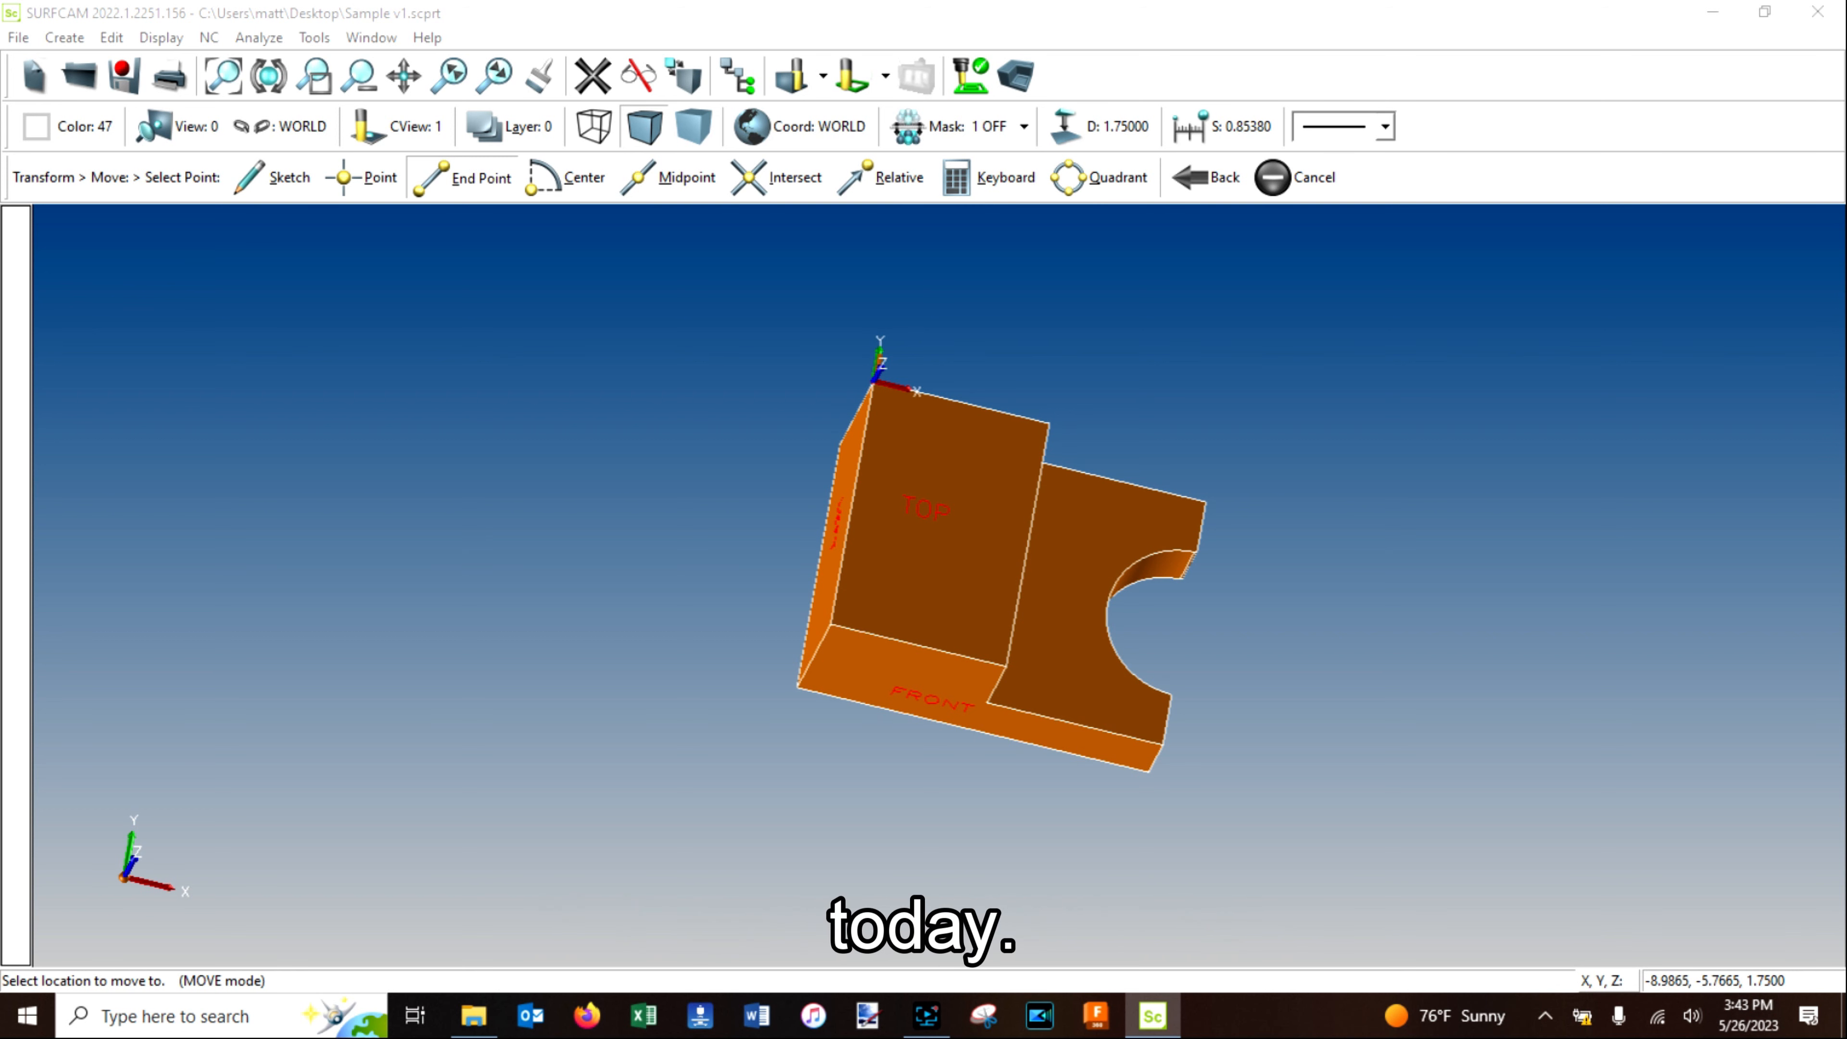
# Switch the part's display to the Top view.
pyautogui.moveTo(759, 565); pyautogui.dragTo(953, 402, button='middle')
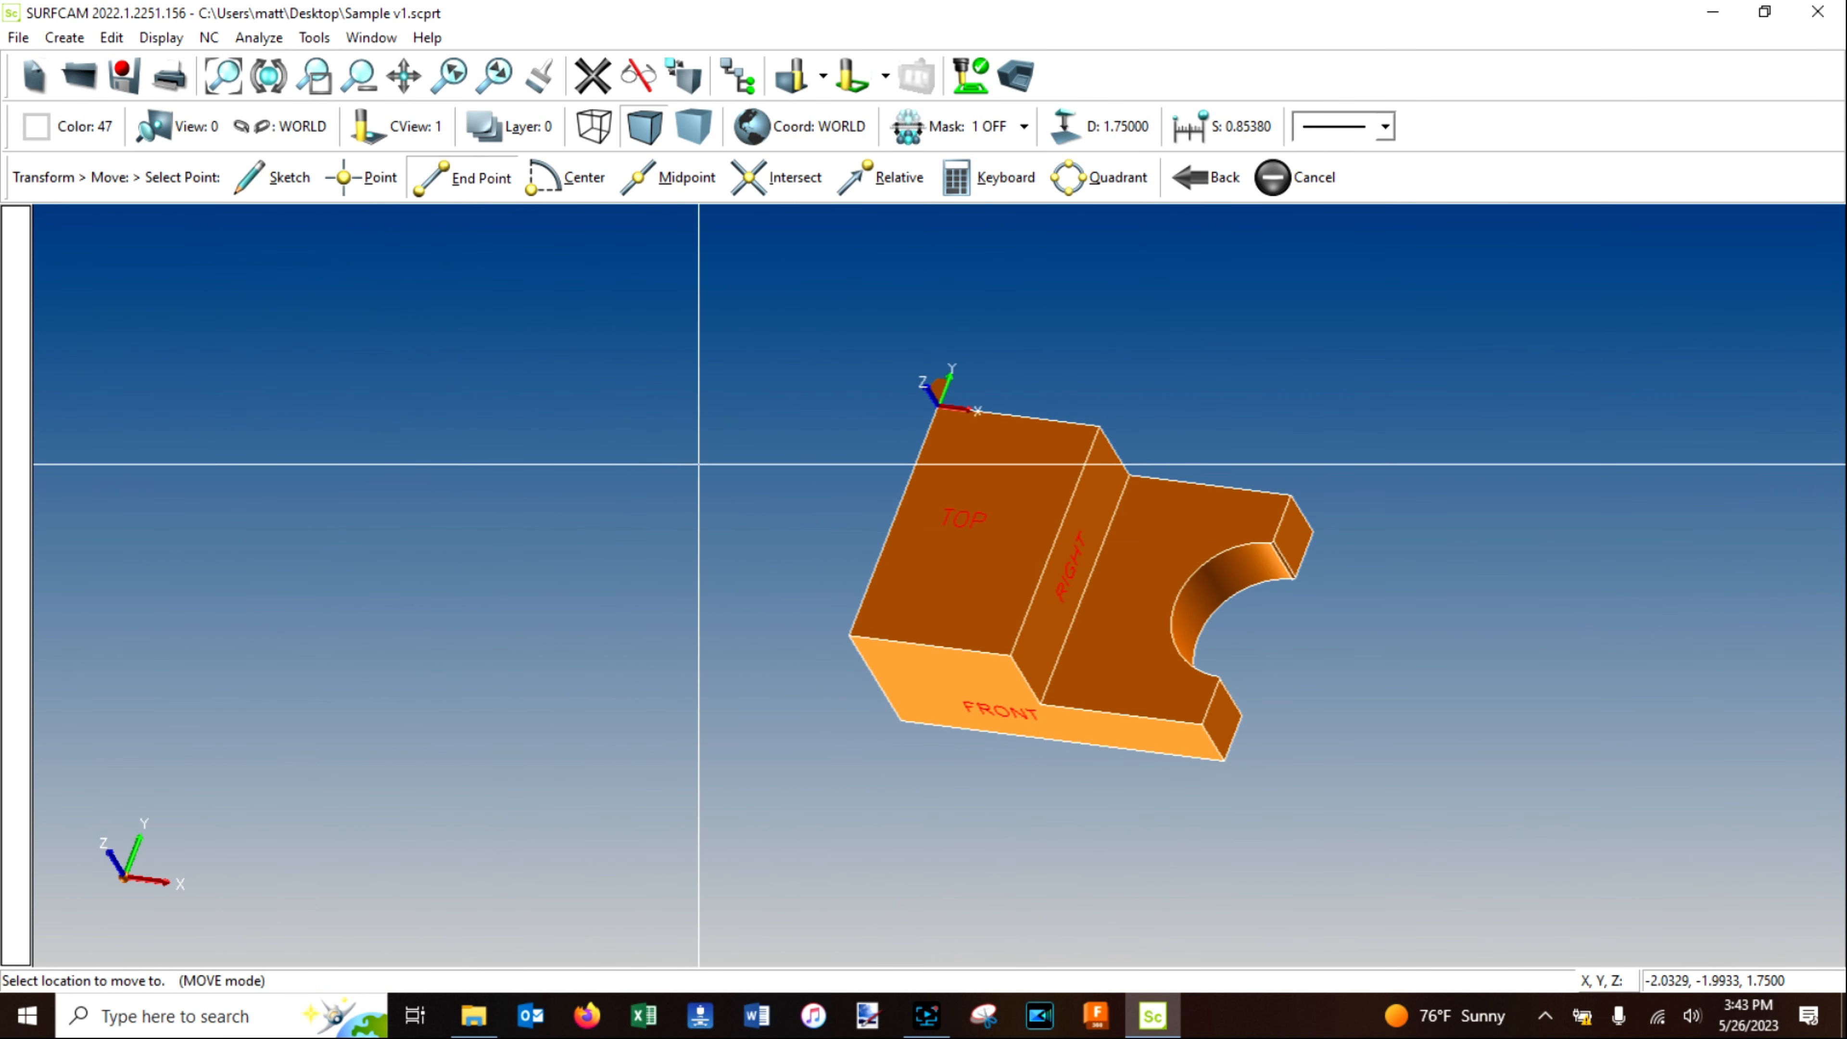
pyautogui.moveTo(1224, 530); pyautogui.dragTo(1026, 322, button='middle')
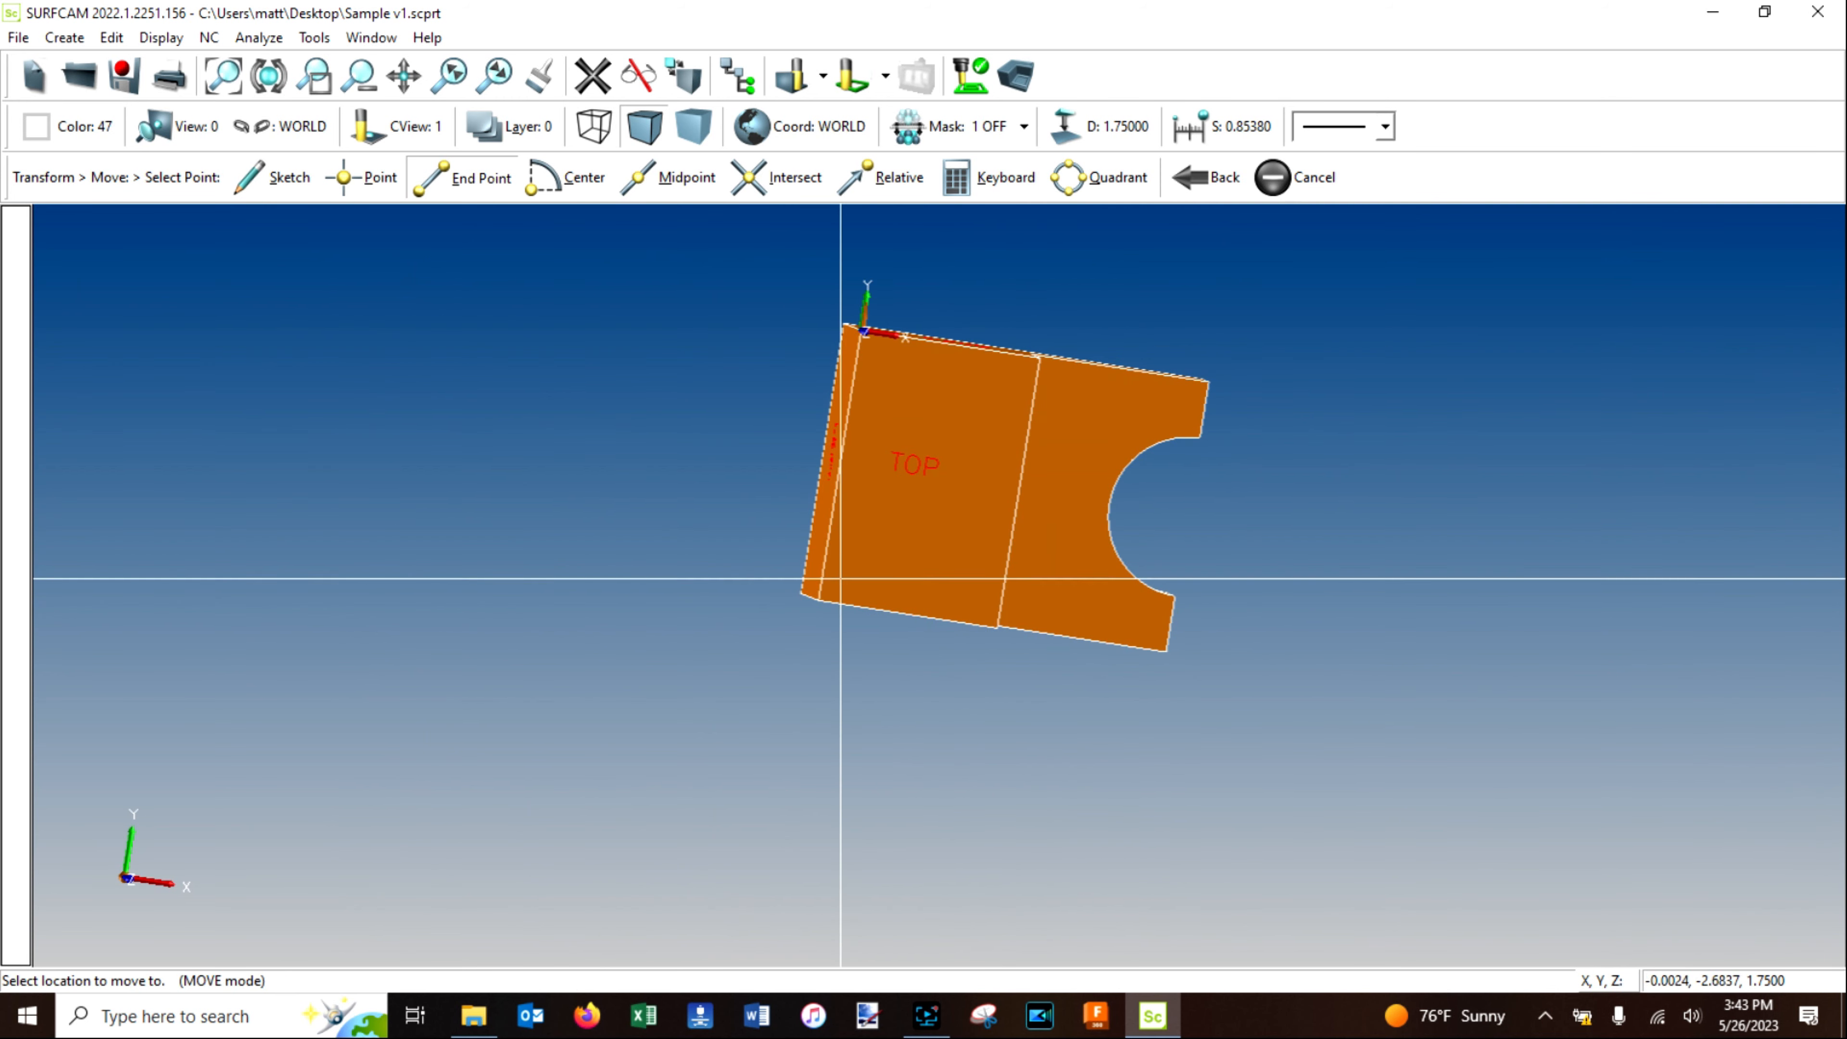
pyautogui.click(177, 125)
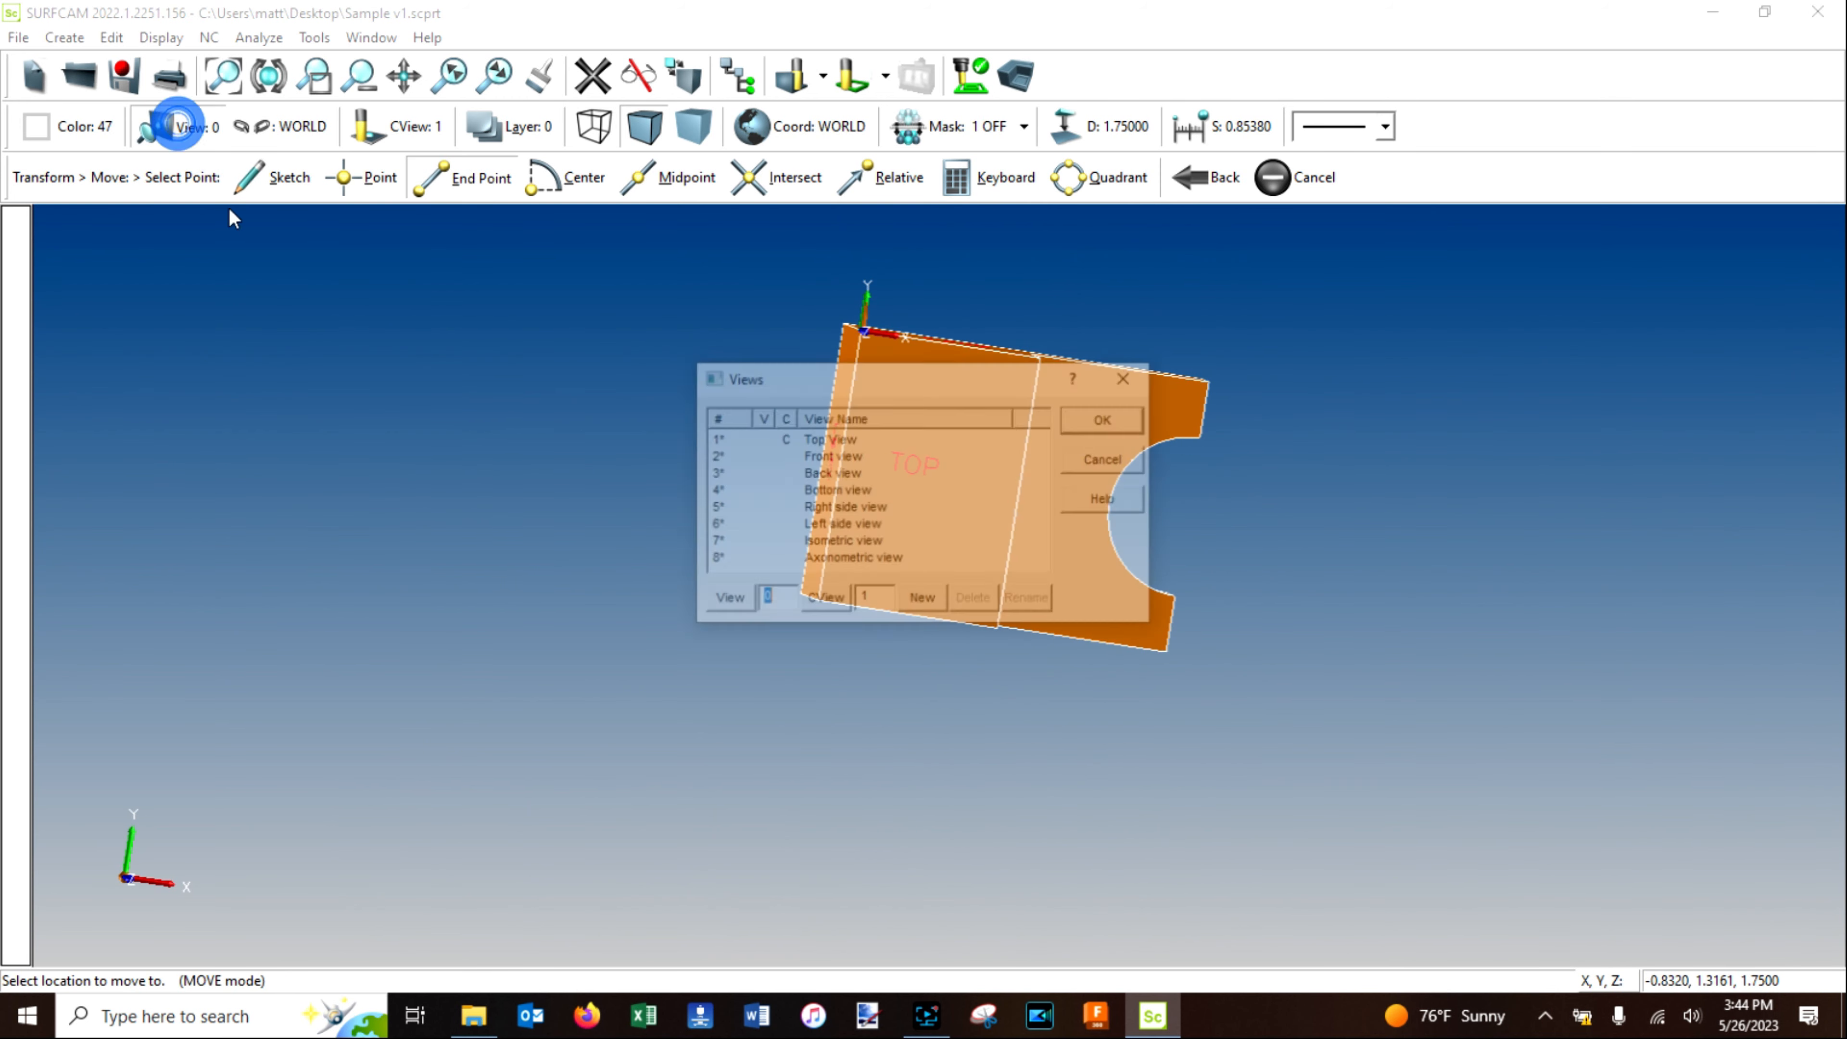
pyautogui.doubleClick(825, 437)
pyautogui.scroll(-3, 1002, 605)
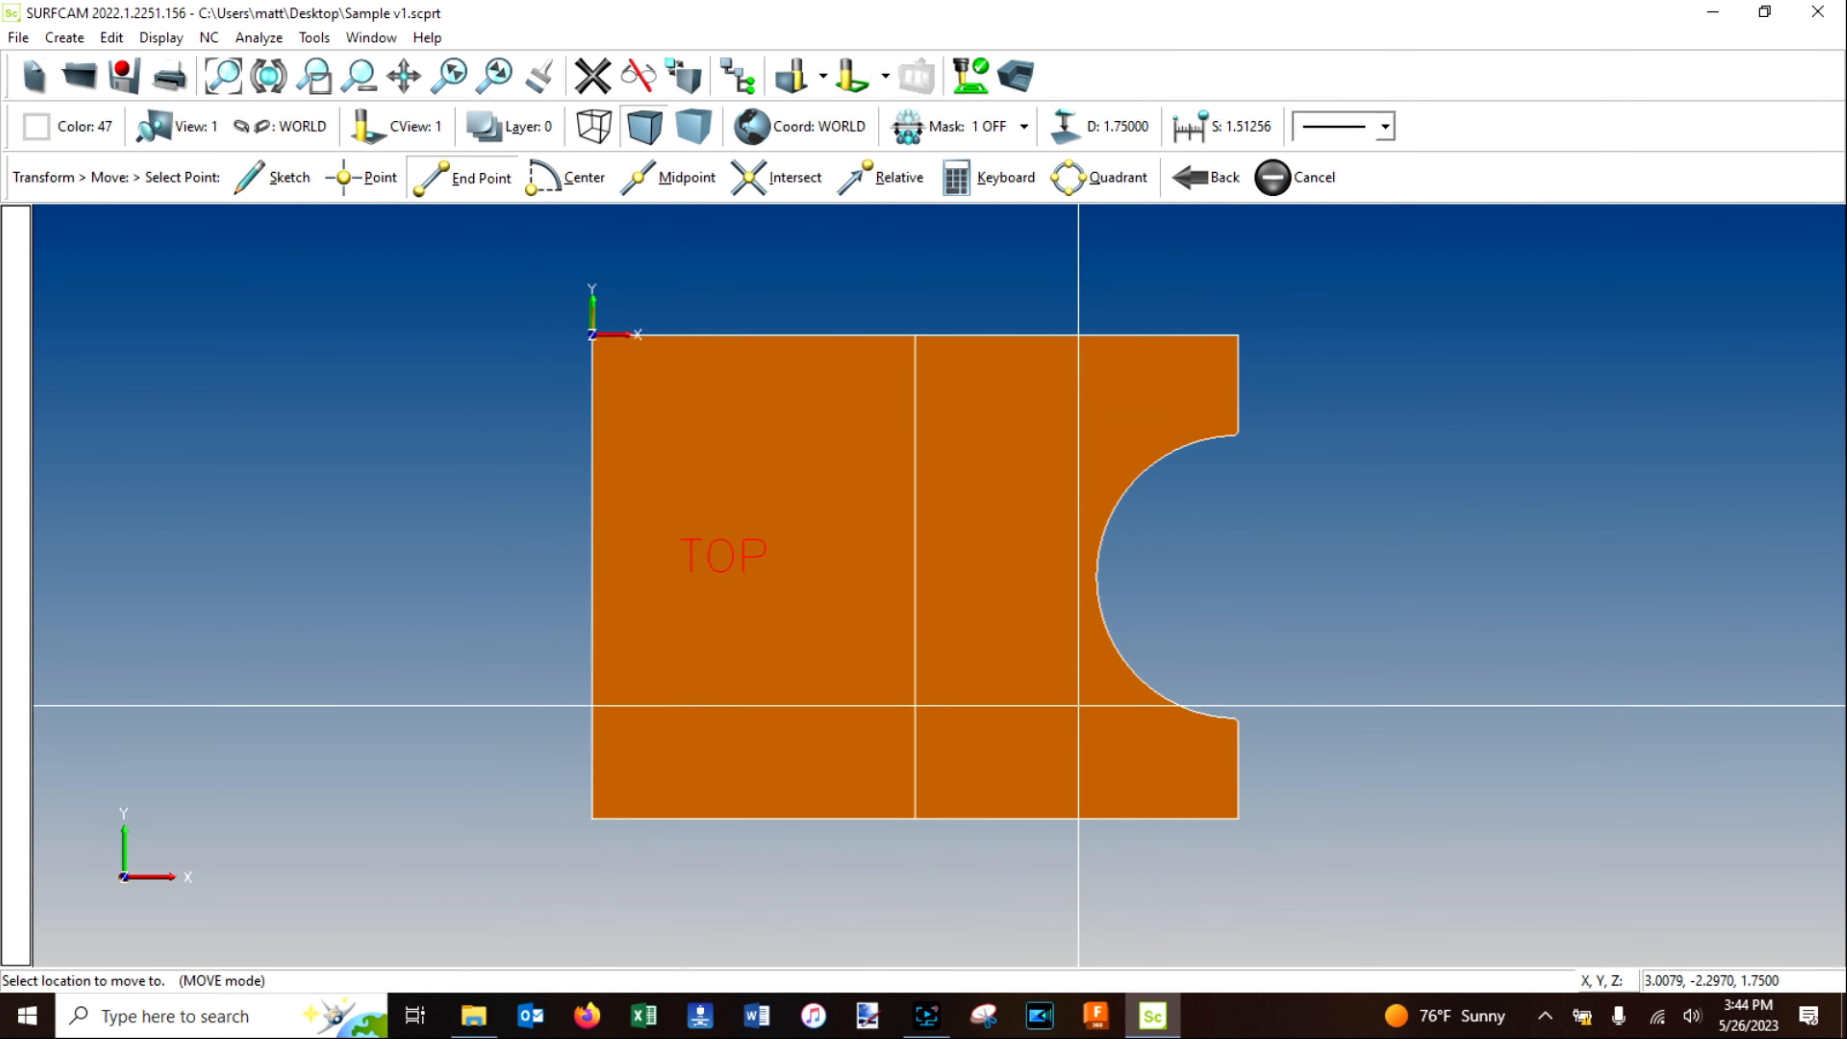
# Sketch a rectangle by two corner points just outside the part's top outline, from about X -0.05, Y 0.04 to beyond the diagonally opposite corner.
pyautogui.click(58, 40)
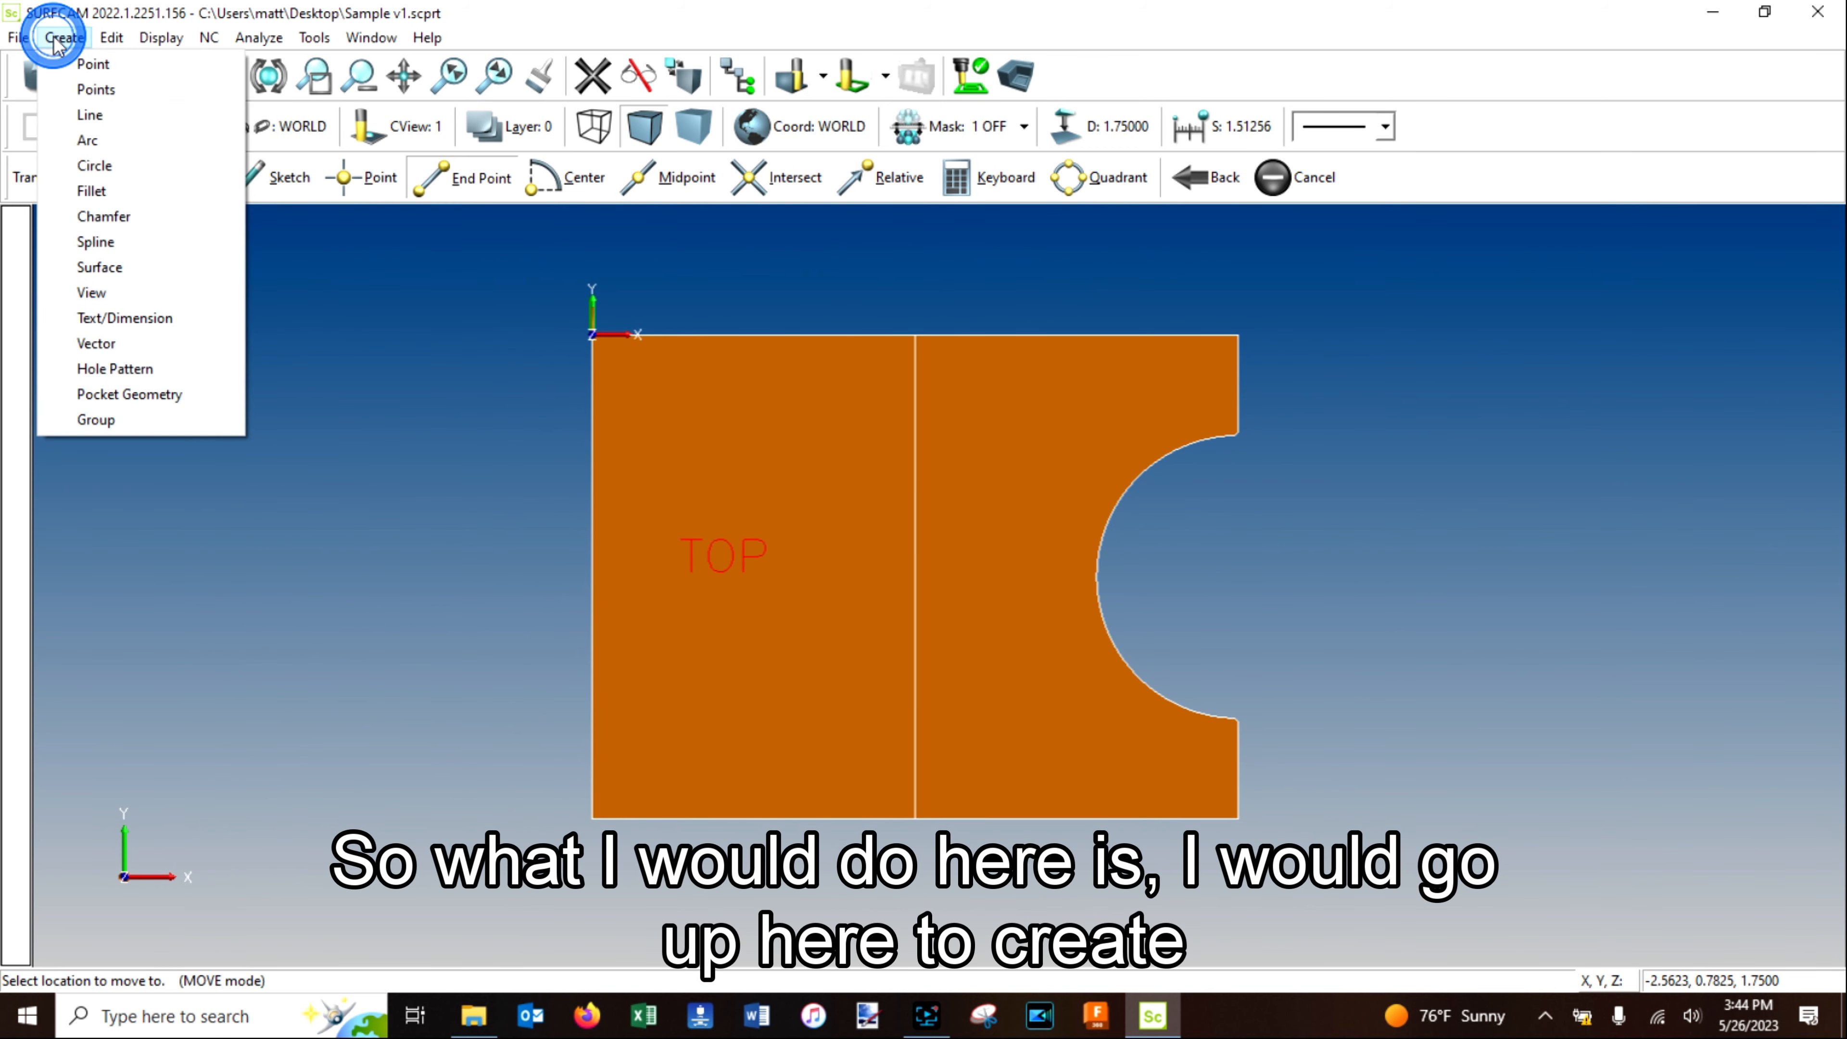
pyautogui.click(93, 120)
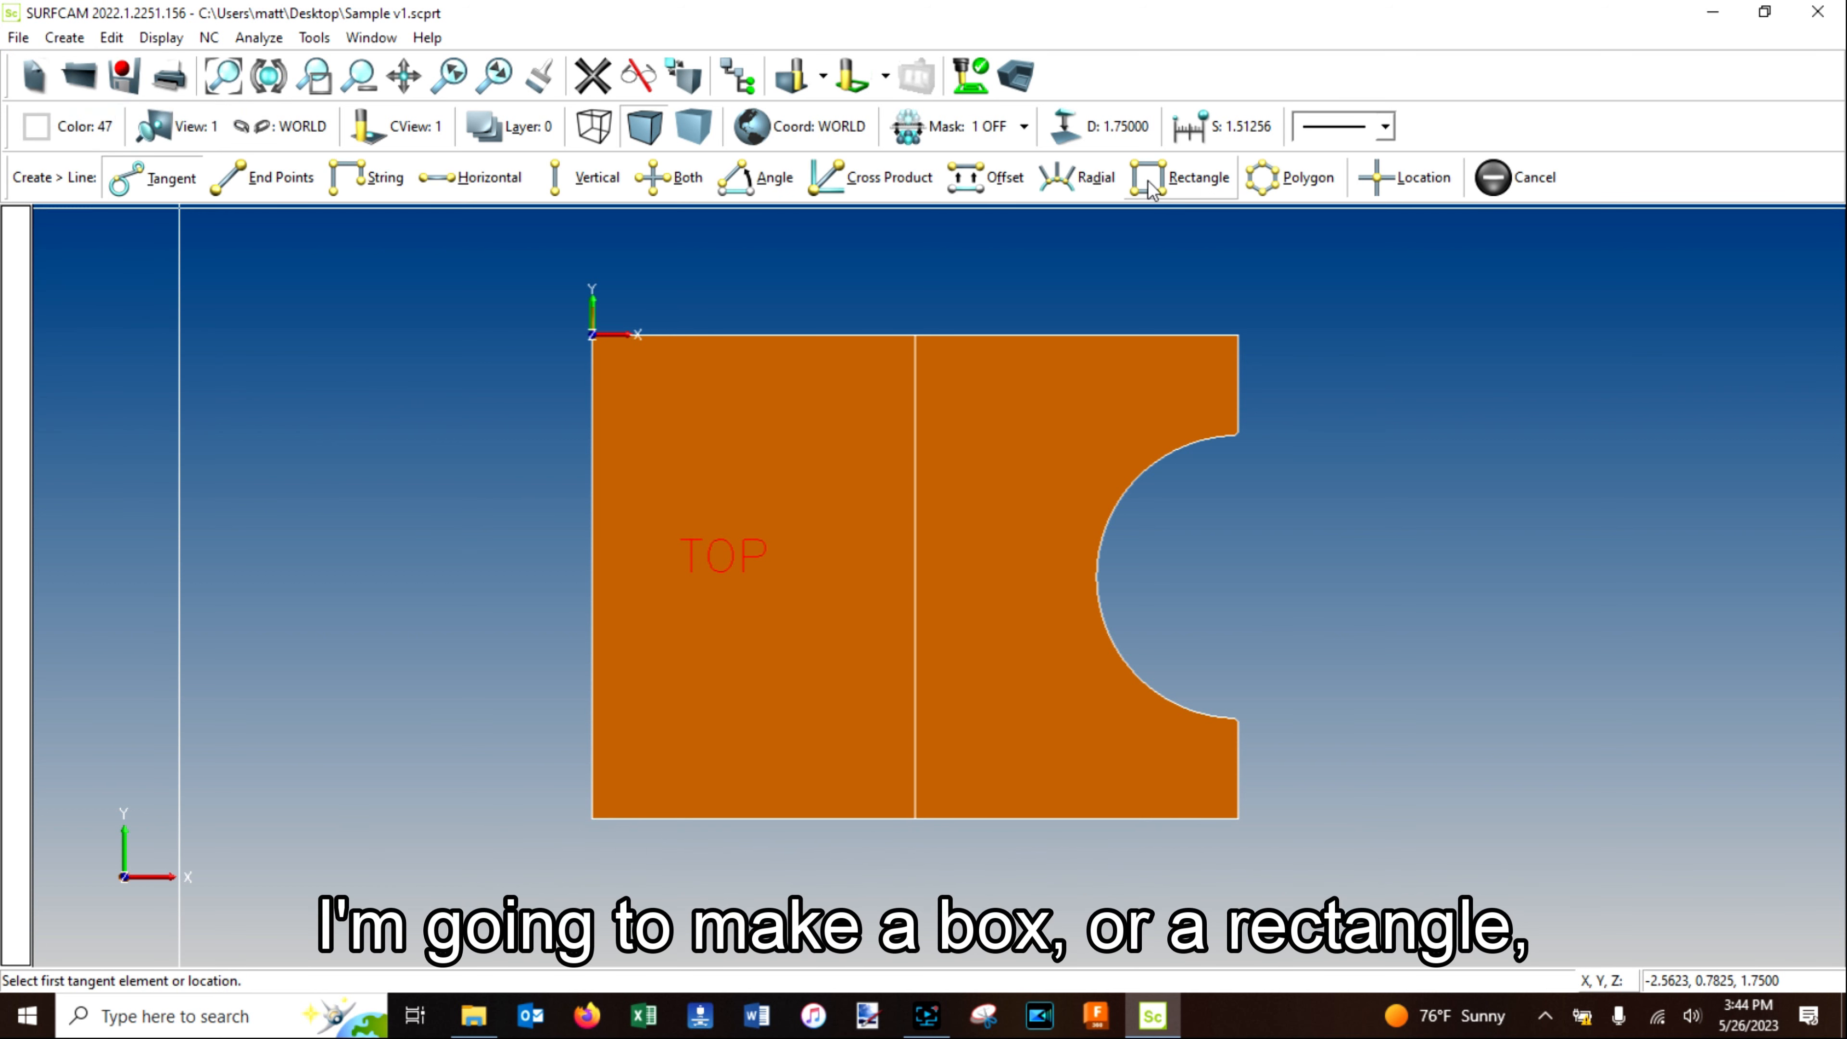
pyautogui.click(1196, 191)
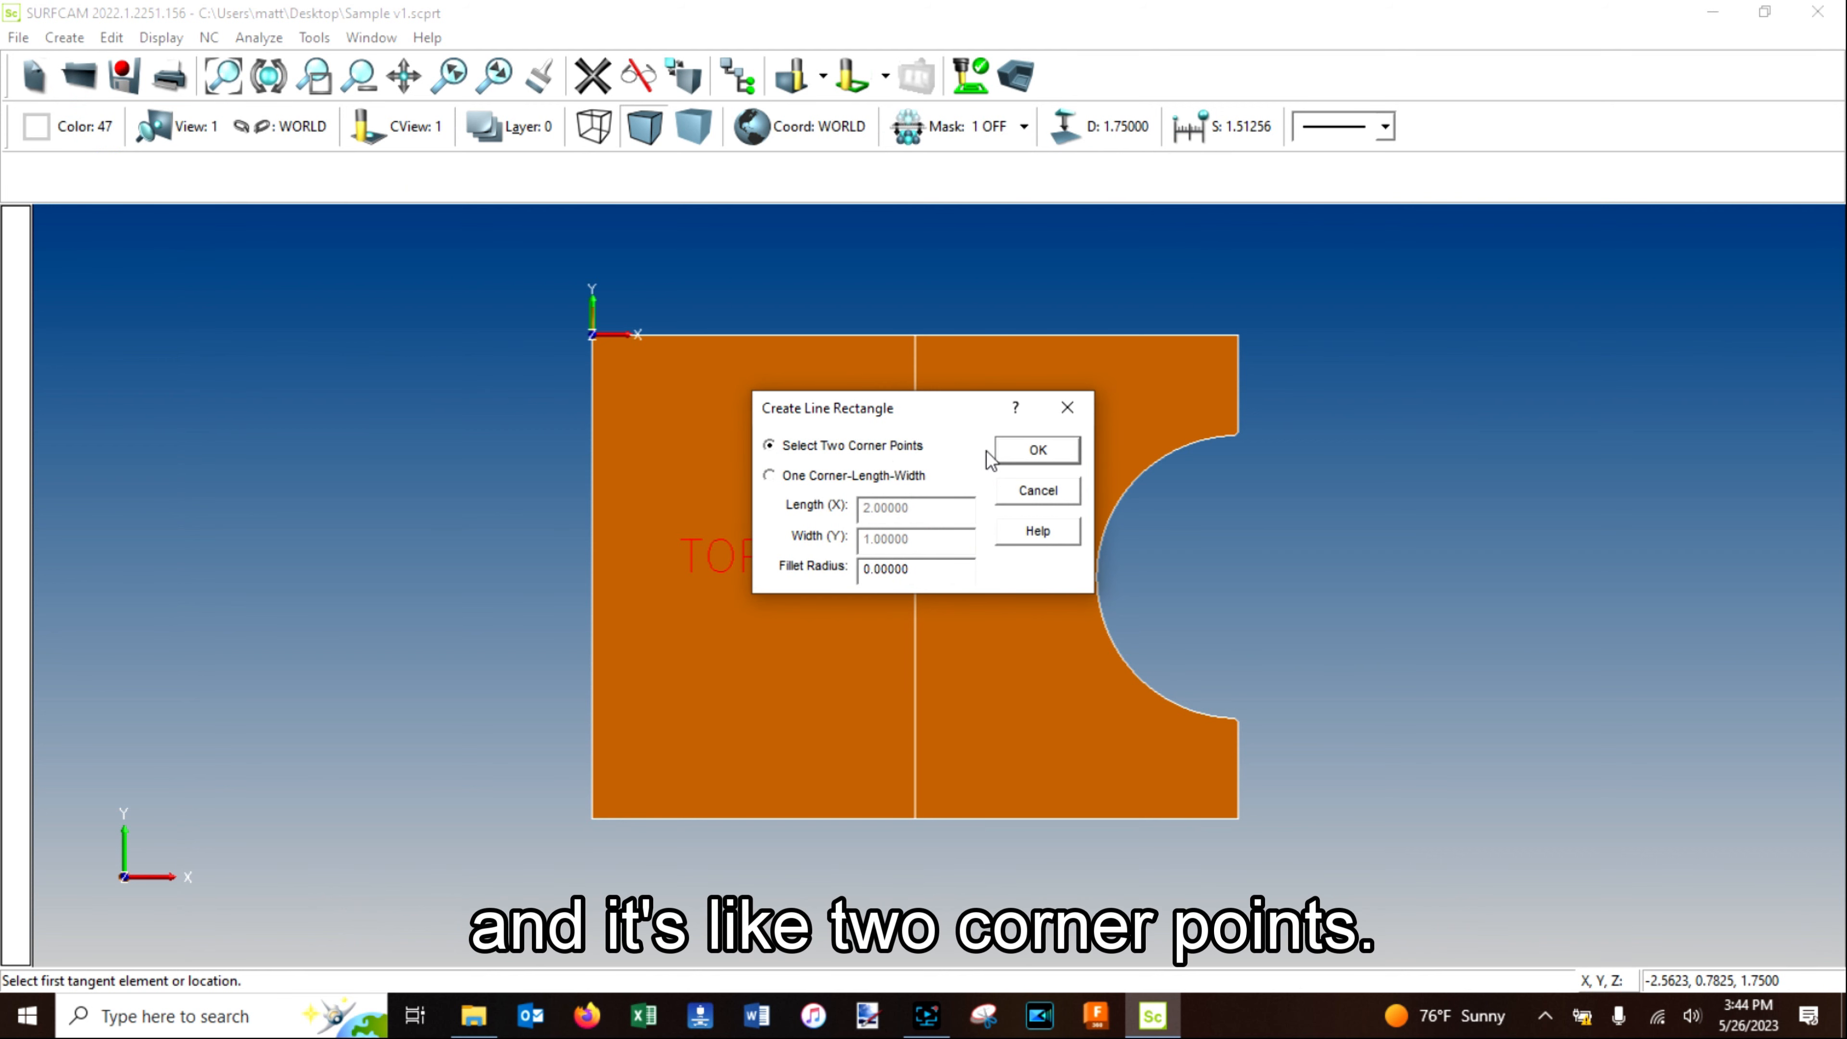
pyautogui.click(1008, 451)
pyautogui.click(254, 182)
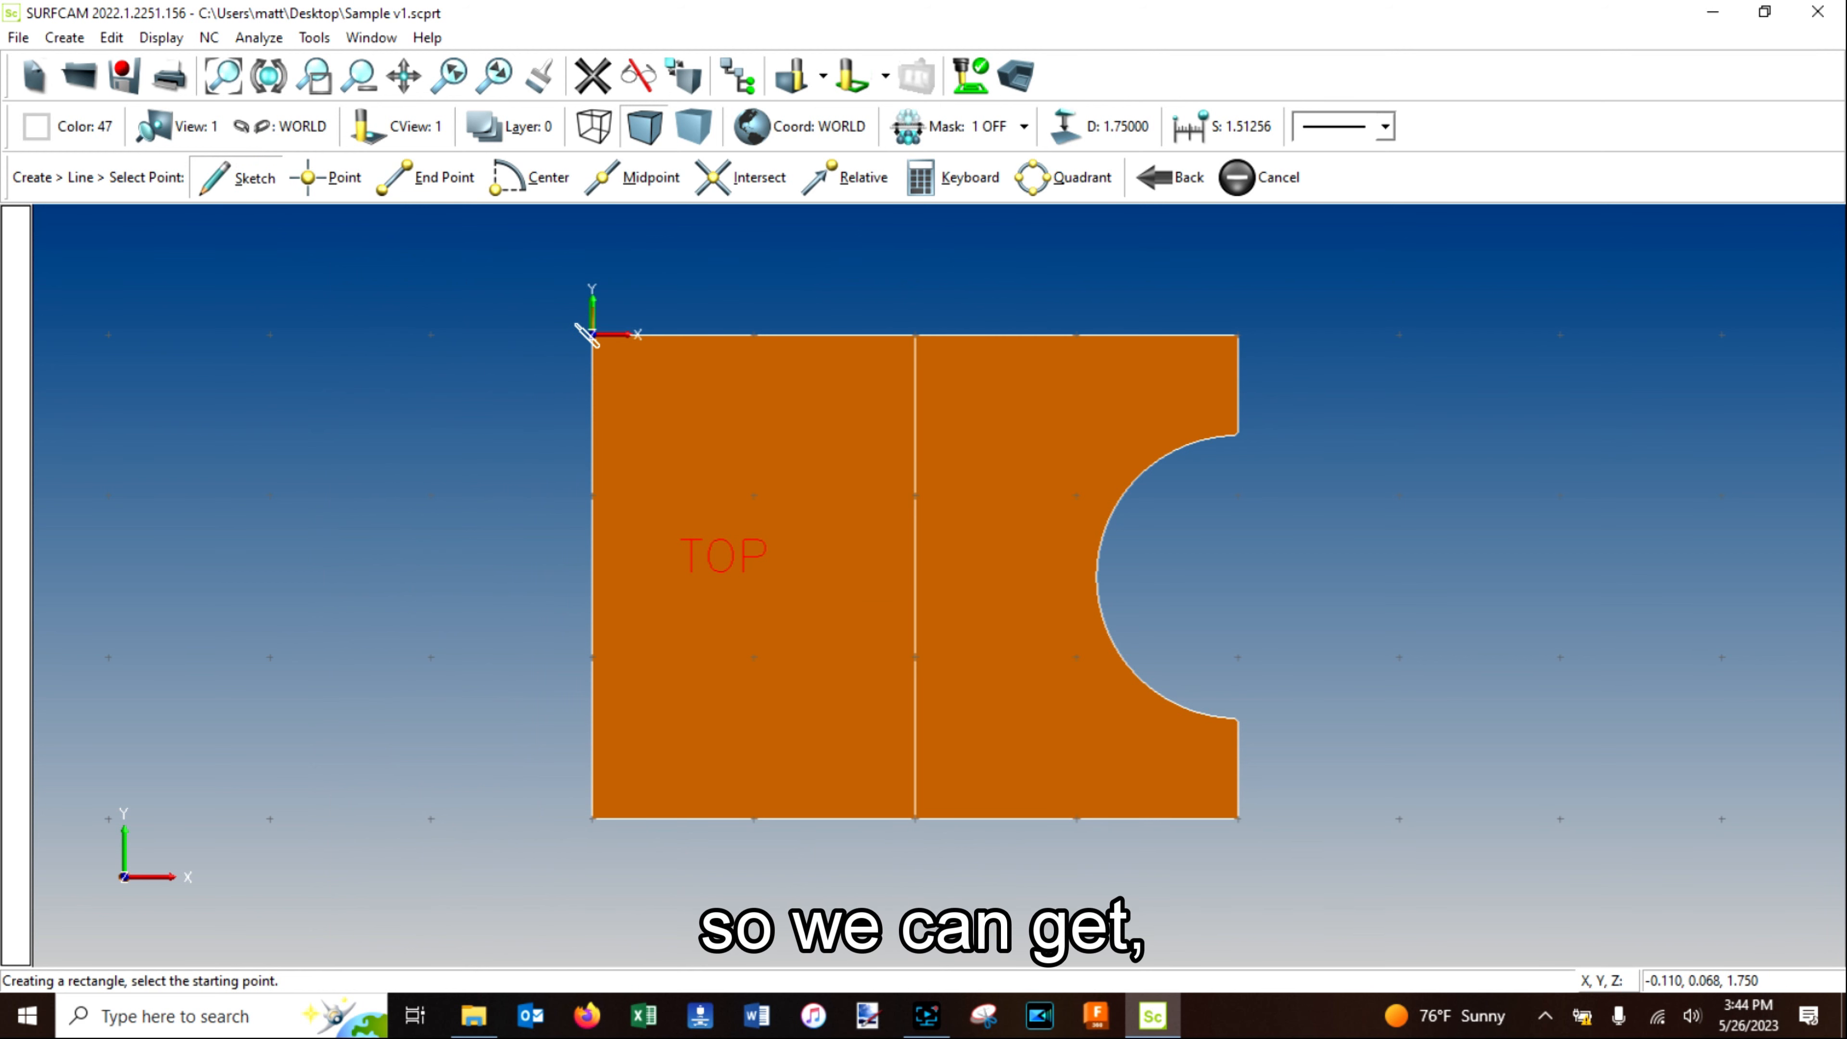
pyautogui.scroll(4, 582, 335)
pyautogui.click(716, 397)
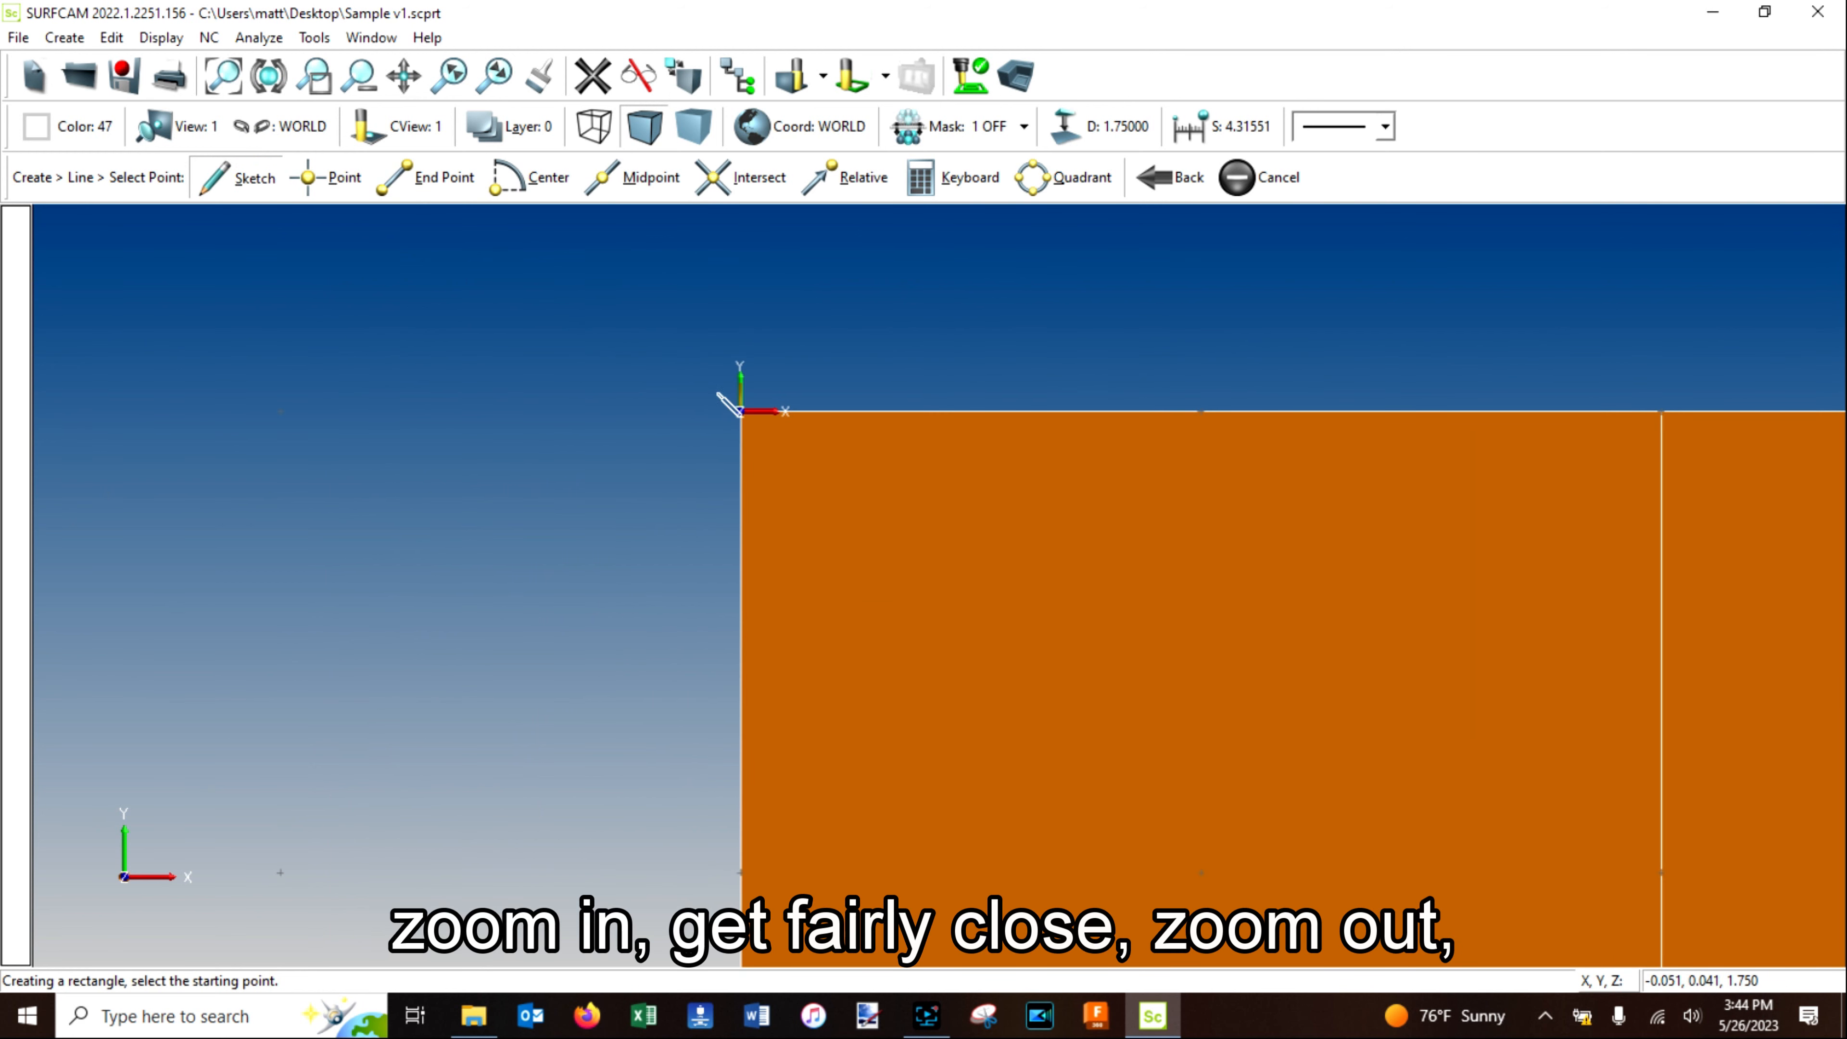
pyautogui.scroll(-5, 1081, 701)
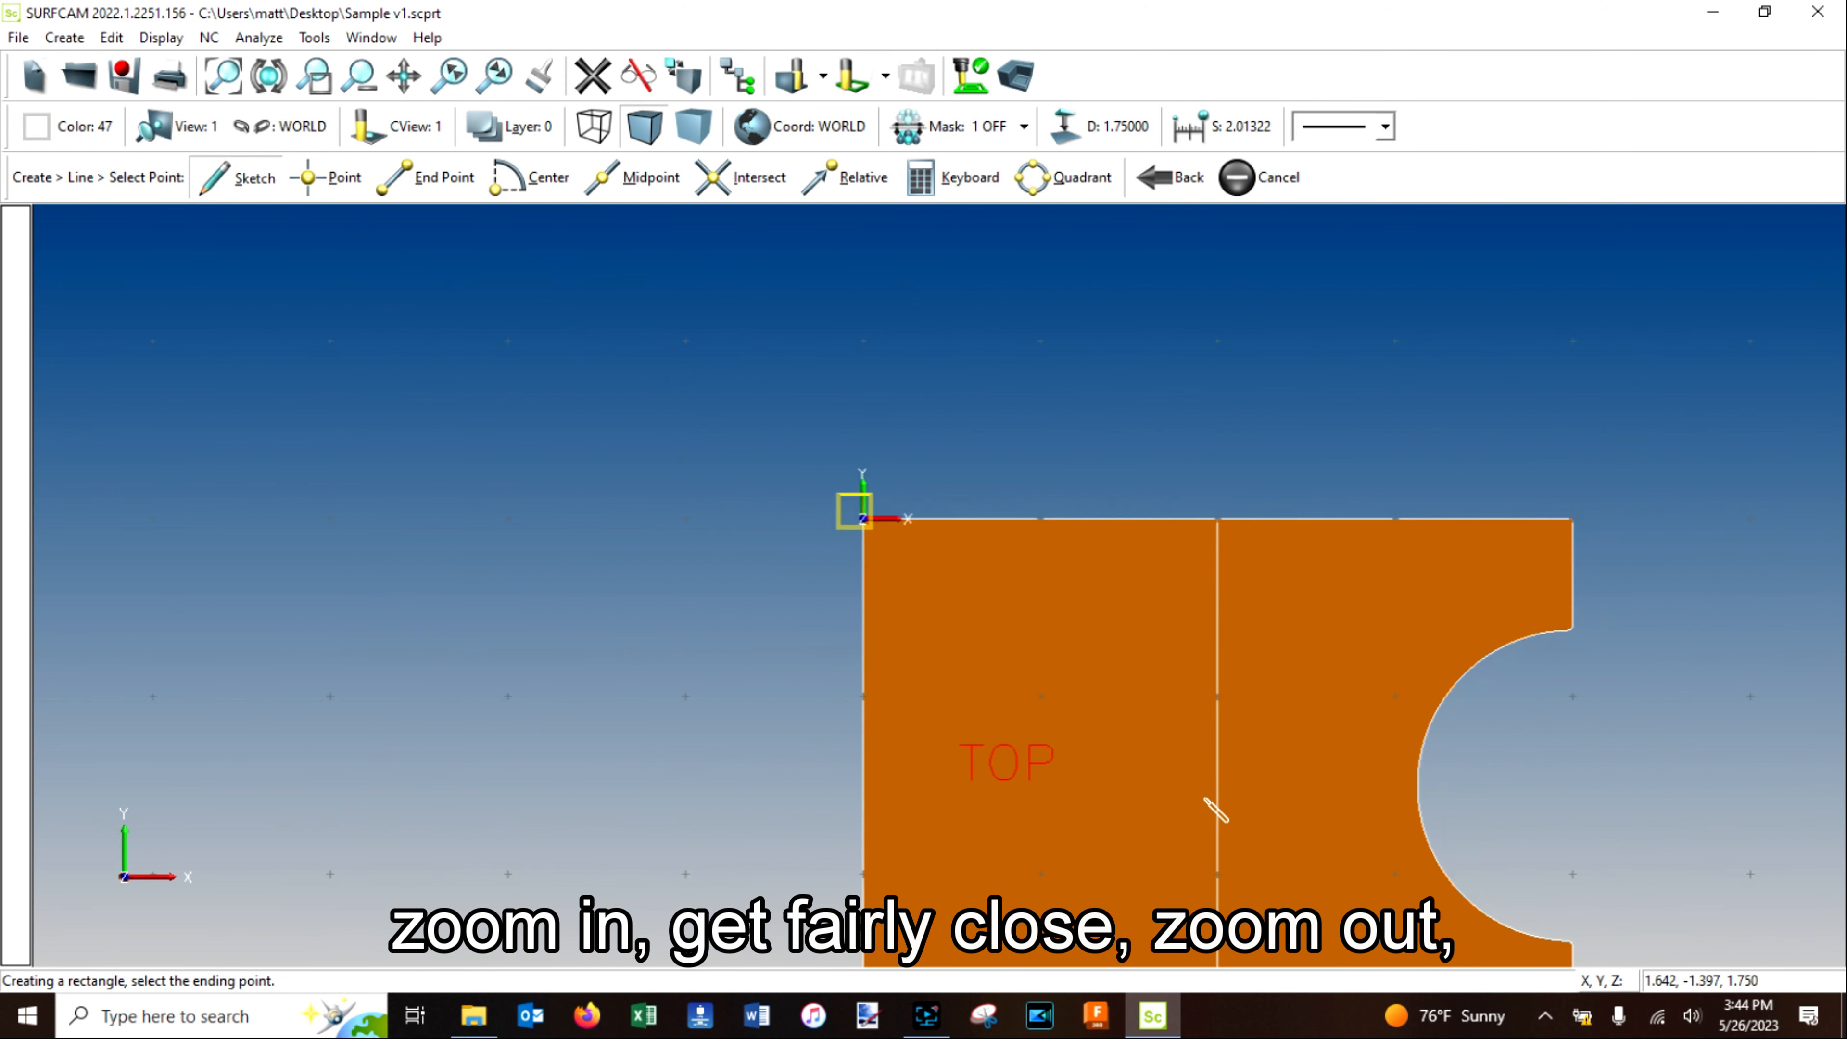
pyautogui.scroll(6, 1398, 897)
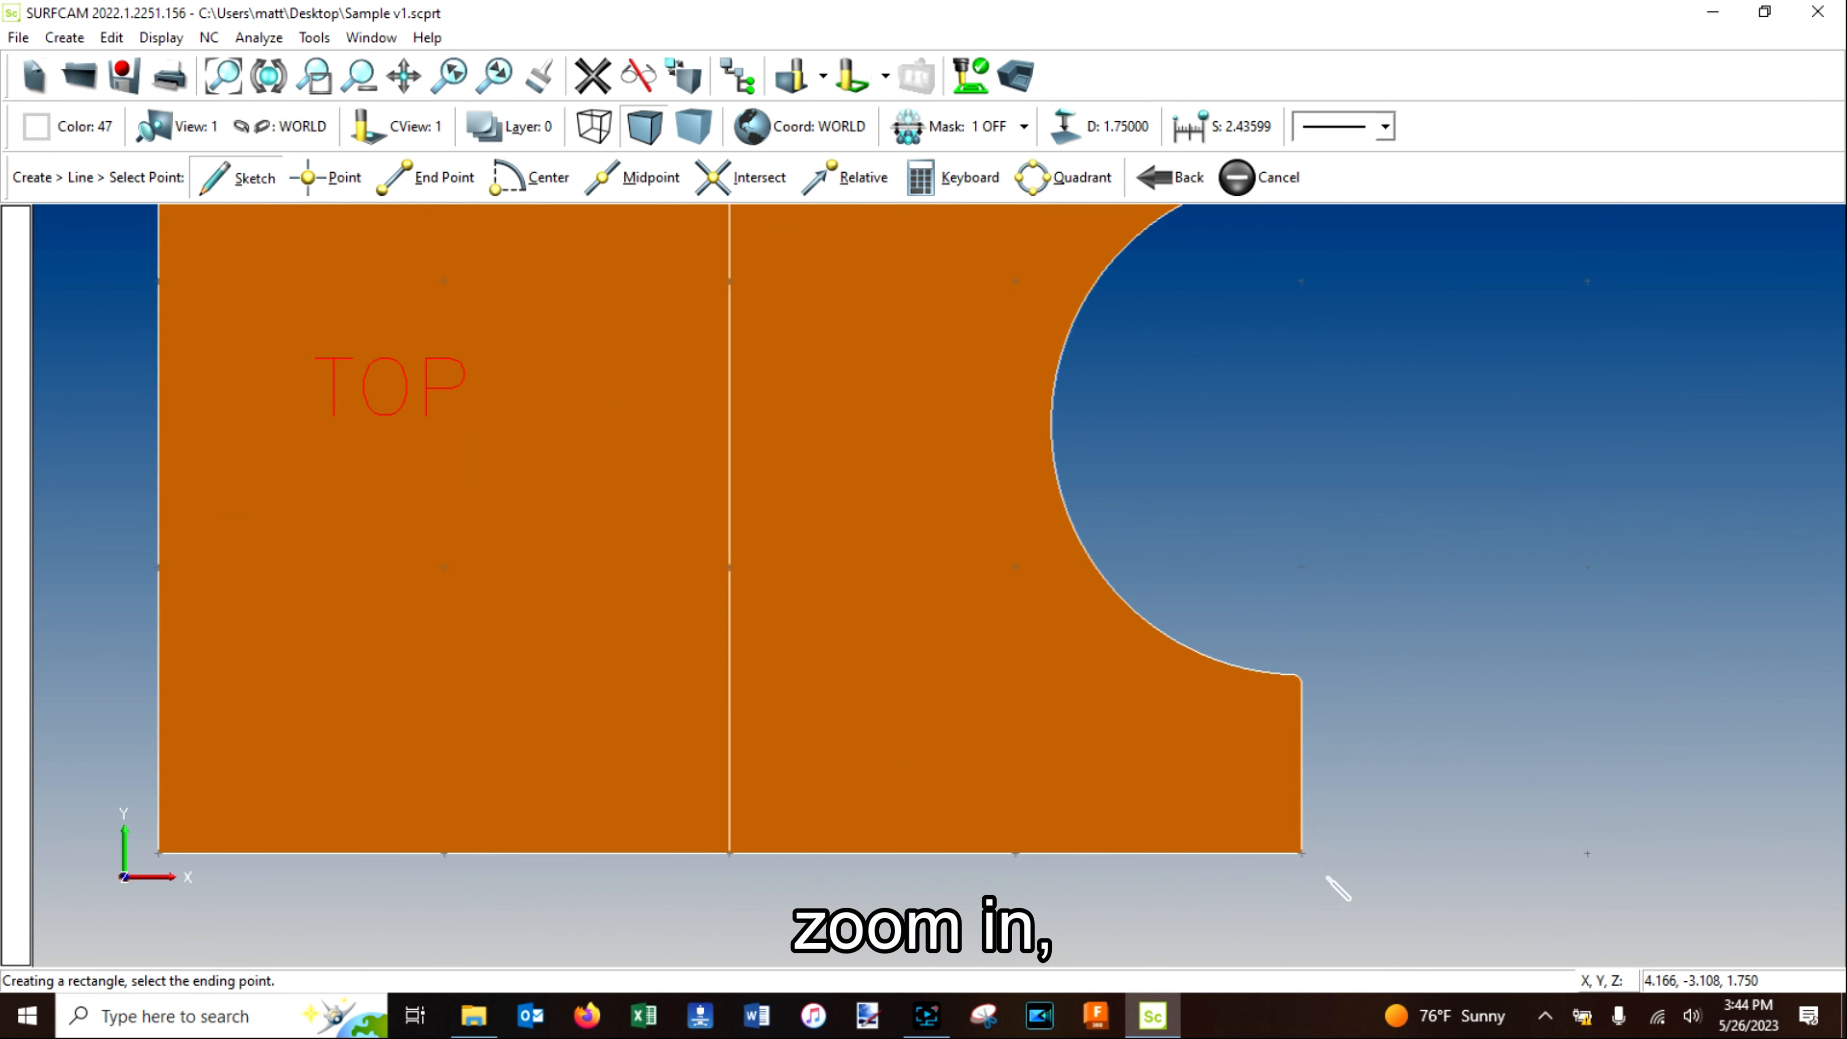
pyautogui.scroll(1, 1280, 844)
pyautogui.click(1244, 810)
pyautogui.scroll(-5, 977, 739)
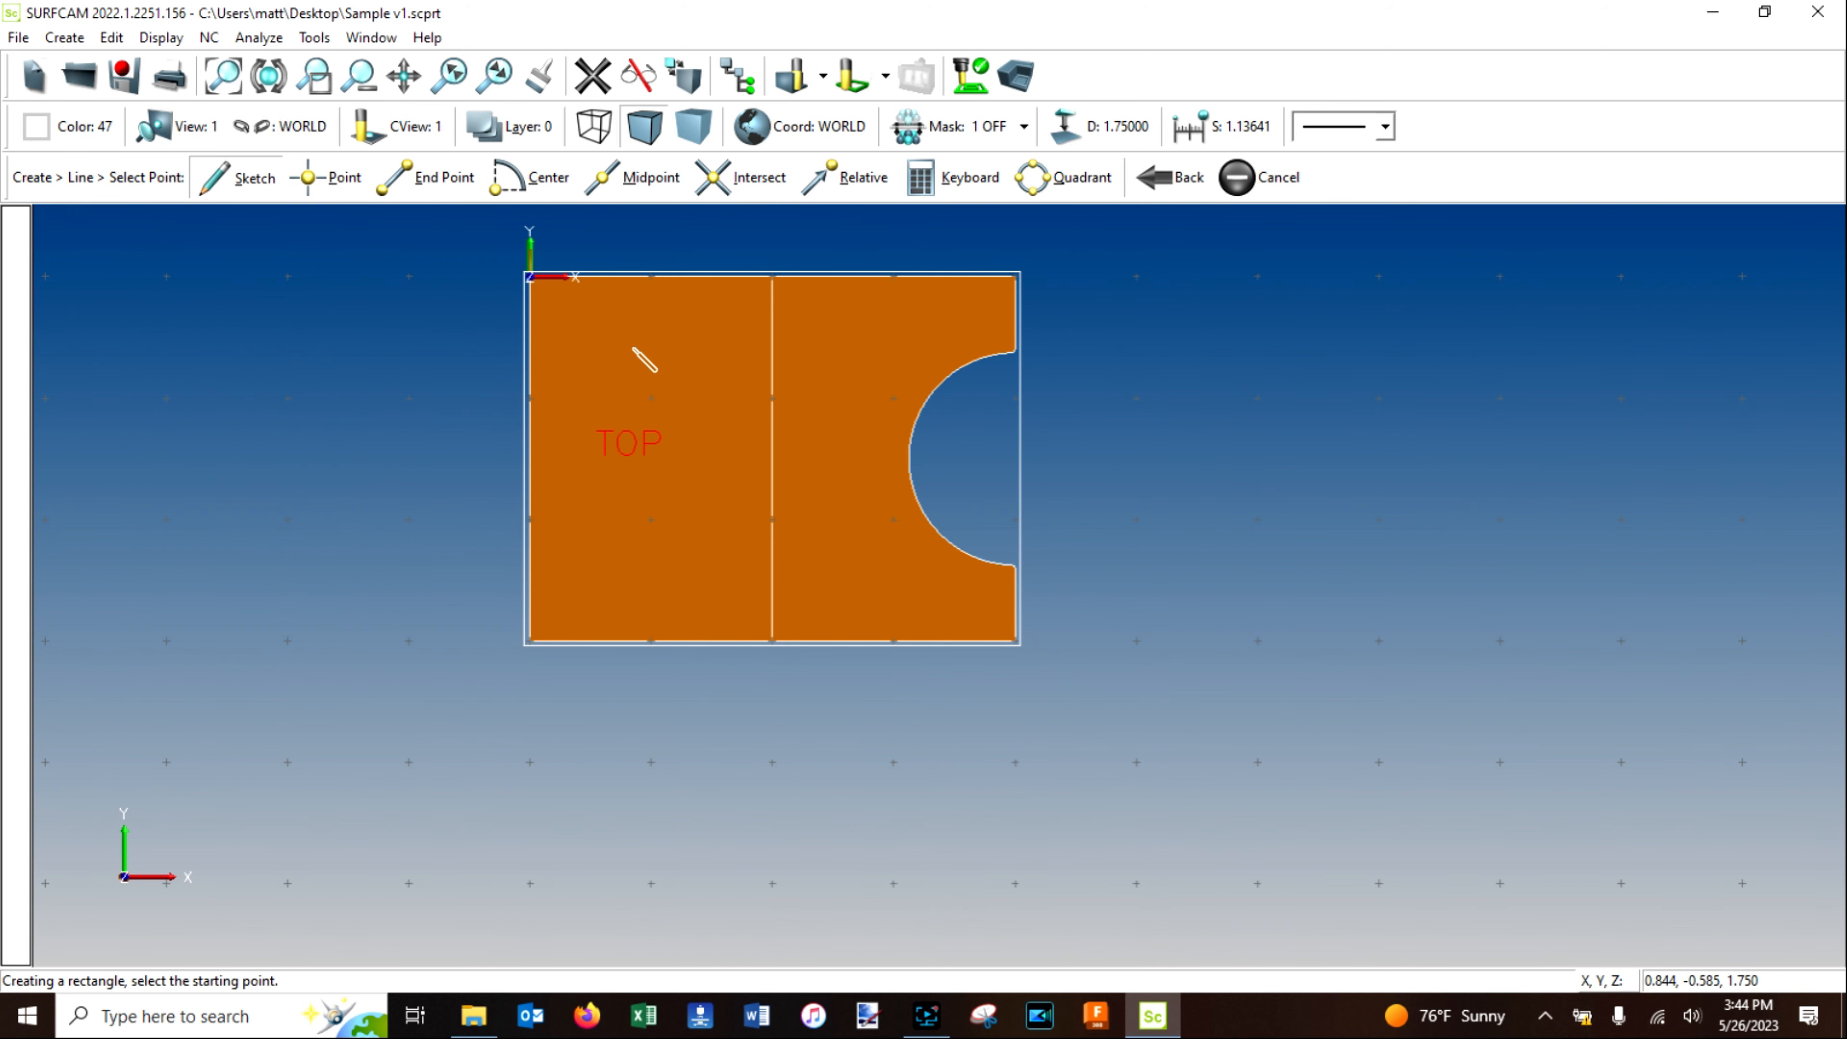
pyautogui.press('Escape')
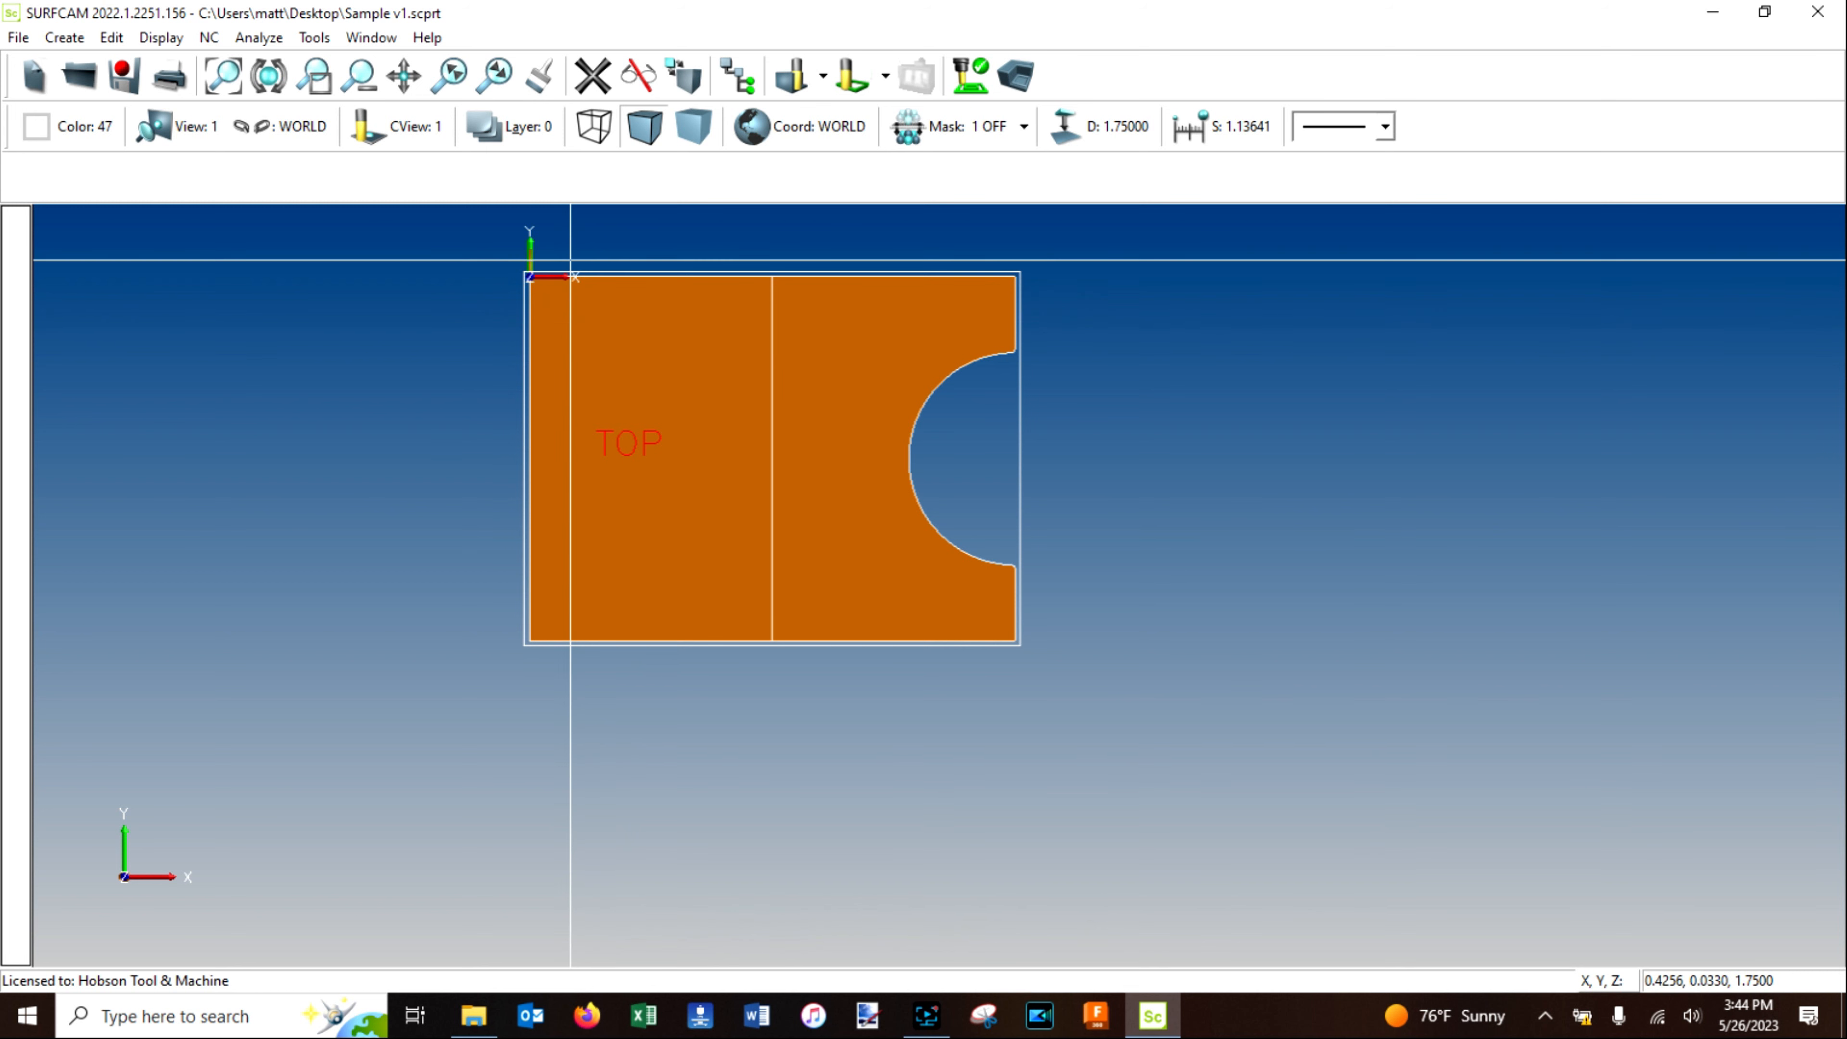
# Start a 2 Axis Face Mill operation and chain the sketched rectangle as the material boundary.
pyautogui.click(209, 37)
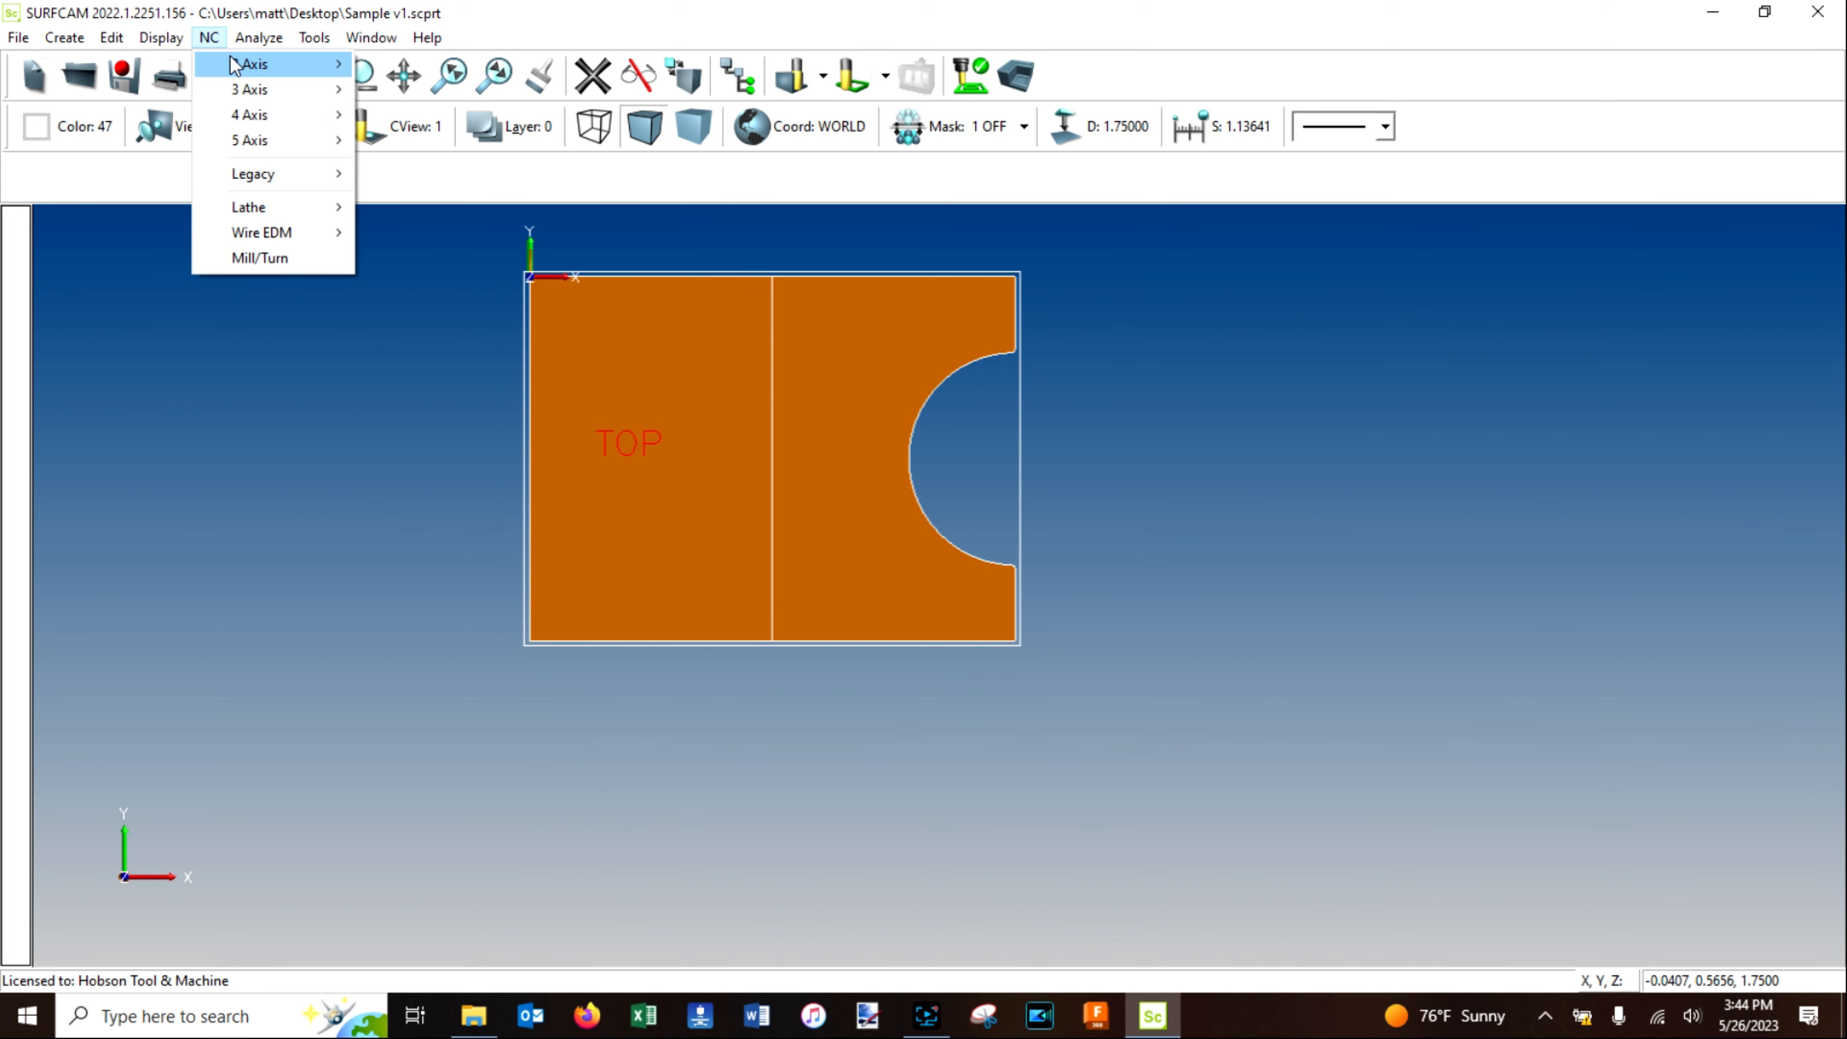
pyautogui.moveTo(231, 58)
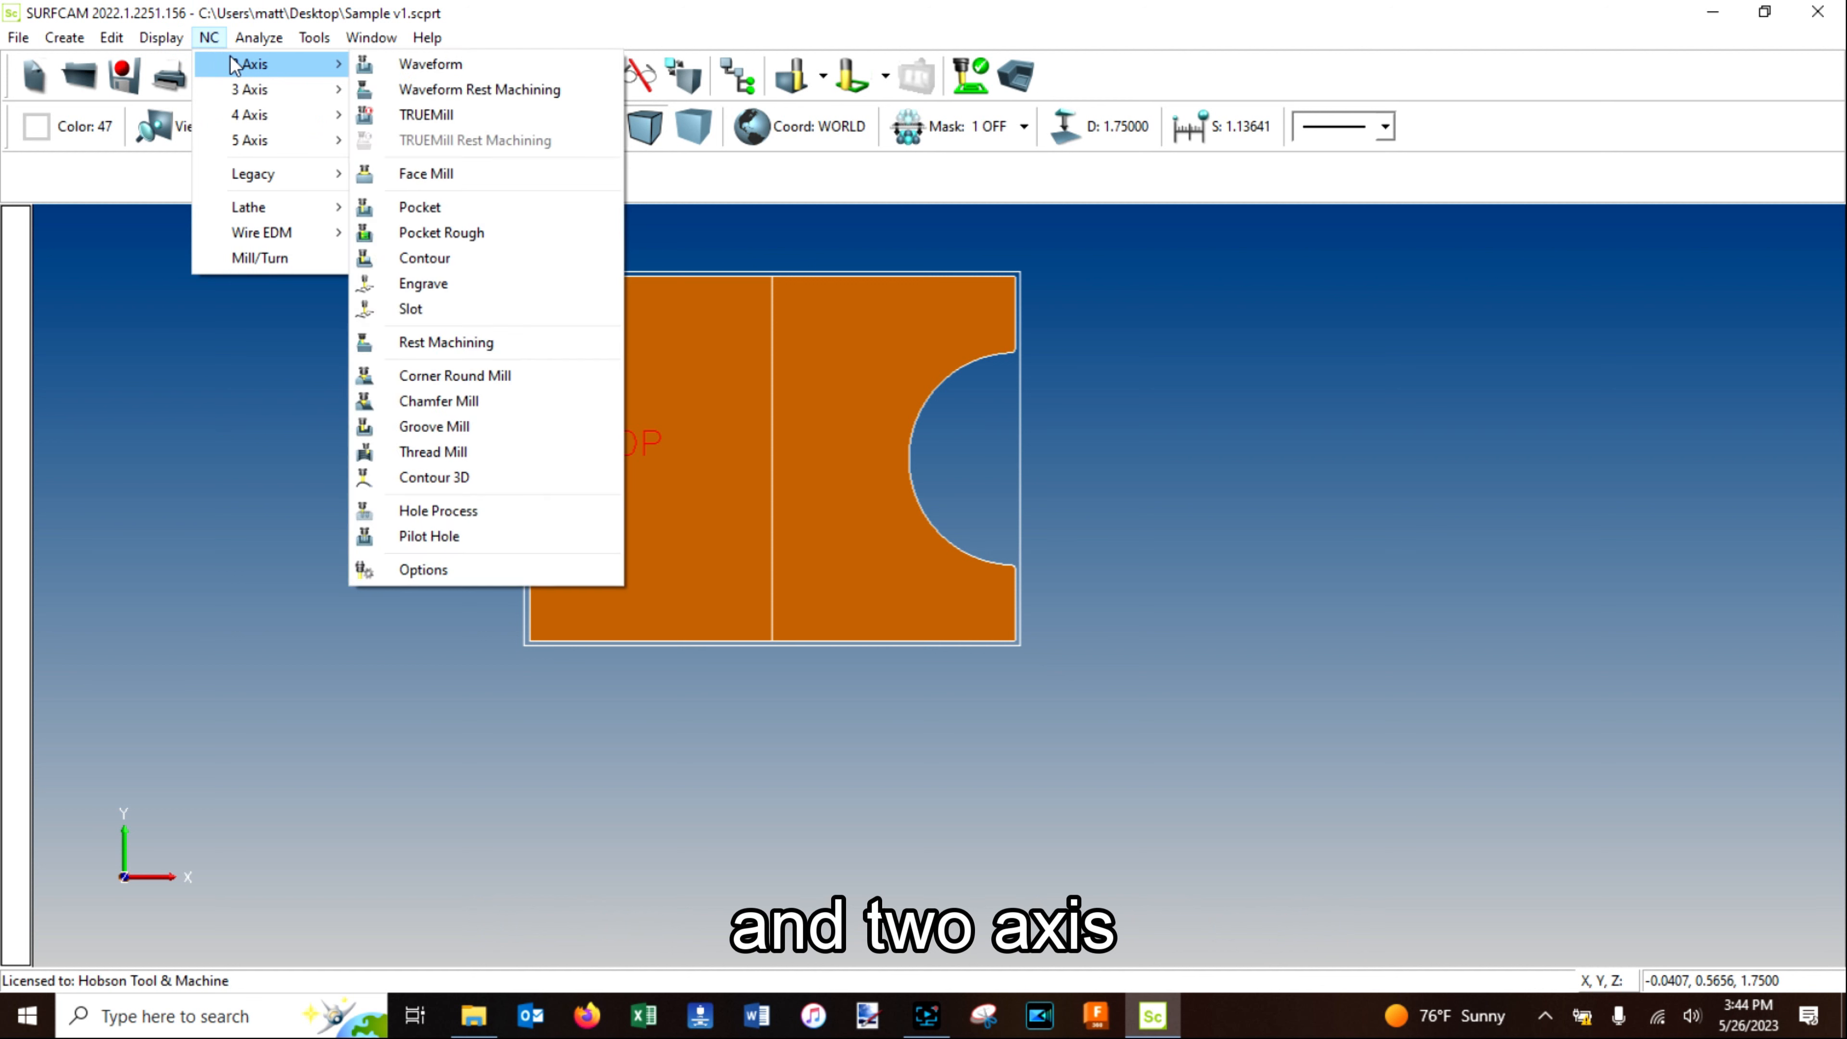
pyautogui.click(546, 181)
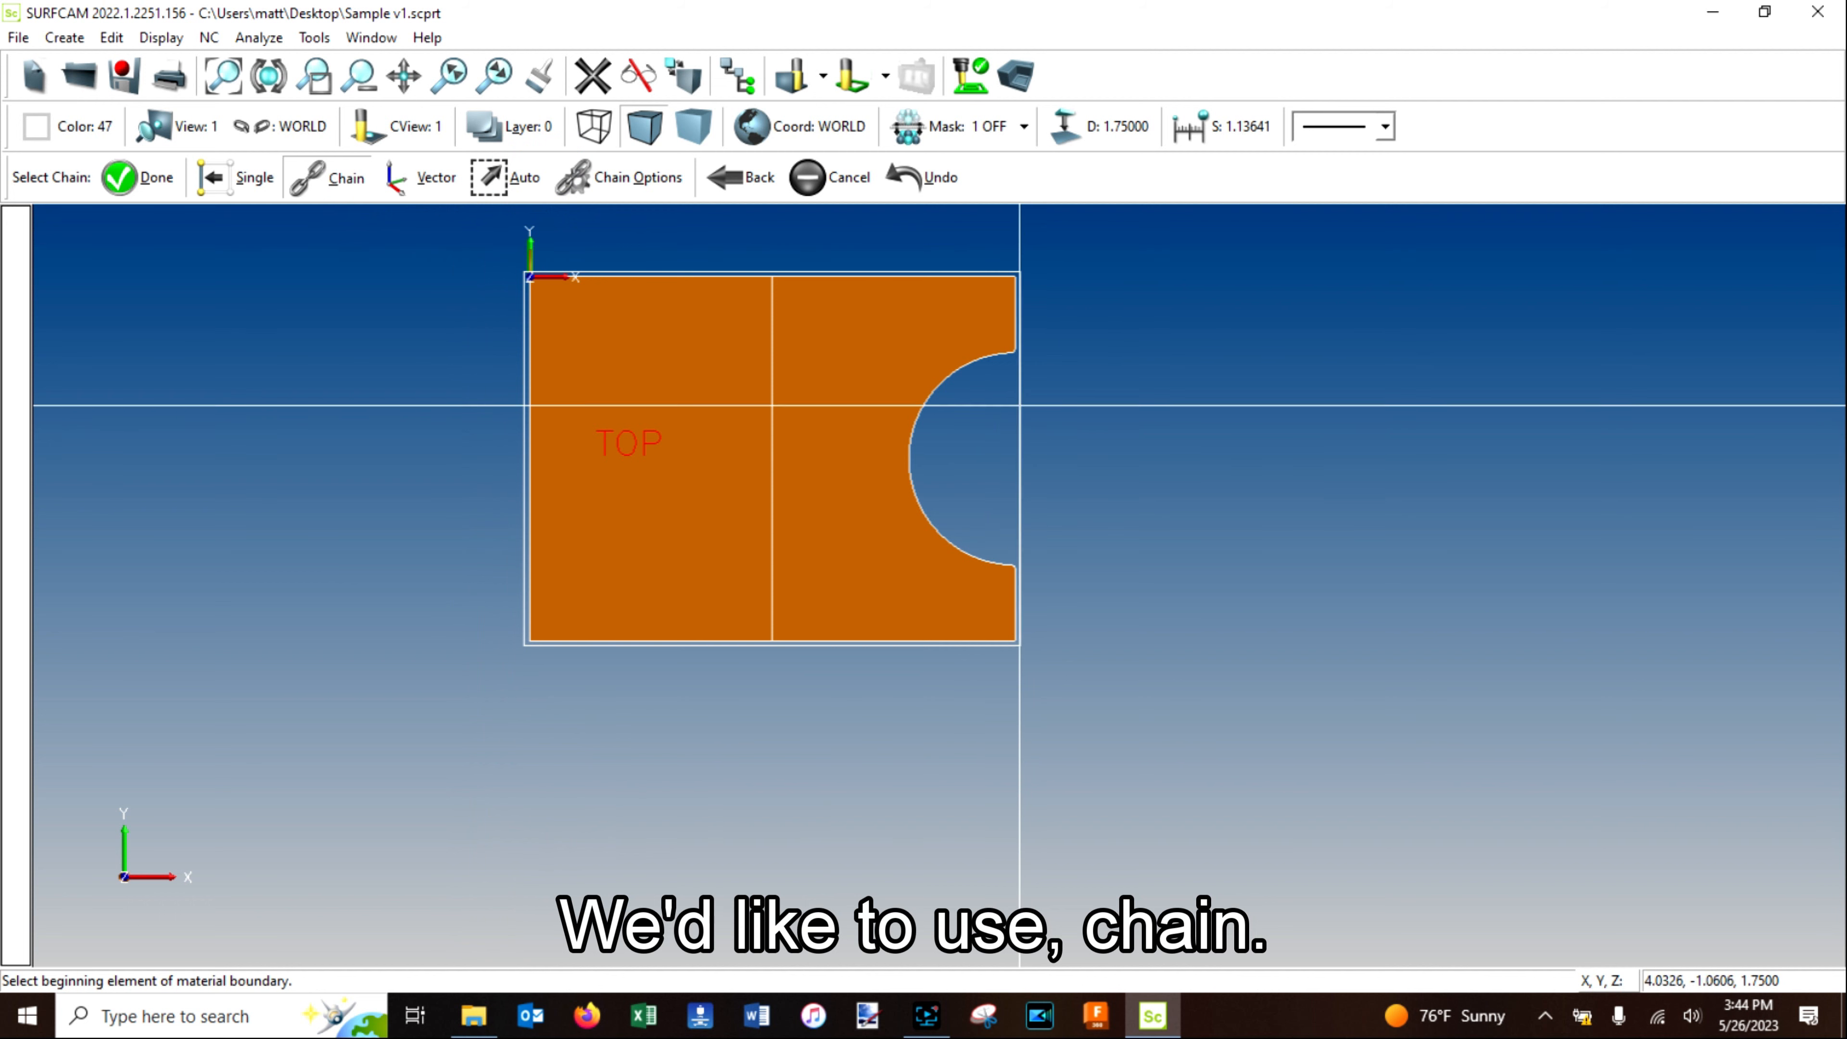
pyautogui.doubleClick(1022, 391)
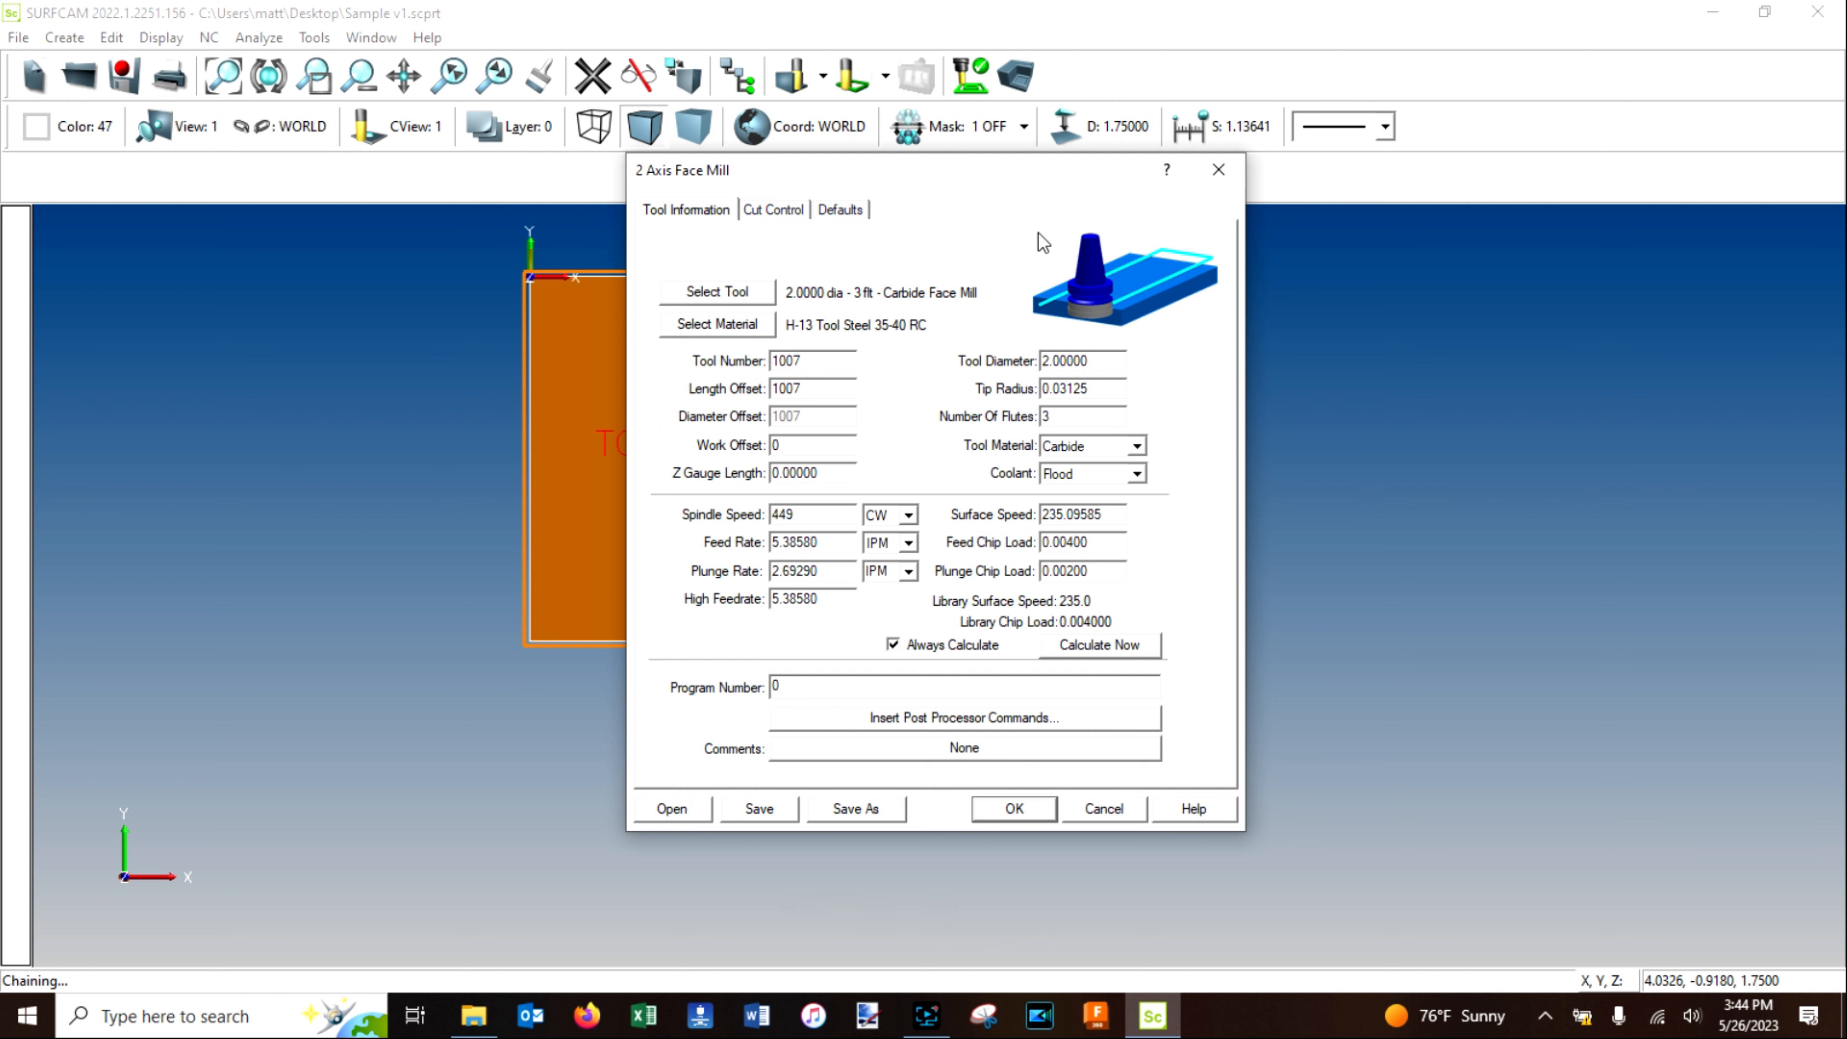
# Choose the 1.5000 dia 6 flt Carbide Insert Mill as the facing tool and set its number of flutes to 4.
pyautogui.click(720, 294)
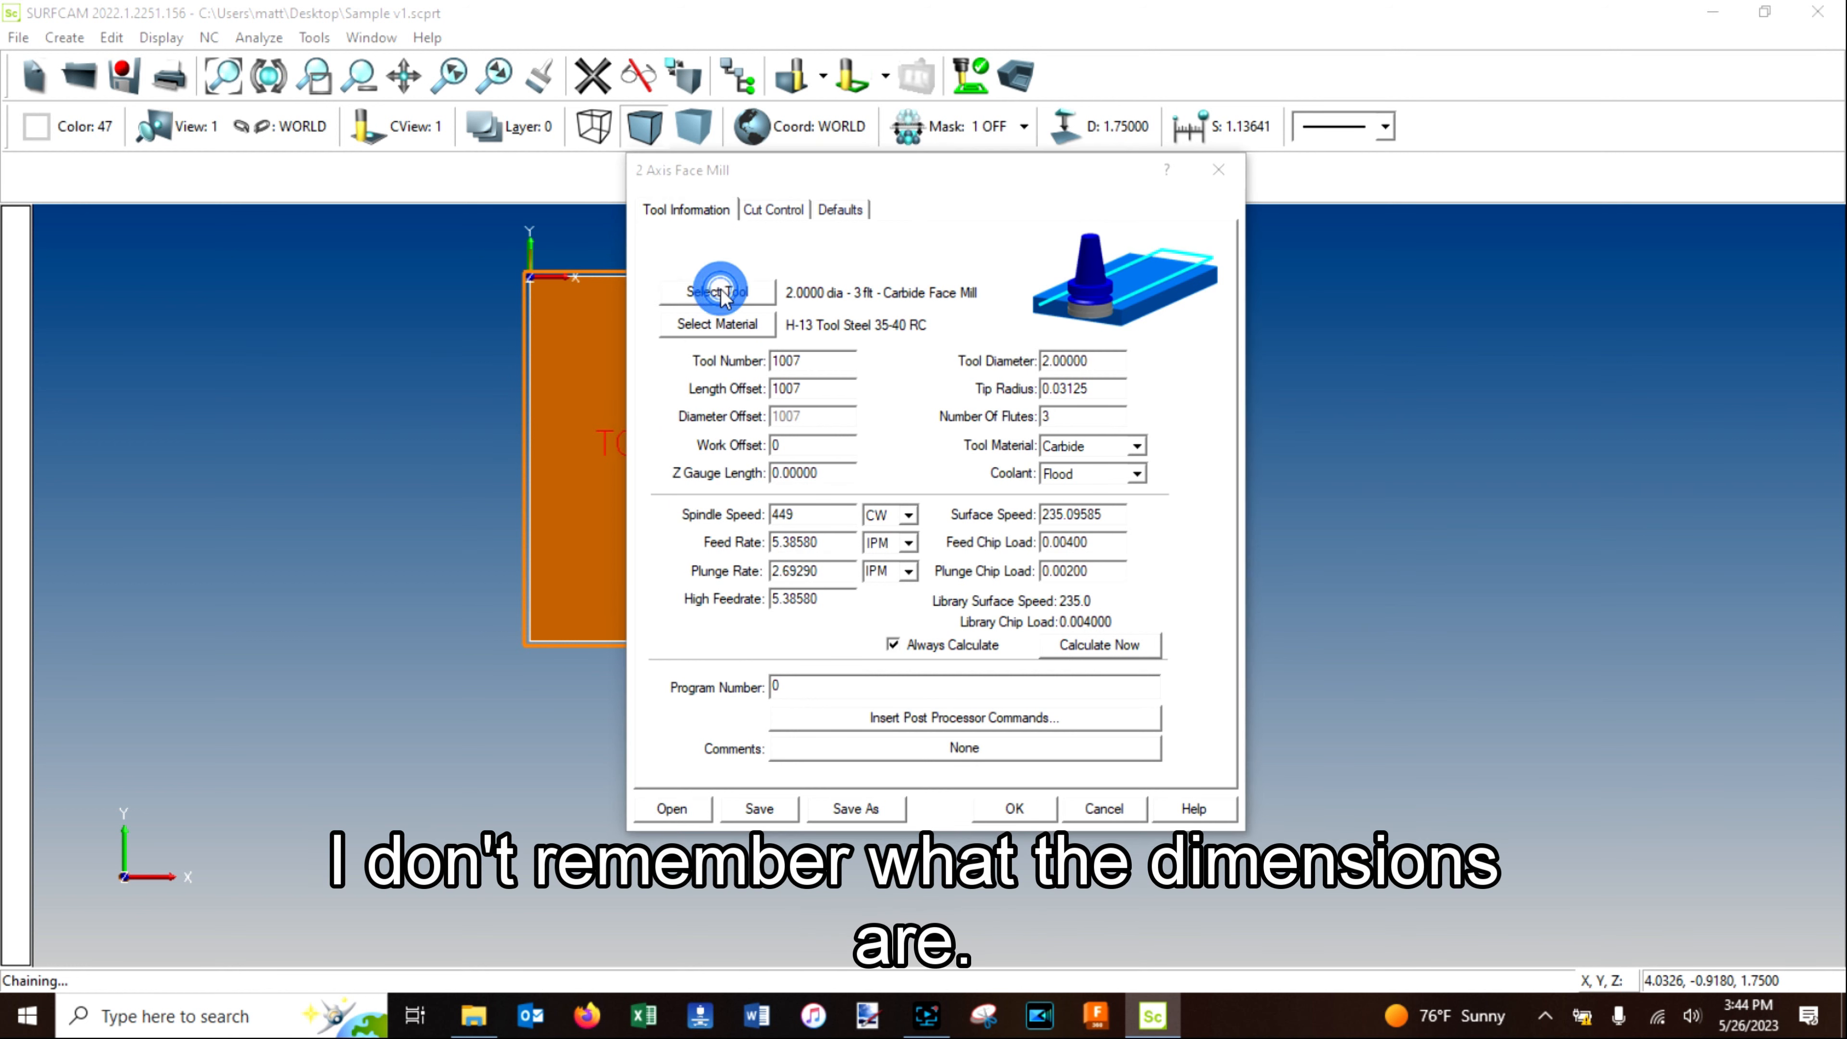
pyautogui.click(638, 511)
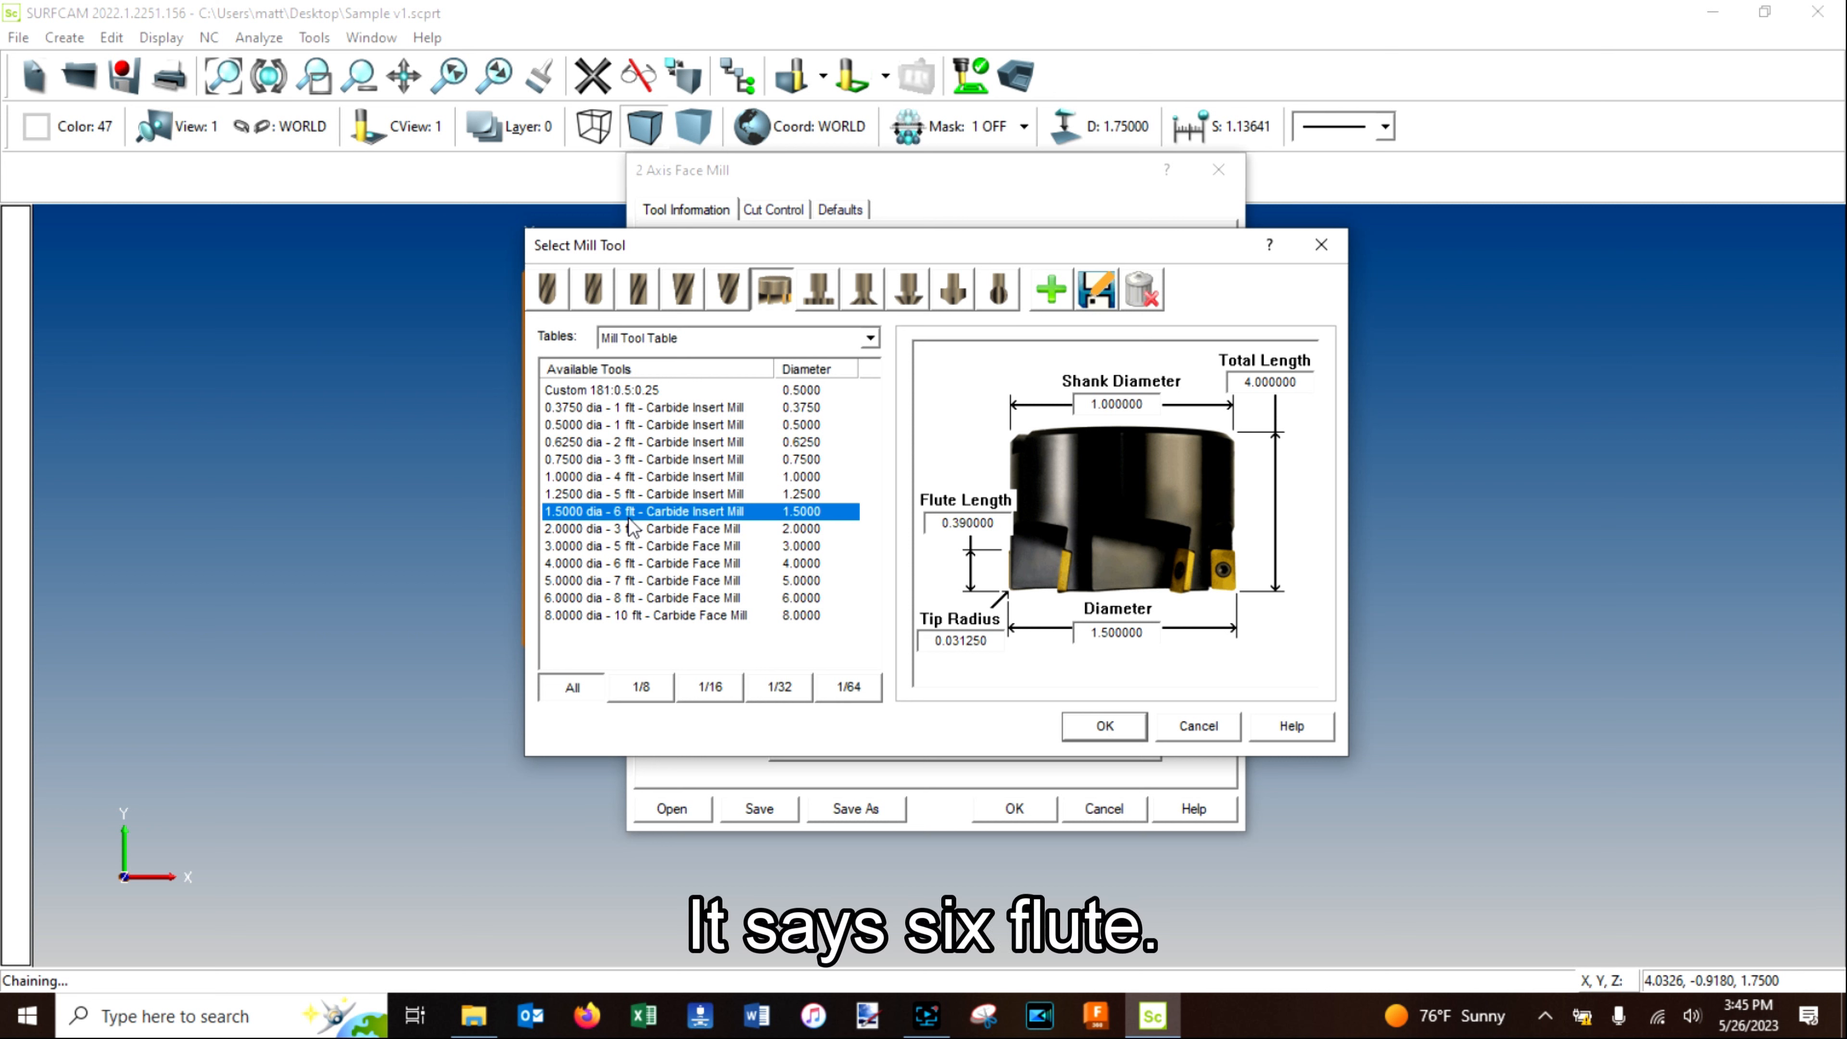
pyautogui.click(1080, 727)
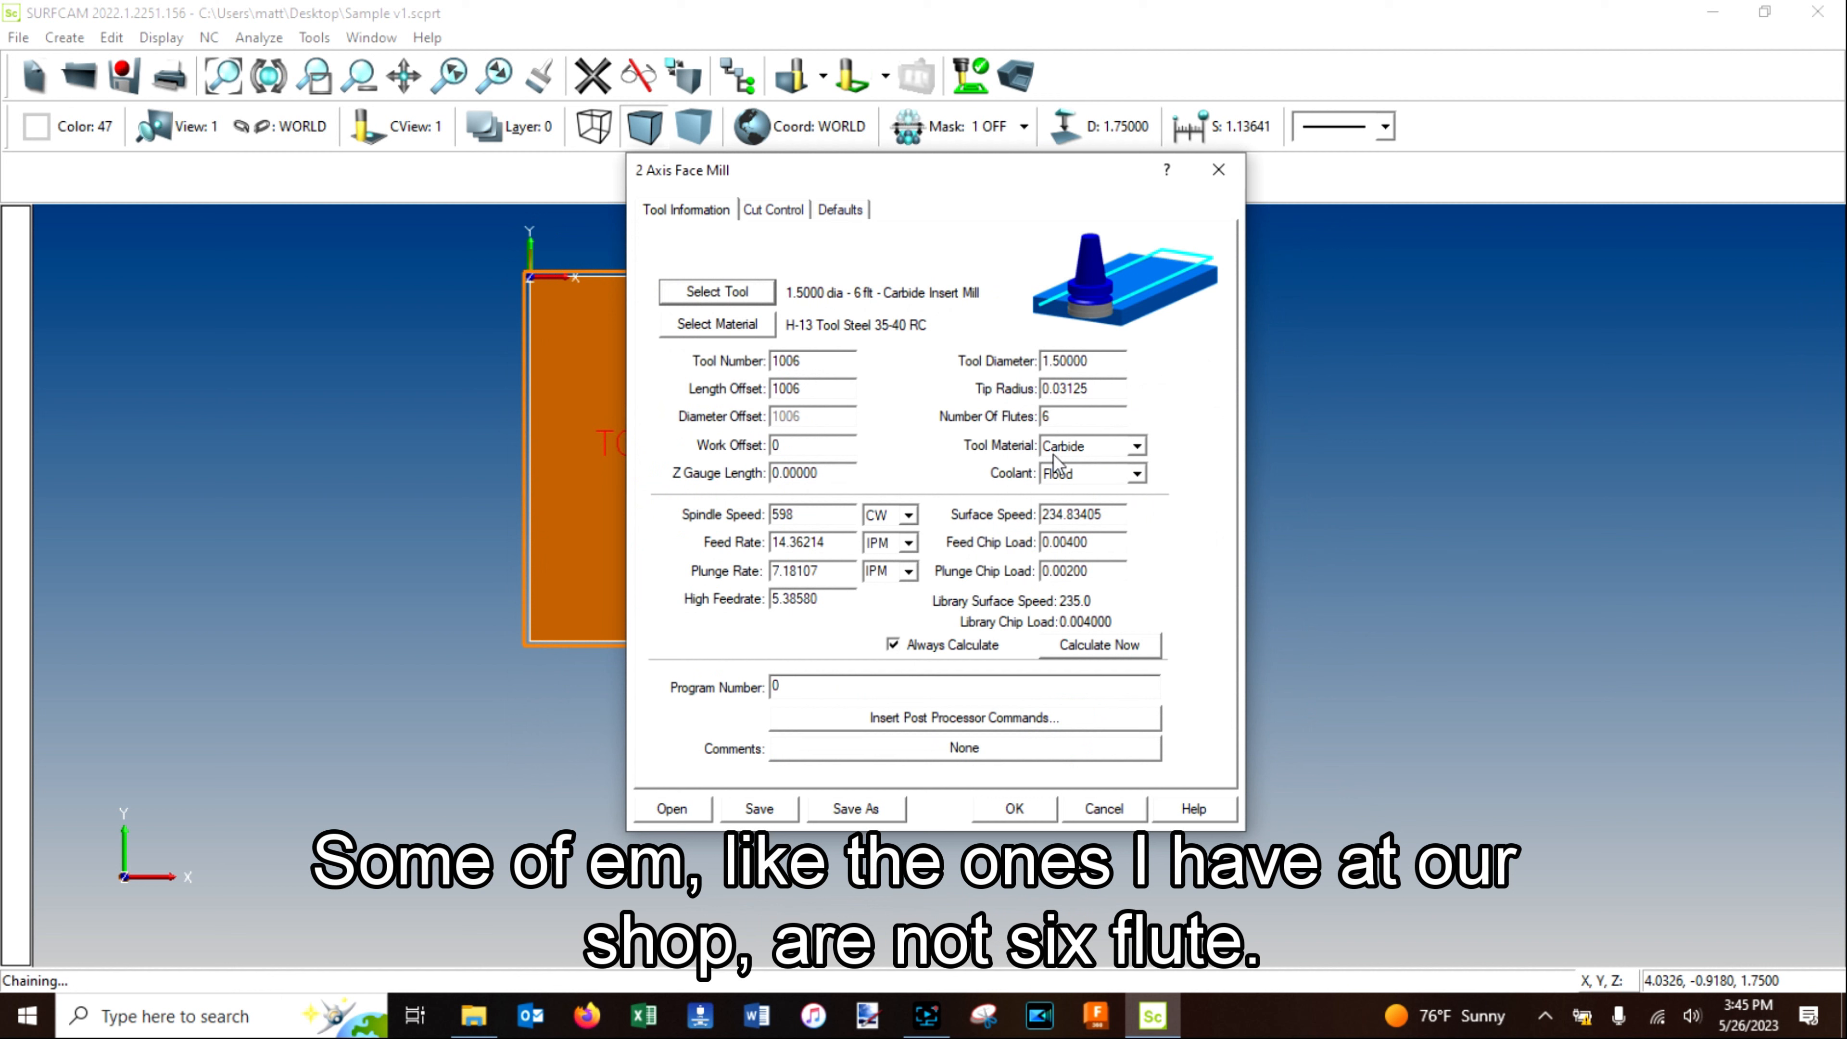
pyautogui.doubleClick(1069, 416)
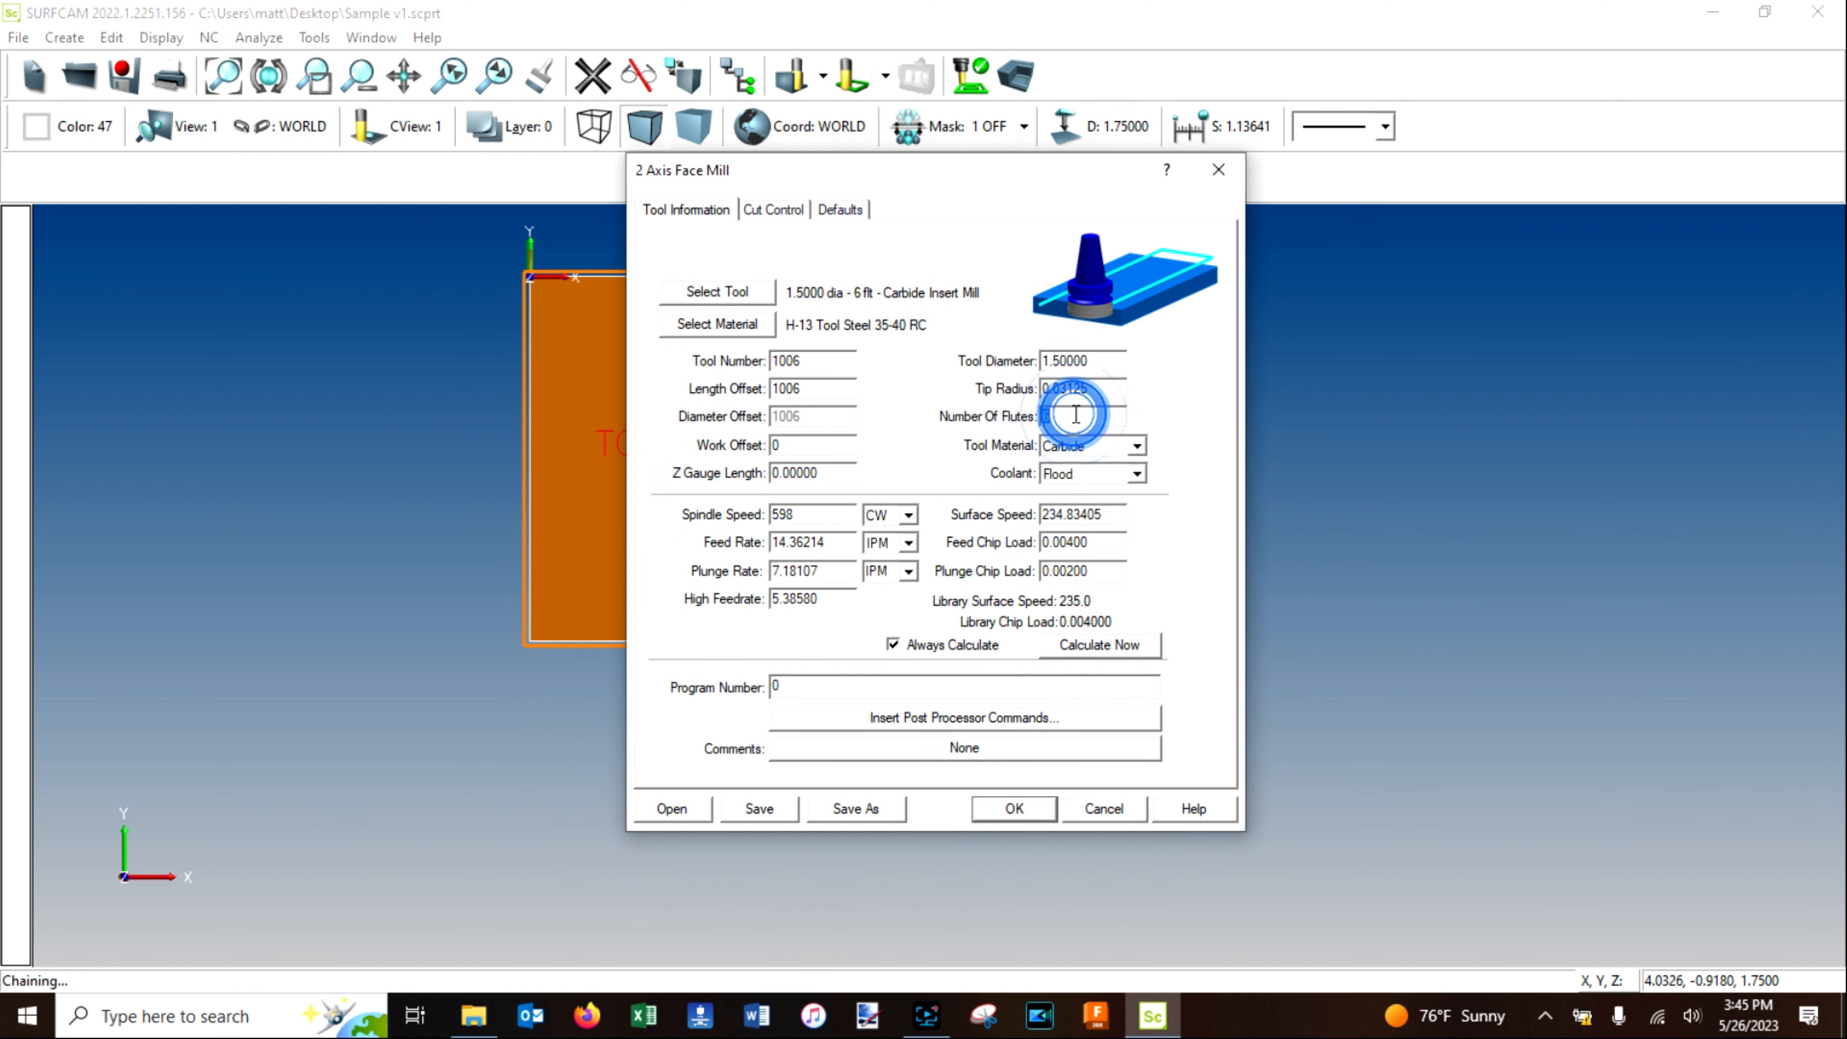
pyautogui.write('4')
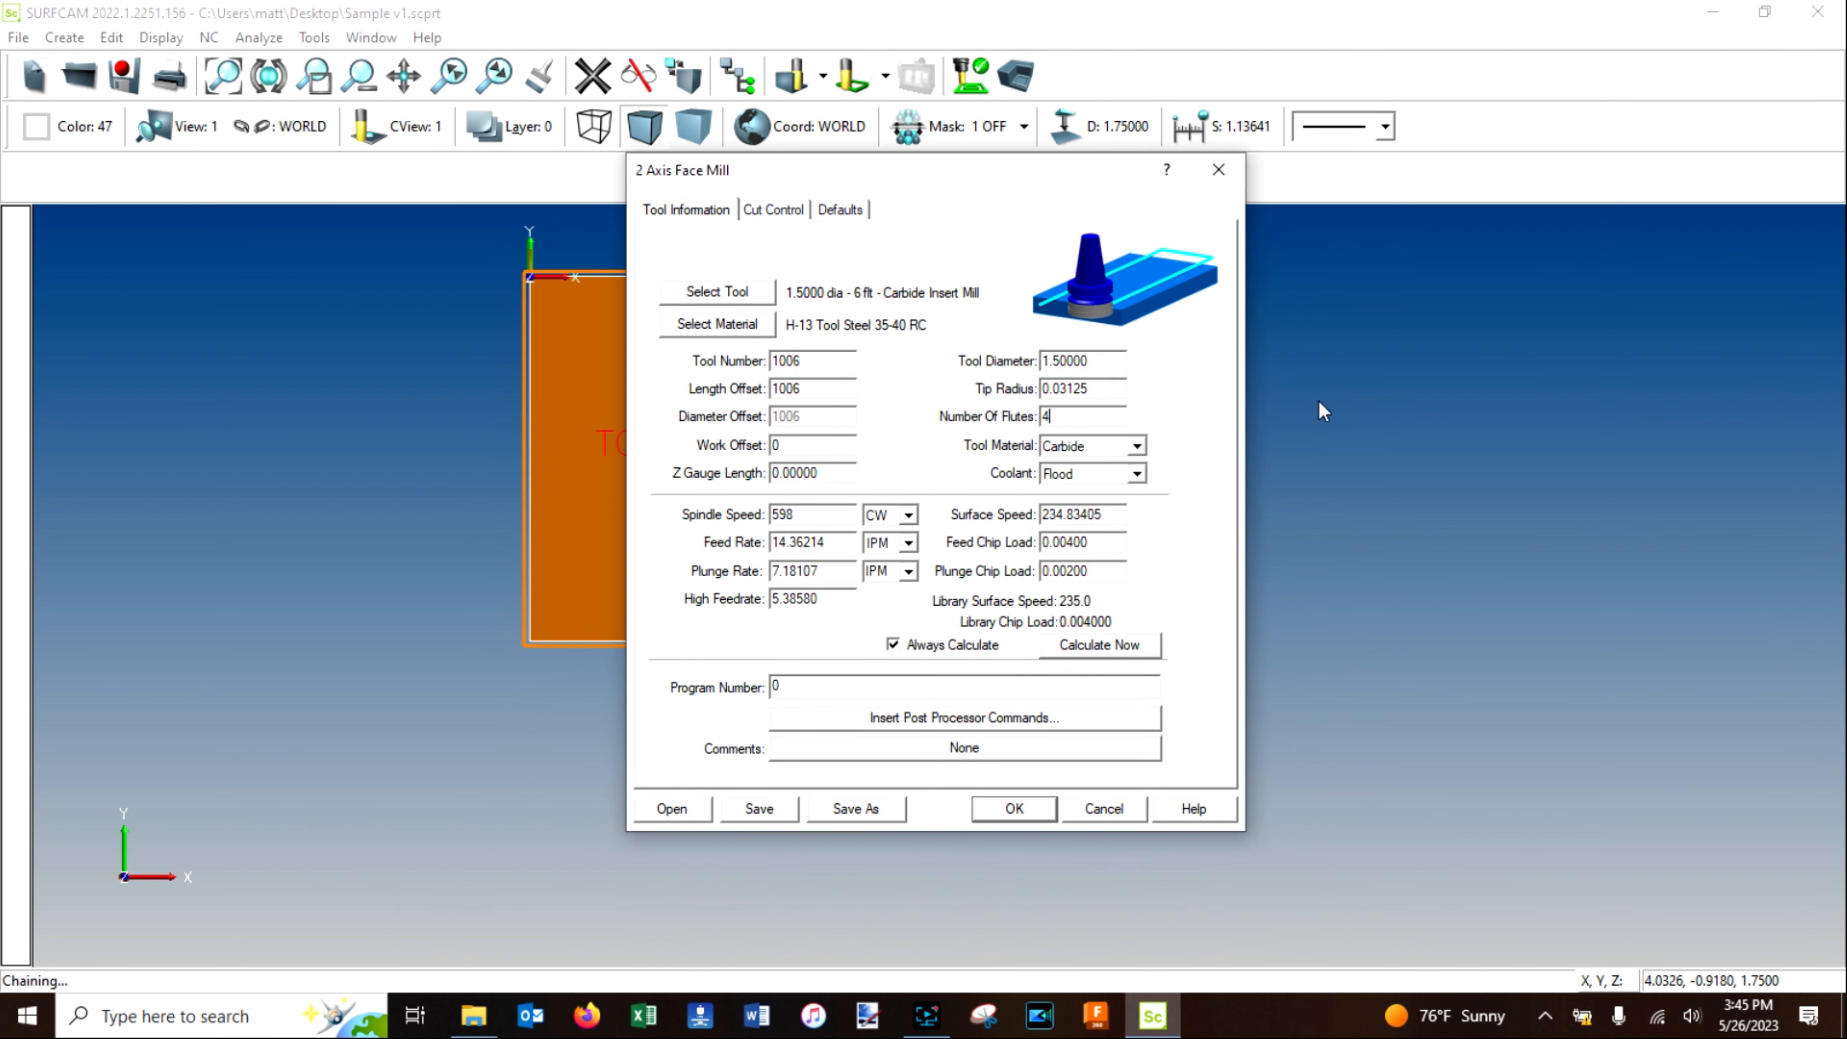
# Set the work offset to 54 and review the tool number, length offset, spindle speed, feed rate and plunge rate.
pyautogui.doubleClick(789, 443)
pyautogui.write('54')
pyautogui.doubleClick(800, 362)
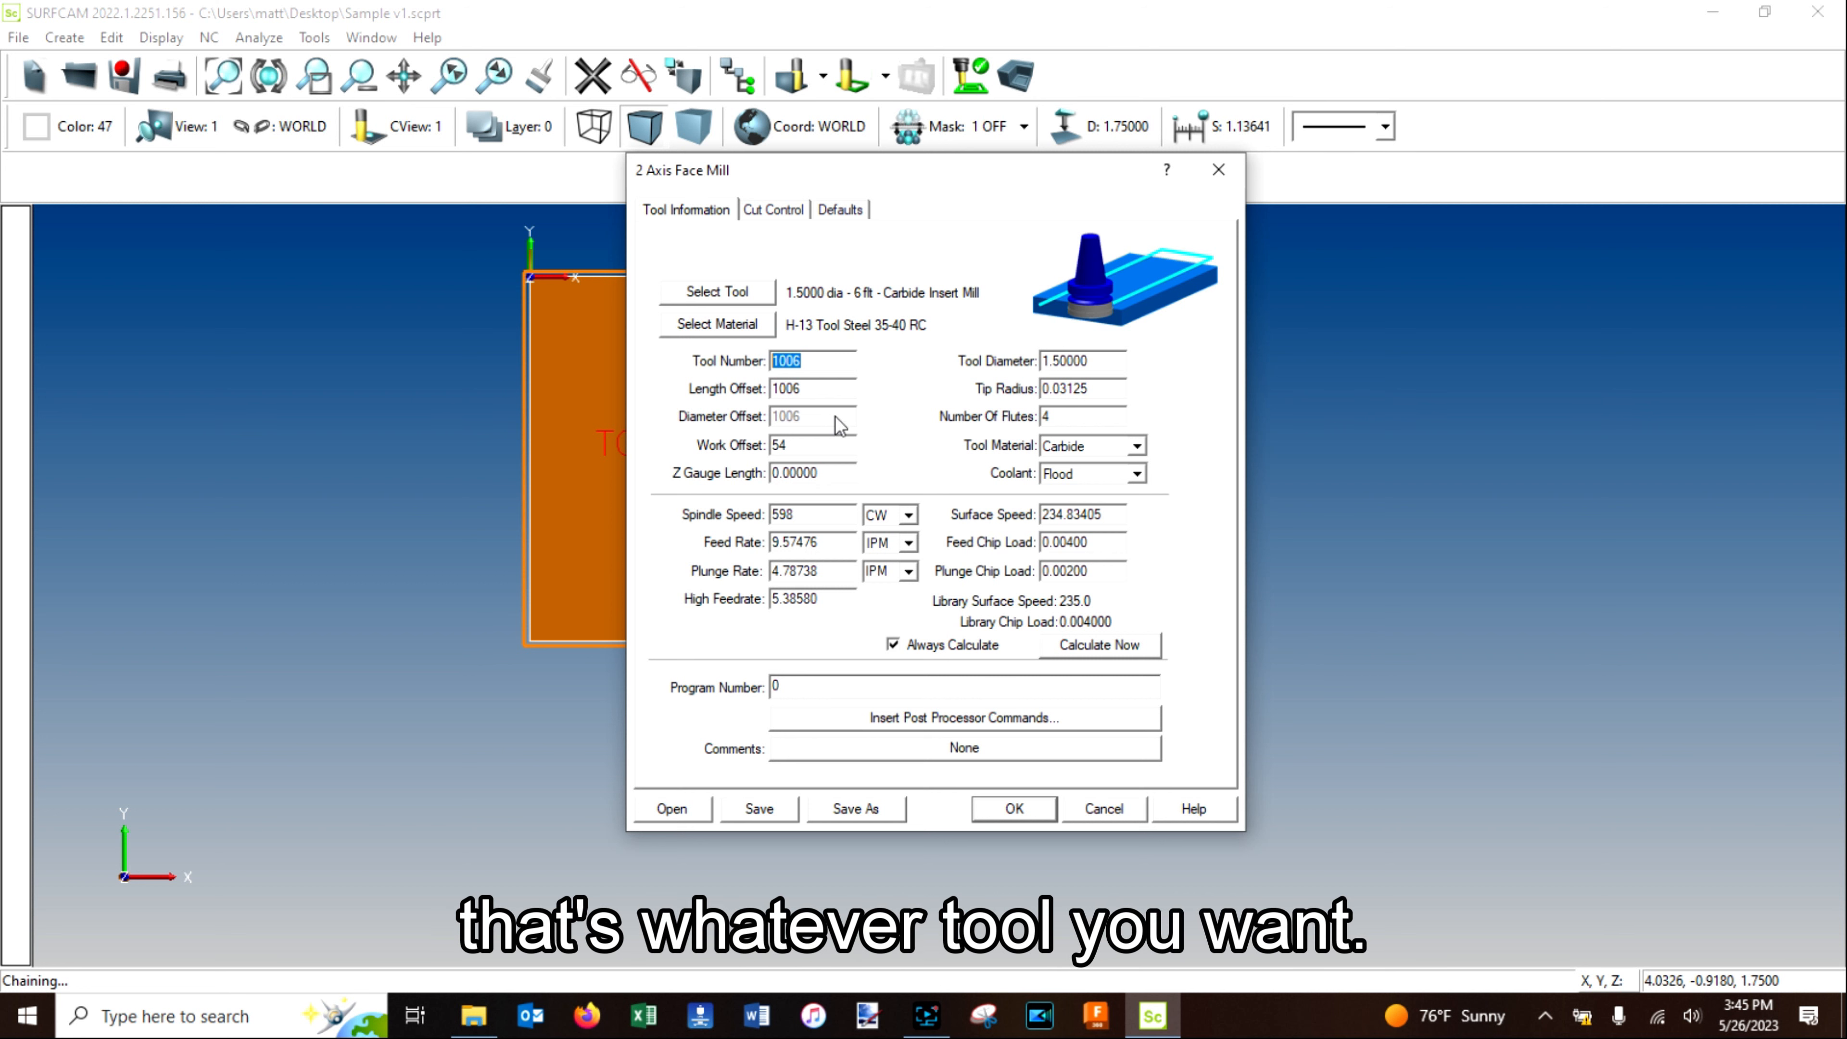
pyautogui.press('Tab')
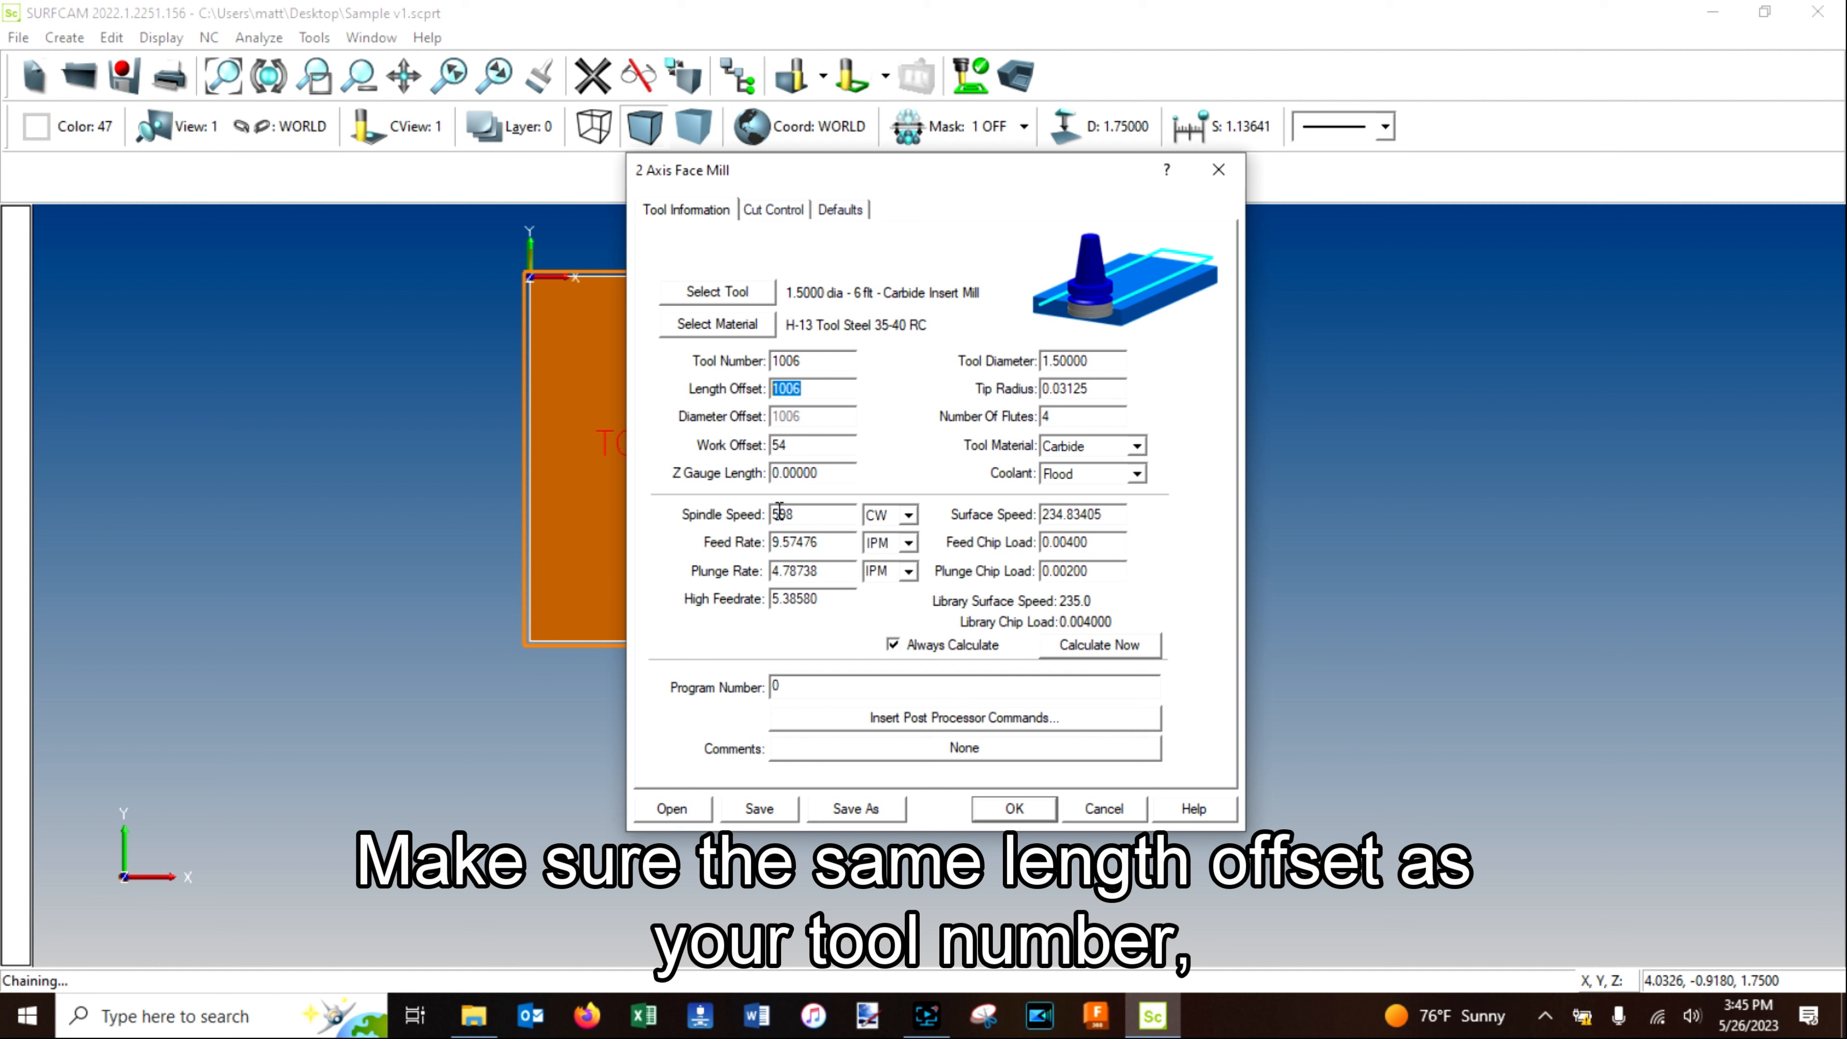
pyautogui.doubleClick(808, 513)
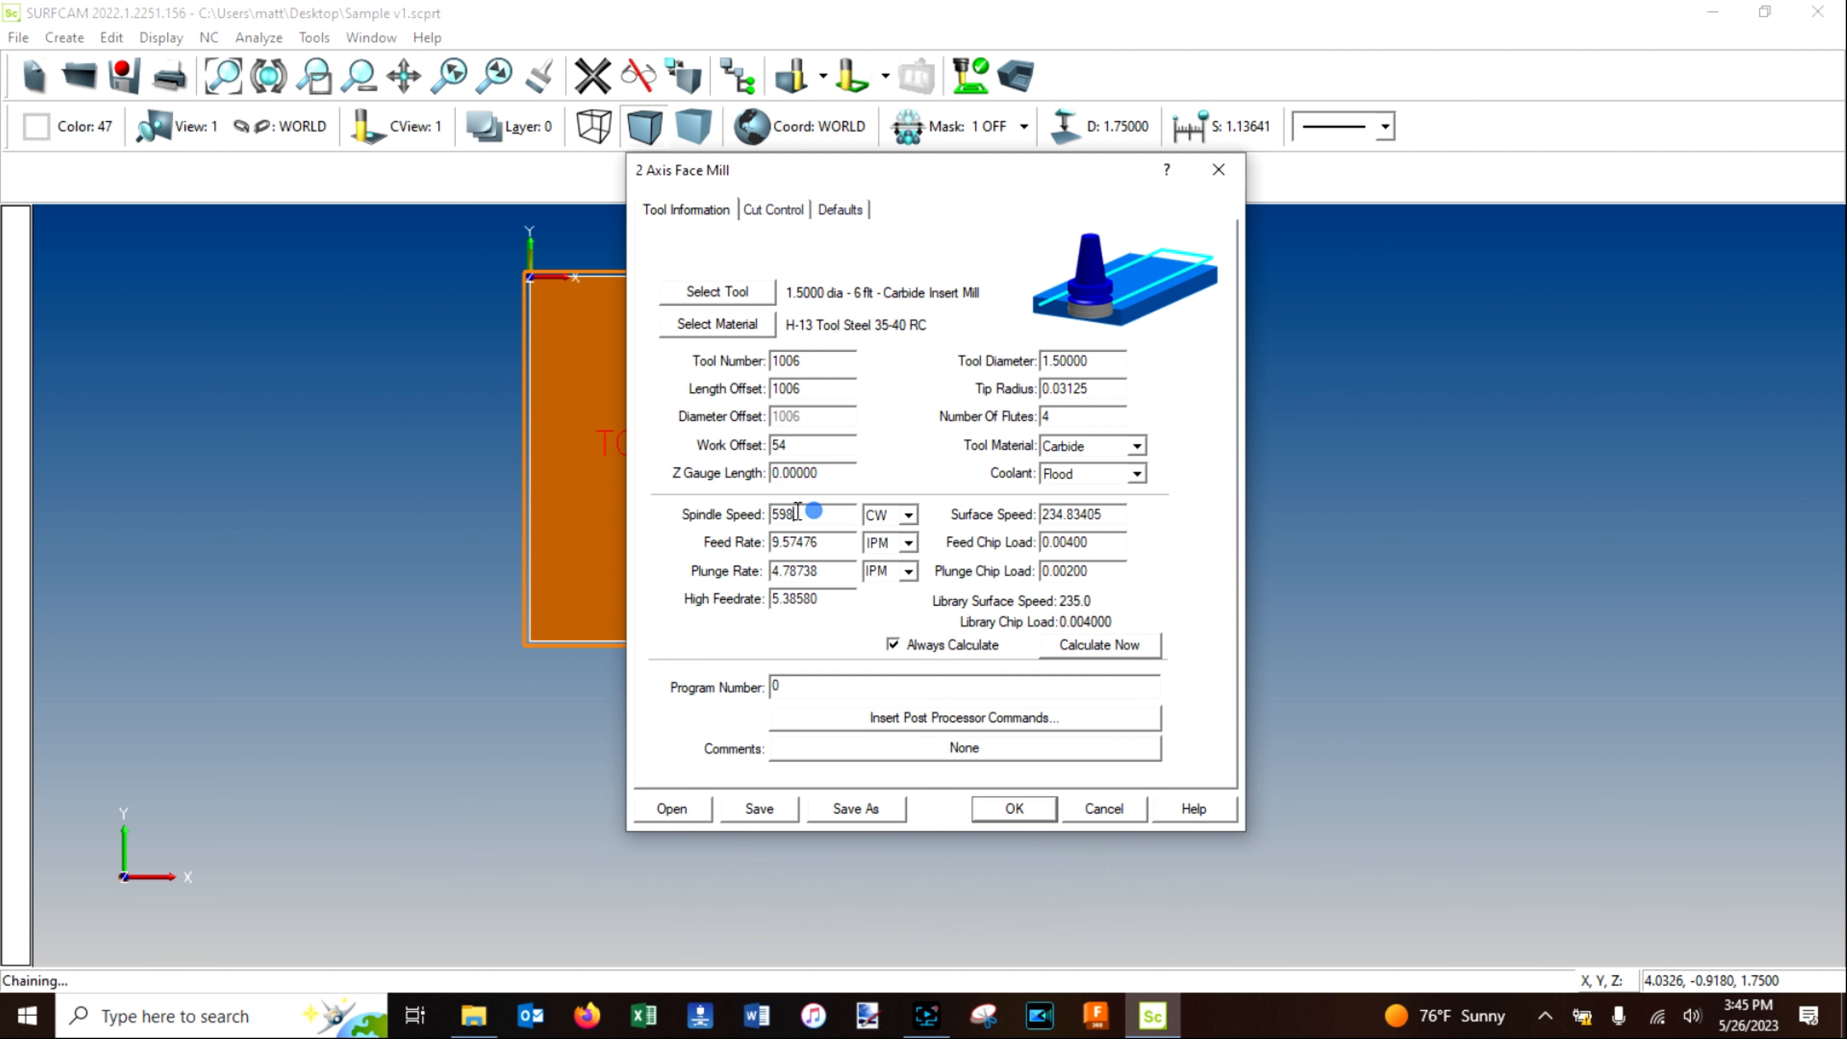
pyautogui.doubleClick(829, 543)
pyautogui.doubleClick(840, 571)
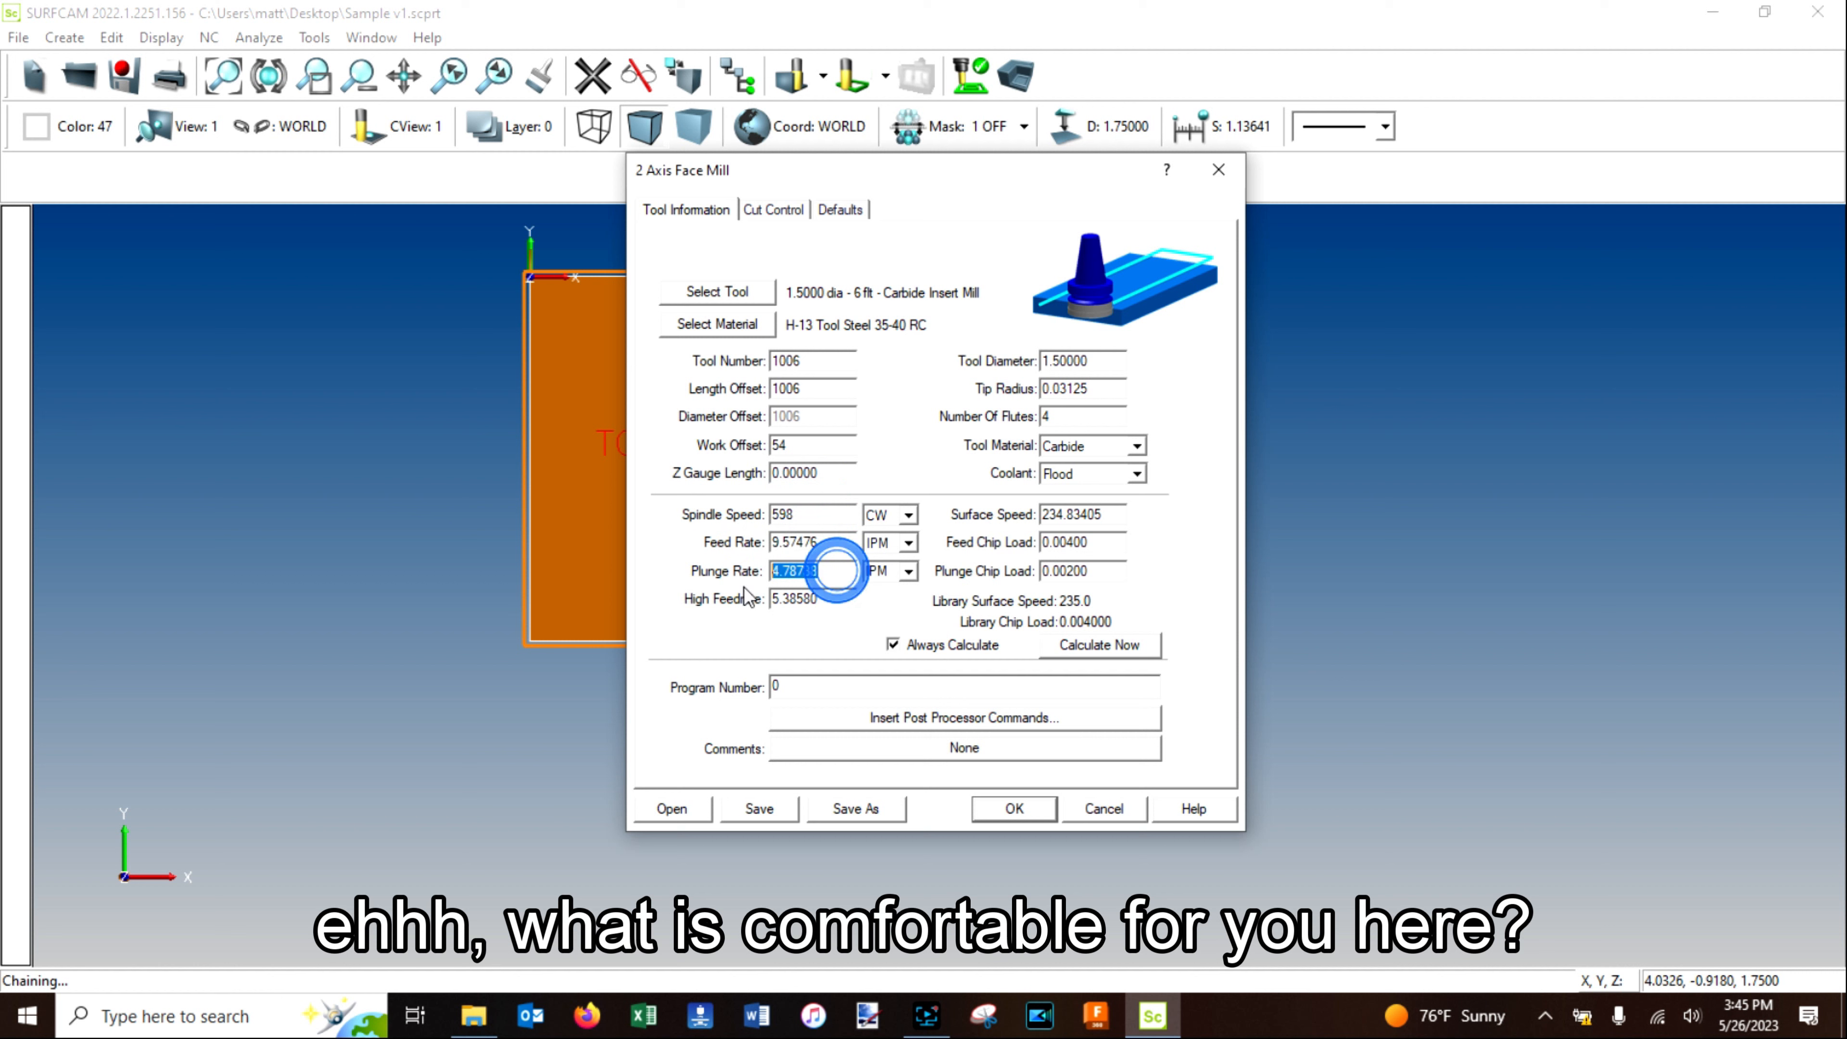
# Set the face mill's maximum side step to 1.2, amount to remove to 0.1, side clearance to 0.2 and maximum rough depth of cut to 0.025.
pyautogui.click(767, 213)
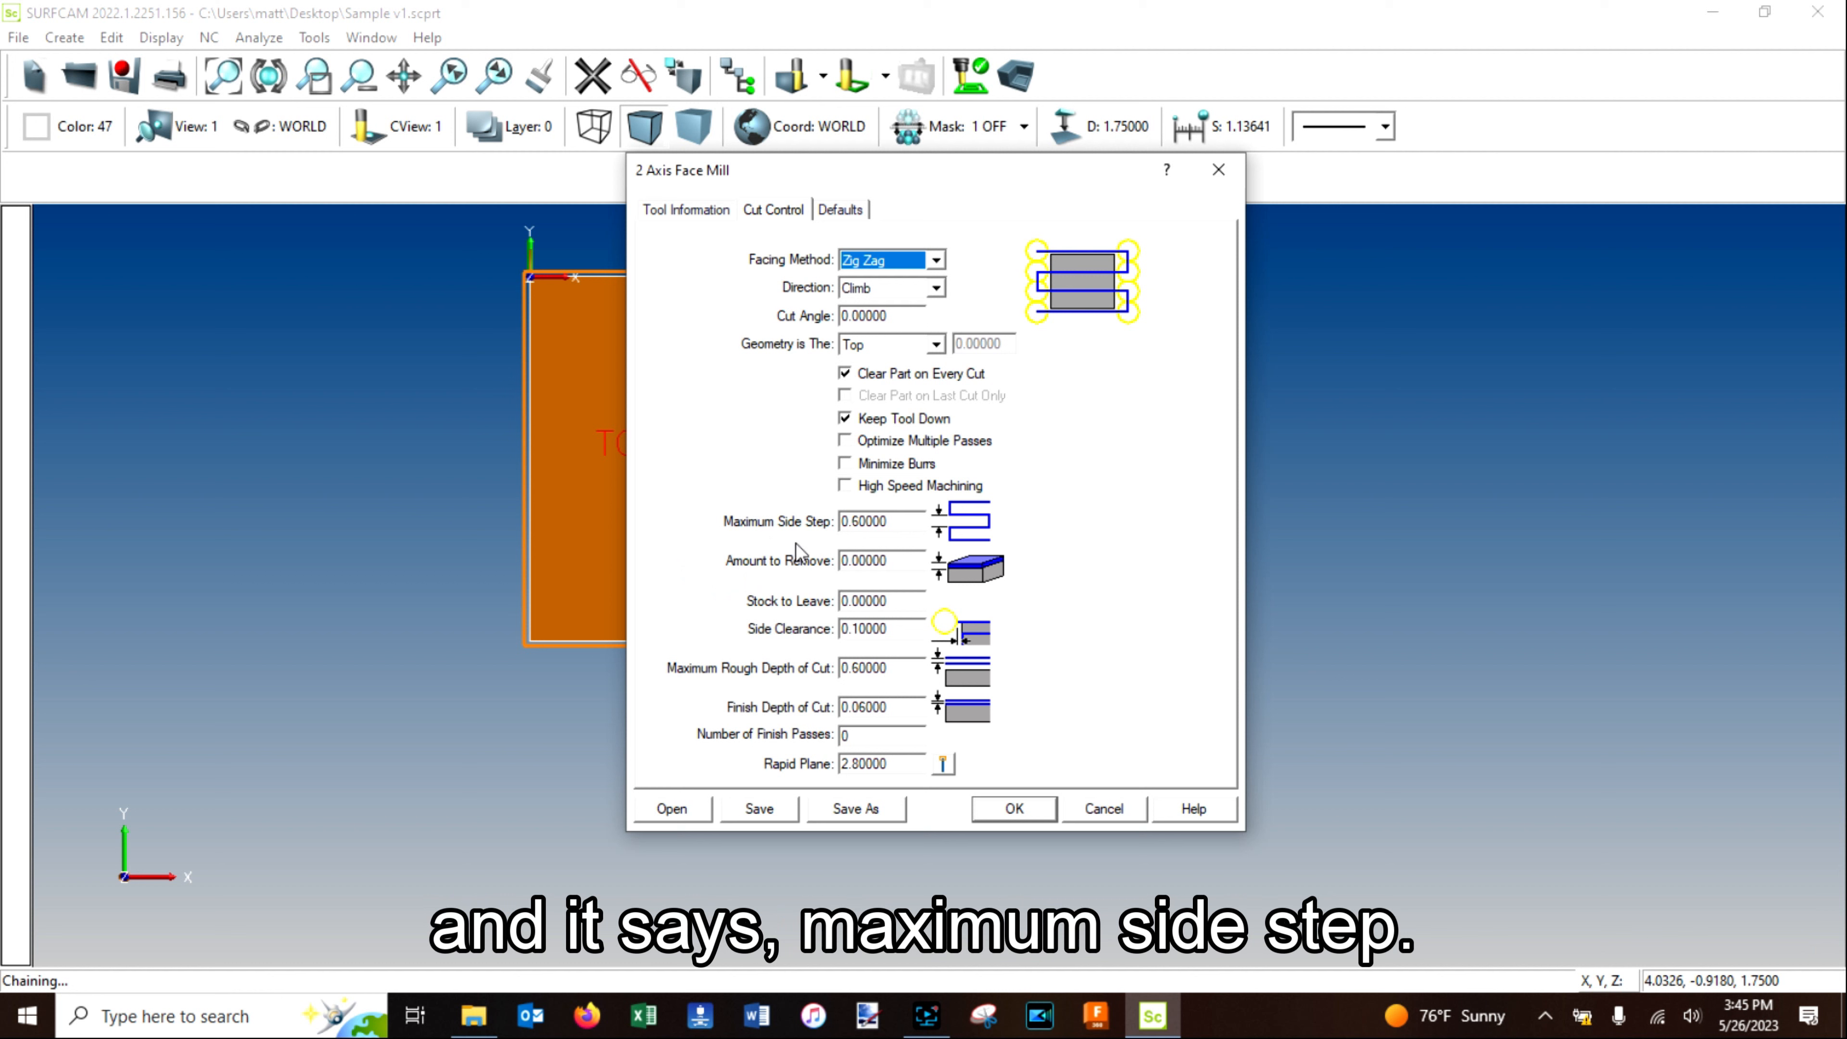
pyautogui.moveTo(911, 521); pyautogui.dragTo(784, 537)
pyautogui.write('1.2')
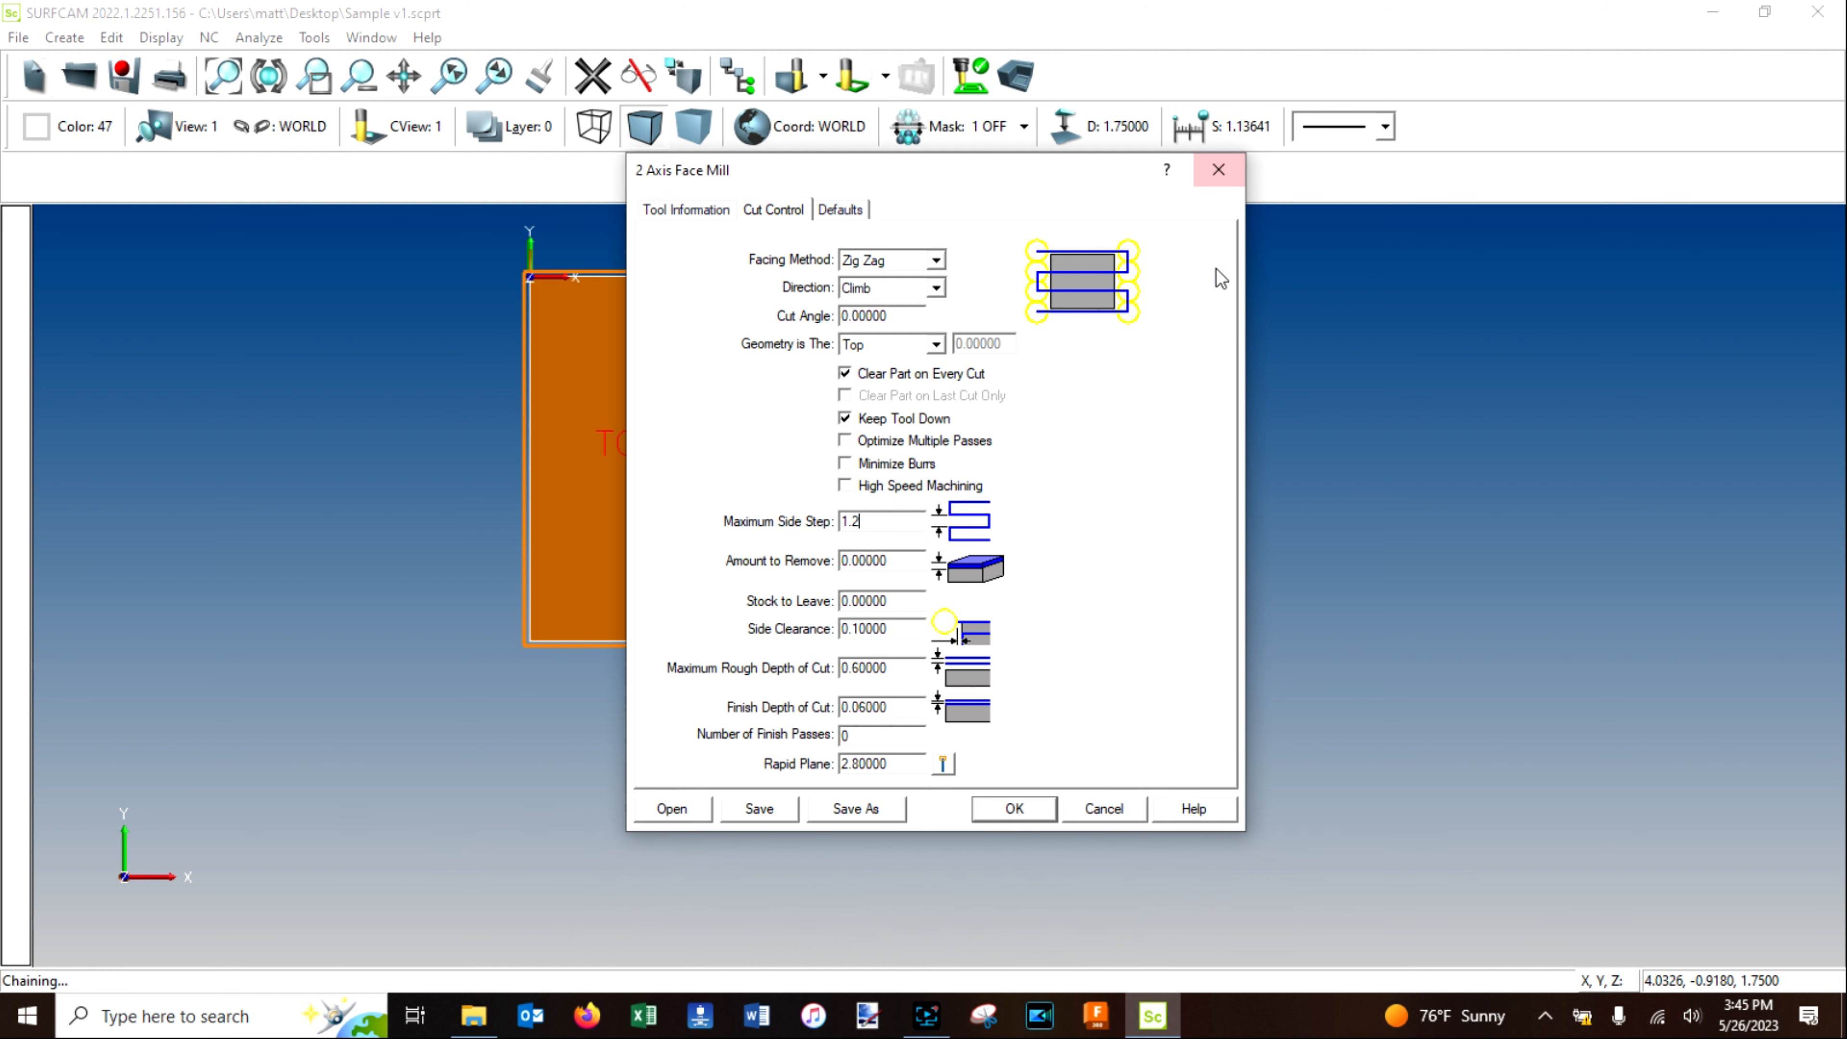
pyautogui.click(910, 564)
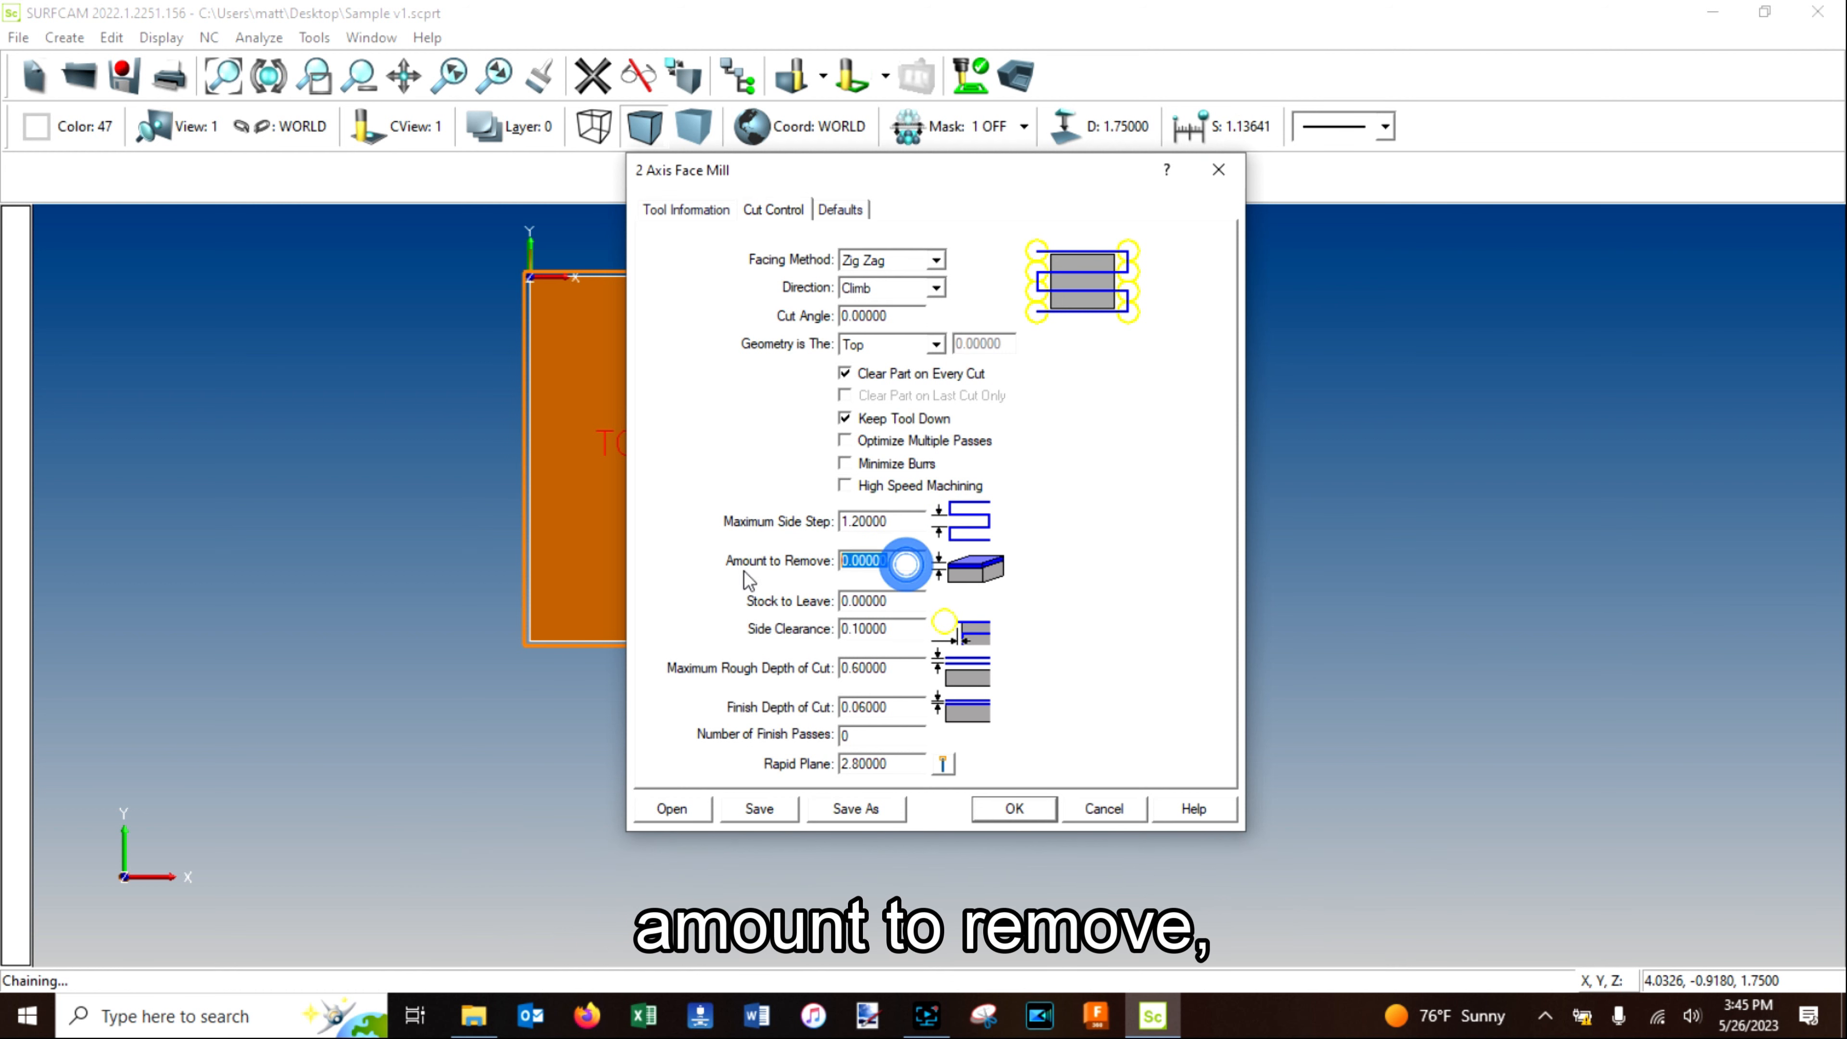
pyautogui.write('.1')
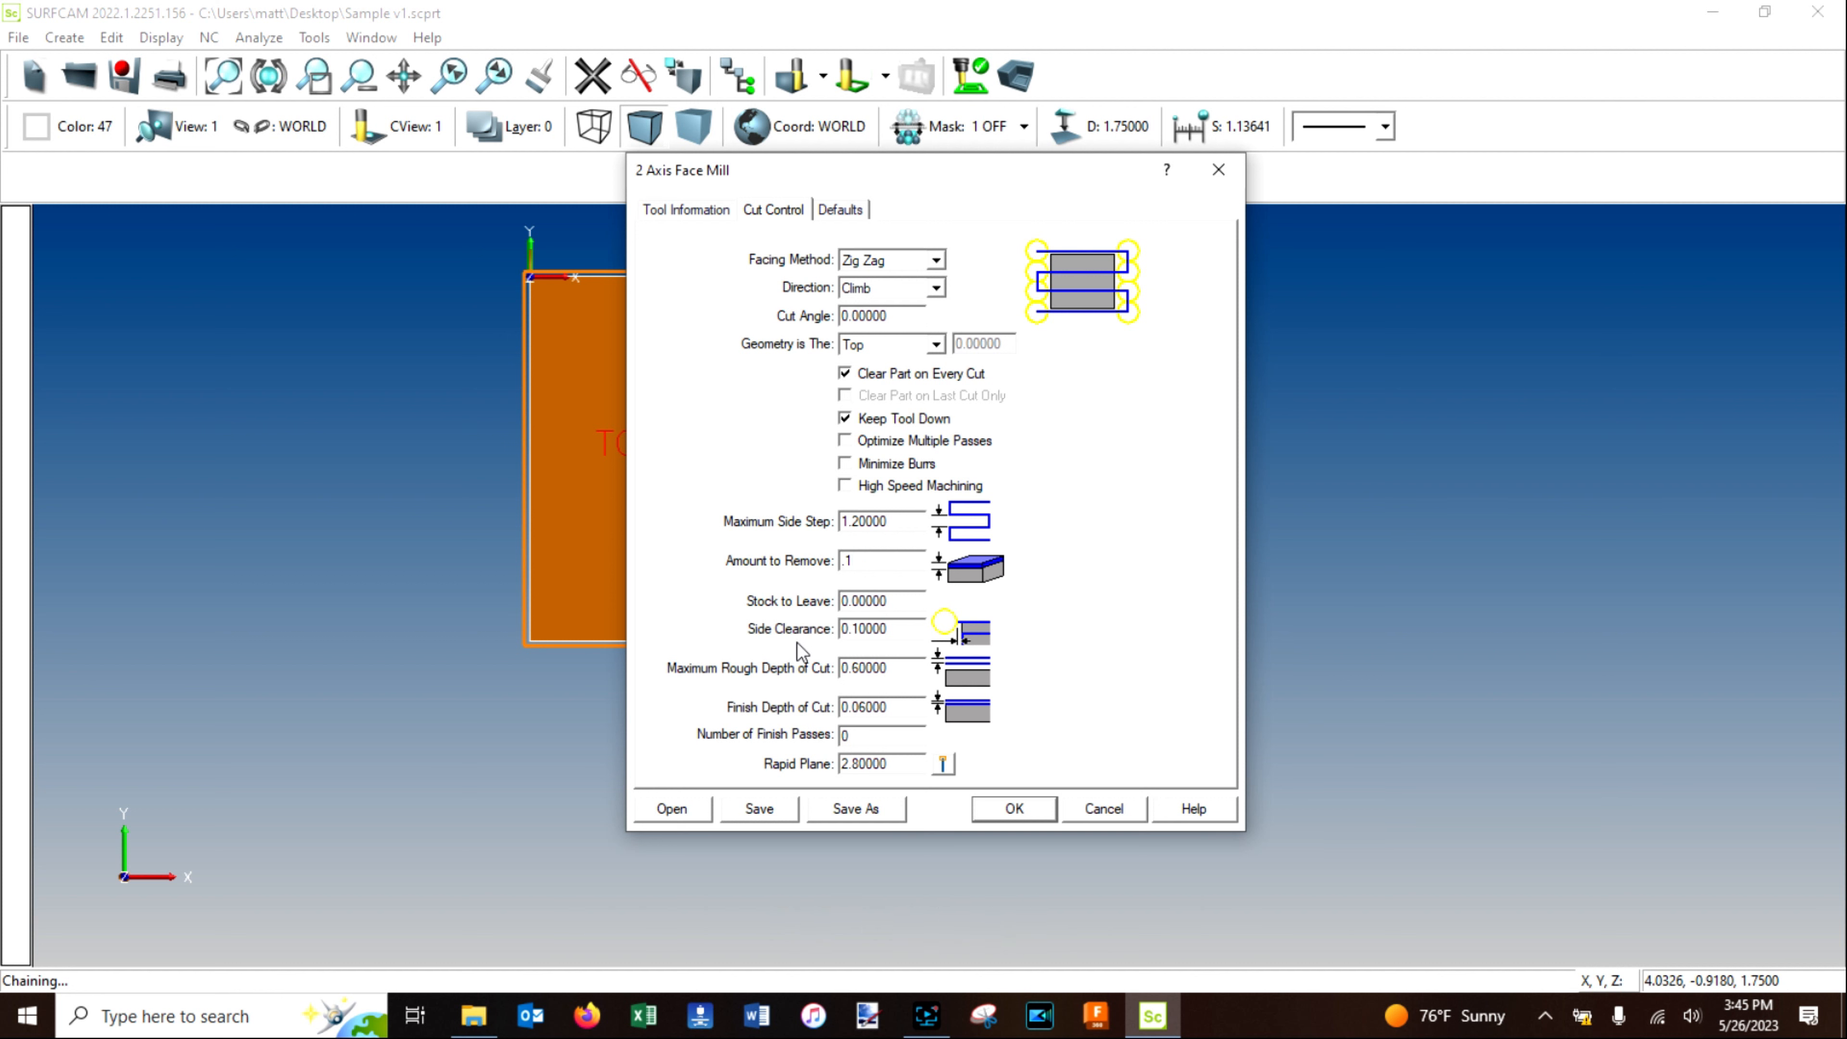
pyautogui.click(909, 631)
pyautogui.write('.2')
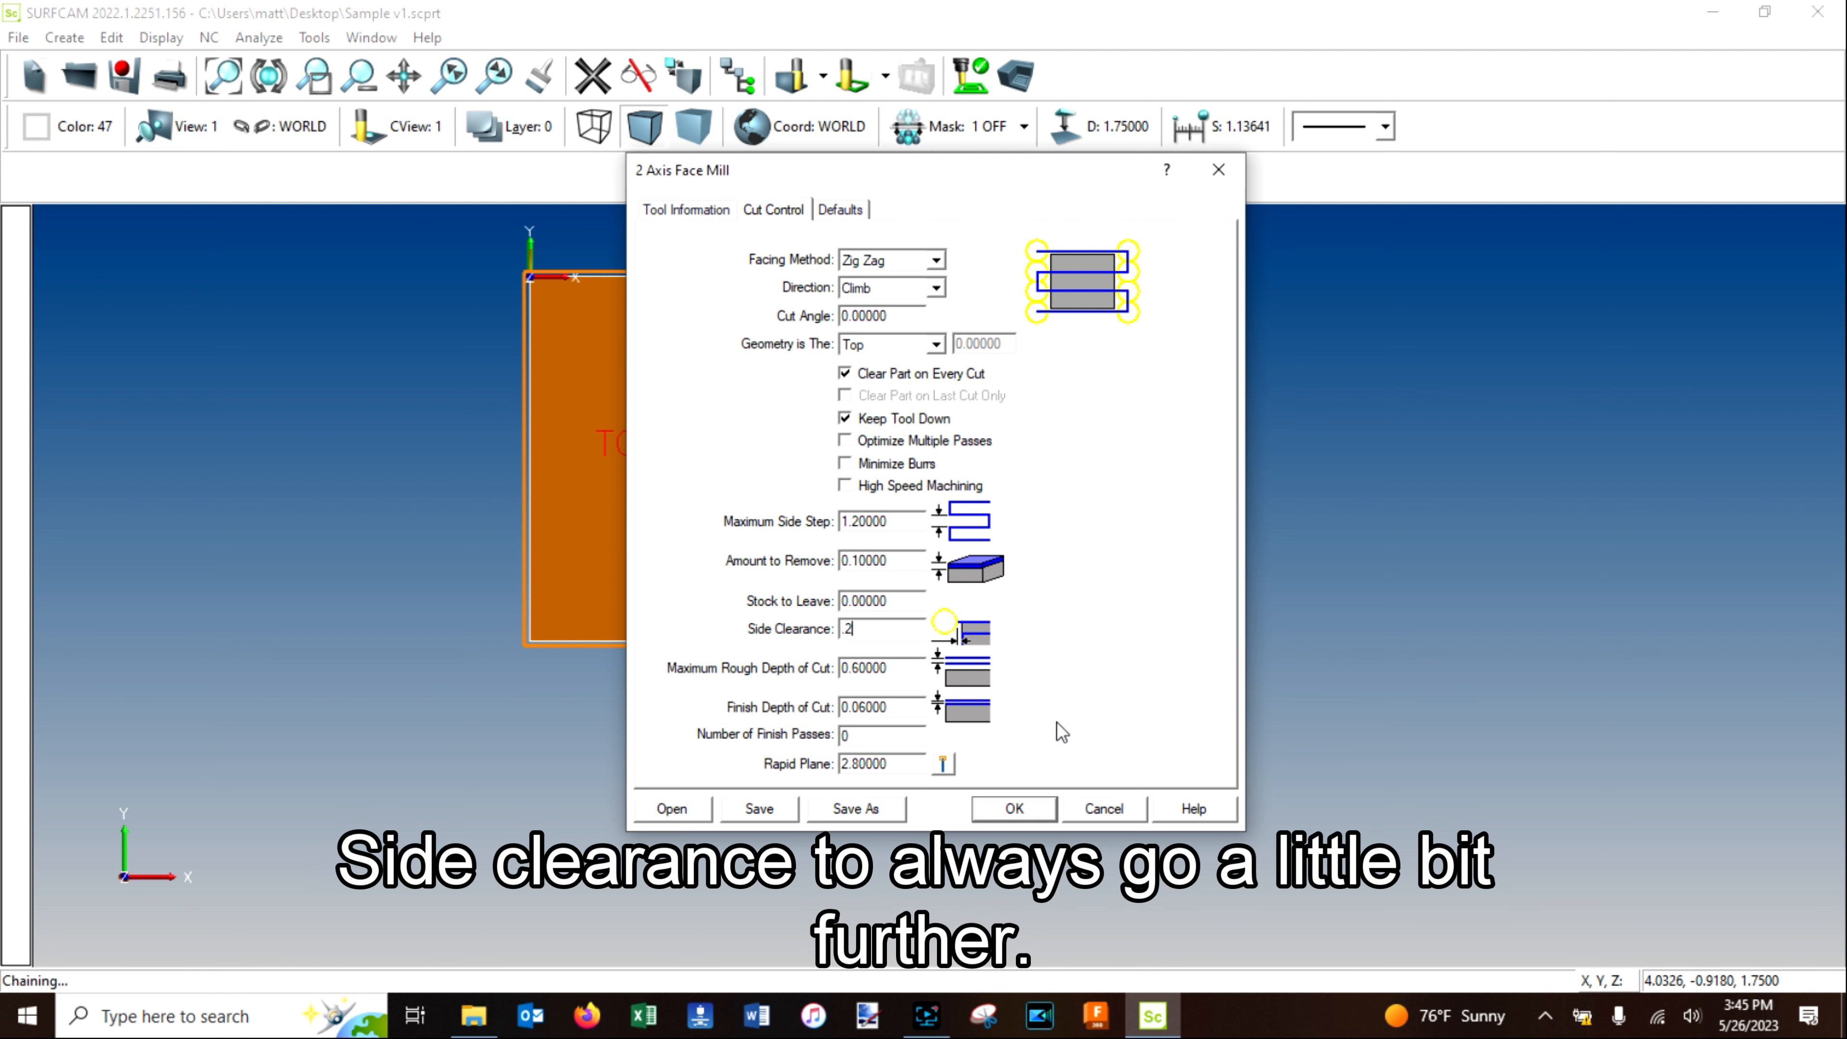
pyautogui.moveTo(907, 666); pyautogui.dragTo(840, 669)
pyautogui.write('.025')
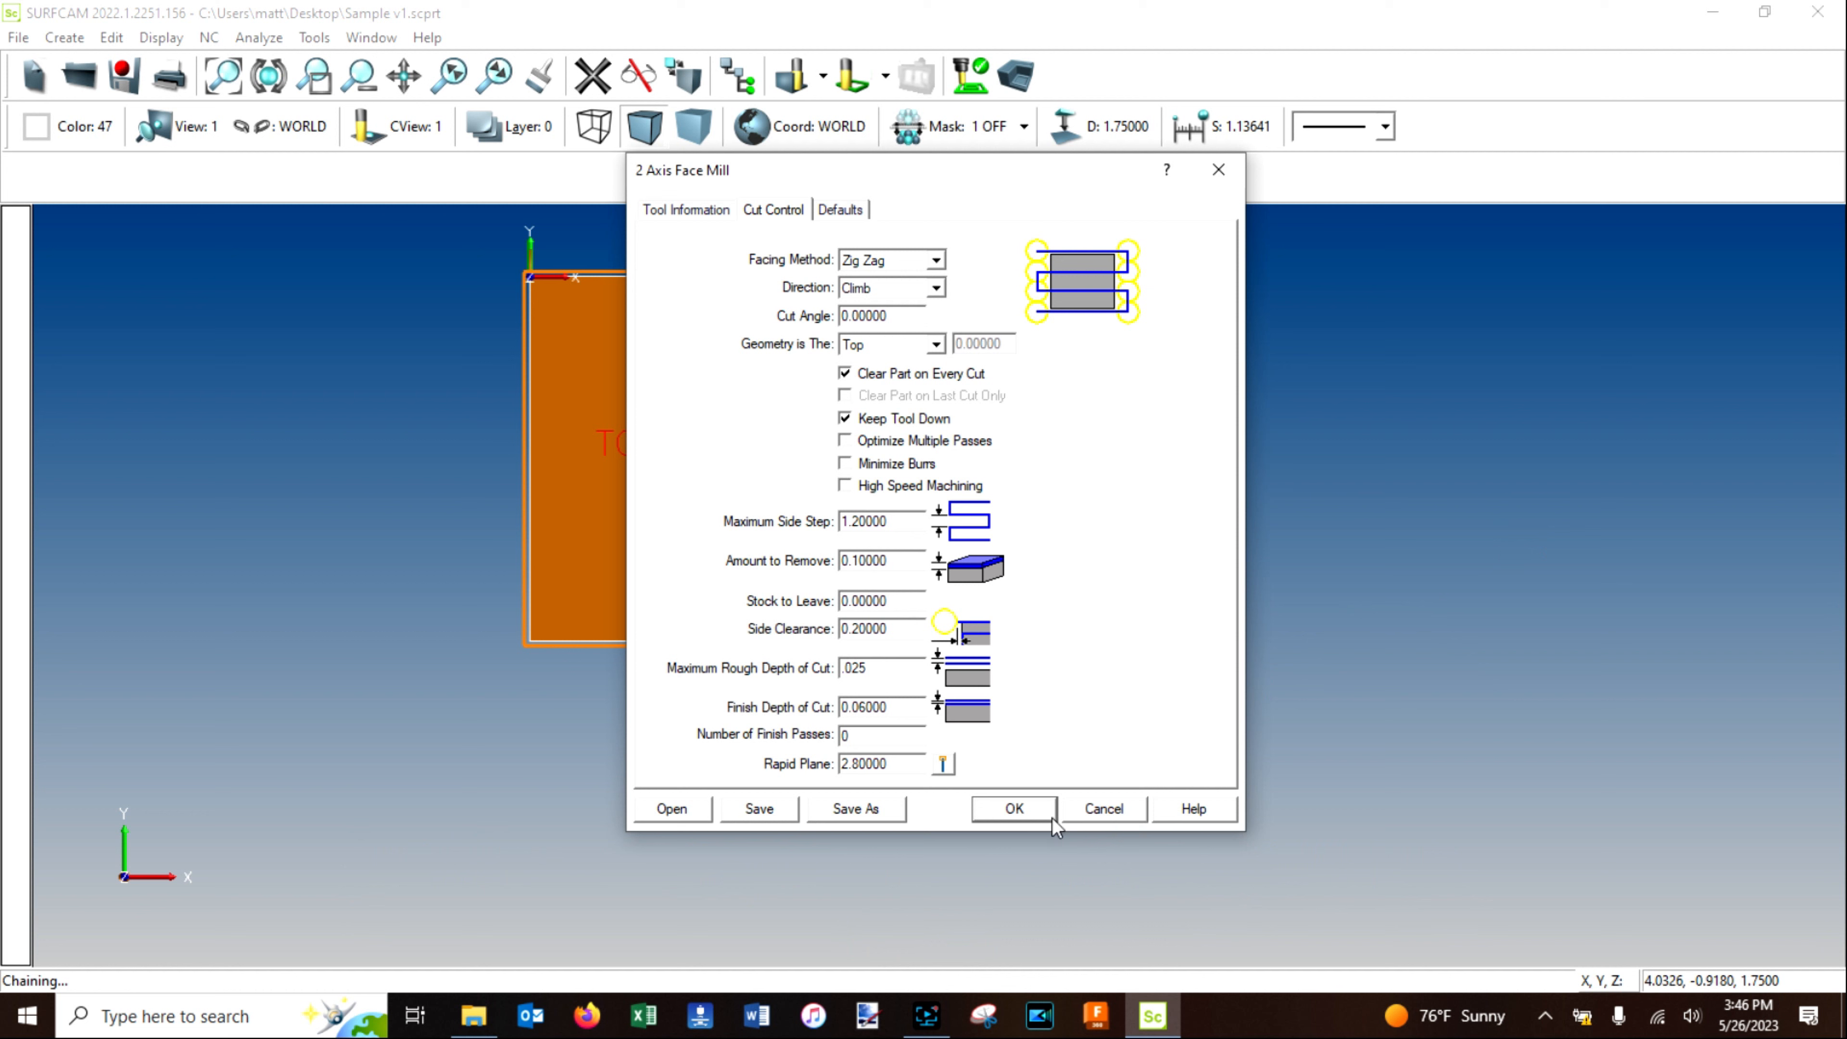
# Generate and accept the facing toolpath, and inspect its passes above the part from the front.
pyautogui.click(1014, 815)
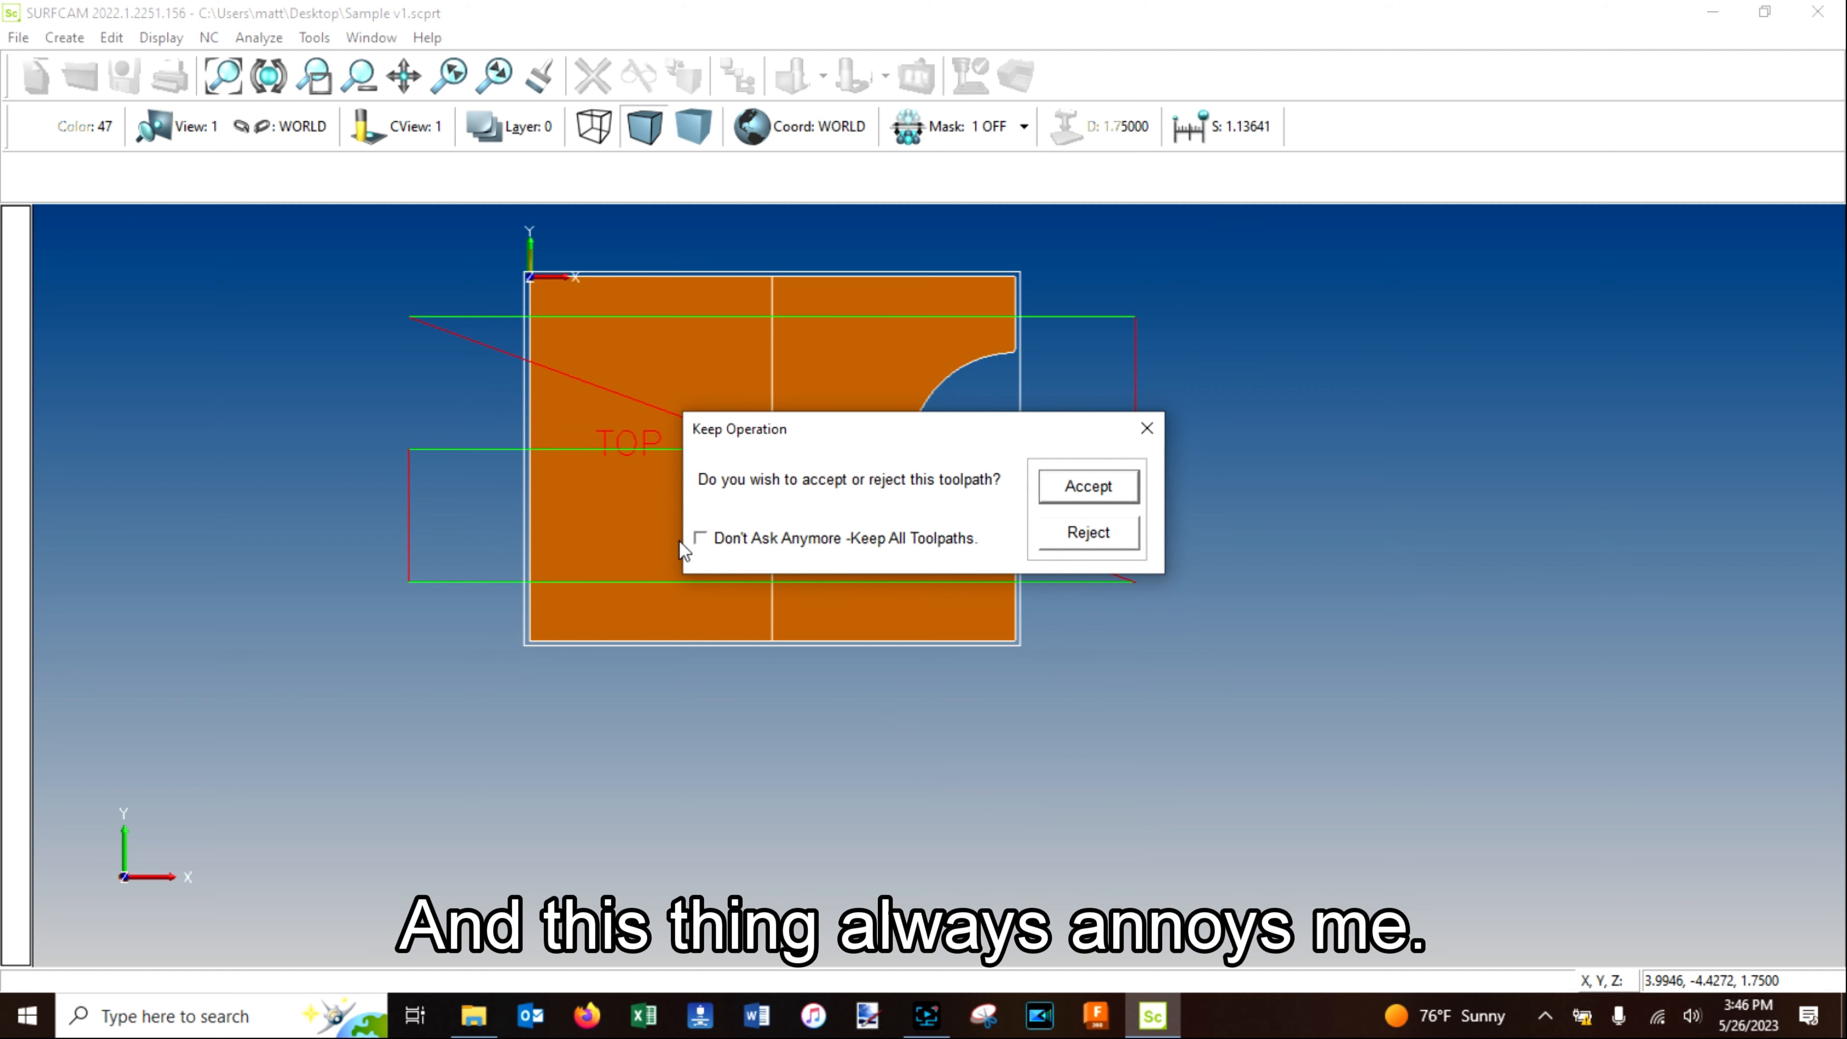
pyautogui.click(1101, 488)
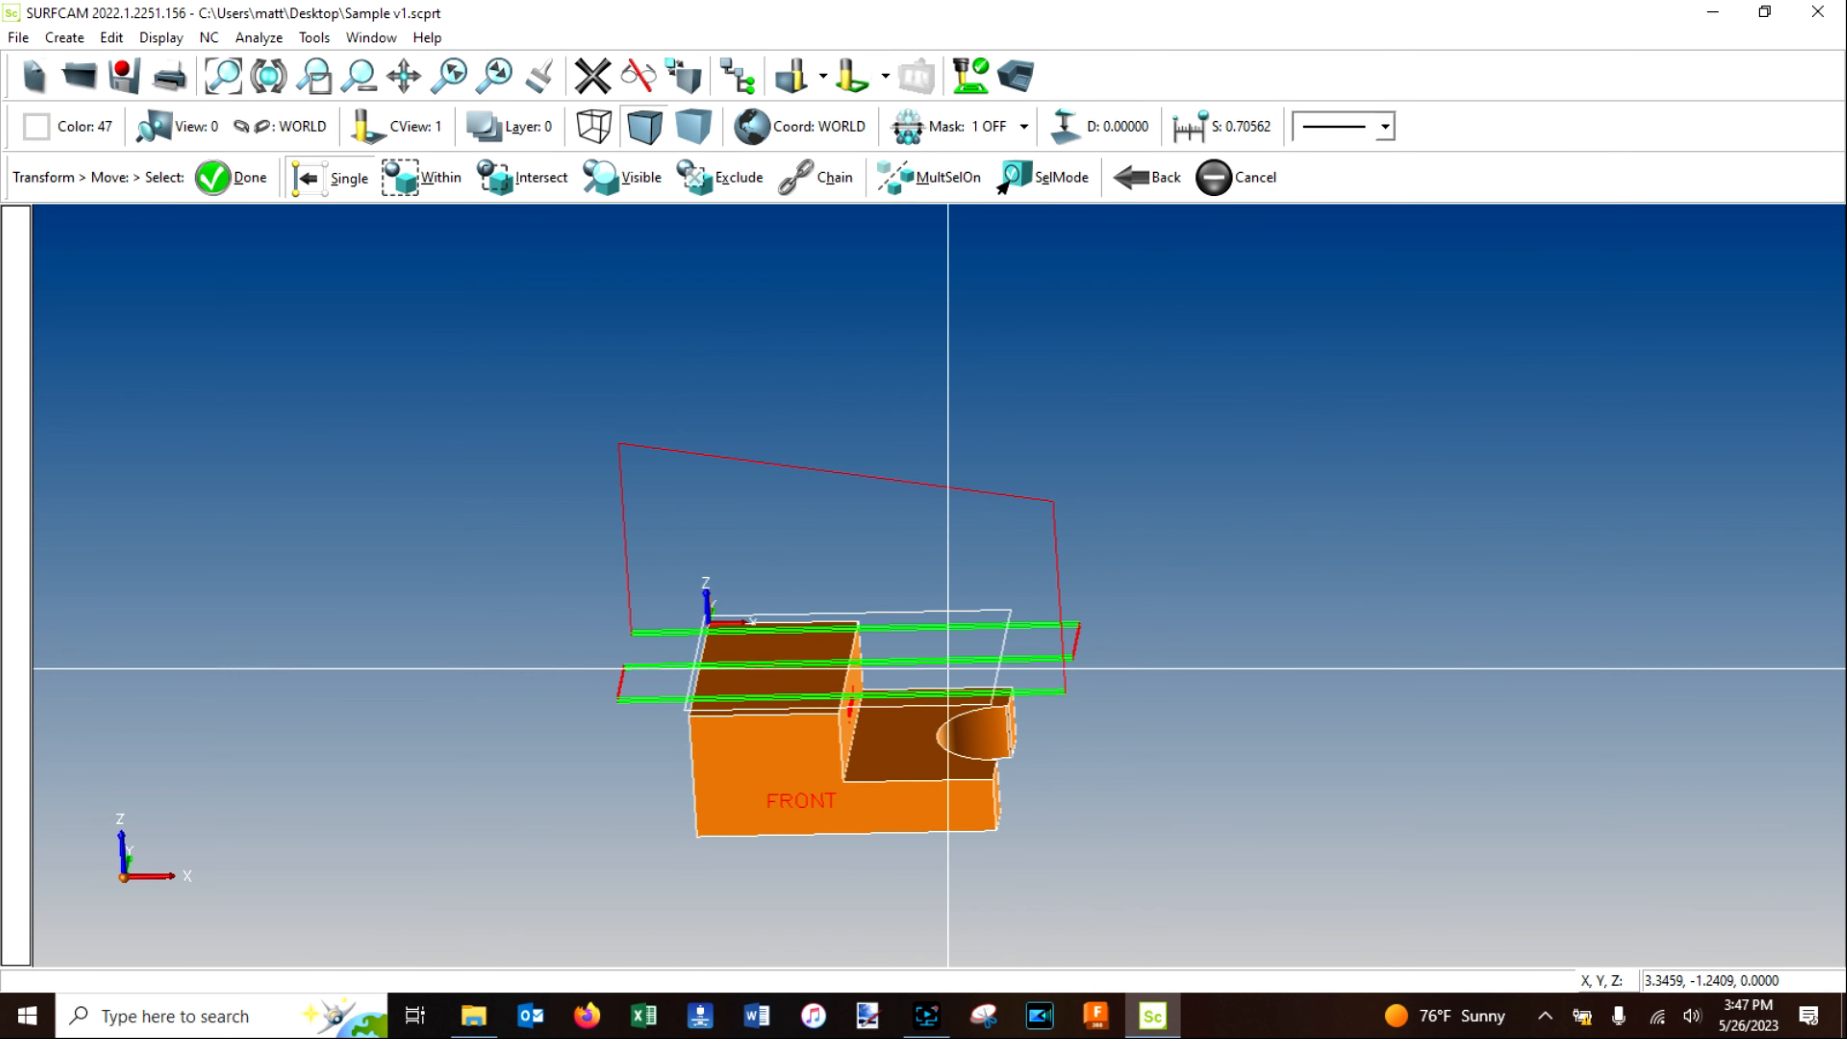
pyautogui.moveTo(934, 721); pyautogui.dragTo(933, 699, button='middle')
pyautogui.scroll(8, 812, 720)
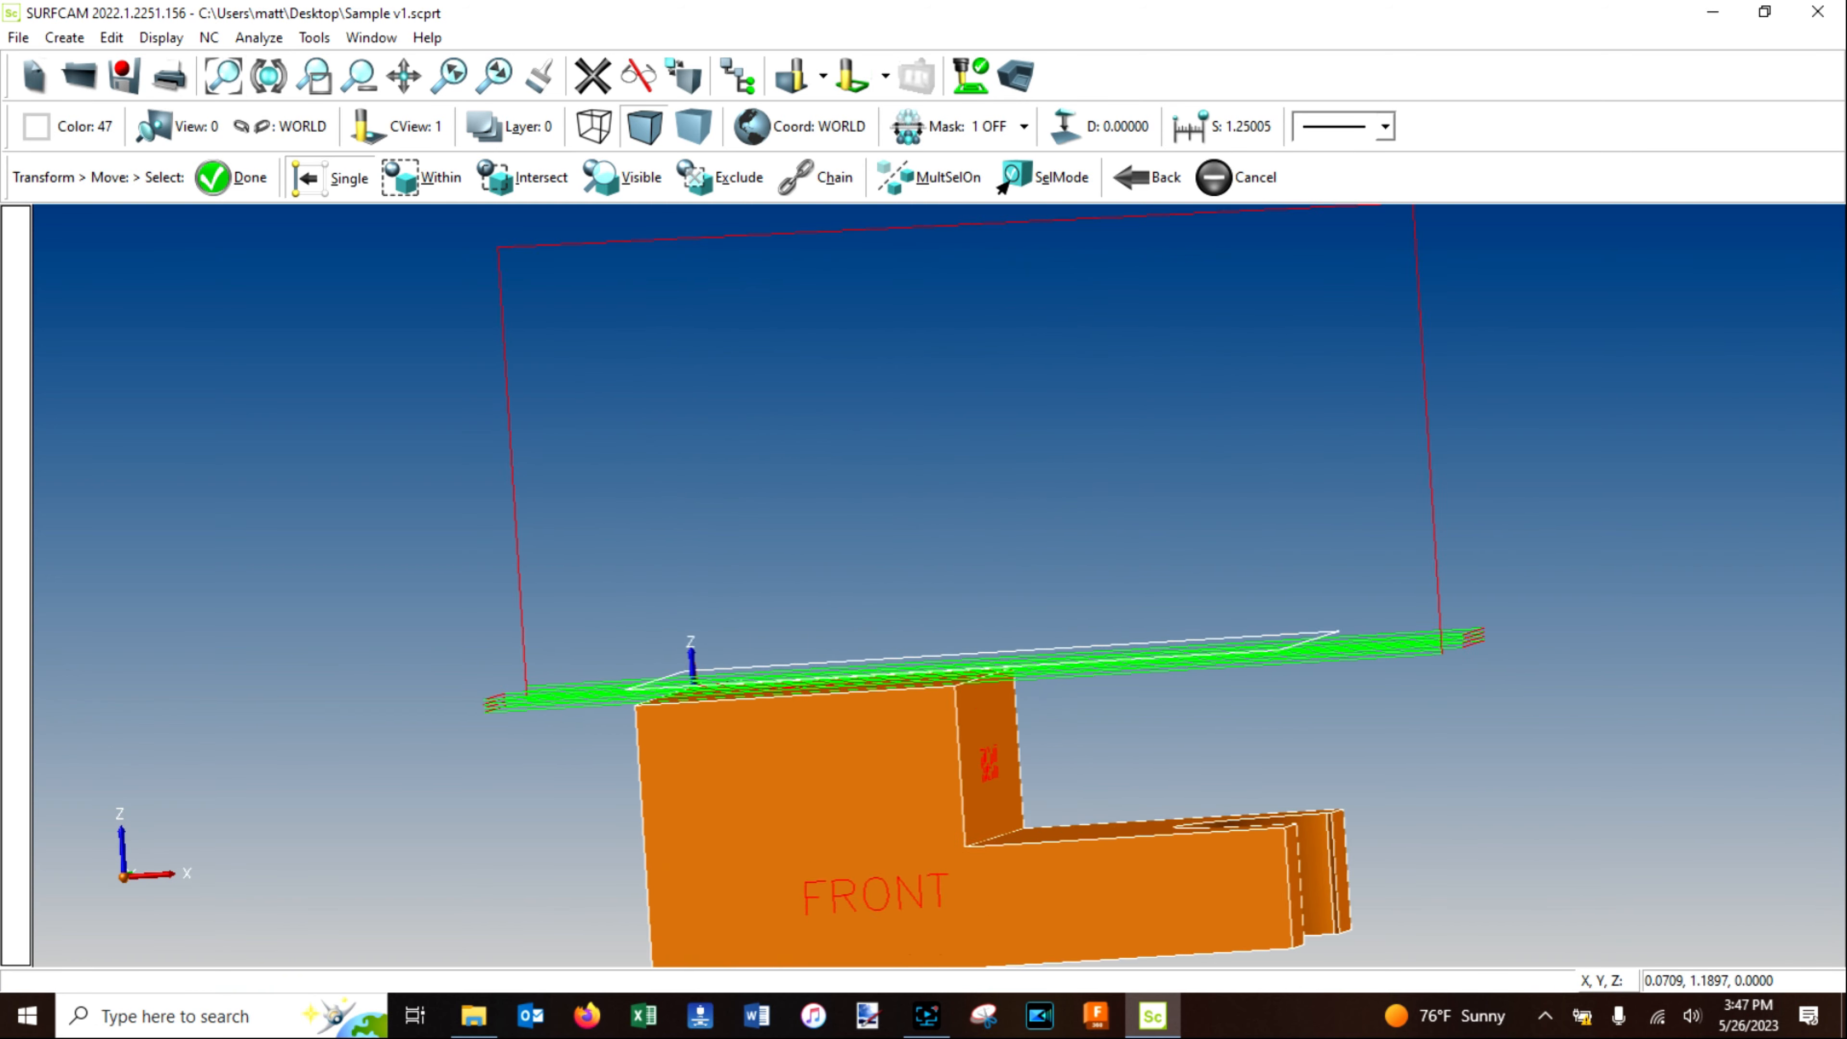
# Play back the face mill tool motion over the part from an oblique top view, and end the playback.
pyautogui.scroll(-10, 887, 639)
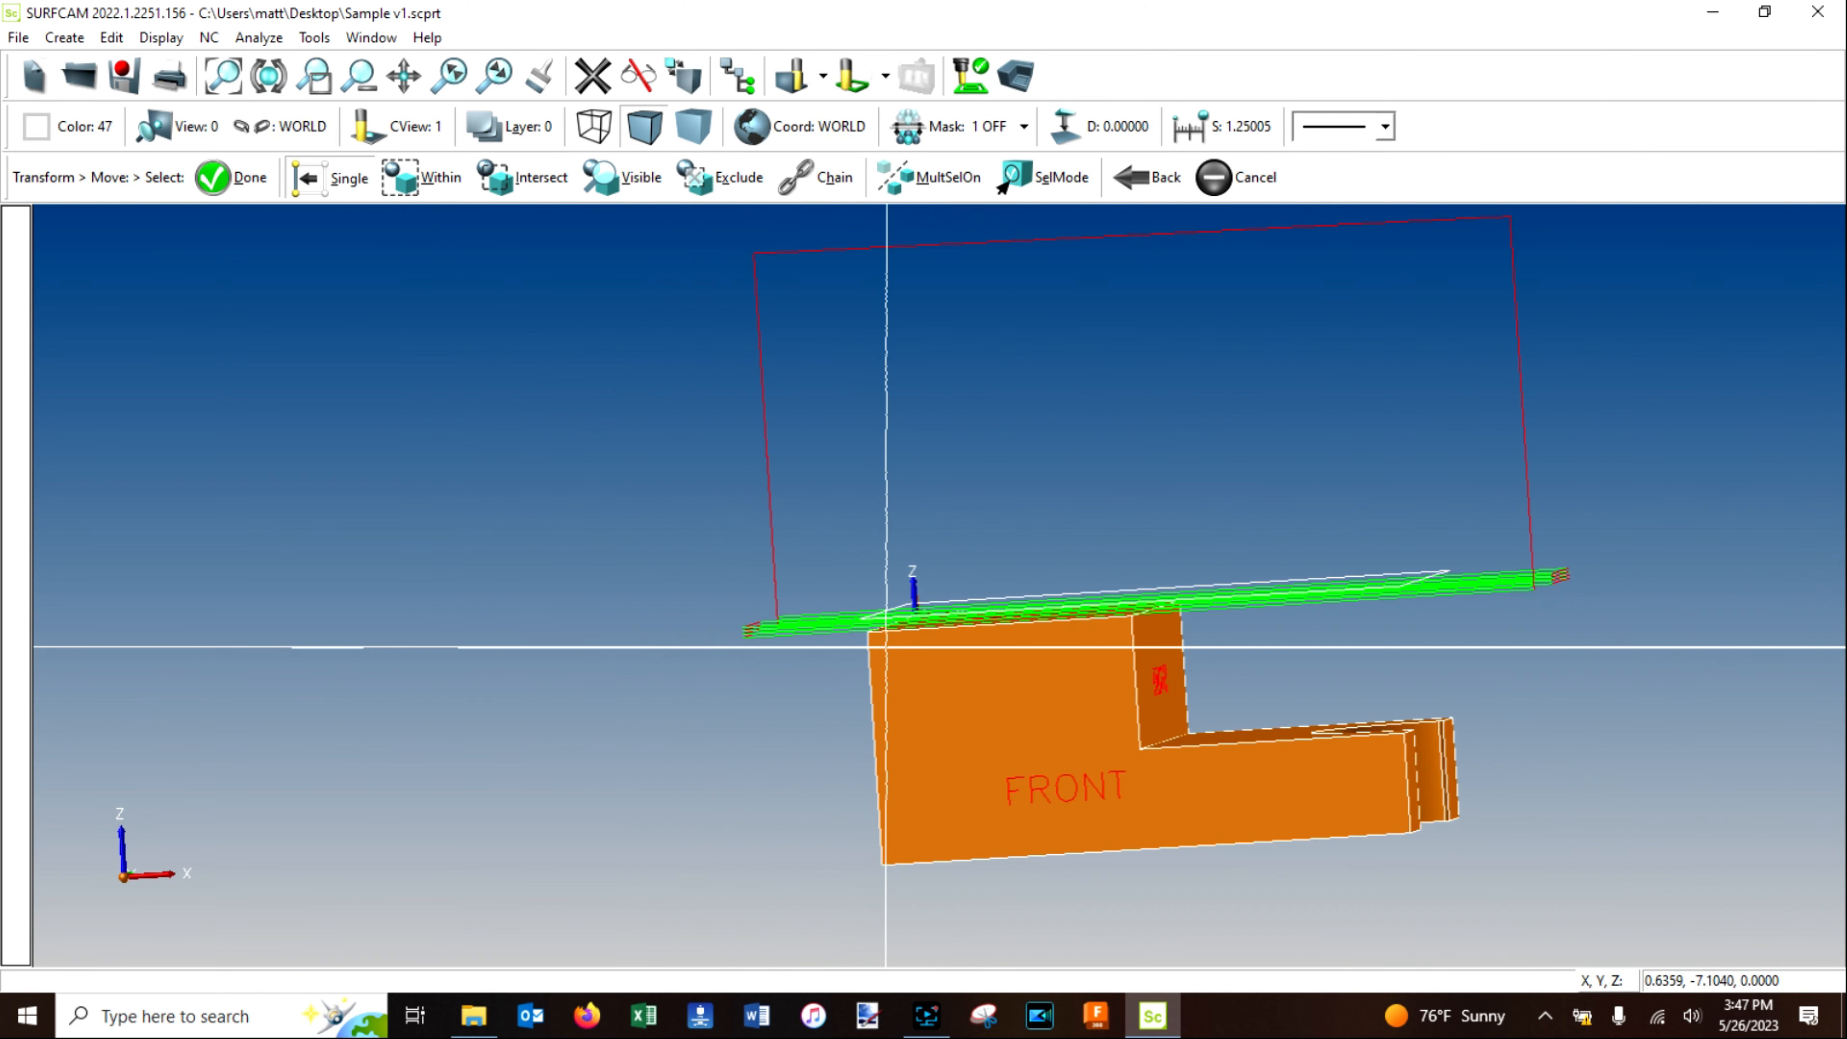
pyautogui.moveTo(948, 569); pyautogui.dragTo(979, 539, button='middle')
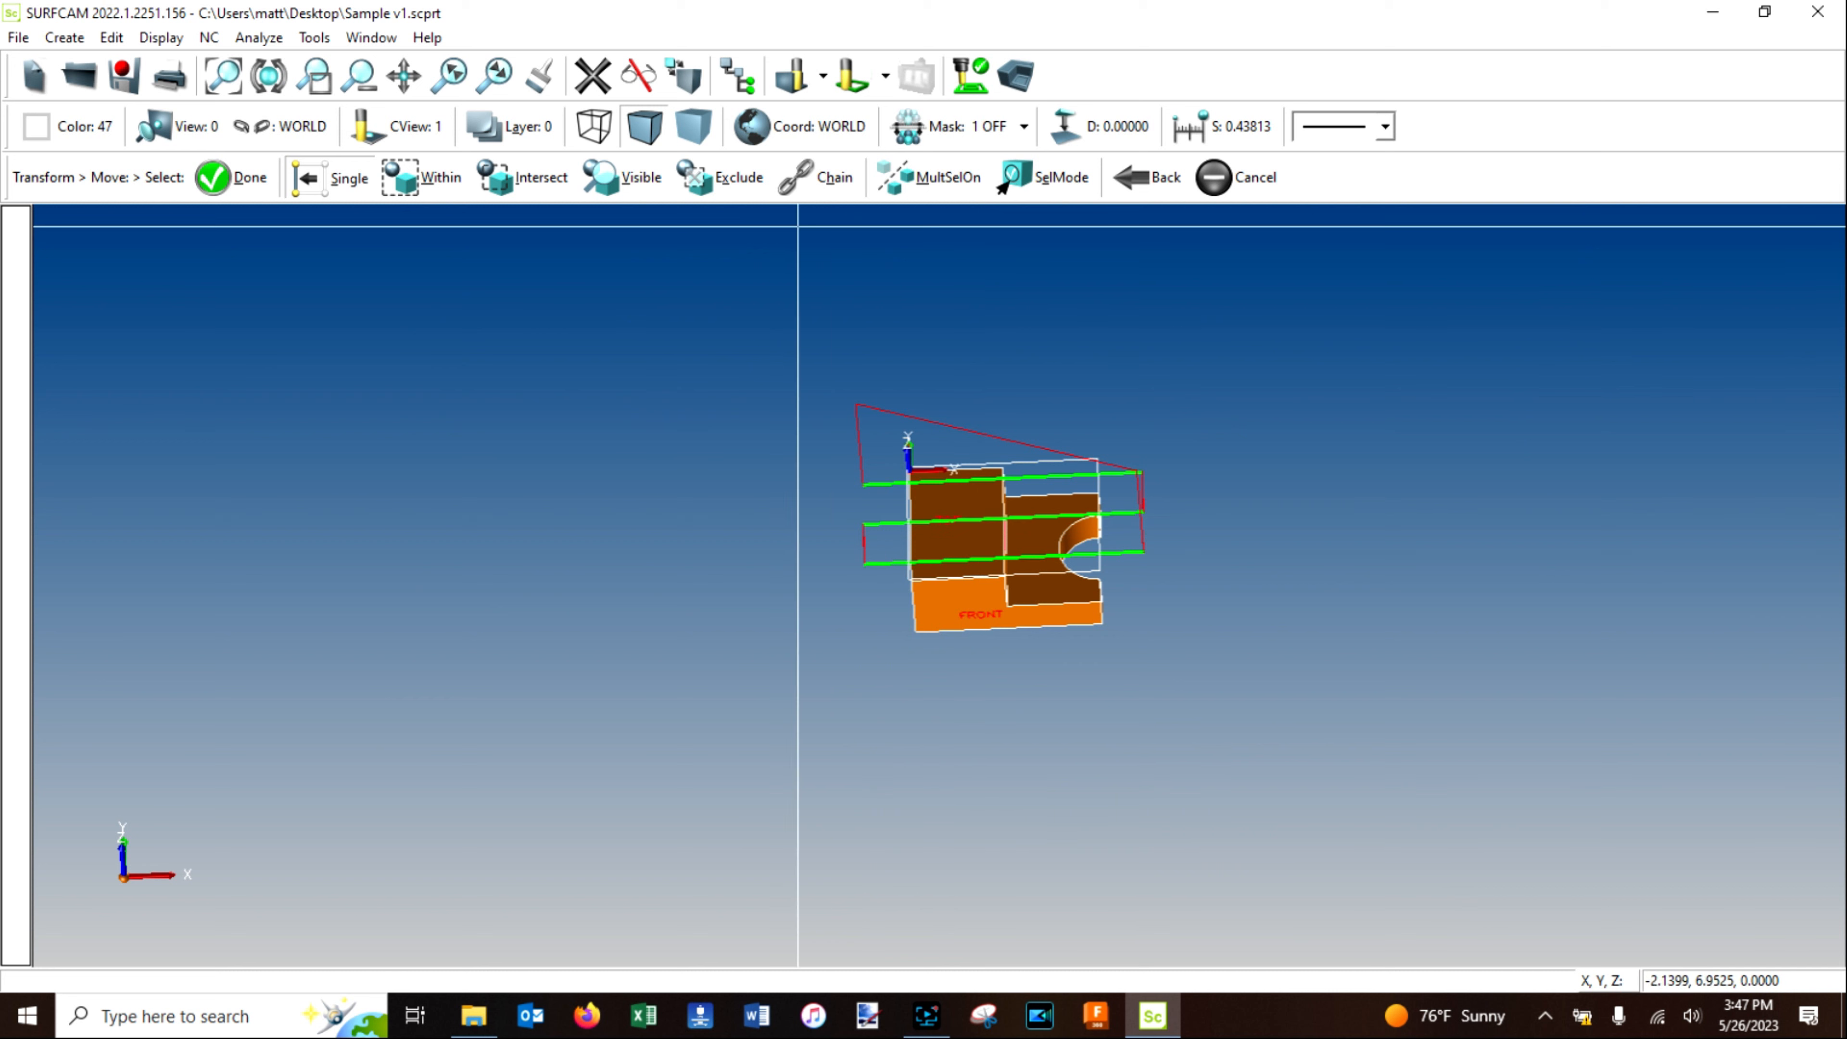
pyautogui.click(846, 81)
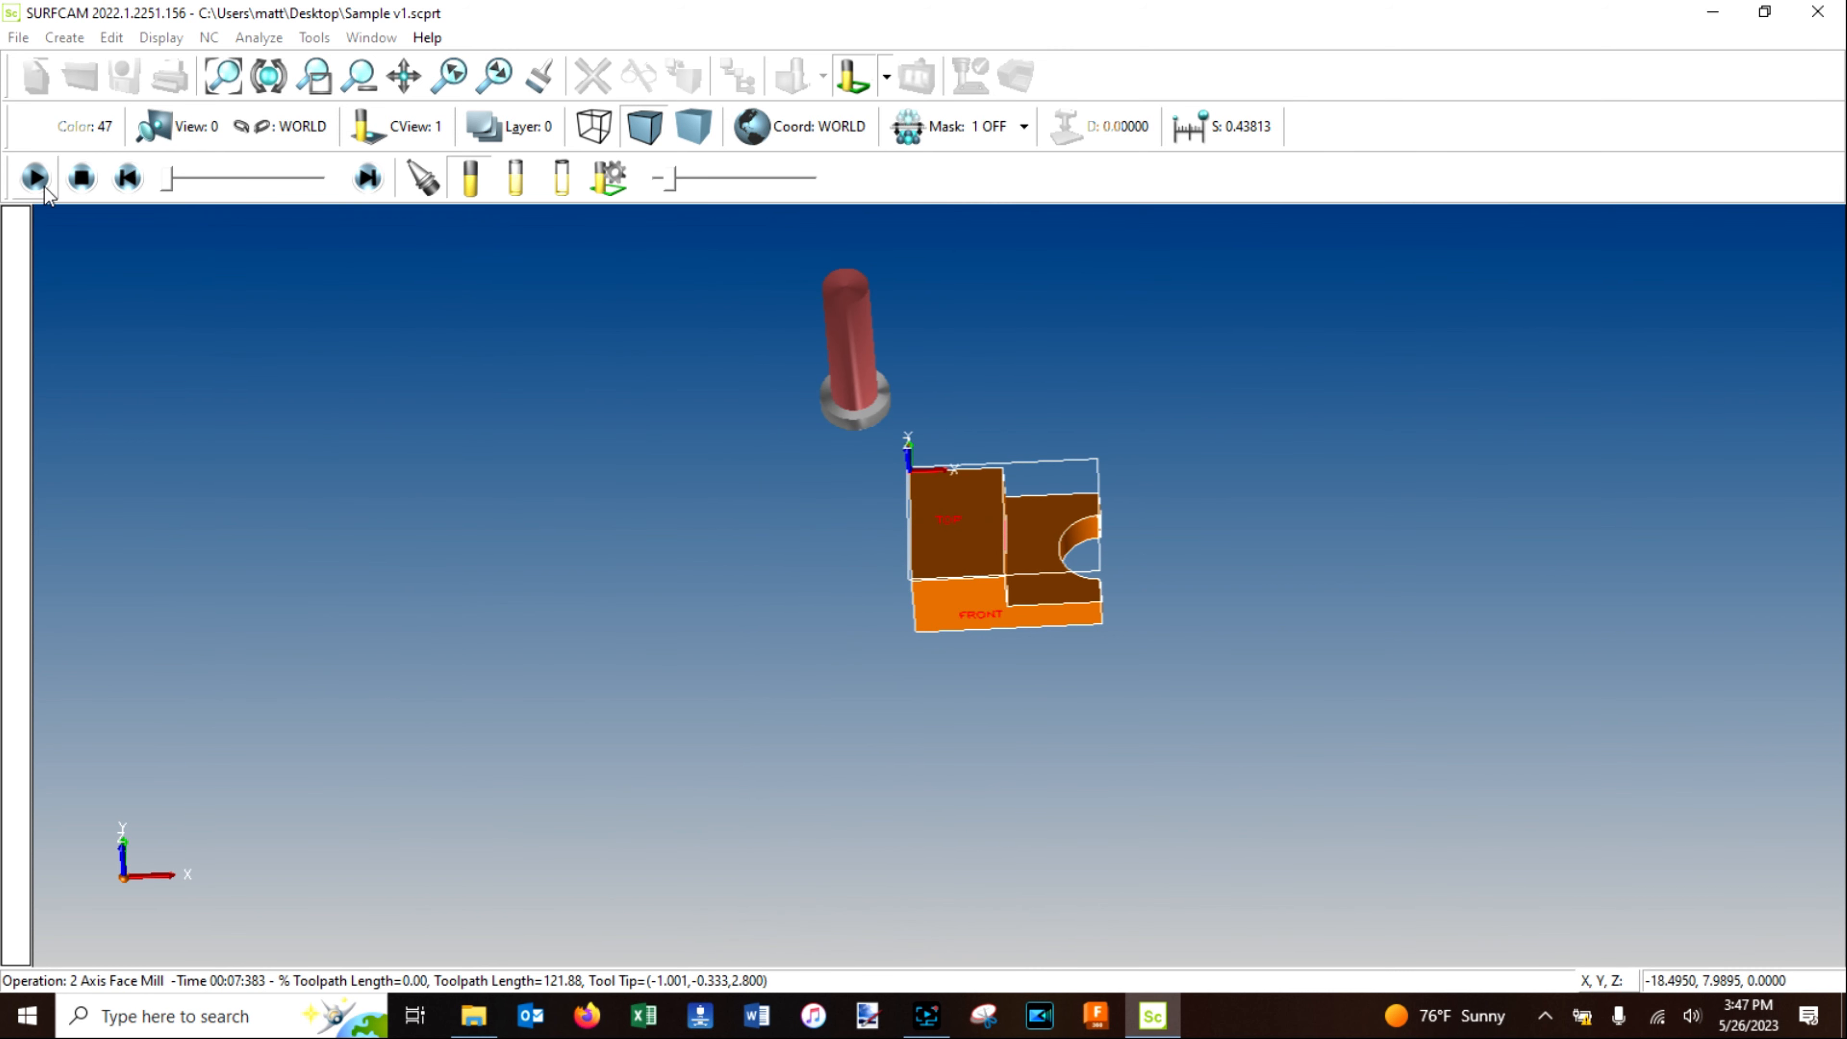
pyautogui.click(41, 180)
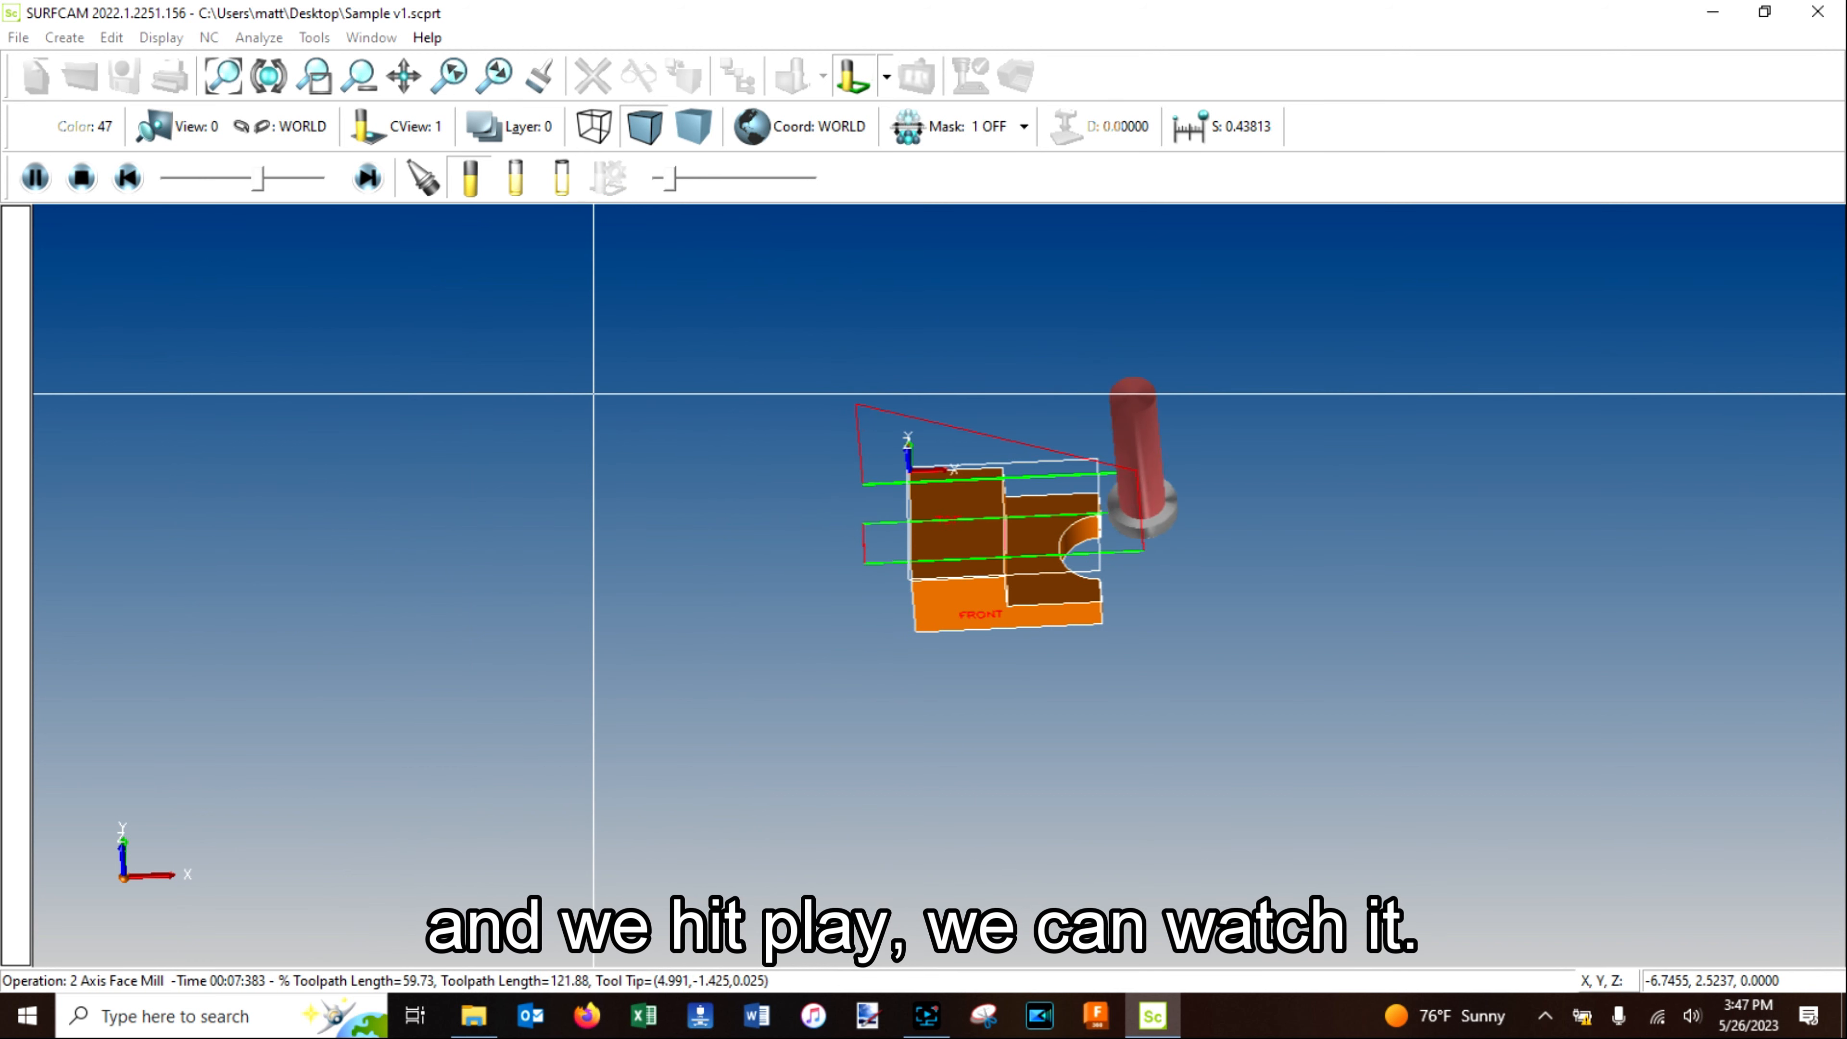
pyautogui.click(866, 81)
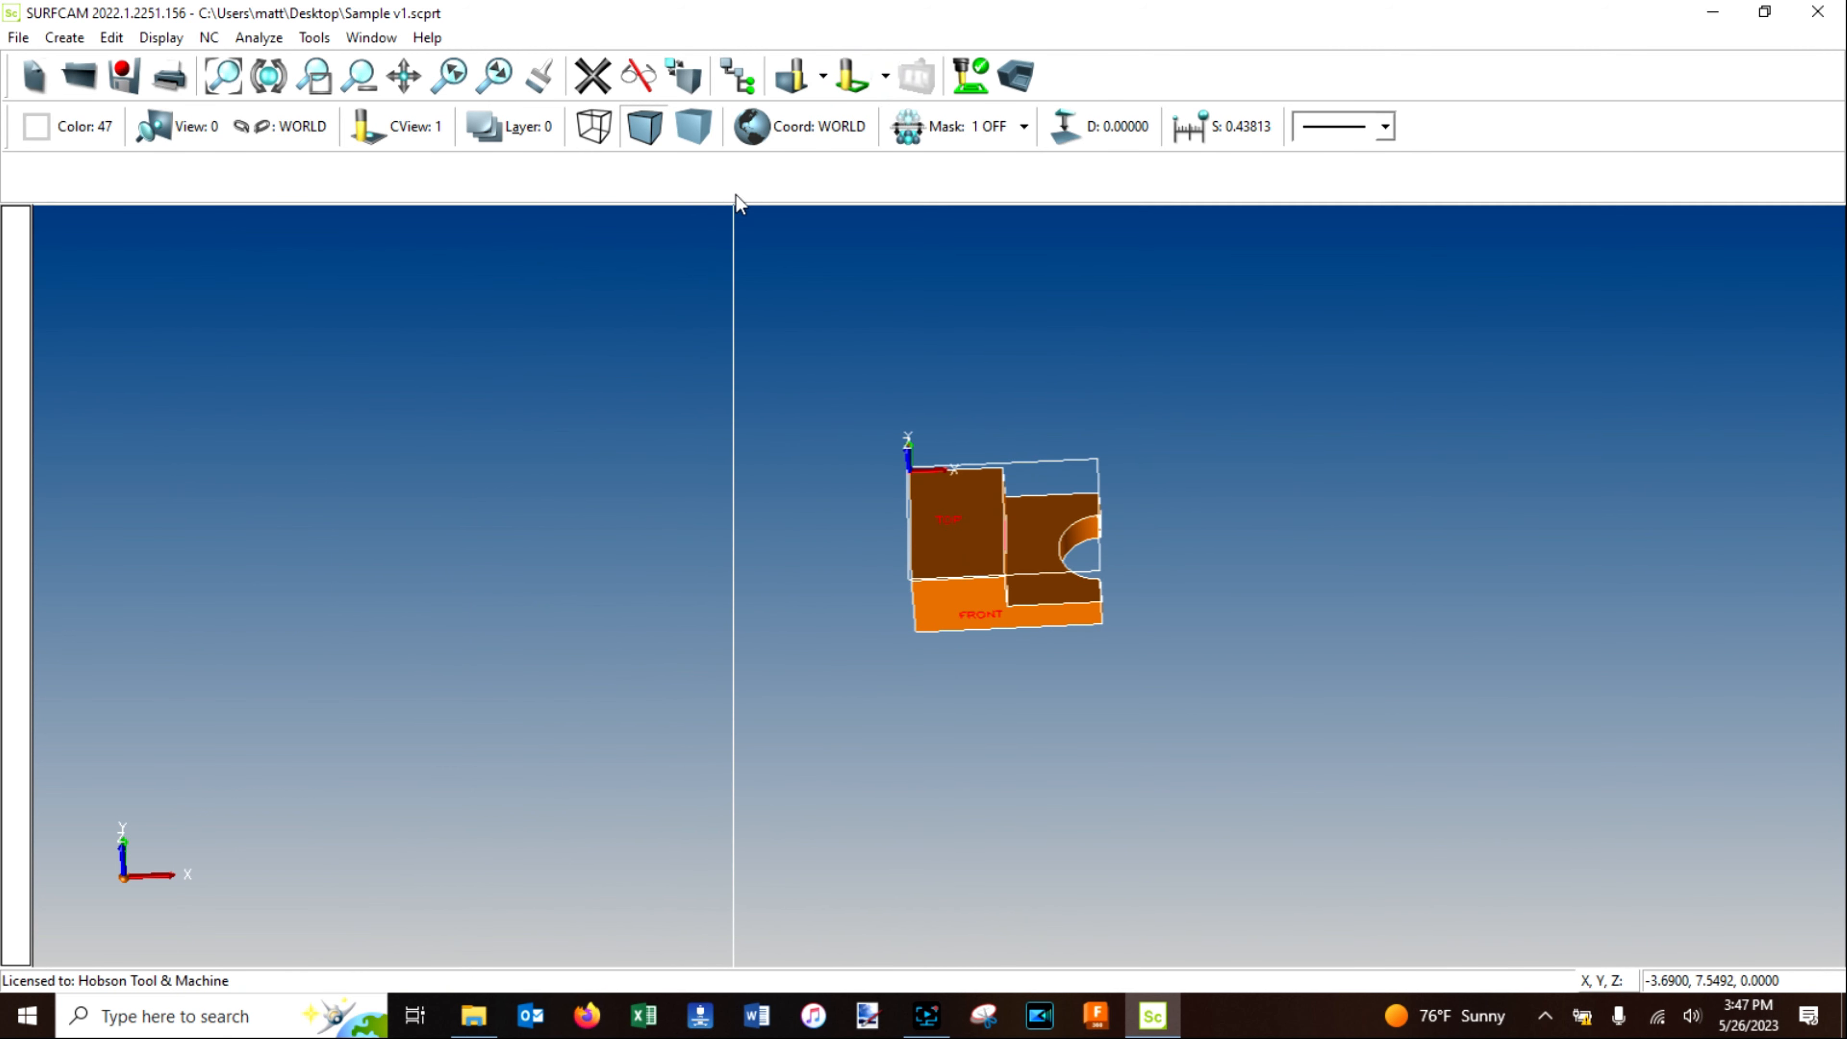
# Examine the stock settings of Setup One in the NC Operations Manager without changing them.
pyautogui.click(747, 82)
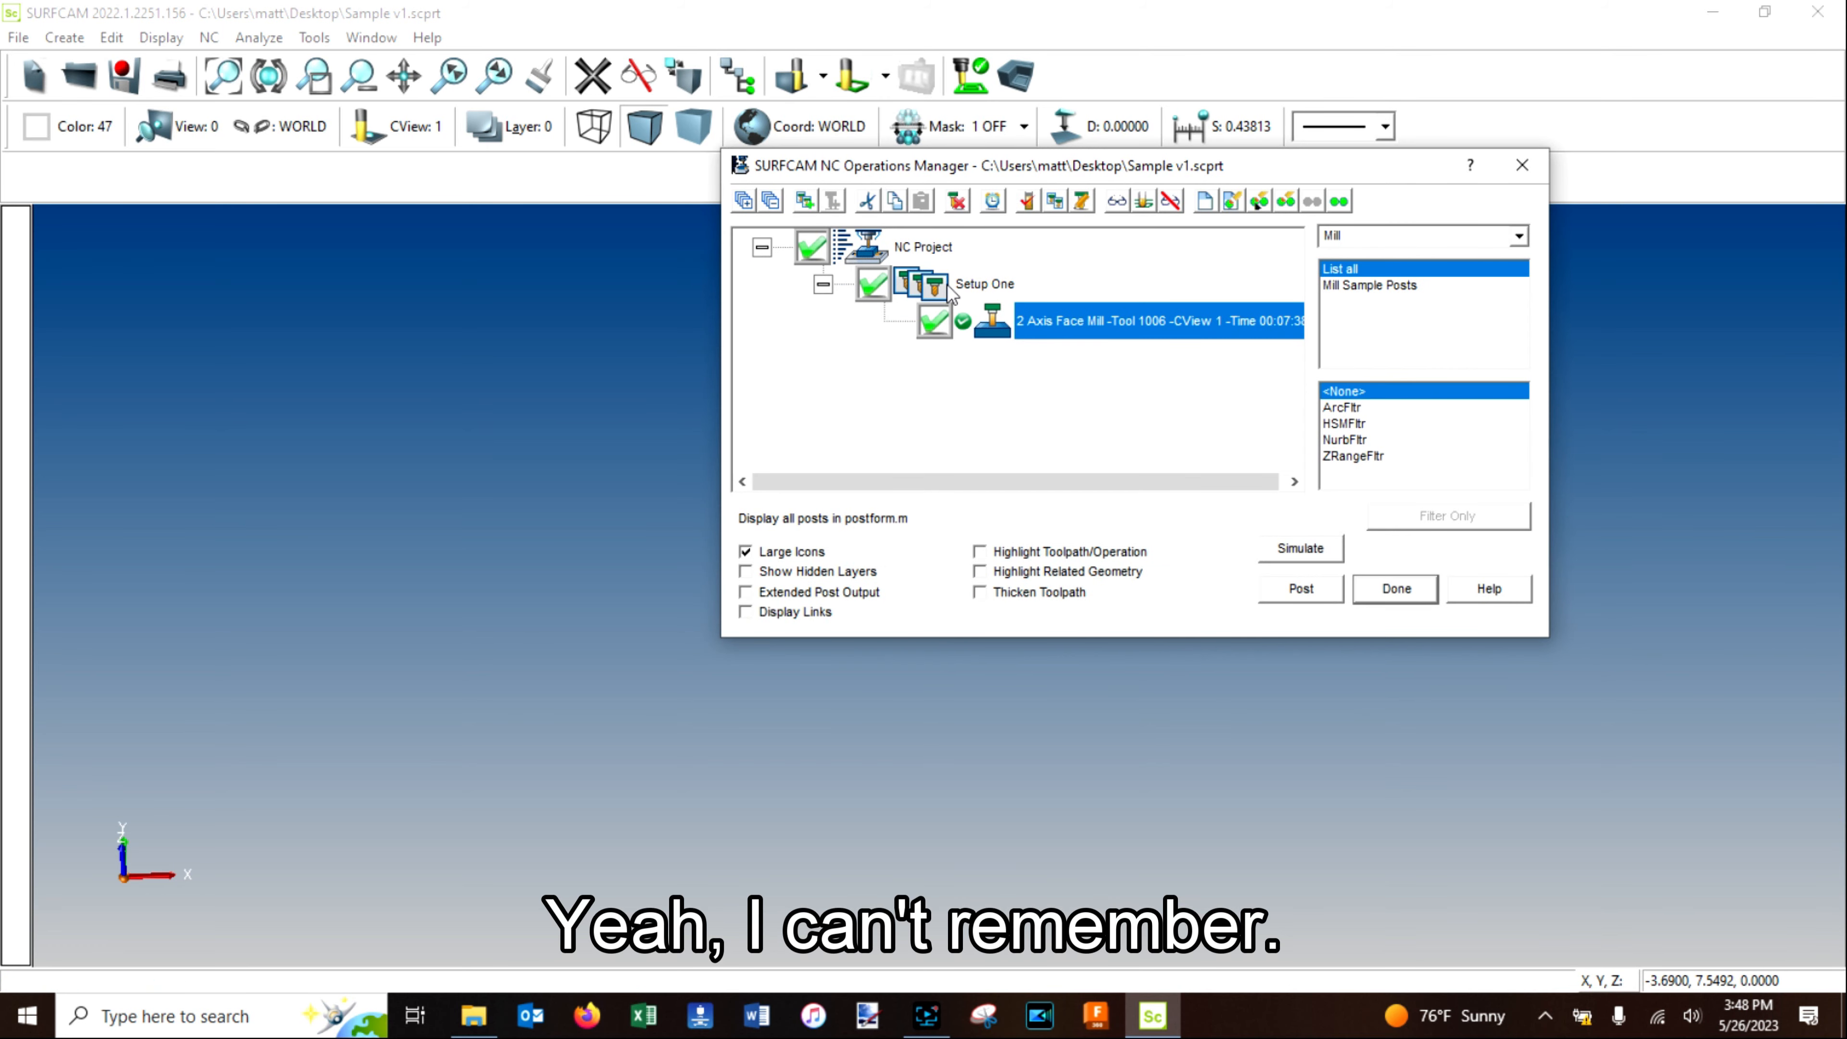
pyautogui.rightClick(951, 284)
pyautogui.click(1034, 349)
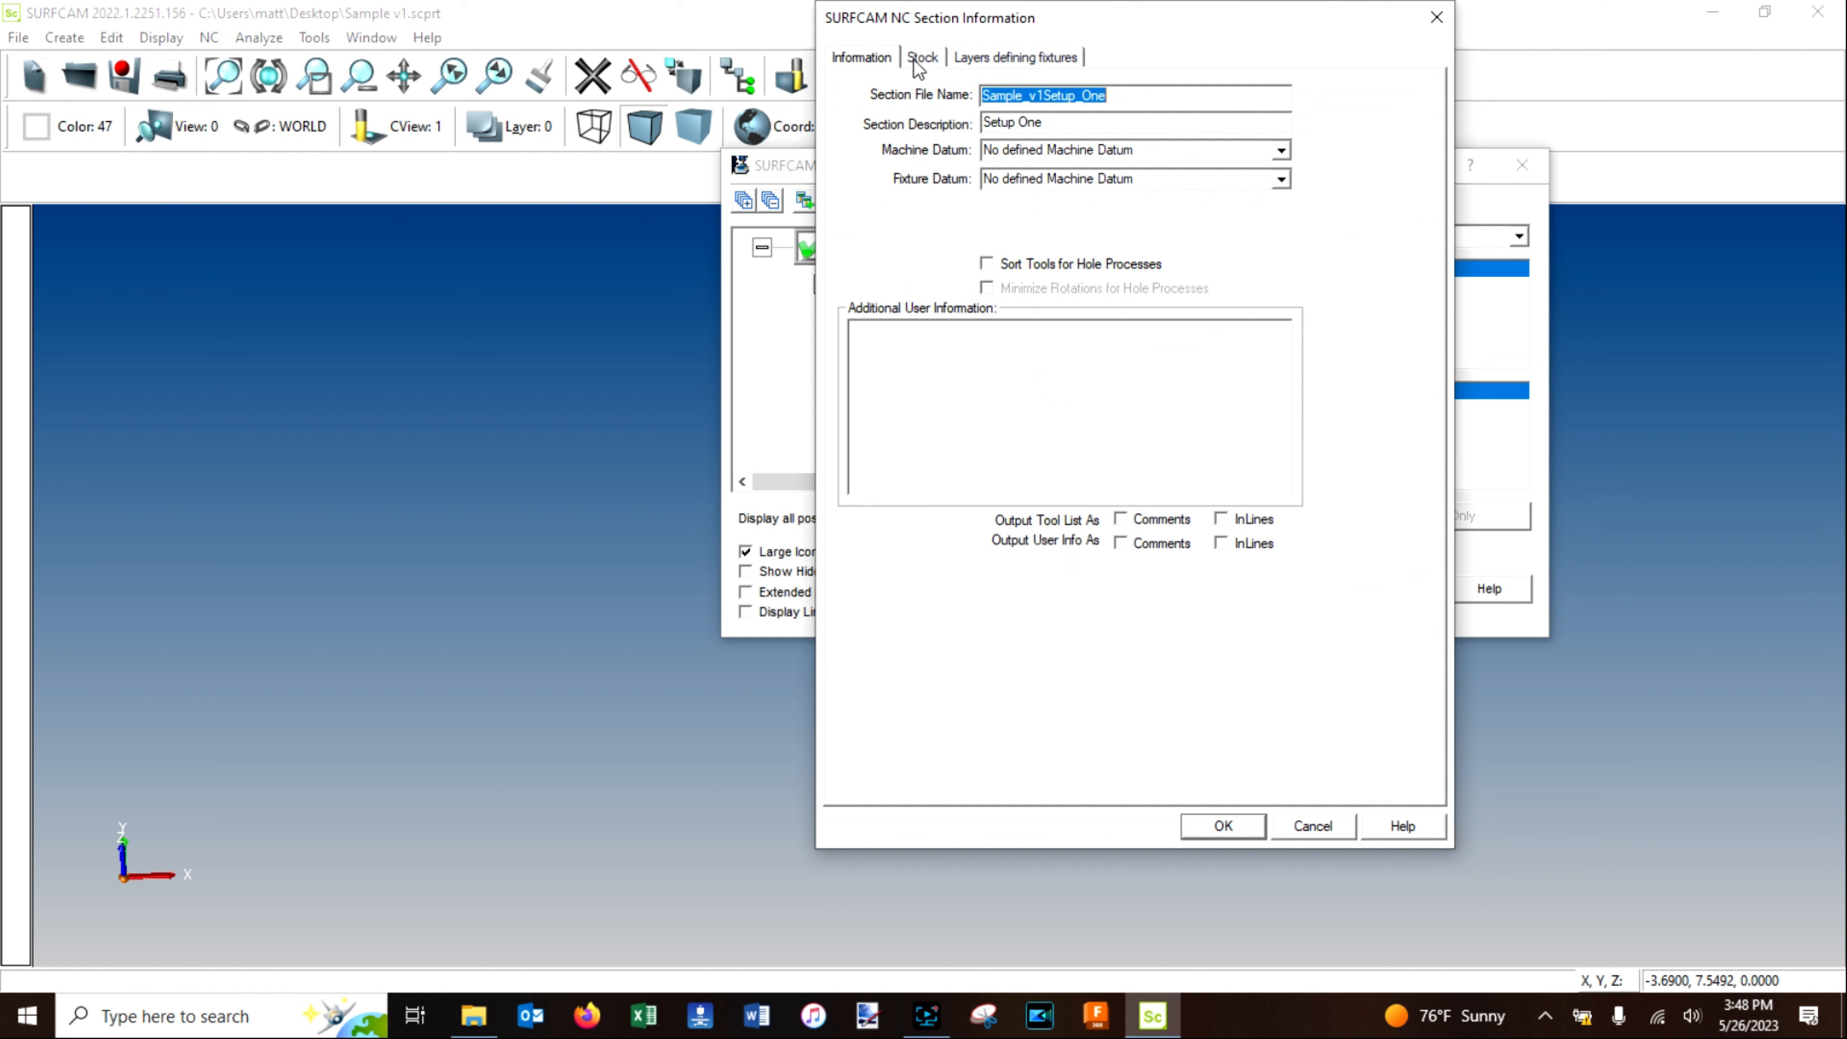
pyautogui.click(920, 59)
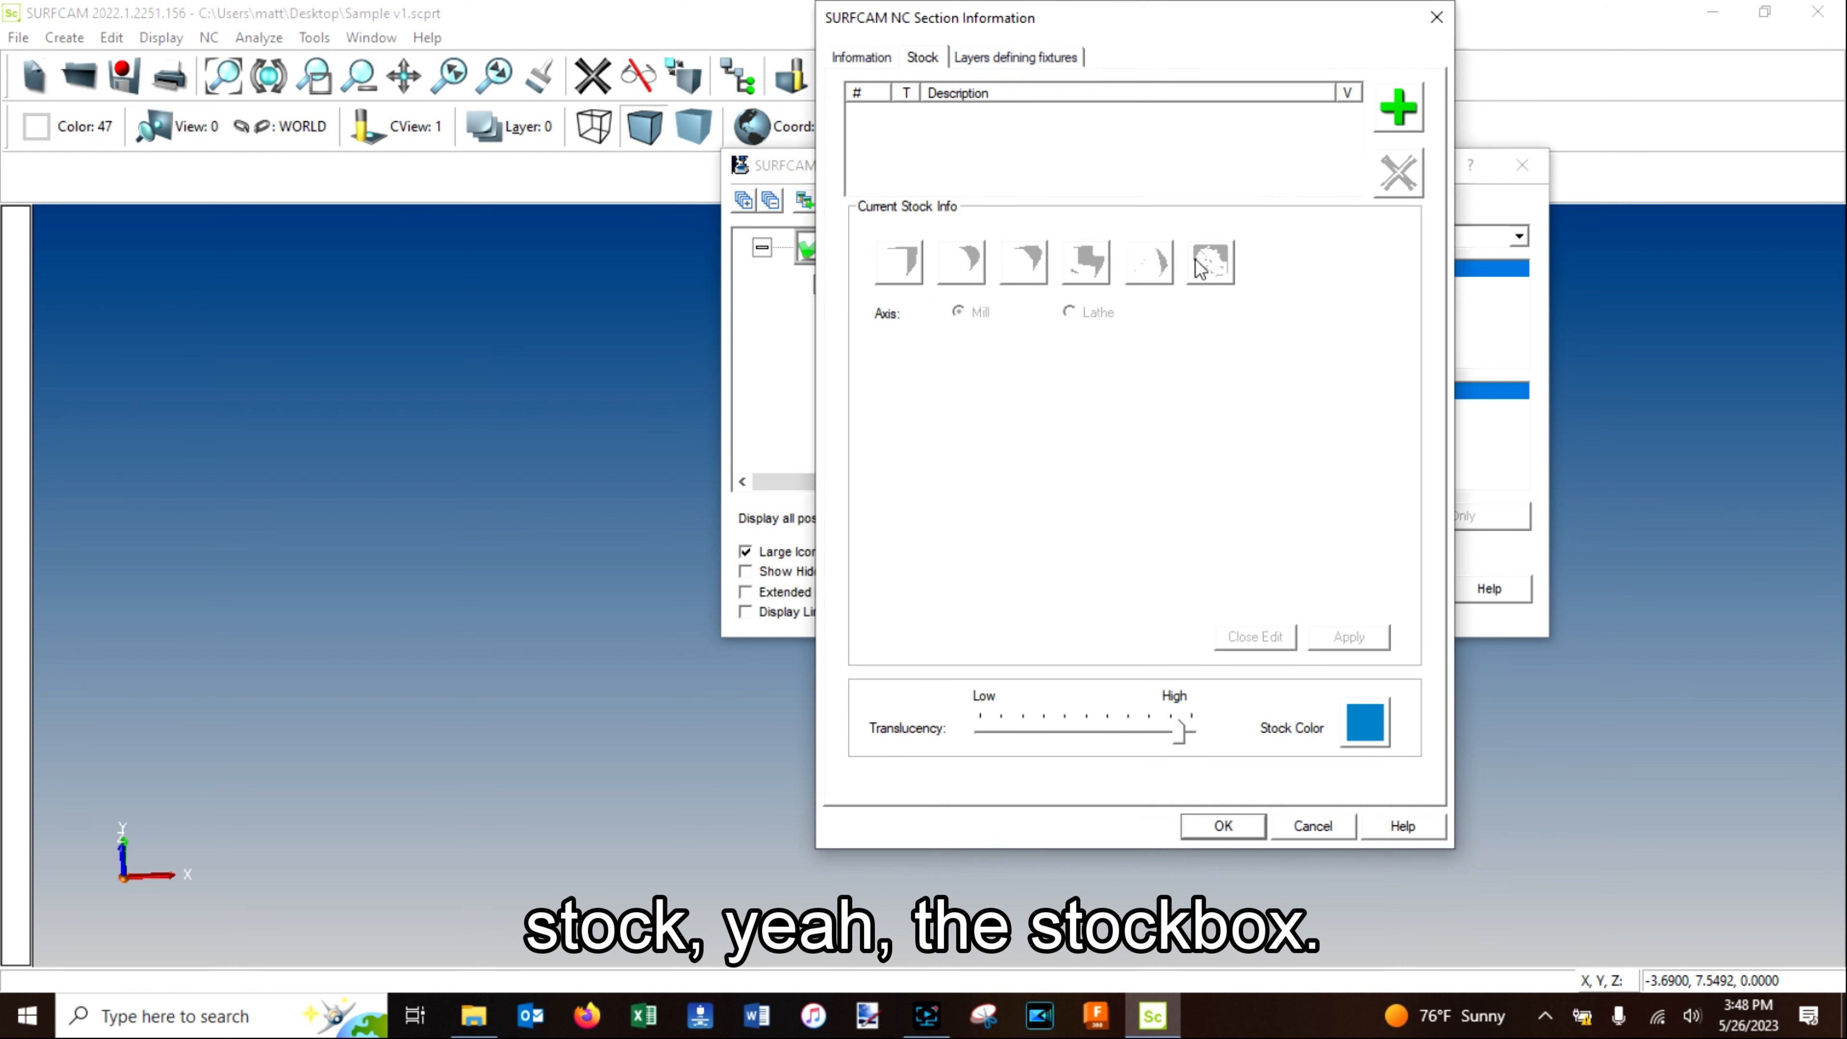
pyautogui.click(1313, 826)
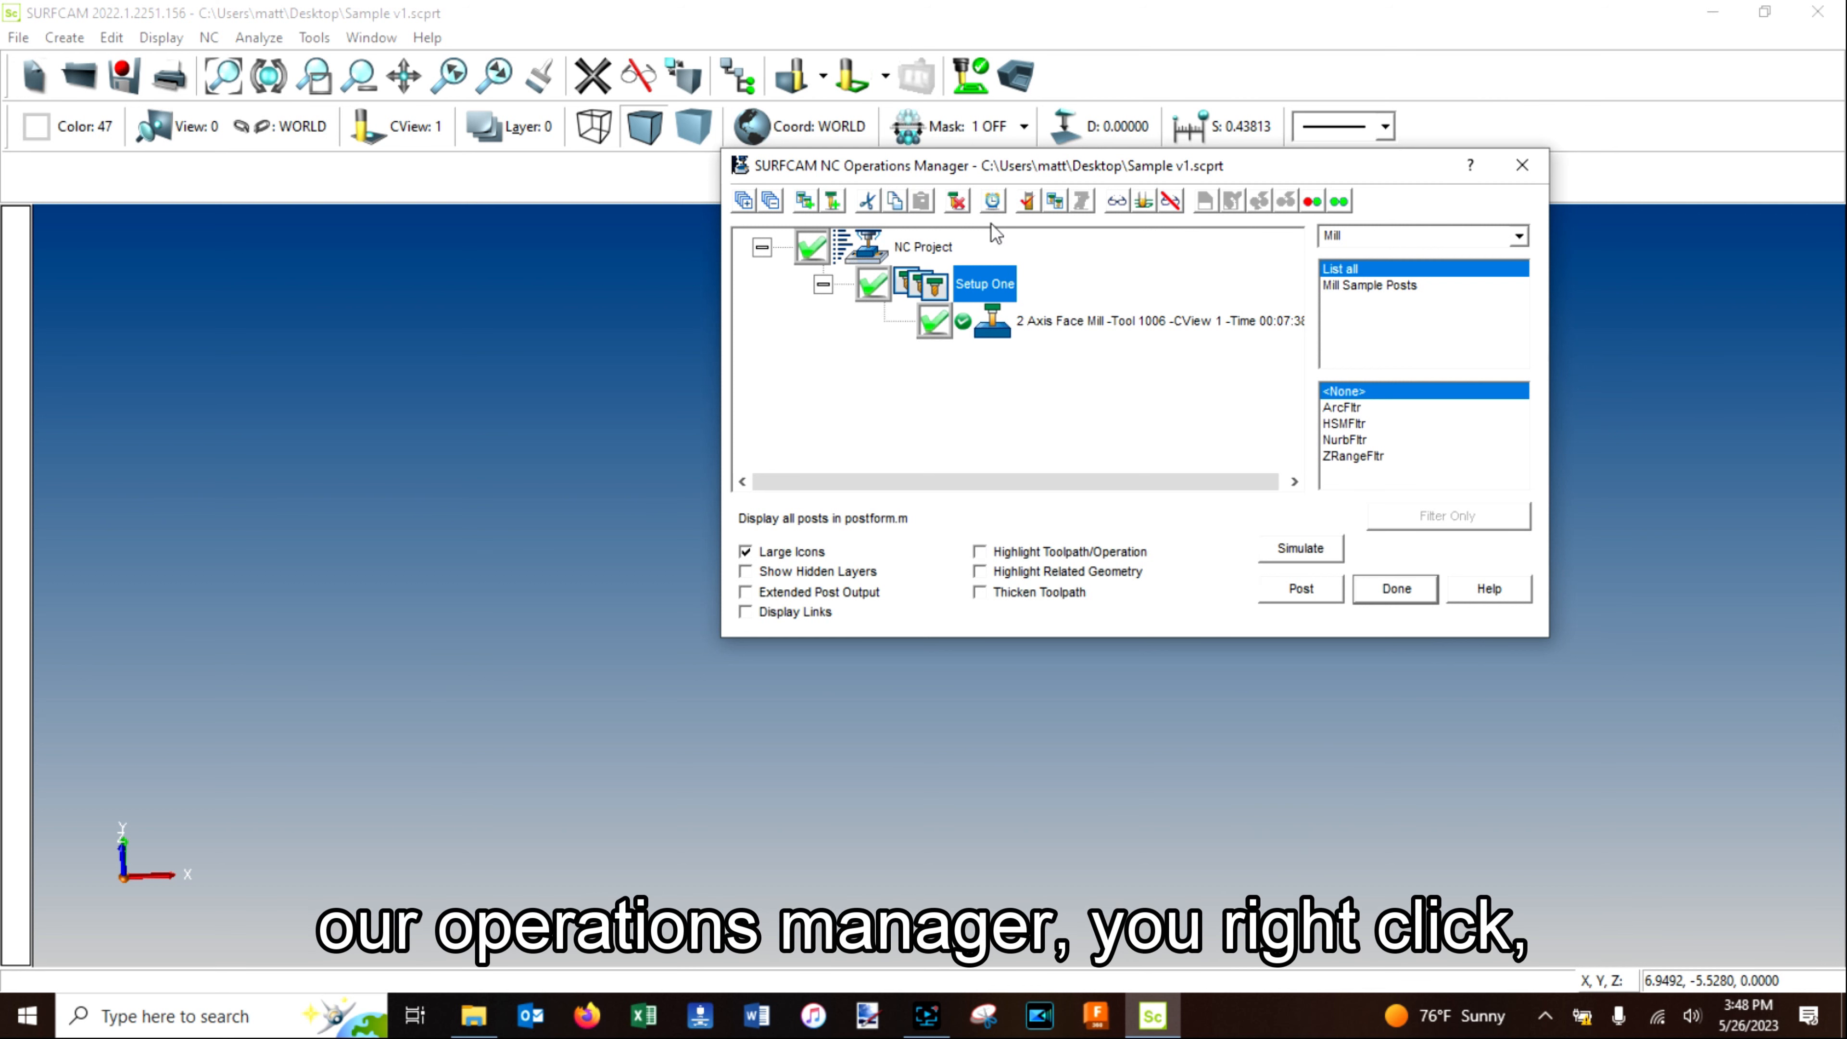
# Add a block stock to Setup One, sized by the geometry bounding box in the Top View coordinate system, and apply it.
pyautogui.rightClick(981, 288)
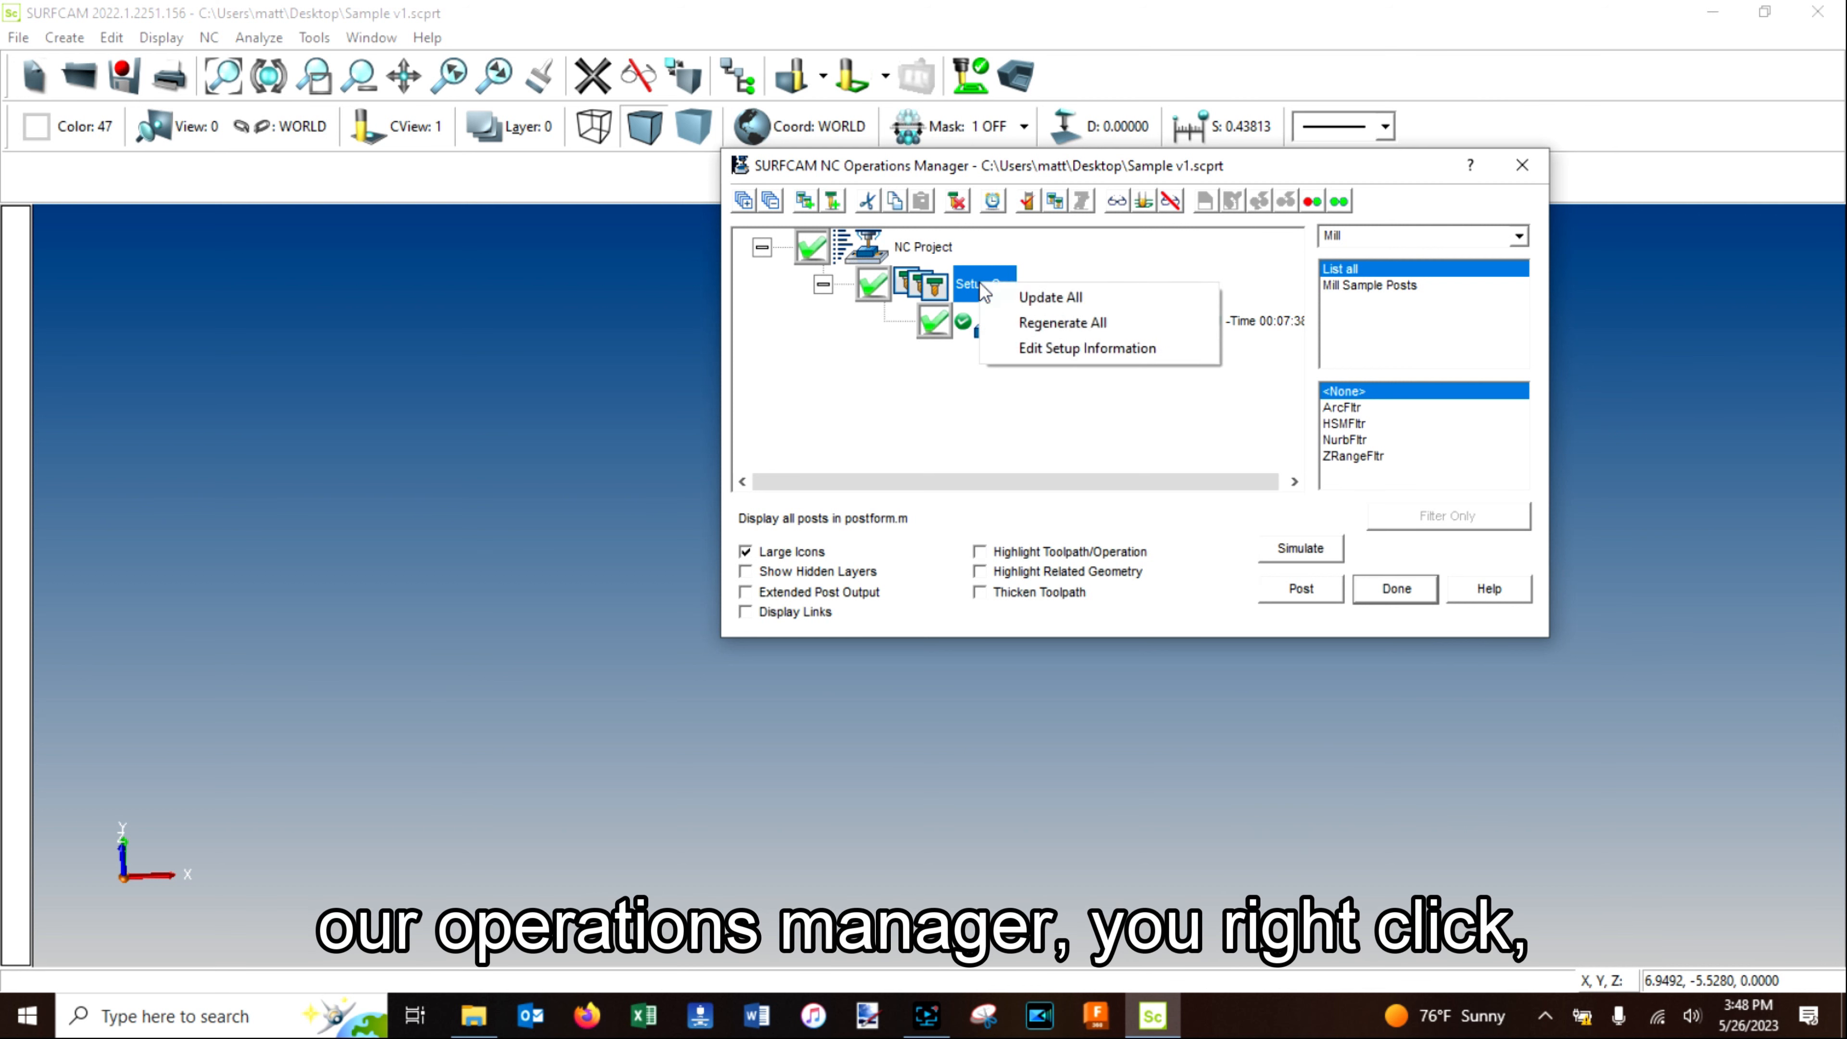
pyautogui.click(1054, 350)
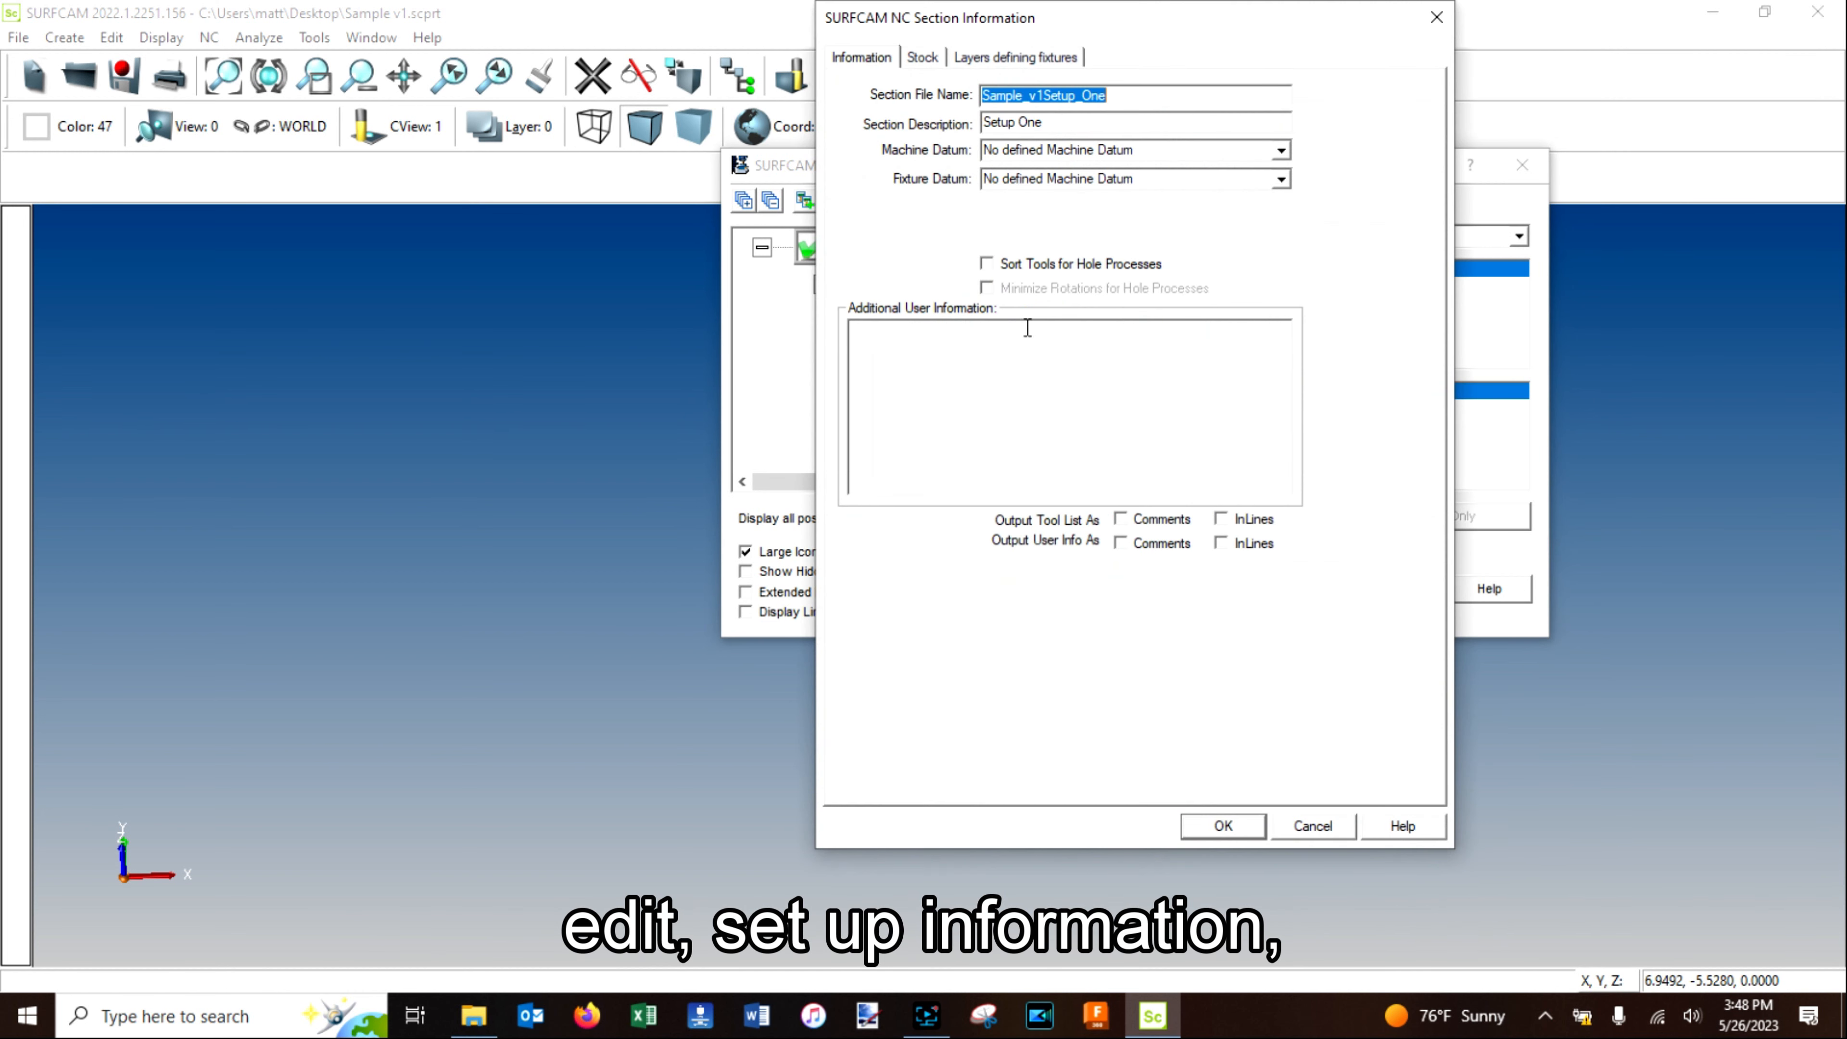
pyautogui.click(923, 57)
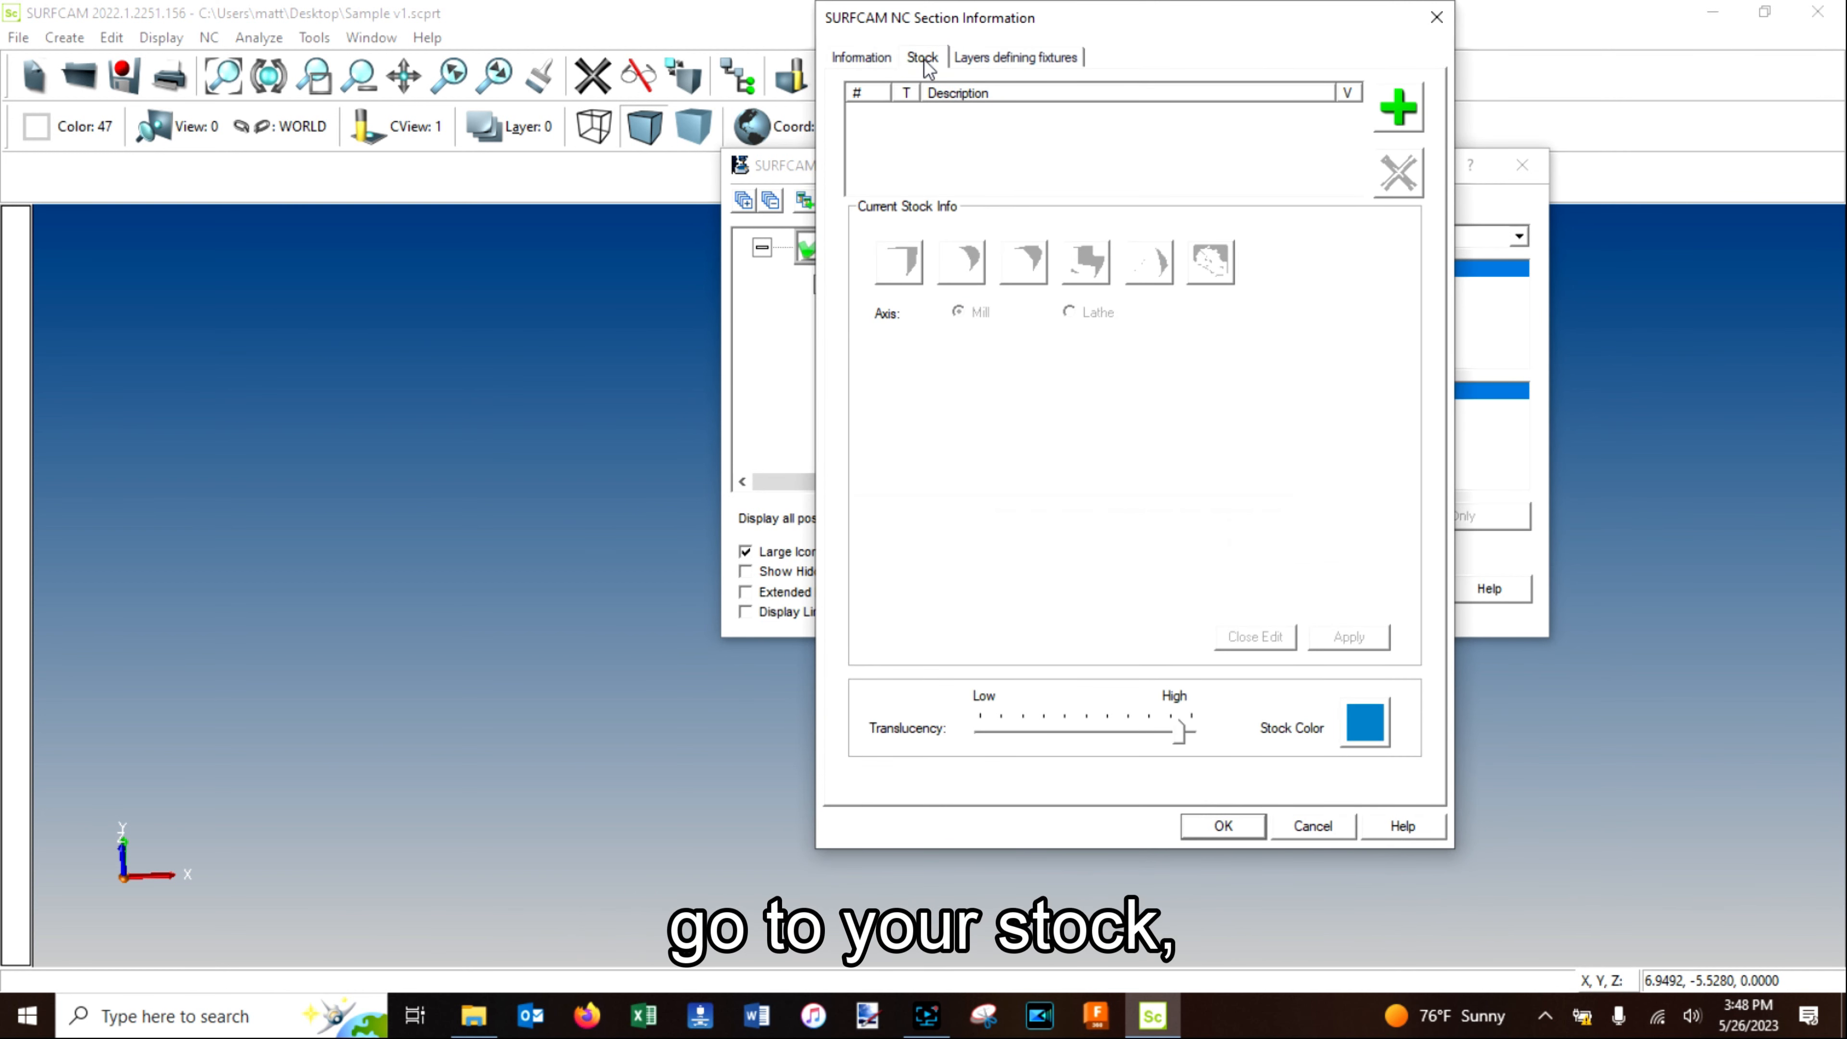
pyautogui.click(1405, 112)
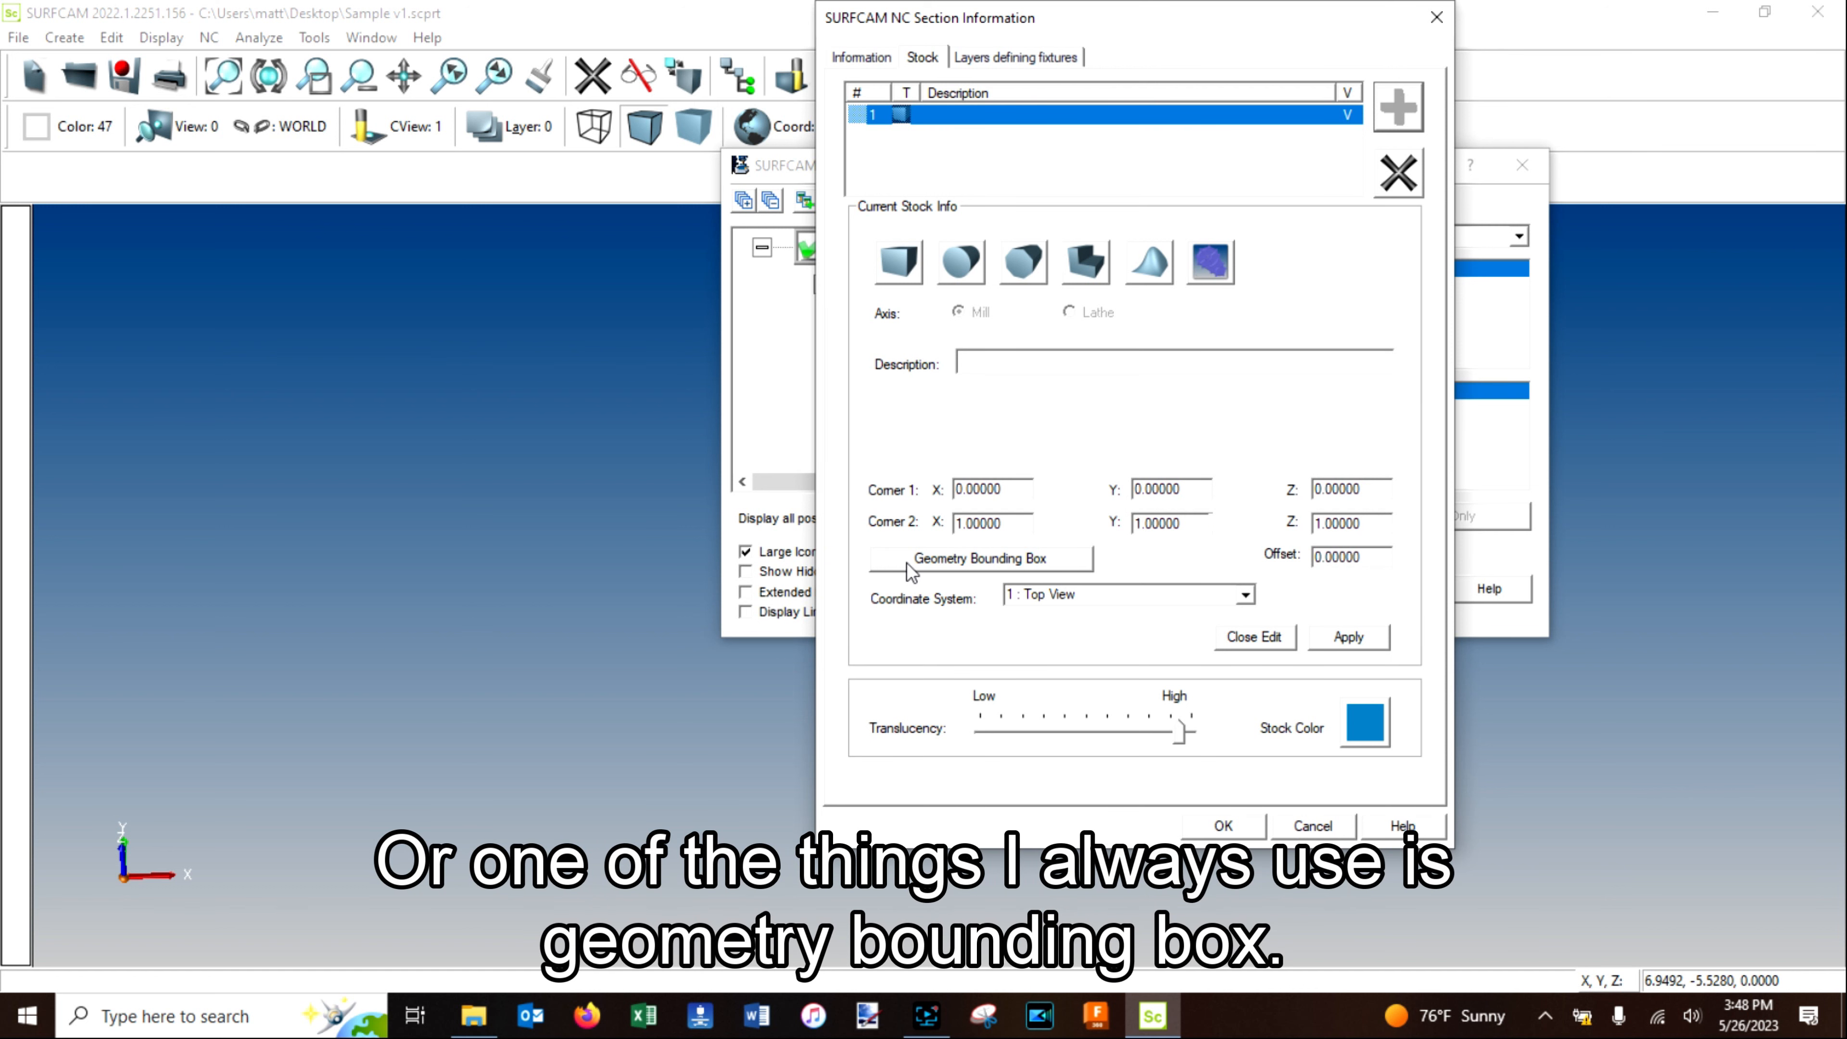
pyautogui.click(990, 566)
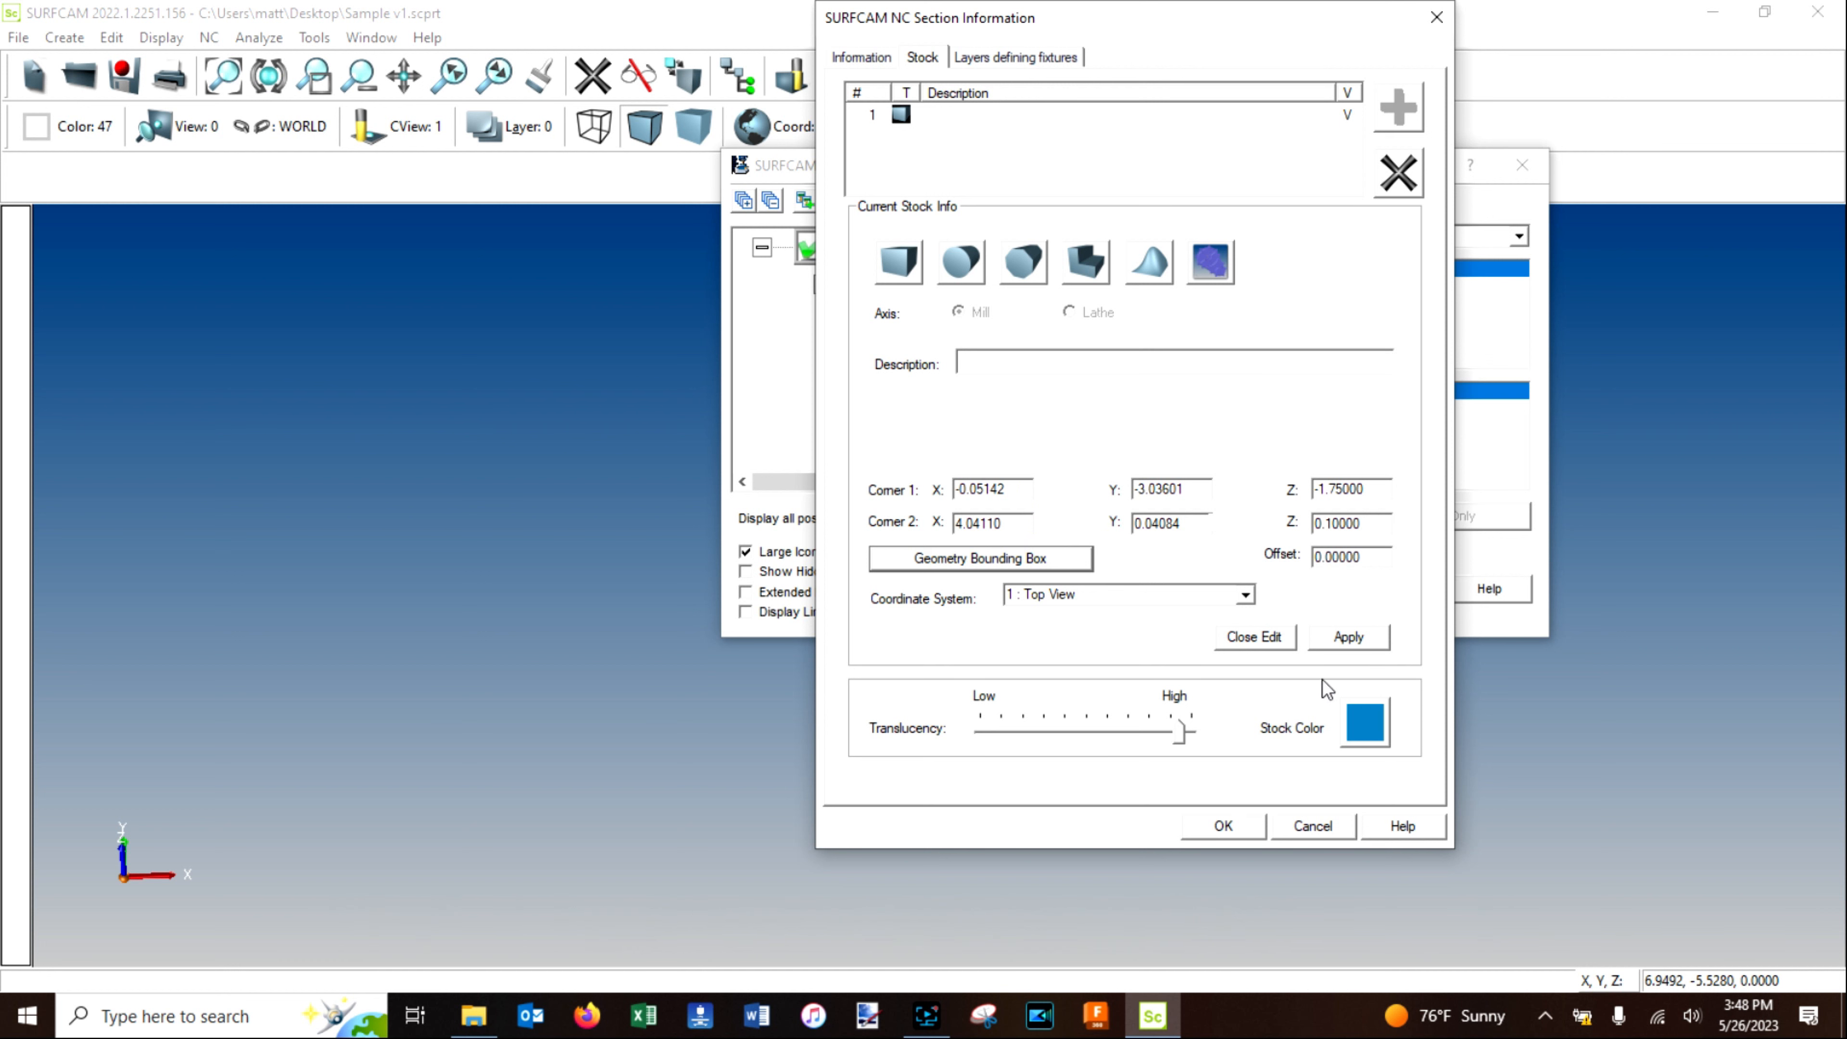
pyautogui.click(1348, 639)
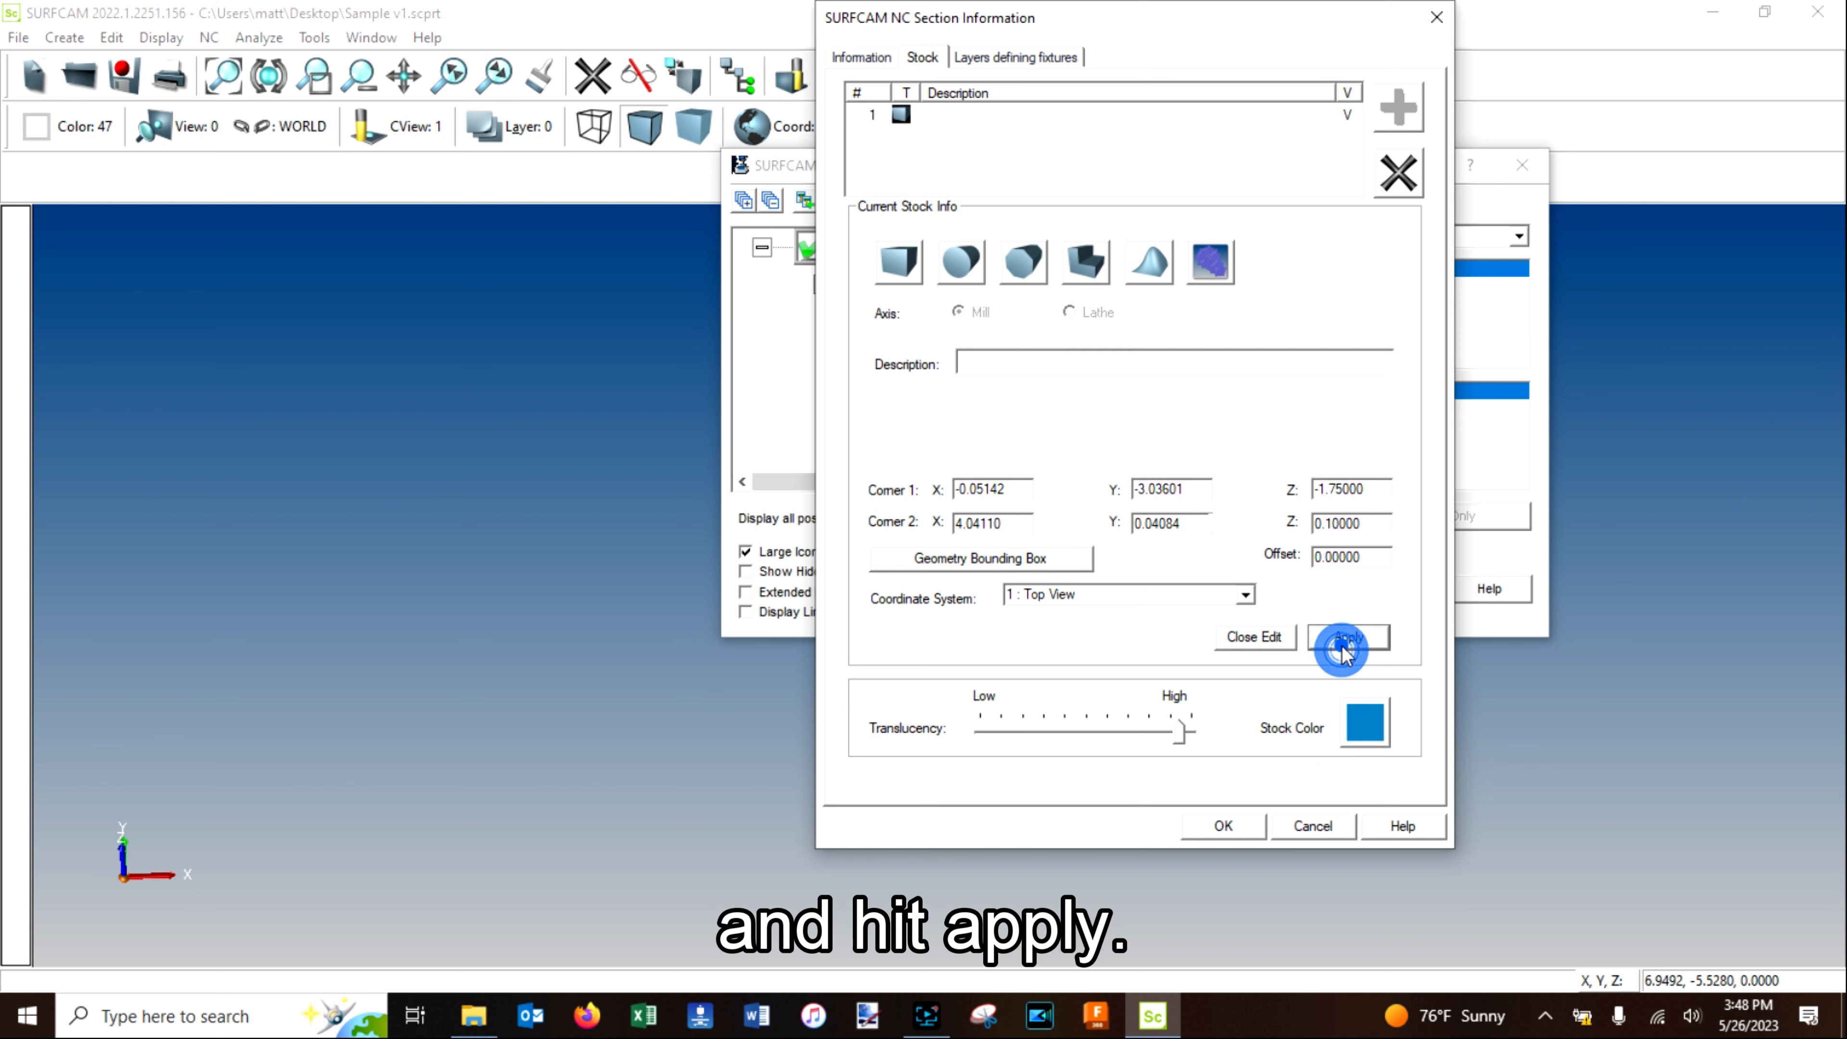
pyautogui.click(1241, 826)
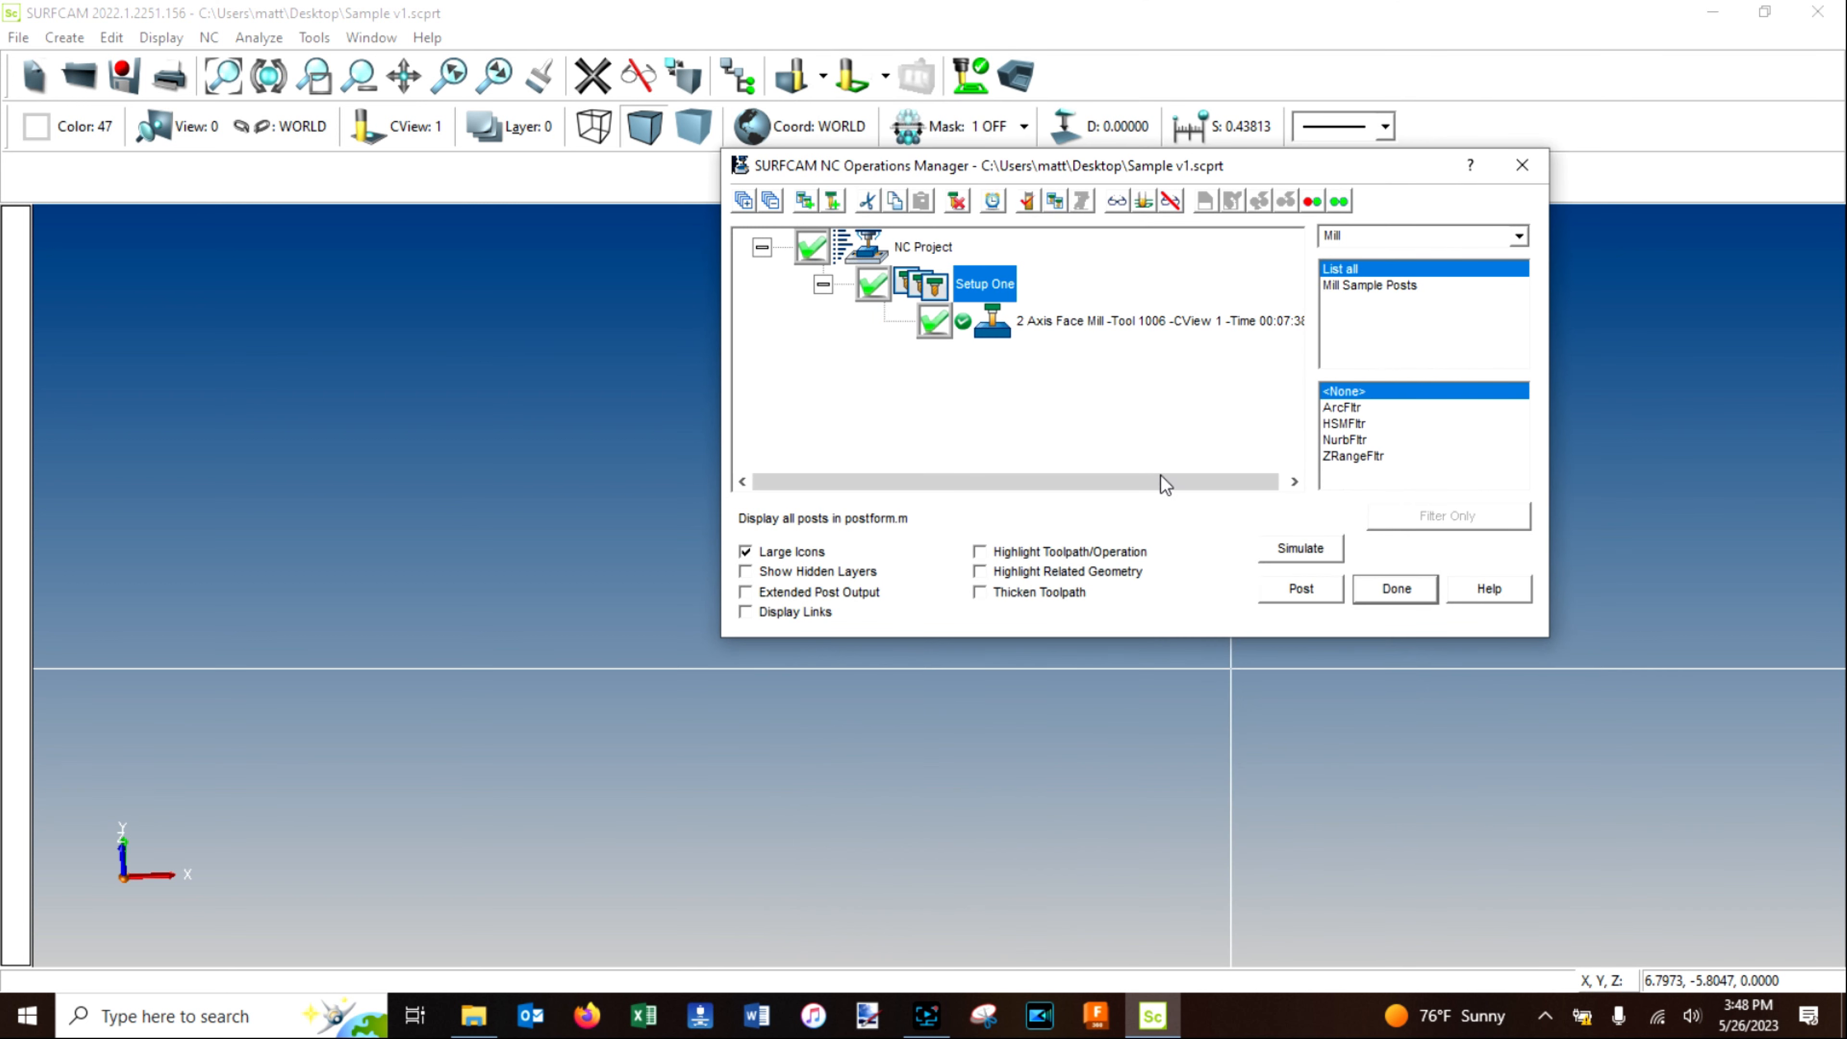
pyautogui.click(1396, 598)
# Lower the translucency of Setup One's stock block to a level between the middle and High.
pyautogui.moveTo(1134, 632); pyautogui.dragTo(1027, 465, button='middle')
pyautogui.click(782, 82)
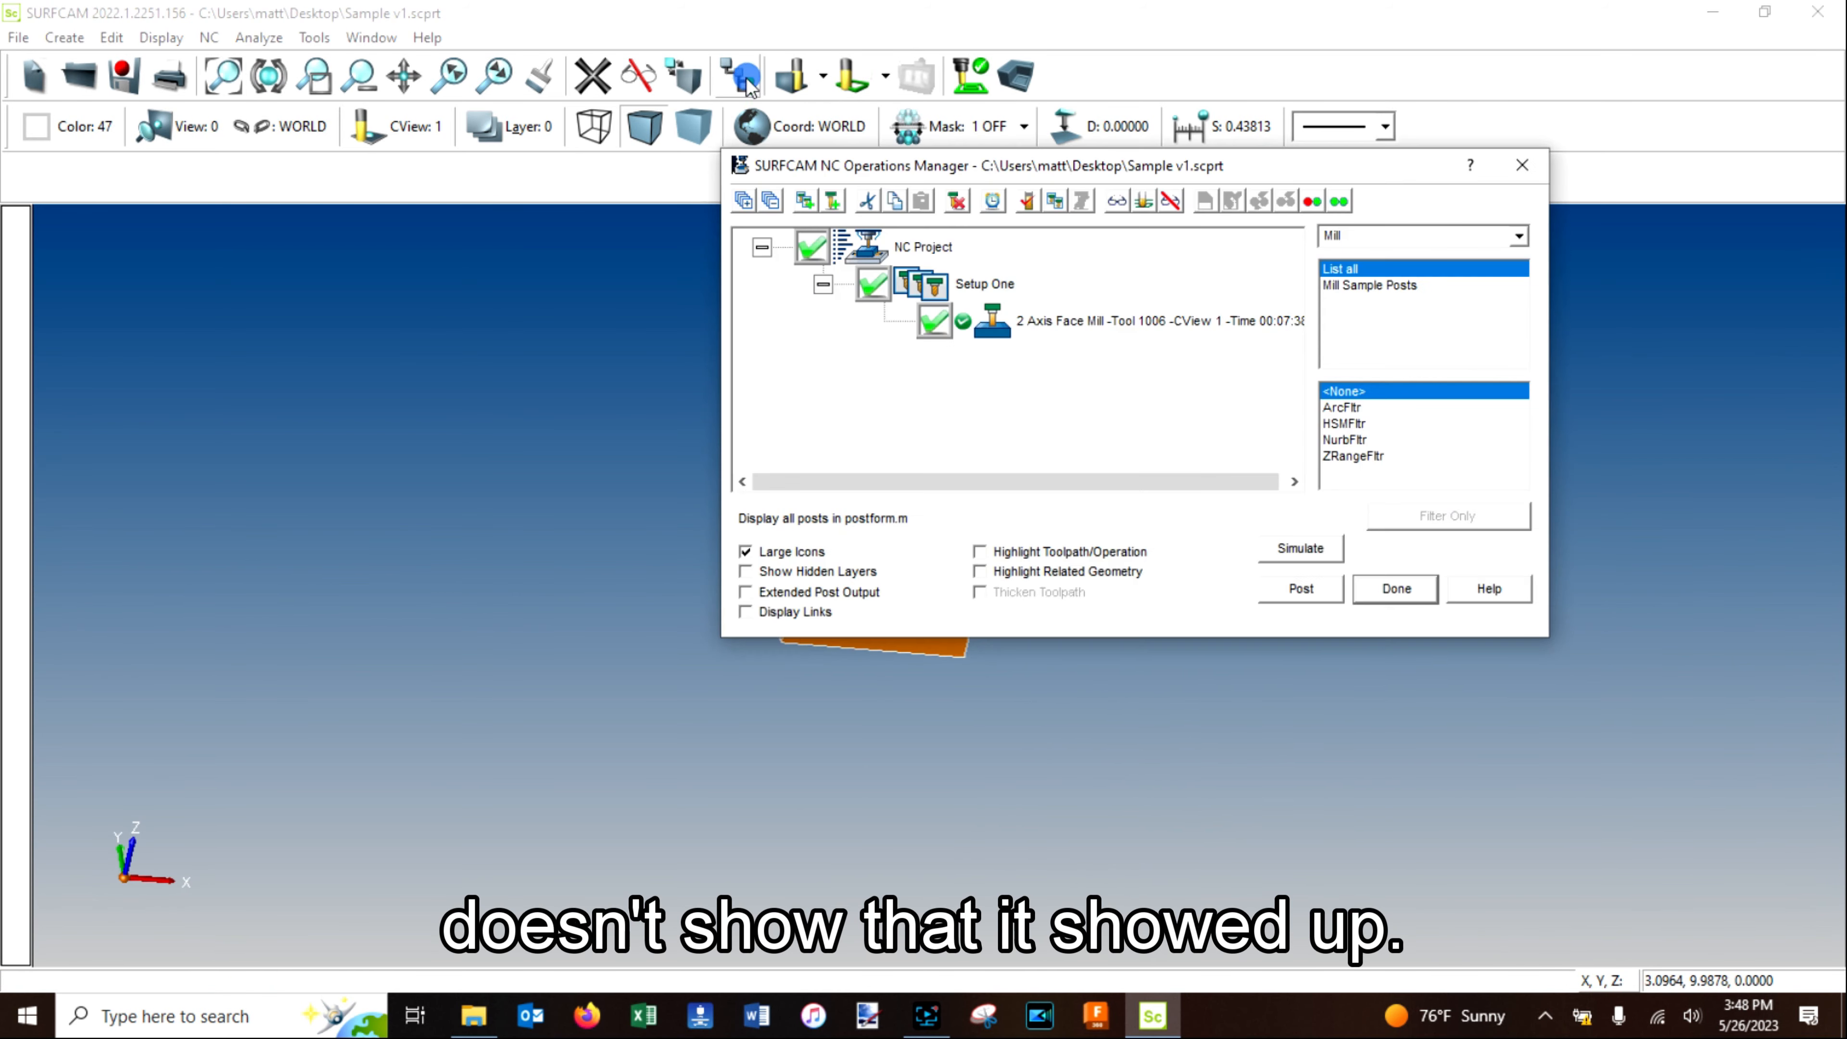
pyautogui.click(1010, 359)
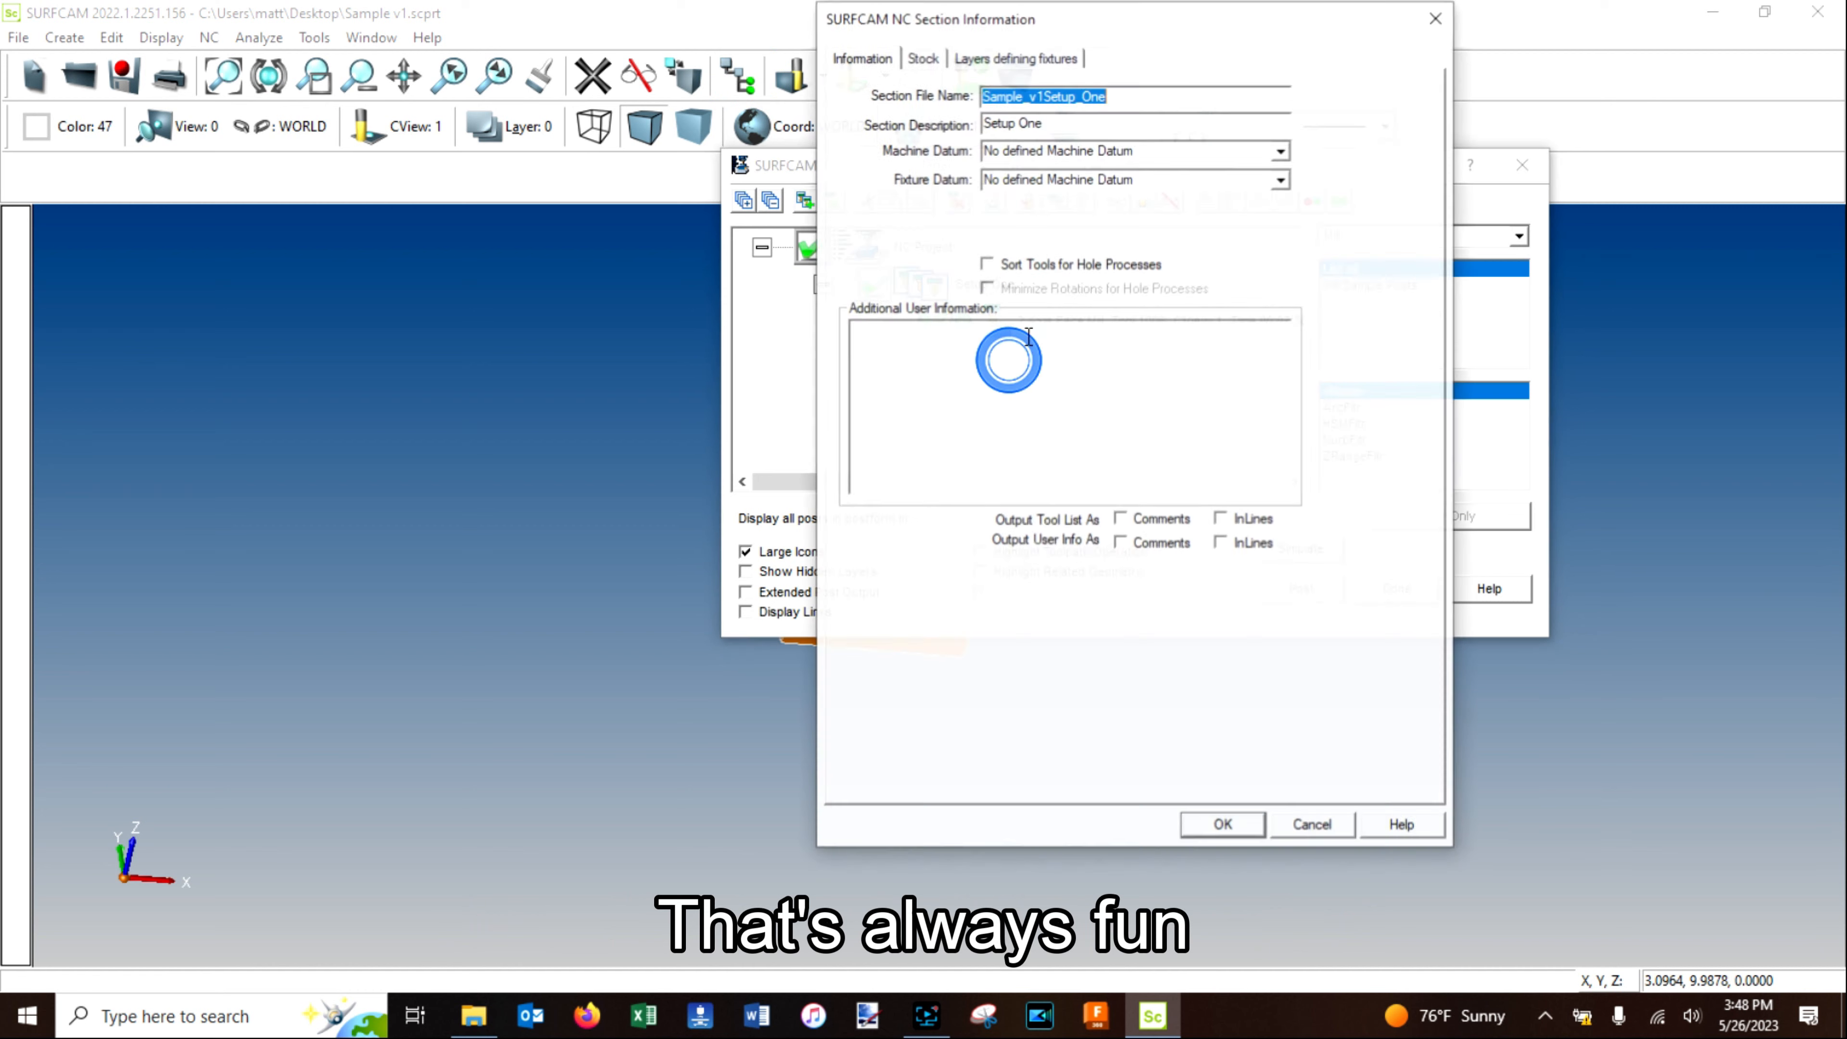
pyautogui.click(921, 57)
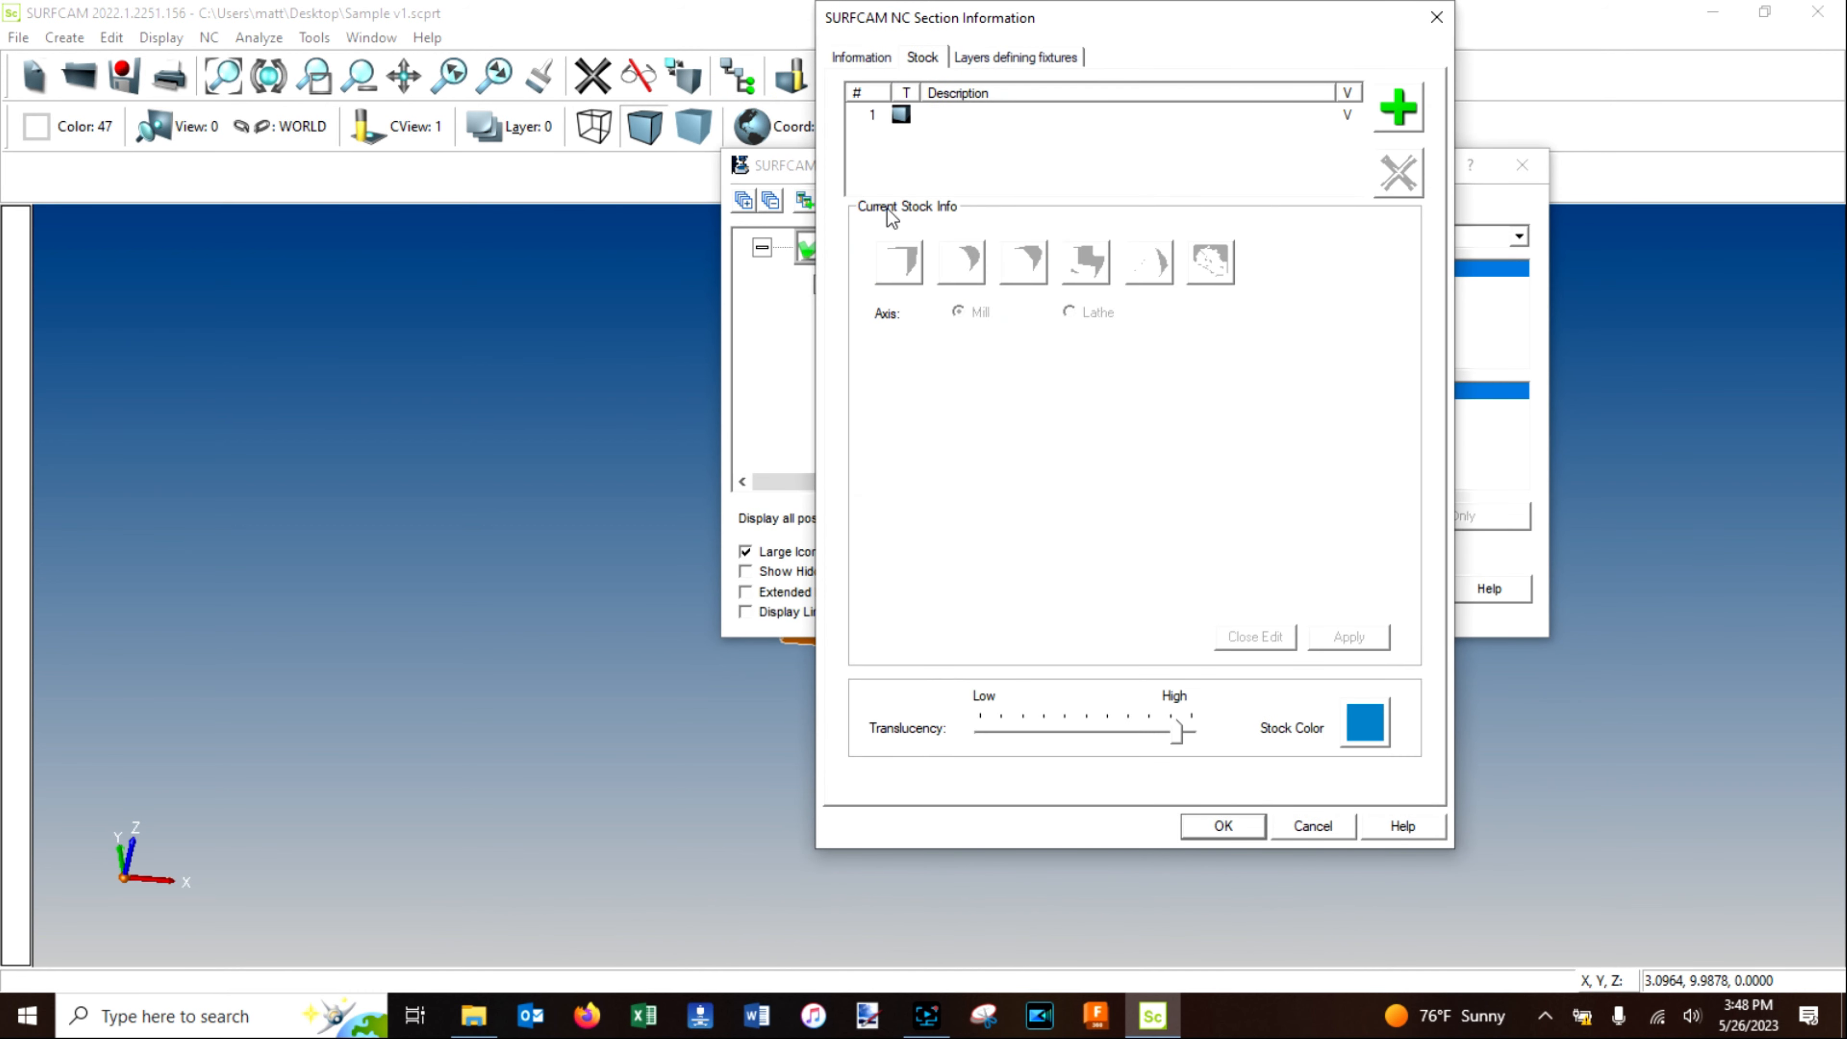
pyautogui.click(903, 116)
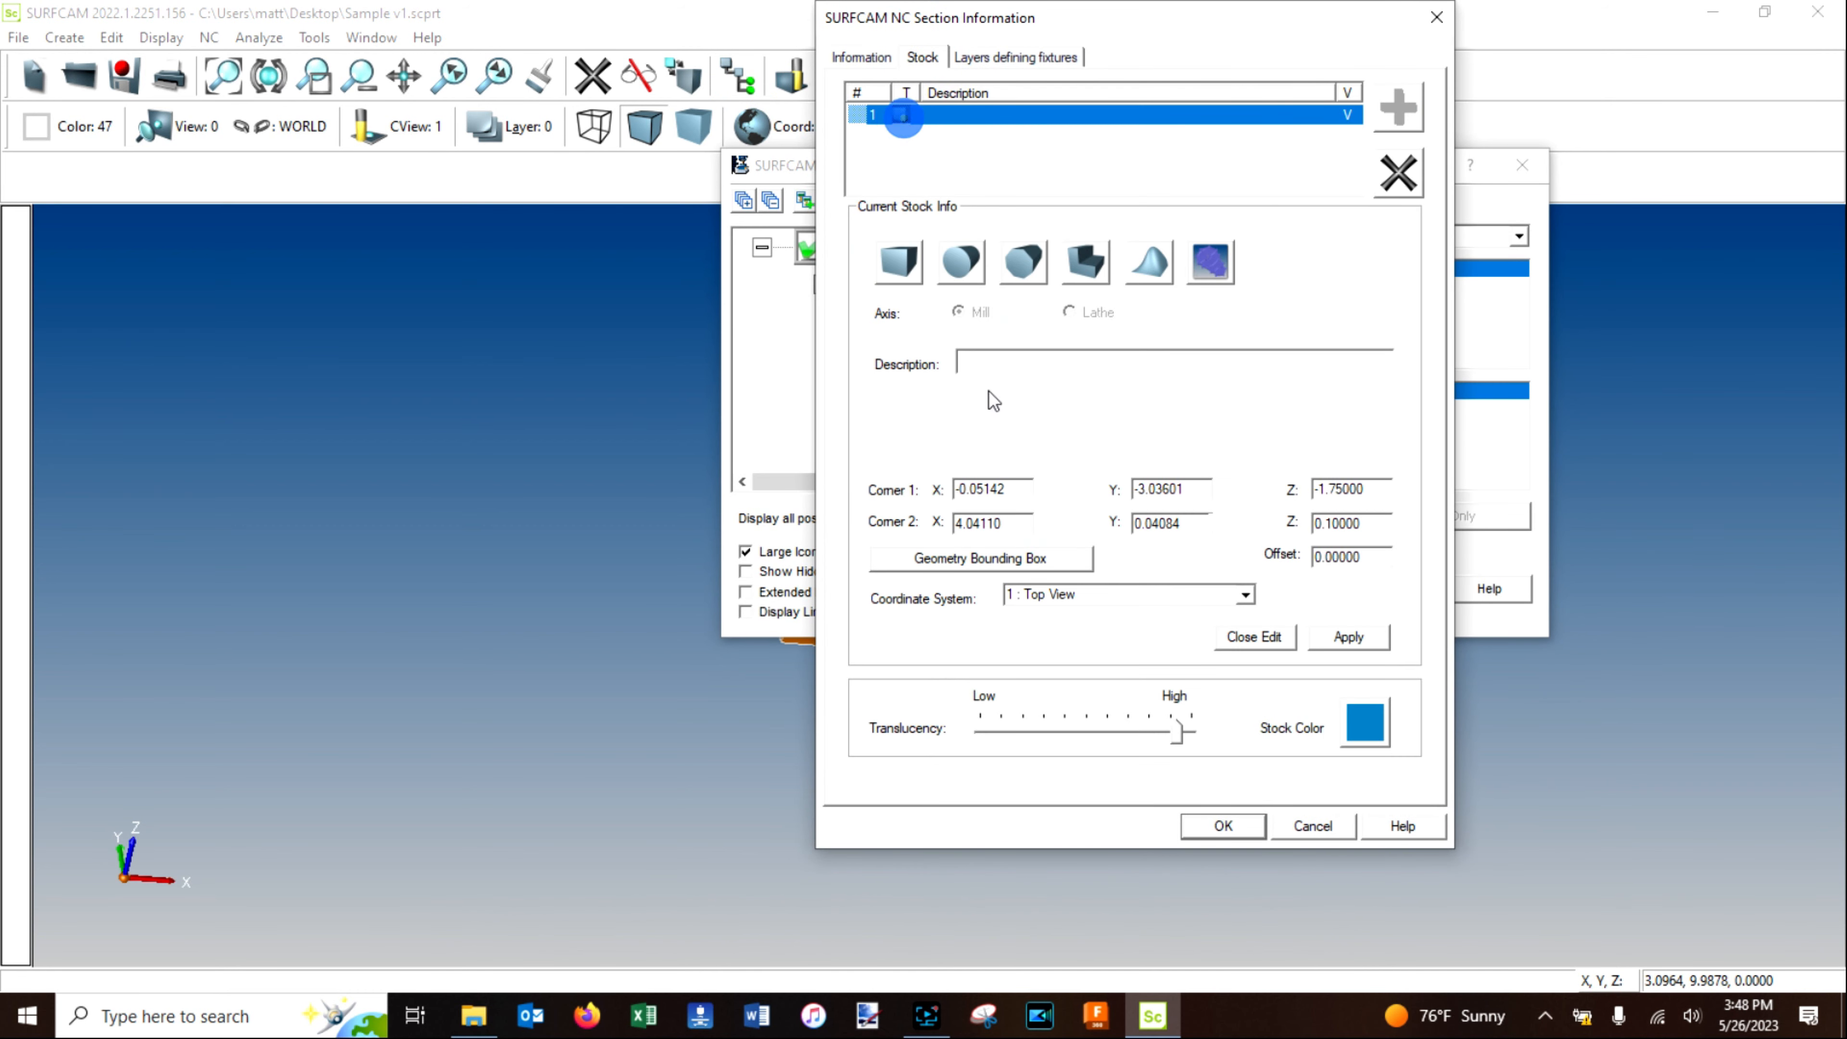
pyautogui.click(1171, 731)
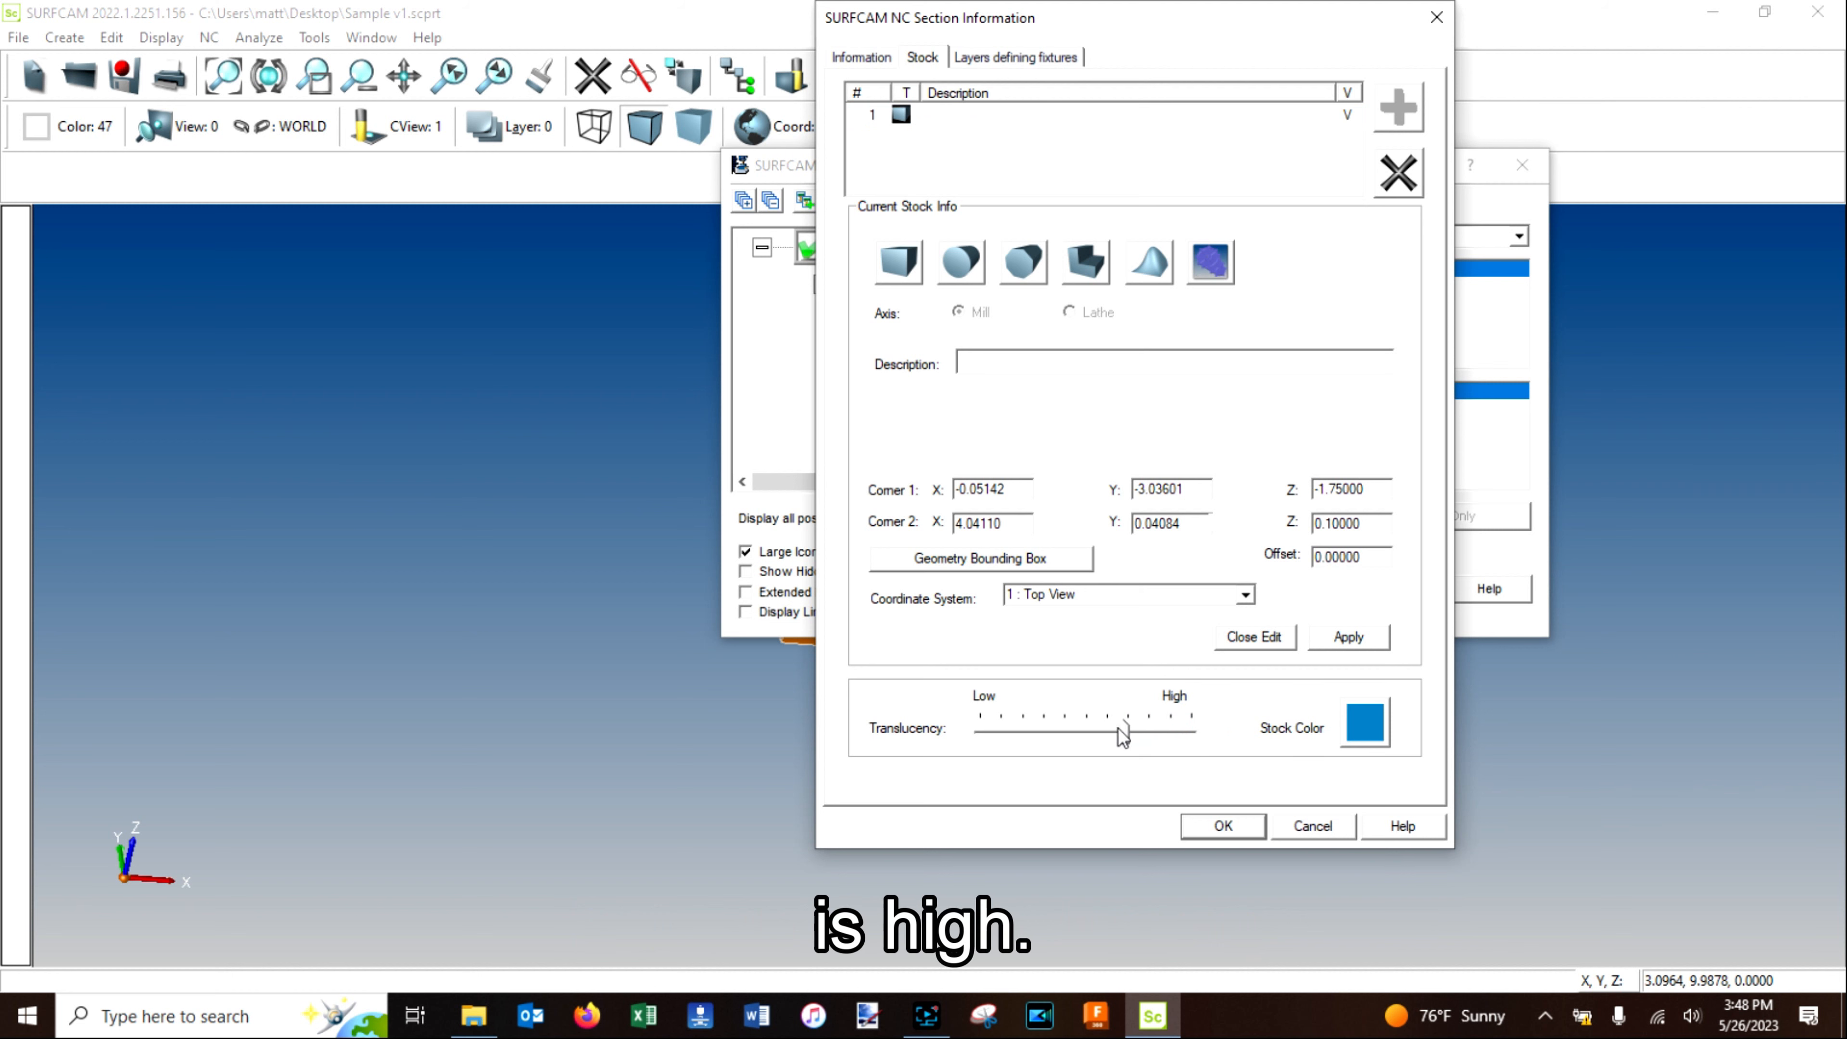
pyautogui.click(1229, 827)
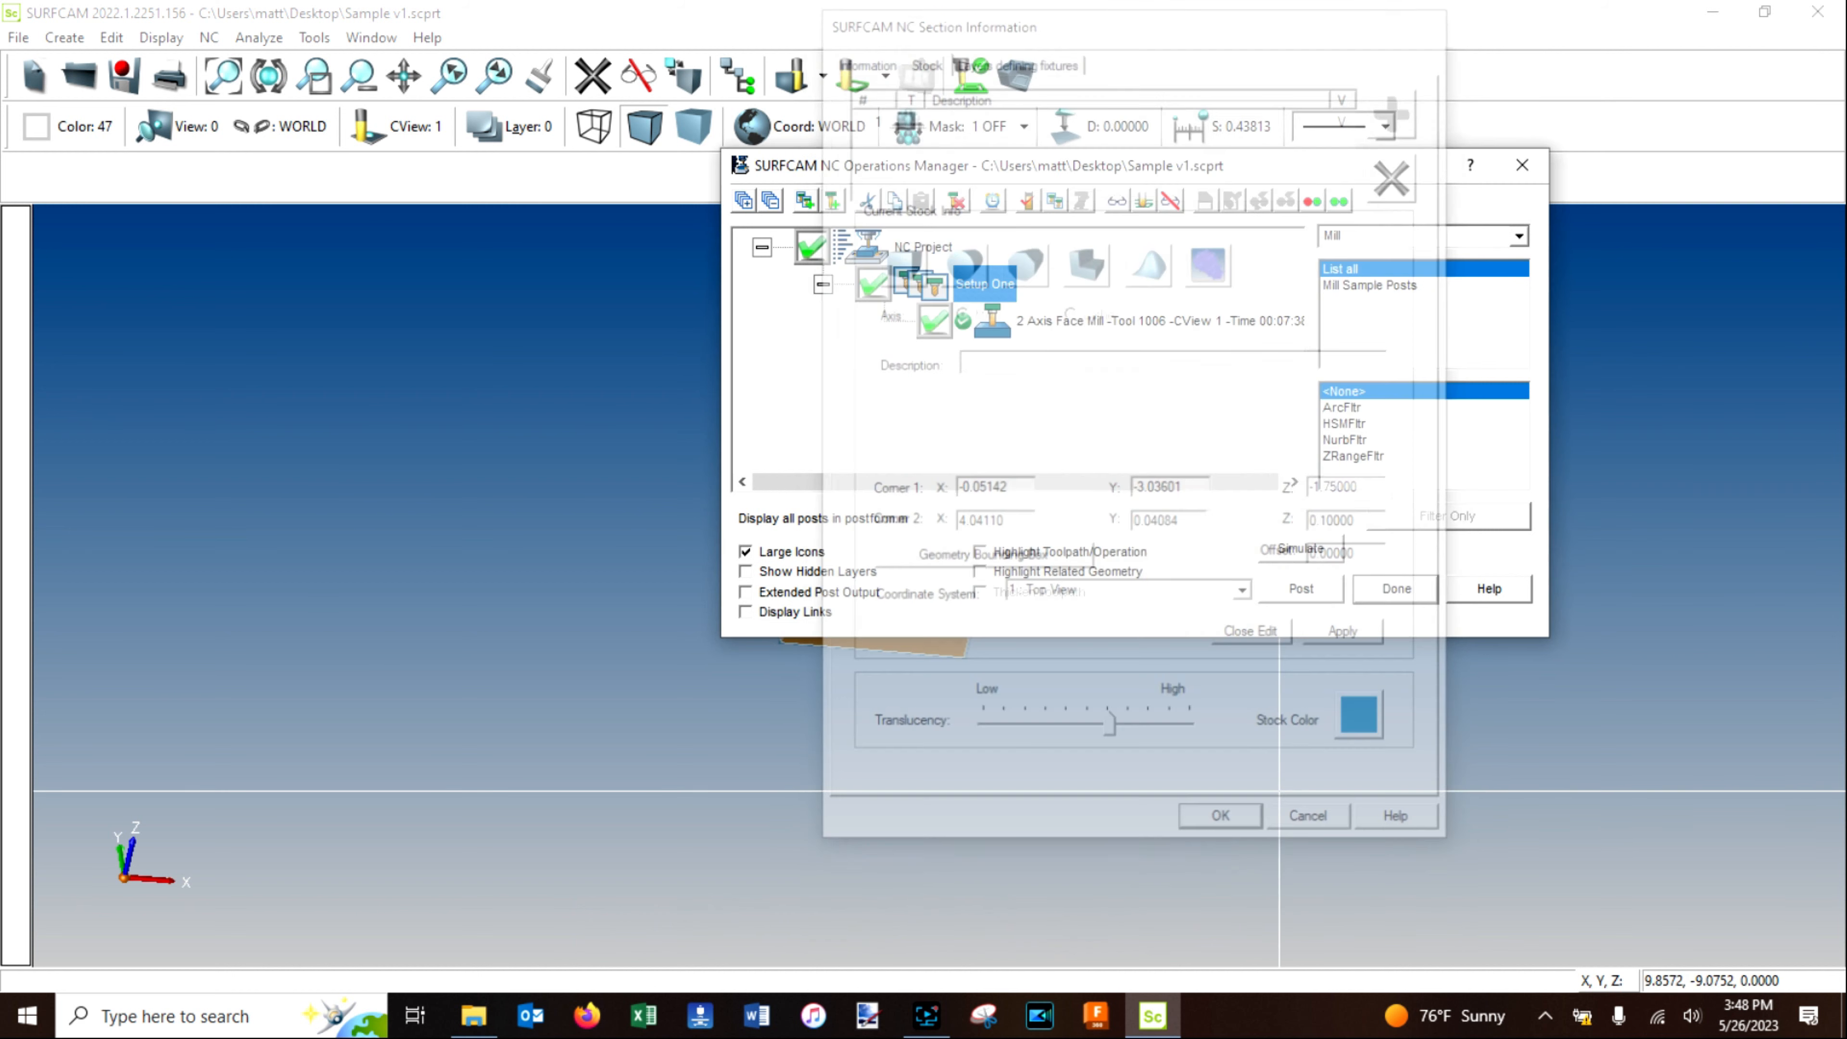
pyautogui.click(1404, 588)
# Inspect the translucent stock block around the part from the front, the side and above.
pyautogui.moveTo(1134, 611); pyautogui.dragTo(1080, 619, button='middle')
pyautogui.scroll(-2, 947, 655)
pyautogui.scroll(5, 947, 656)
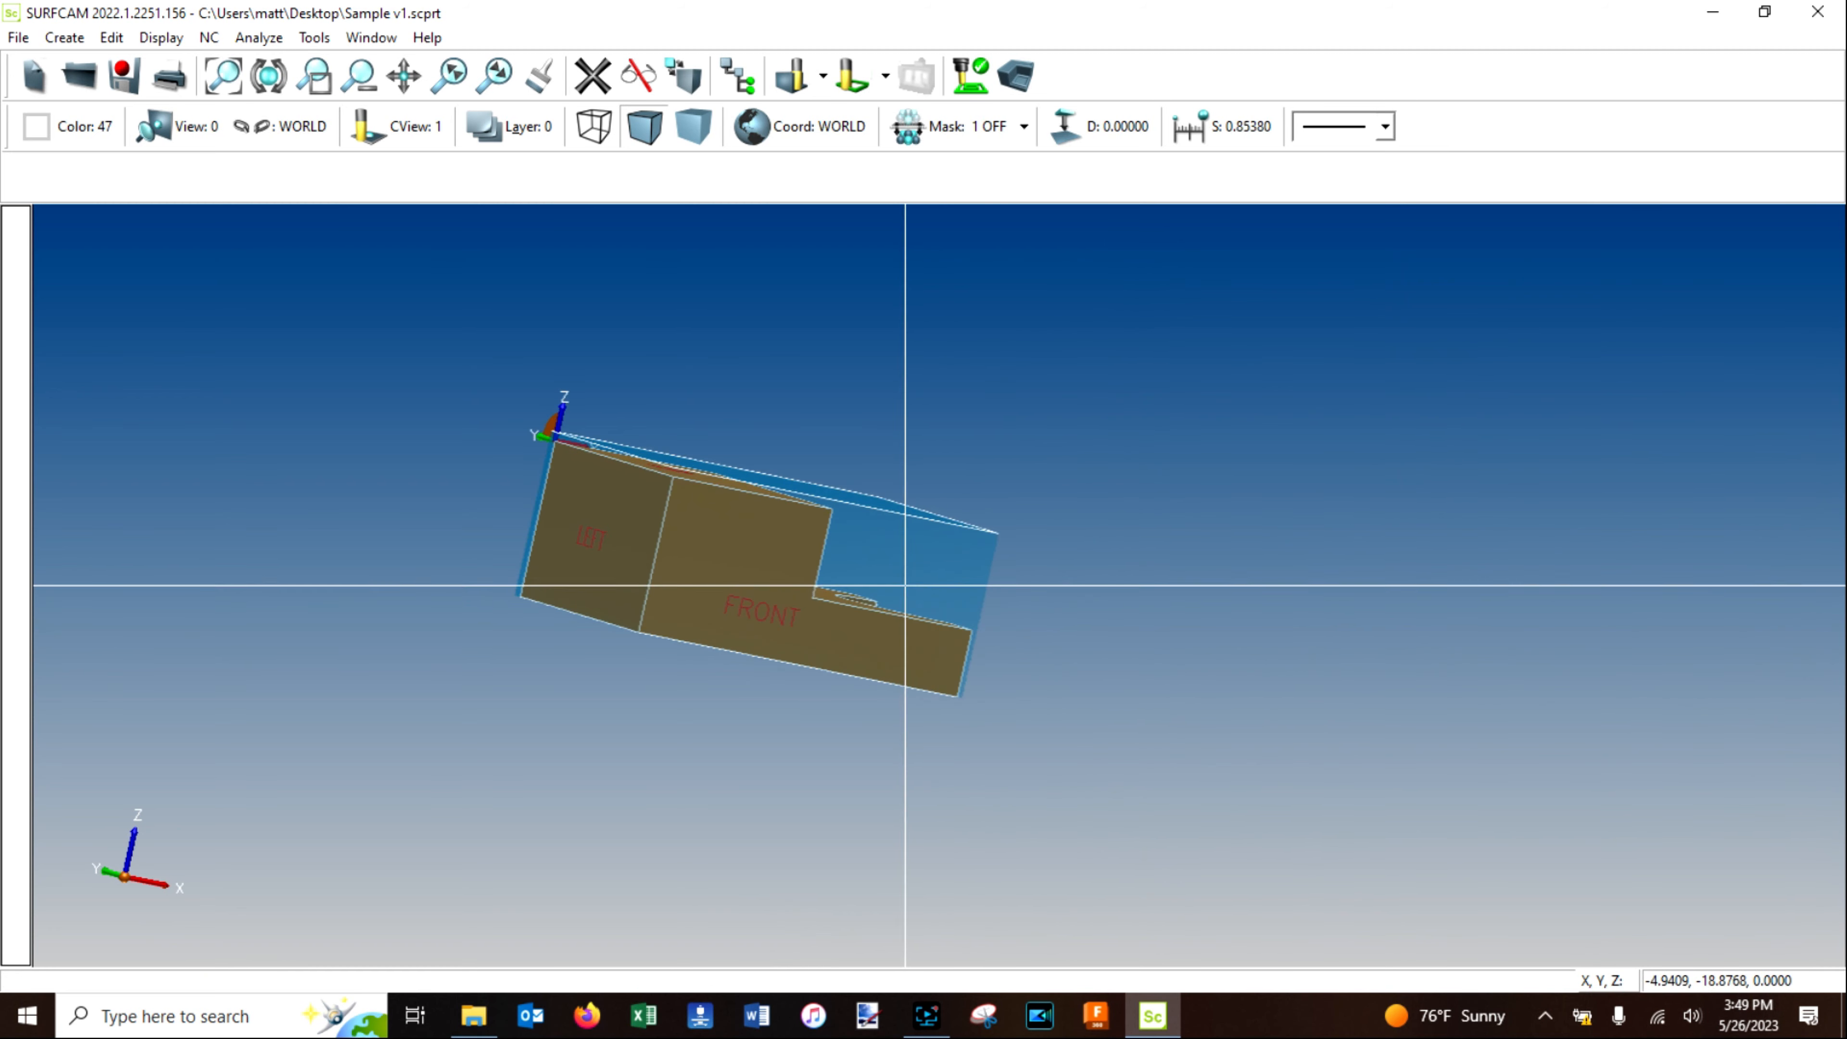
pyautogui.scroll(-4, 927, 487)
pyautogui.moveTo(928, 487); pyautogui.dragTo(922, 444, button='middle')
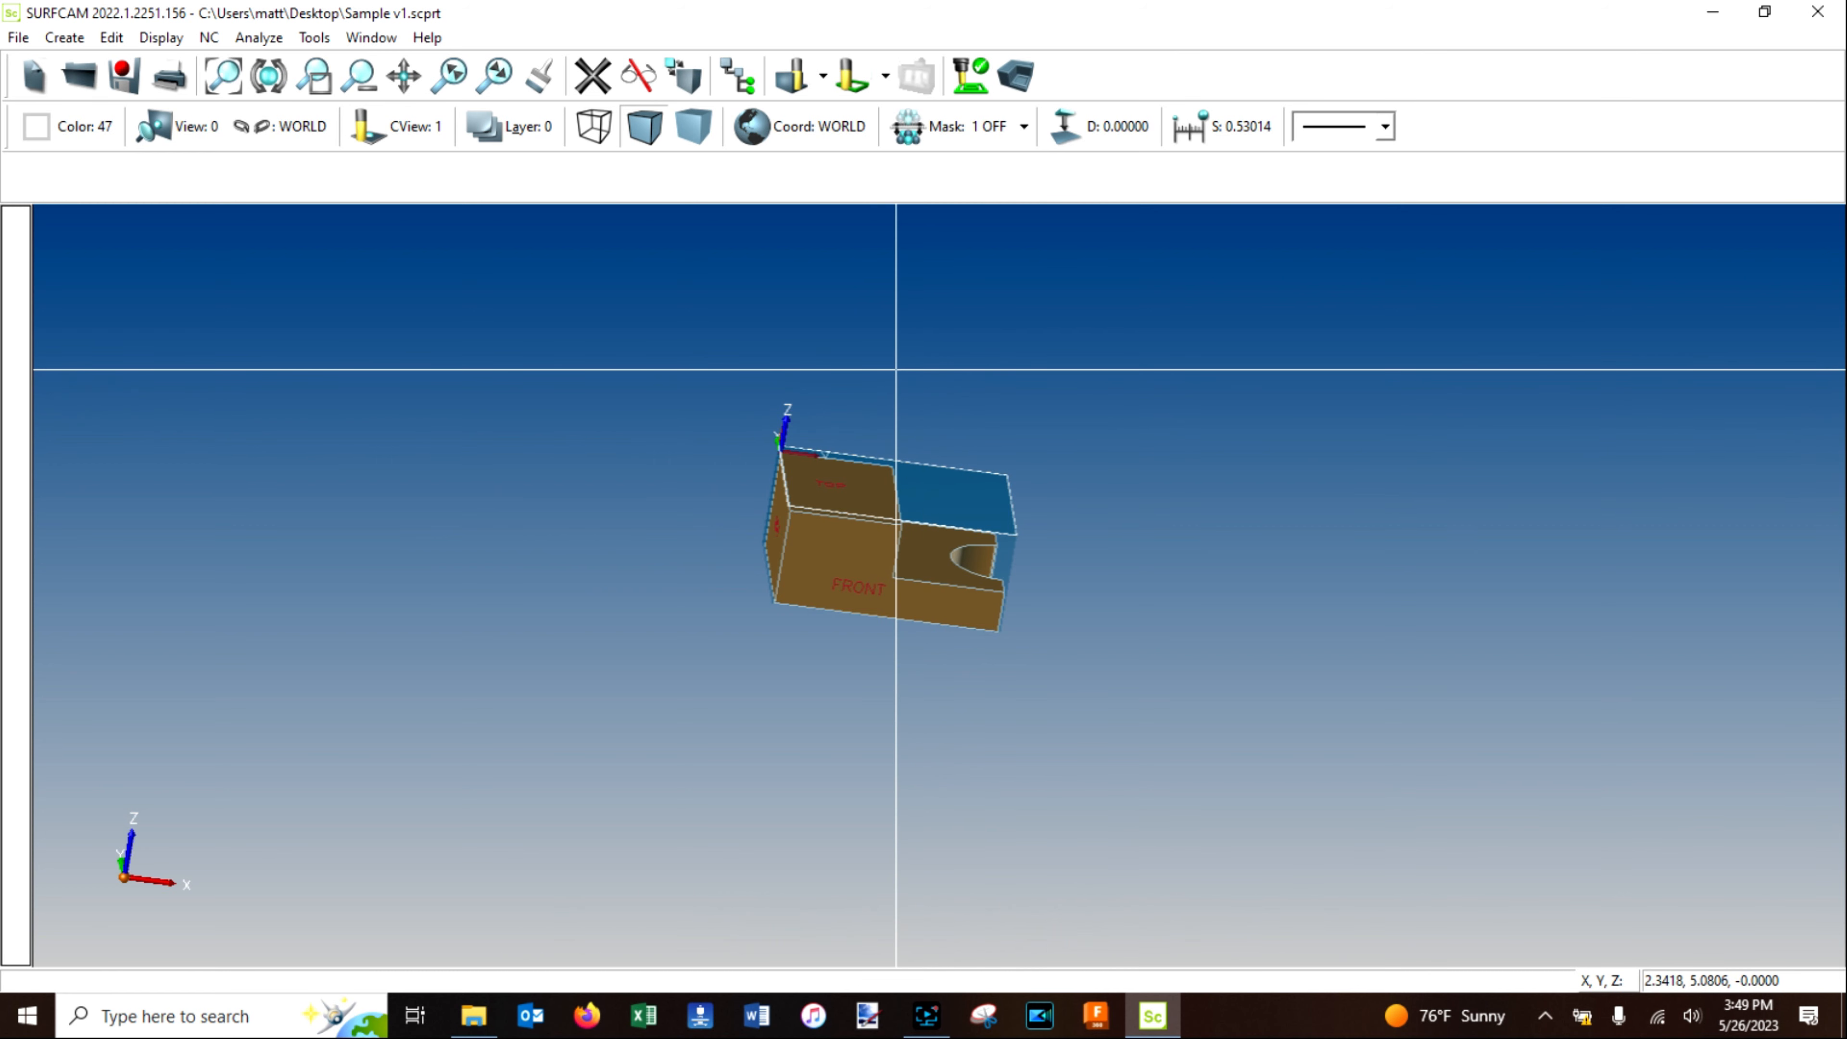
pyautogui.moveTo(1072, 383); pyautogui.dragTo(844, 393, button='middle')
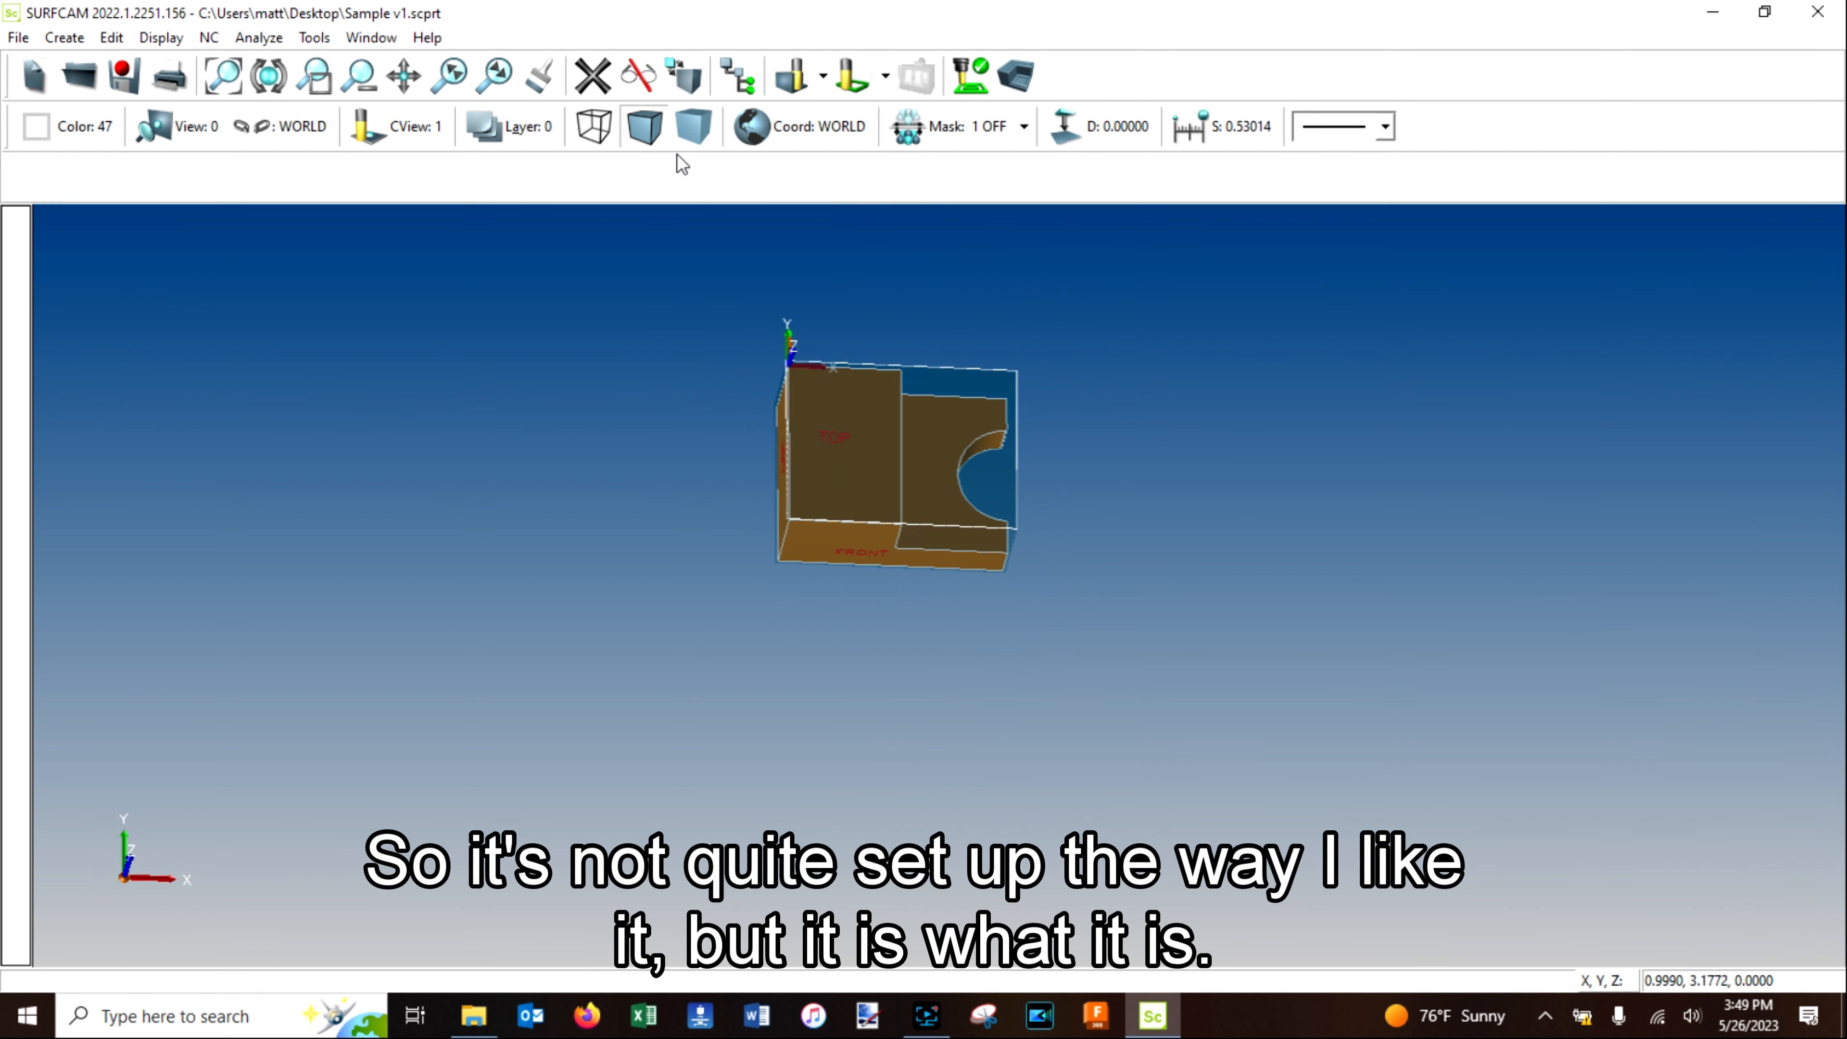
# Launch the cutting verification for only the 2 Axis Face Mill operation in Setup One.
pyautogui.click(740, 75)
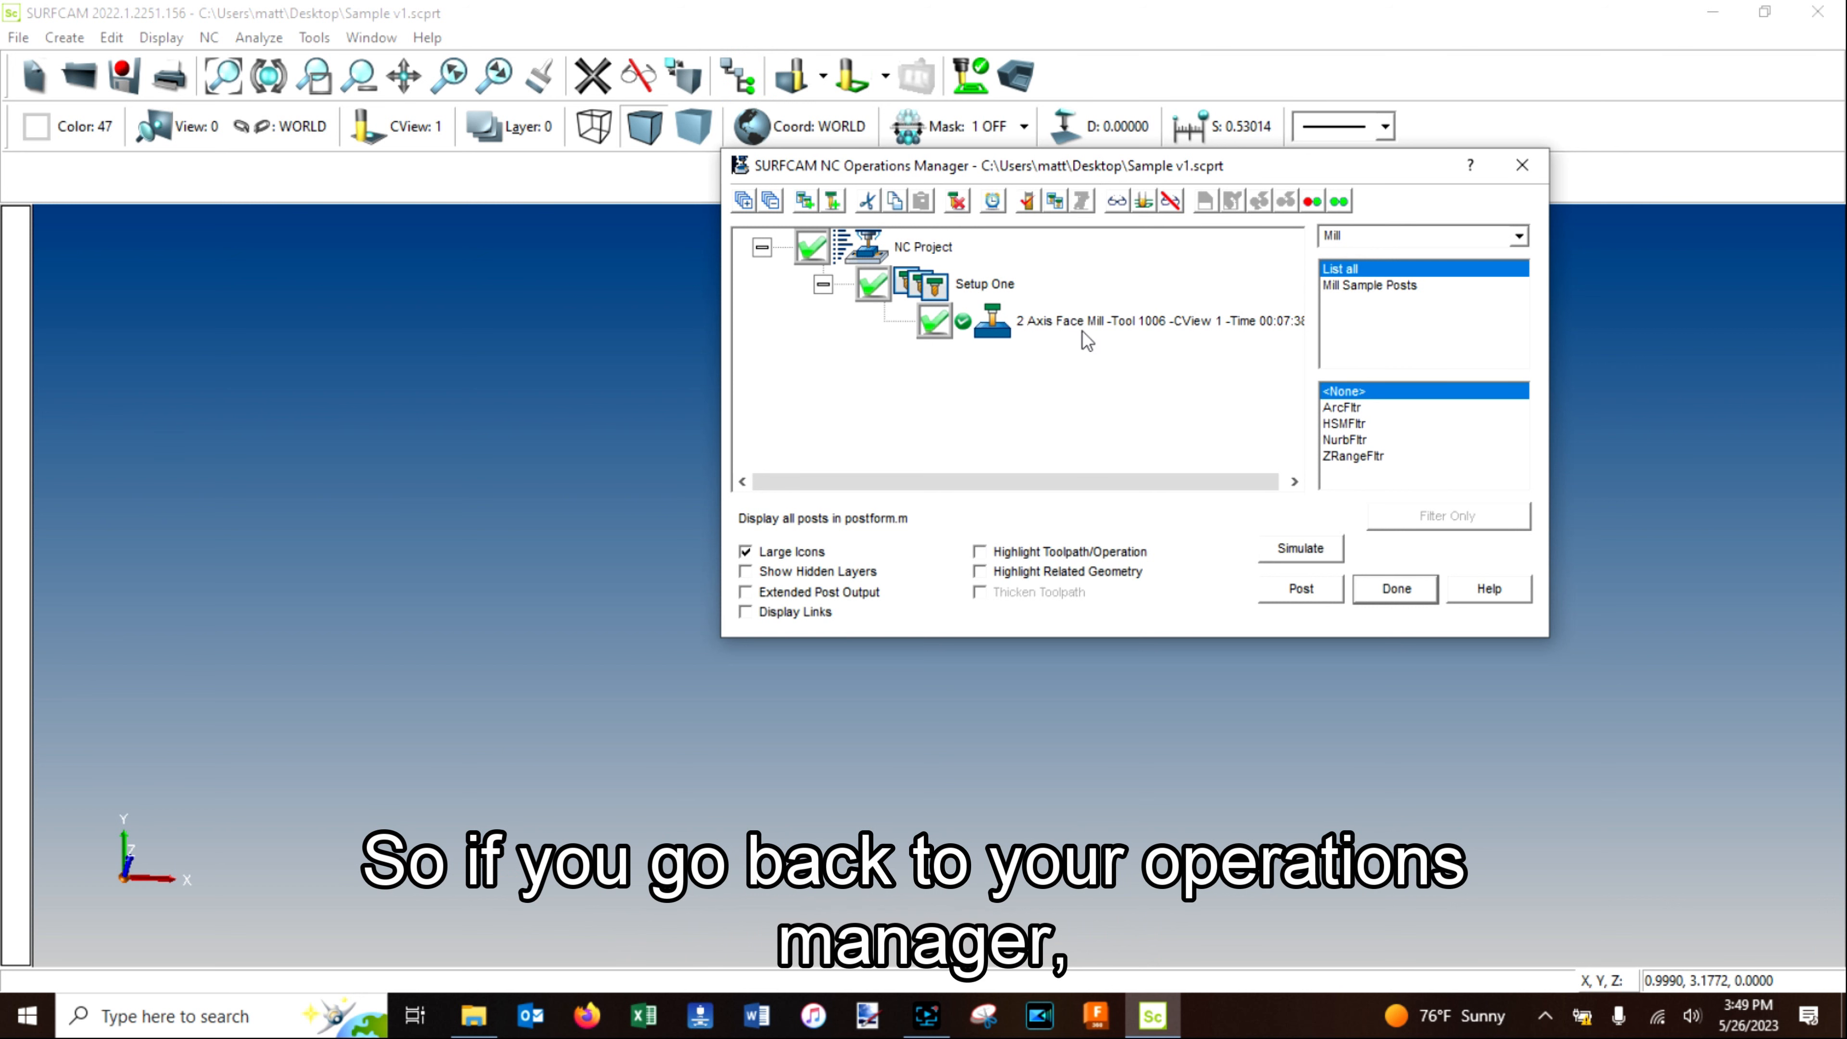
pyautogui.click(993, 288)
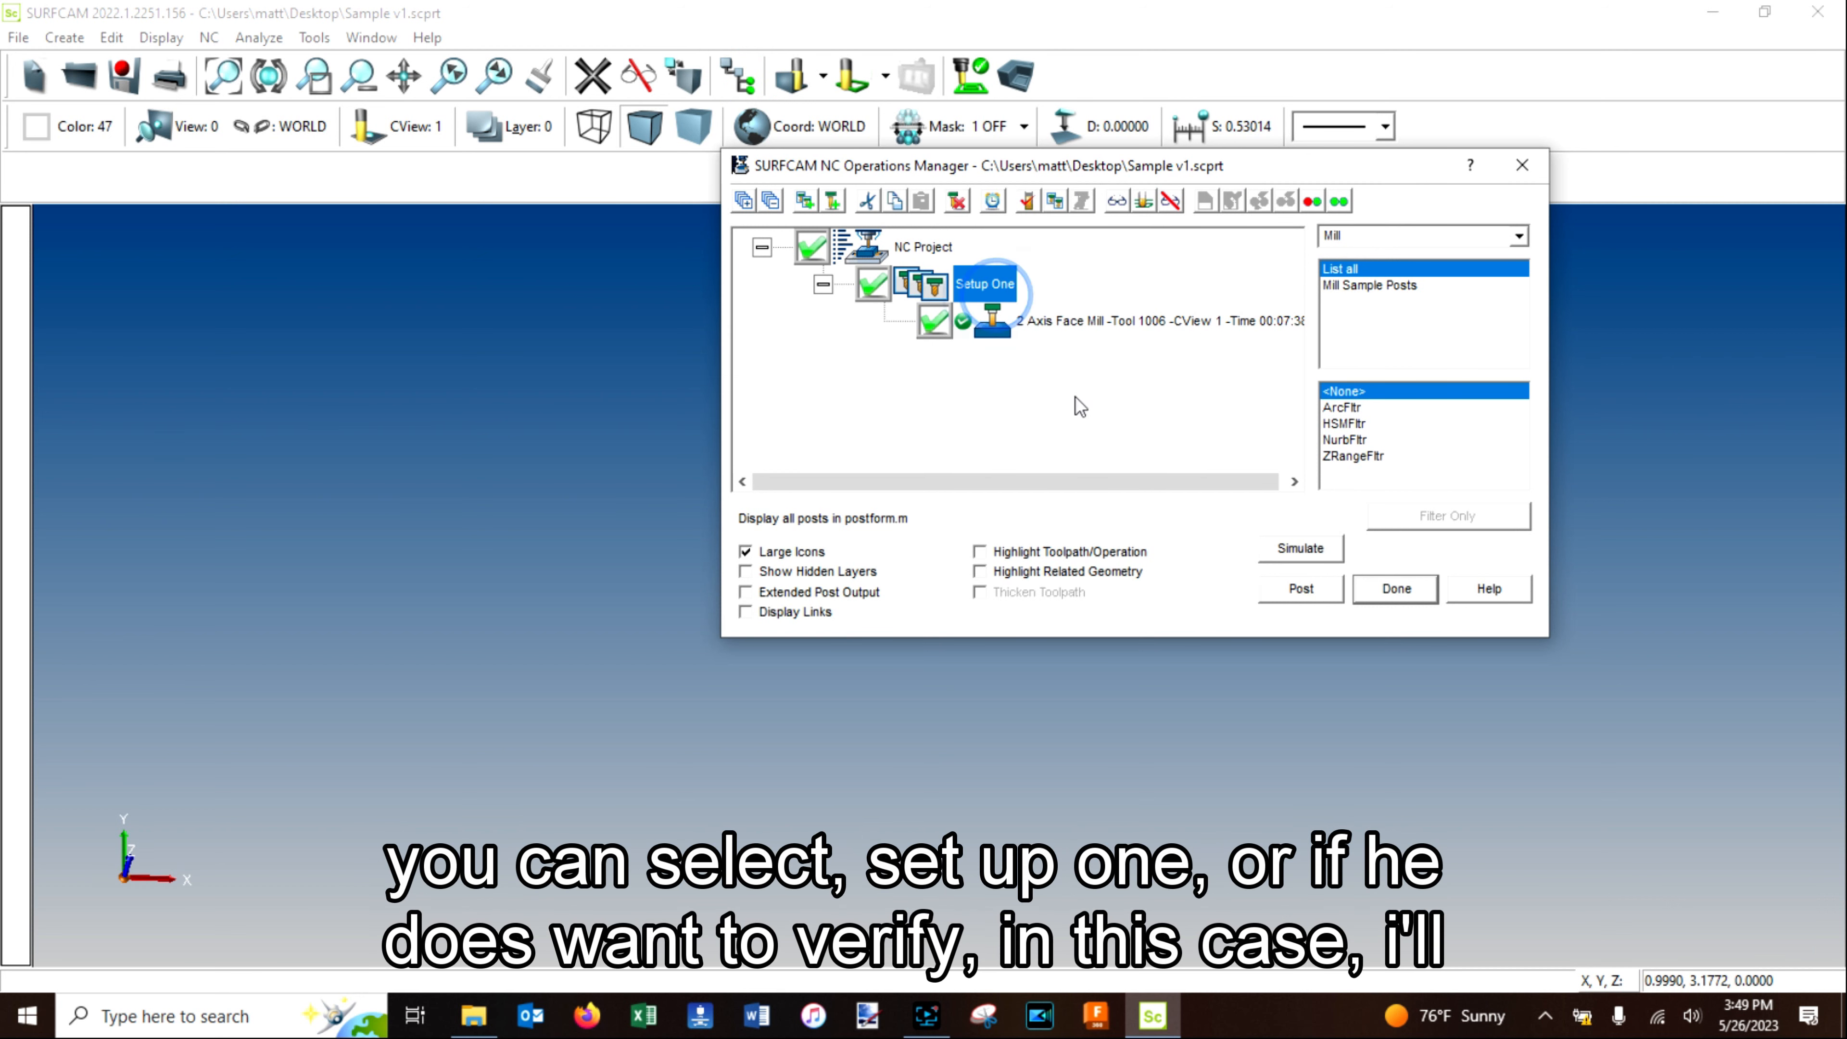
pyautogui.click(1078, 329)
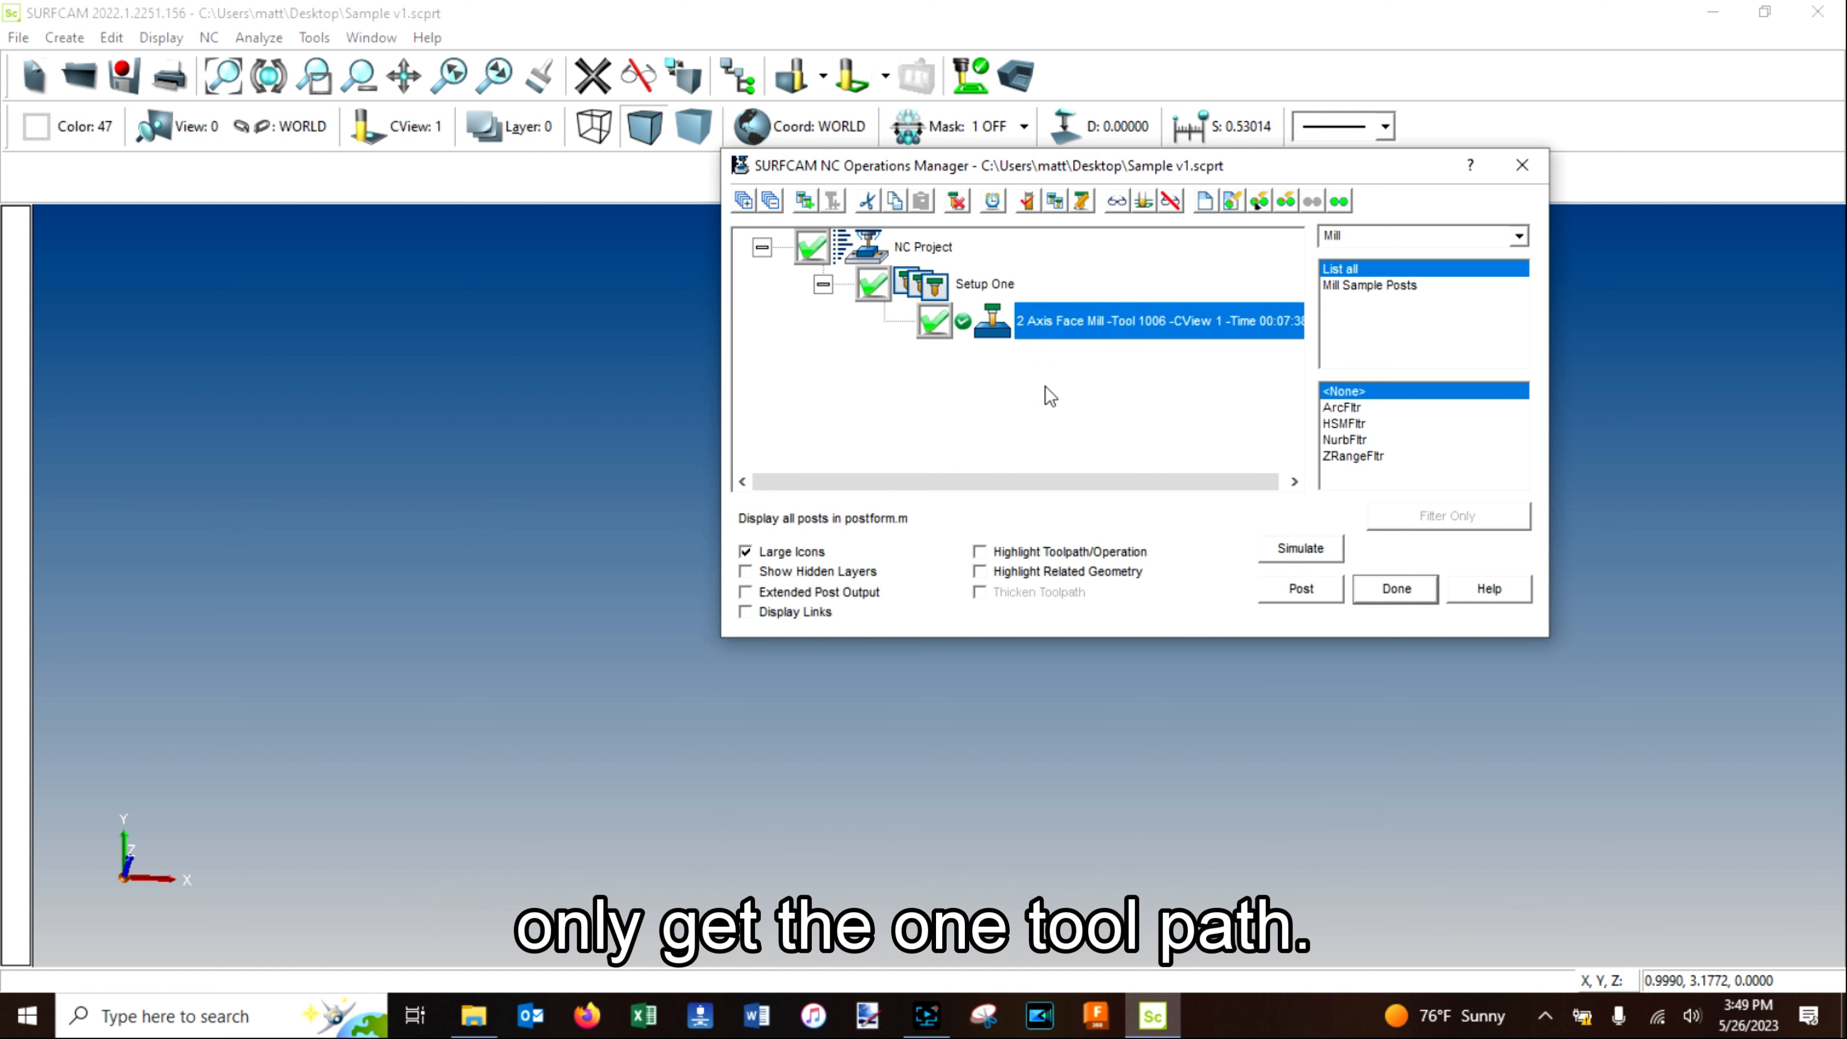
pyautogui.click(1028, 207)
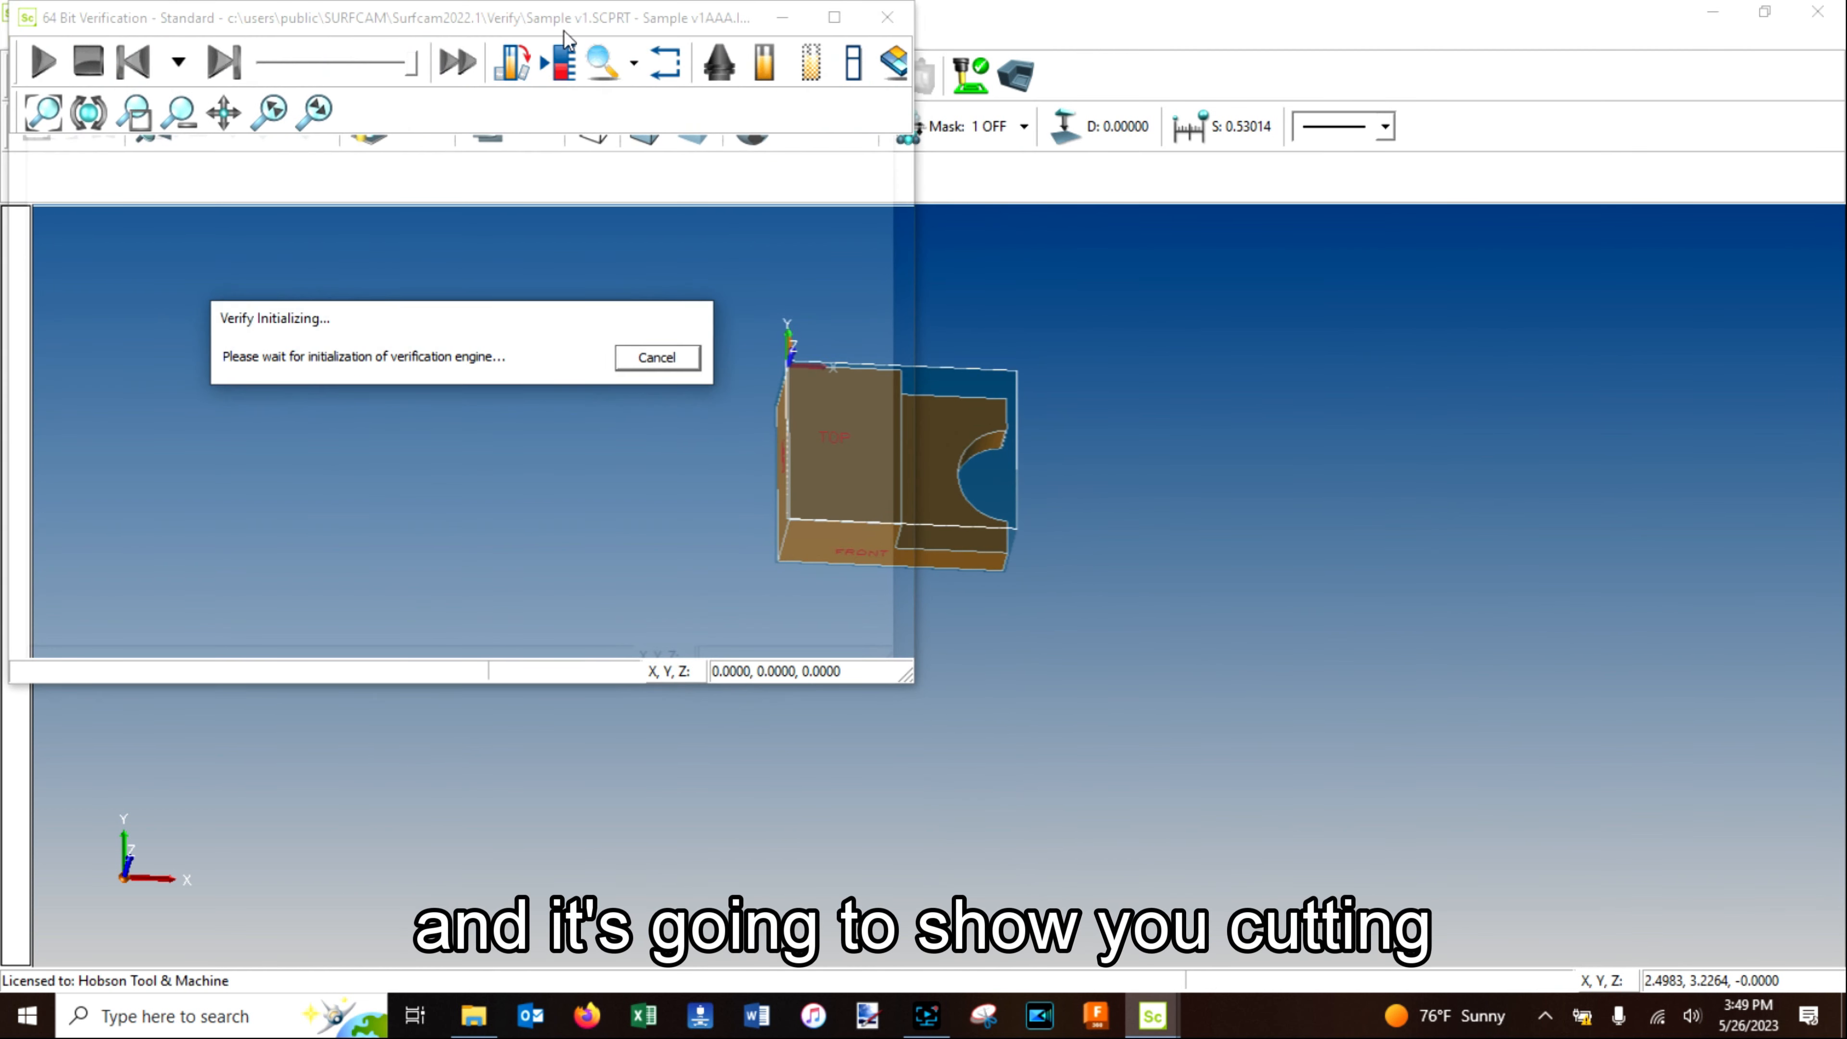
pyautogui.moveTo(550, 20); pyautogui.dragTo(954, 107)
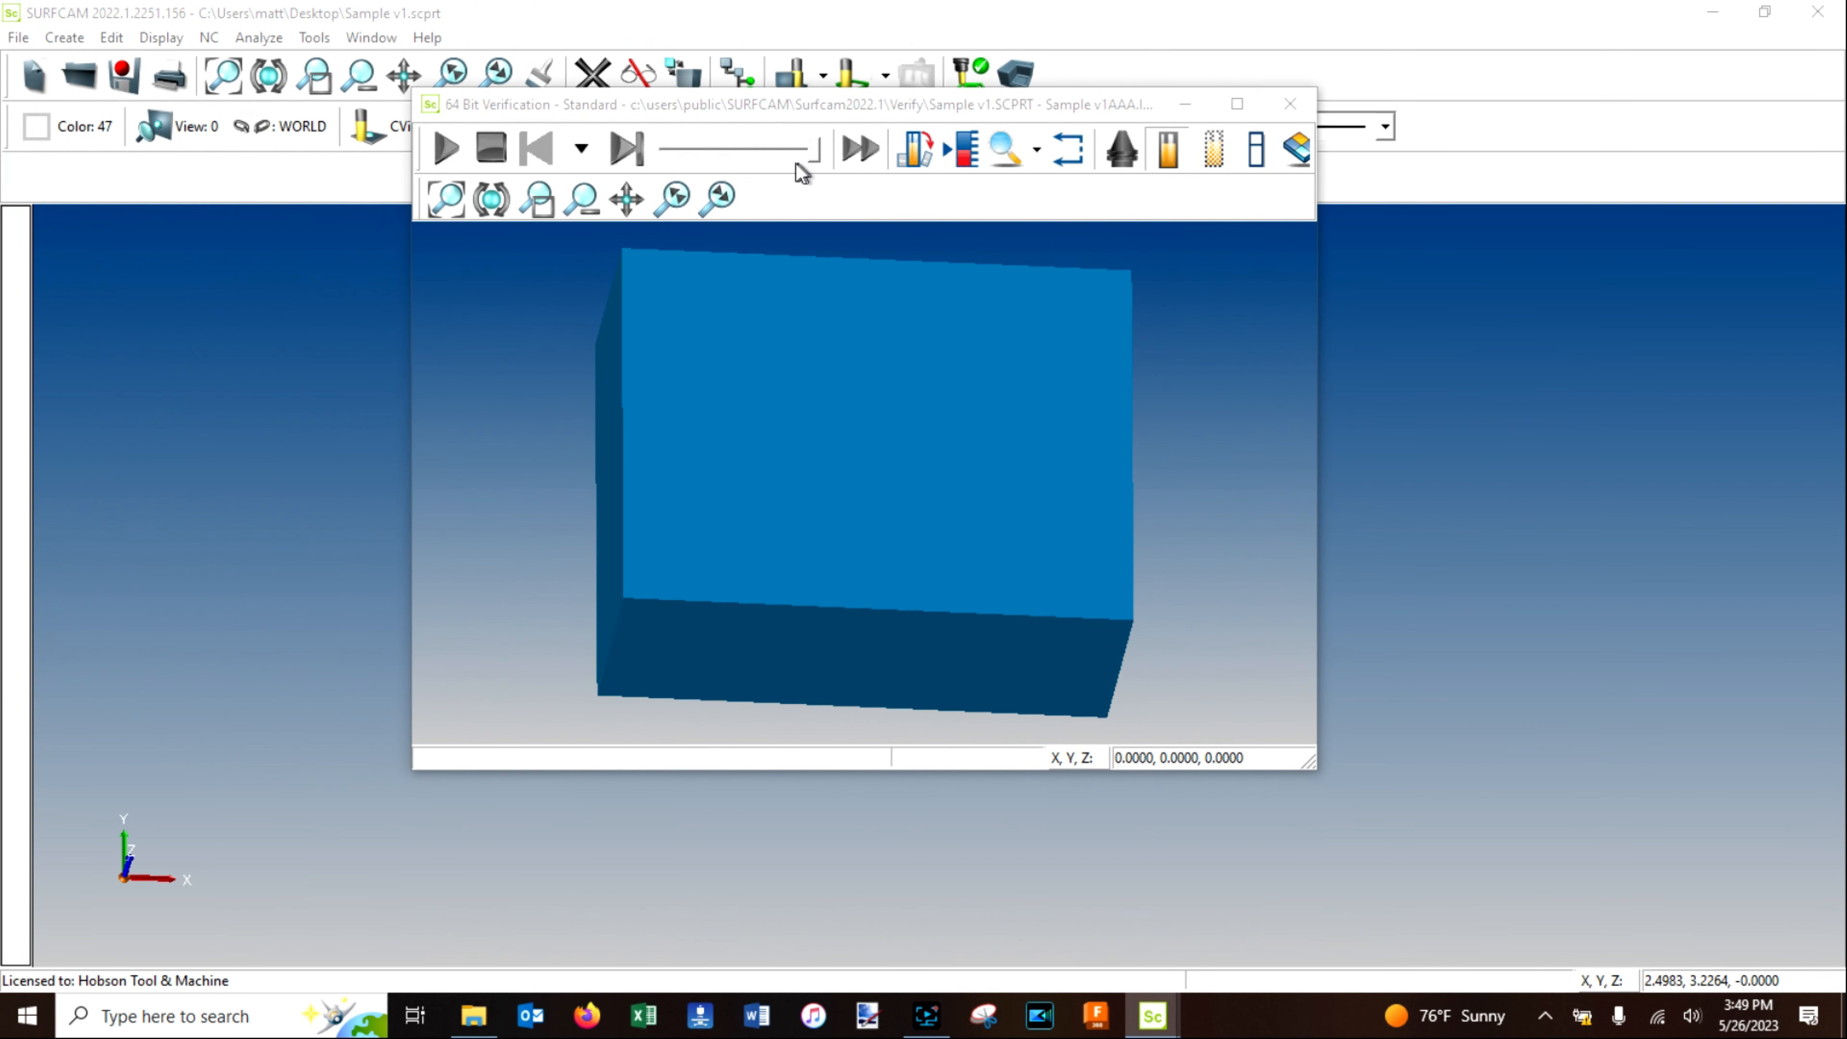
# Slow the verification to below half speed, run the facing cut, examine the machined stock from the front, and close the verification.
pyautogui.click(812, 153)
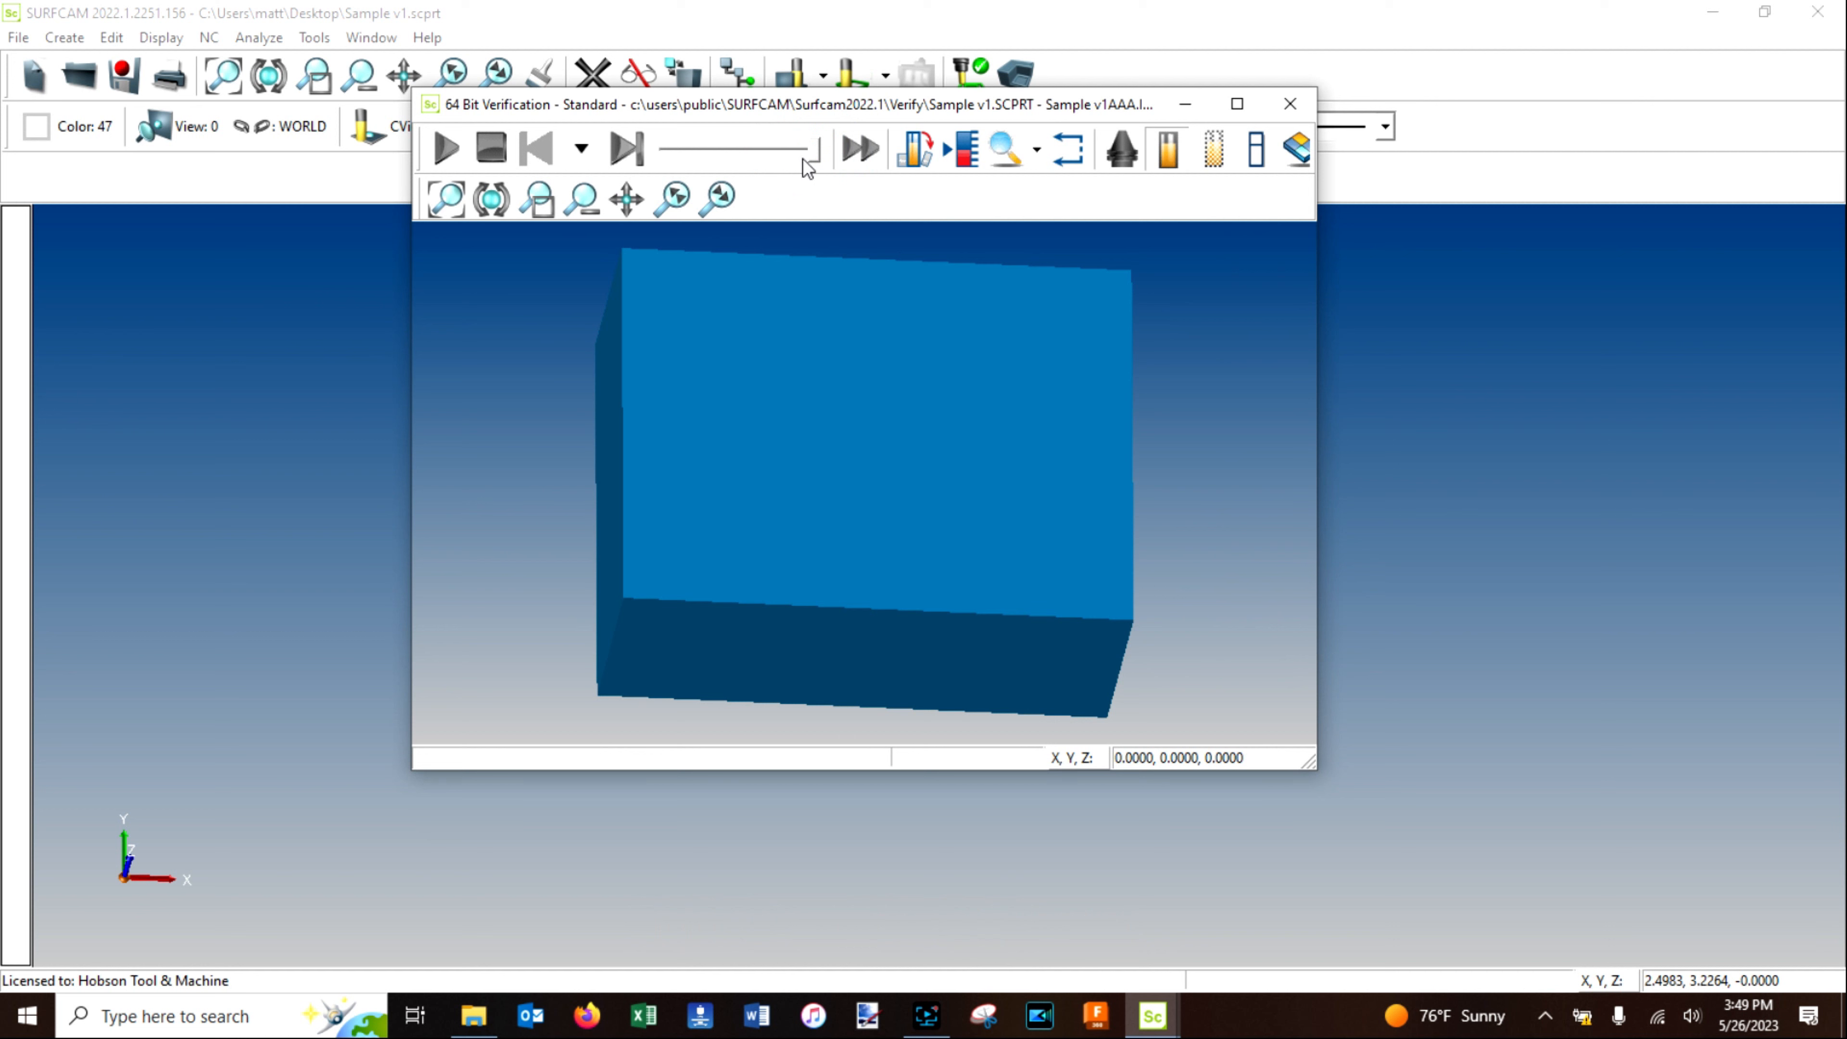
pyautogui.moveTo(777, 162); pyautogui.dragTo(724, 163)
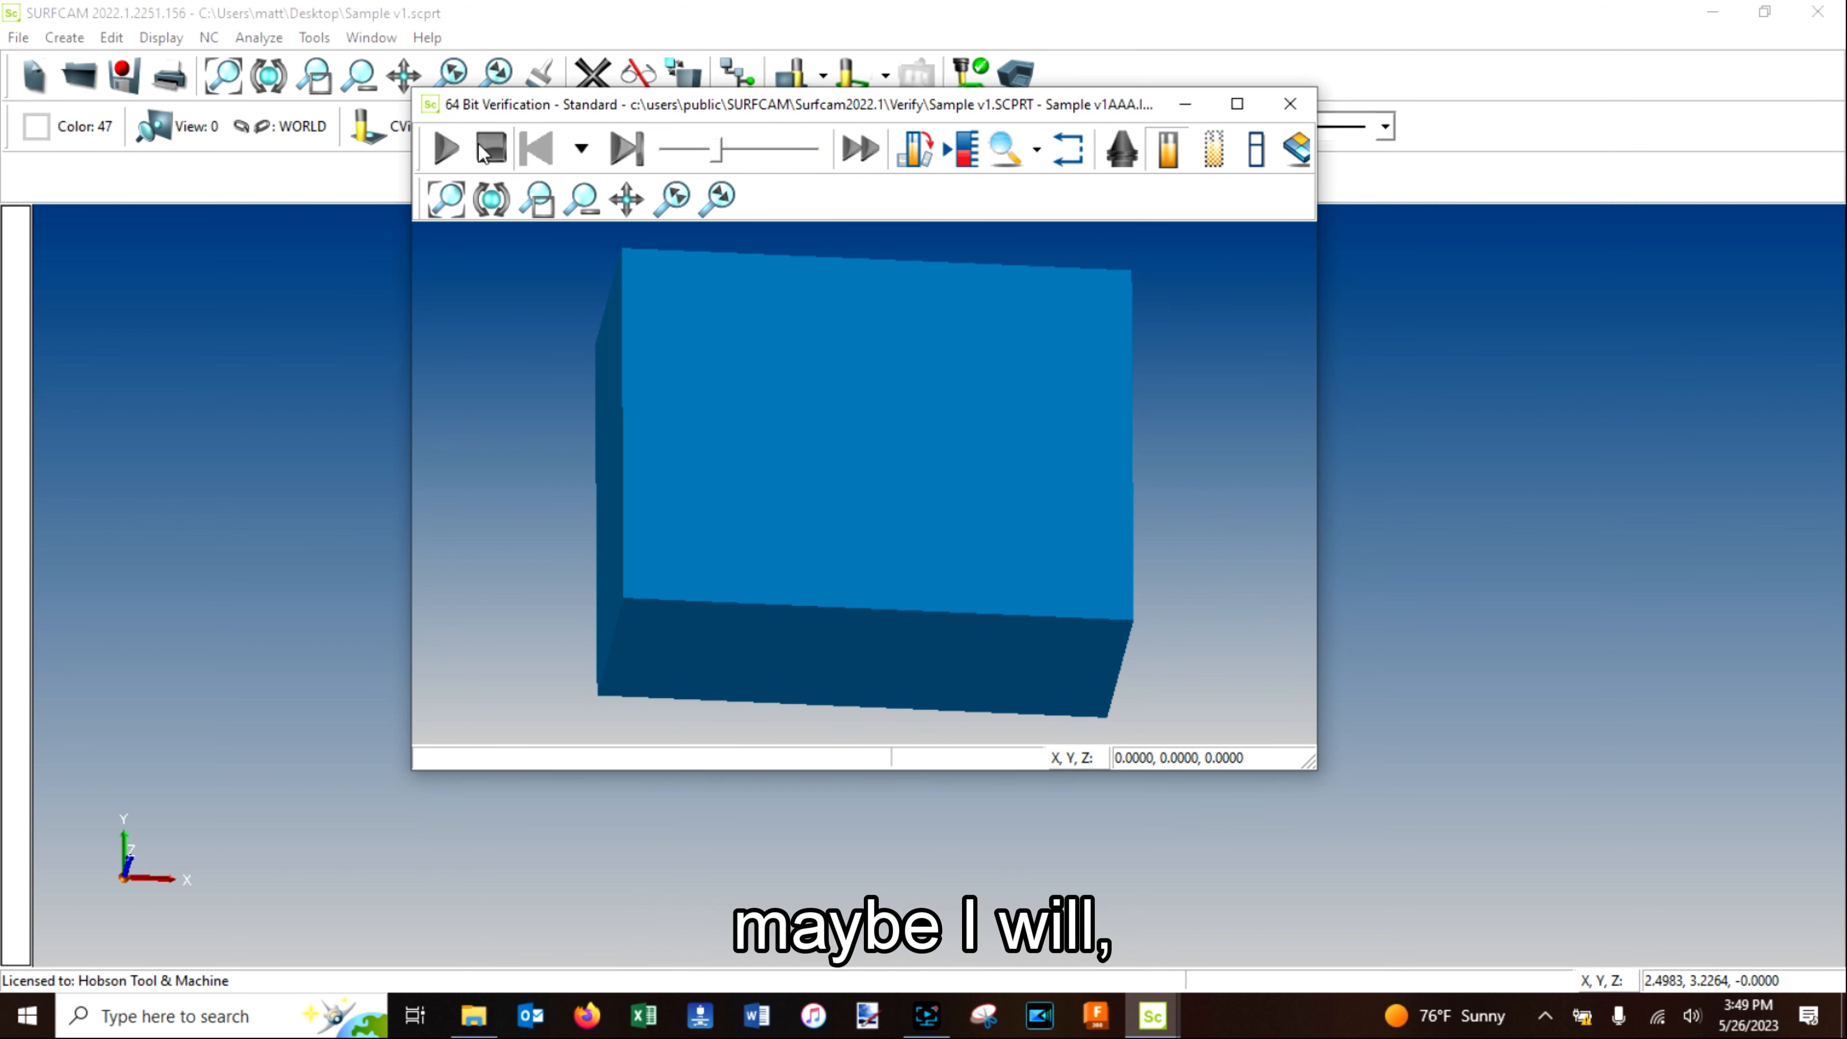
pyautogui.click(445, 149)
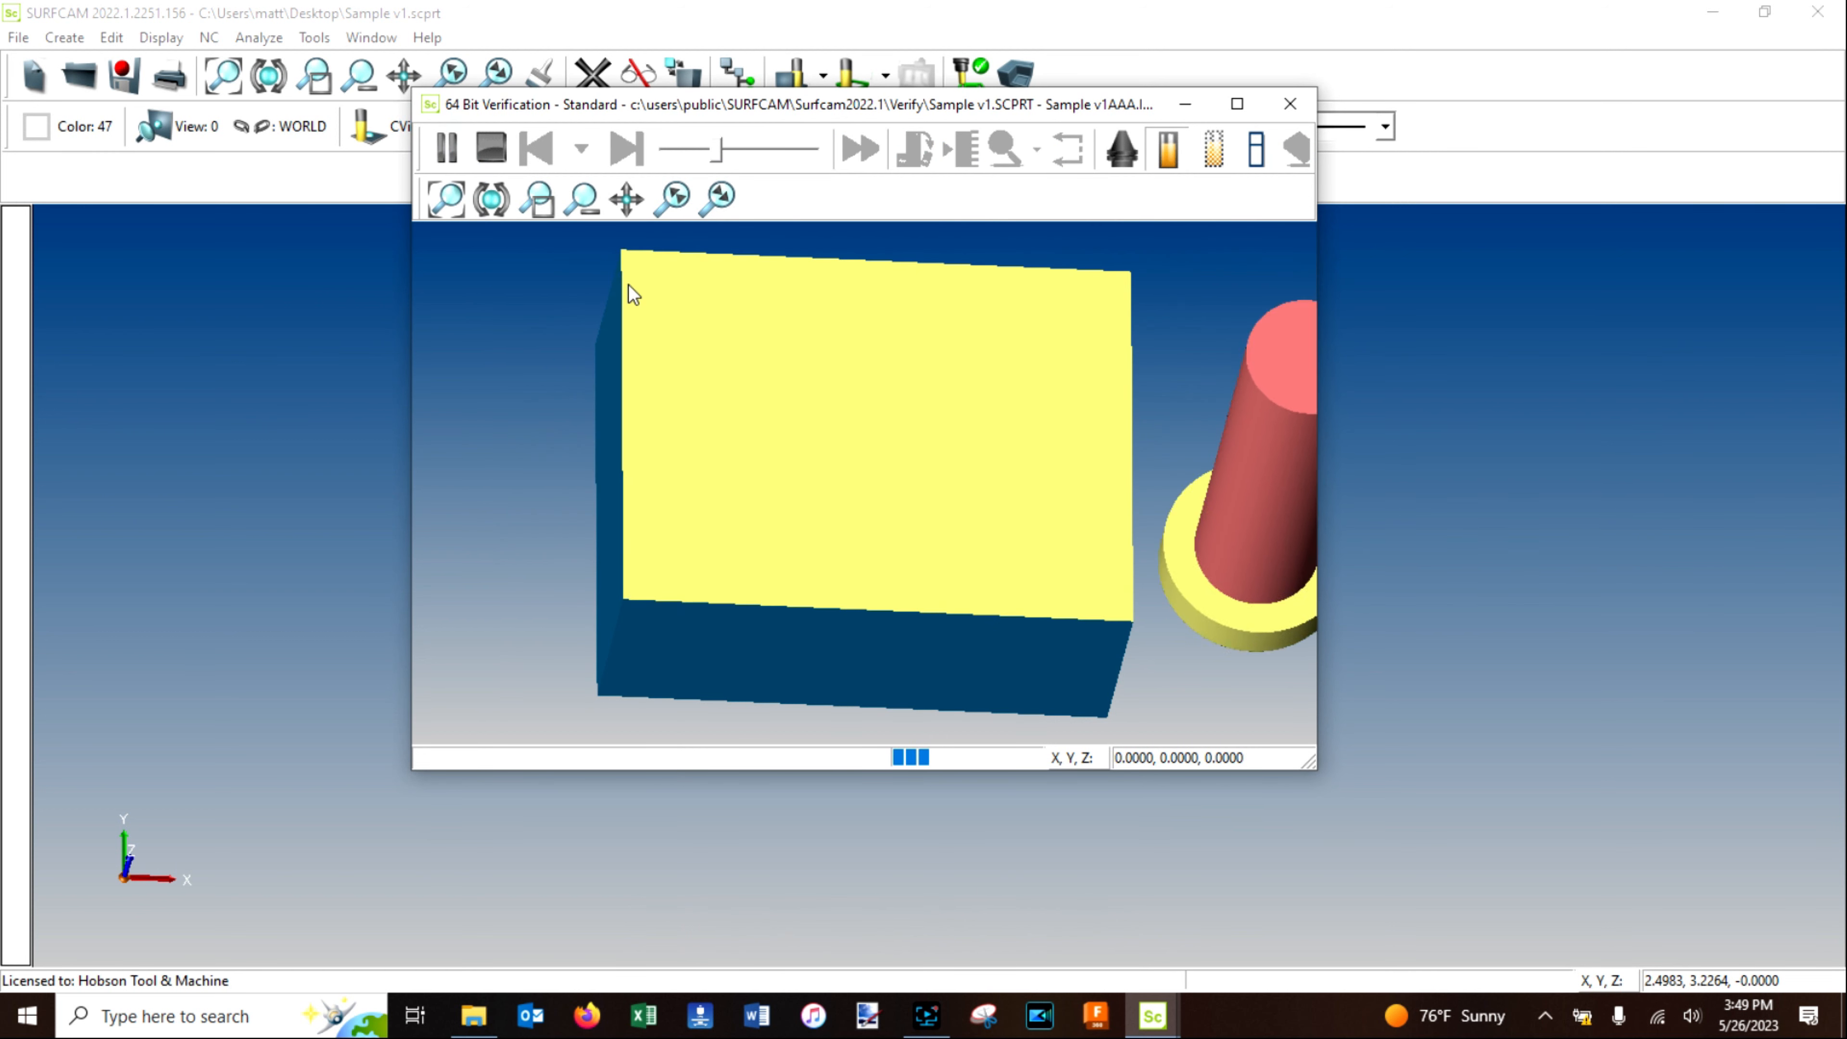
pyautogui.moveTo(893, 512); pyautogui.dragTo(878, 468, button='middle')
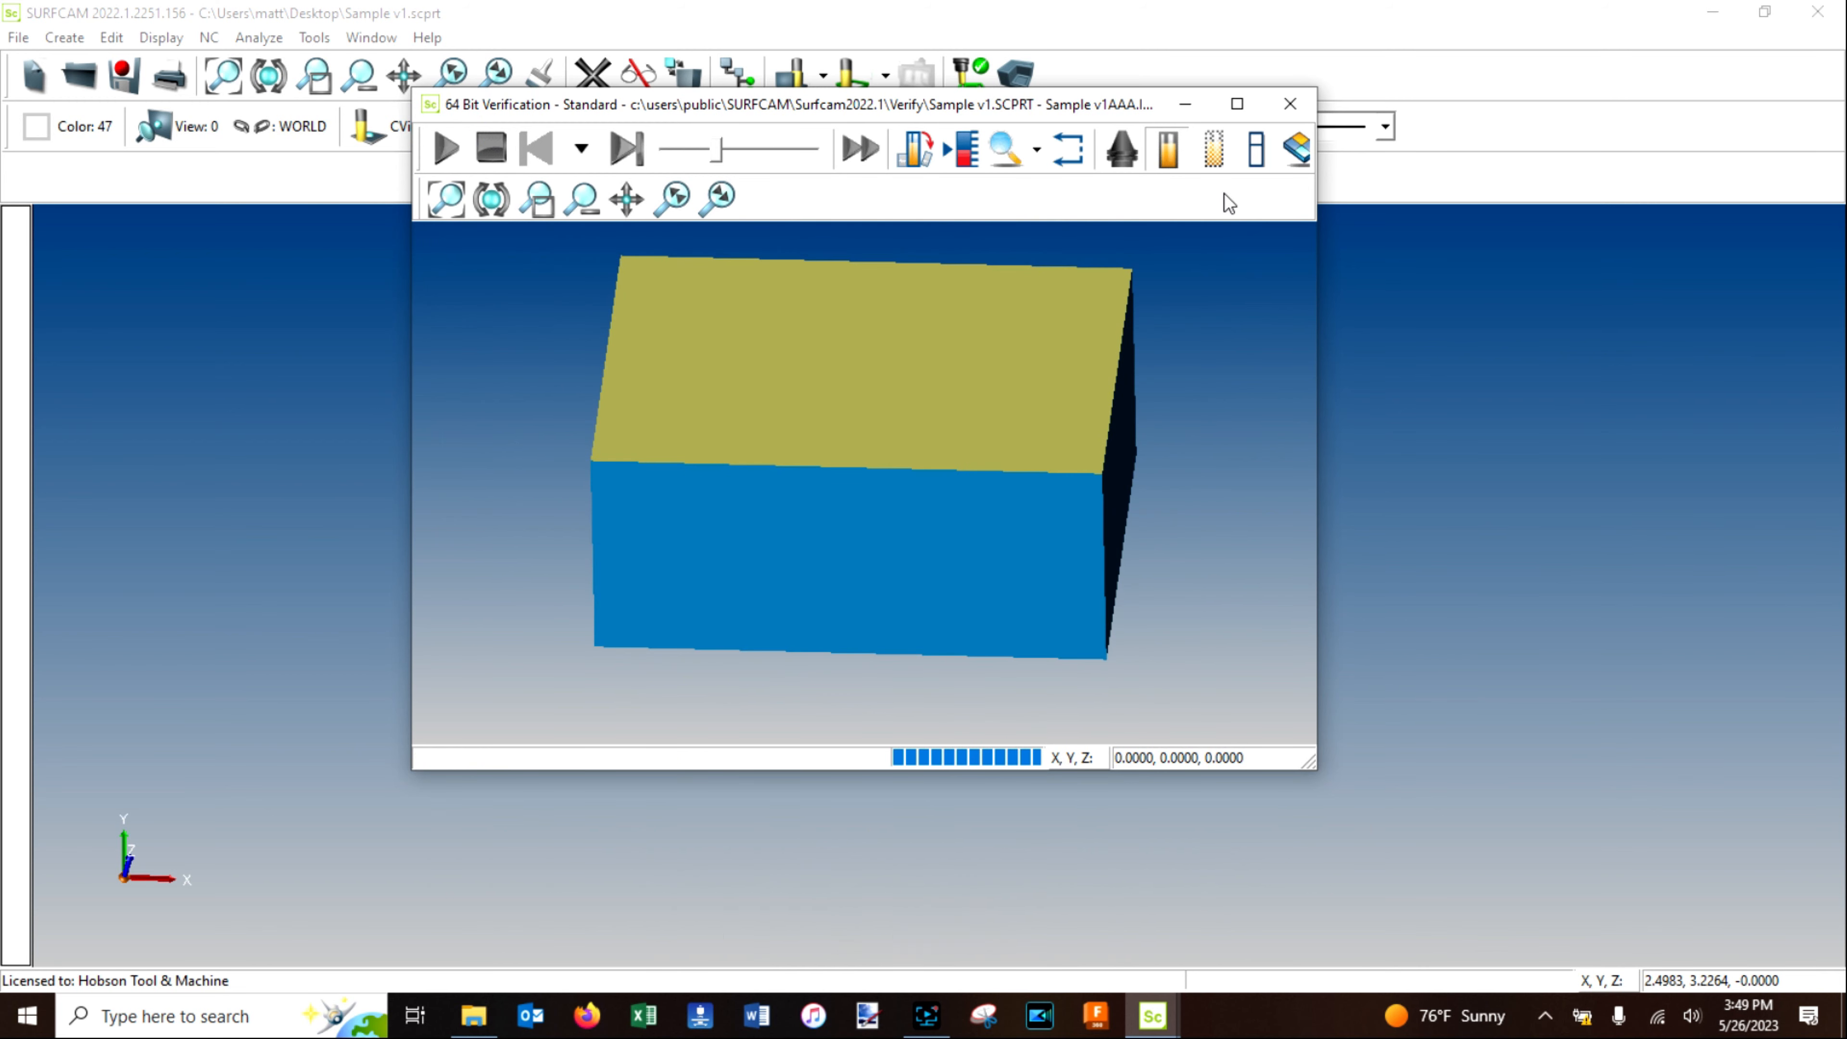
pyautogui.click(1293, 107)
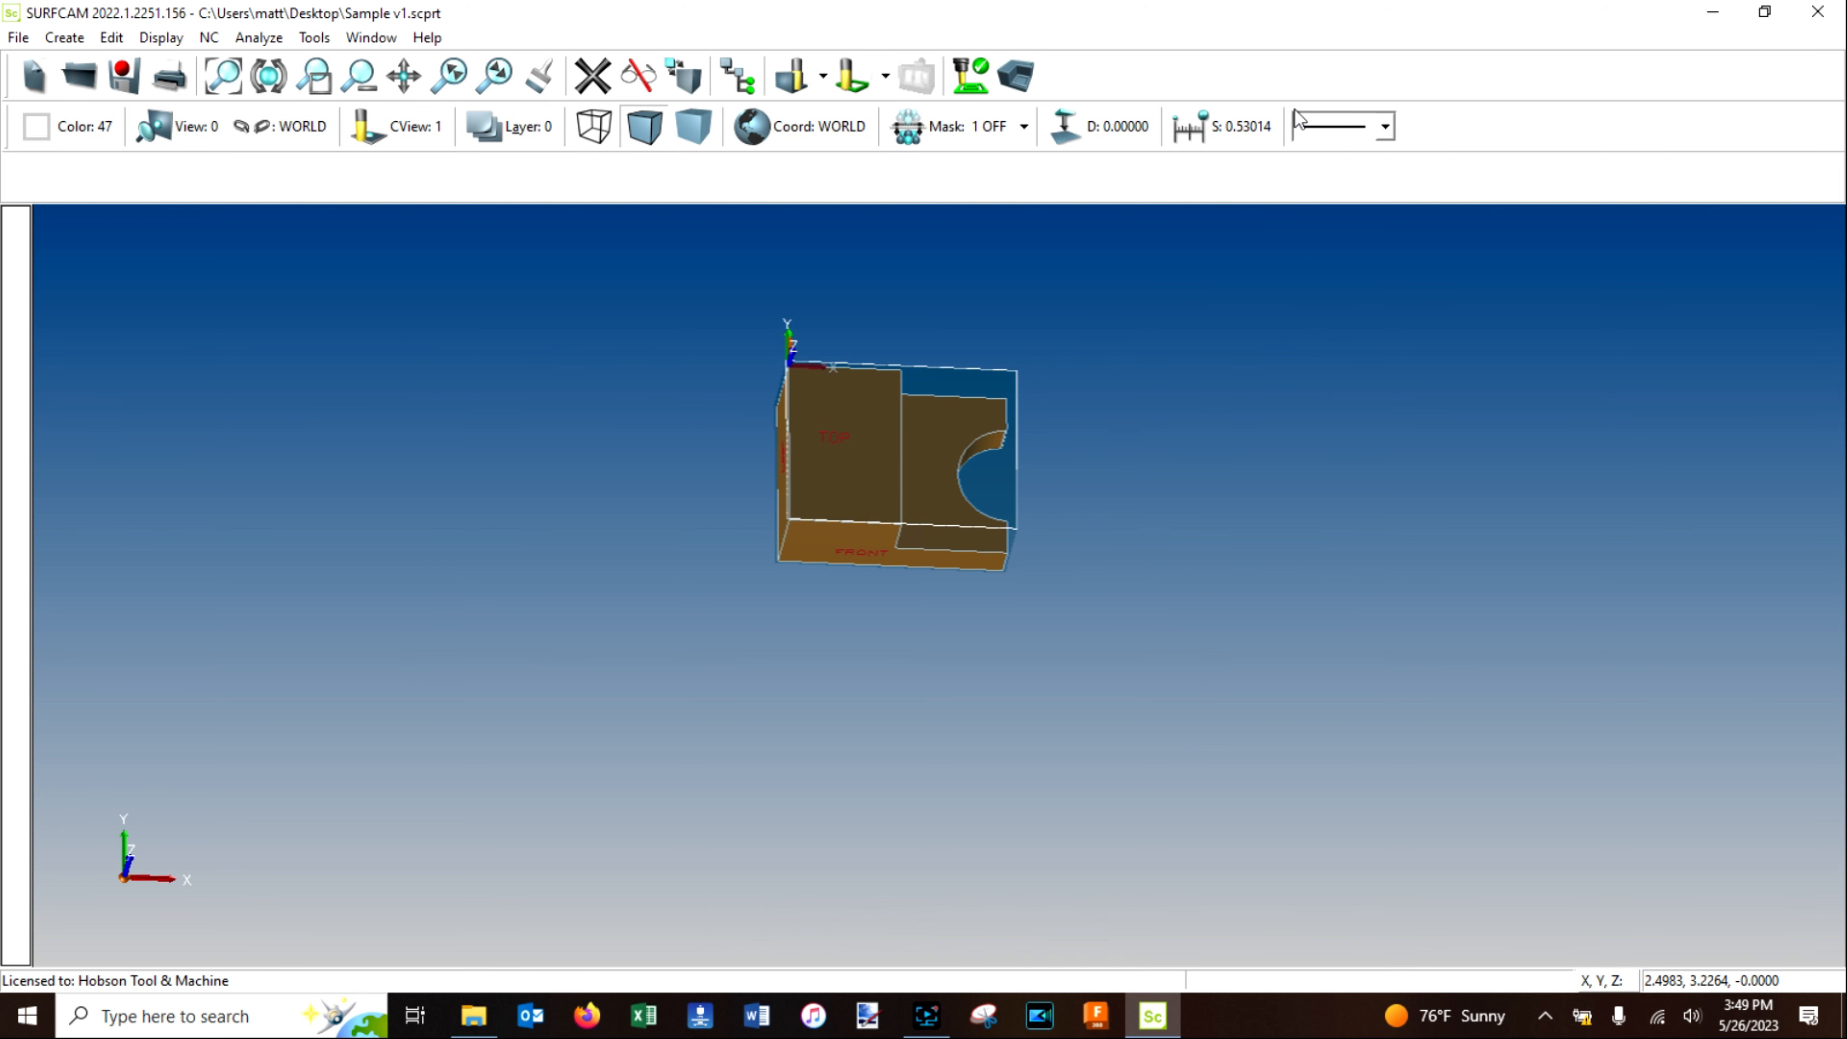
# Measure the length of the lower step's front upper edge, from the inner corner to the outer corner.
pyautogui.moveTo(1192, 368); pyautogui.dragTo(1163, 189, button='middle')
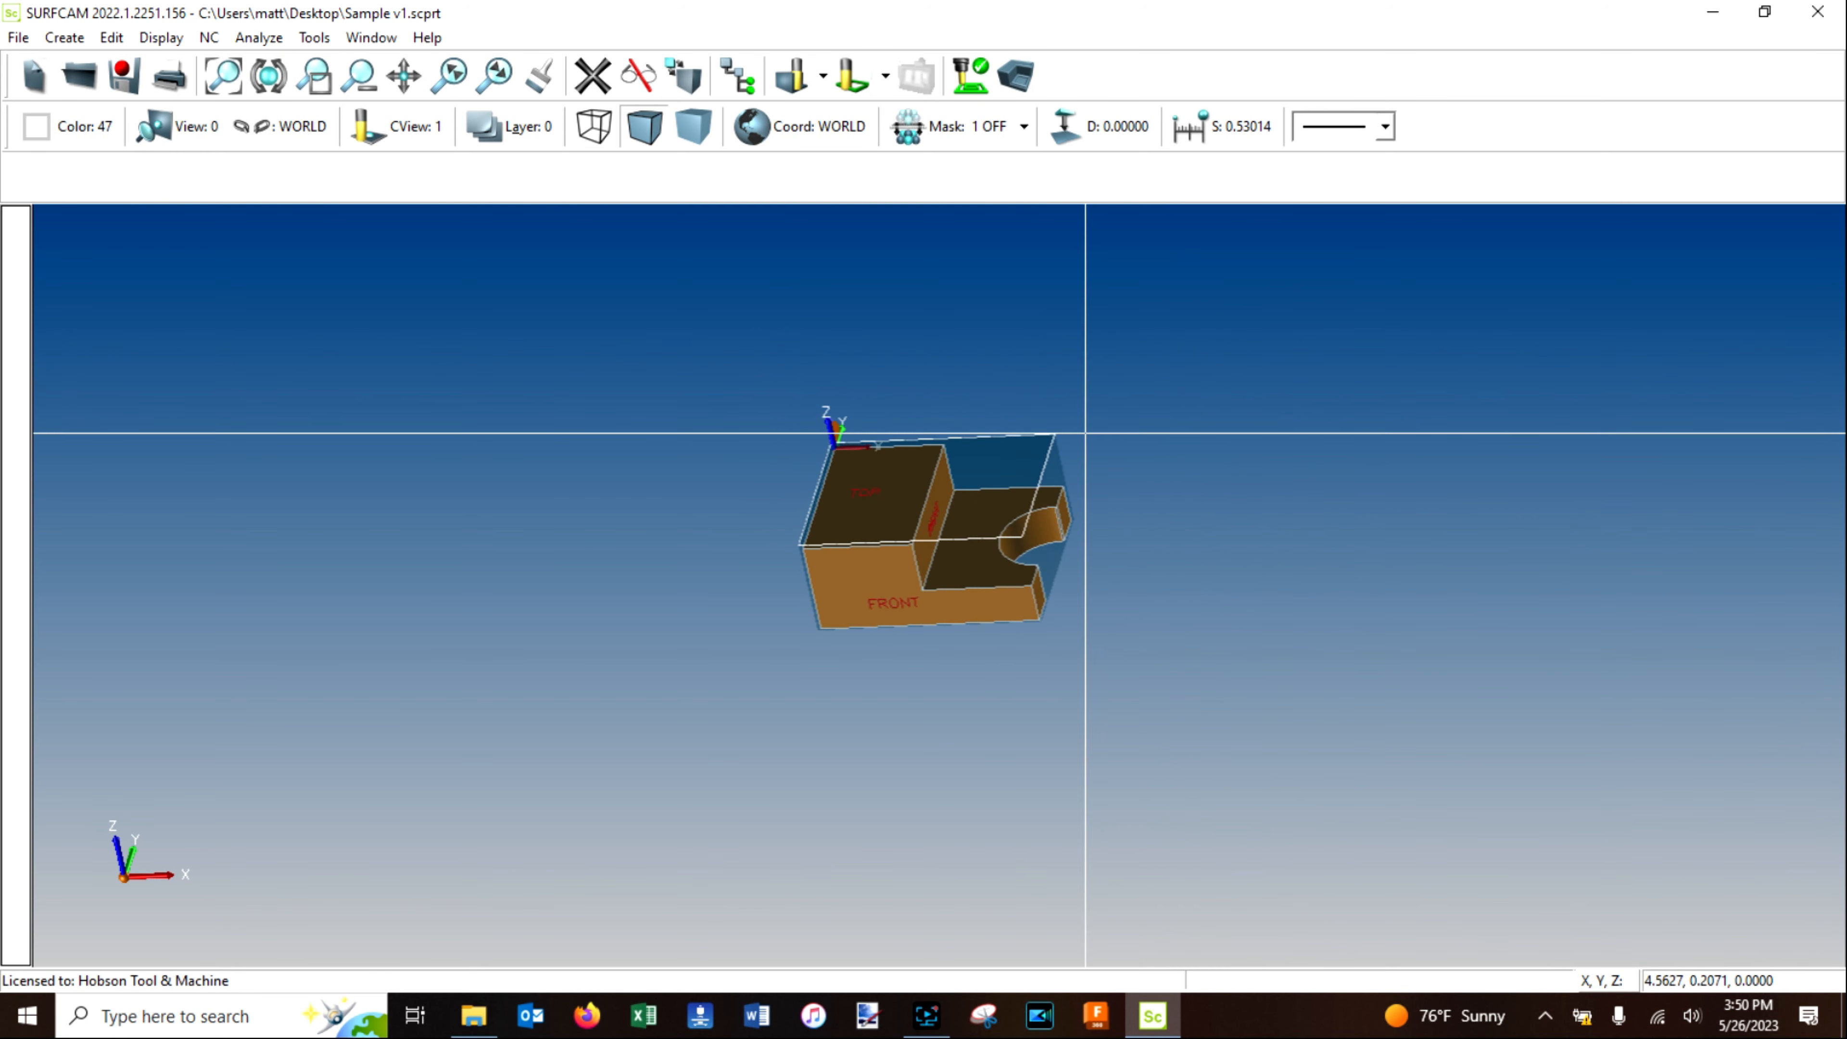
pyautogui.scroll(5, 988, 466)
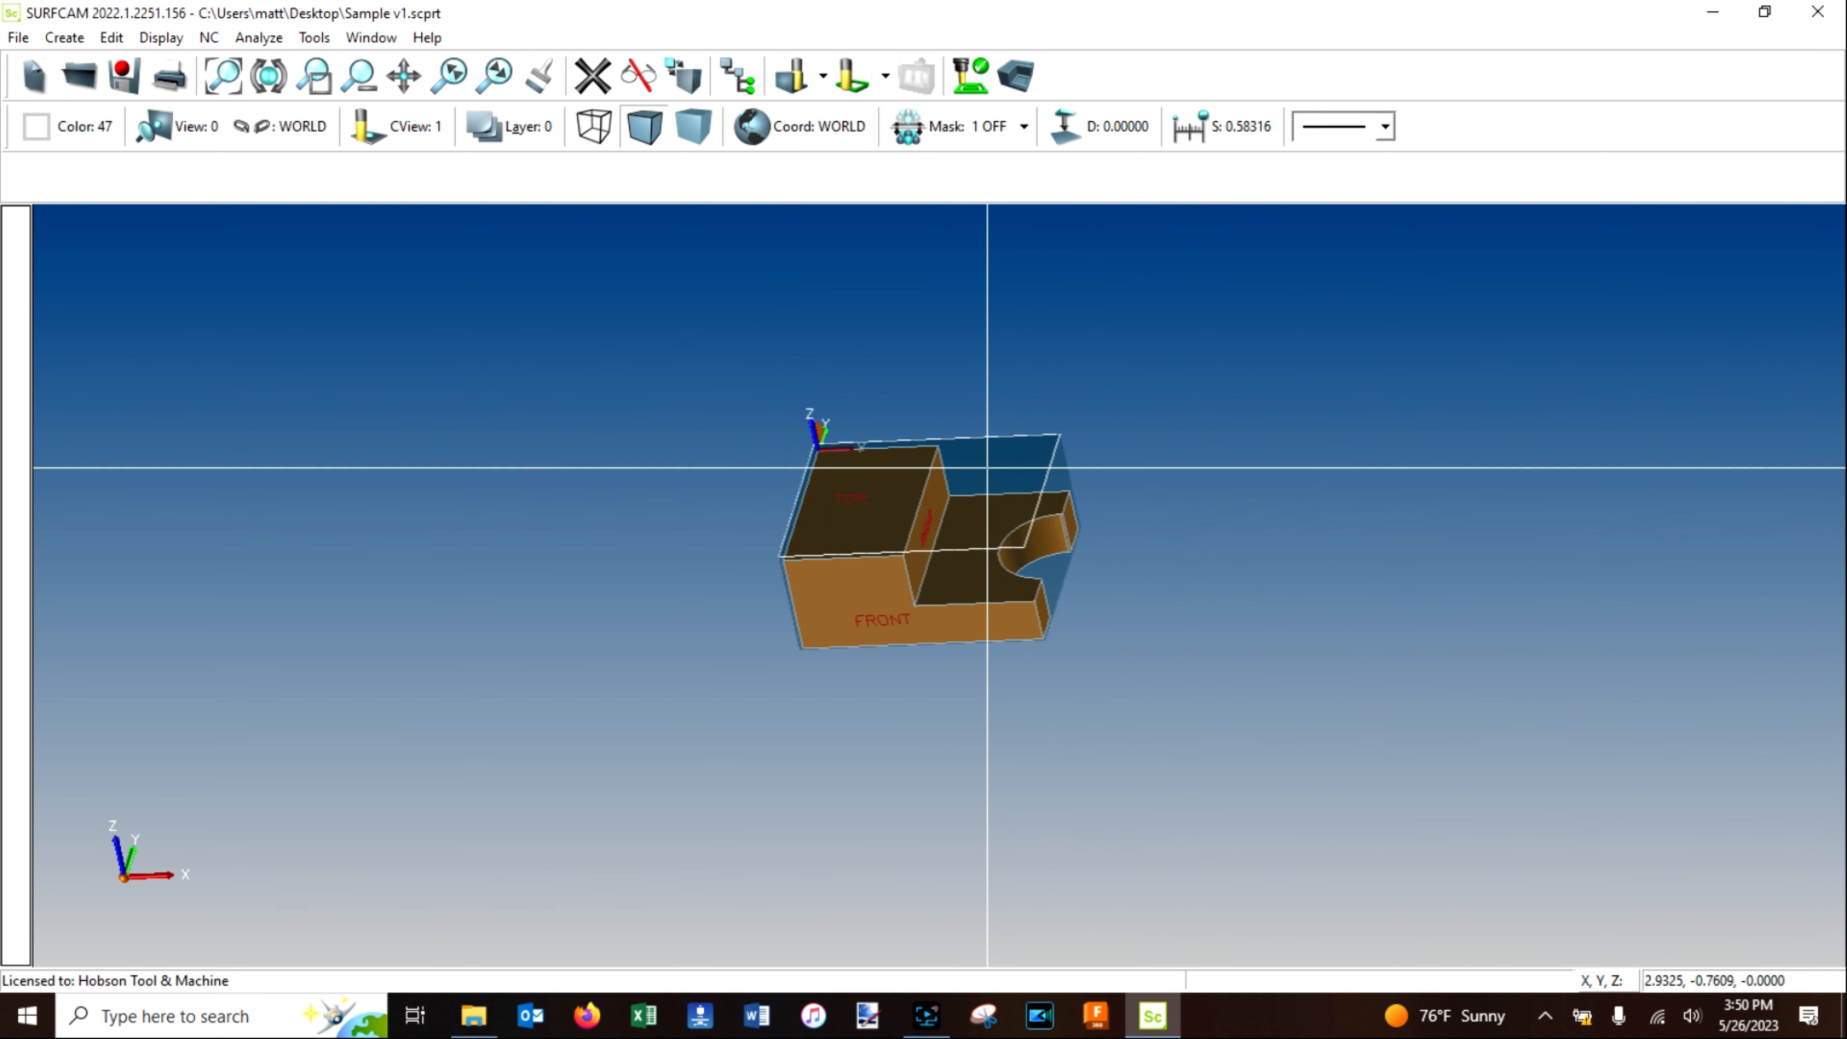
pyautogui.moveTo(930, 543)
pyautogui.mouseDown(button='middle')
pyautogui.moveTo(940, 565)
pyautogui.moveTo(923, 568)
pyautogui.mouseUp(button='middle')
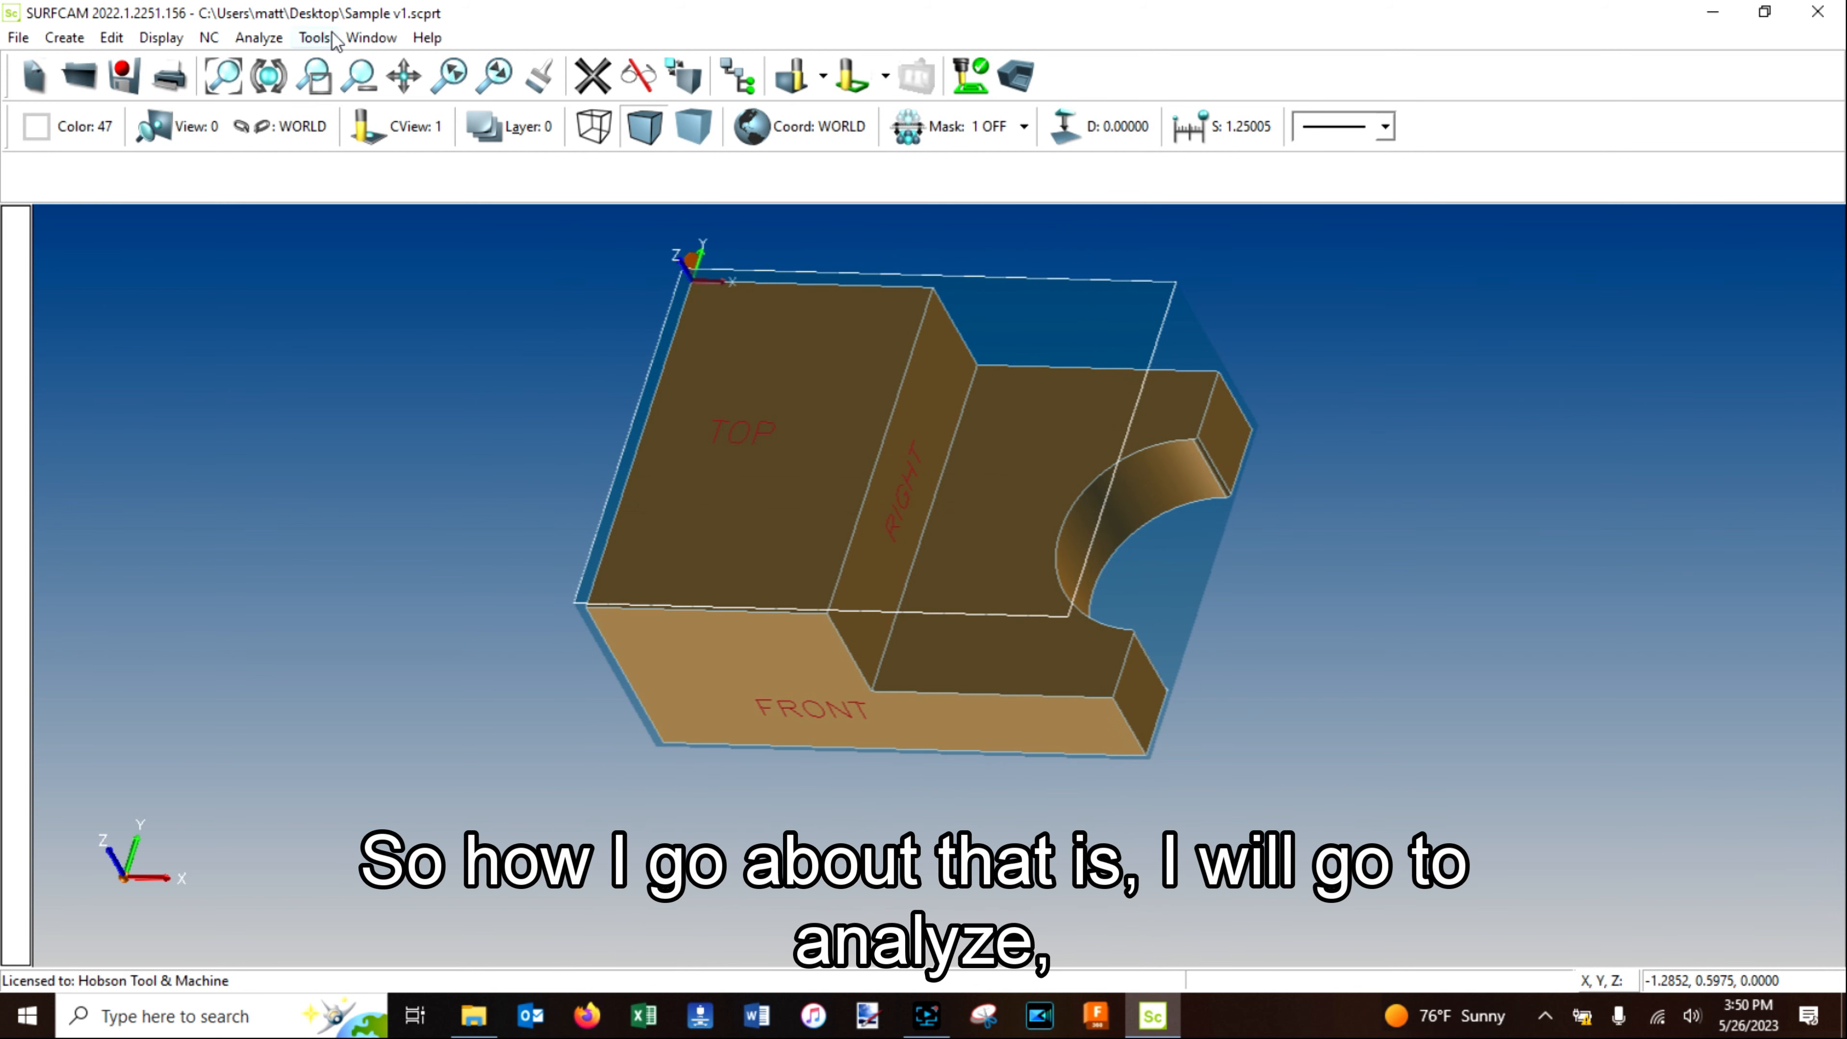
pyautogui.click(260, 38)
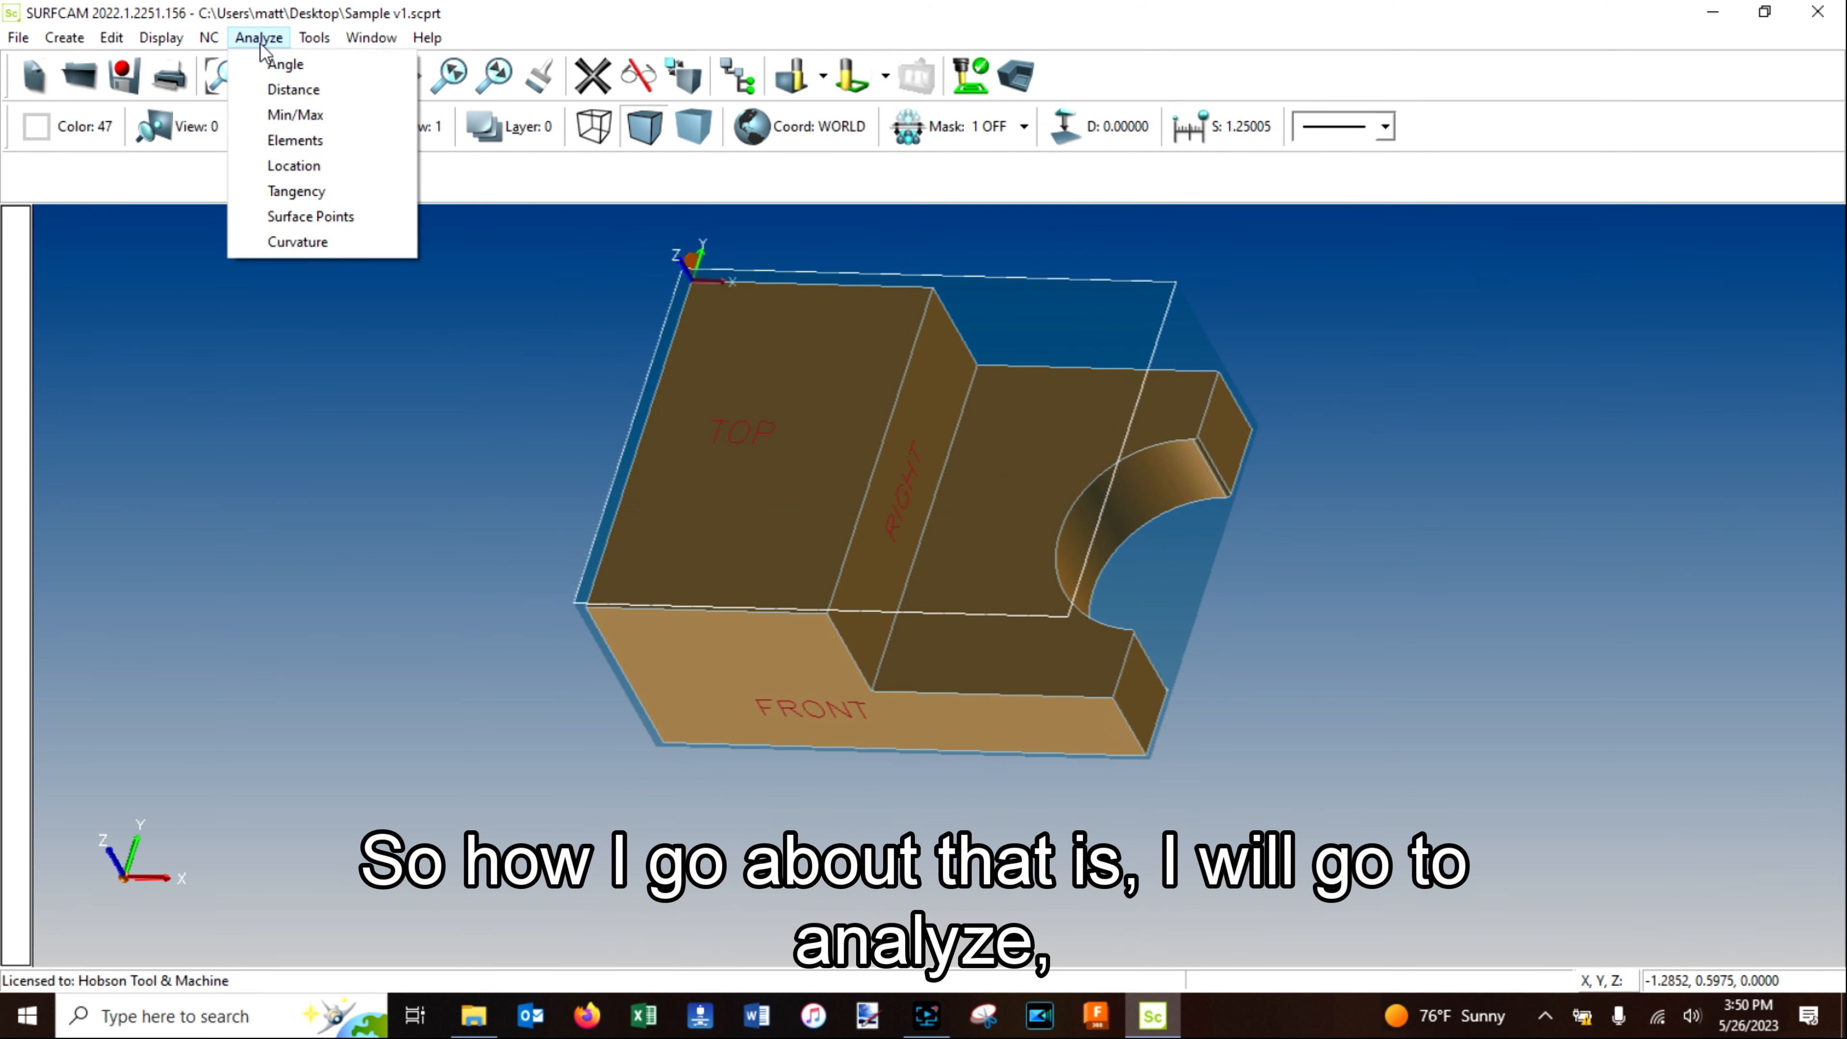
pyautogui.click(287, 89)
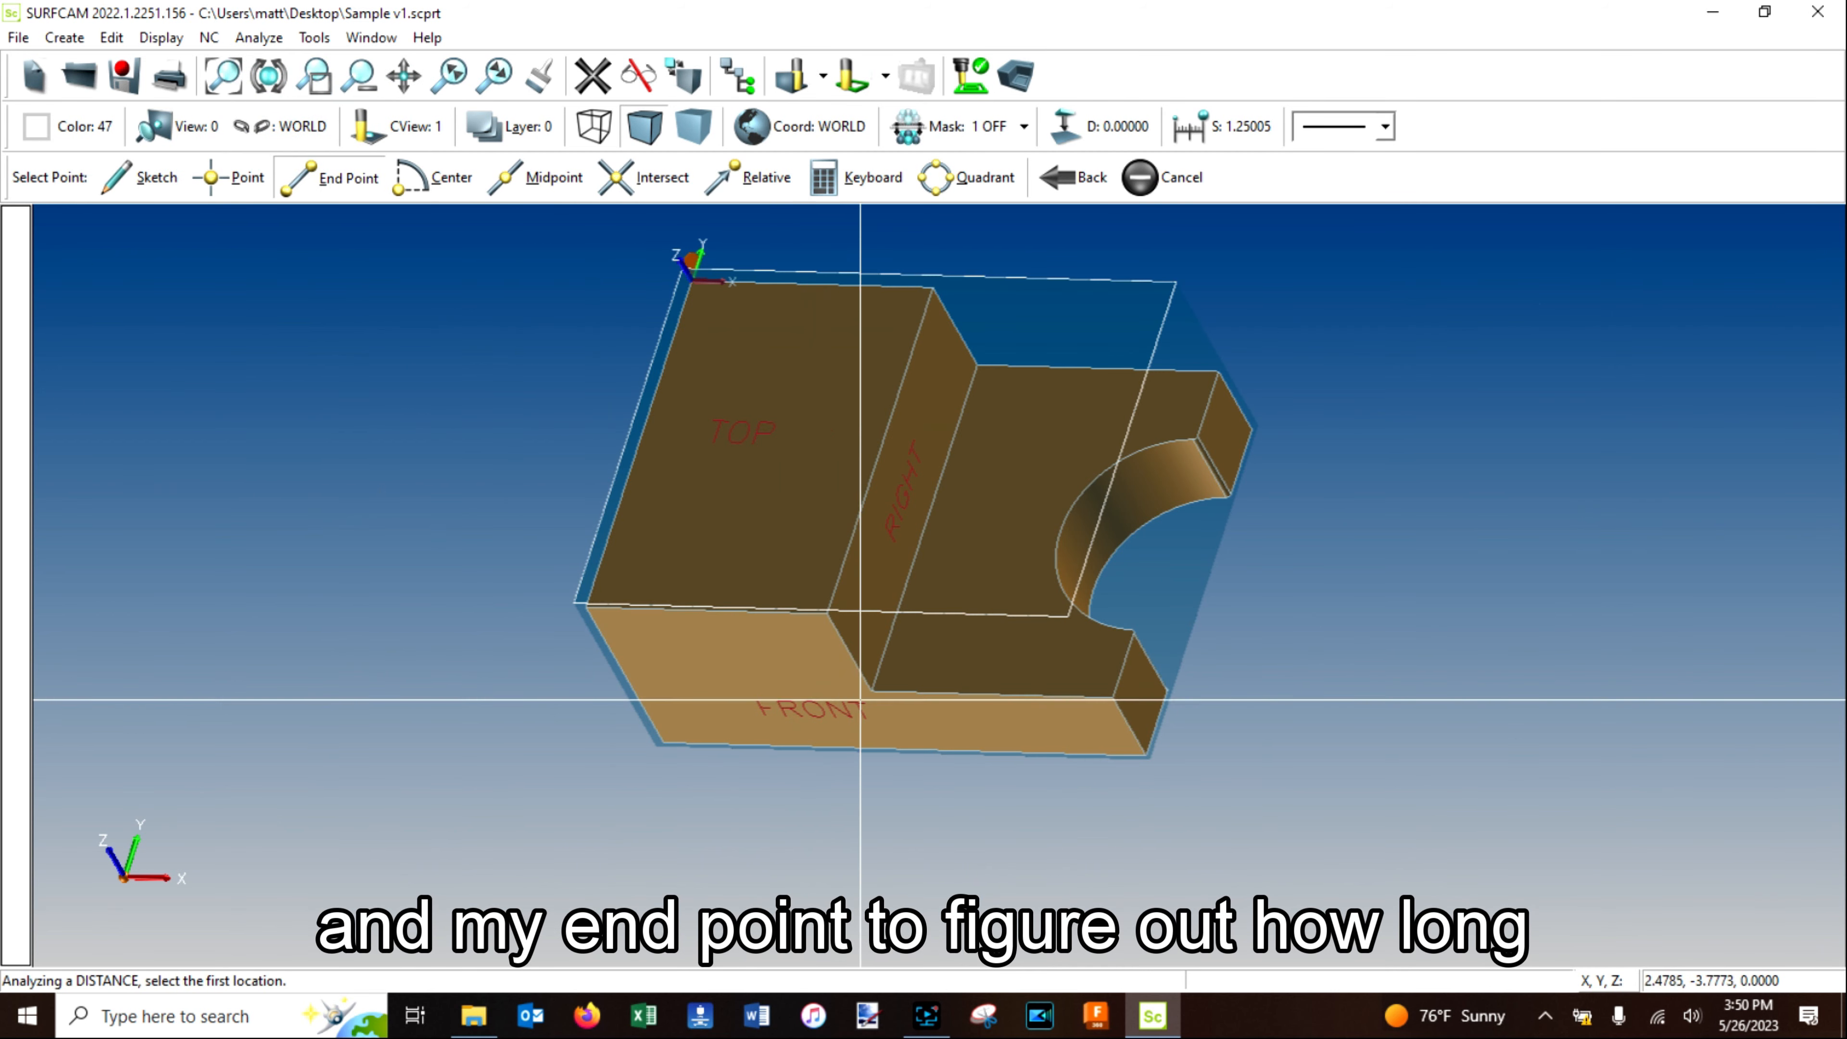
pyautogui.click(895, 690)
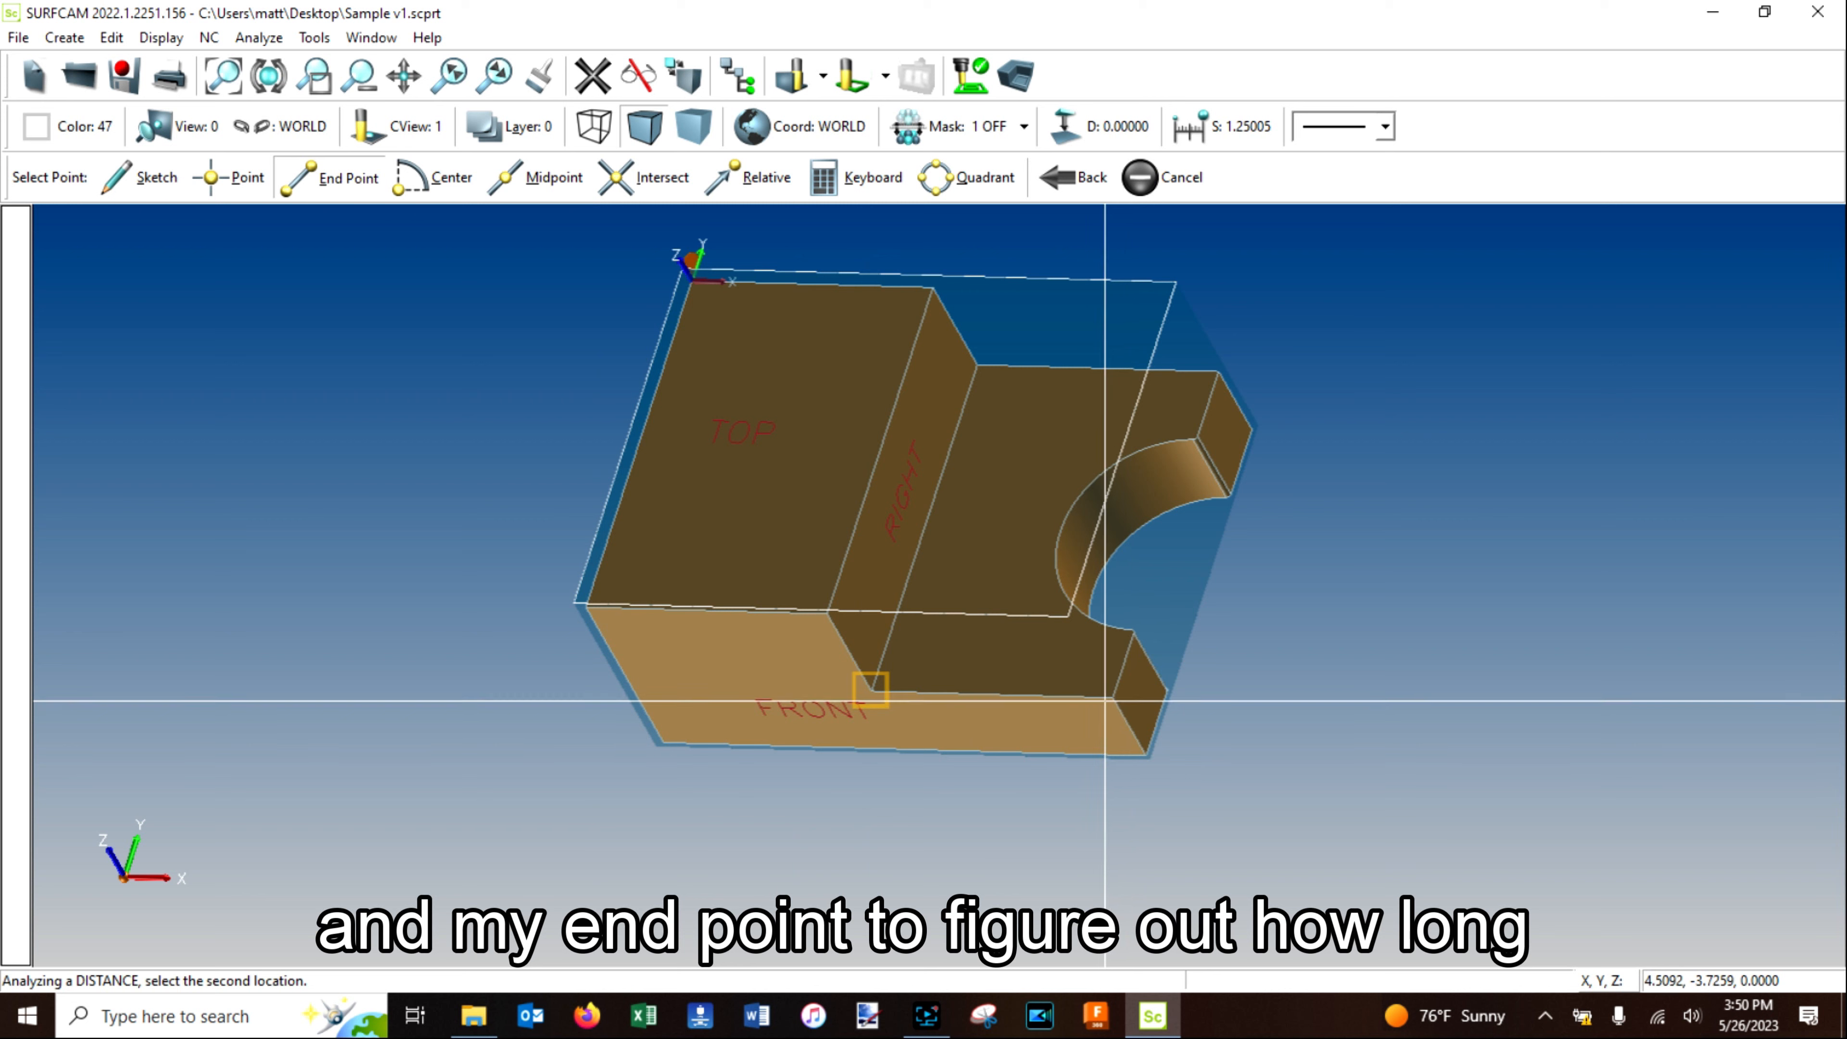
pyautogui.click(1083, 682)
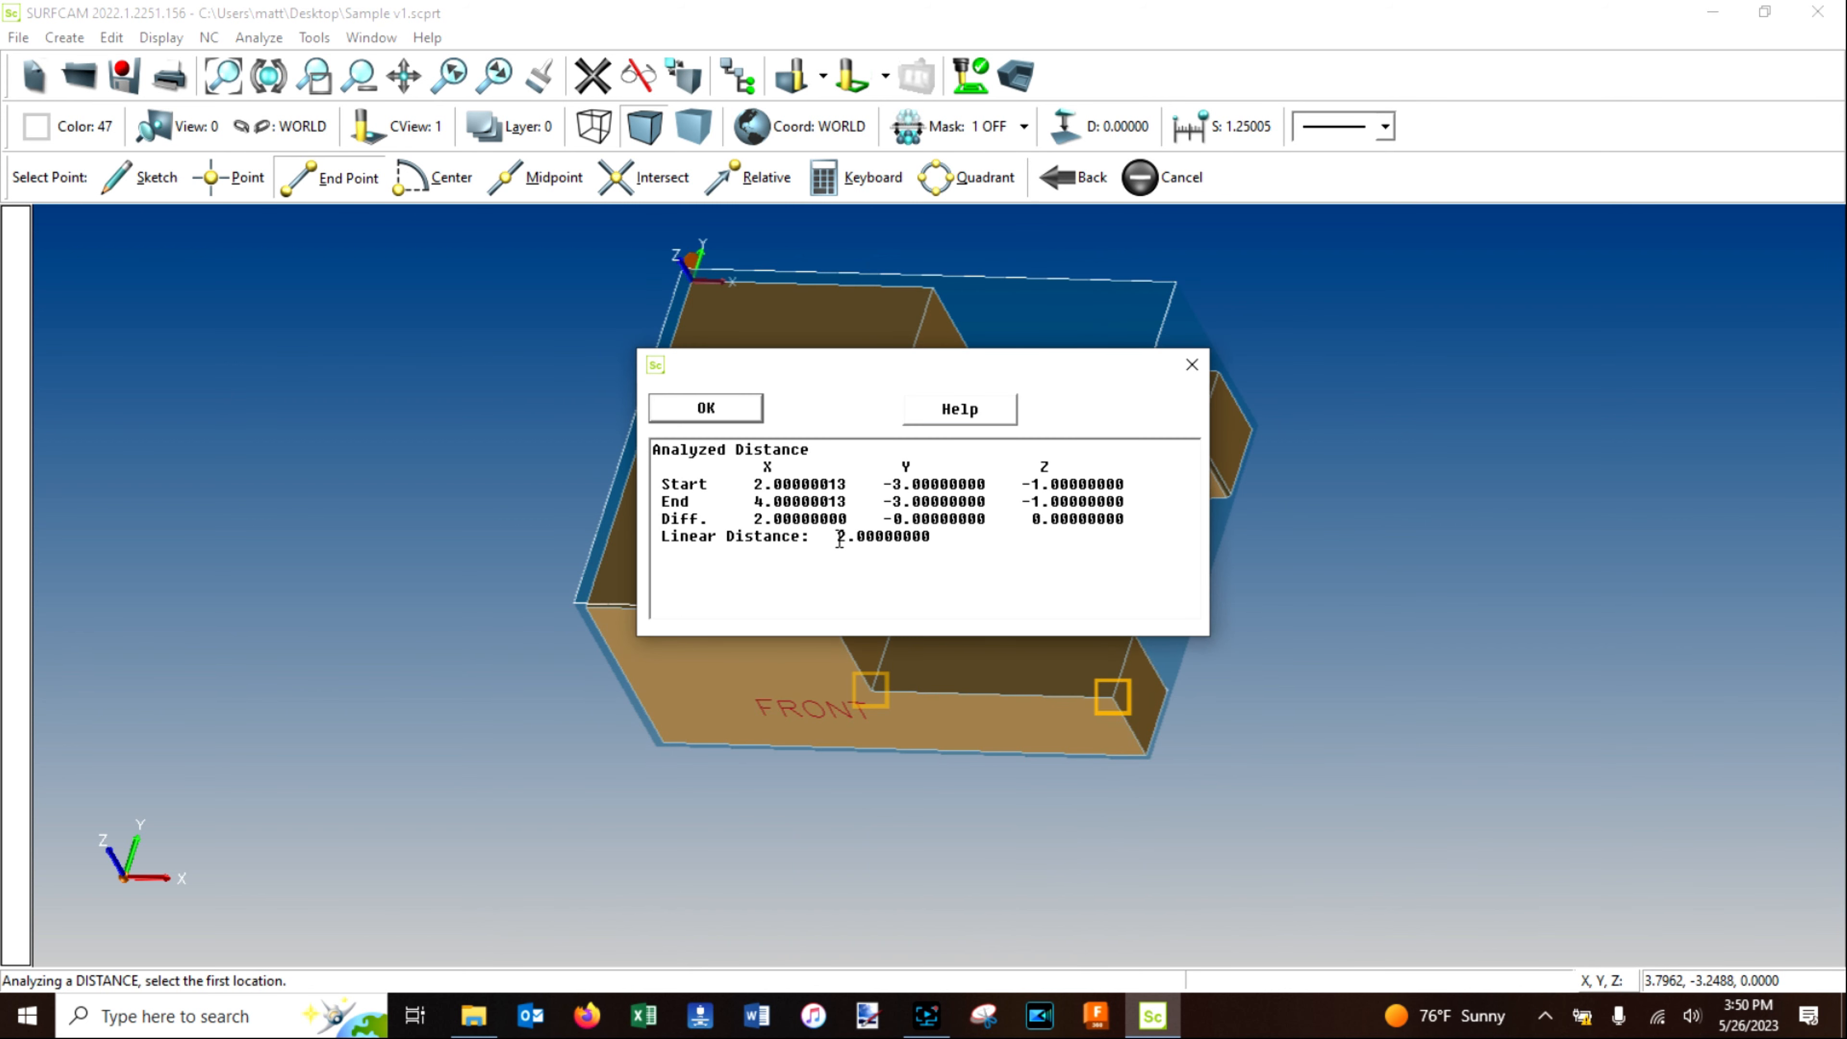
pyautogui.click(706, 408)
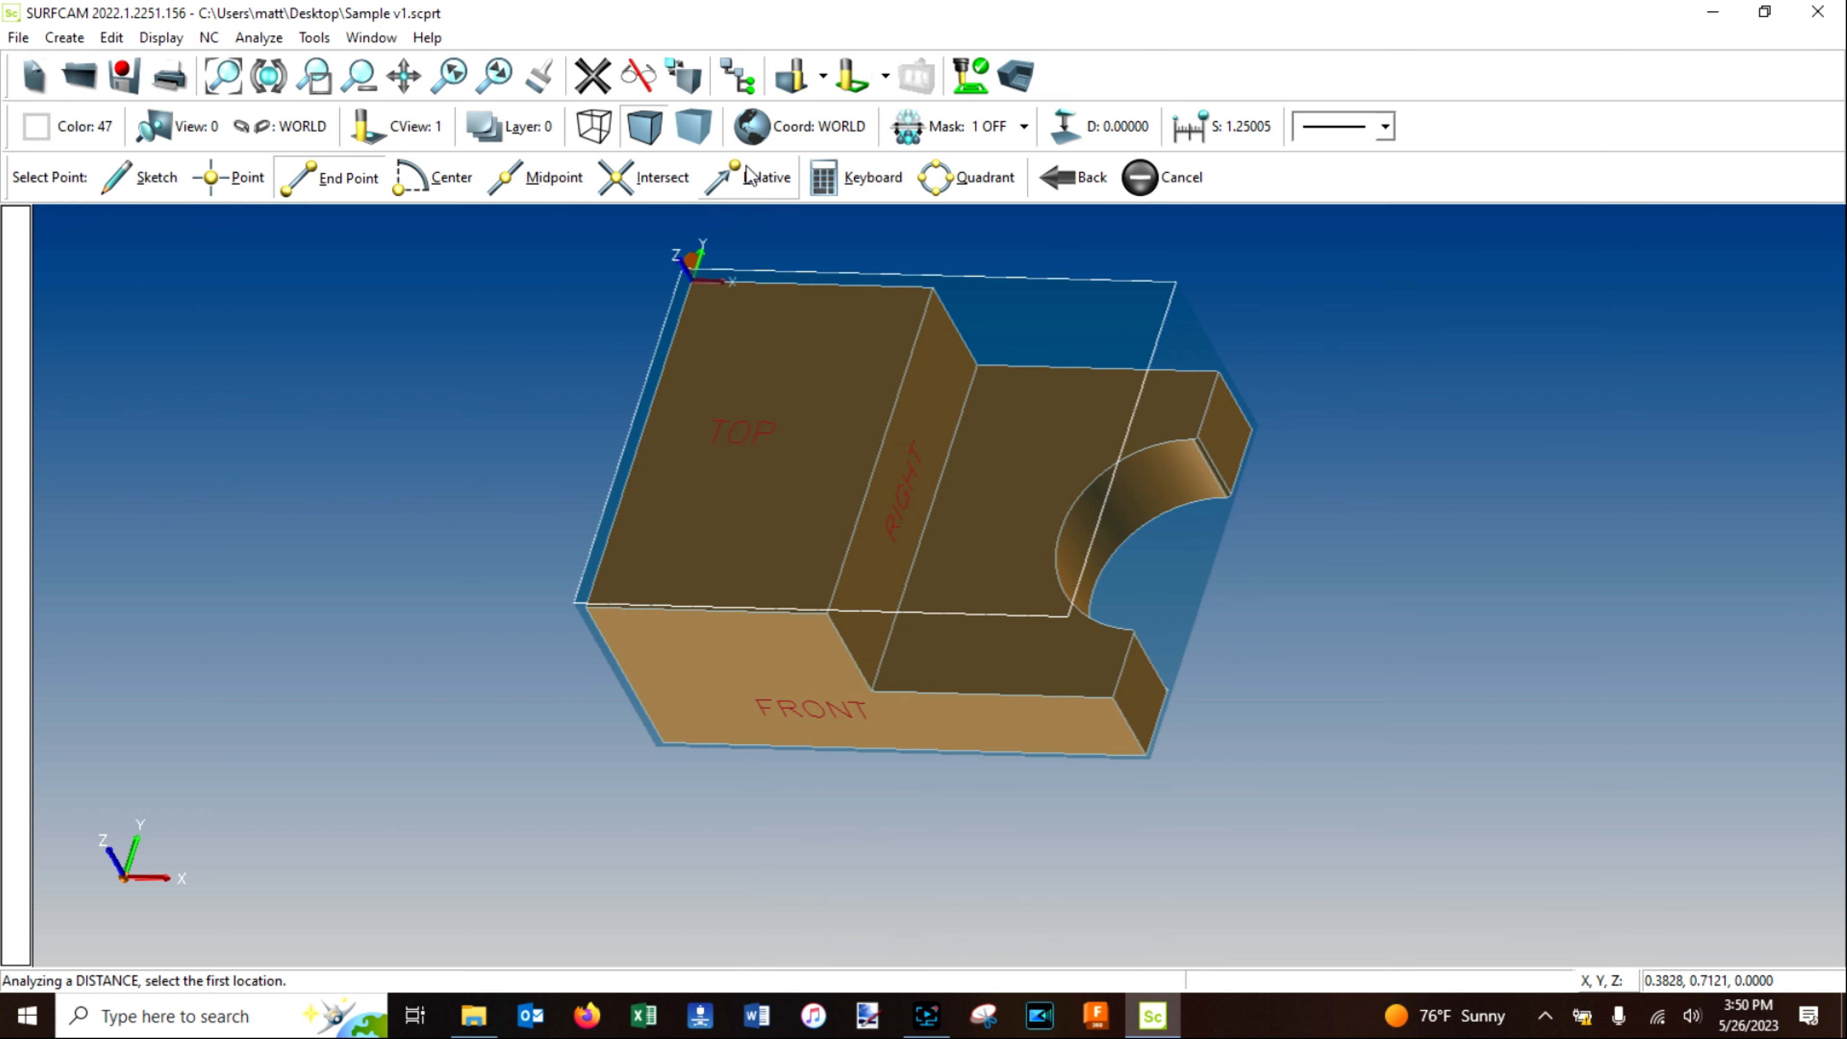
# Create an offset copy of the raised block's top edge beside the step, 2.0 inches outward over the lower step.
pyautogui.click(682, 79)
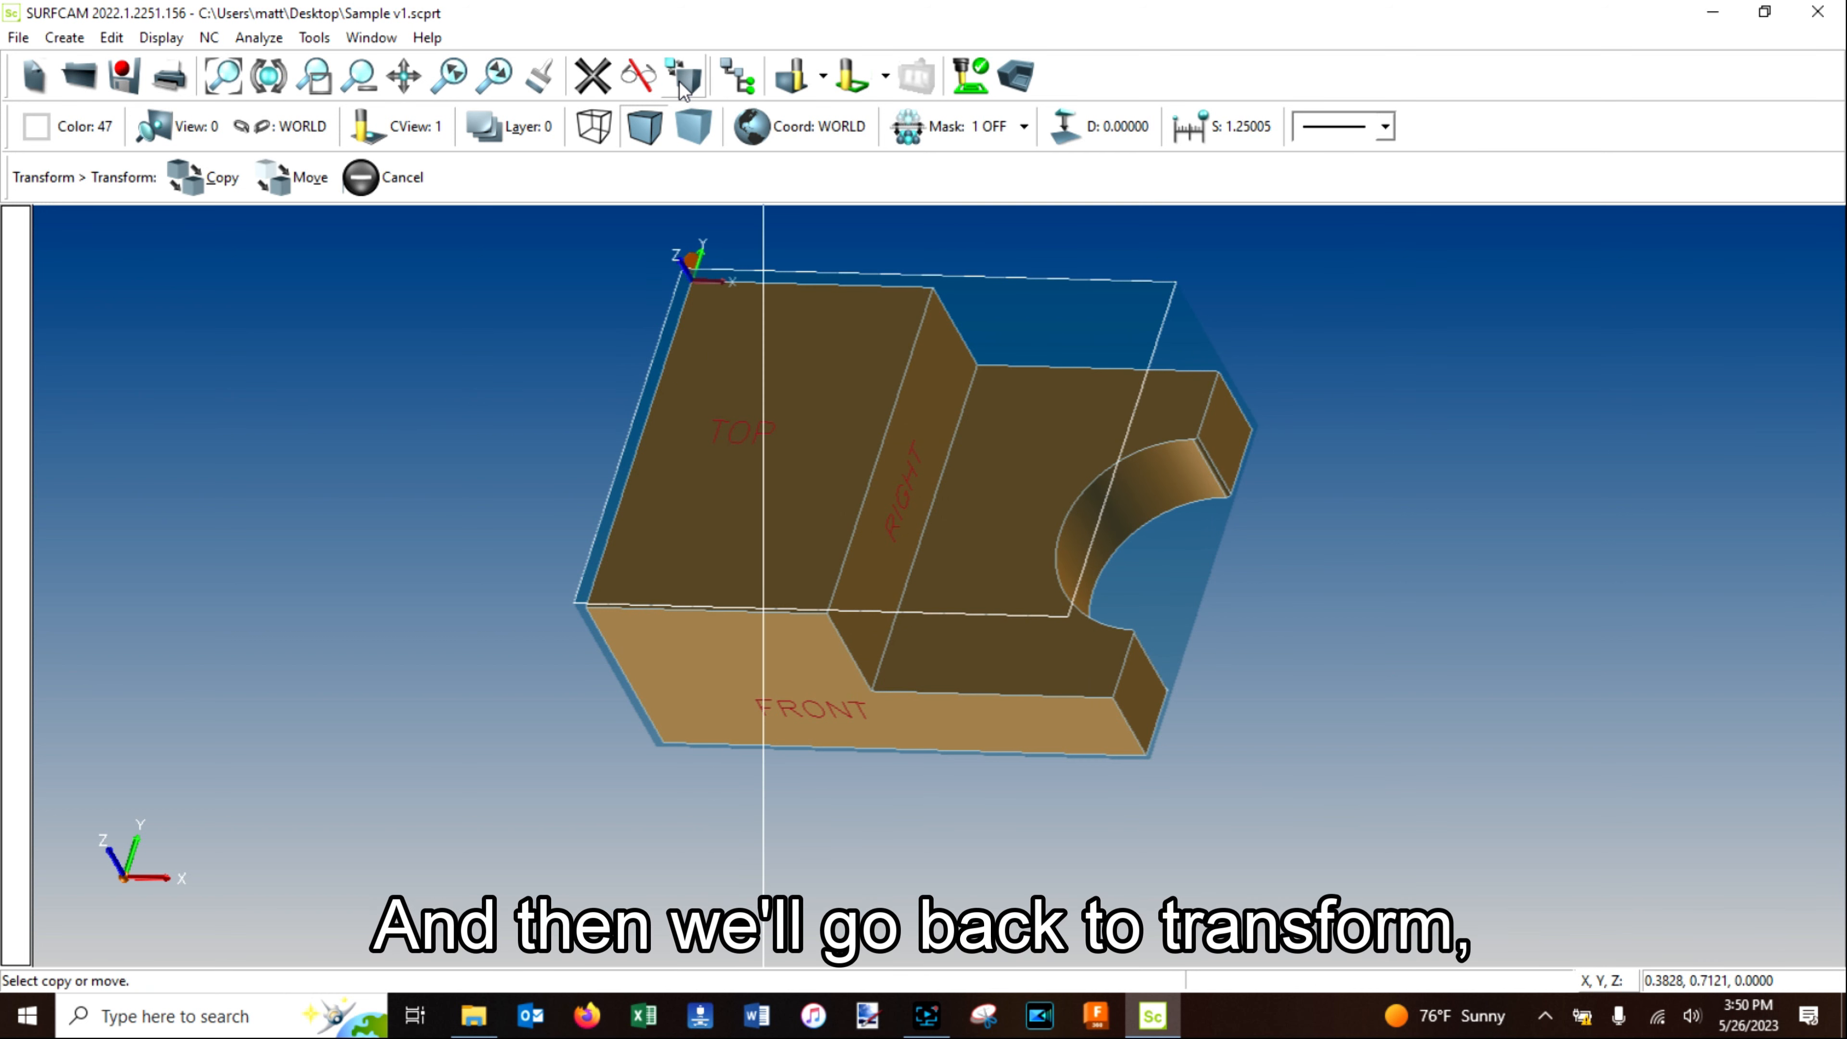
pyautogui.click(187, 182)
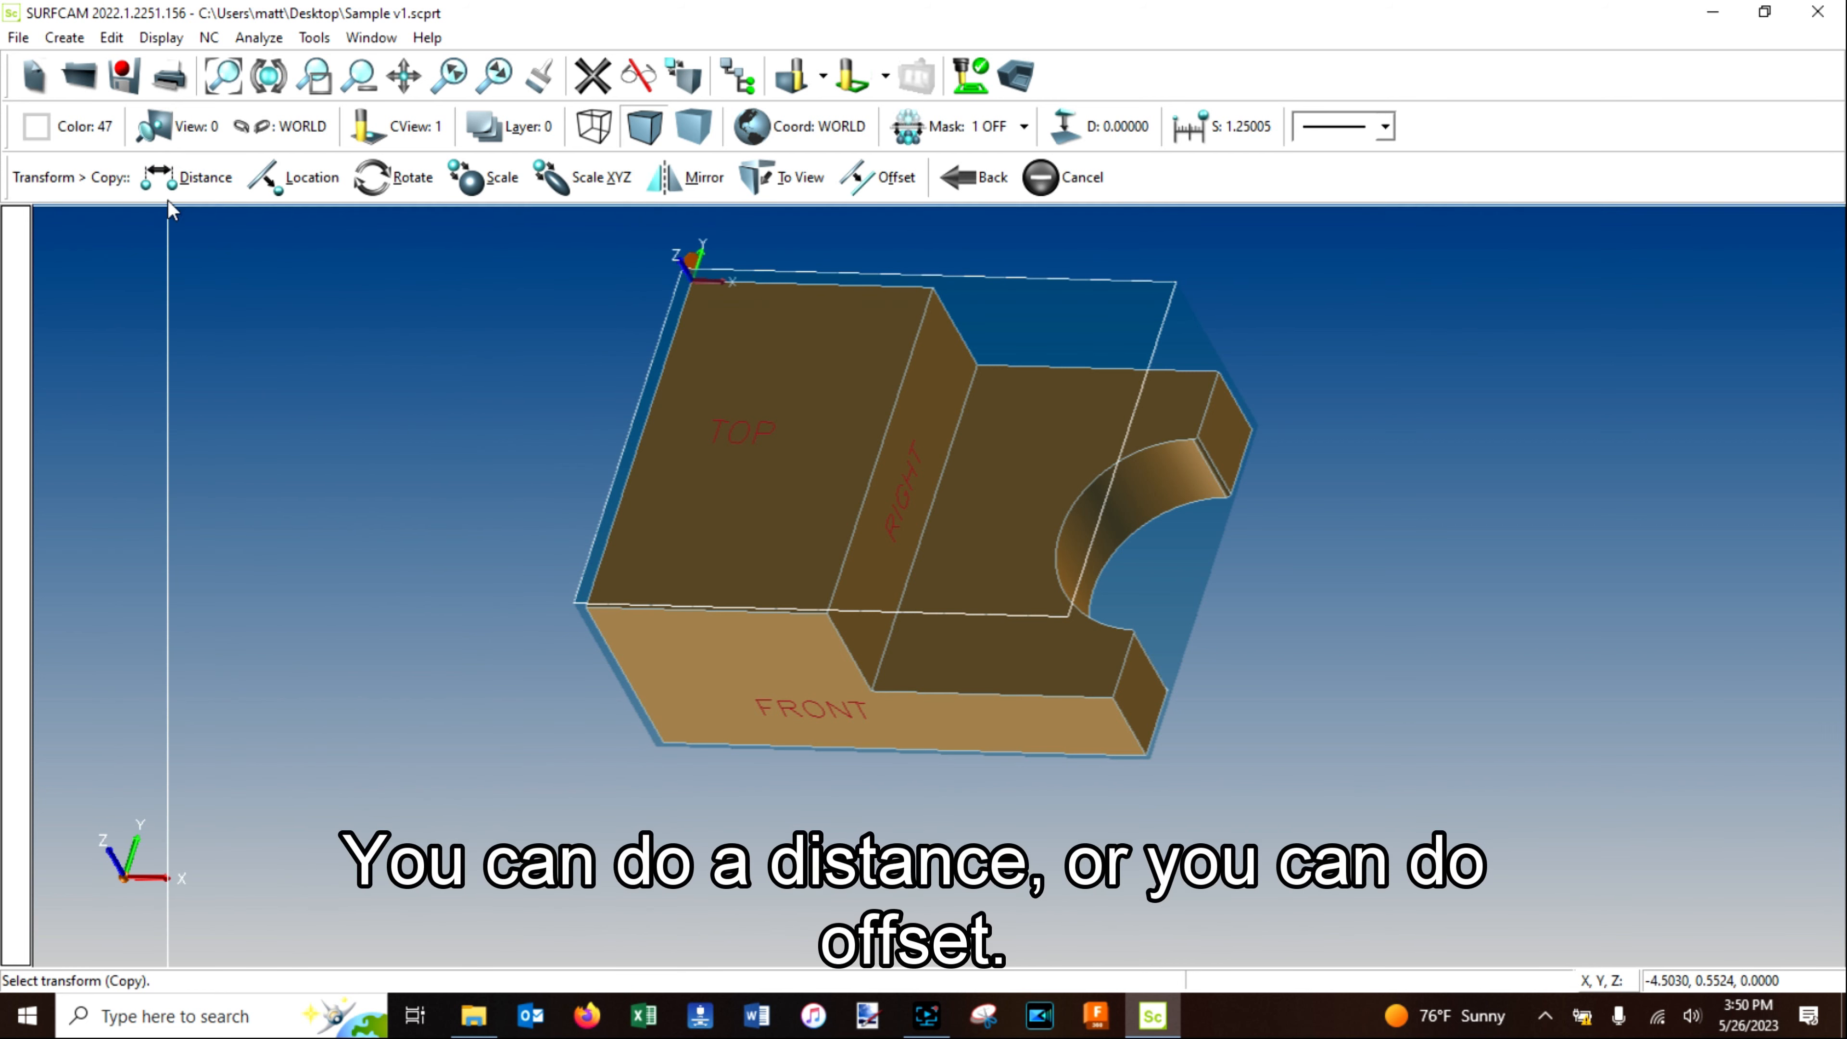
pyautogui.click(878, 179)
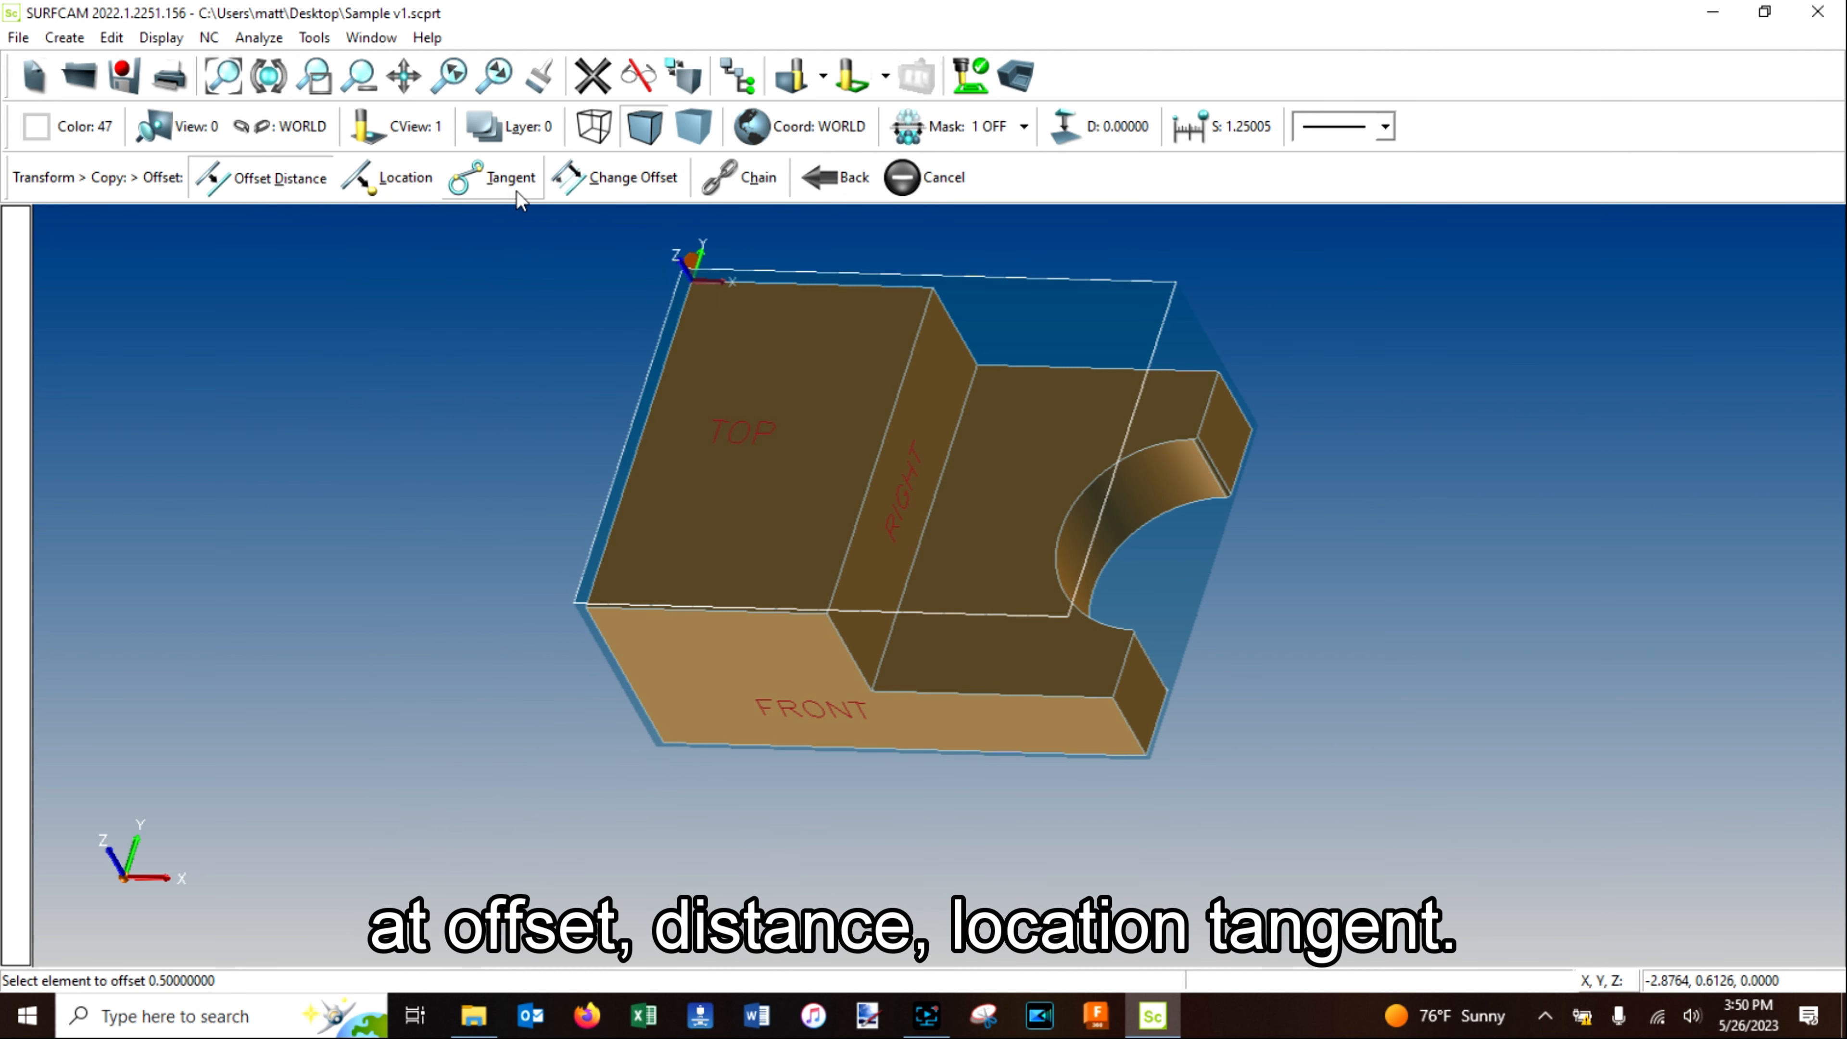
pyautogui.click(658, 189)
pyautogui.write('2.0')
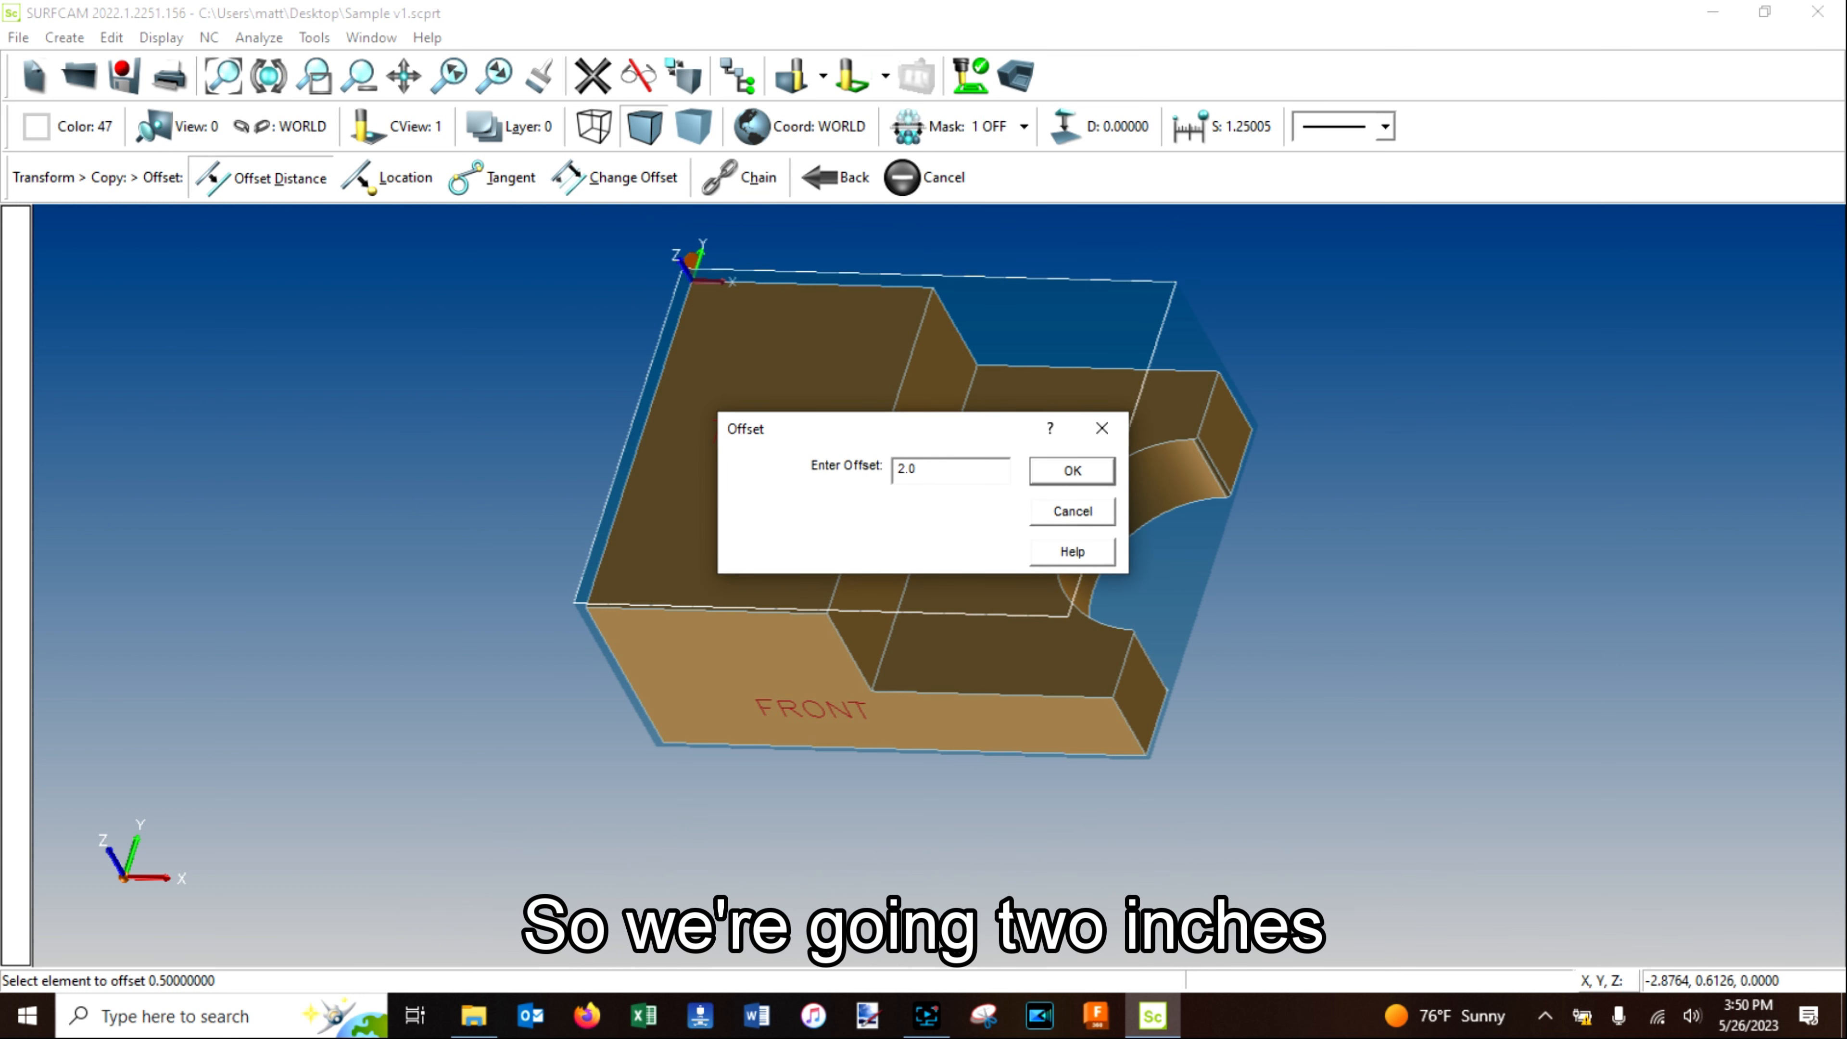
pyautogui.press('Return')
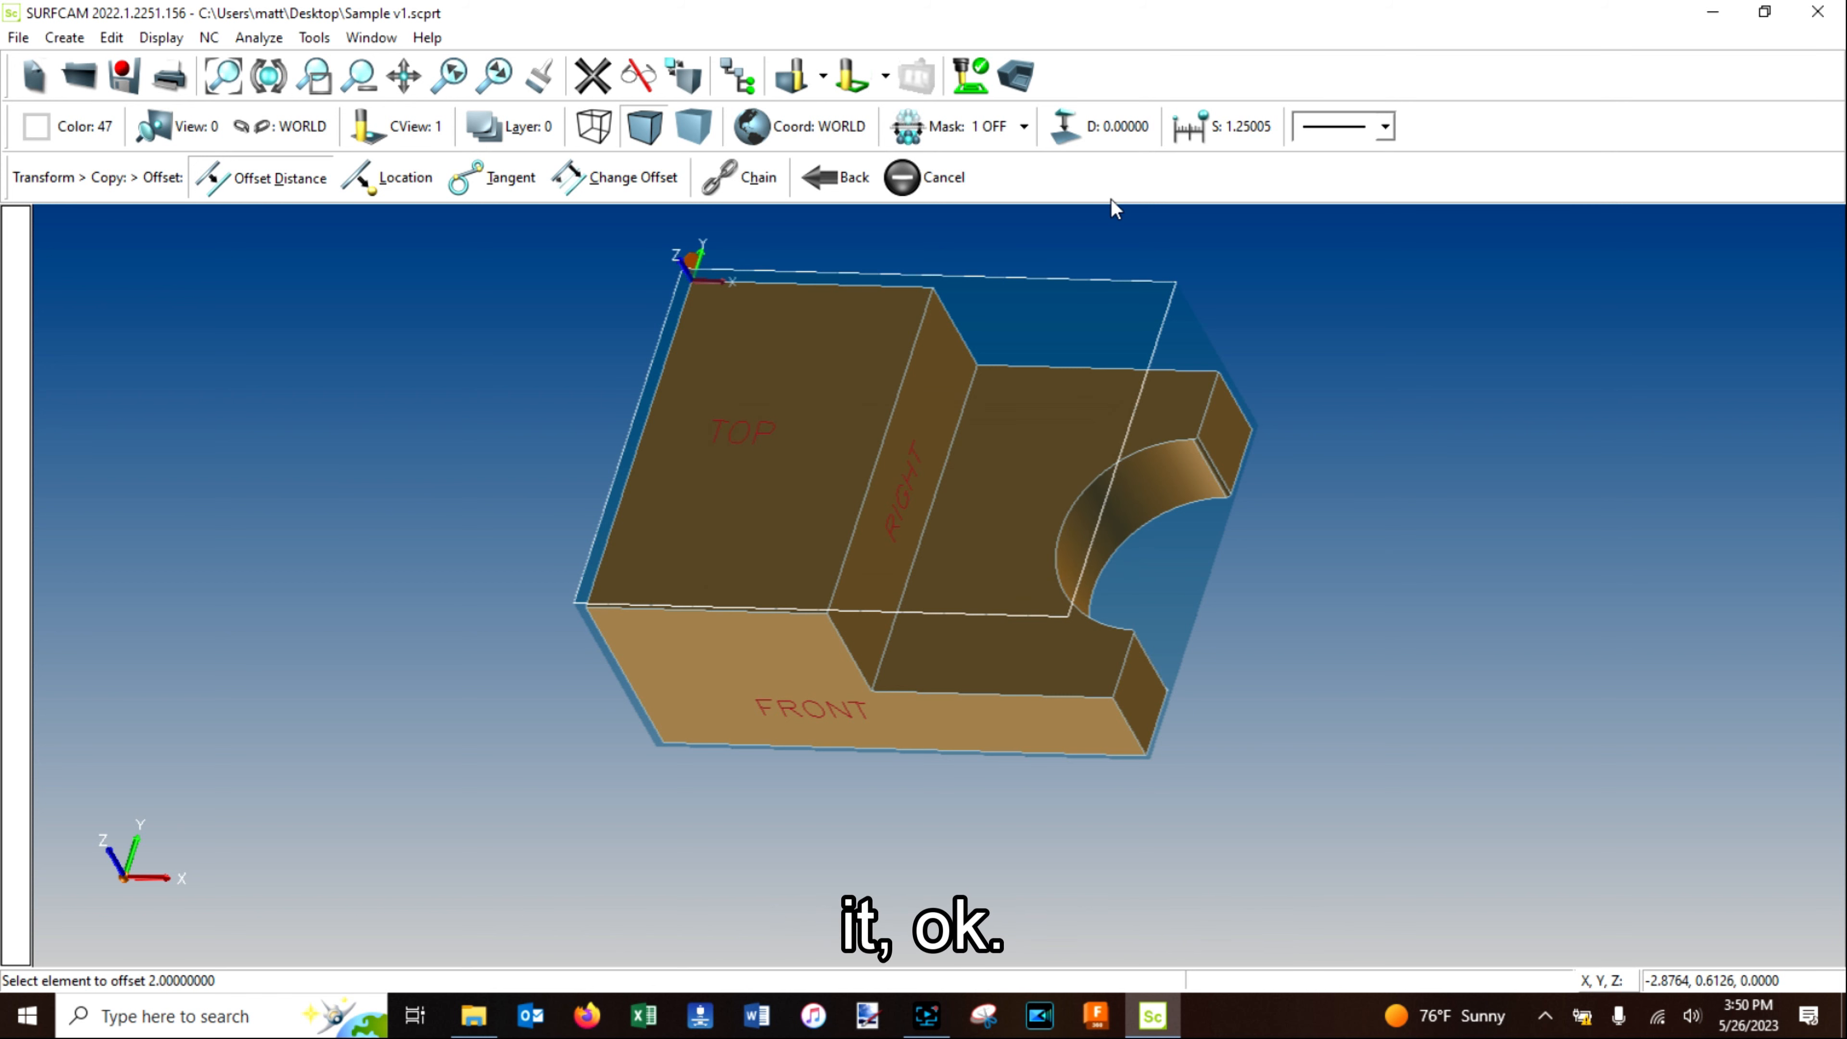
pyautogui.click(883, 441)
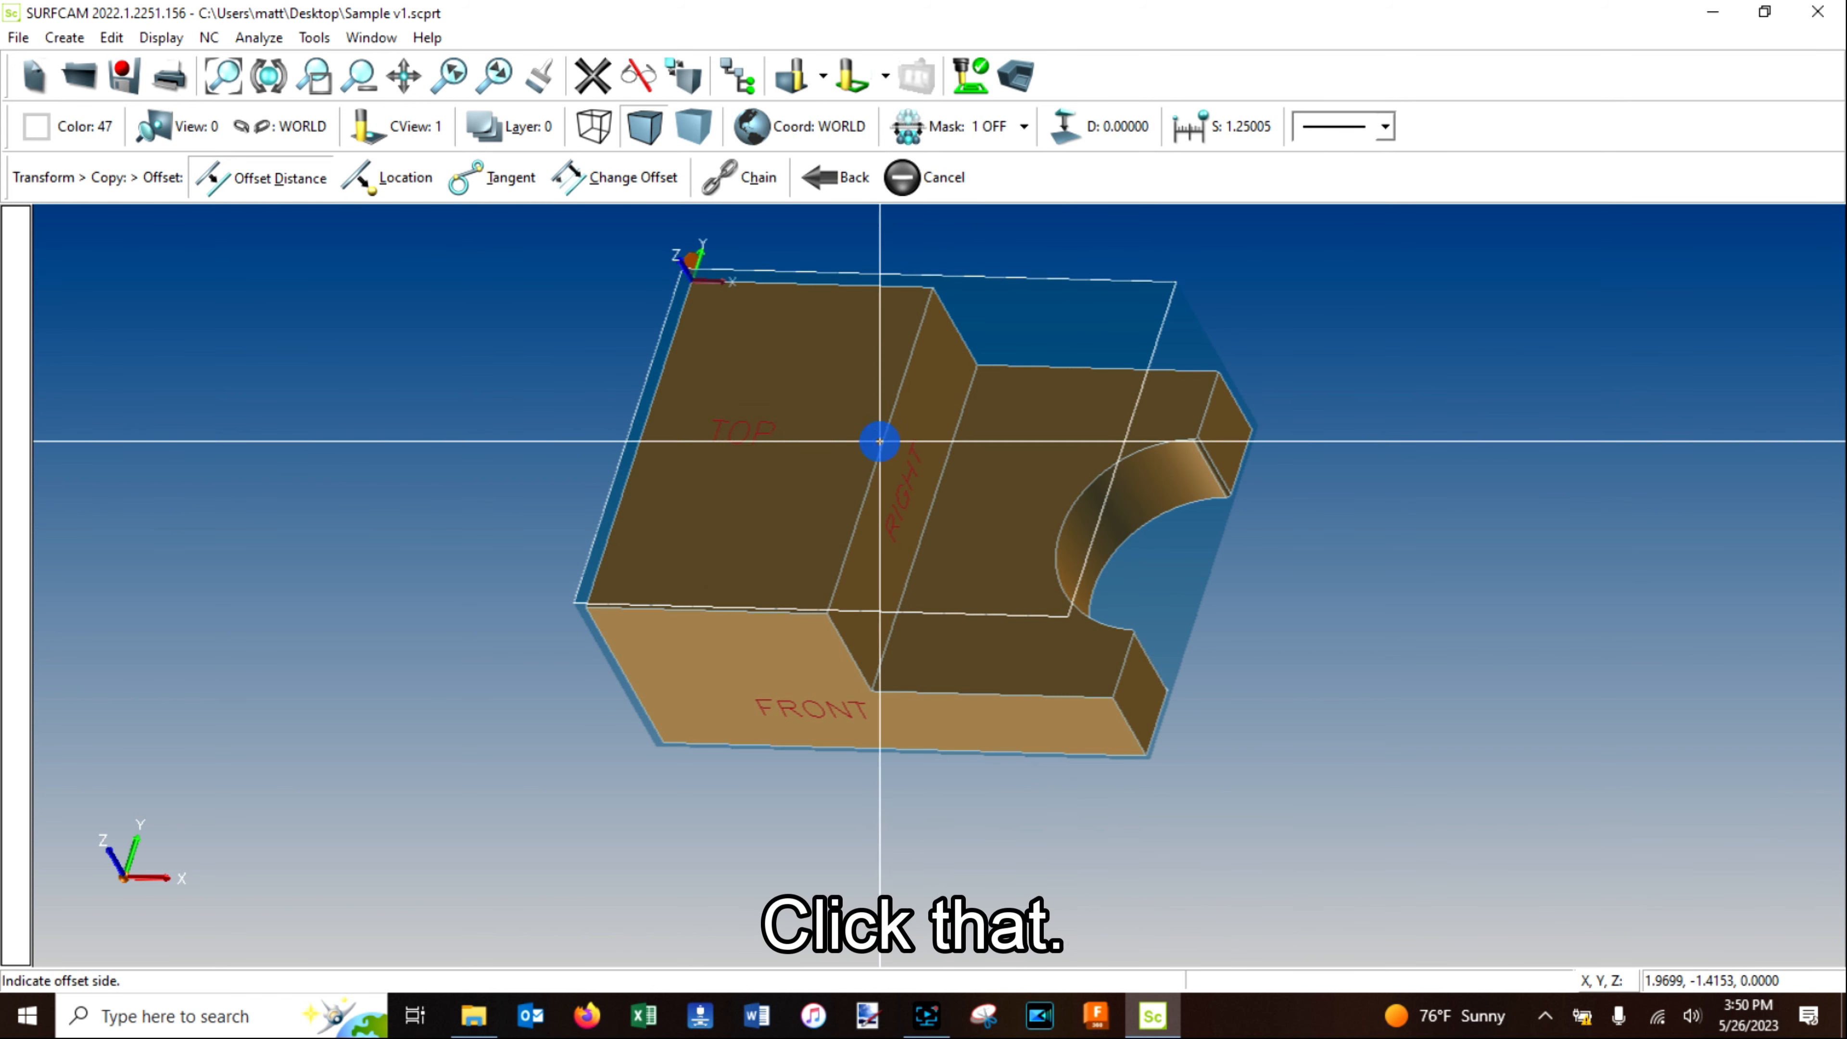
pyautogui.click(1336, 477)
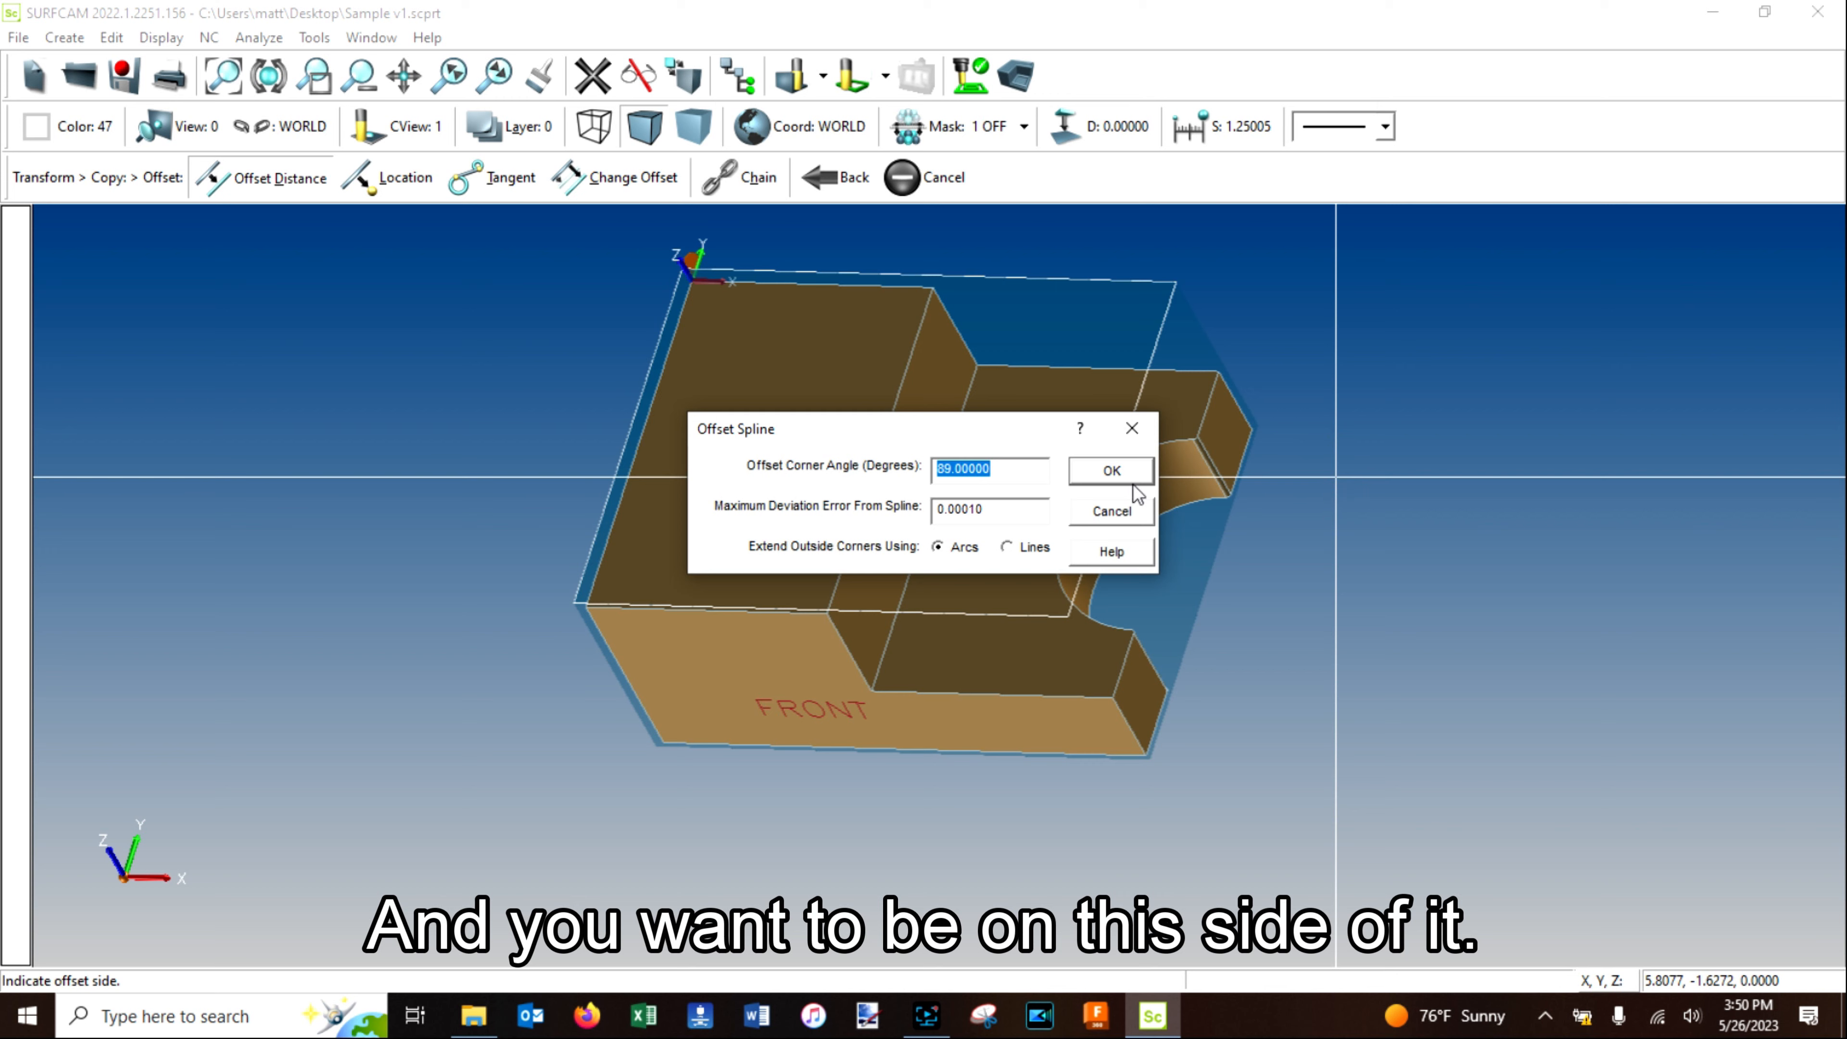
pyautogui.click(1108, 473)
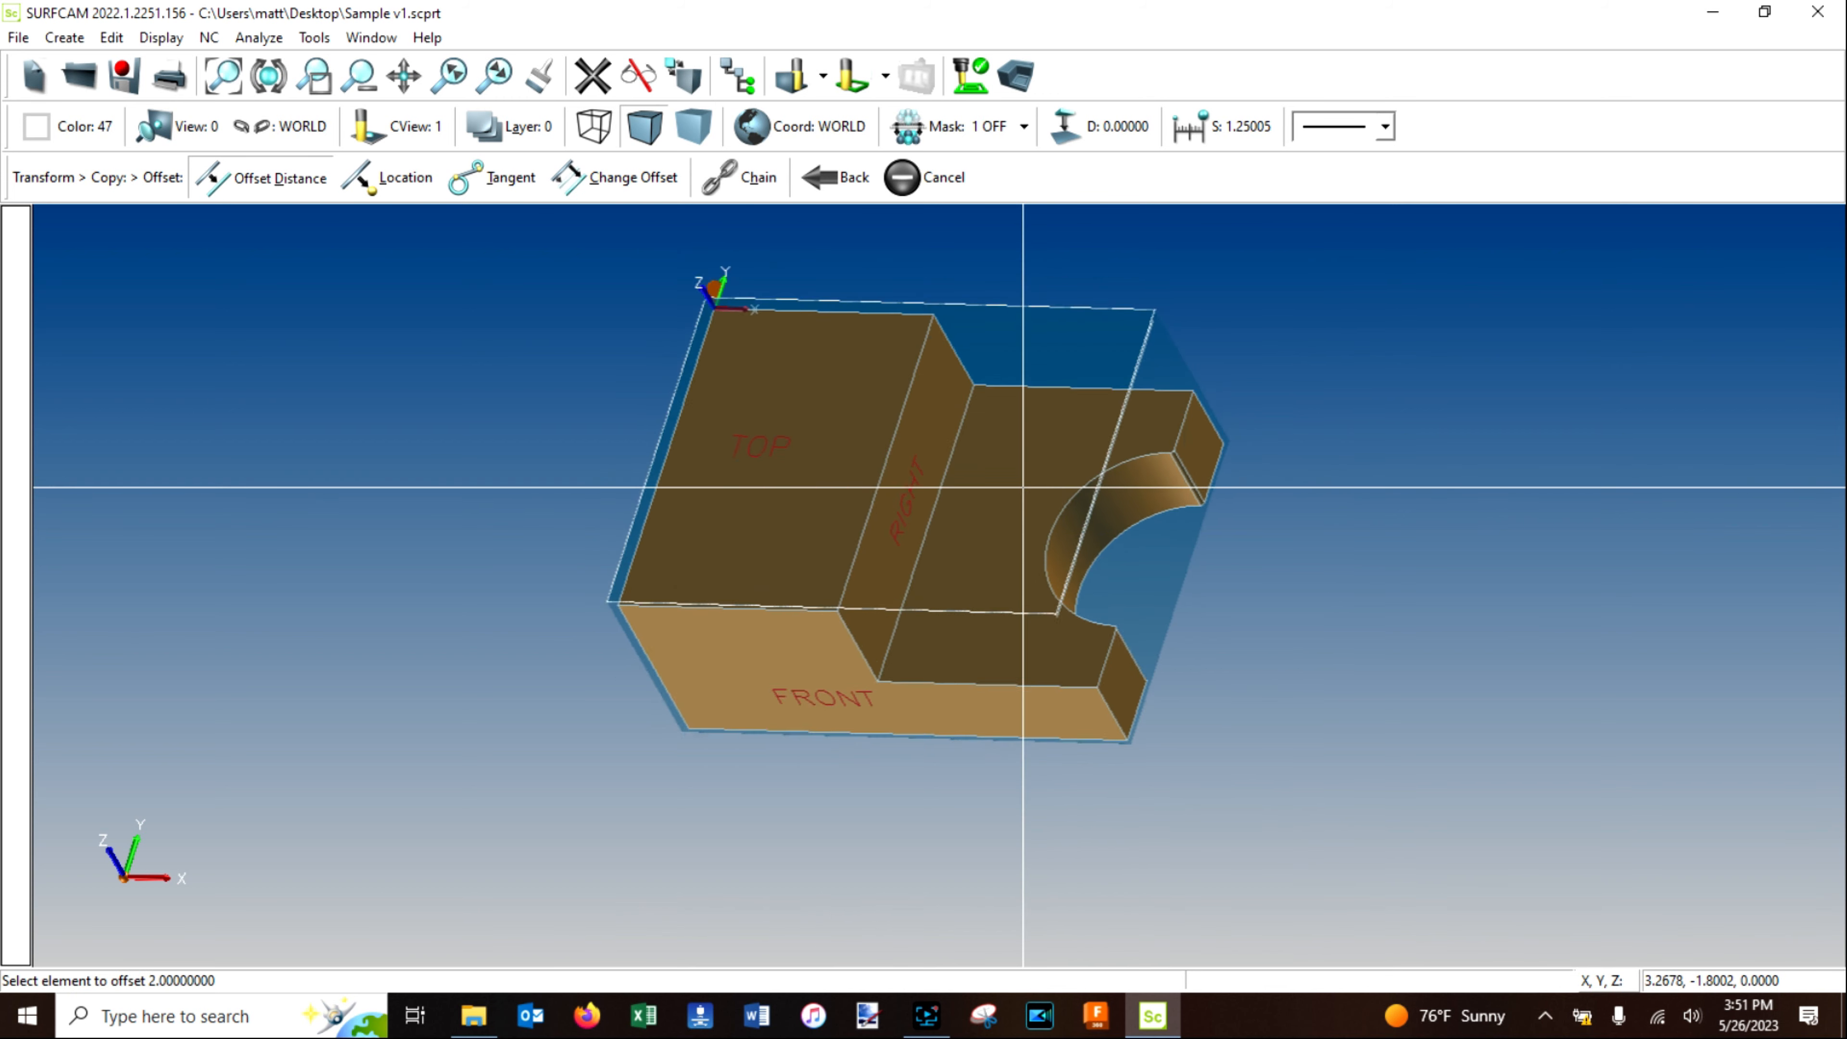
# Extend the back ends of the raised block's top edge line and its offset copy by 0.5 inch, tangent.
pyautogui.scroll(2, 954, 509)
pyautogui.scroll(5, 954, 509)
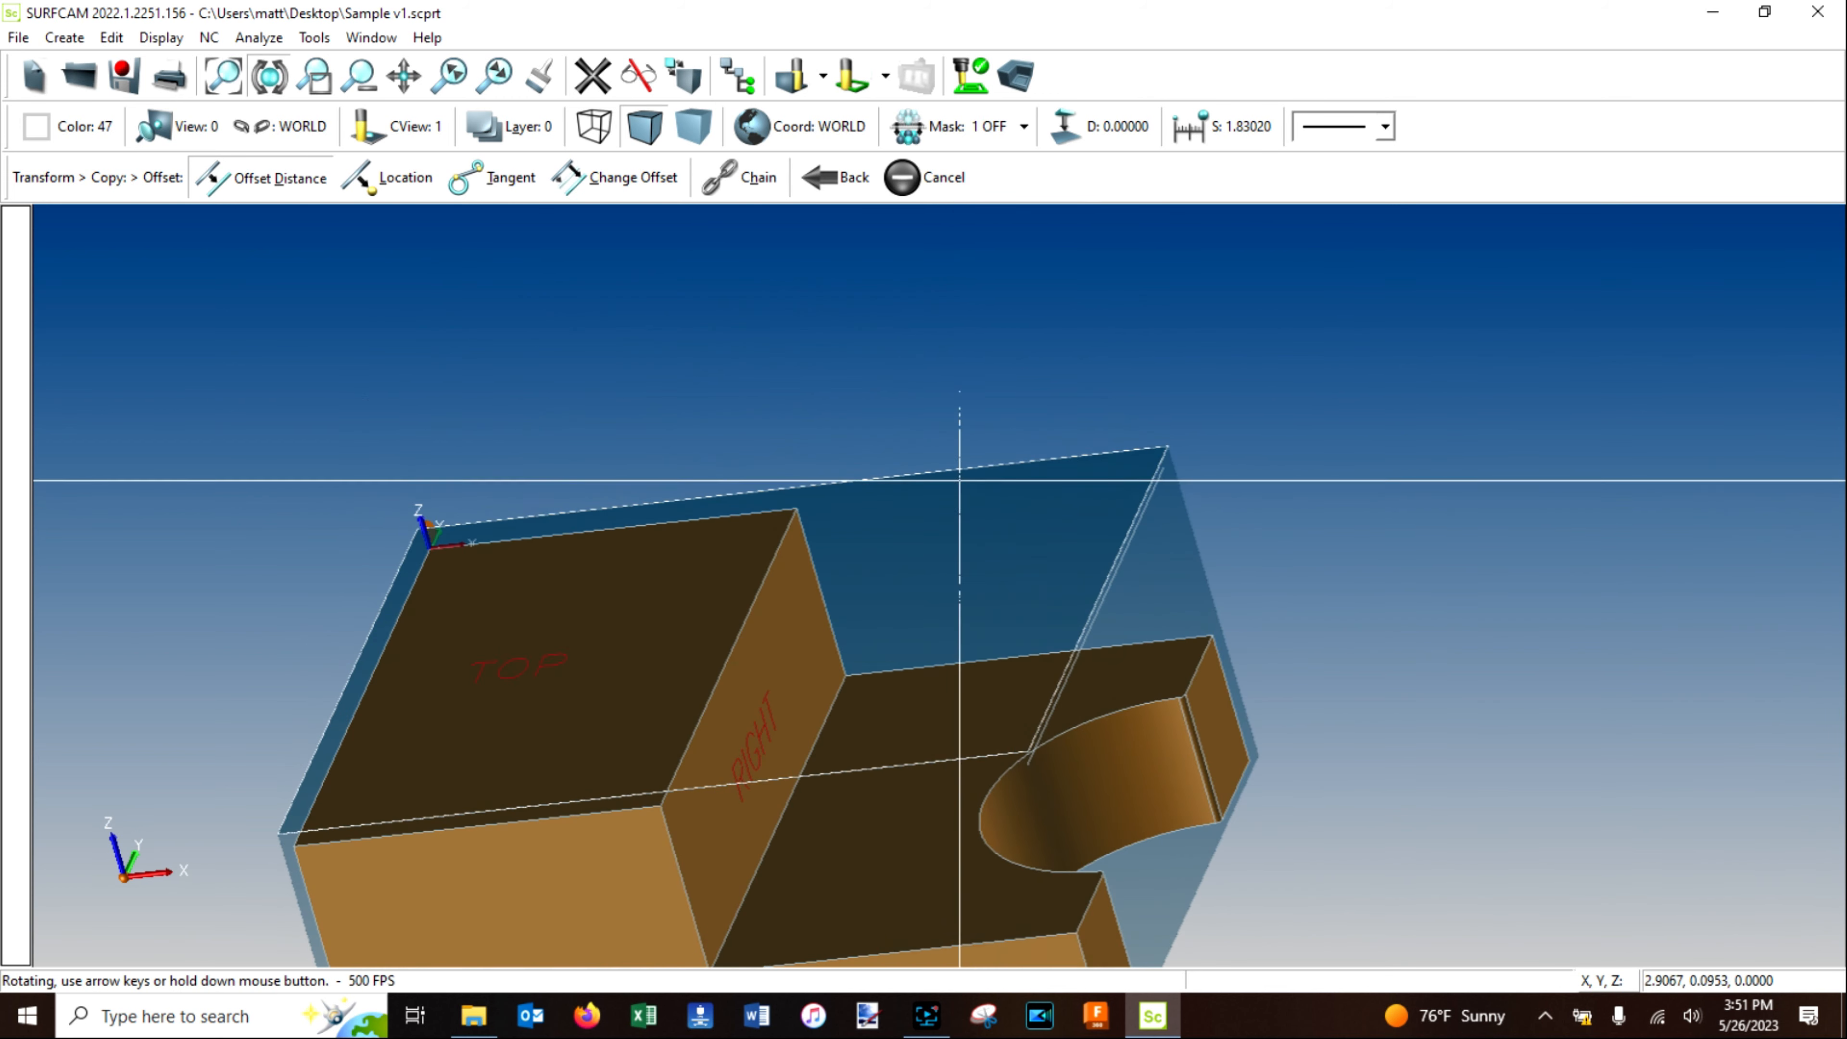
pyautogui.scroll(-8, 946, 750)
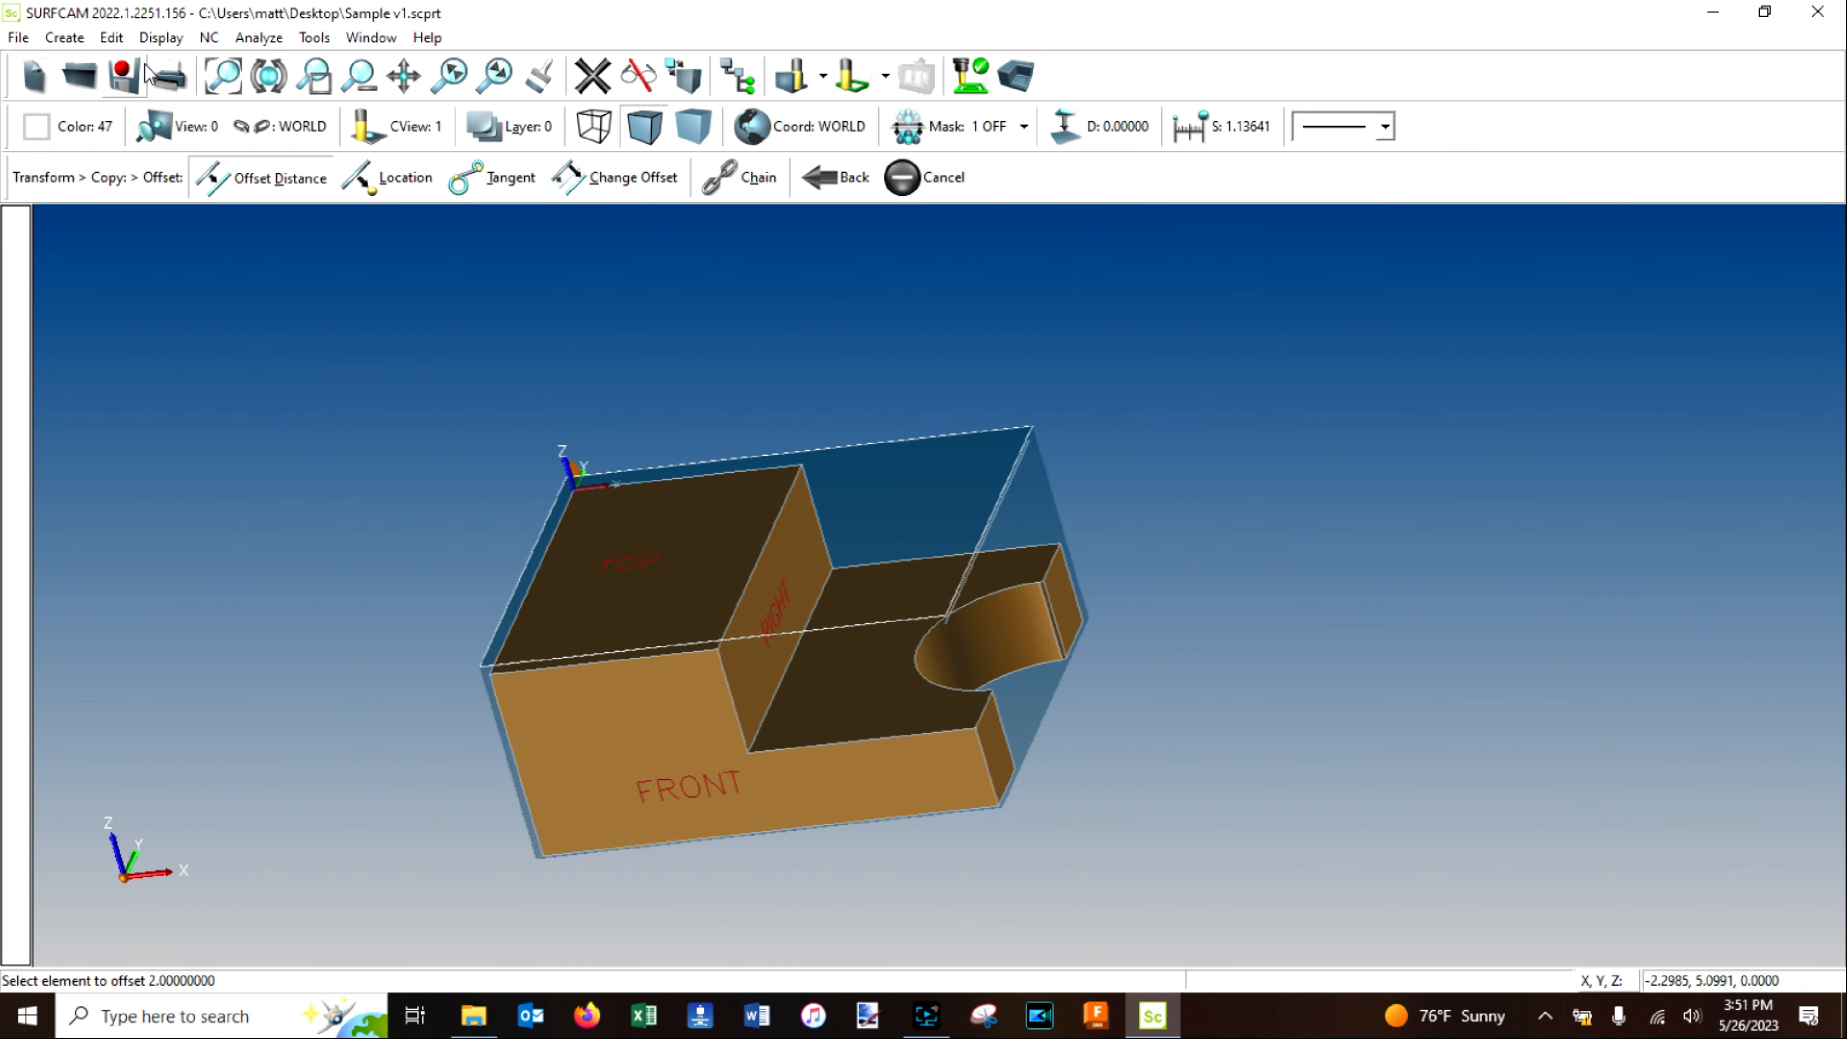
pyautogui.click(110, 37)
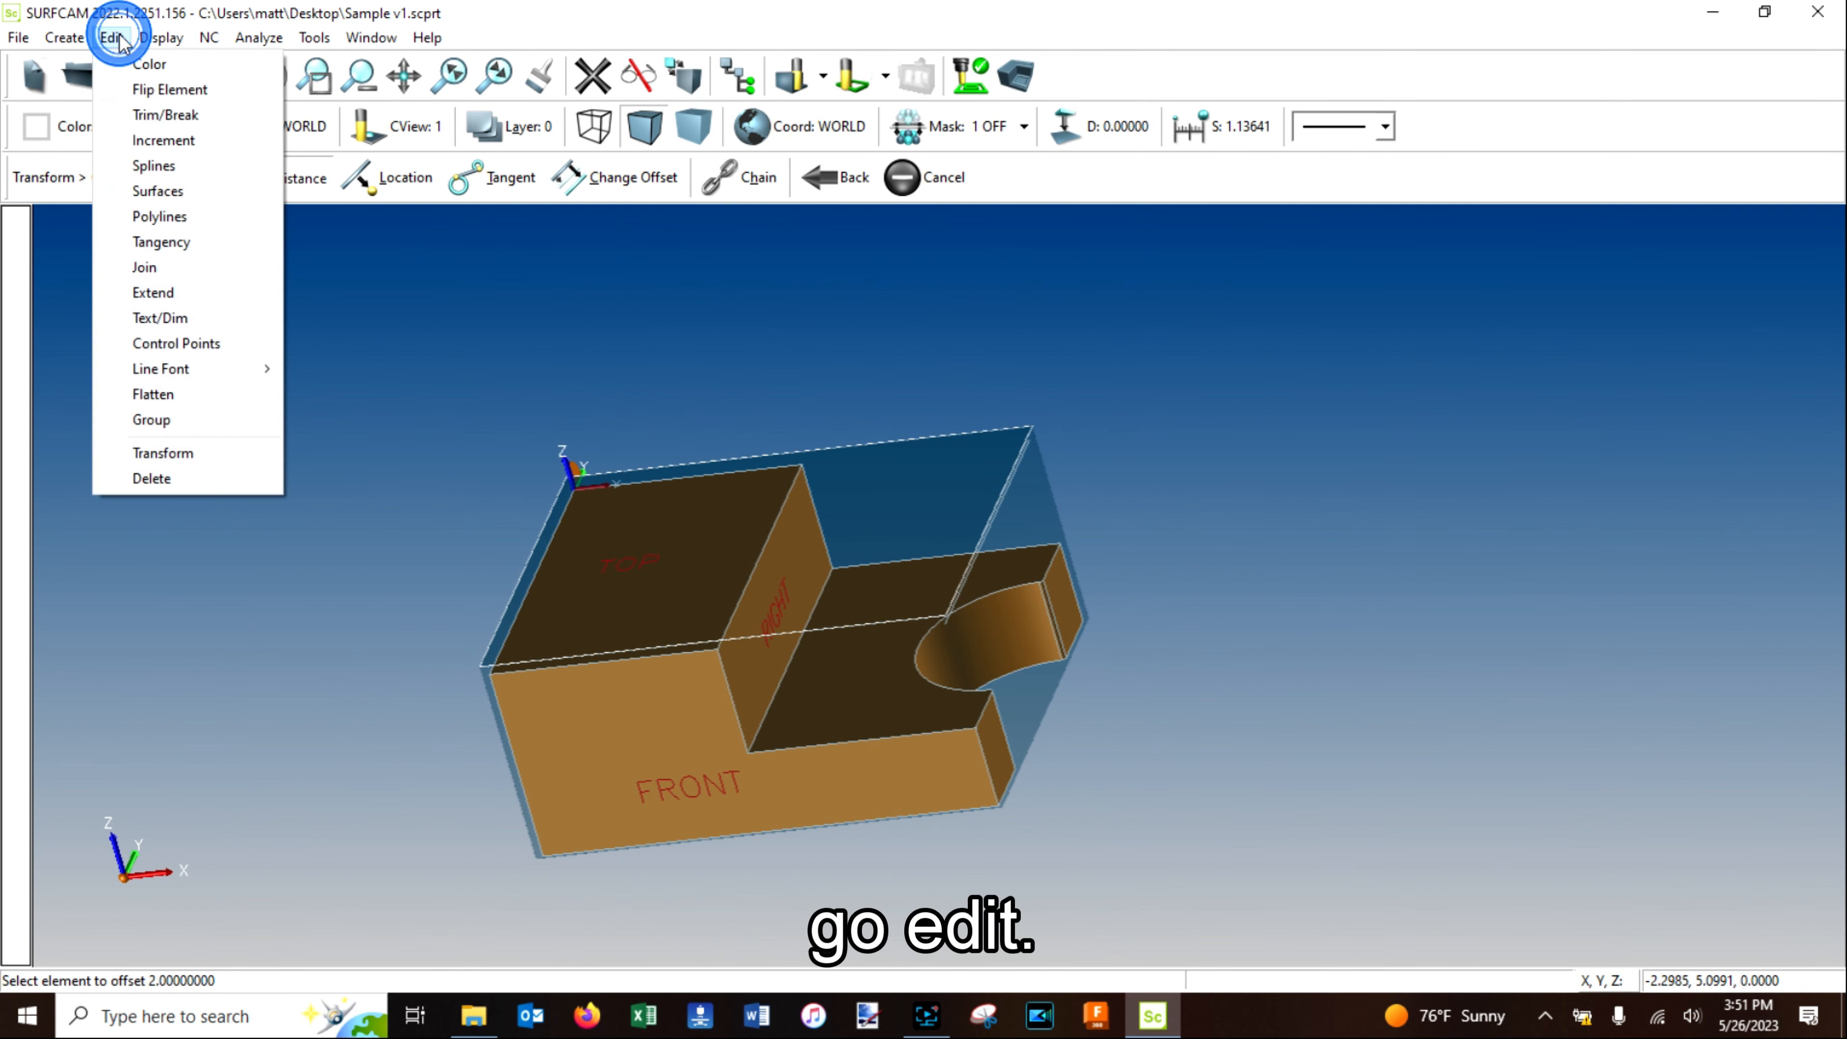
pyautogui.click(207, 292)
pyautogui.scroll(5, 743, 469)
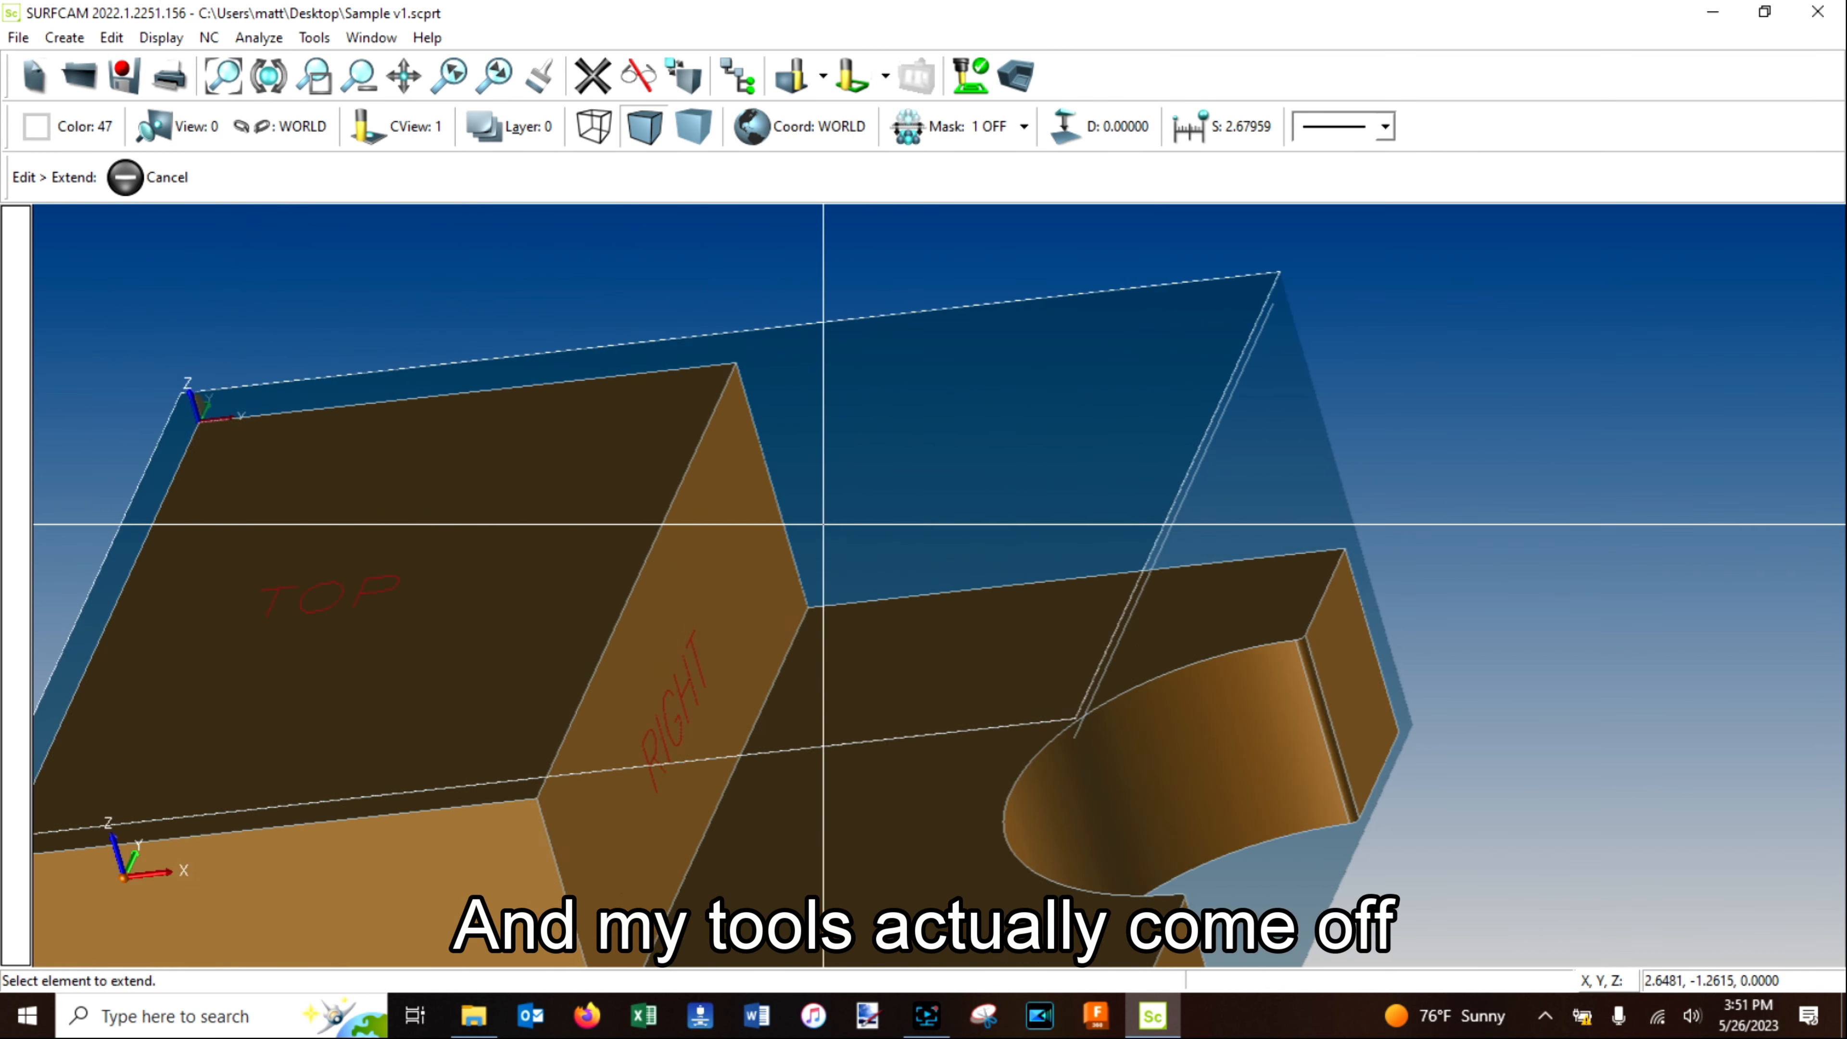
pyautogui.click(715, 355)
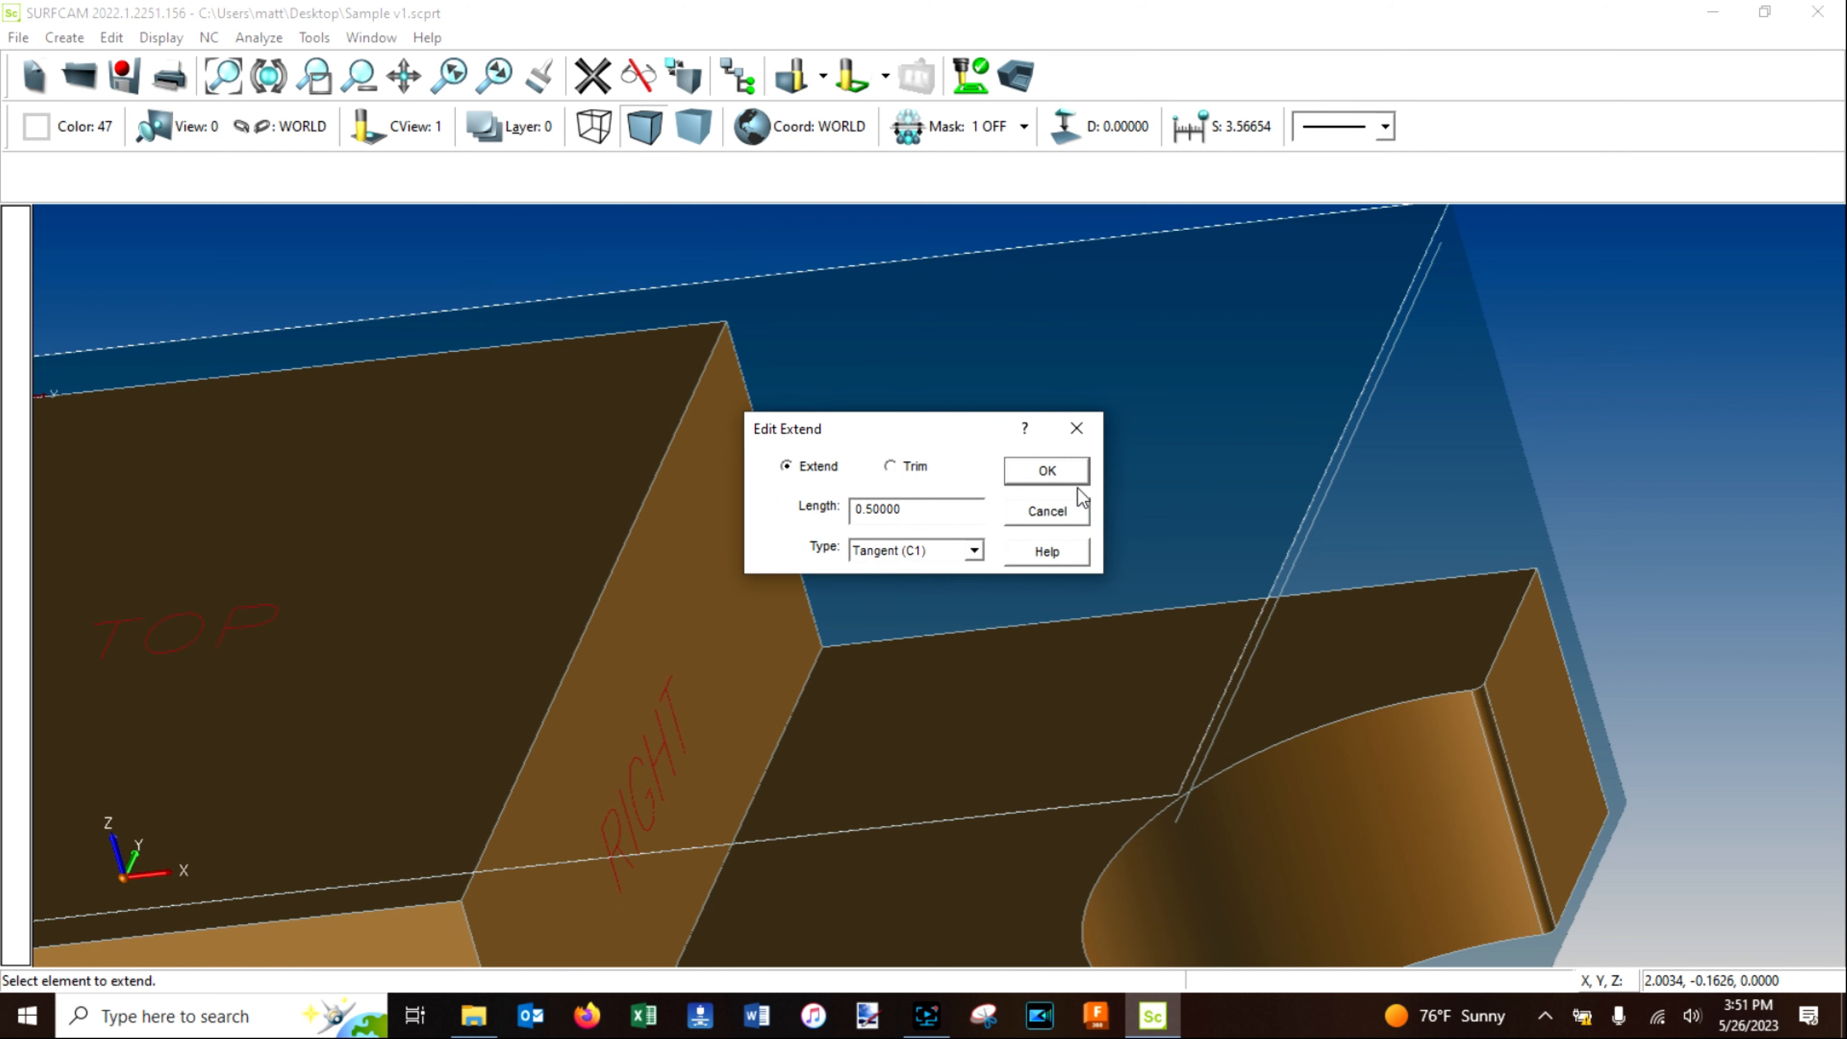
pyautogui.click(1049, 471)
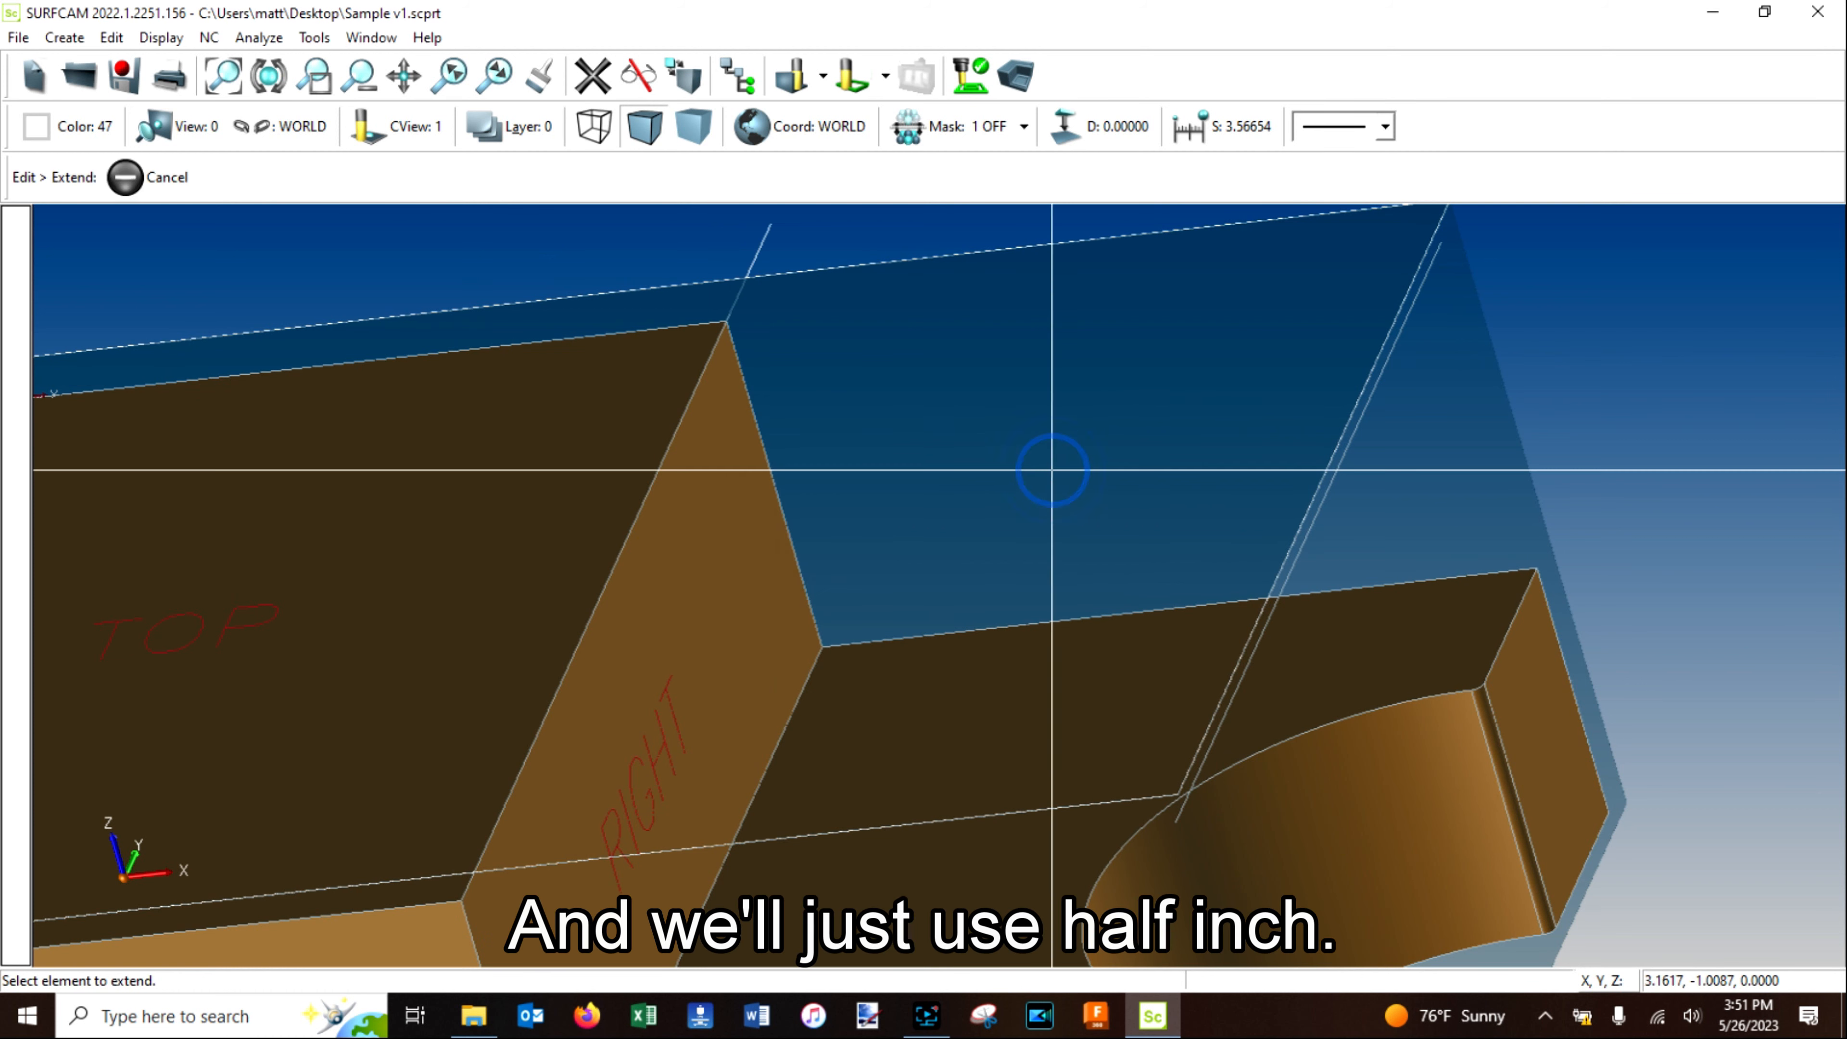
pyautogui.scroll(-3, 1033, 465)
pyautogui.scroll(6, 1287, 321)
pyautogui.scroll(4, 1071, 392)
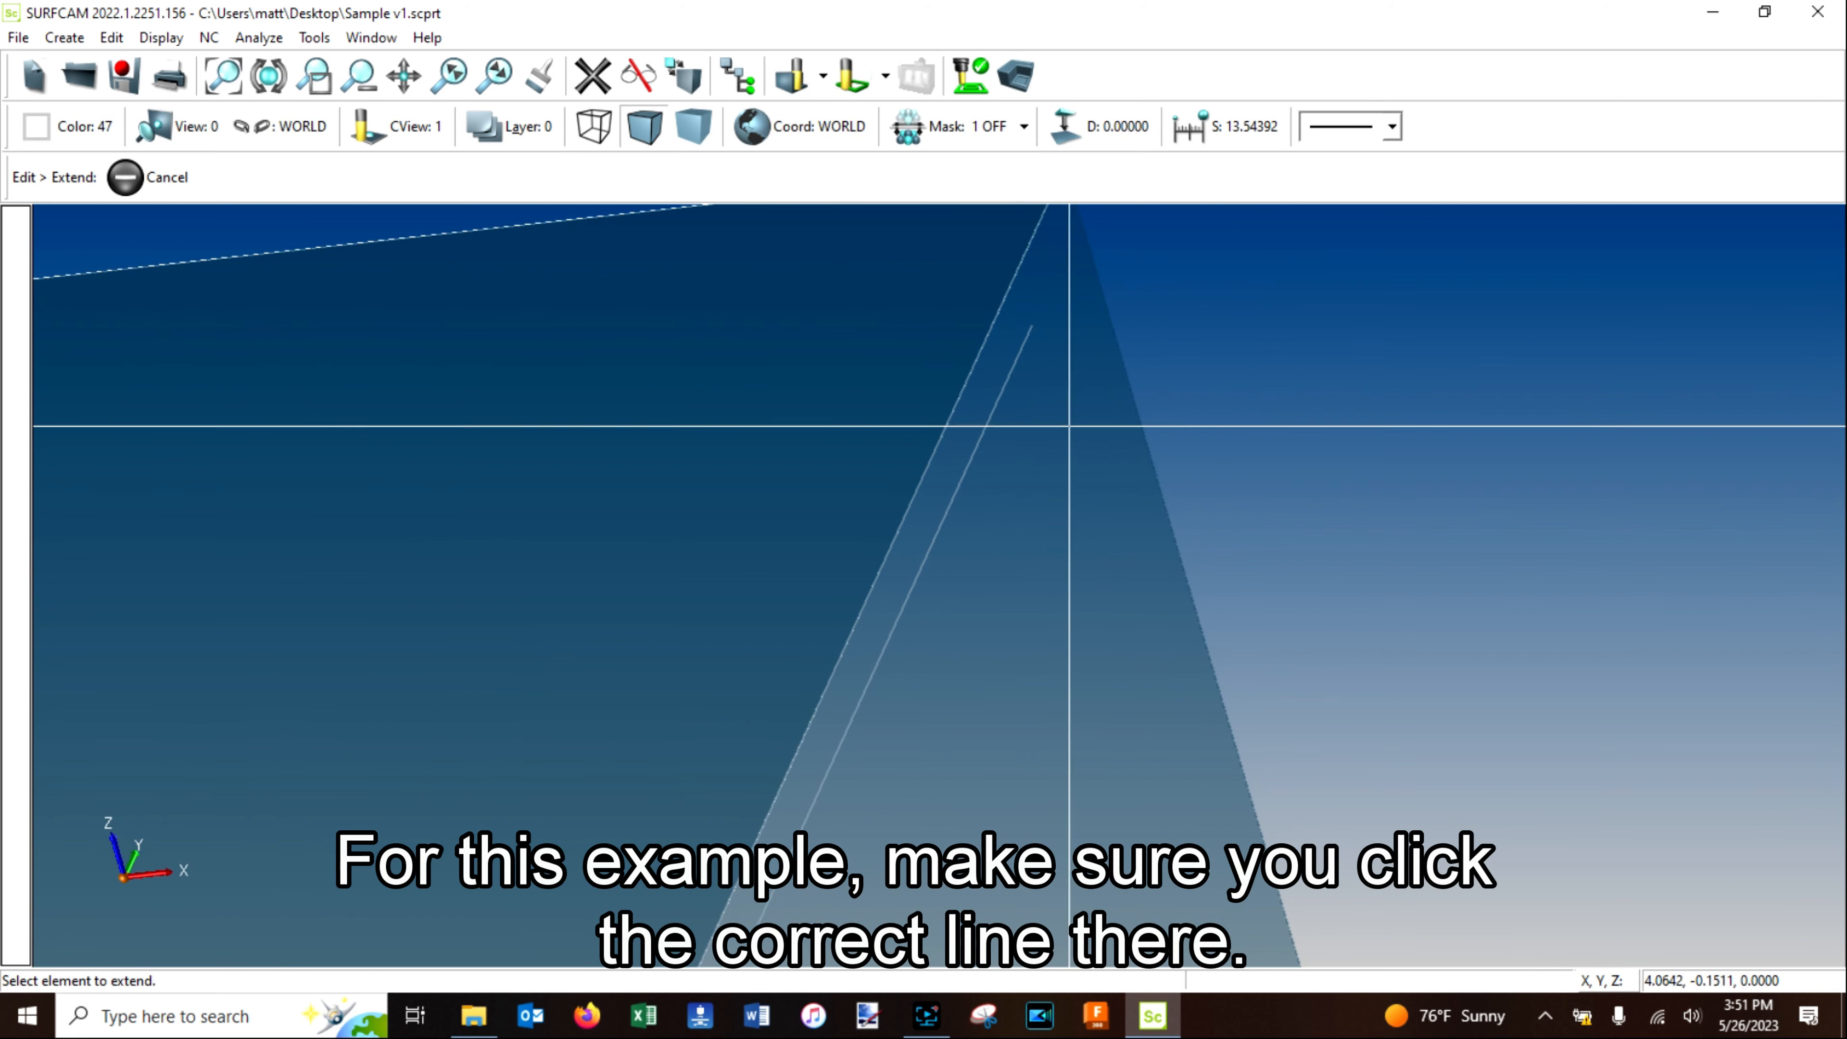
pyautogui.click(1009, 382)
pyautogui.click(1049, 471)
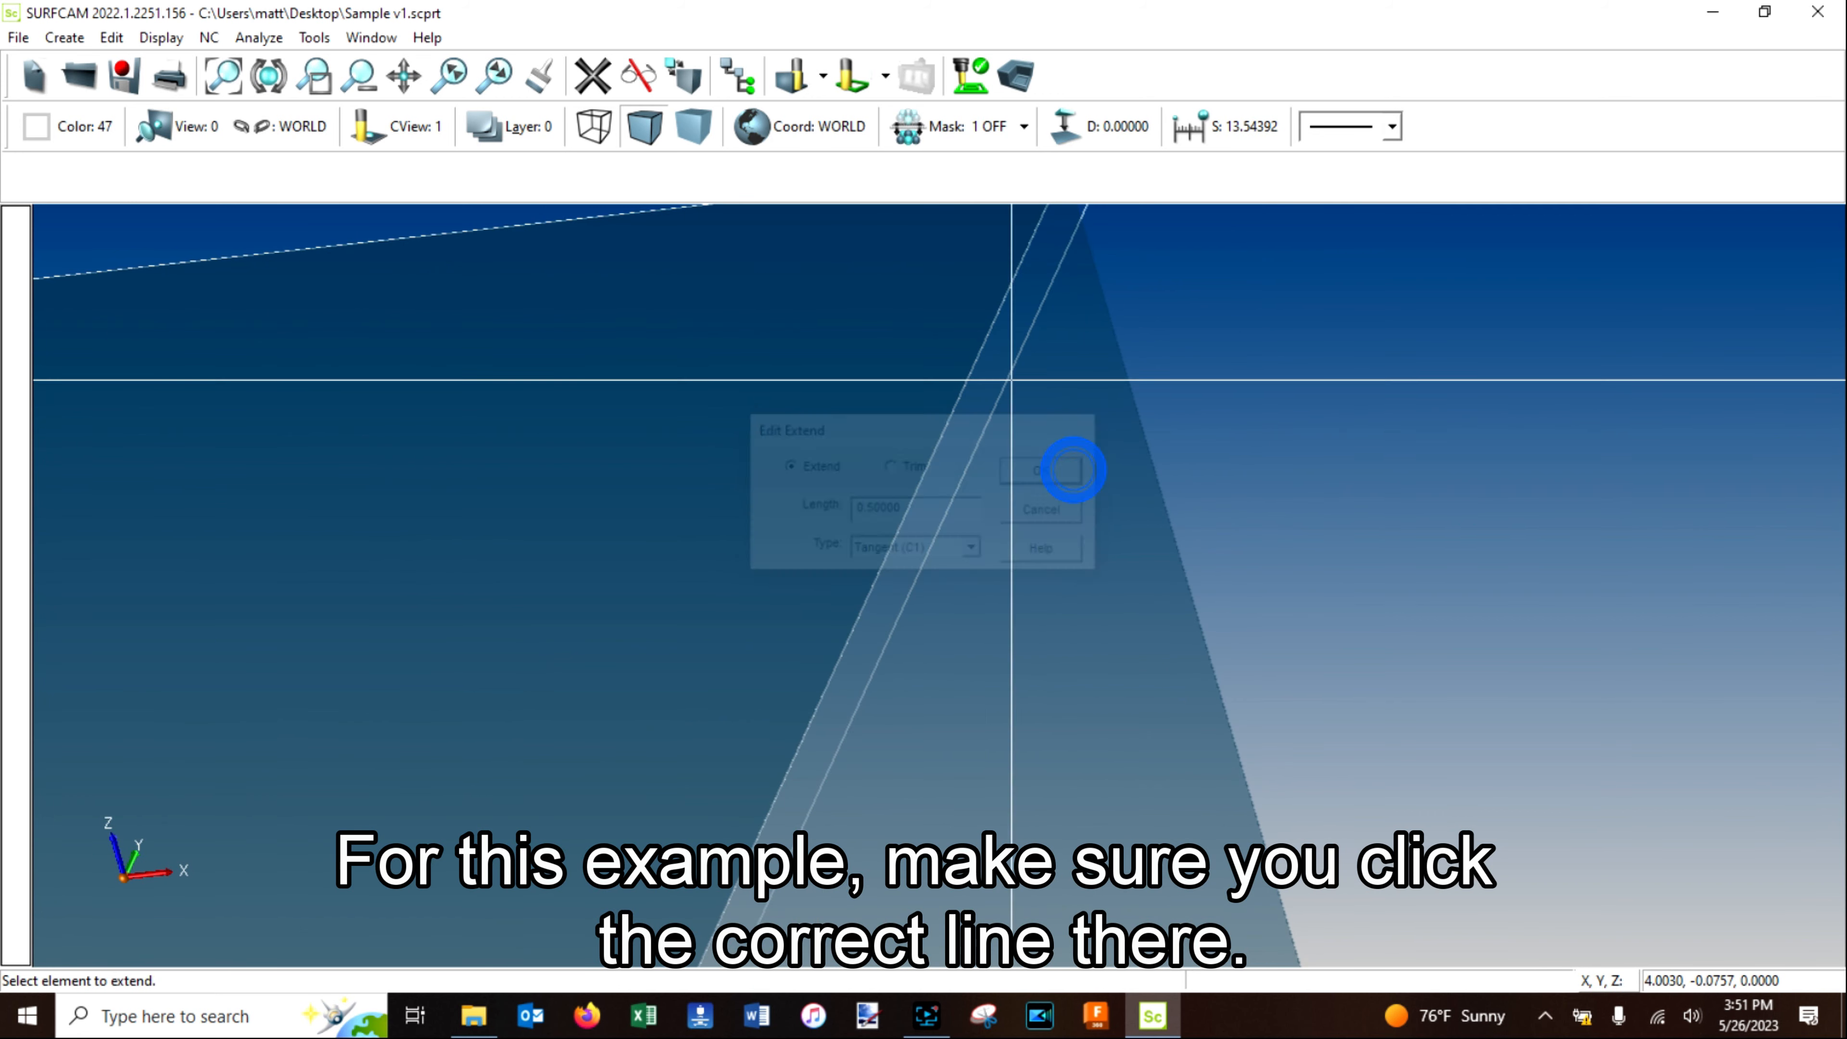
# Extend the front ends of the same two parallel lines by 0.5 inch, tangent.
pyautogui.scroll(-8, 977, 606)
pyautogui.scroll(5, 762, 871)
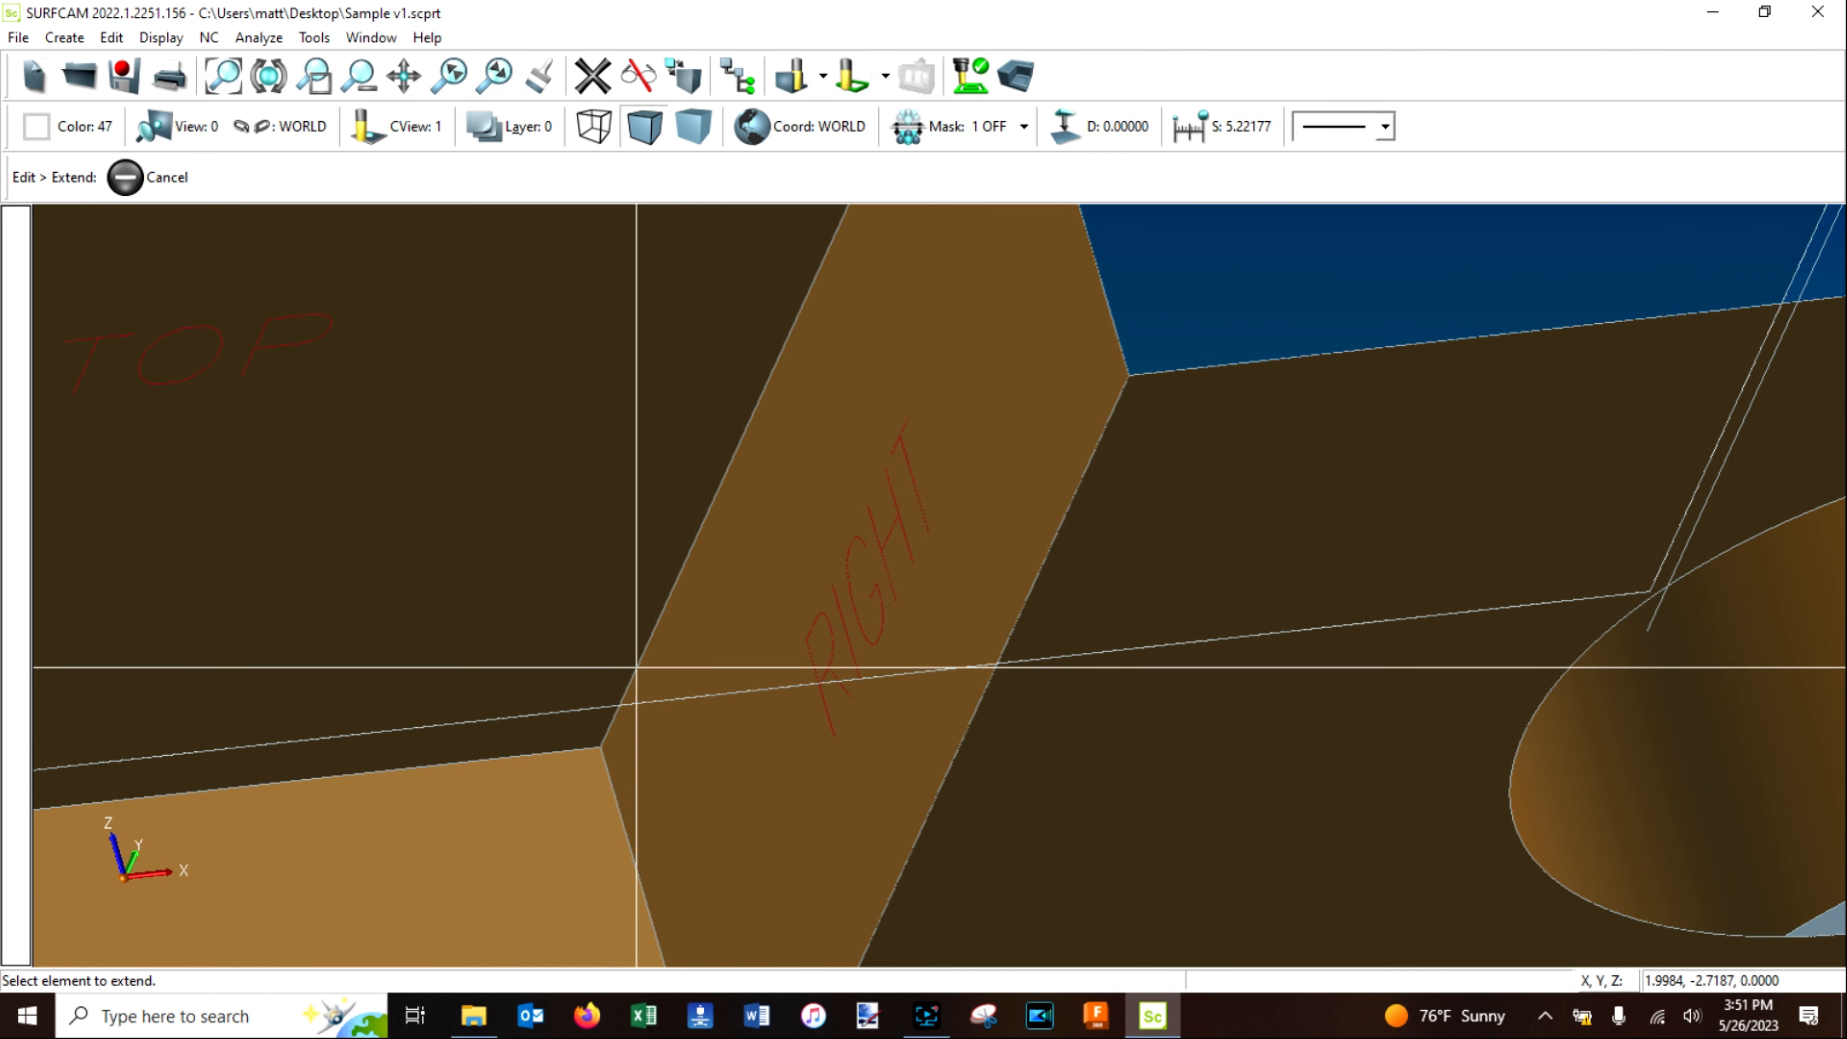
pyautogui.click(637, 667)
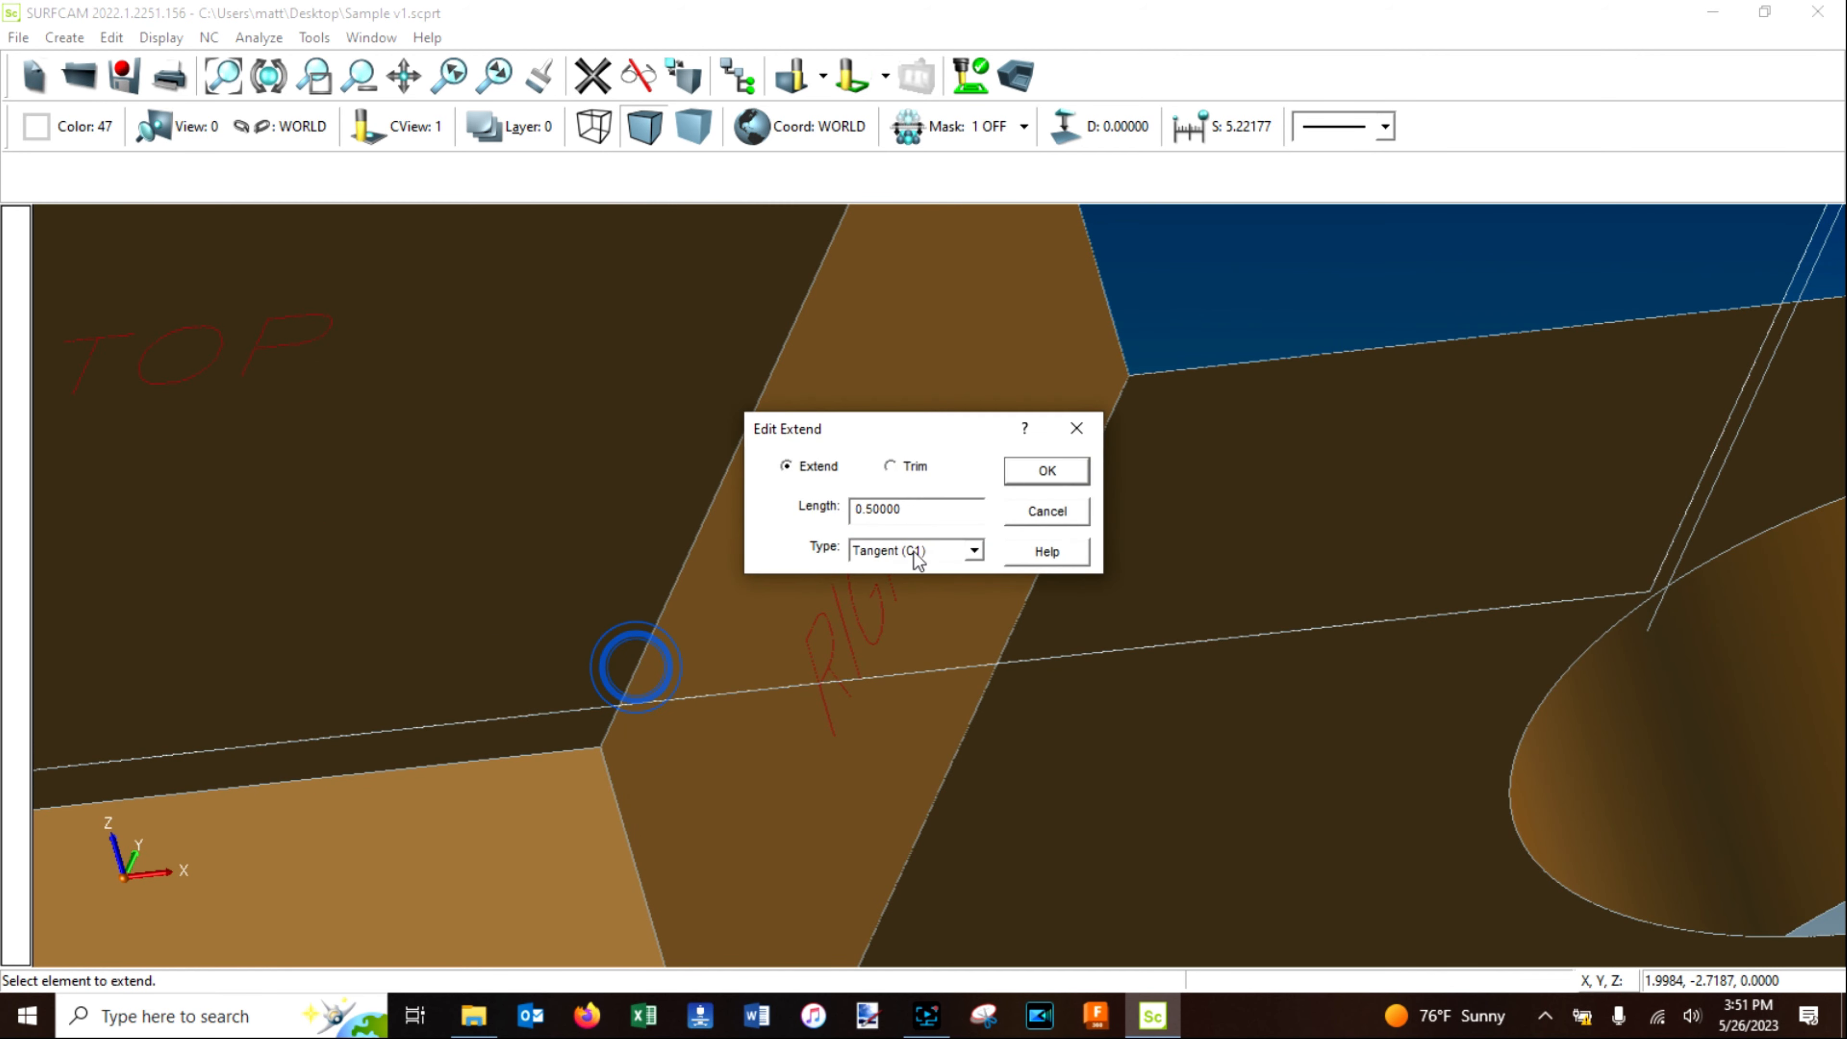
pyautogui.click(1054, 469)
pyautogui.click(1654, 625)
pyautogui.click(1045, 471)
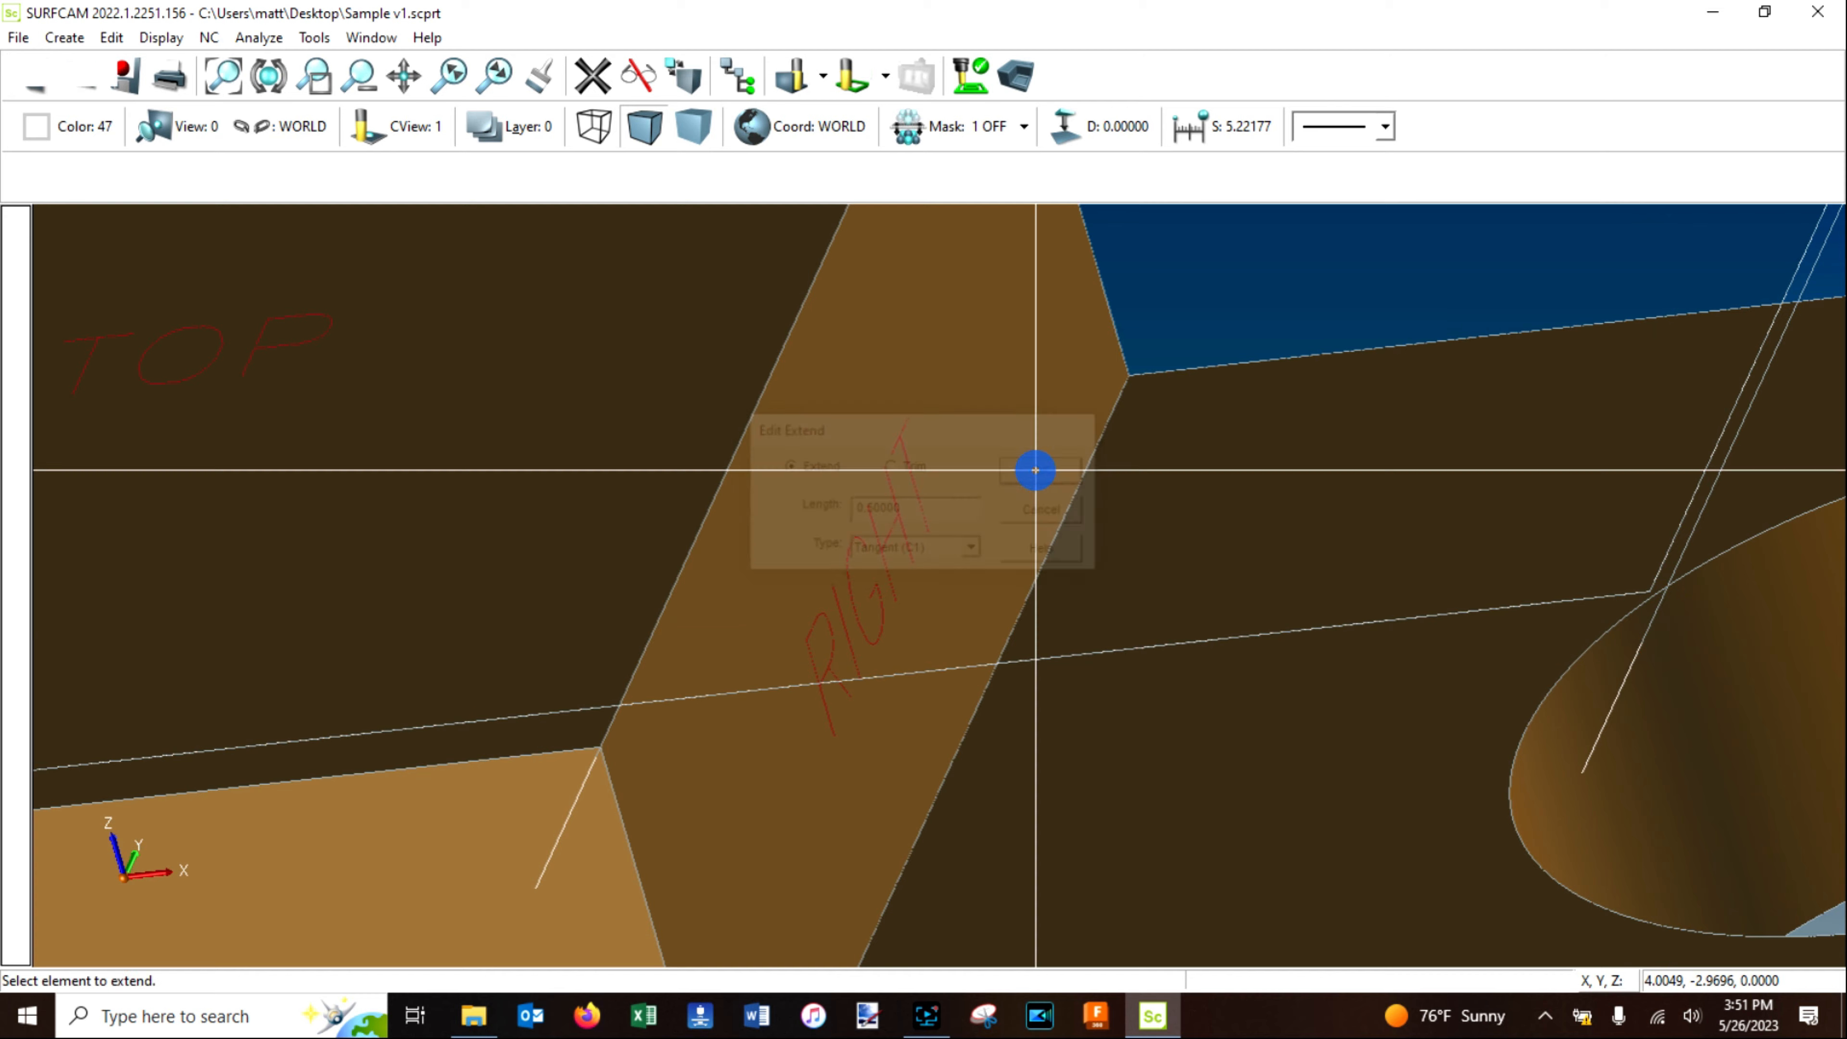
# Close the boundary above the lower step with two lines joining the back and front endpoints of the extended lines.
pyautogui.scroll(-5, 1031, 404)
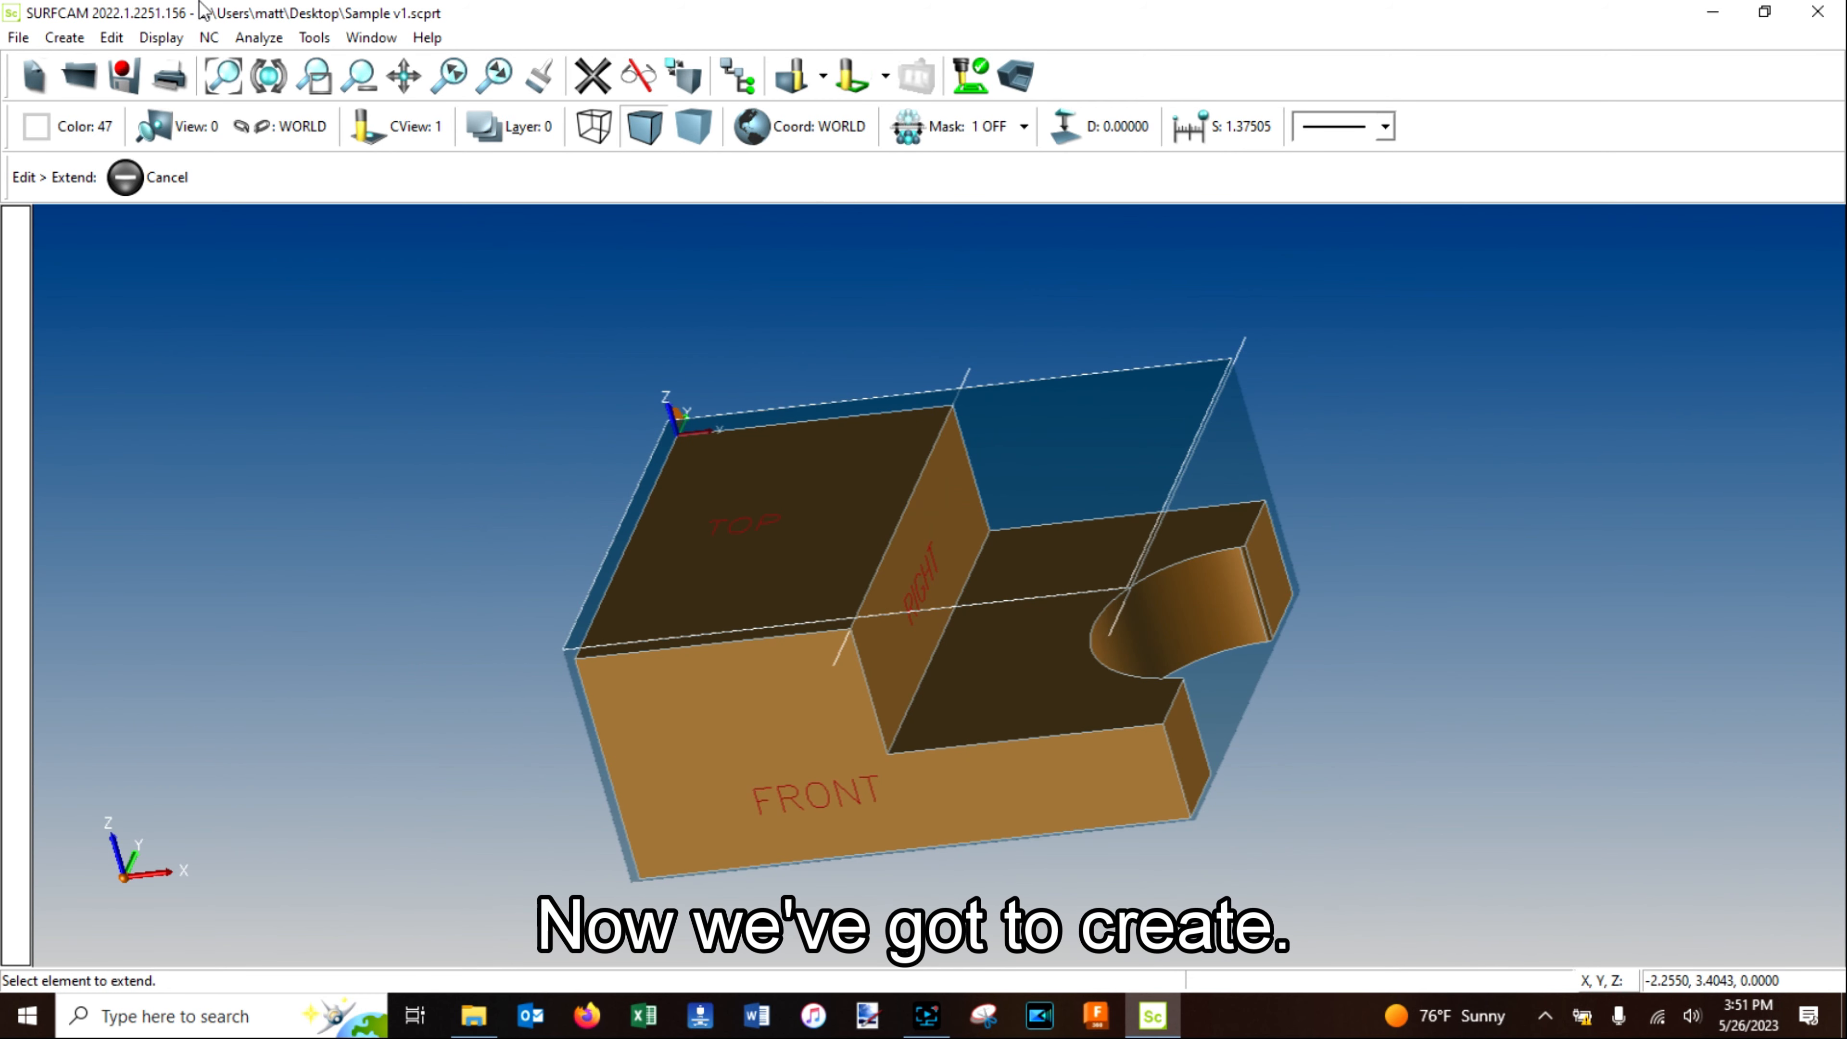
pyautogui.click(62, 37)
pyautogui.click(98, 116)
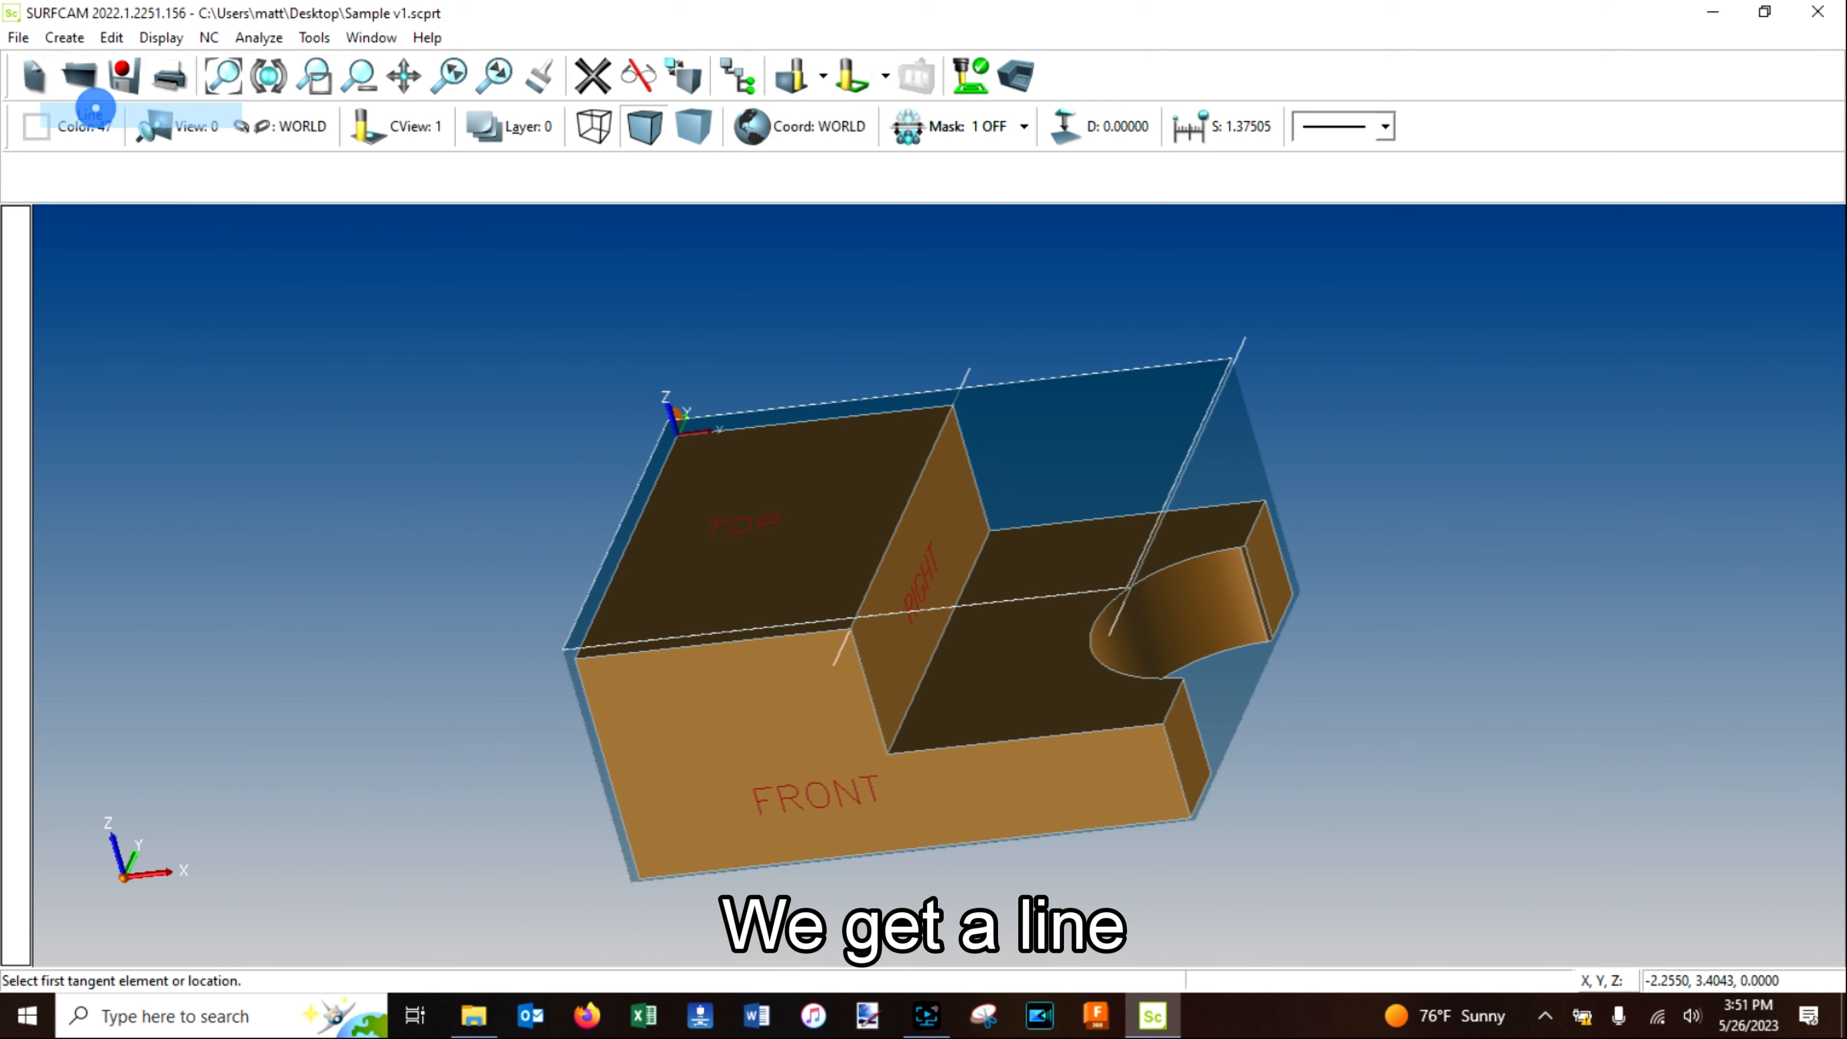
pyautogui.click(266, 183)
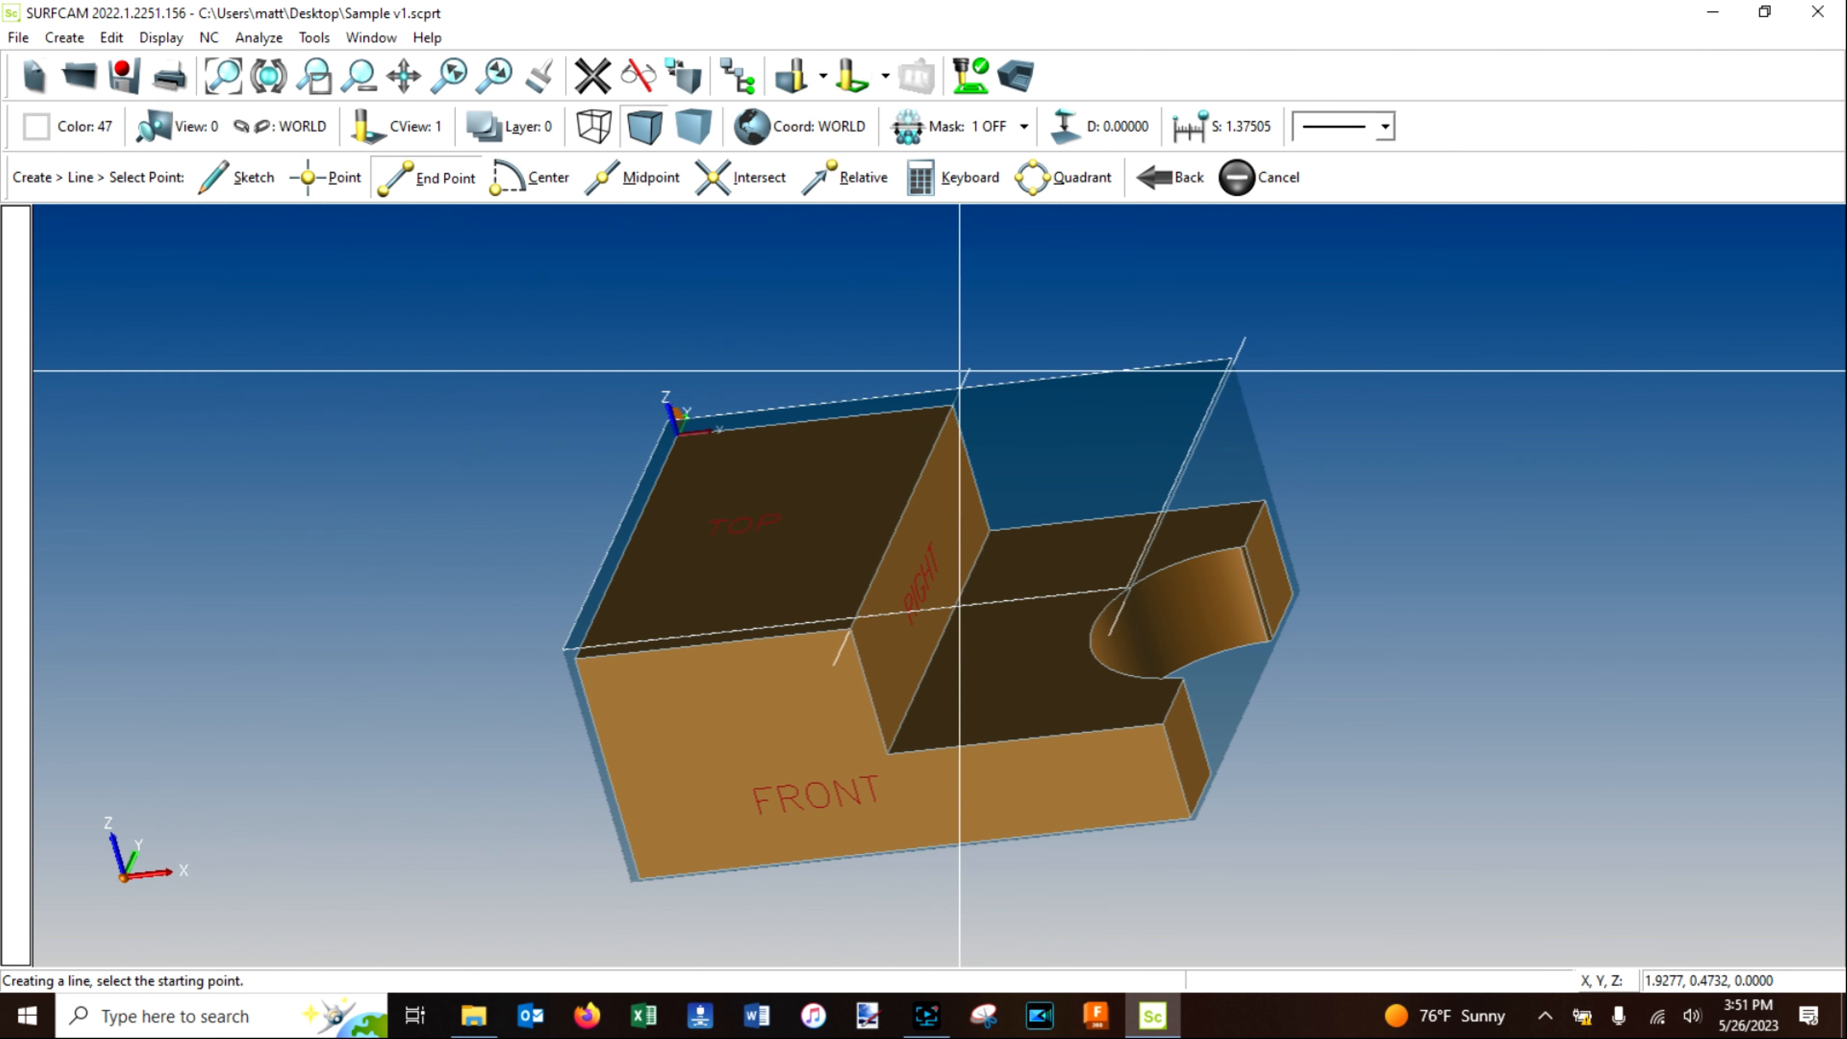
pyautogui.click(971, 371)
pyautogui.click(1244, 338)
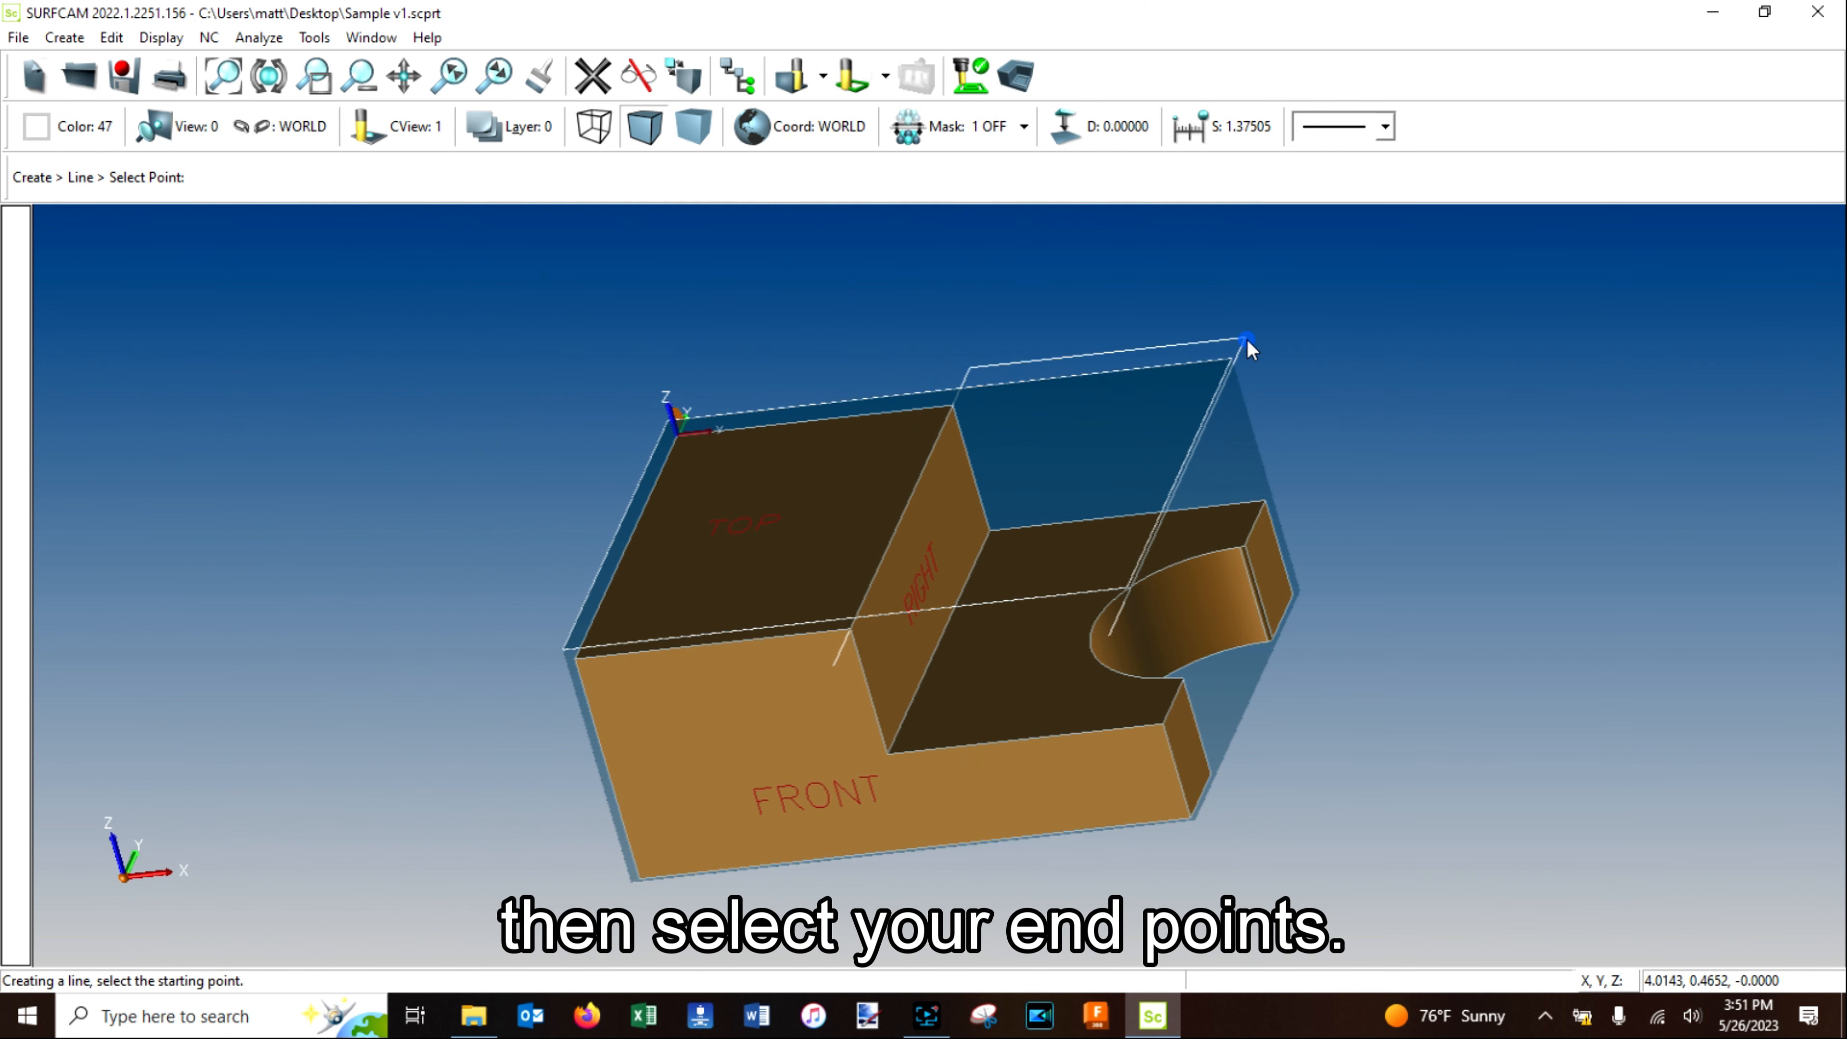
pyautogui.click(835, 666)
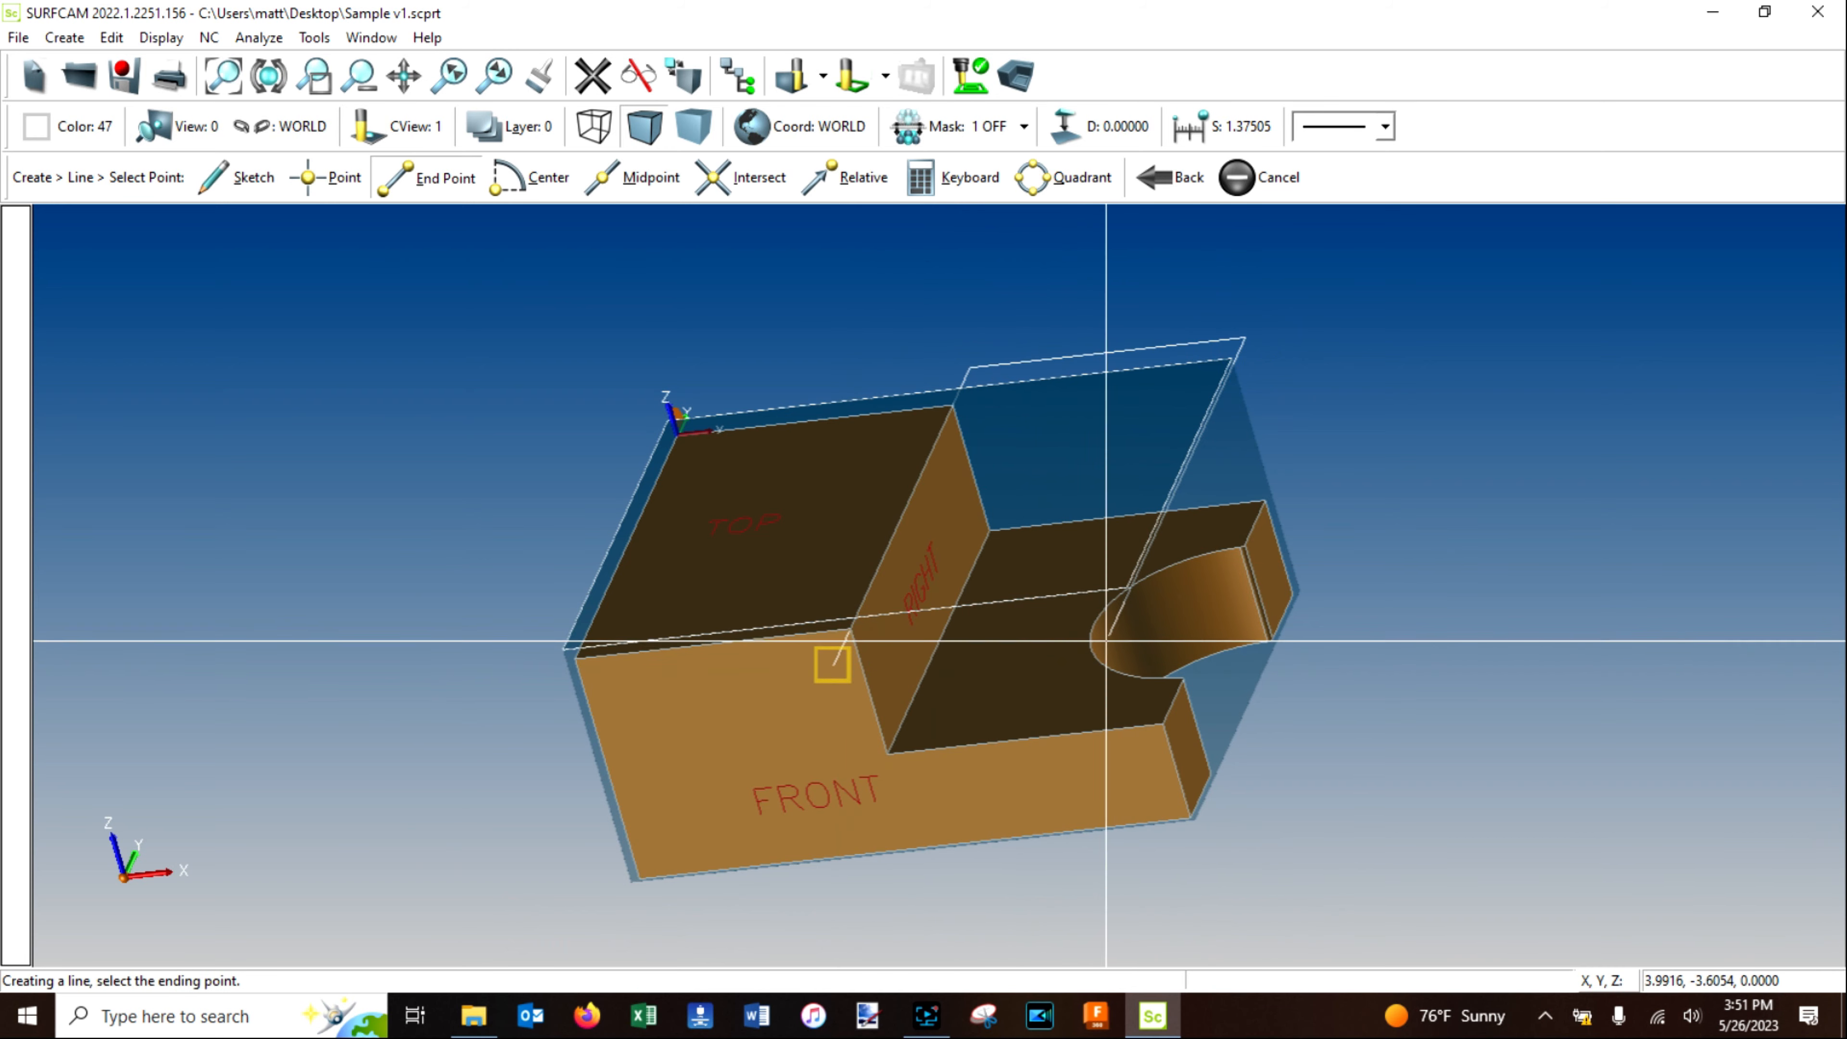
pyautogui.moveTo(813, 503); pyautogui.dragTo(871, 567, button='middle')
pyautogui.moveTo(870, 565); pyautogui.dragTo(850, 505, button='middle')
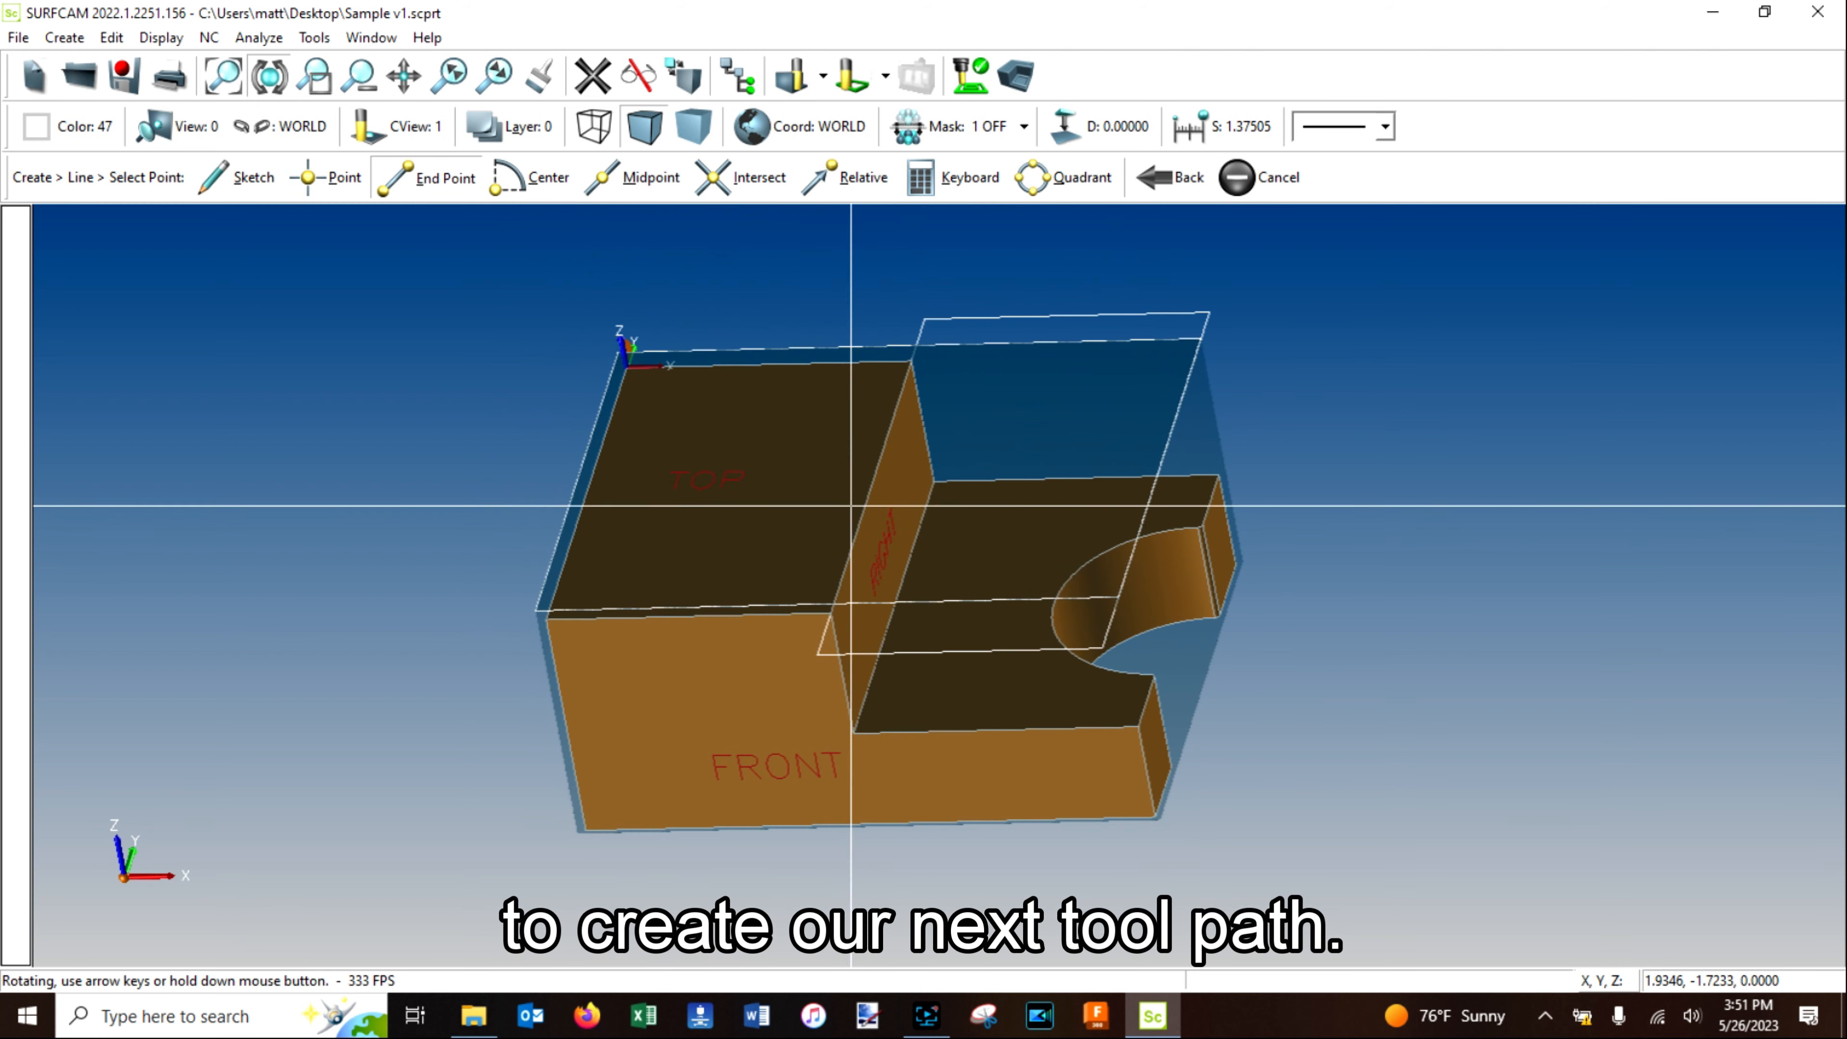
# Analyze the location of the lower step's front endpoint where it meets the raised block.
pyautogui.click(256, 38)
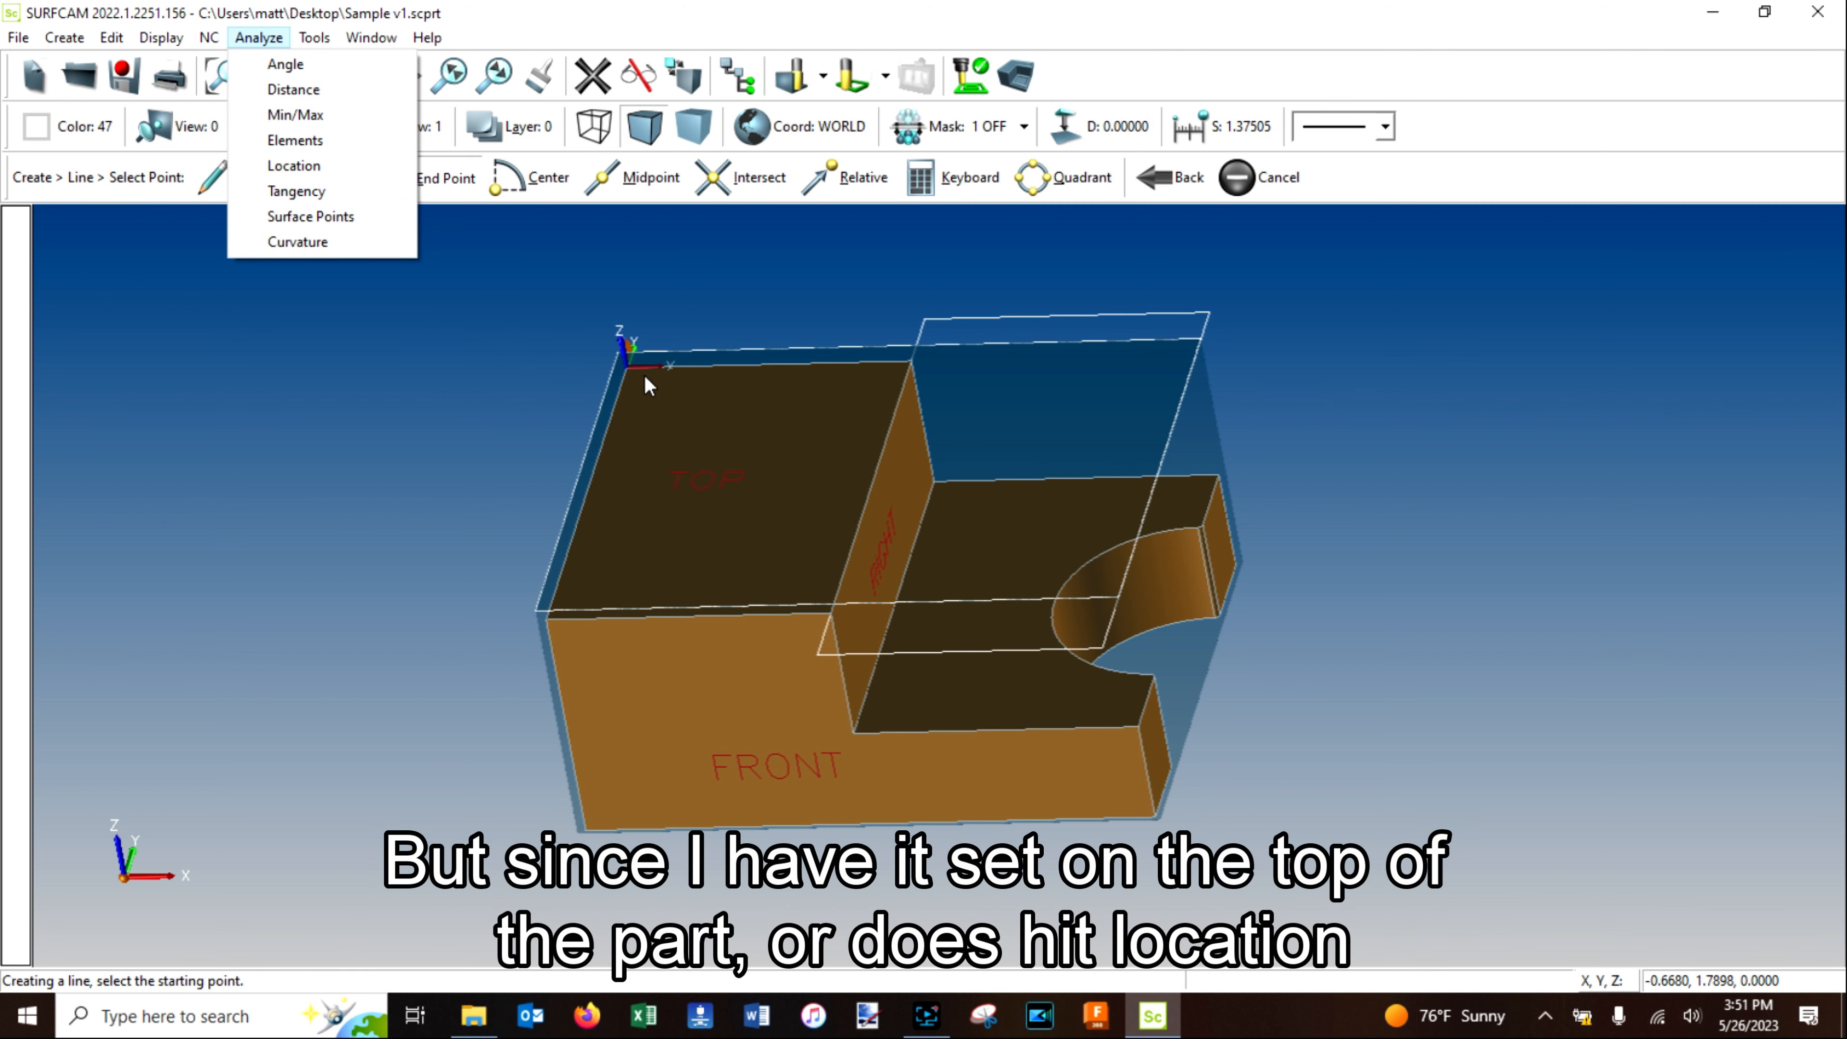
pyautogui.click(323, 166)
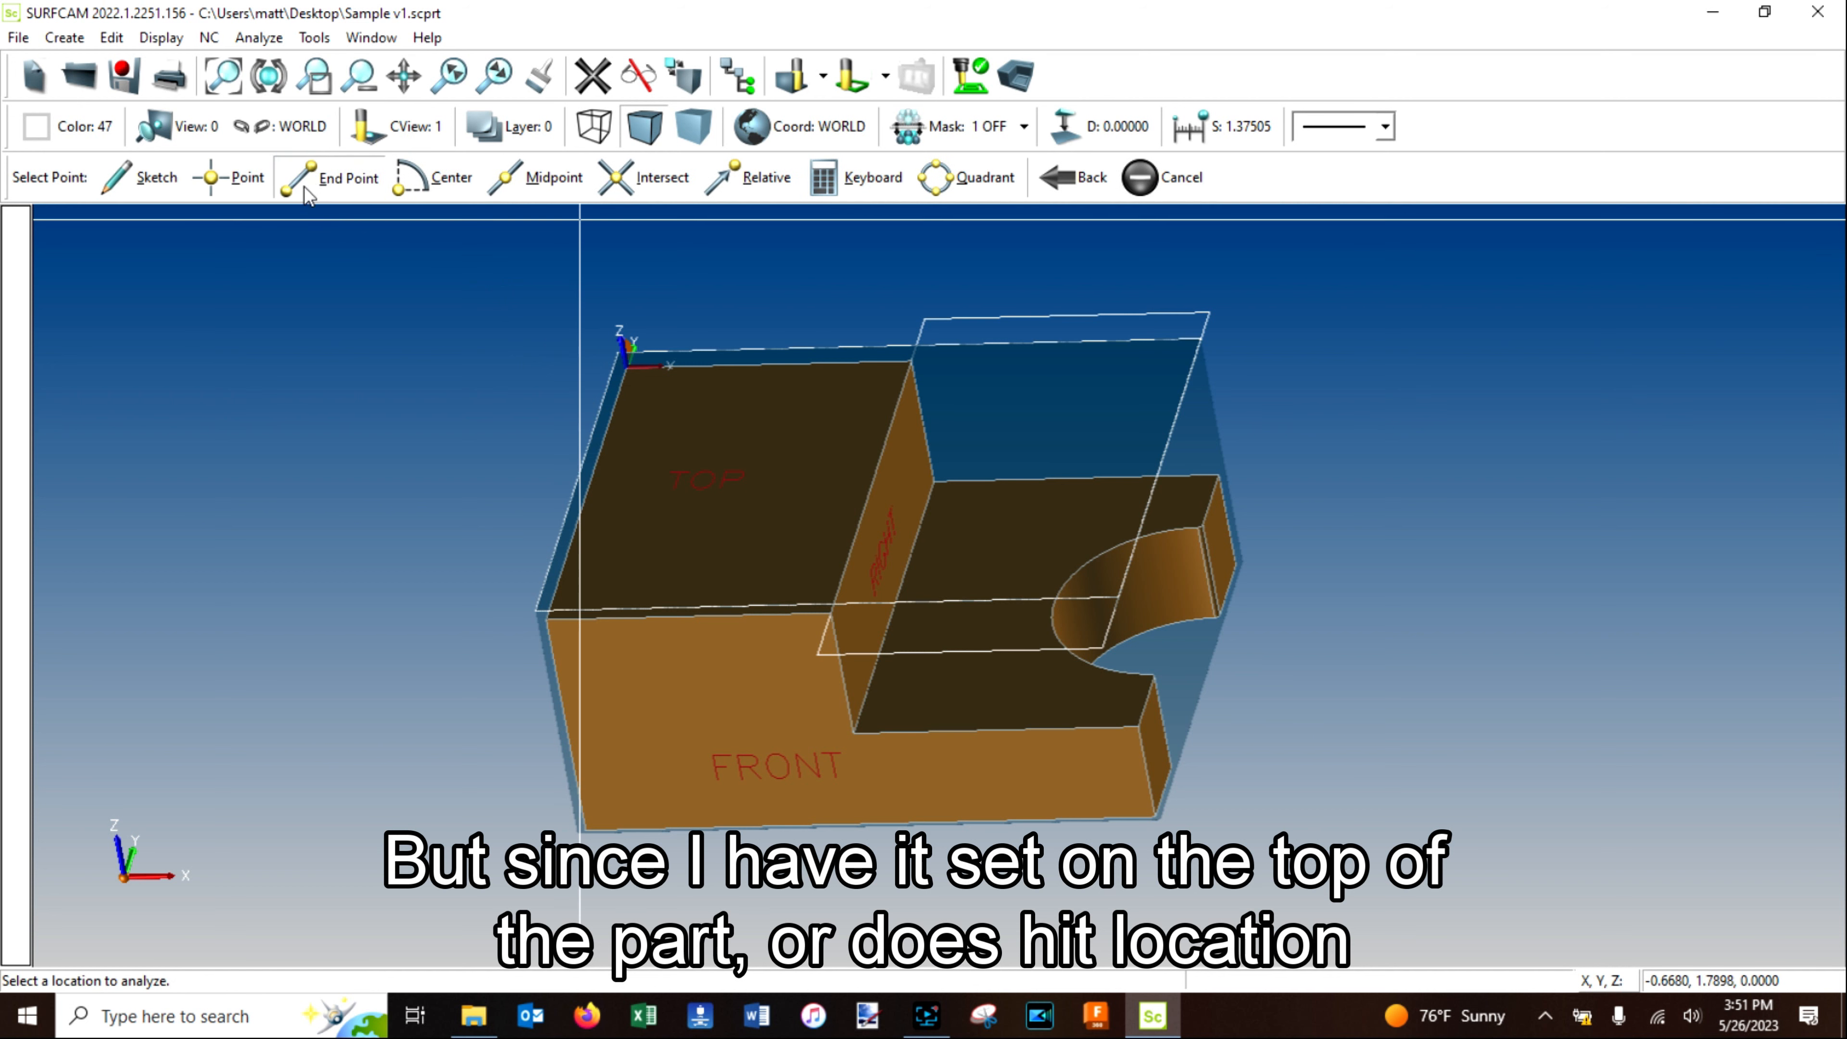
pyautogui.click(320, 179)
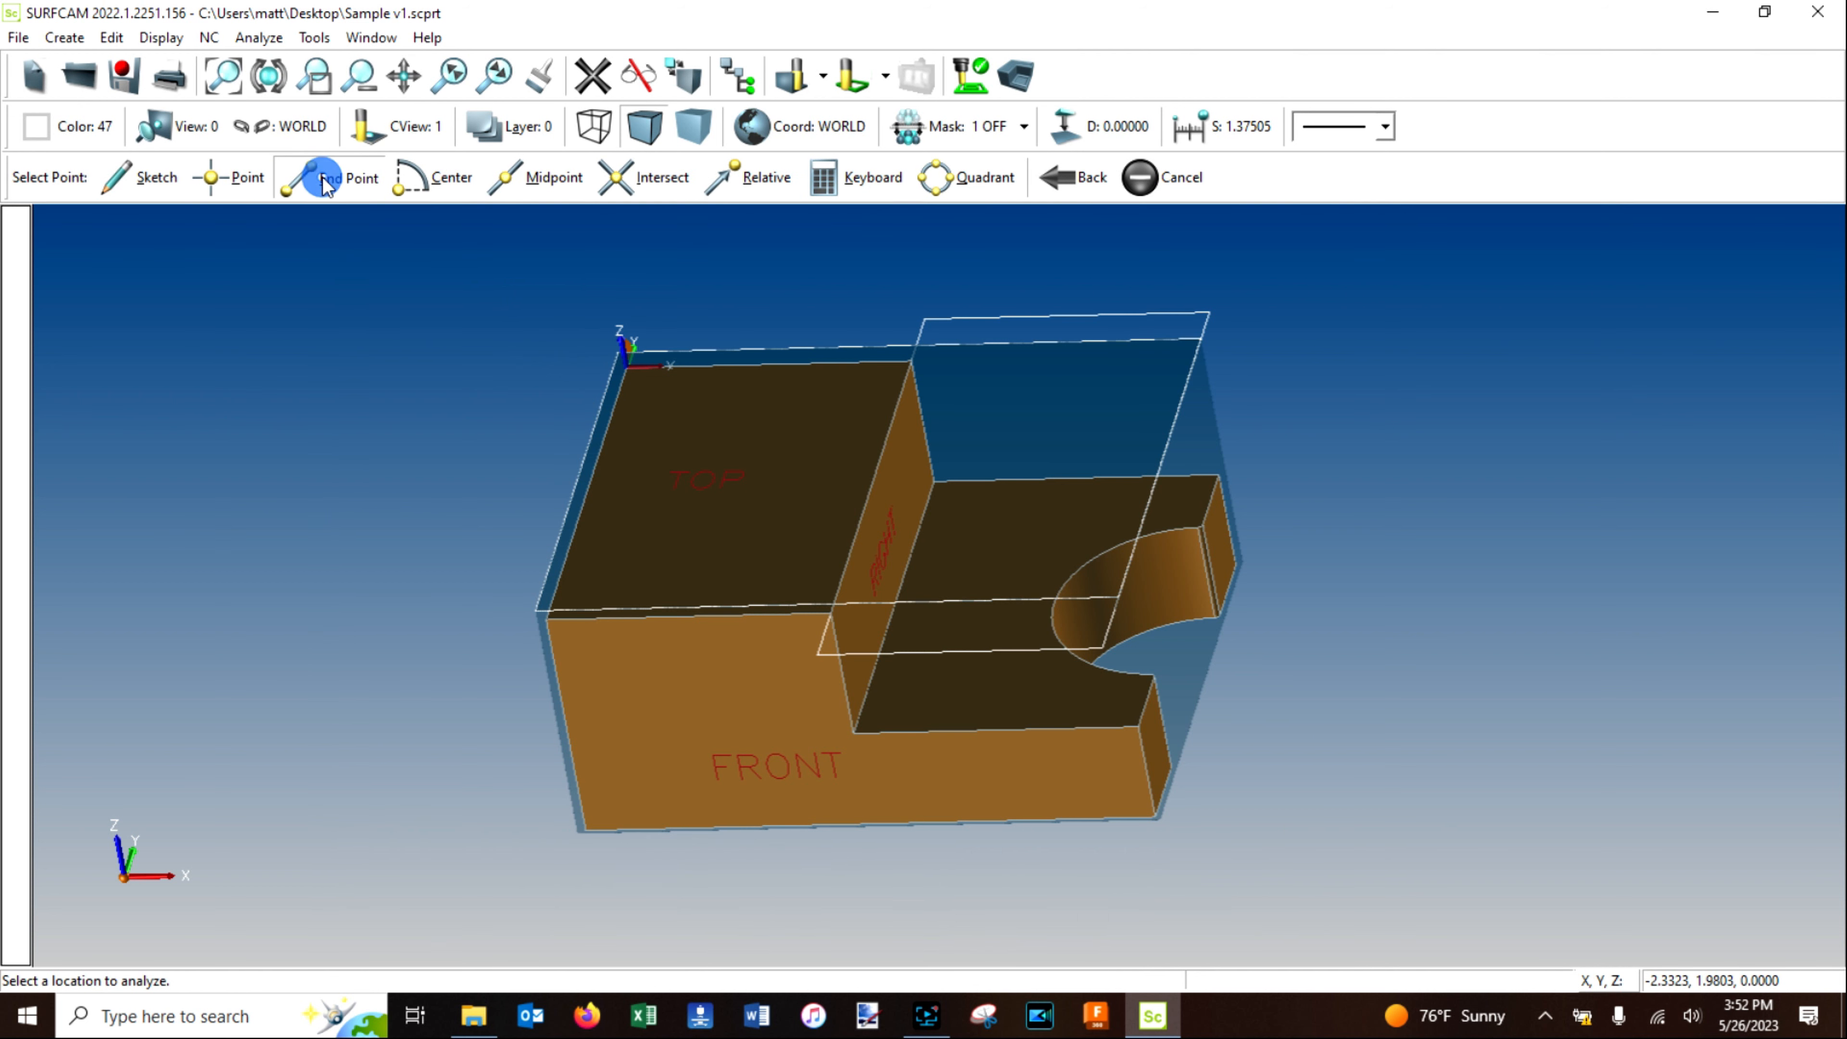
pyautogui.click(868, 731)
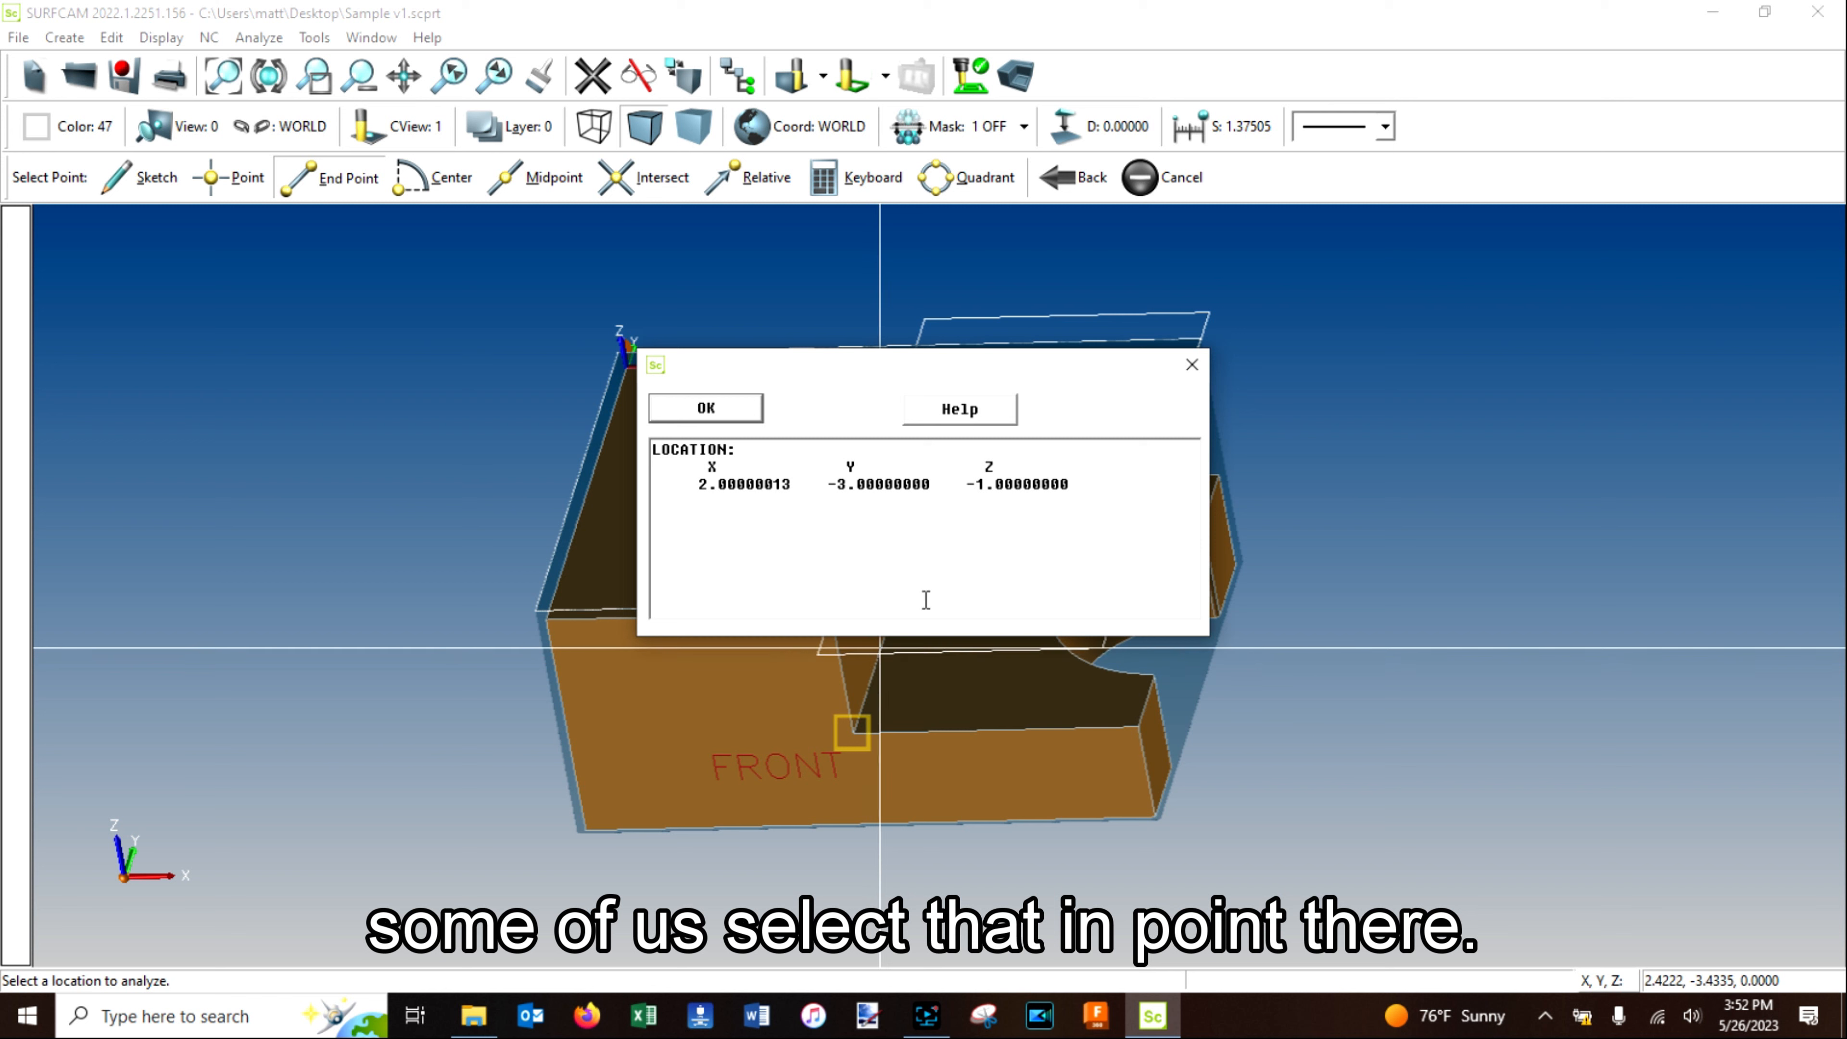
pyautogui.click(716, 409)
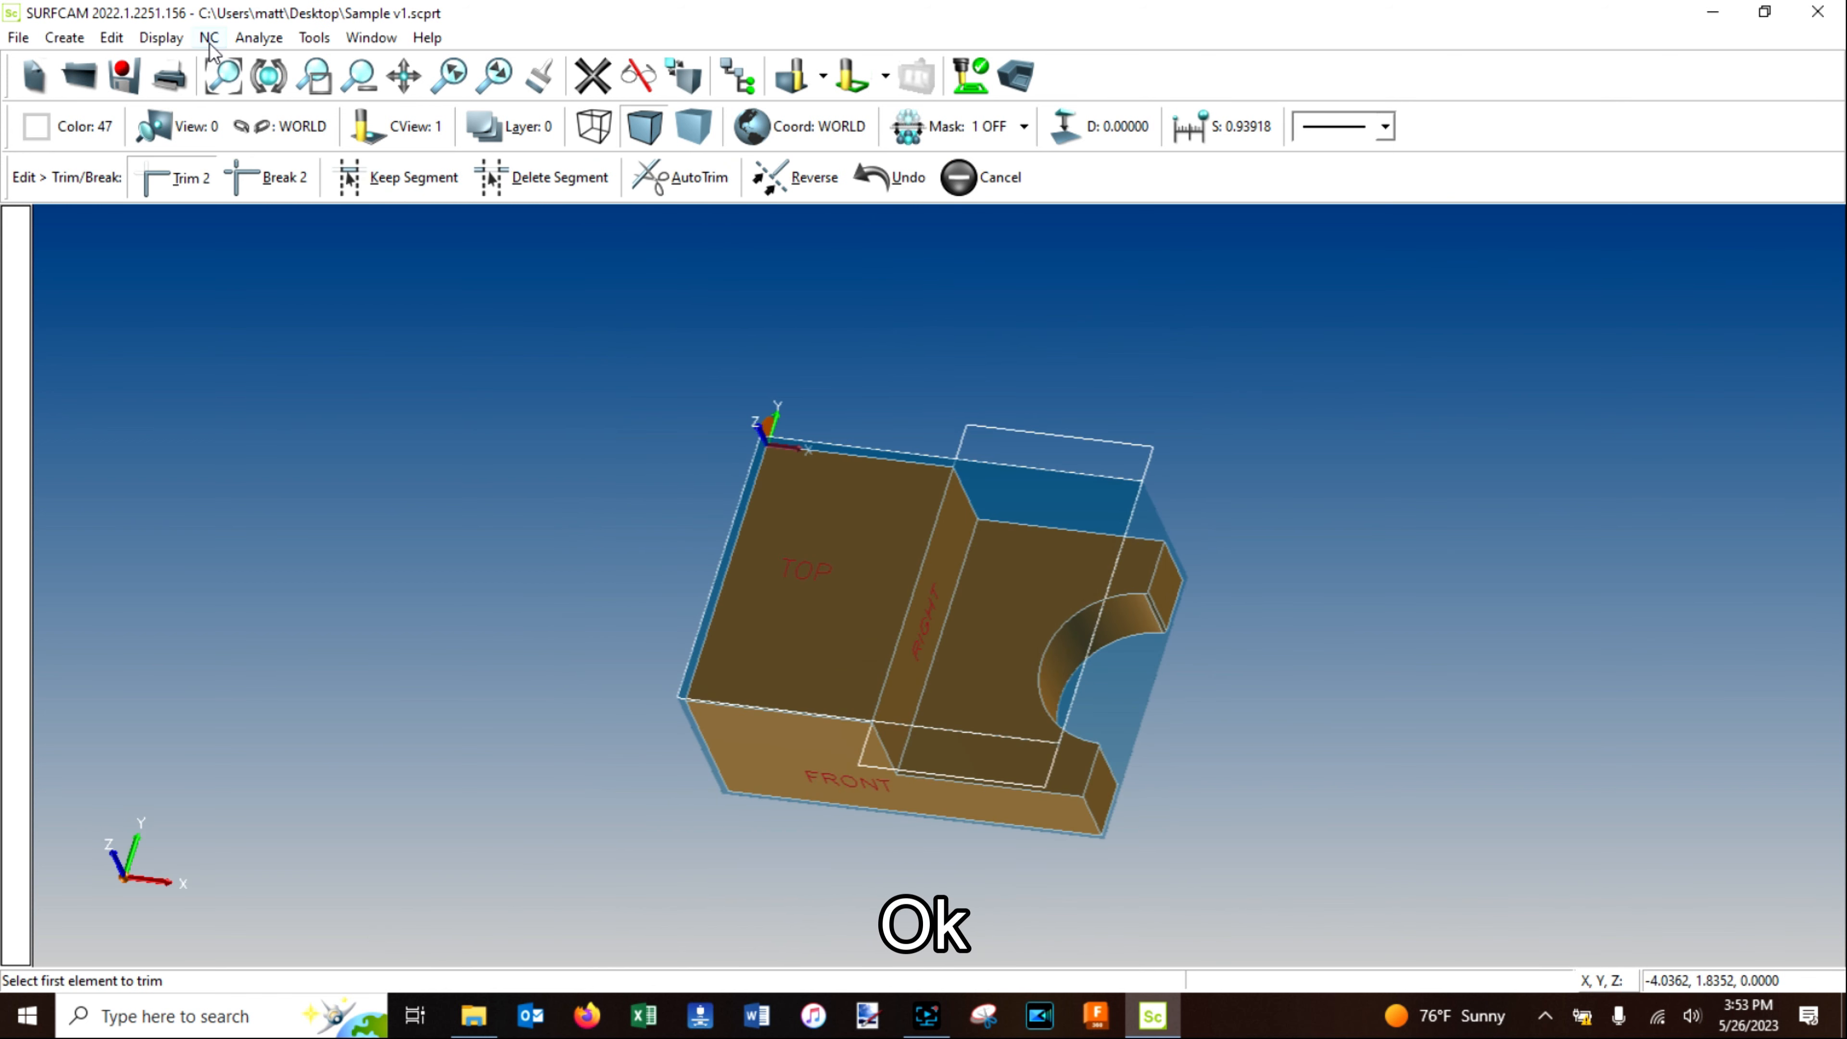
# Start a 2 Axis Pocket operation and chain the rectangular boundary above the lower step as its geometry.
pyautogui.click(209, 37)
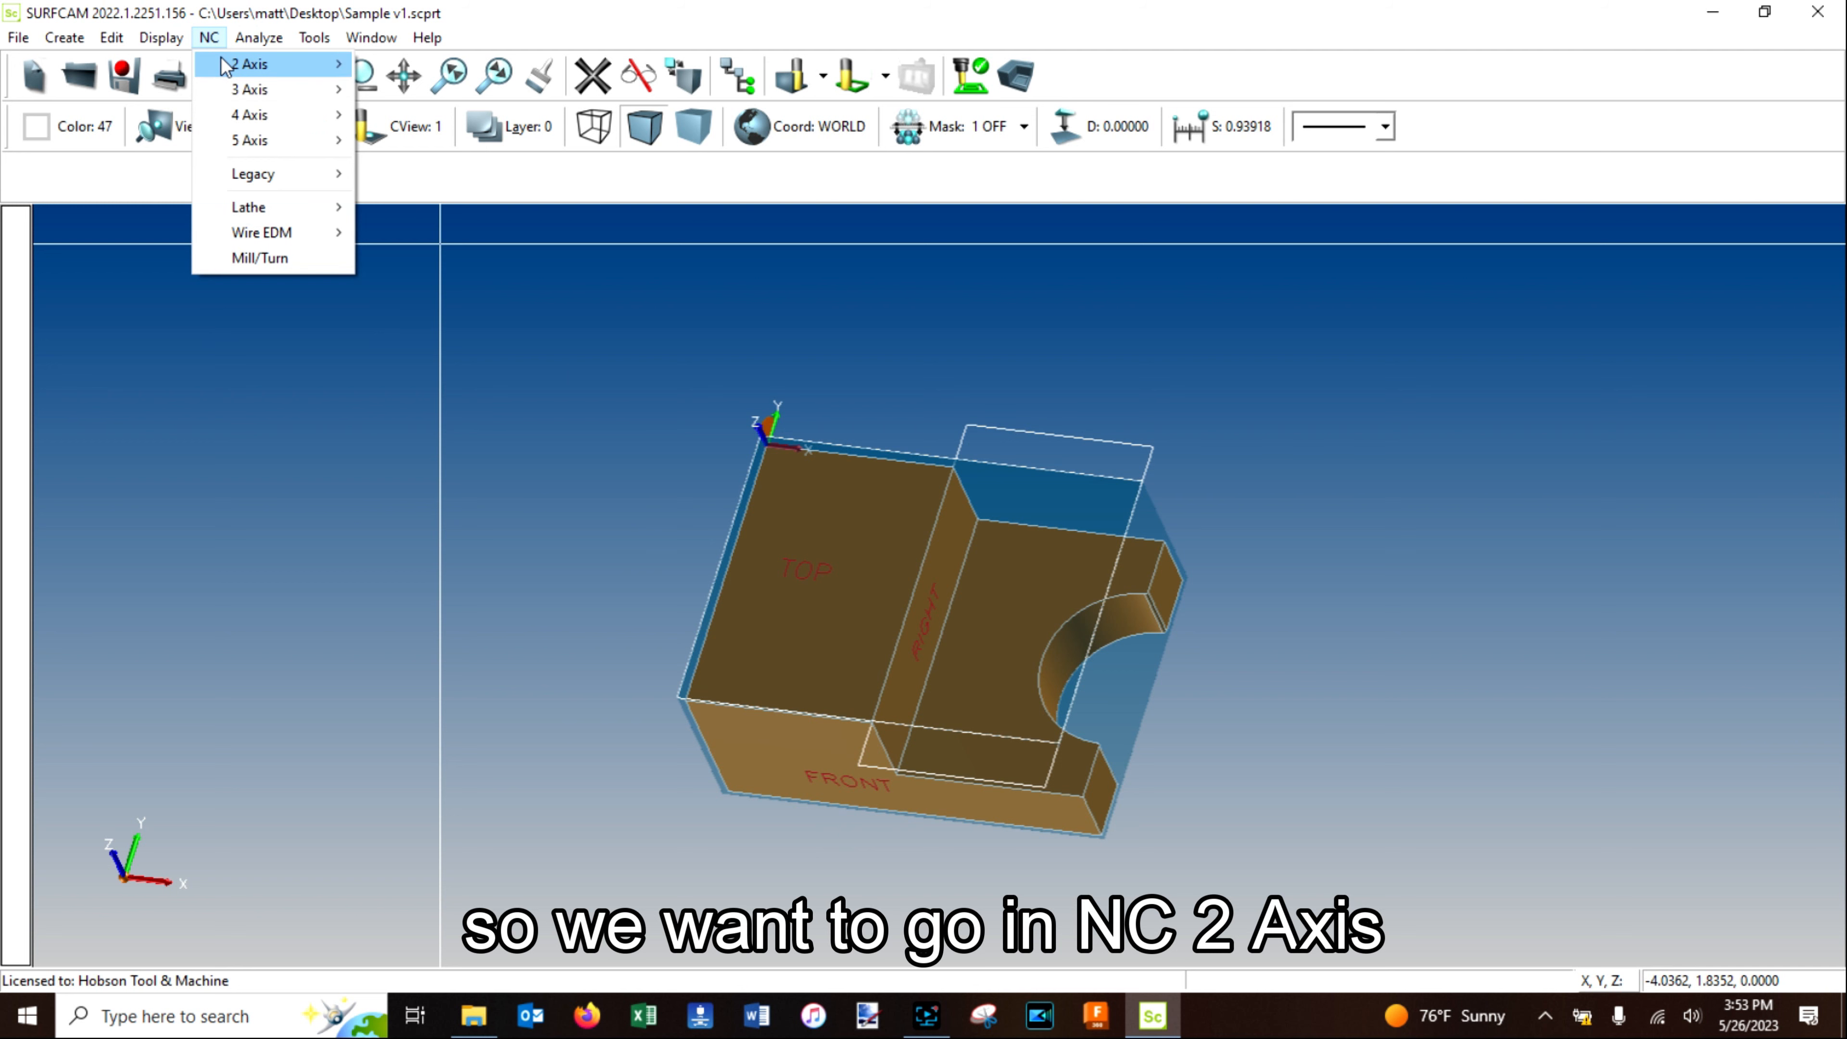
pyautogui.moveTo(249, 70)
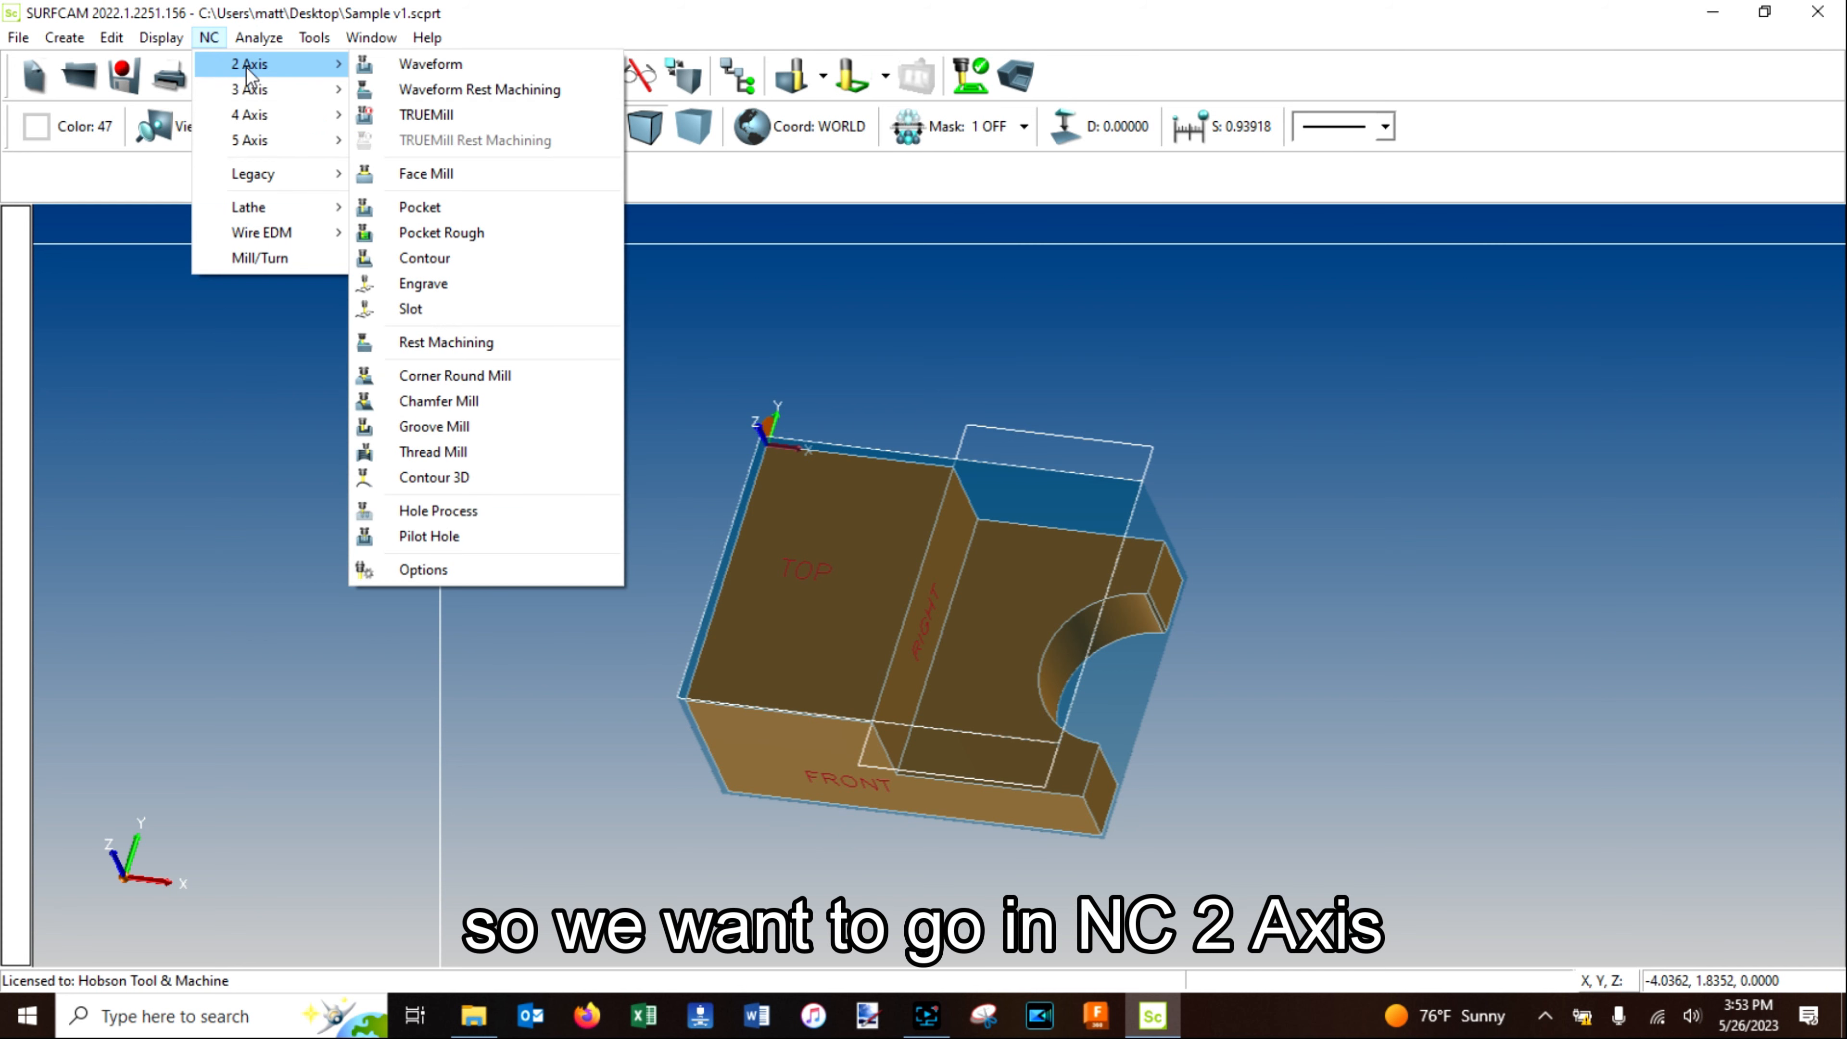
pyautogui.click(553, 209)
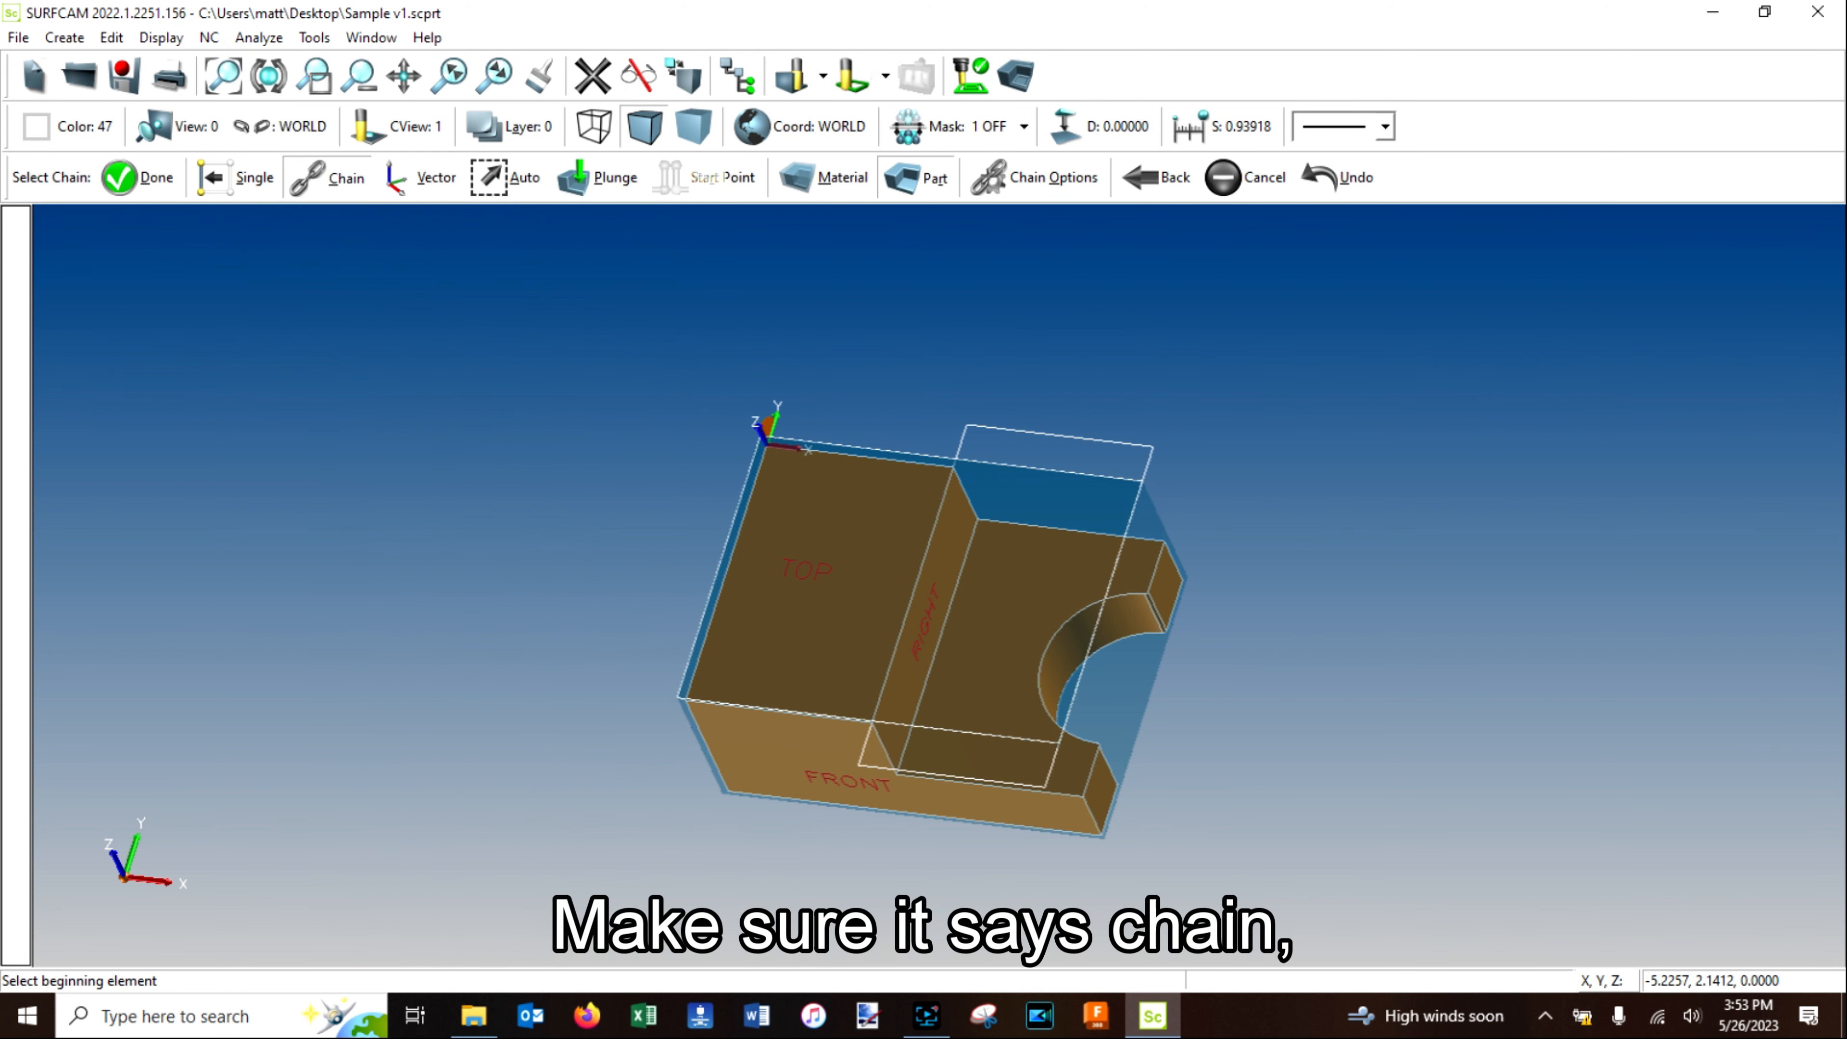
pyautogui.doubleClick(1143, 441)
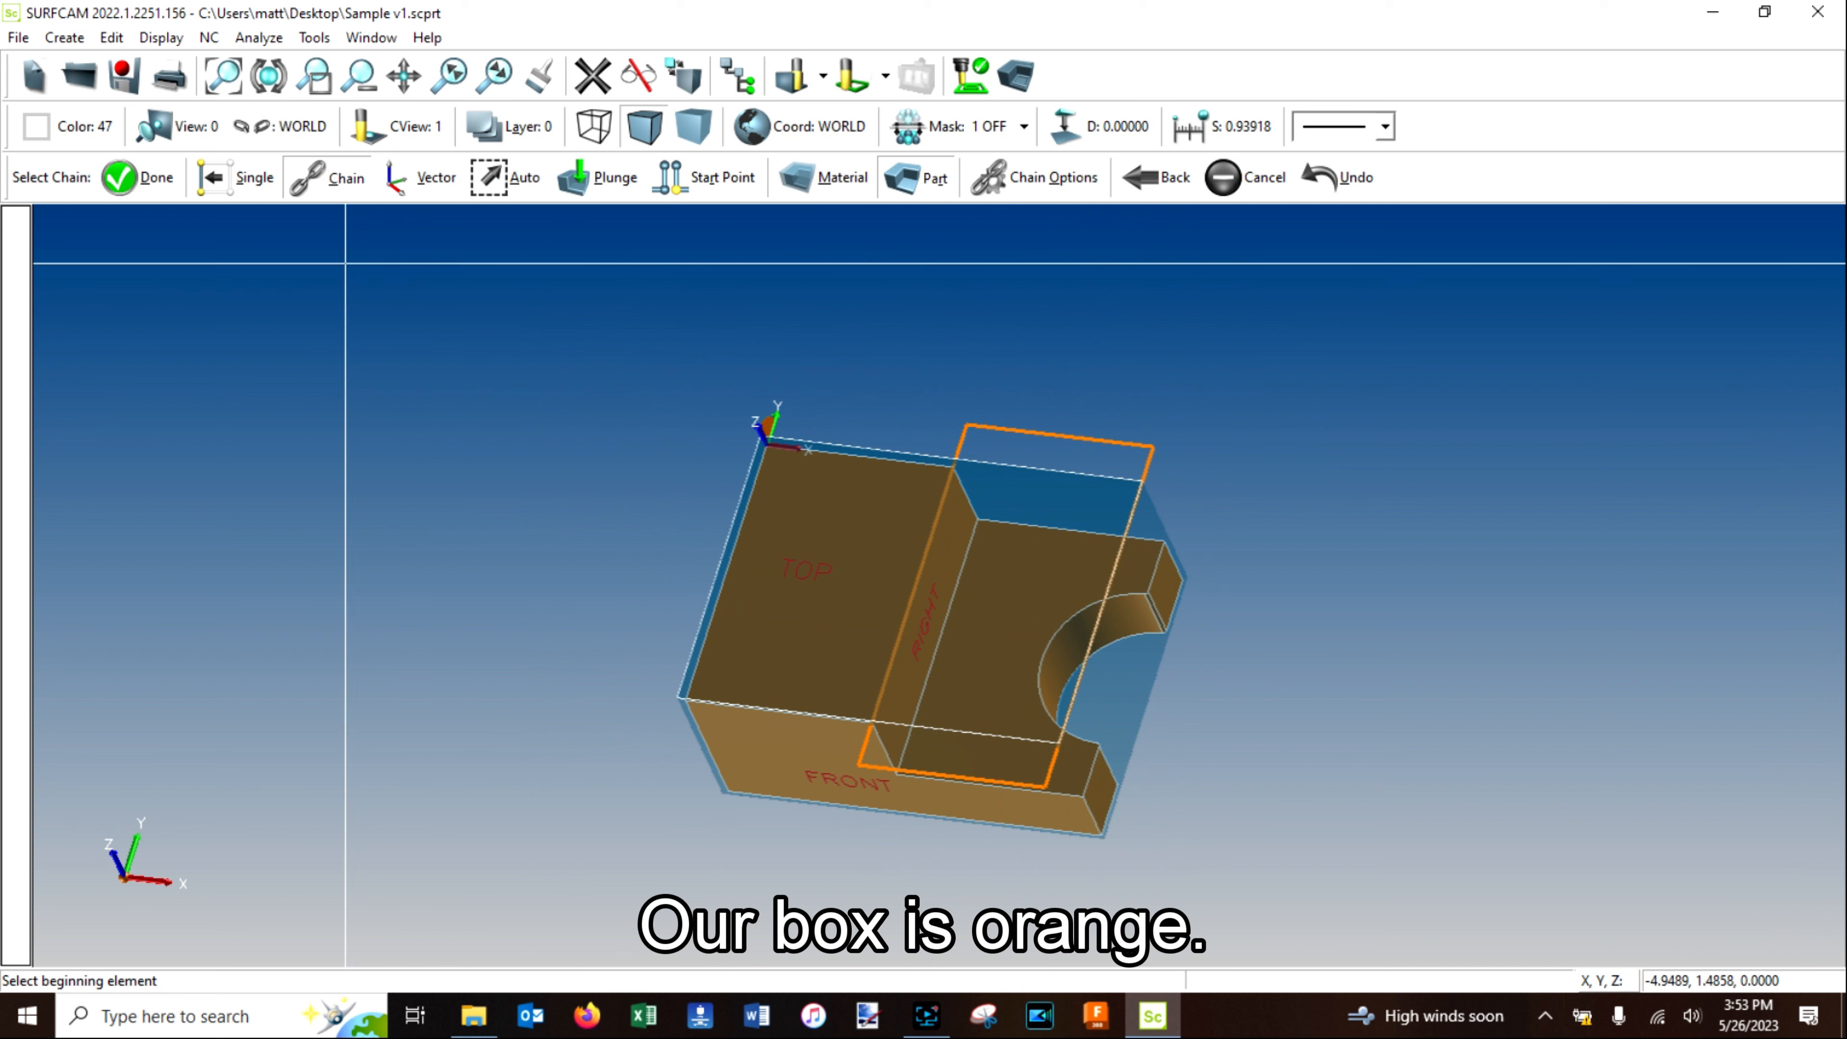
pyautogui.click(149, 179)
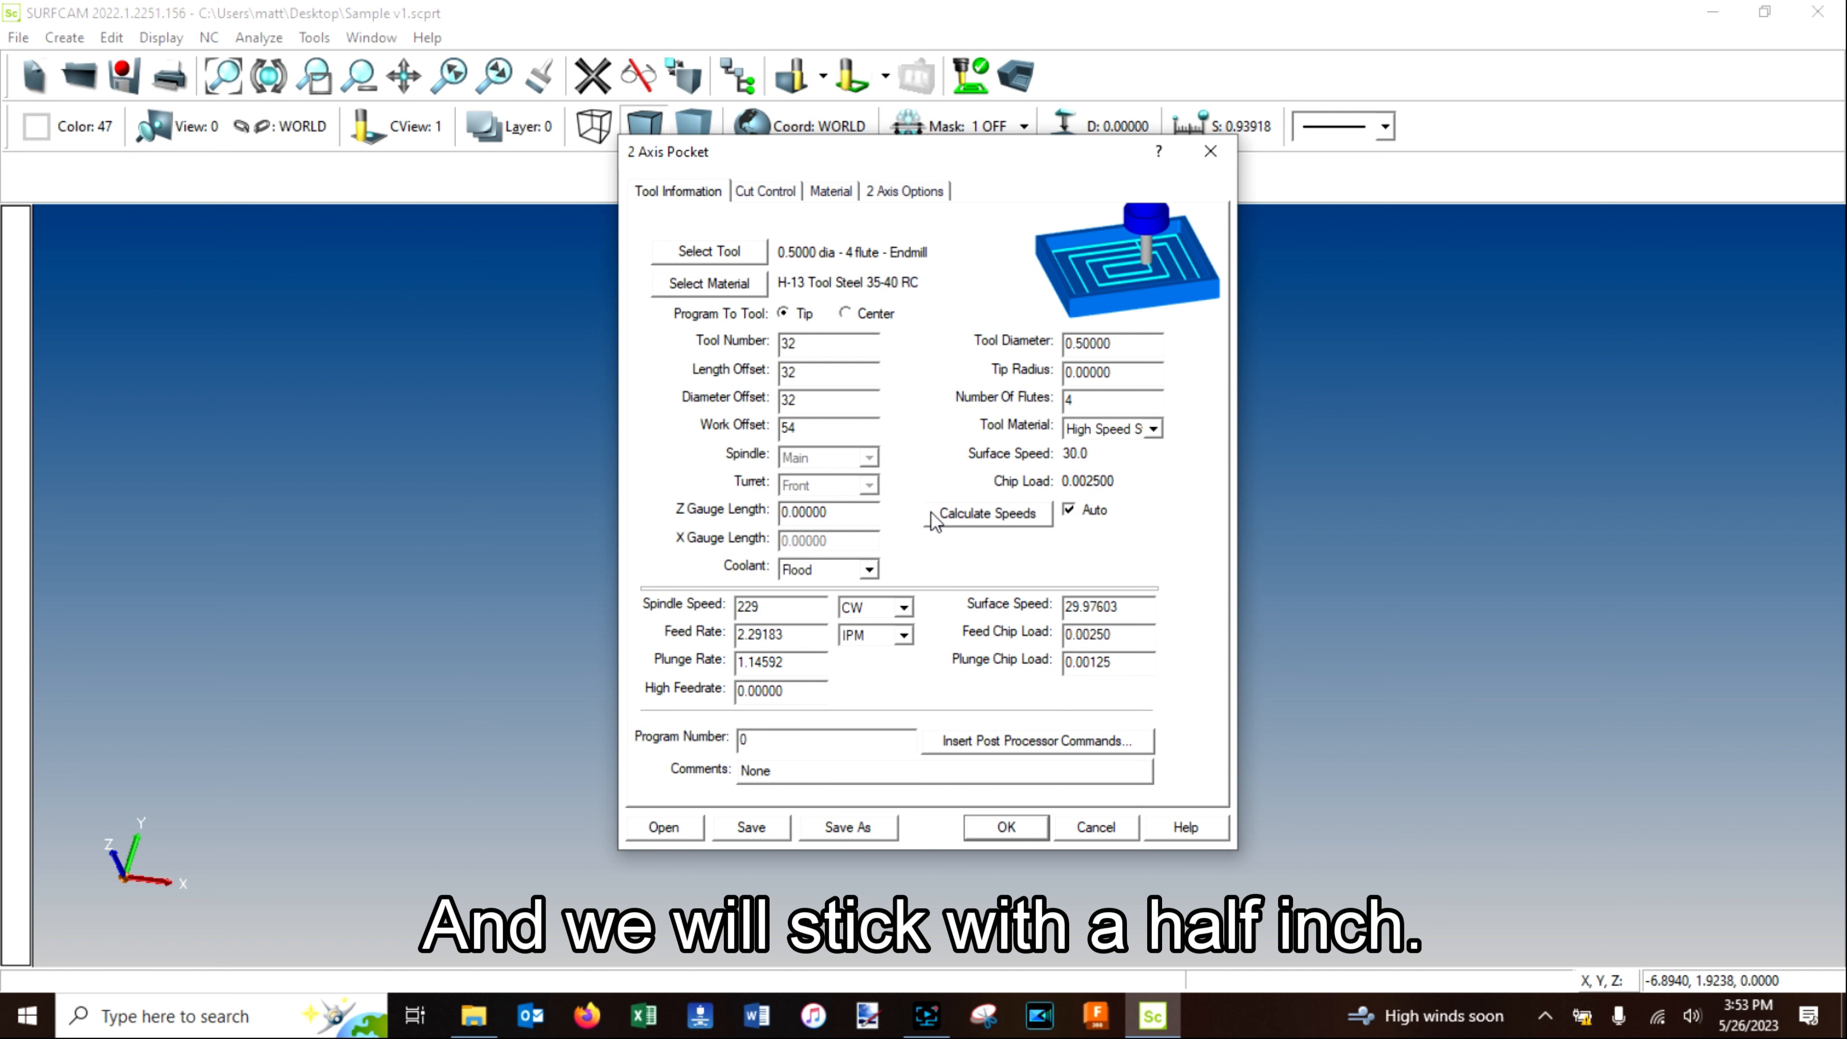
# Set the pocket's amount to remove in Z to 1.0 inch.
pyautogui.click(774, 191)
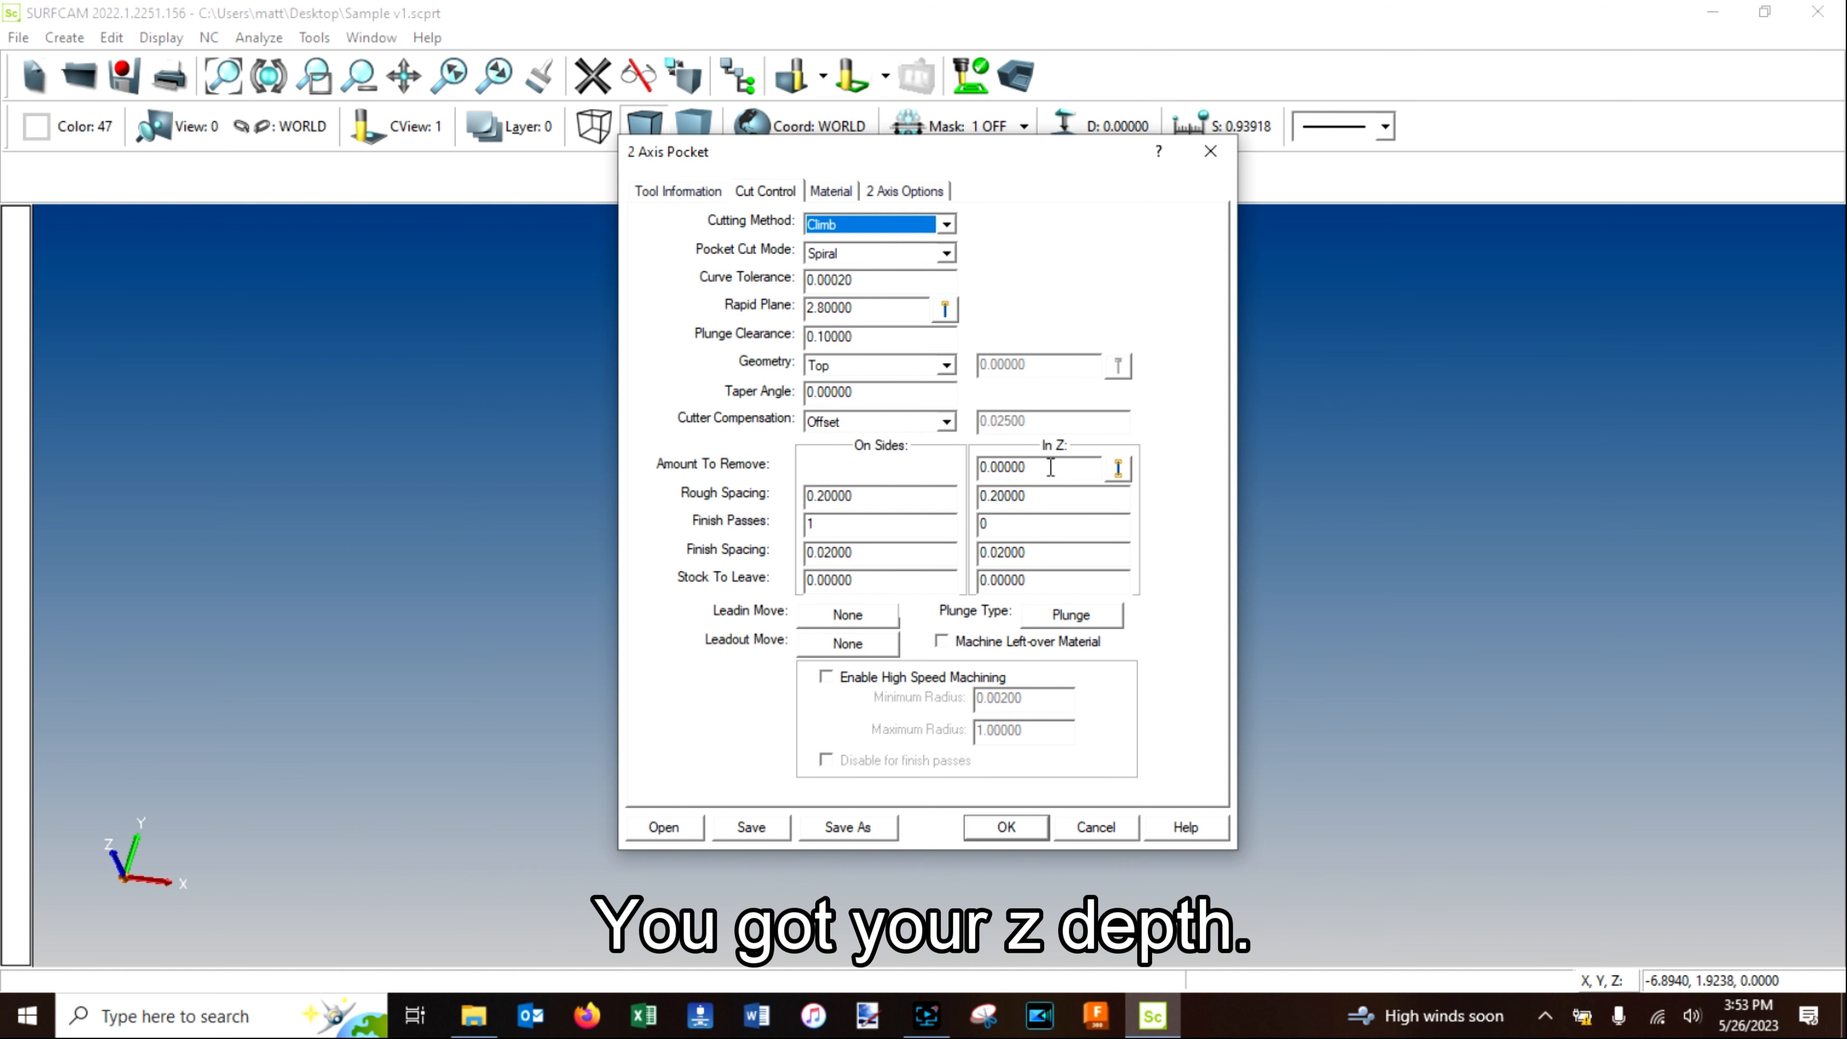
pyautogui.doubleClick(1091, 466)
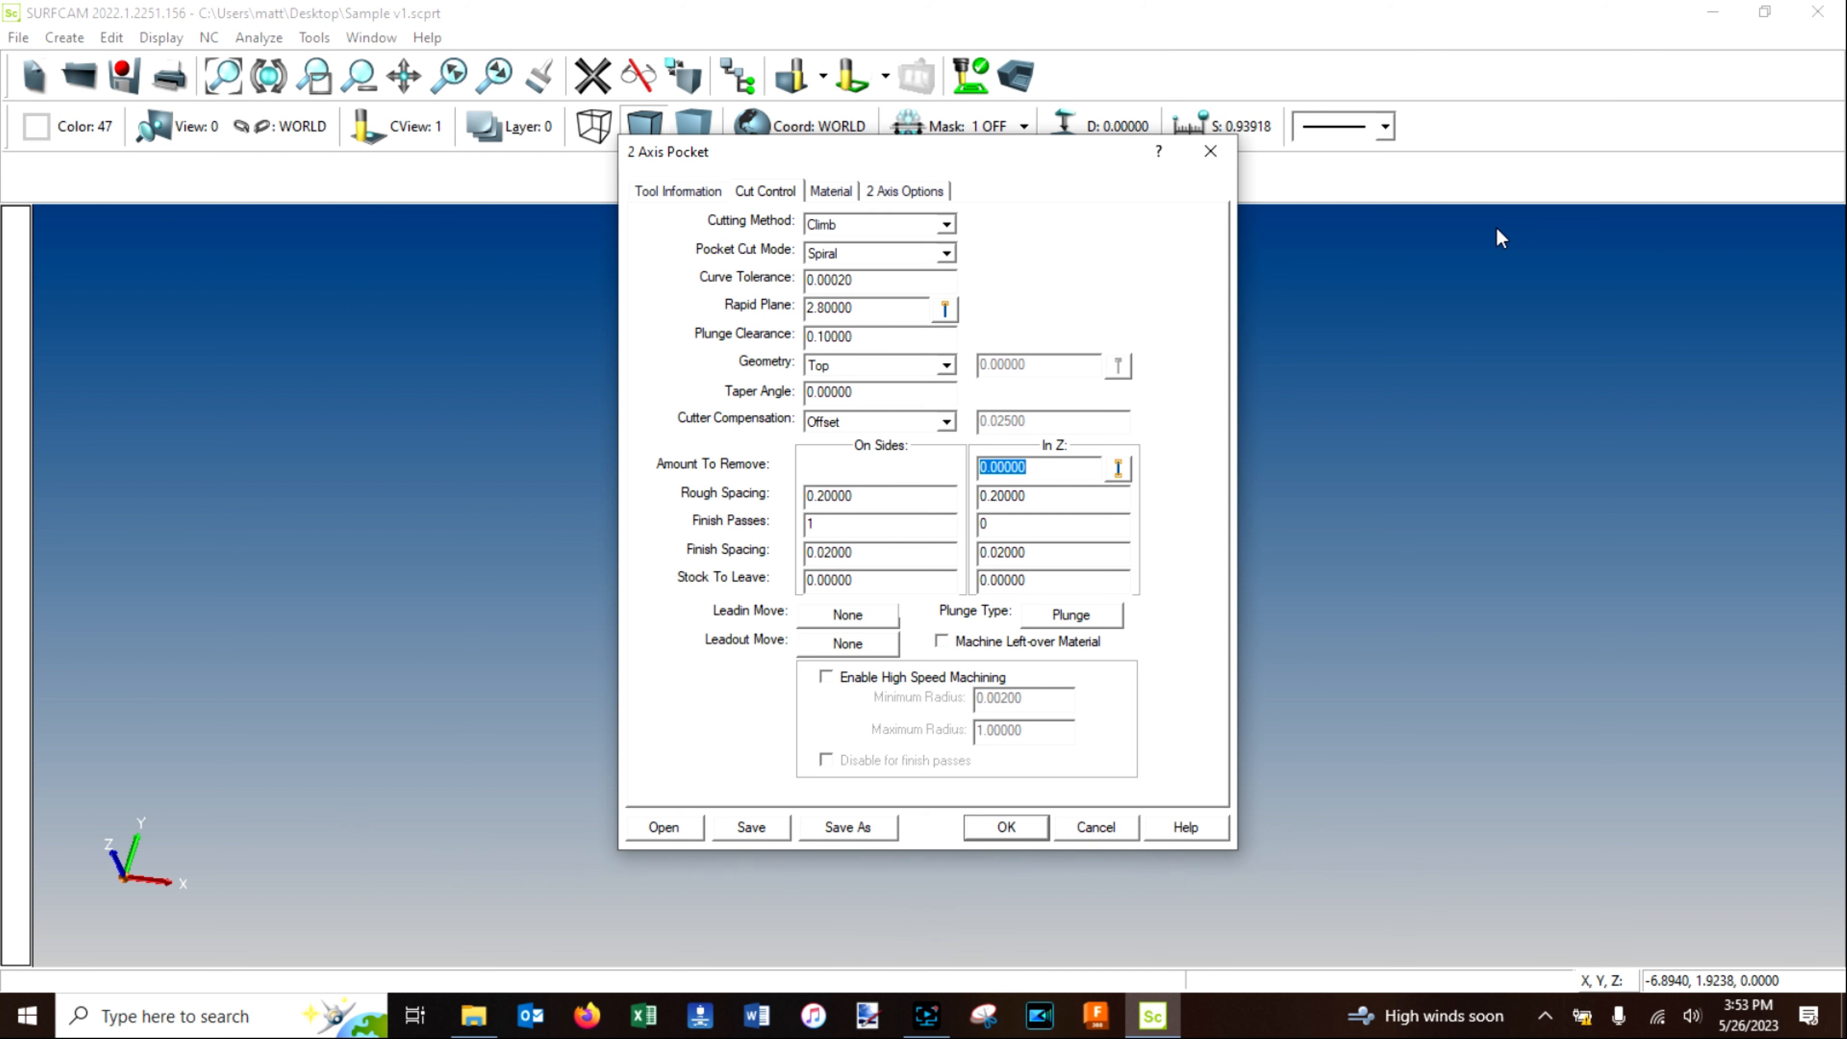
pyautogui.write('1')
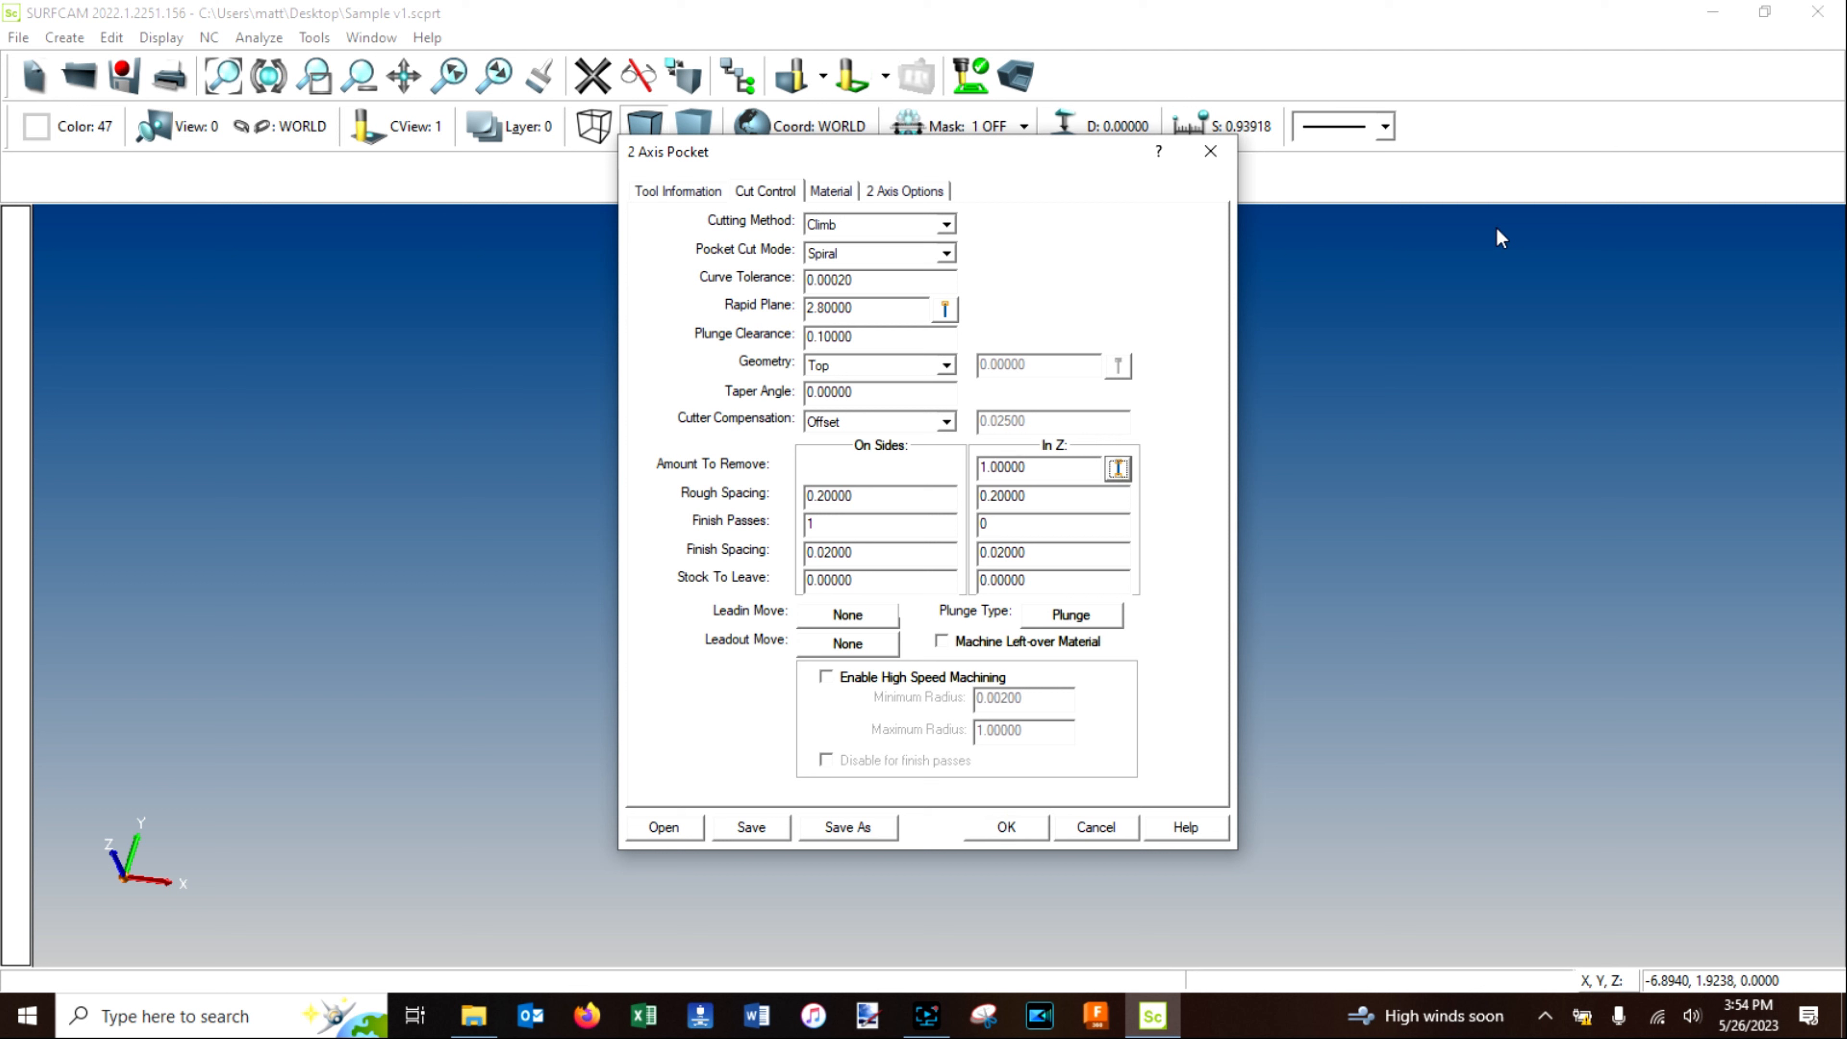
pyautogui.press('Tab')
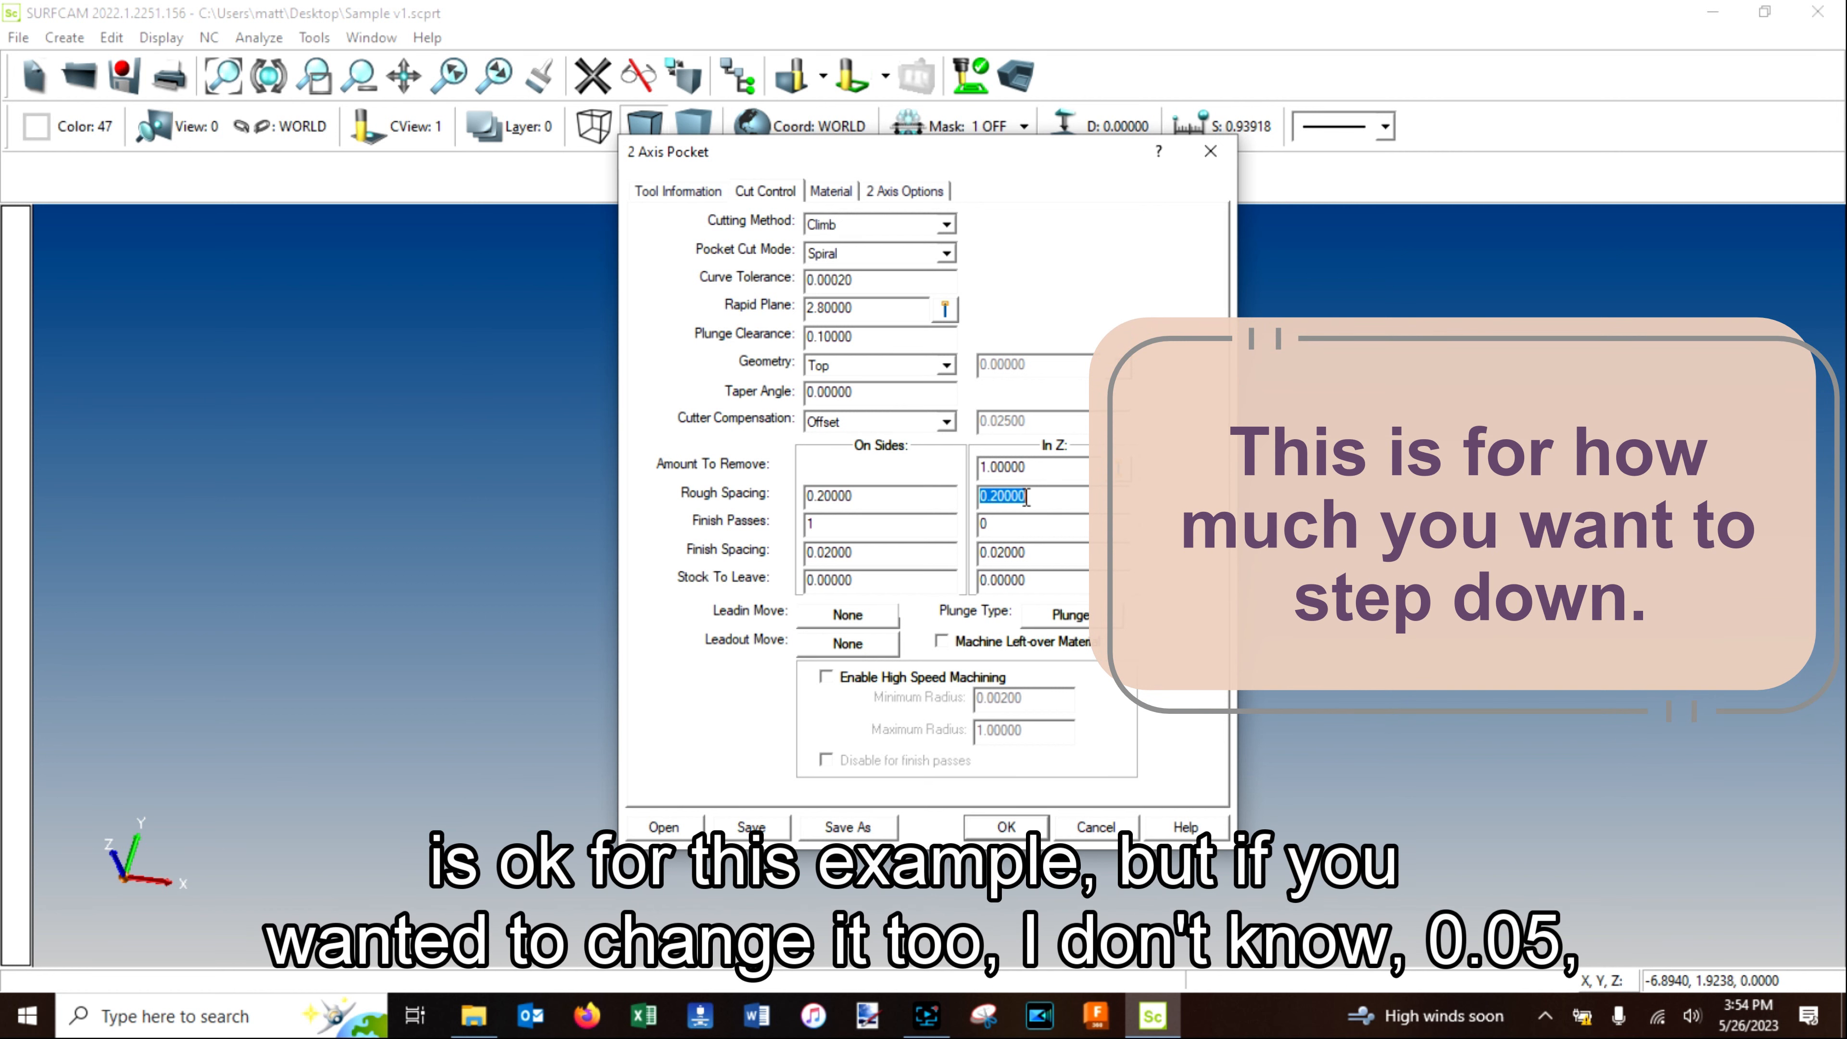
# Try Z rough spacings of 0.05 and 1 for the step-down, and restore the spacing to 0.2.
pyautogui.write('.05')
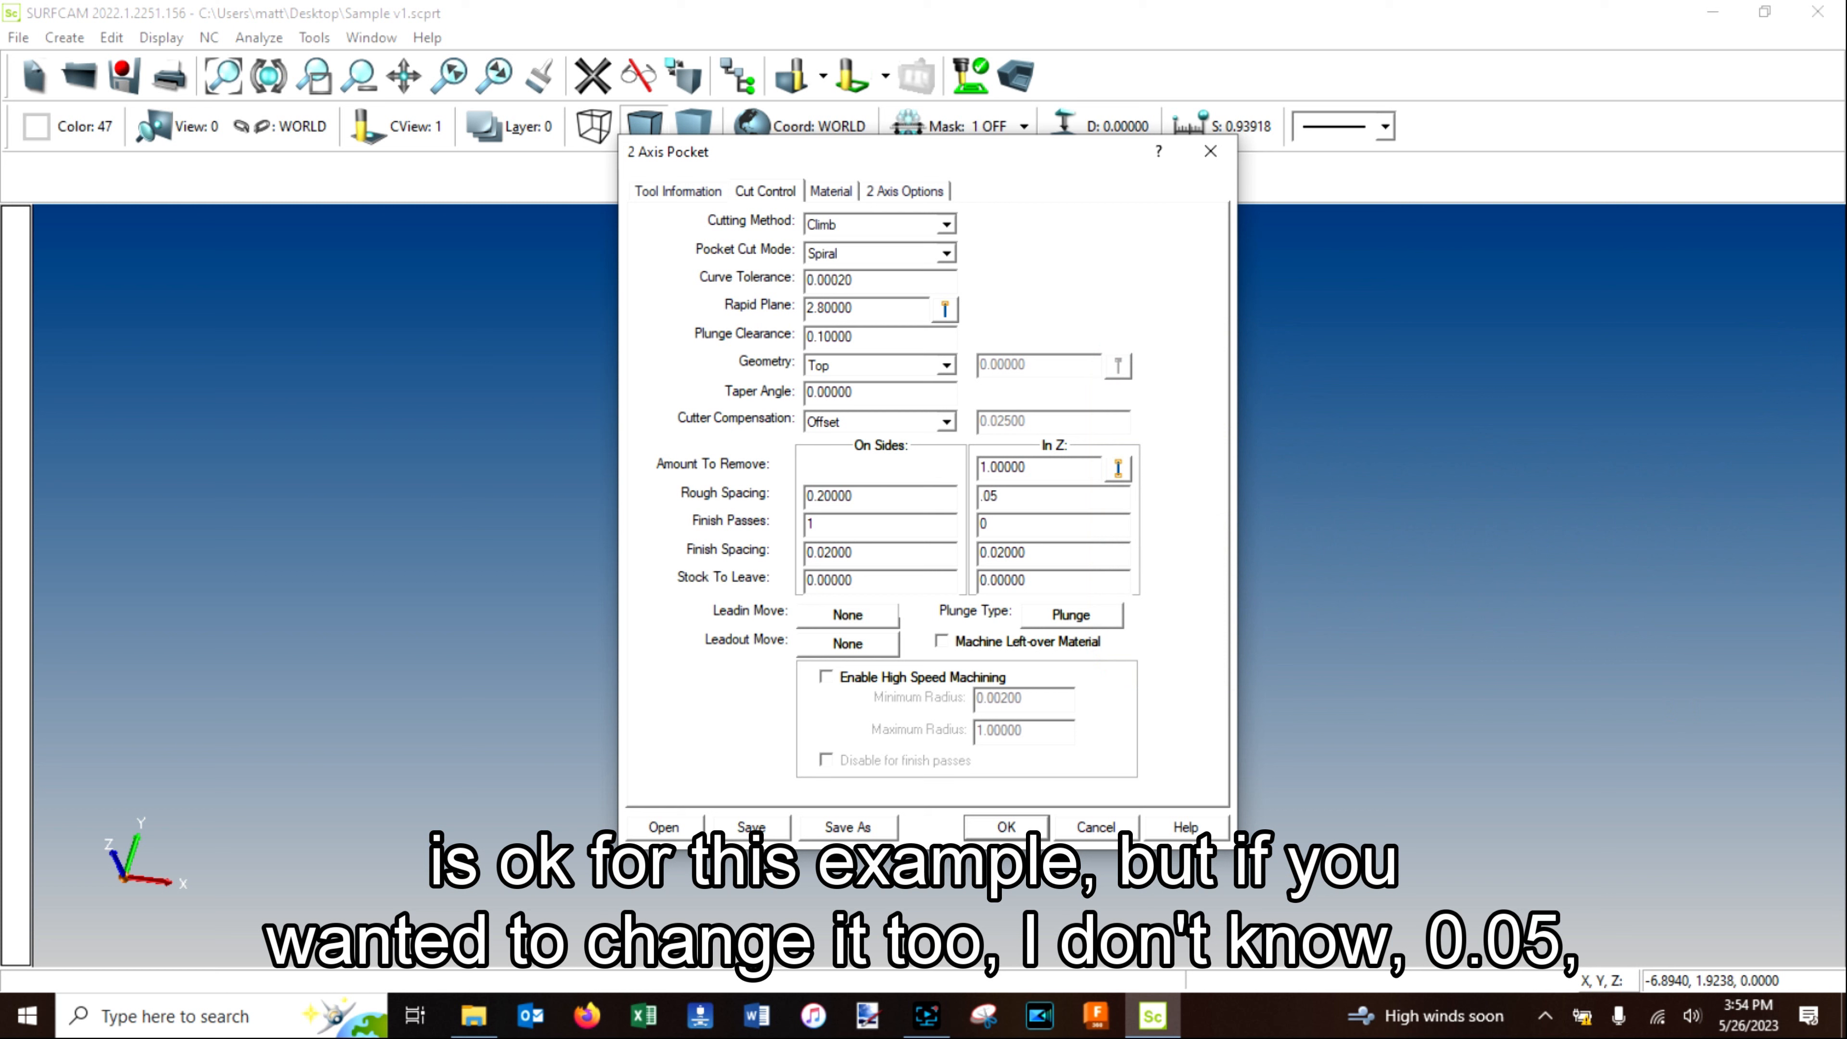
pyautogui.press('BackSpace')
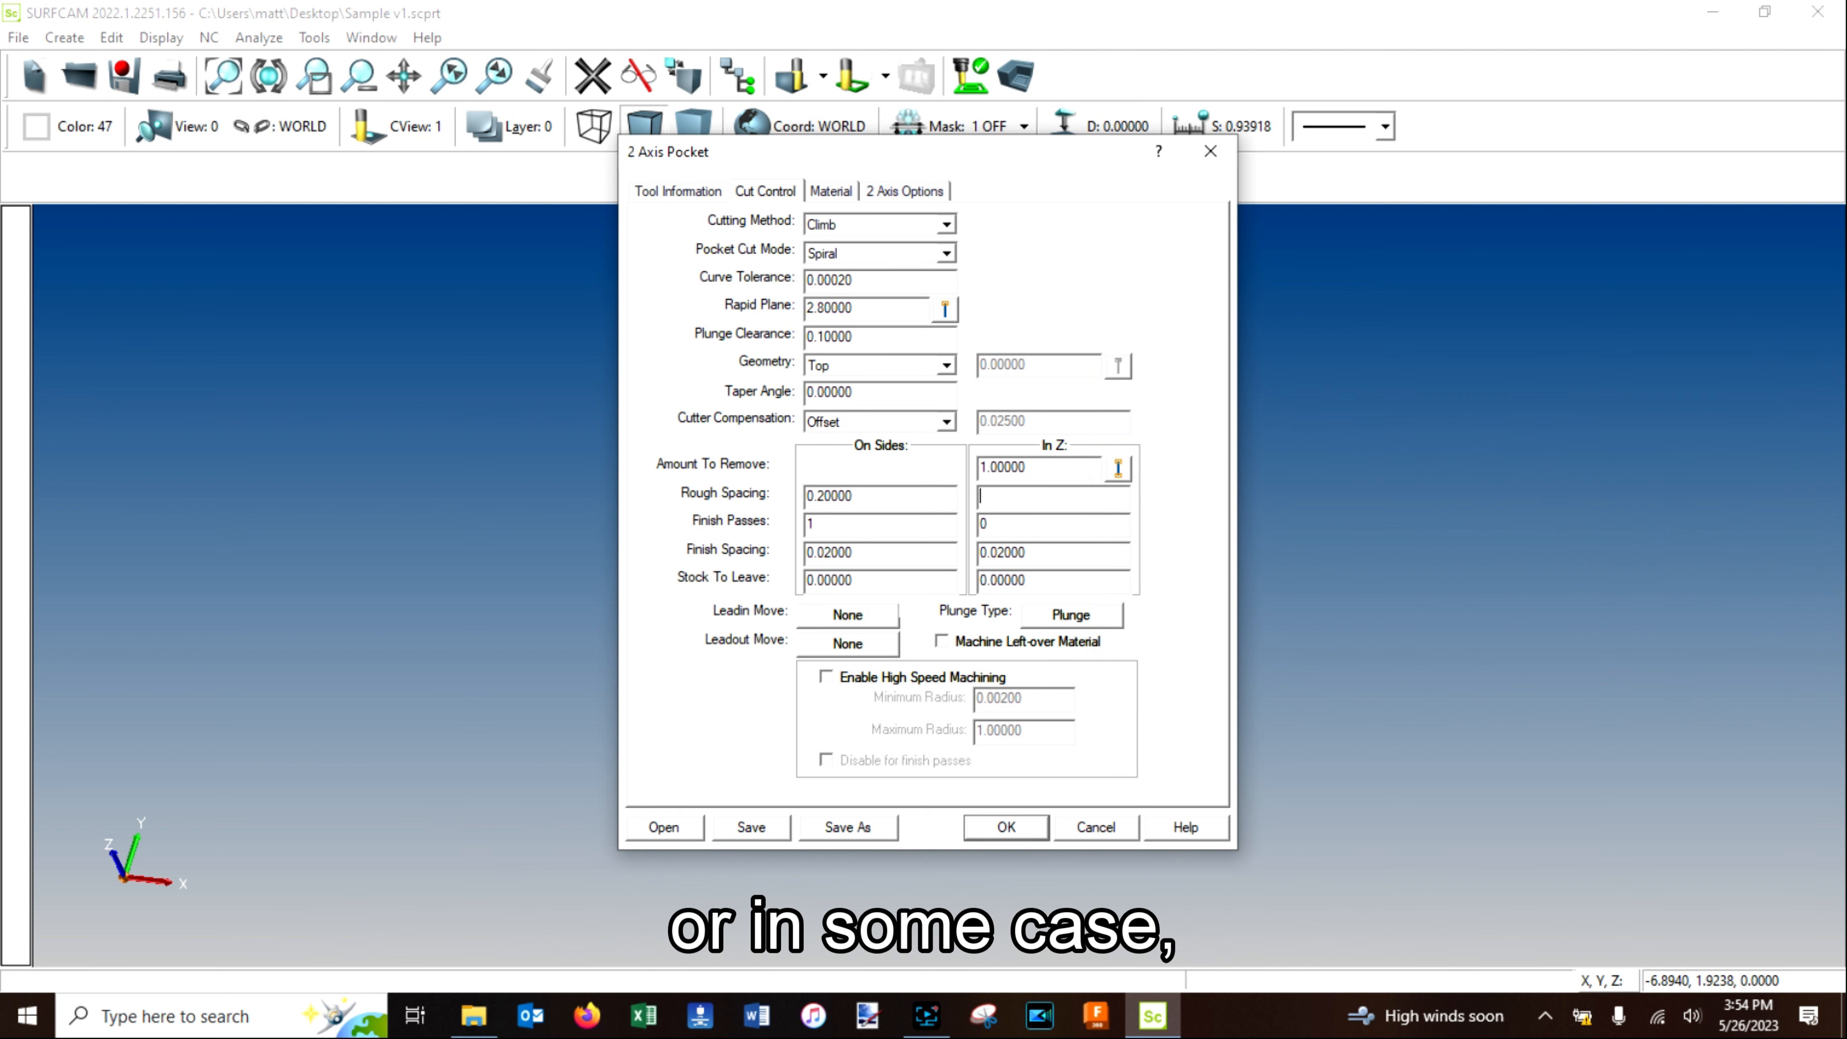
pyautogui.write('1.')
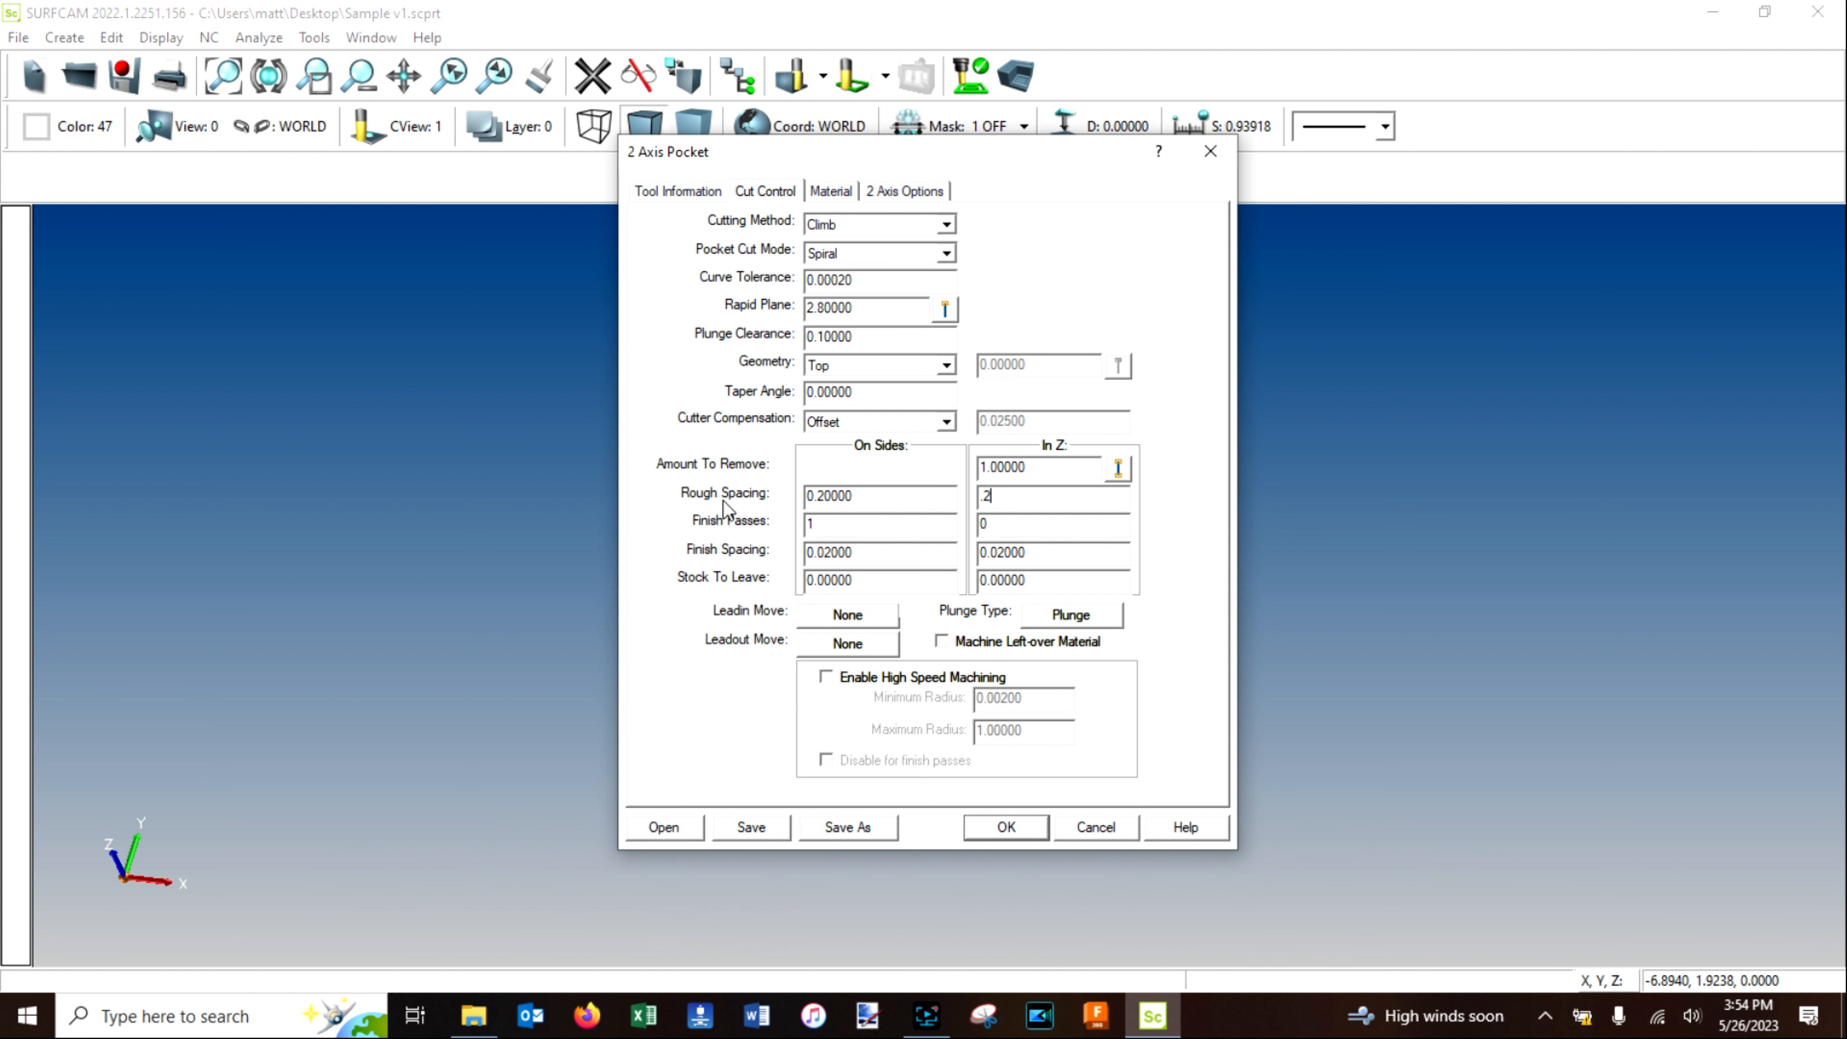
pyautogui.moveTo(923, 496); pyautogui.dragTo(786, 503)
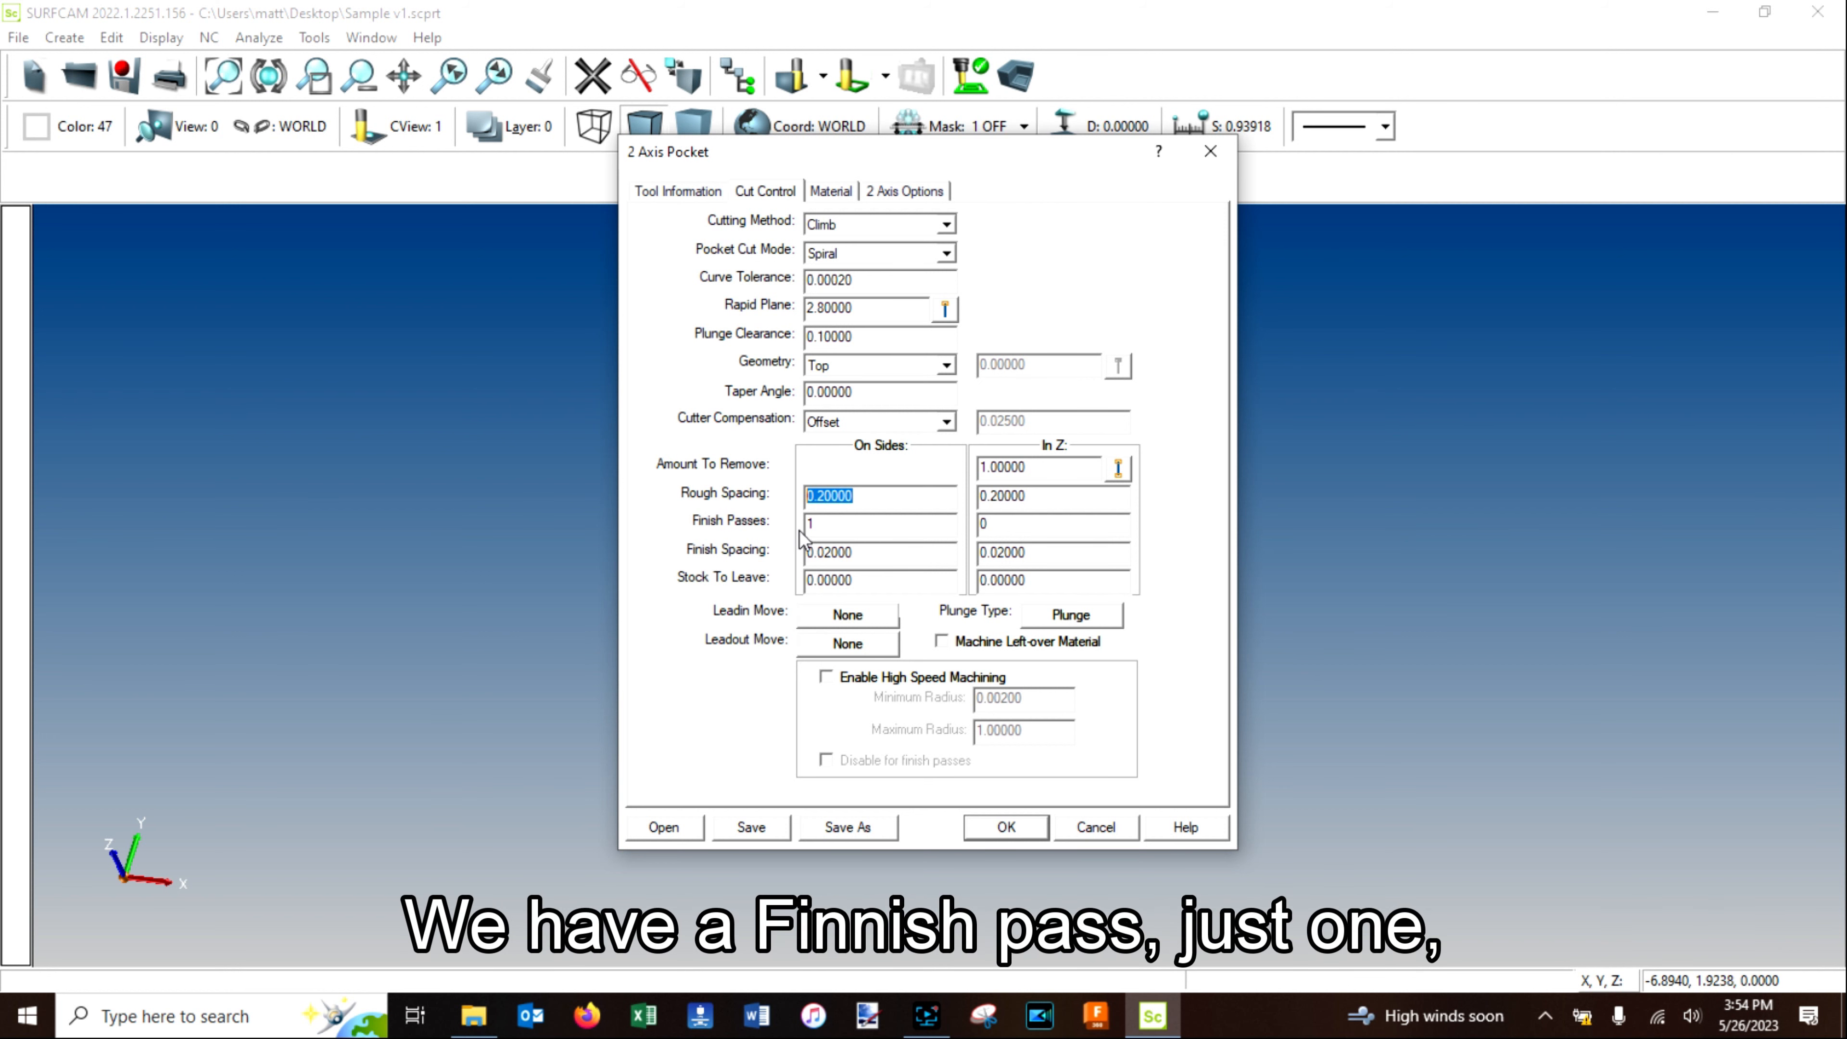
pyautogui.click(844, 524)
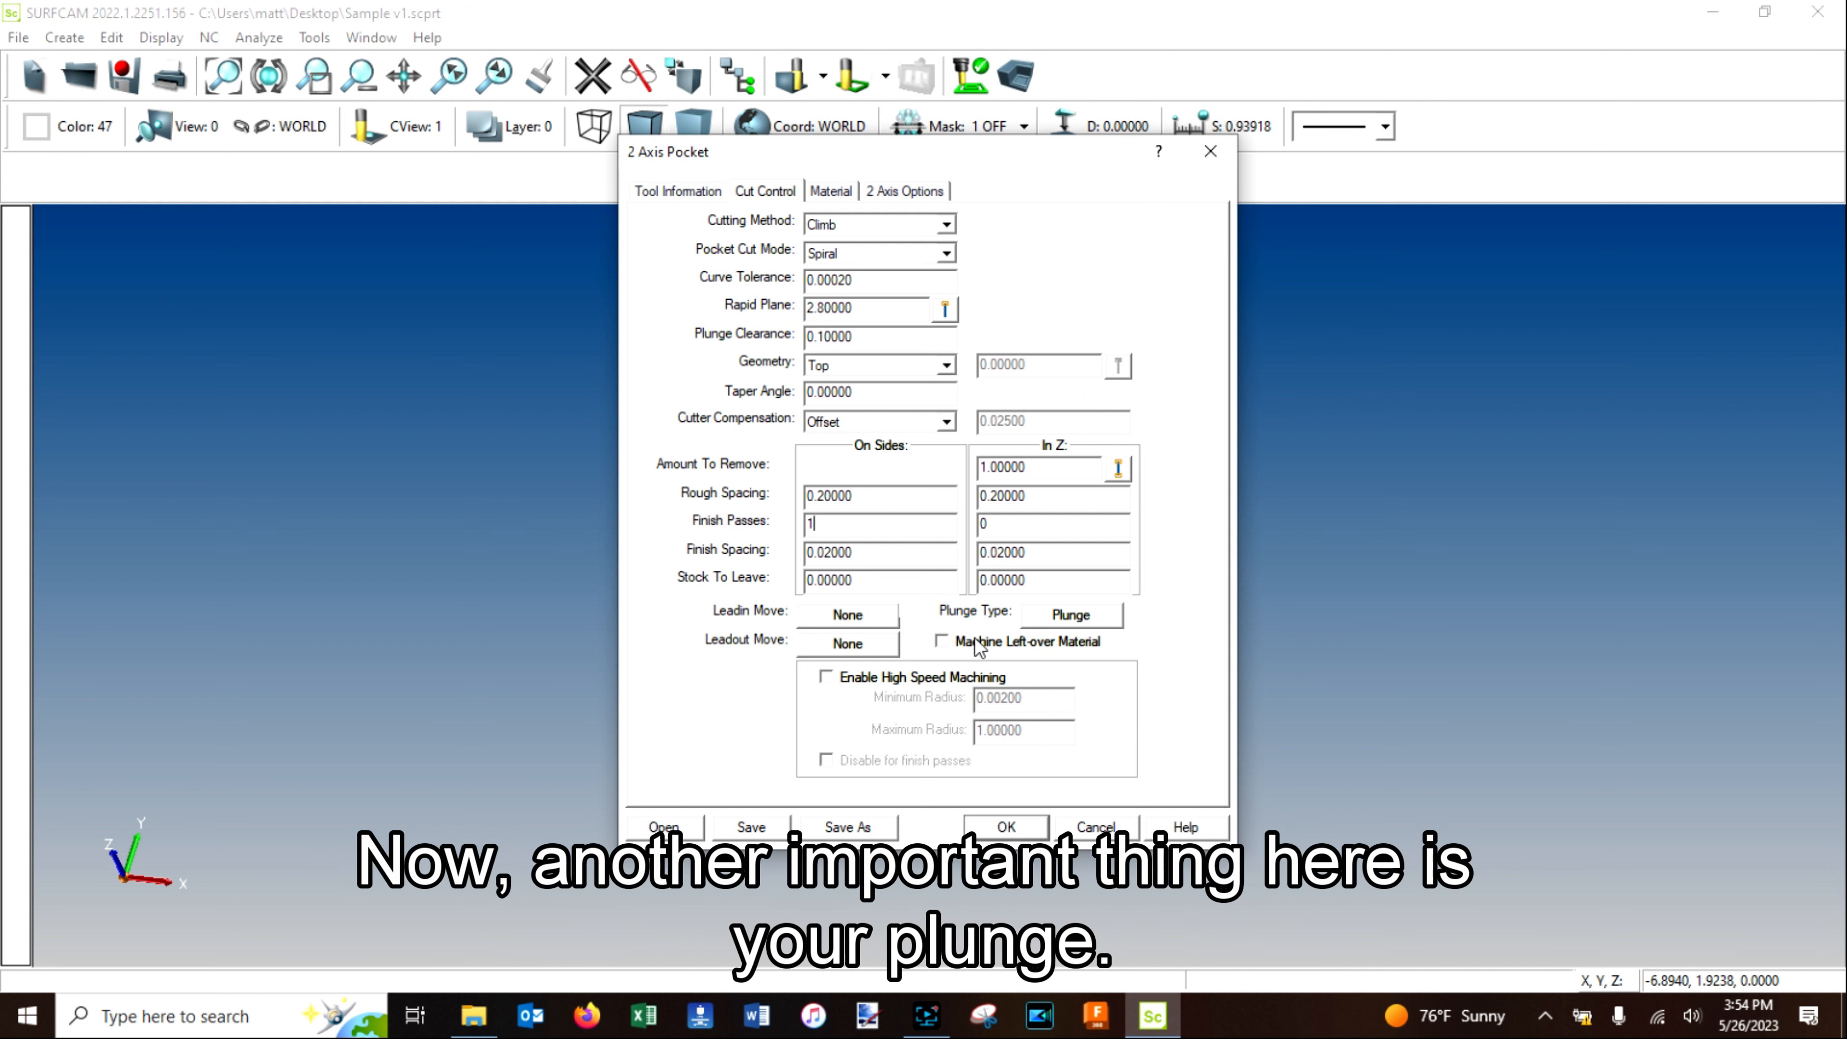
# Open the pocket's plunge settings and try the Ramp, Helical and Peck plunge types in turn.
pyautogui.click(1069, 616)
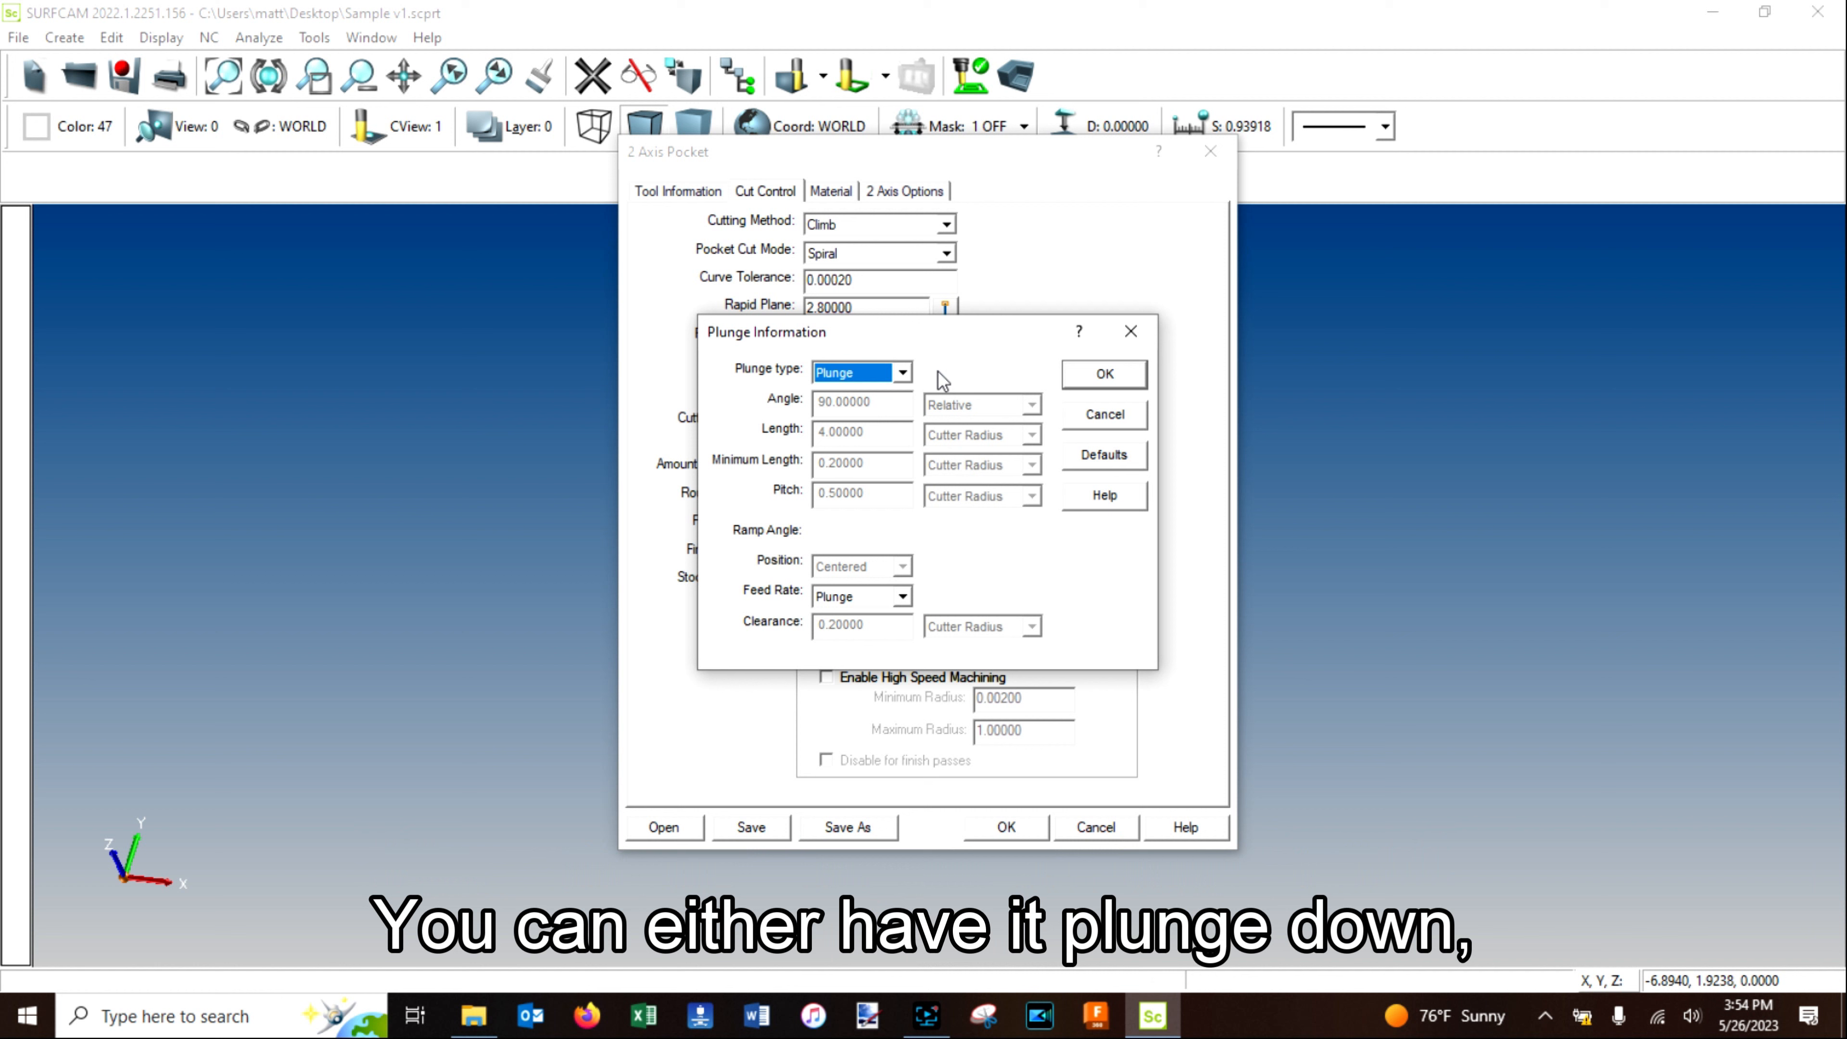
pyautogui.click(902, 372)
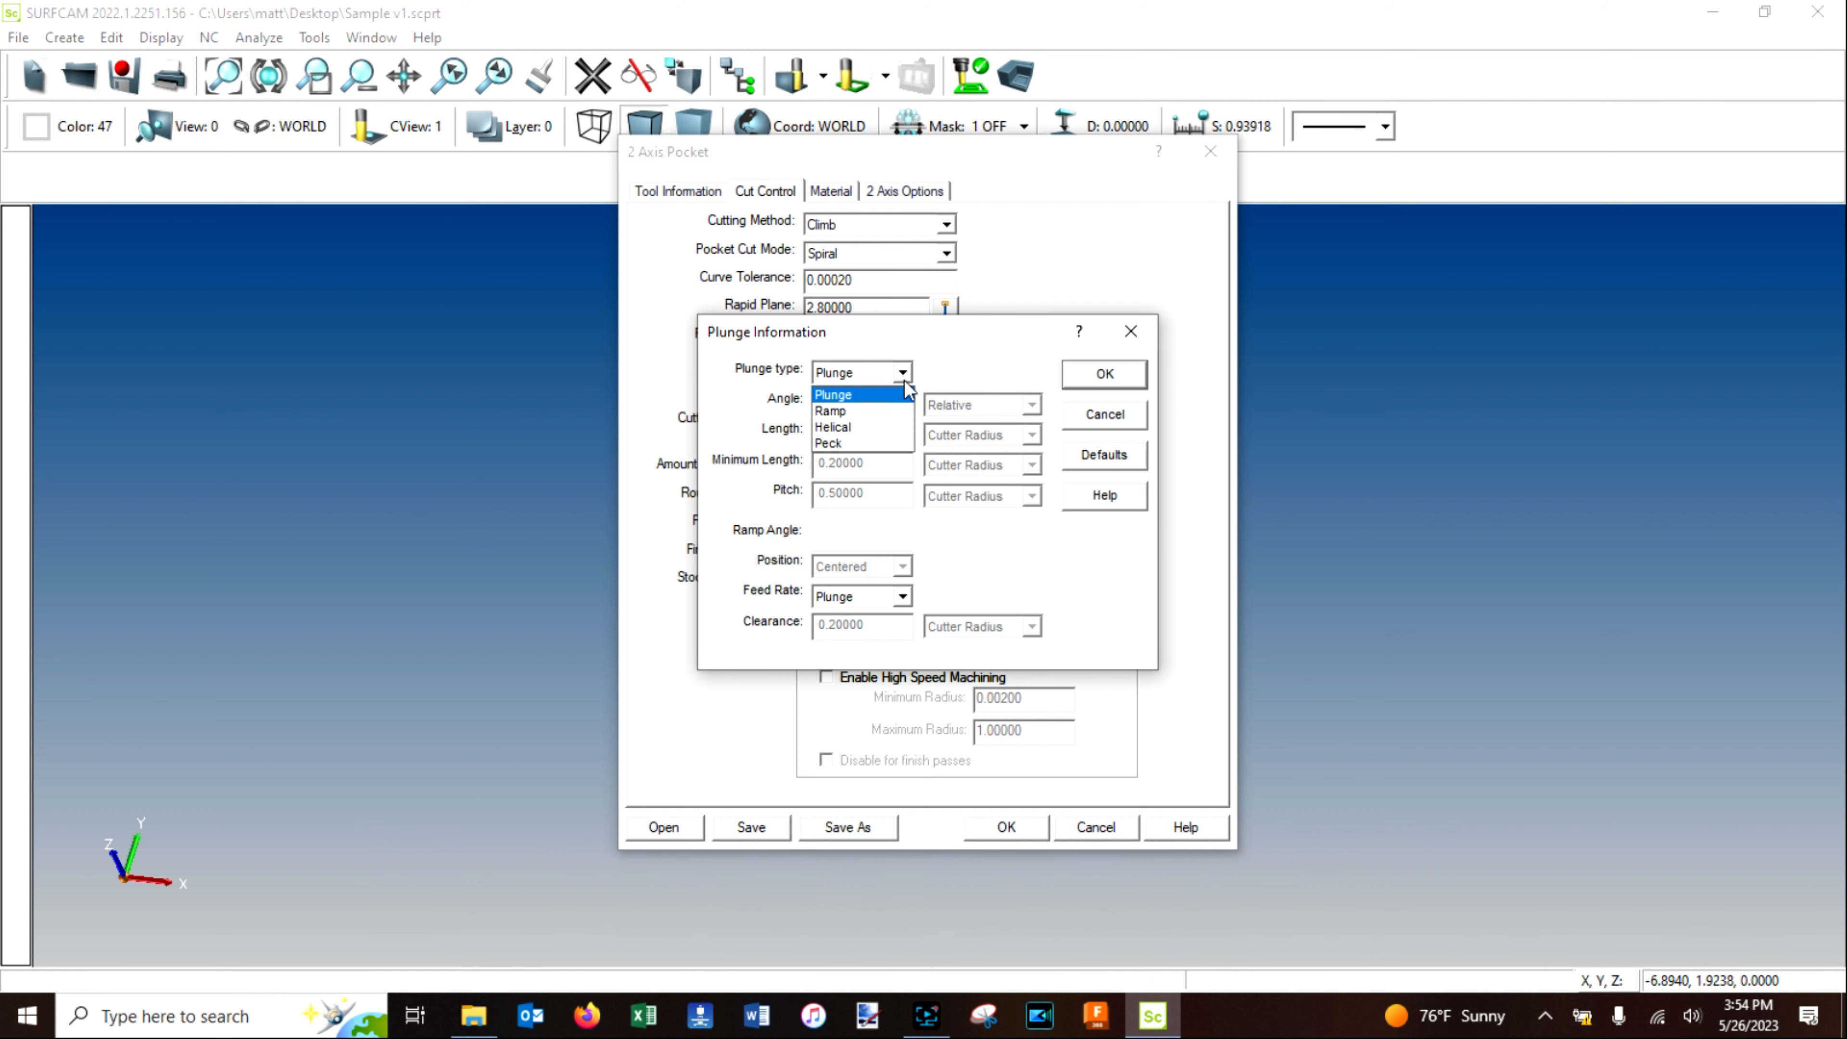
pyautogui.click(894, 405)
pyautogui.click(903, 373)
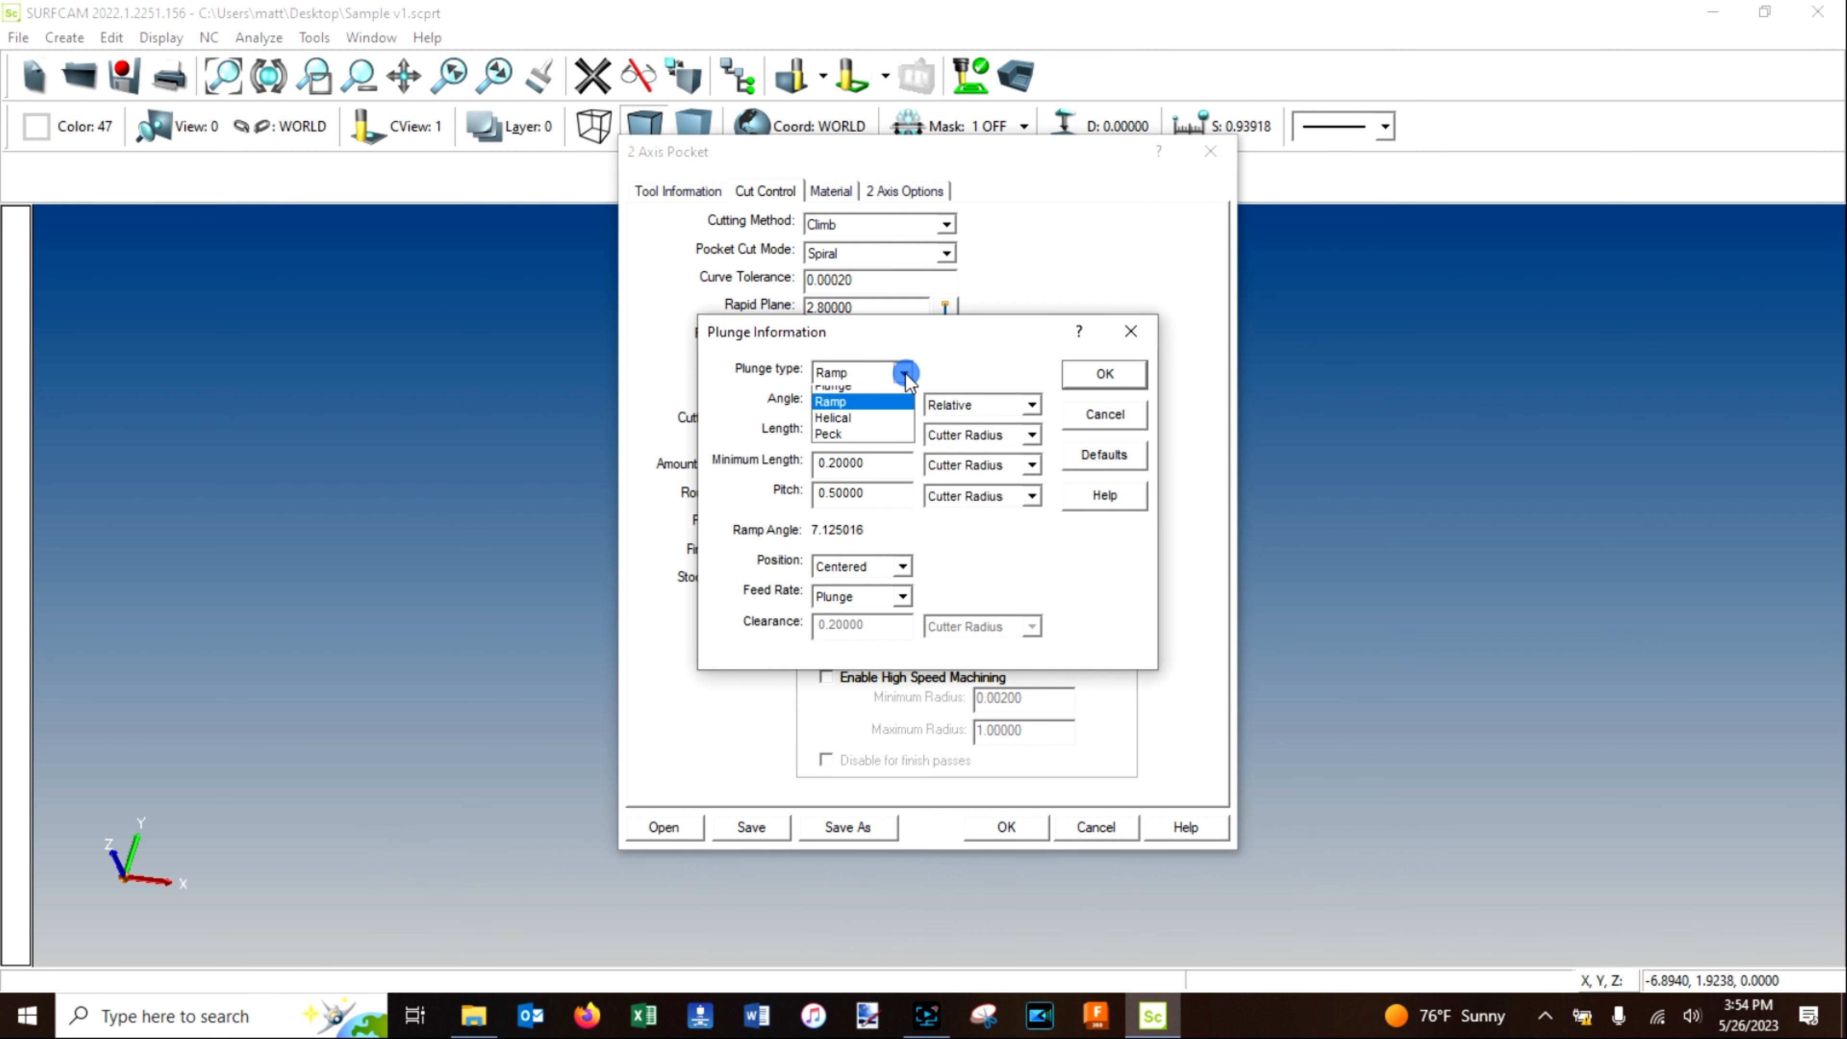
pyautogui.click(869, 427)
pyautogui.click(902, 372)
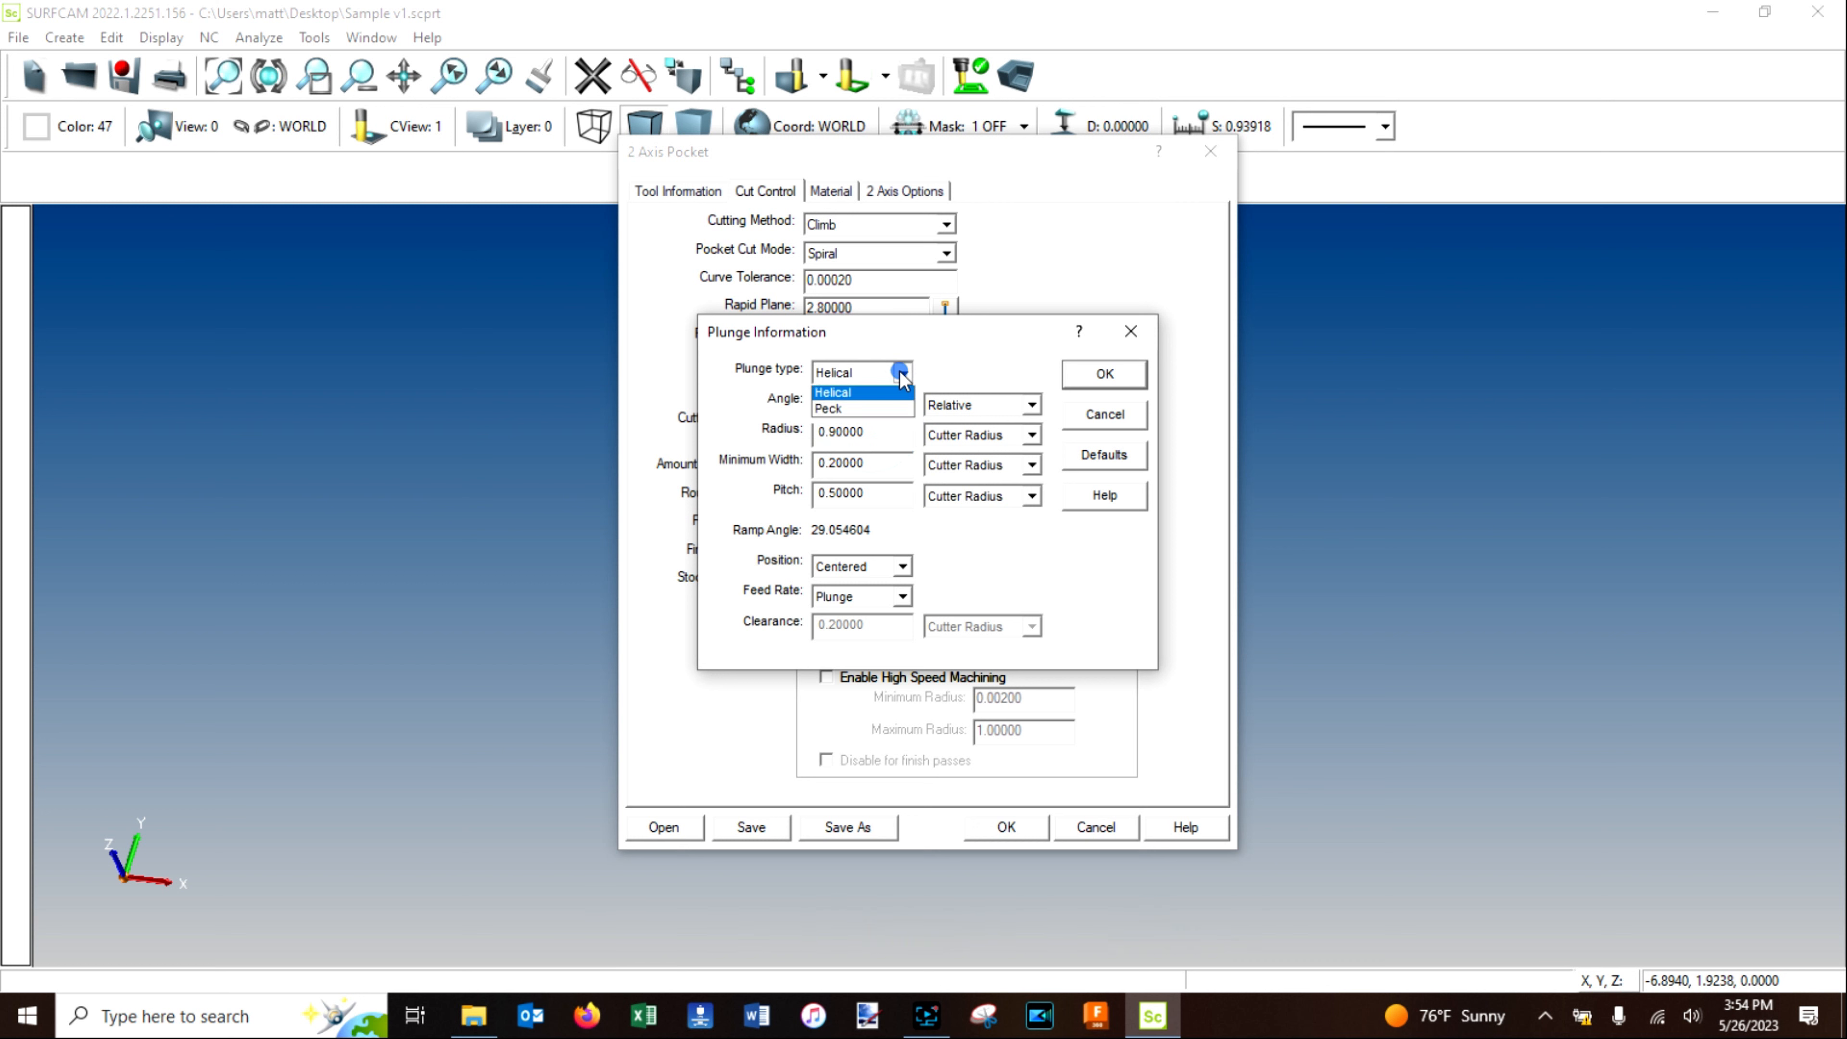
pyautogui.click(855, 444)
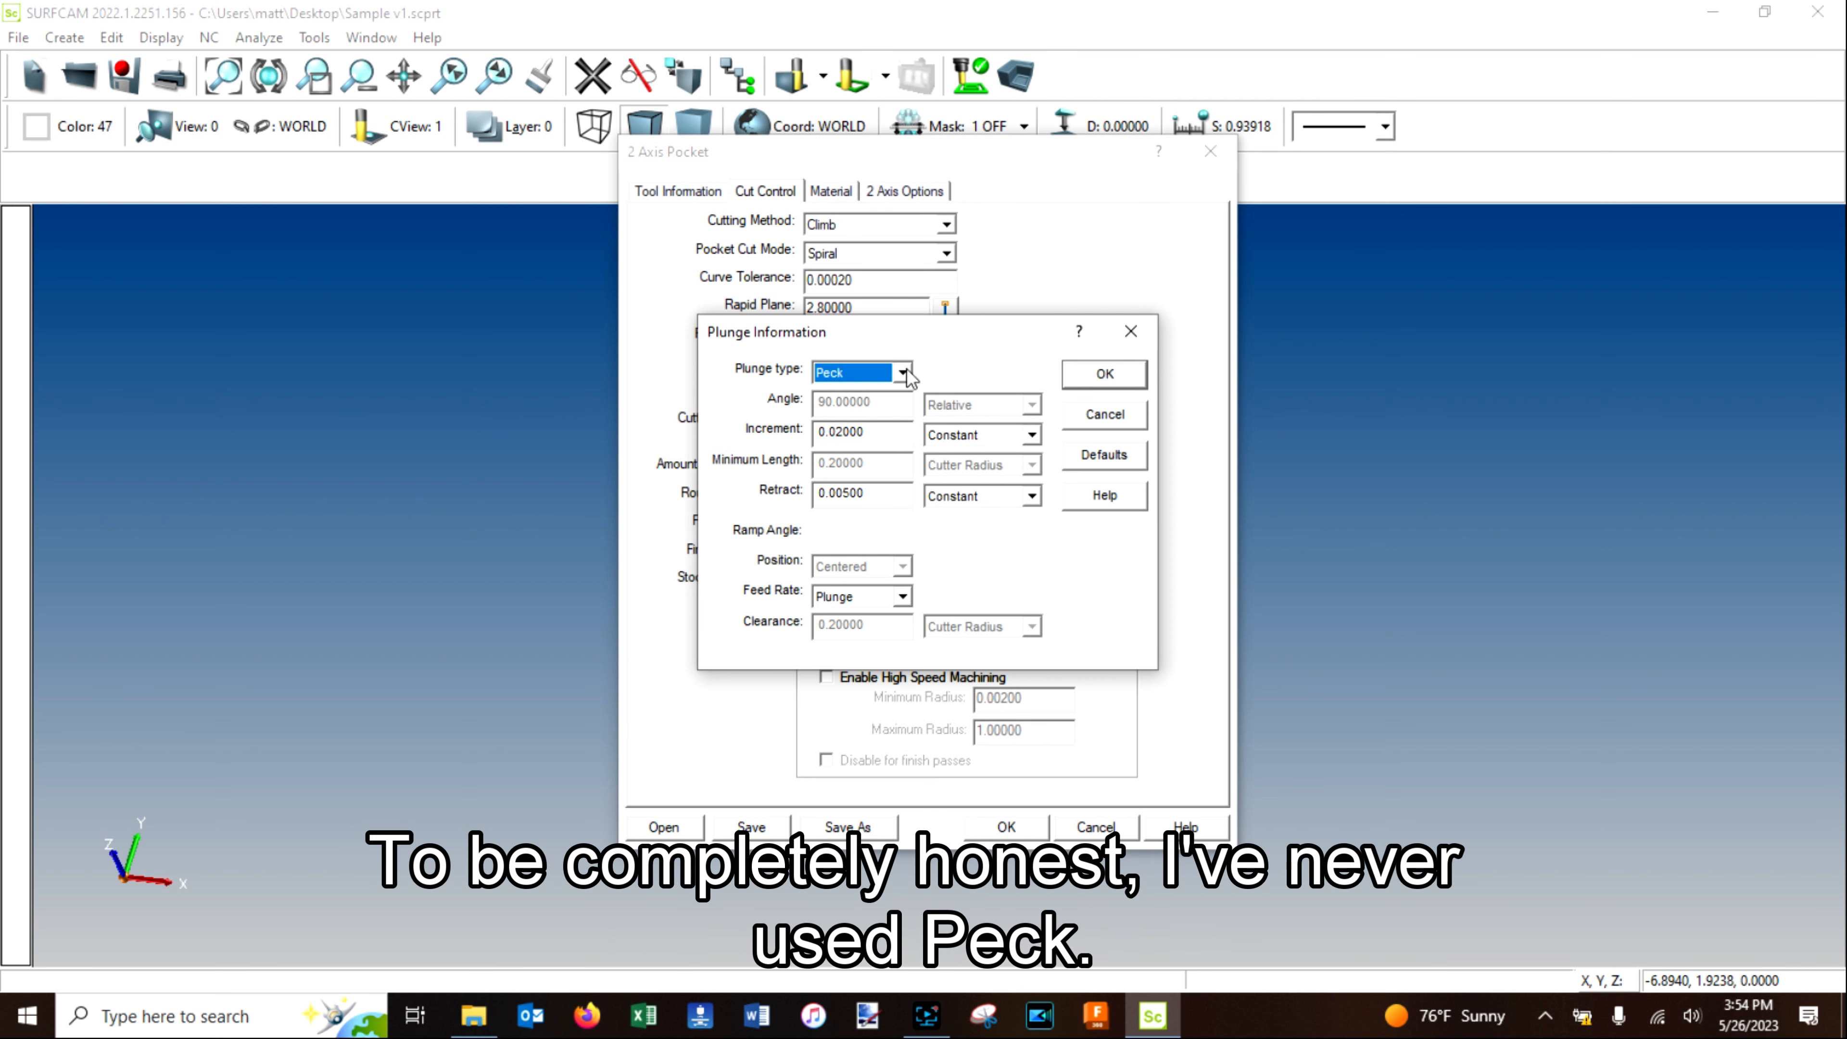
# Set the plunge type to Helical with a pitch of 0.05 cutter radius and accept the plunge settings.
pyautogui.click(902, 373)
pyautogui.click(880, 428)
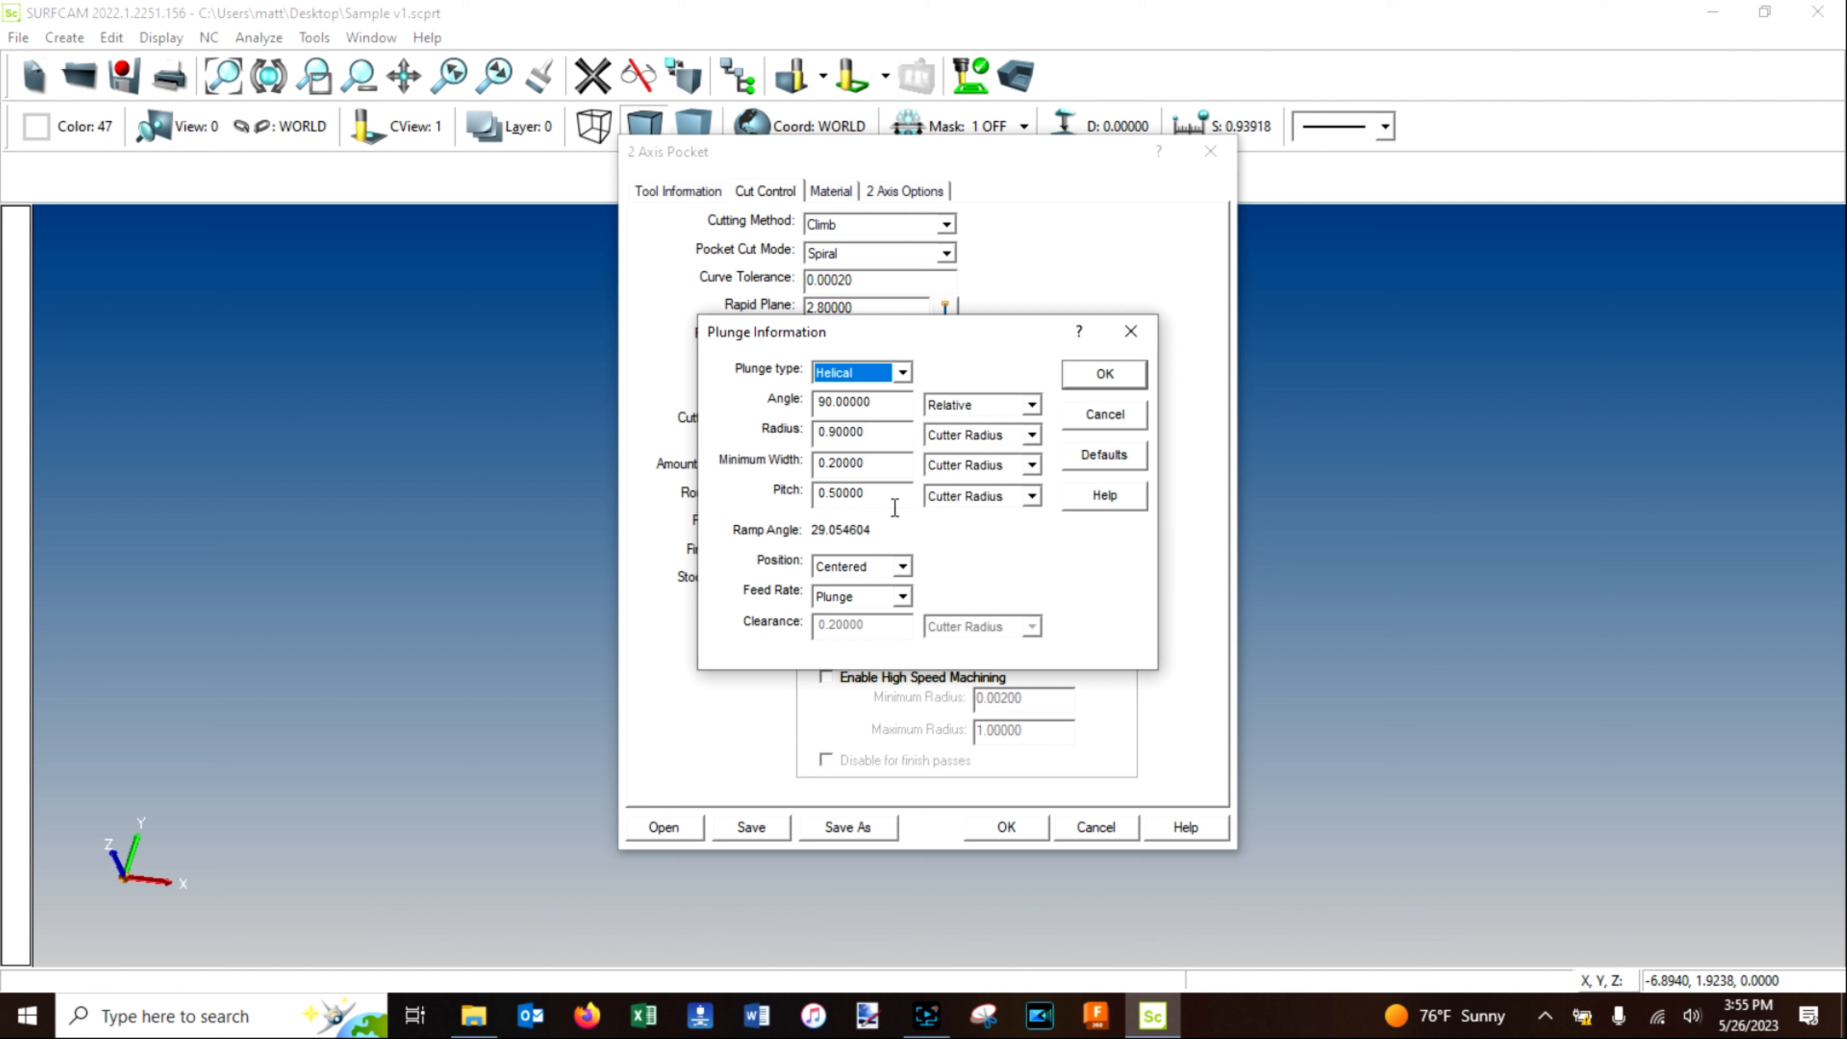
pyautogui.click(830, 495)
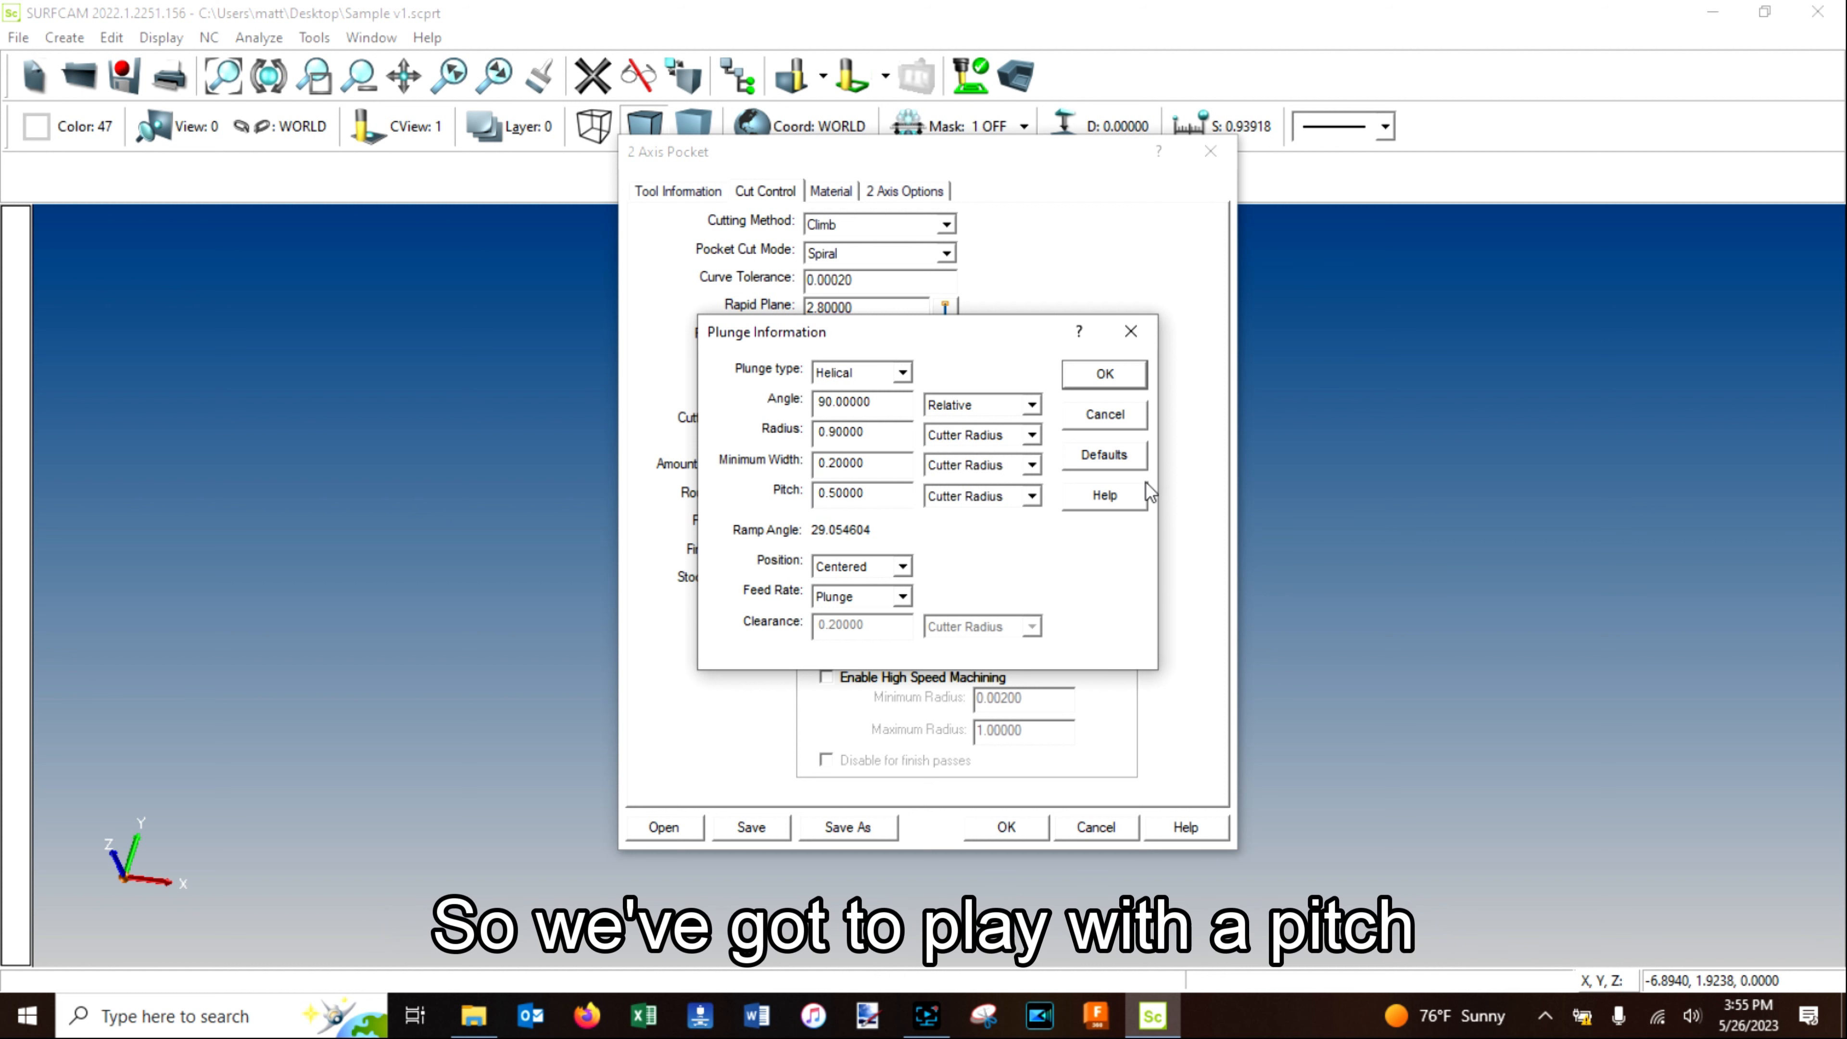
pyautogui.write('0')
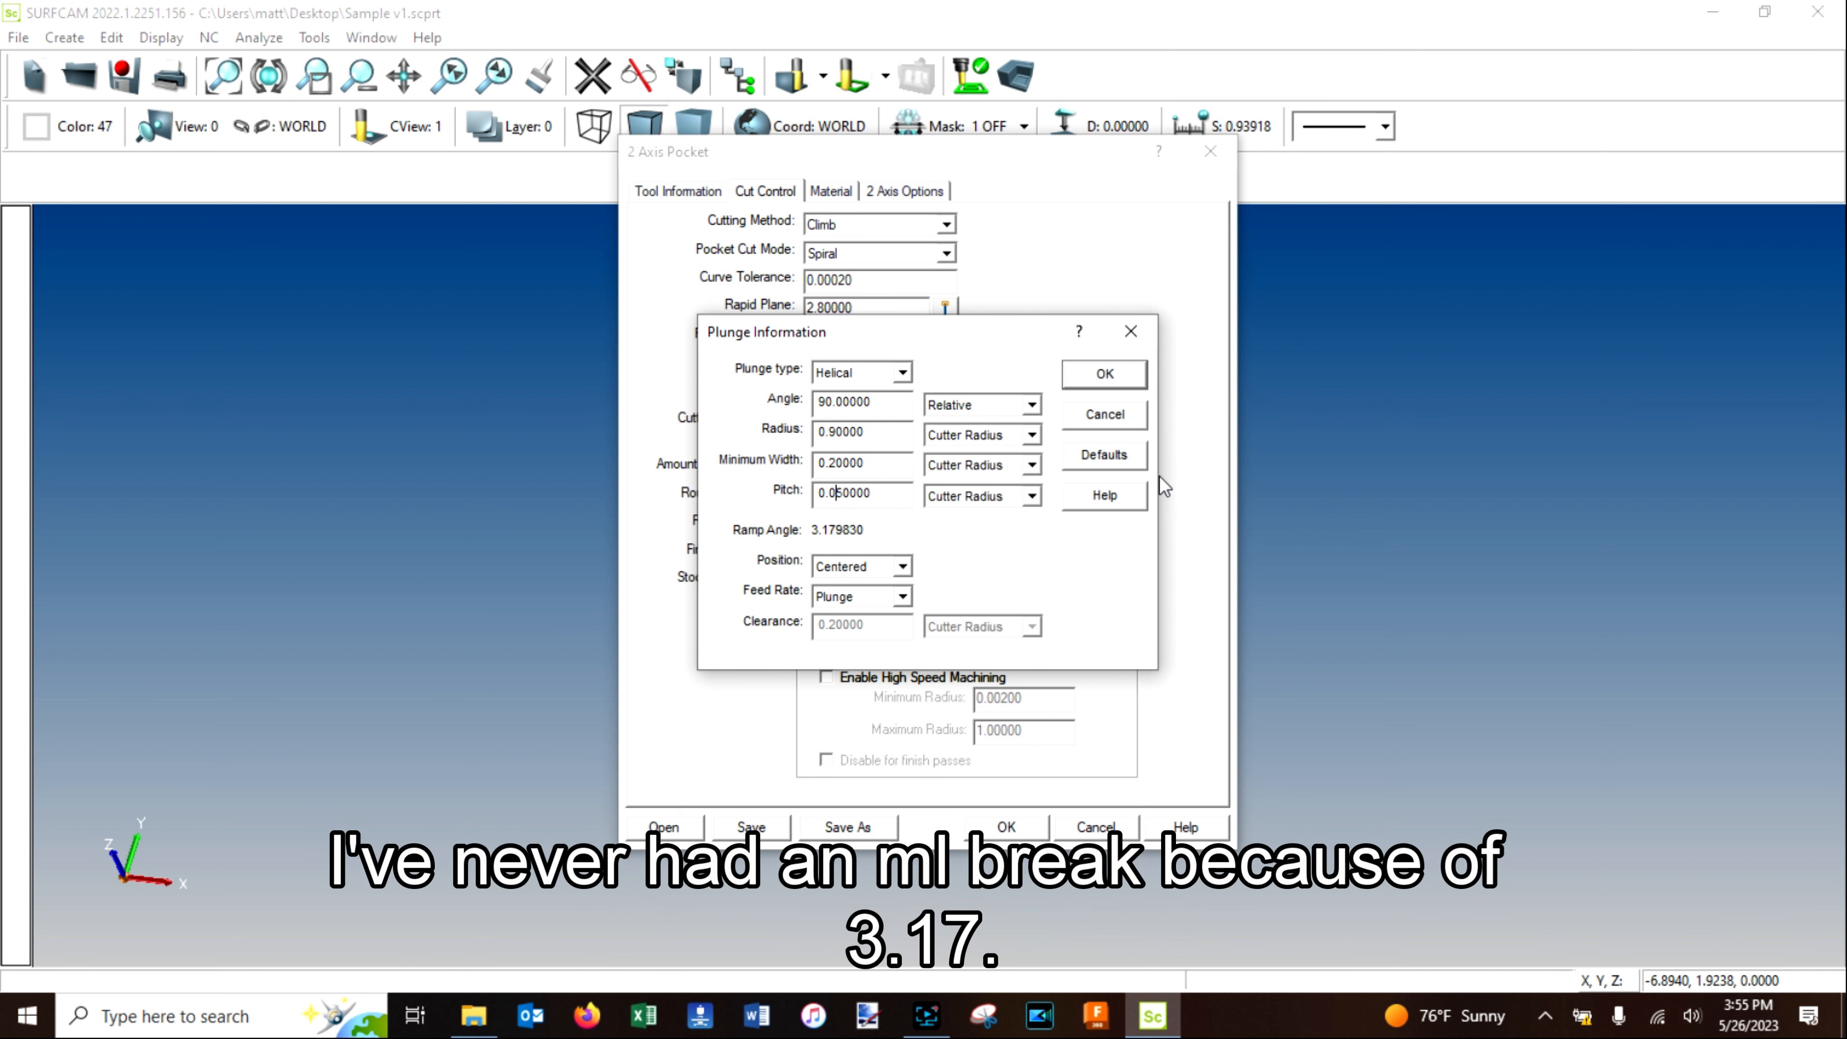
pyautogui.click(1105, 376)
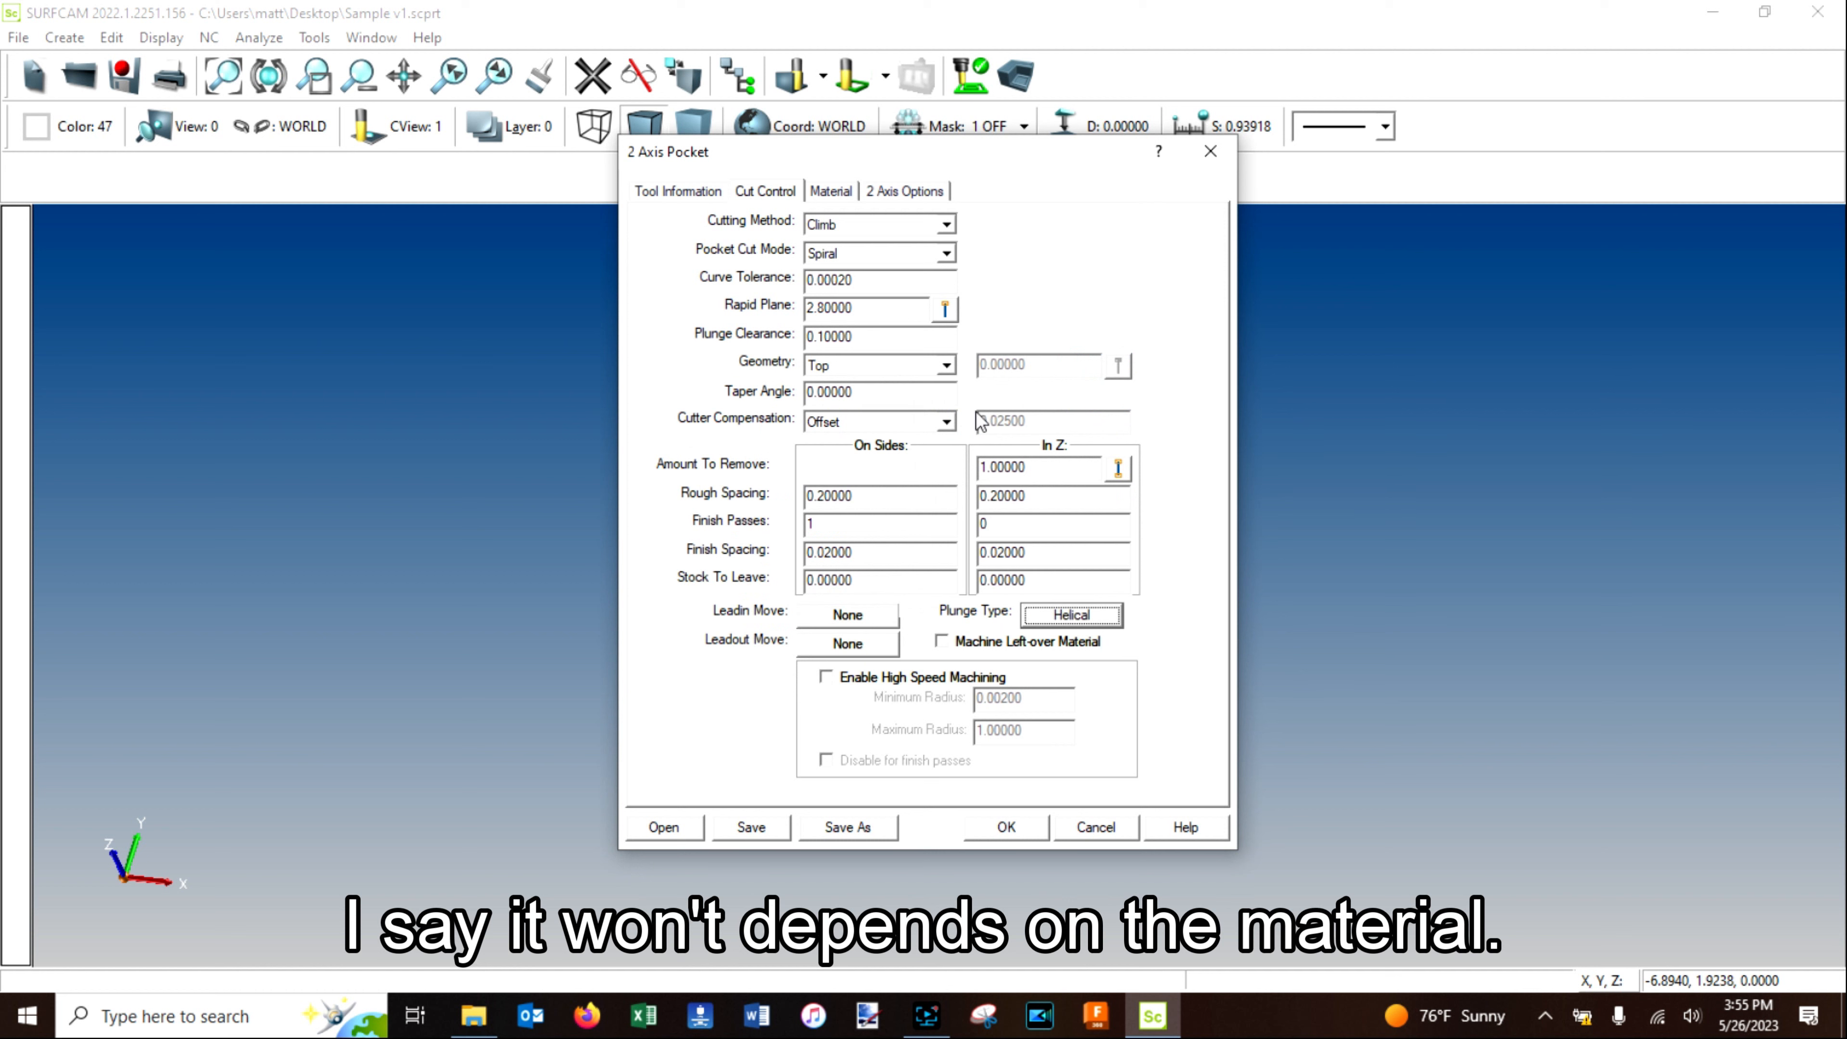
# Review the remaining pocket settings and generate the pocket toolpath over the lower step, inspecting its helical entry.
pyautogui.click(827, 195)
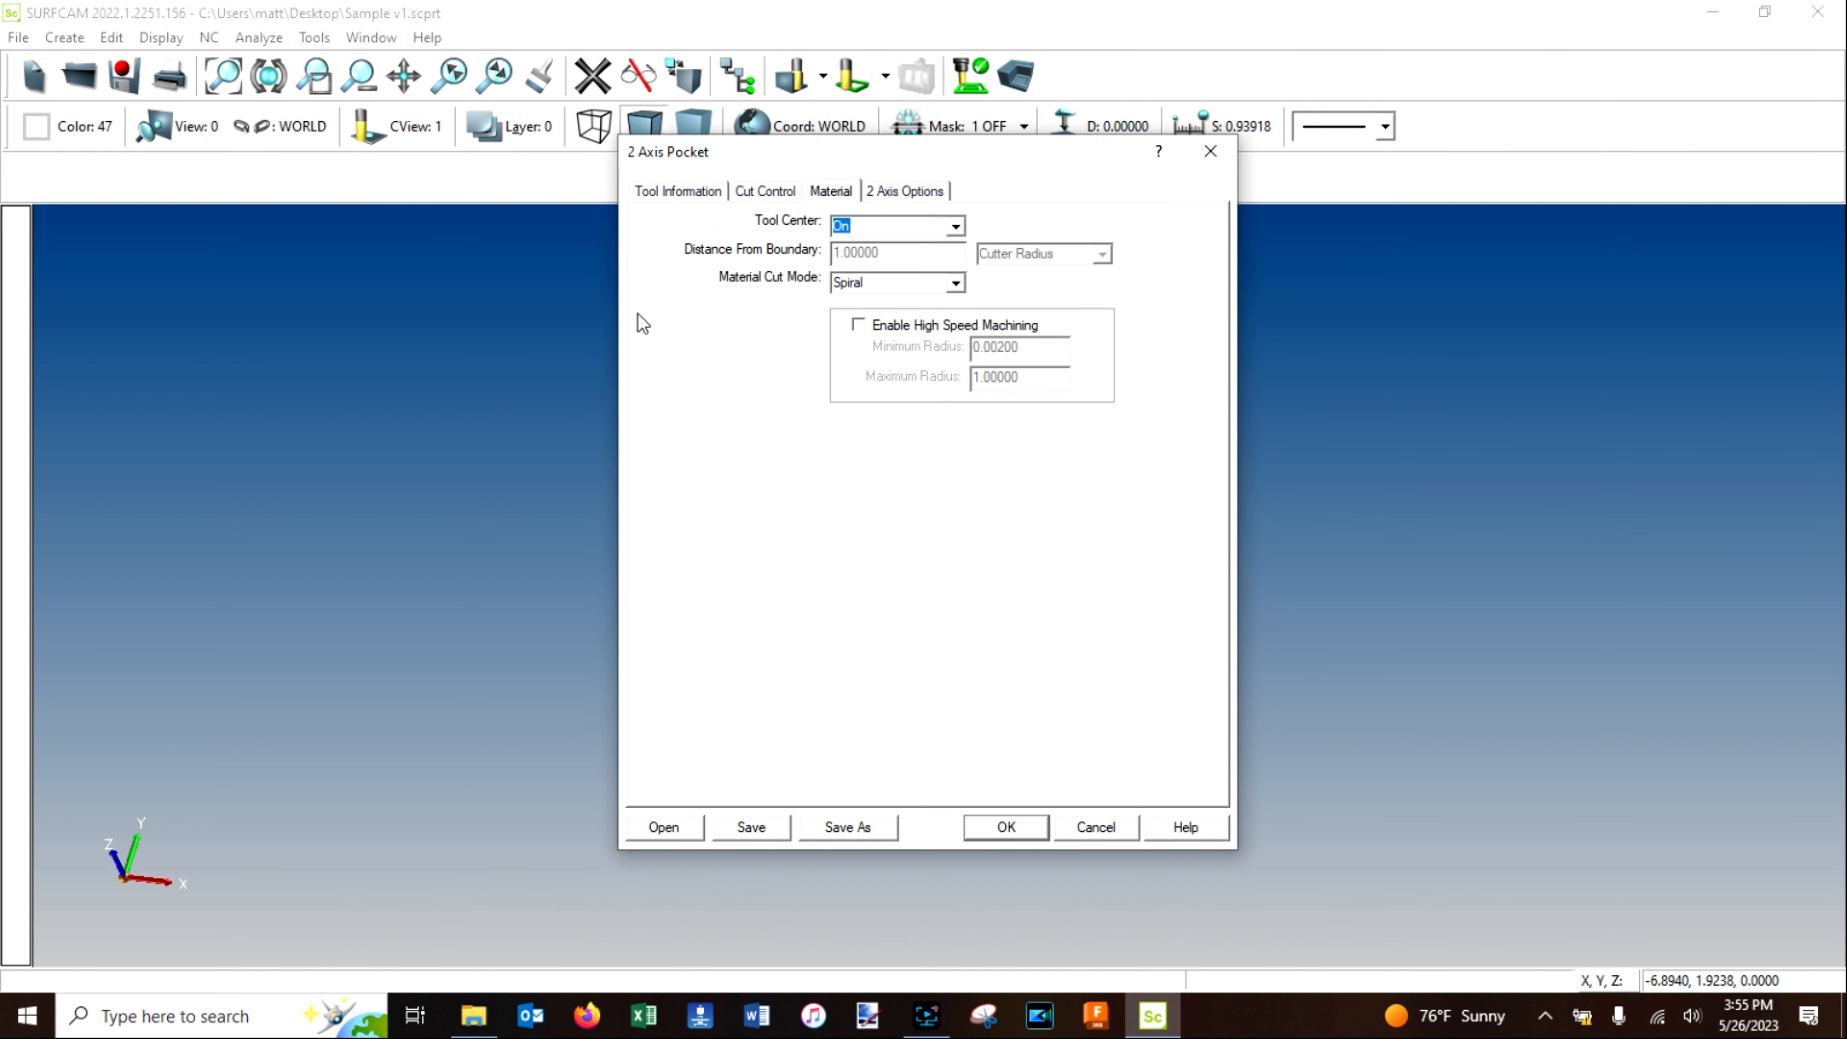
pyautogui.click(927, 193)
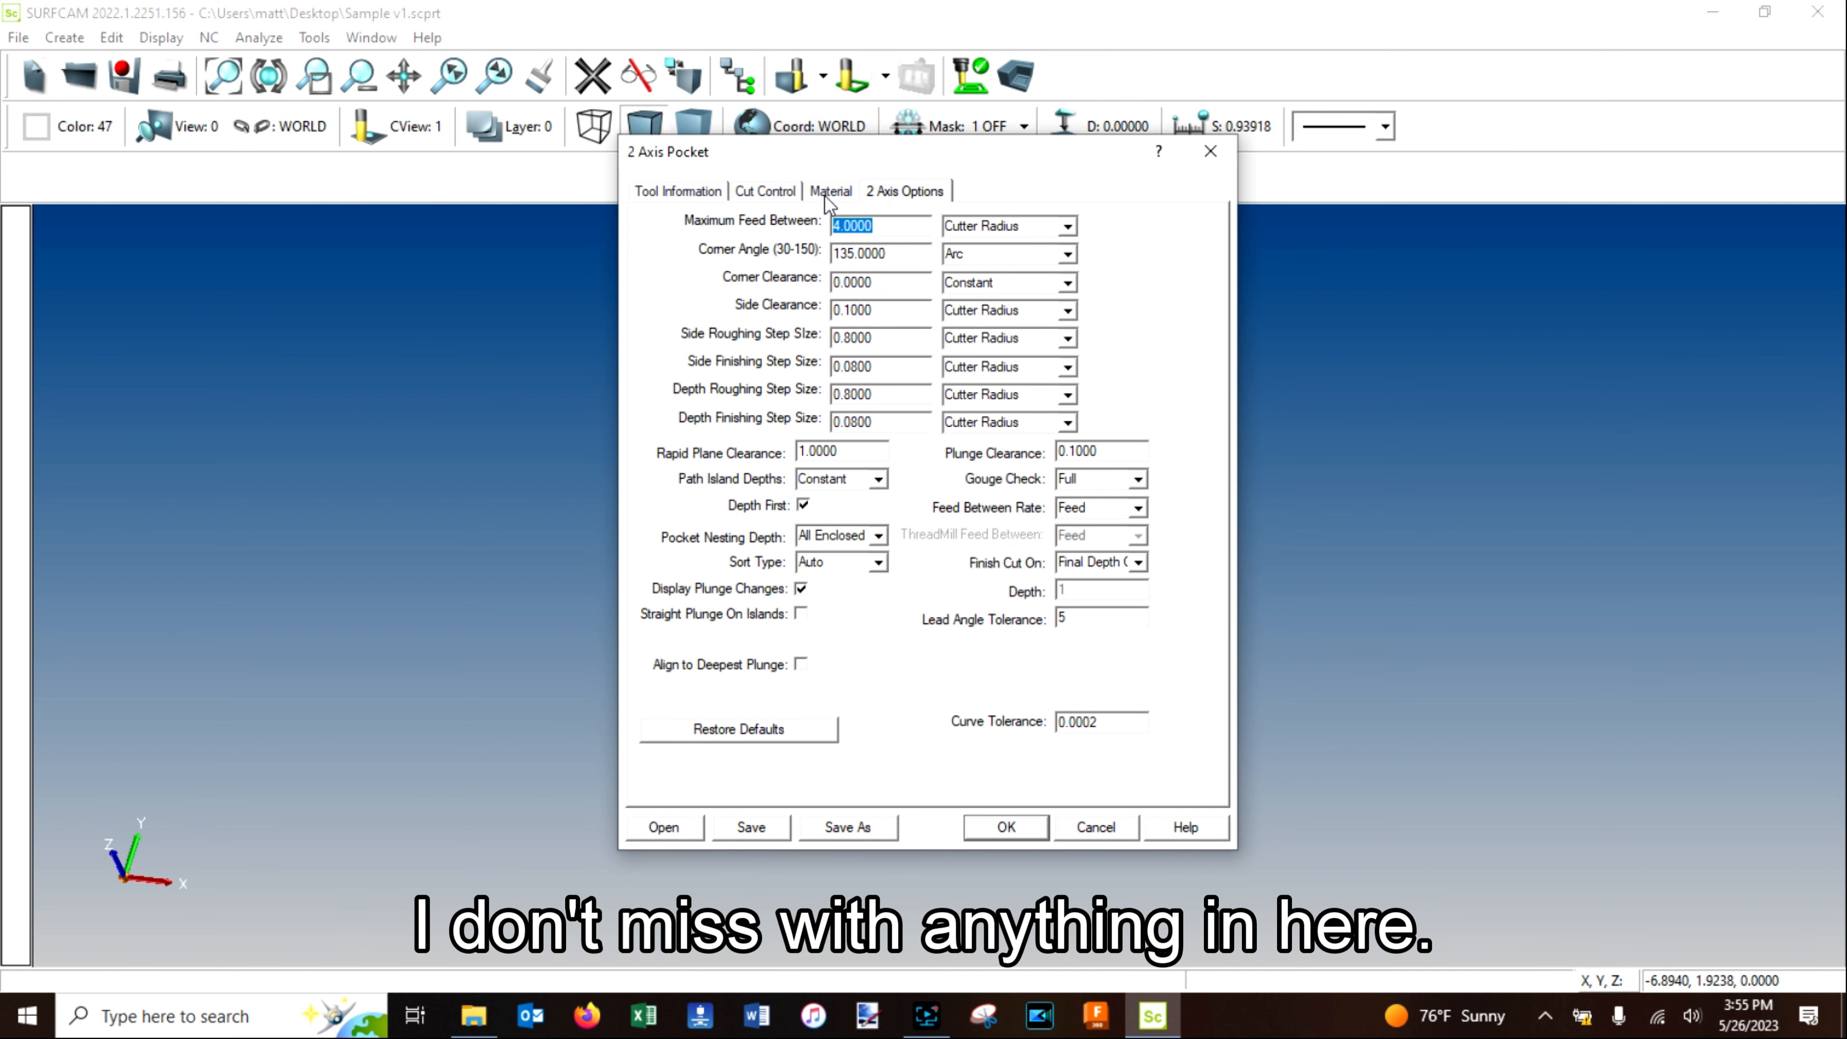
pyautogui.click(780, 189)
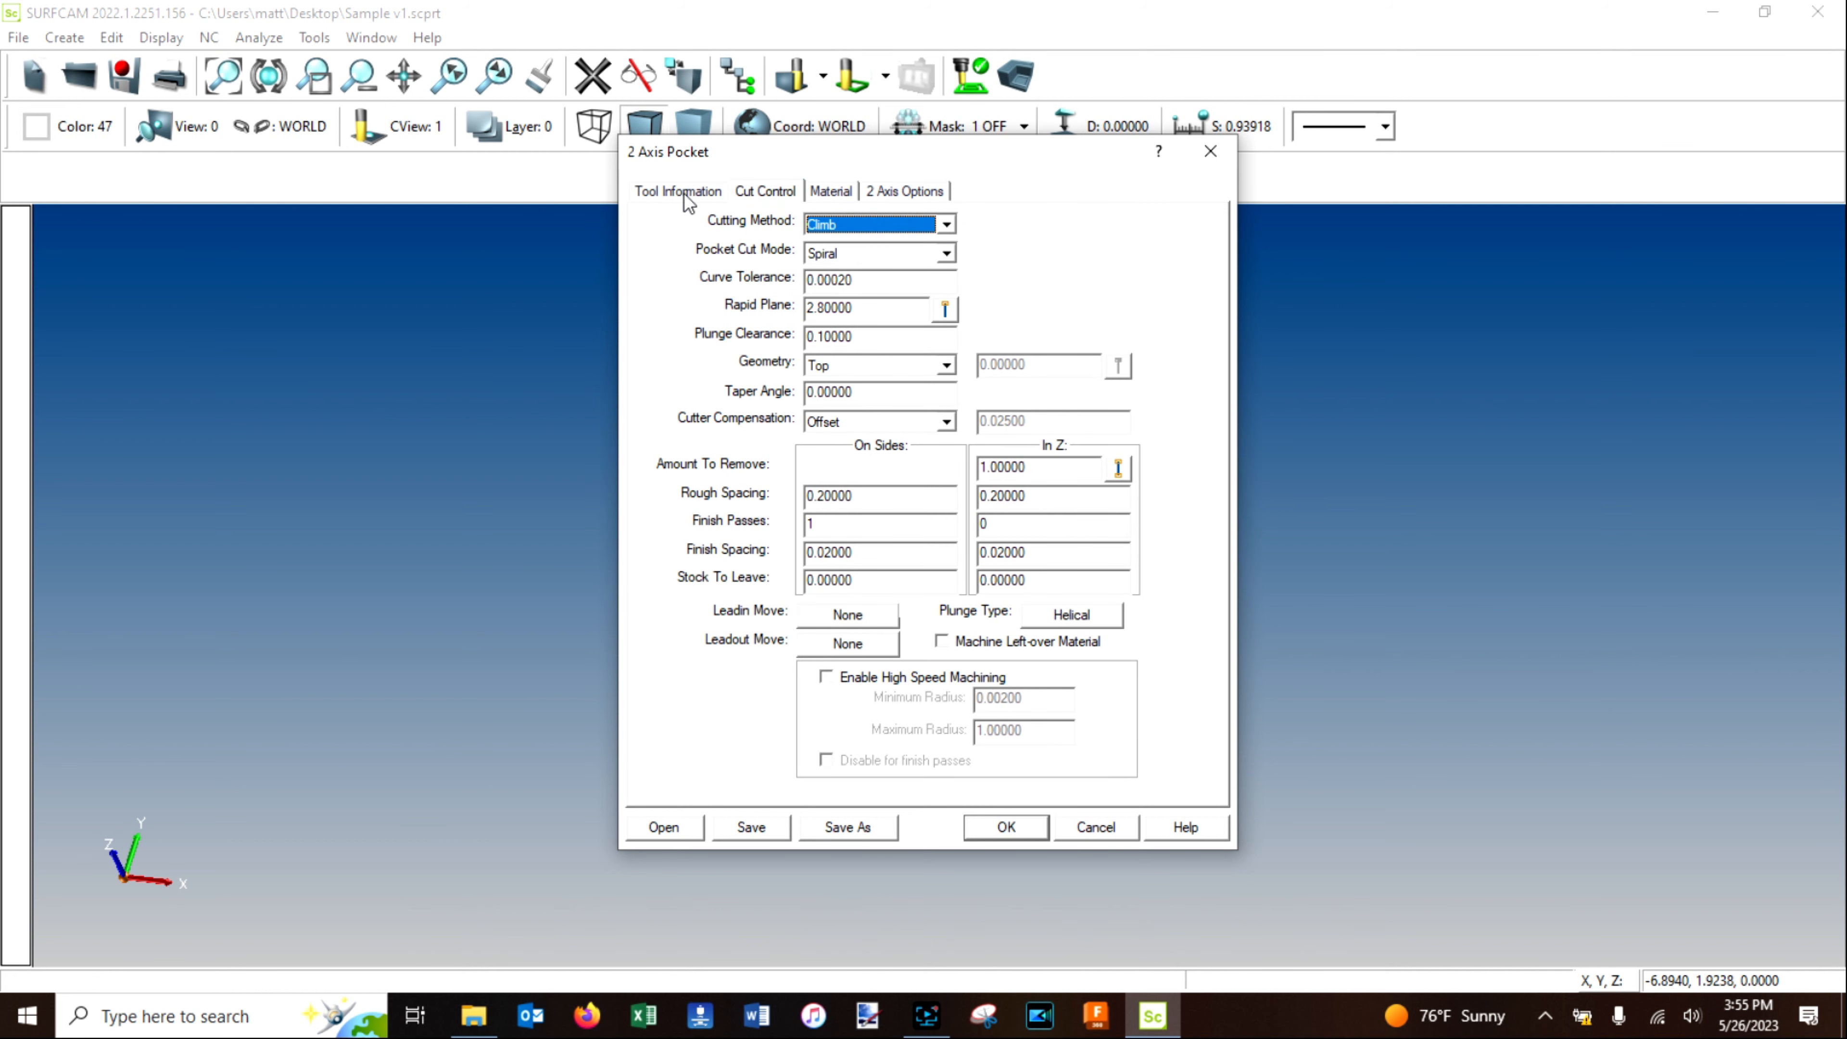
pyautogui.click(684, 193)
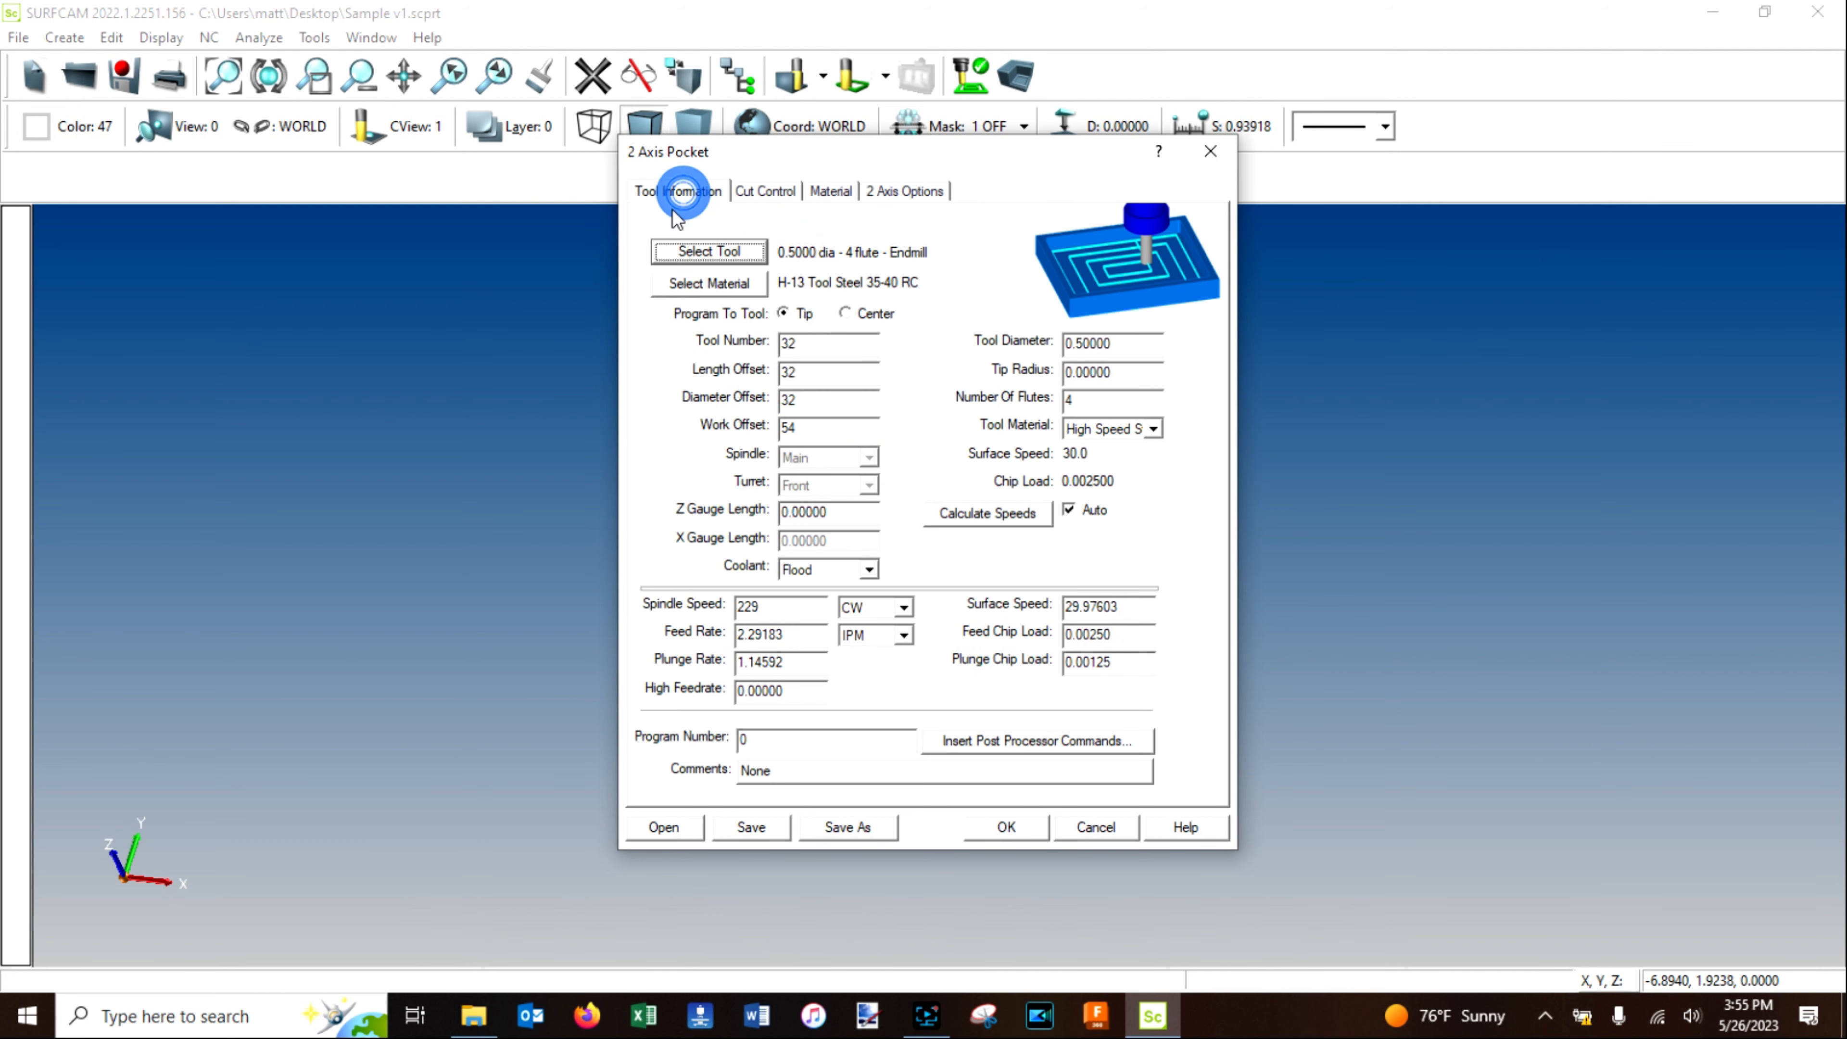
pyautogui.click(1015, 828)
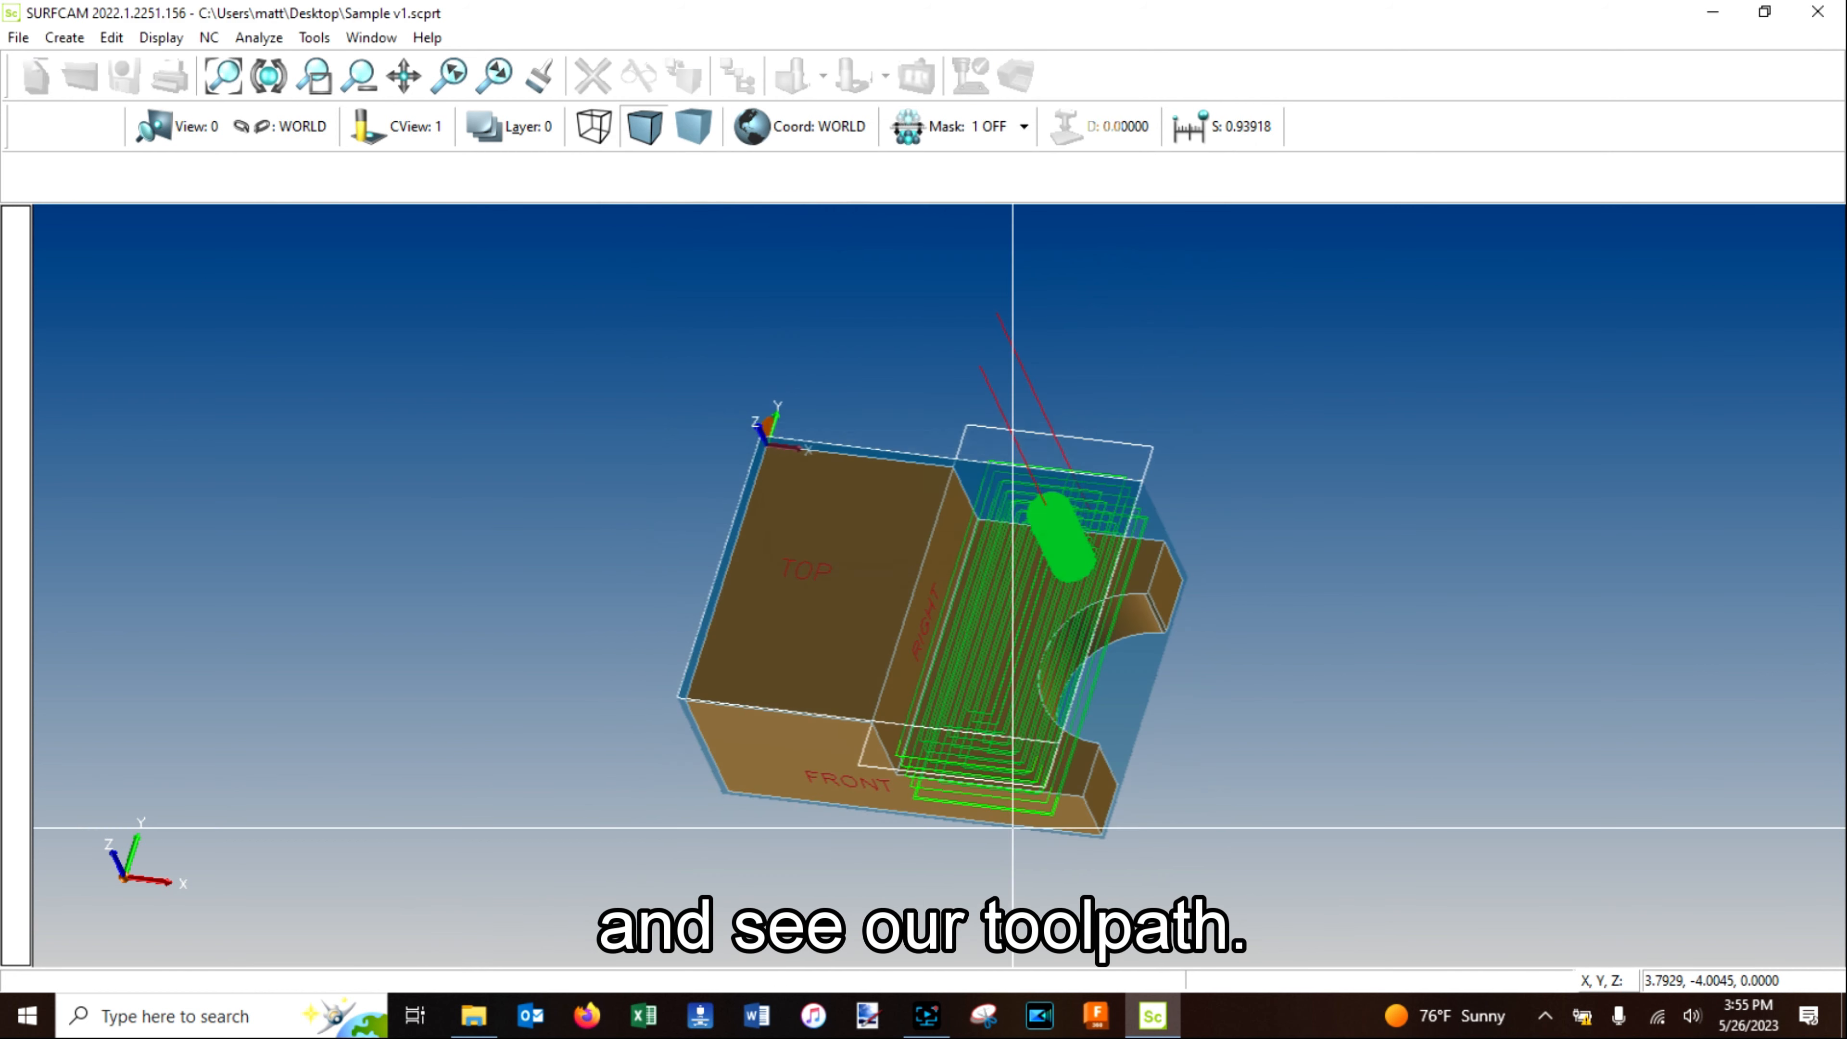
pyautogui.moveTo(992, 795); pyautogui.dragTo(987, 730, button='middle')
pyautogui.scroll(10, 1130, 739)
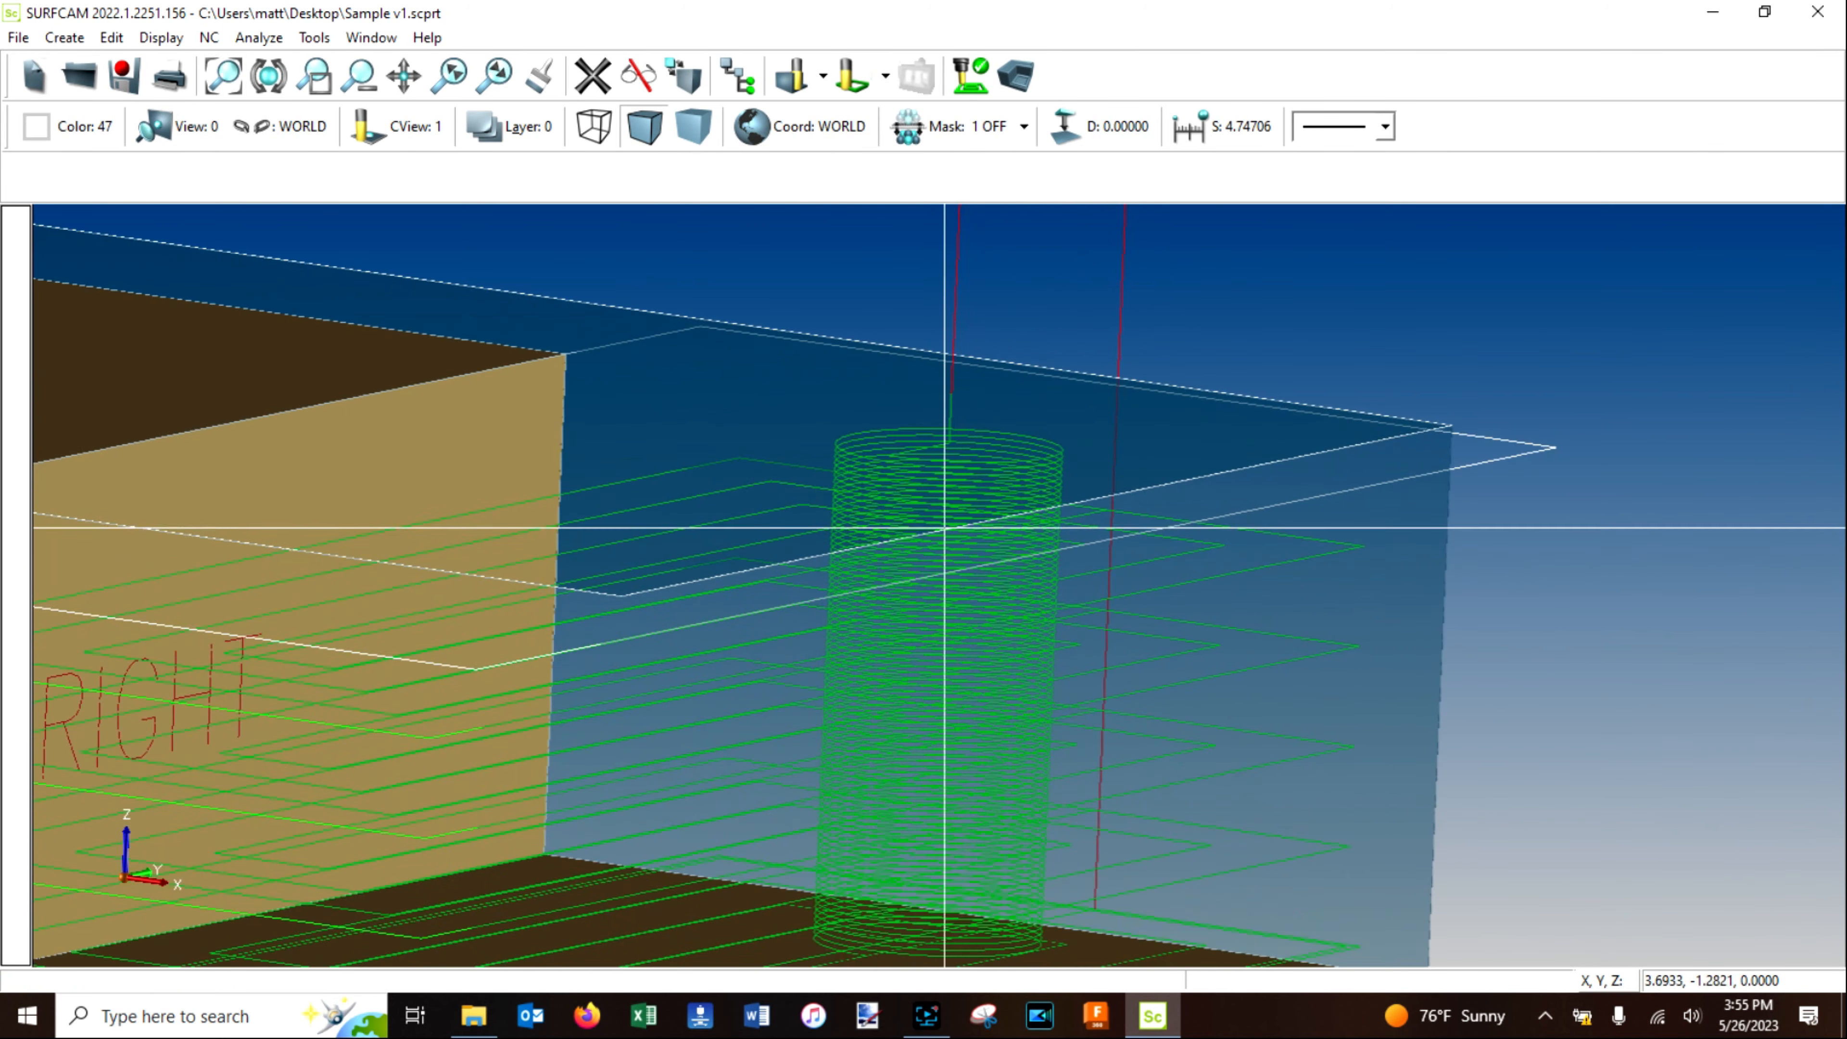
pyautogui.scroll(-10, 923, 518)
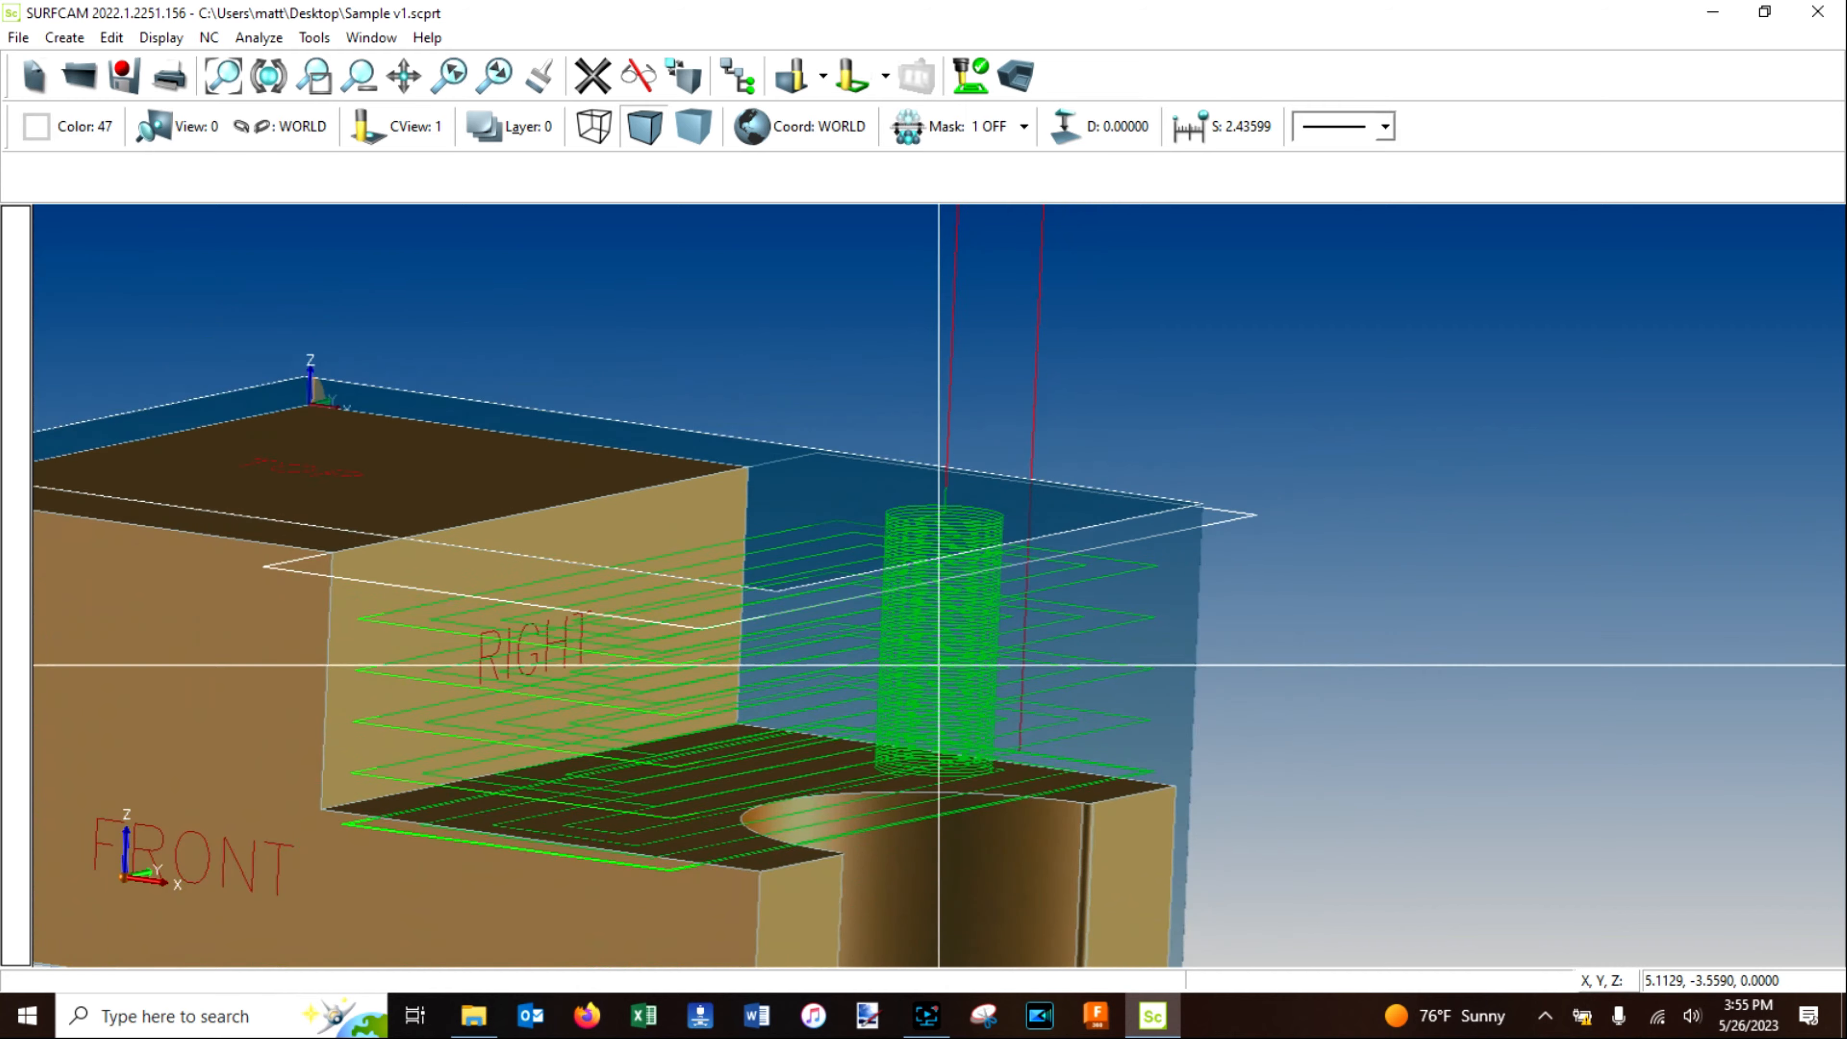
# Start a verification simulation of Setup One from the NC Operations Manager and play it at a reduced speed.
pyautogui.moveTo(857, 630); pyautogui.dragTo(862, 700, button='middle')
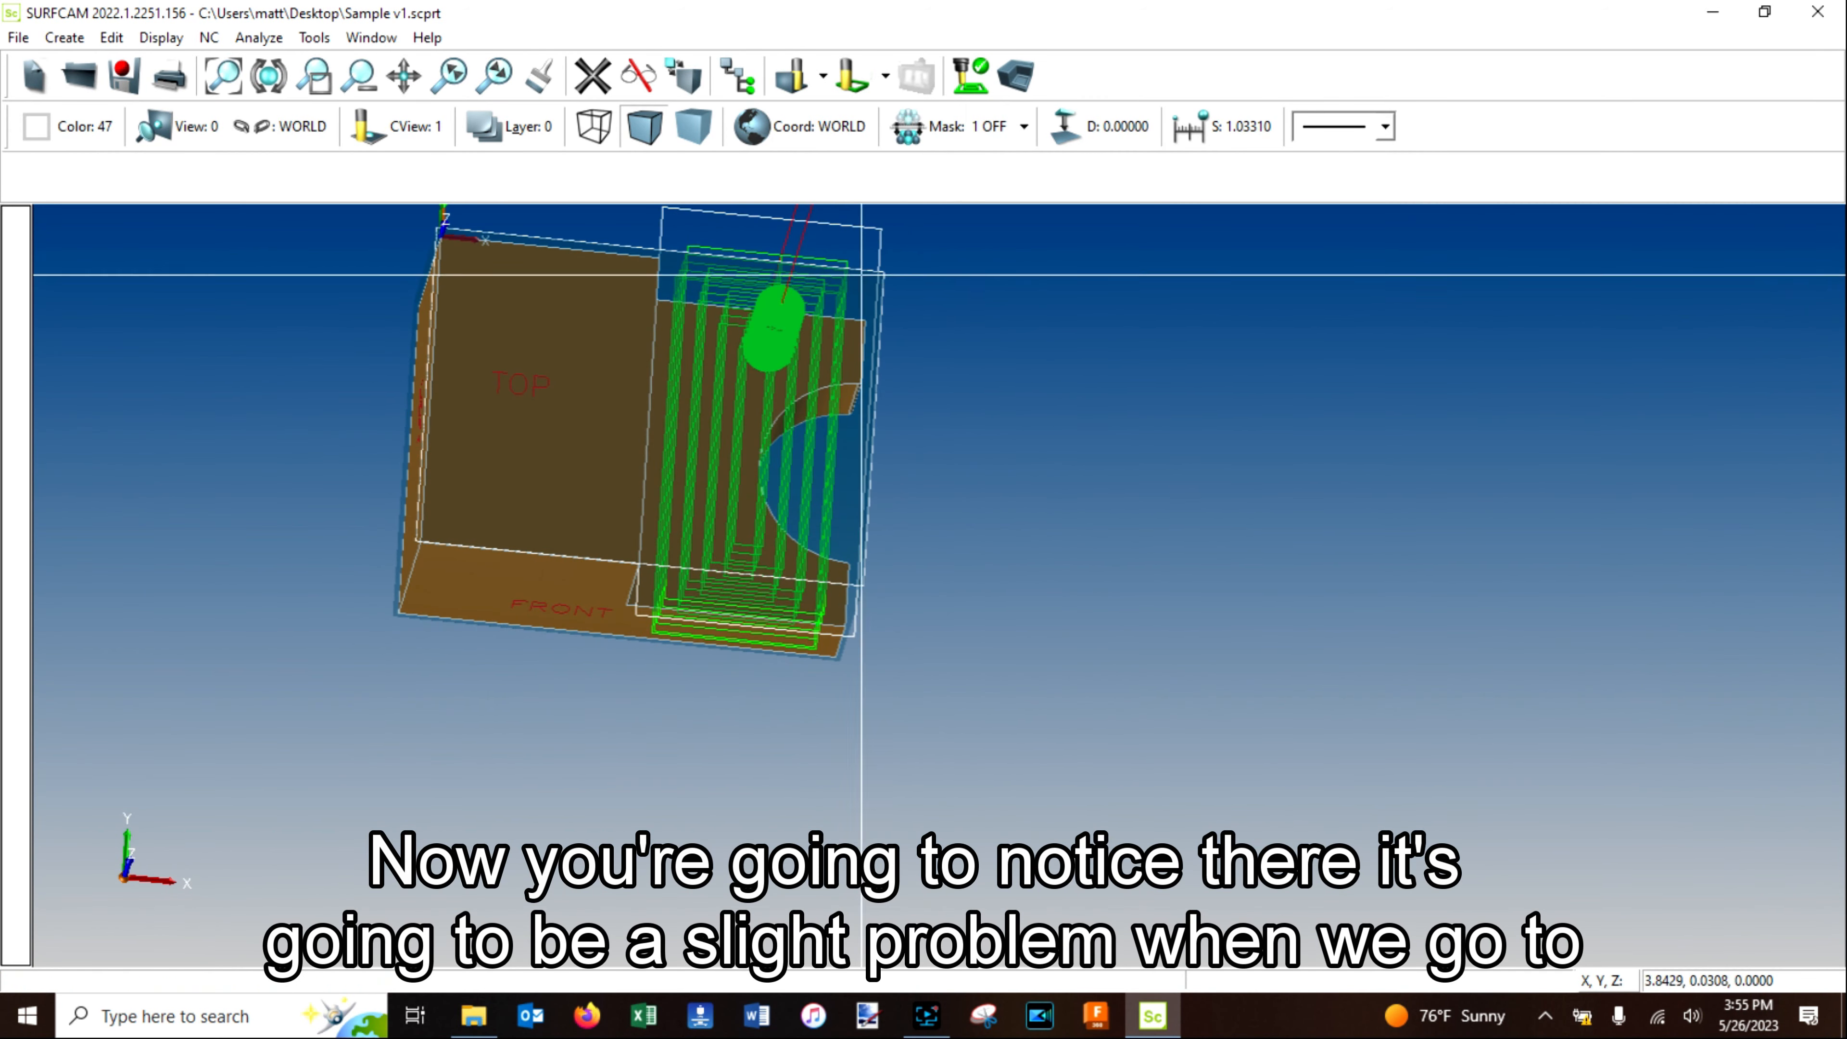
pyautogui.click(736, 82)
pyautogui.click(979, 287)
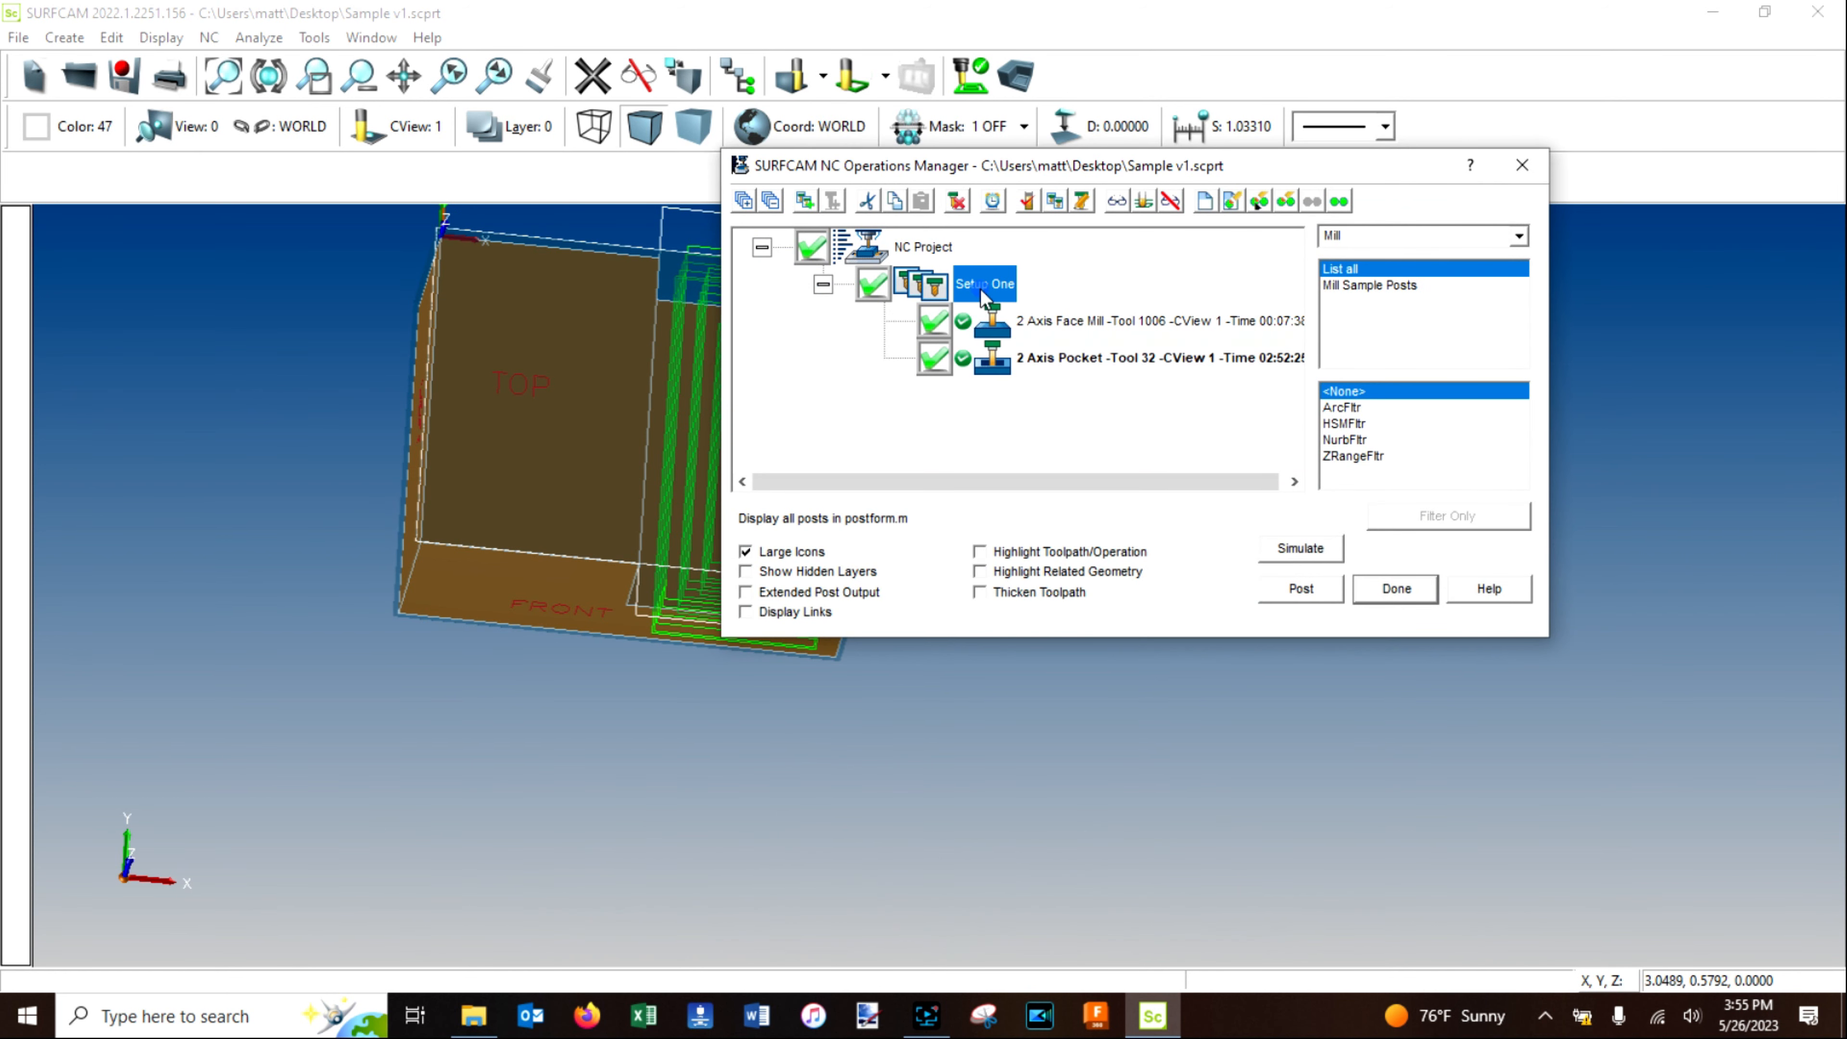
pyautogui.click(1027, 202)
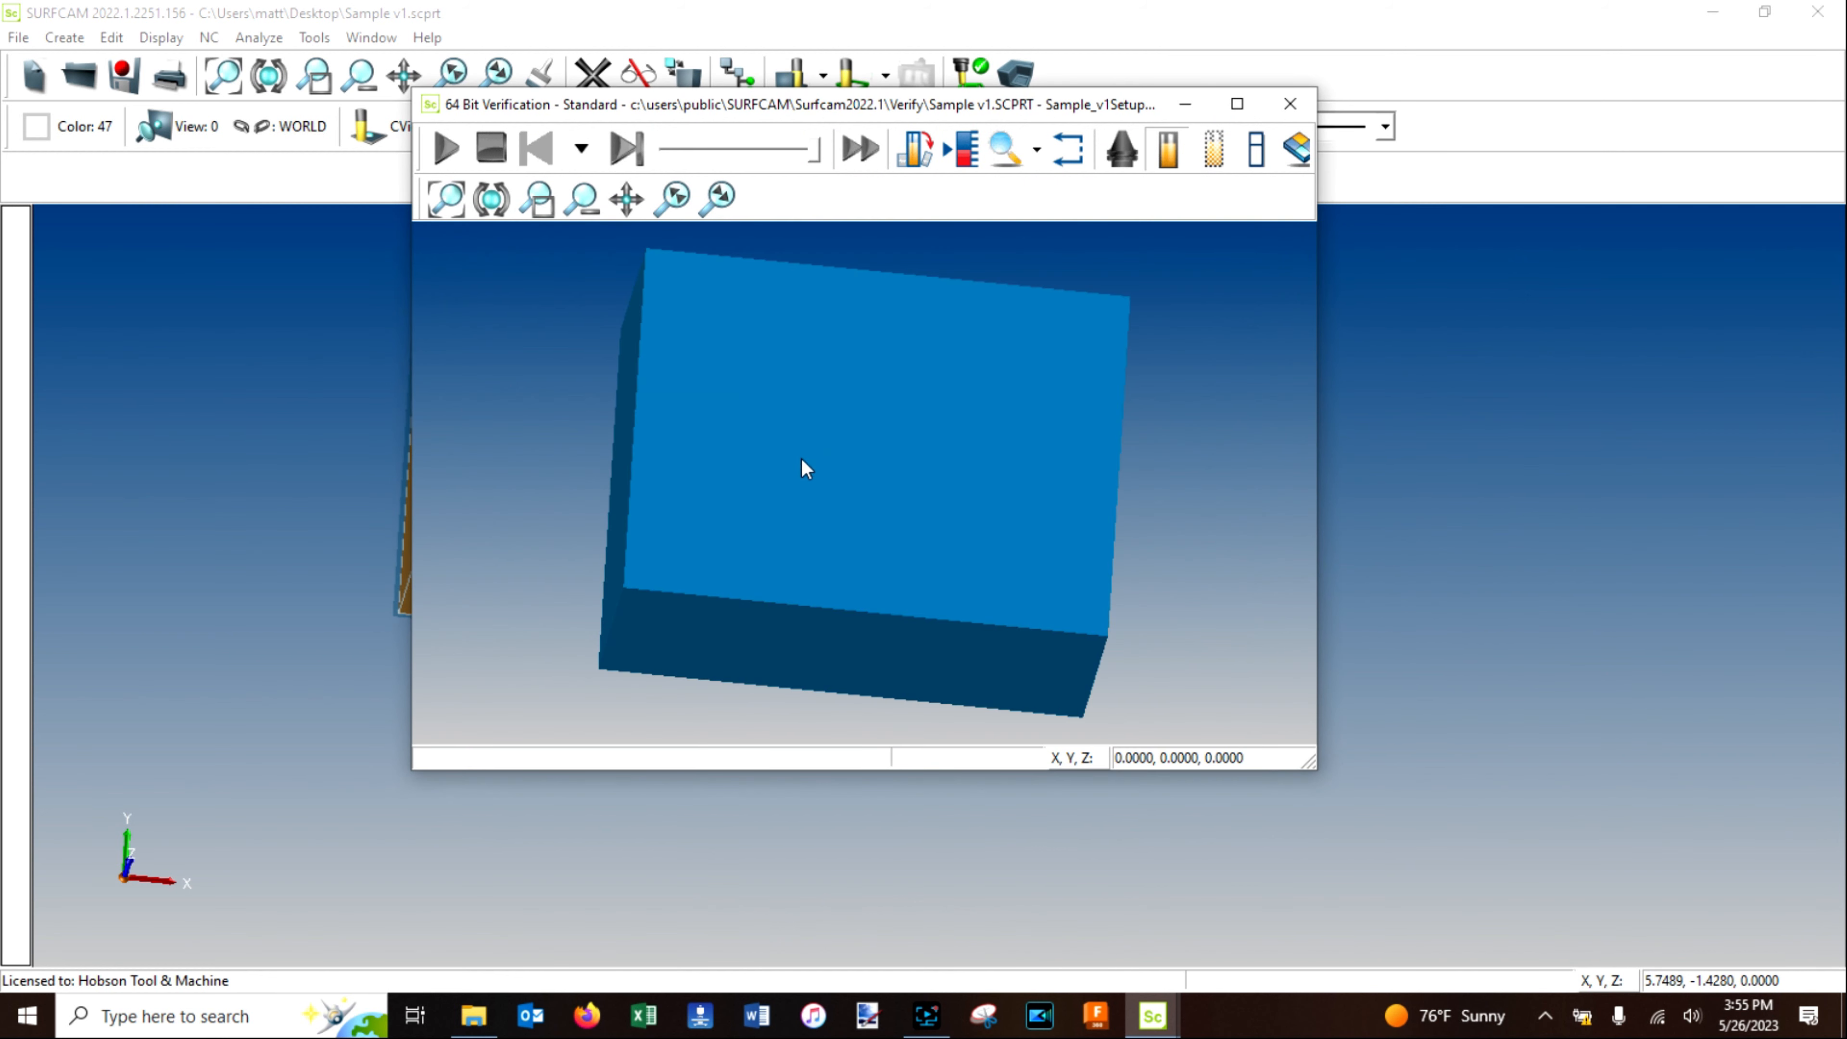
pyautogui.scroll(-2, 802, 457)
pyautogui.moveTo(801, 457); pyautogui.dragTo(772, 429, button='middle')
pyautogui.click(701, 149)
pyautogui.click(723, 149)
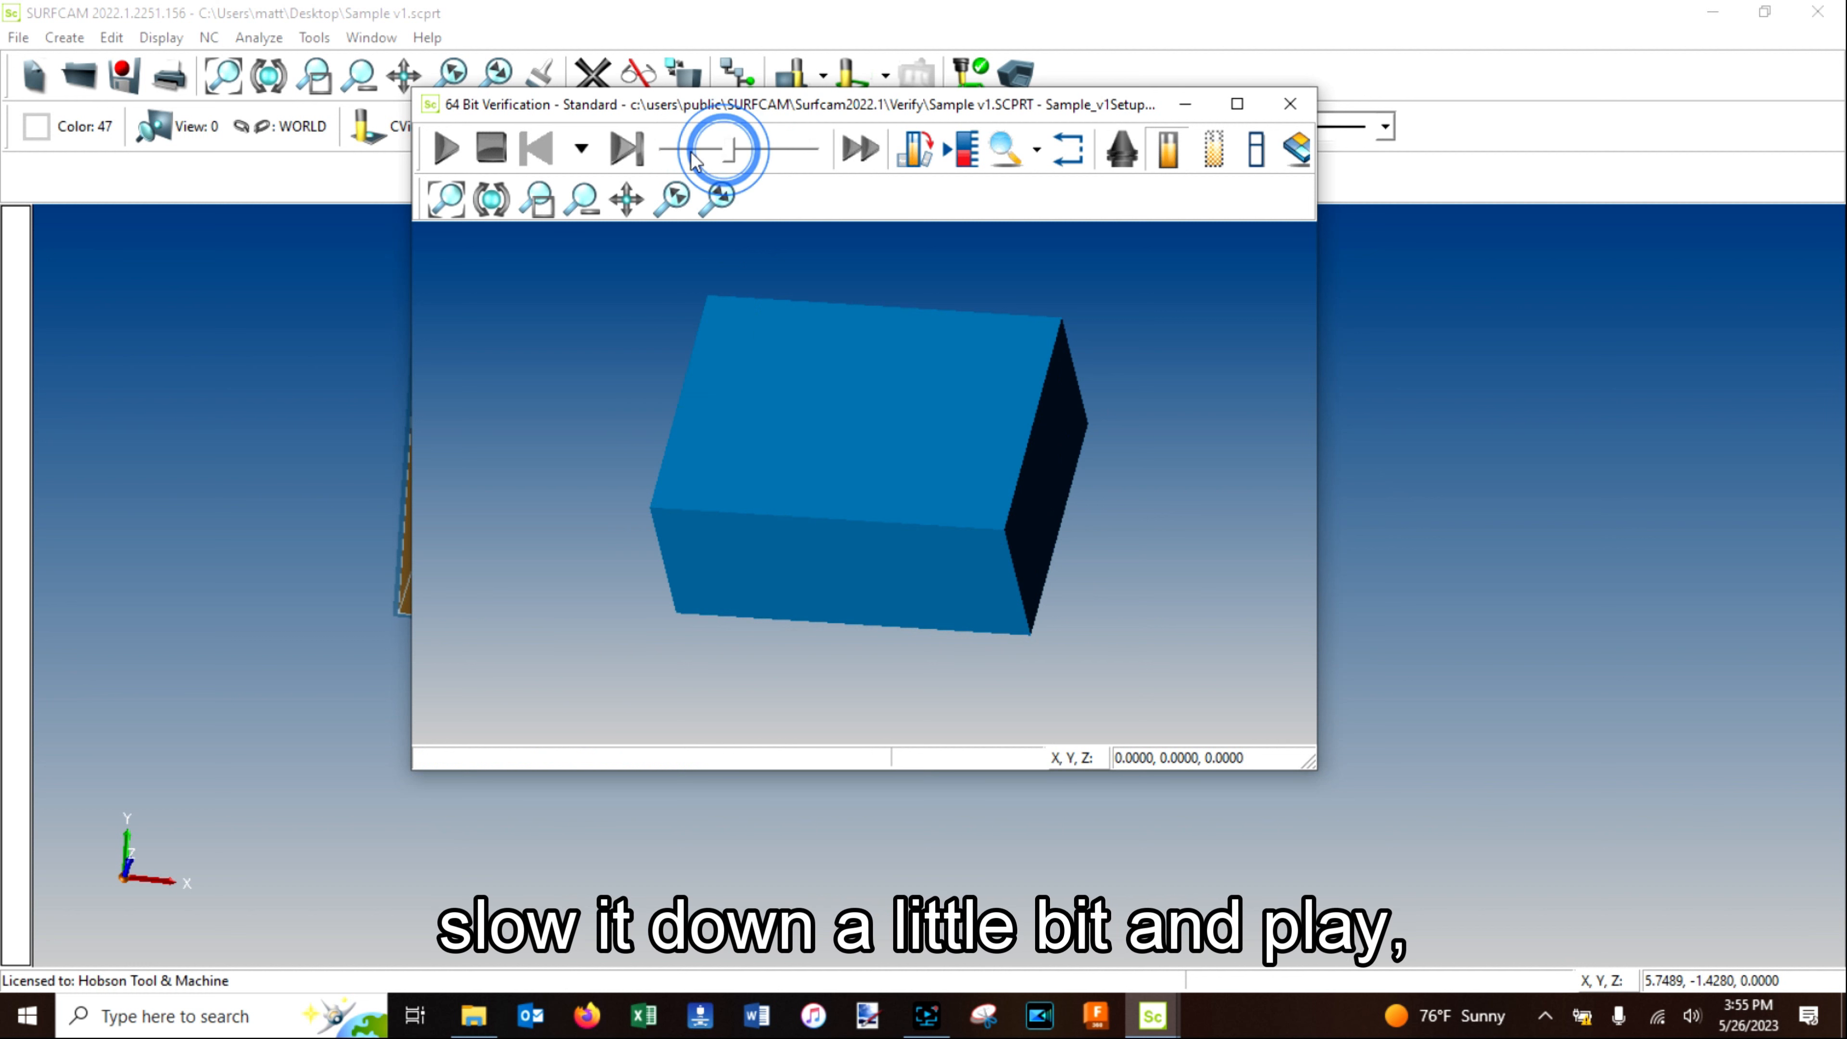
pyautogui.click(445, 151)
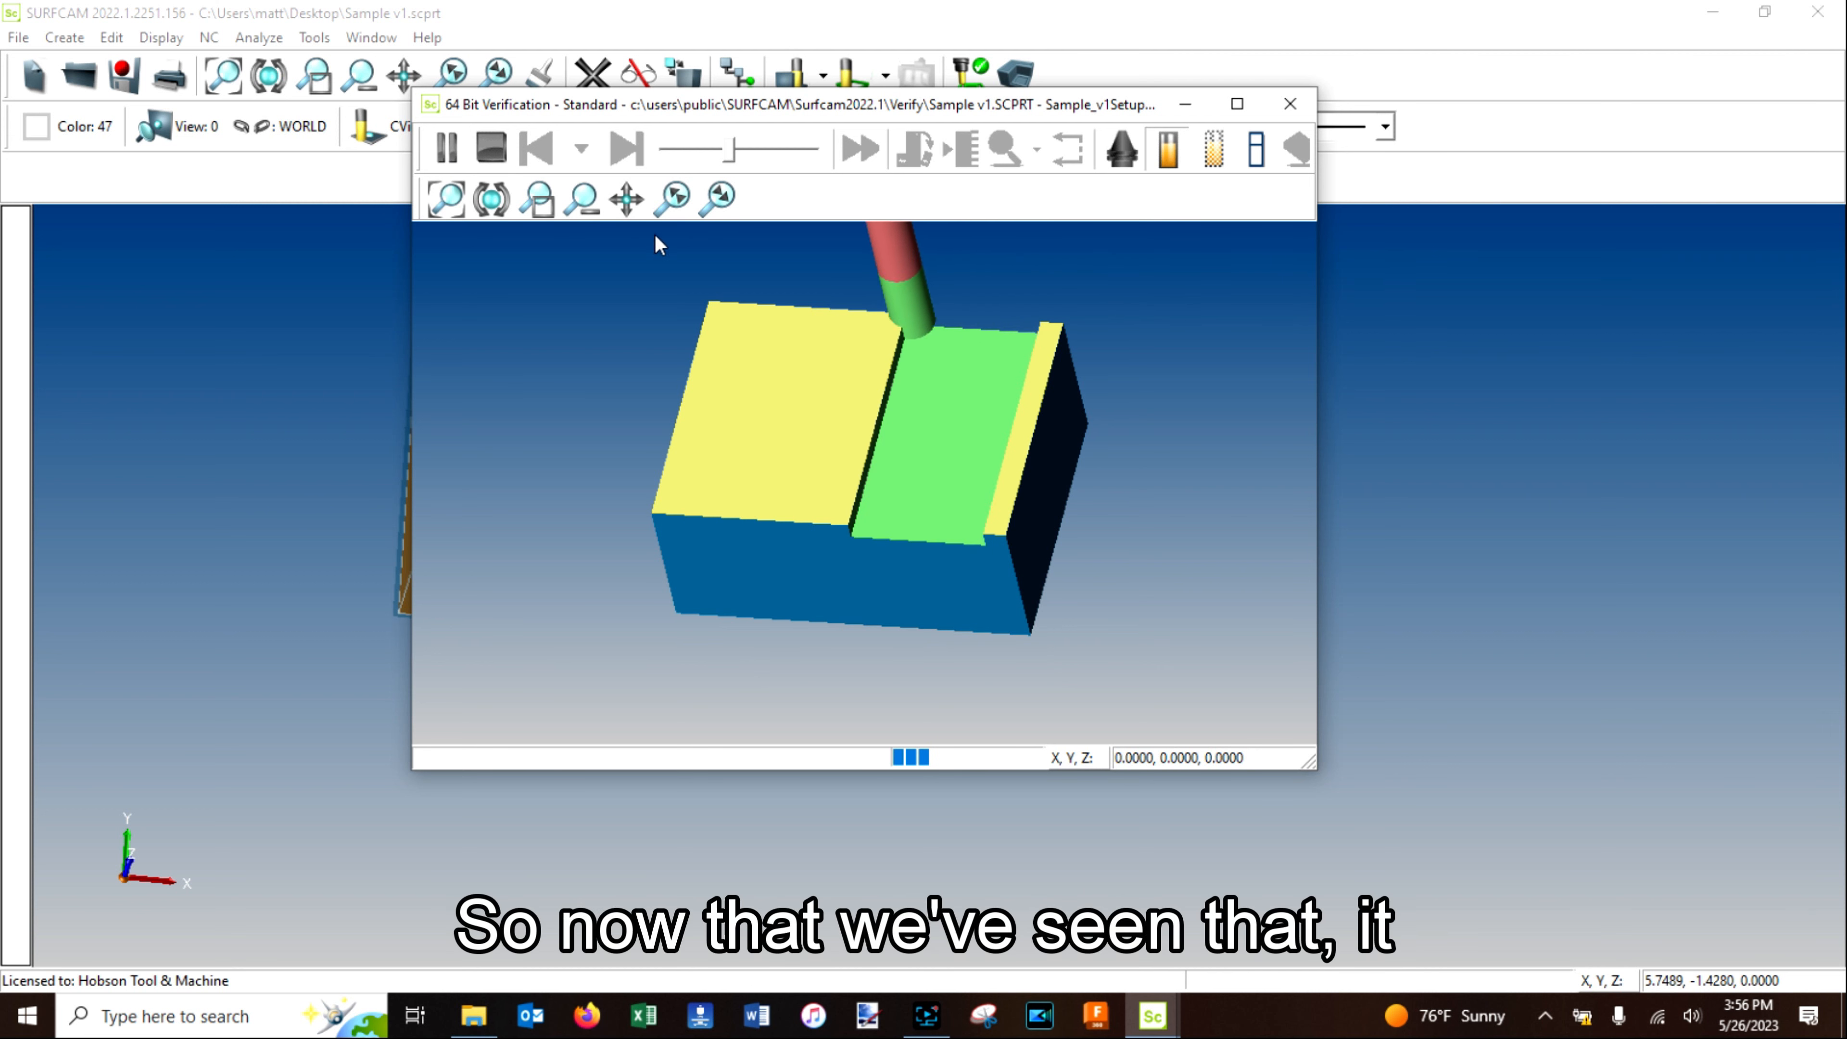
# Watch the pocket's helical entry and cuts at a faster speed in the enlarged verification window, and close the verification.
pyautogui.moveTo(898, 407); pyautogui.dragTo(931, 402, button='middle')
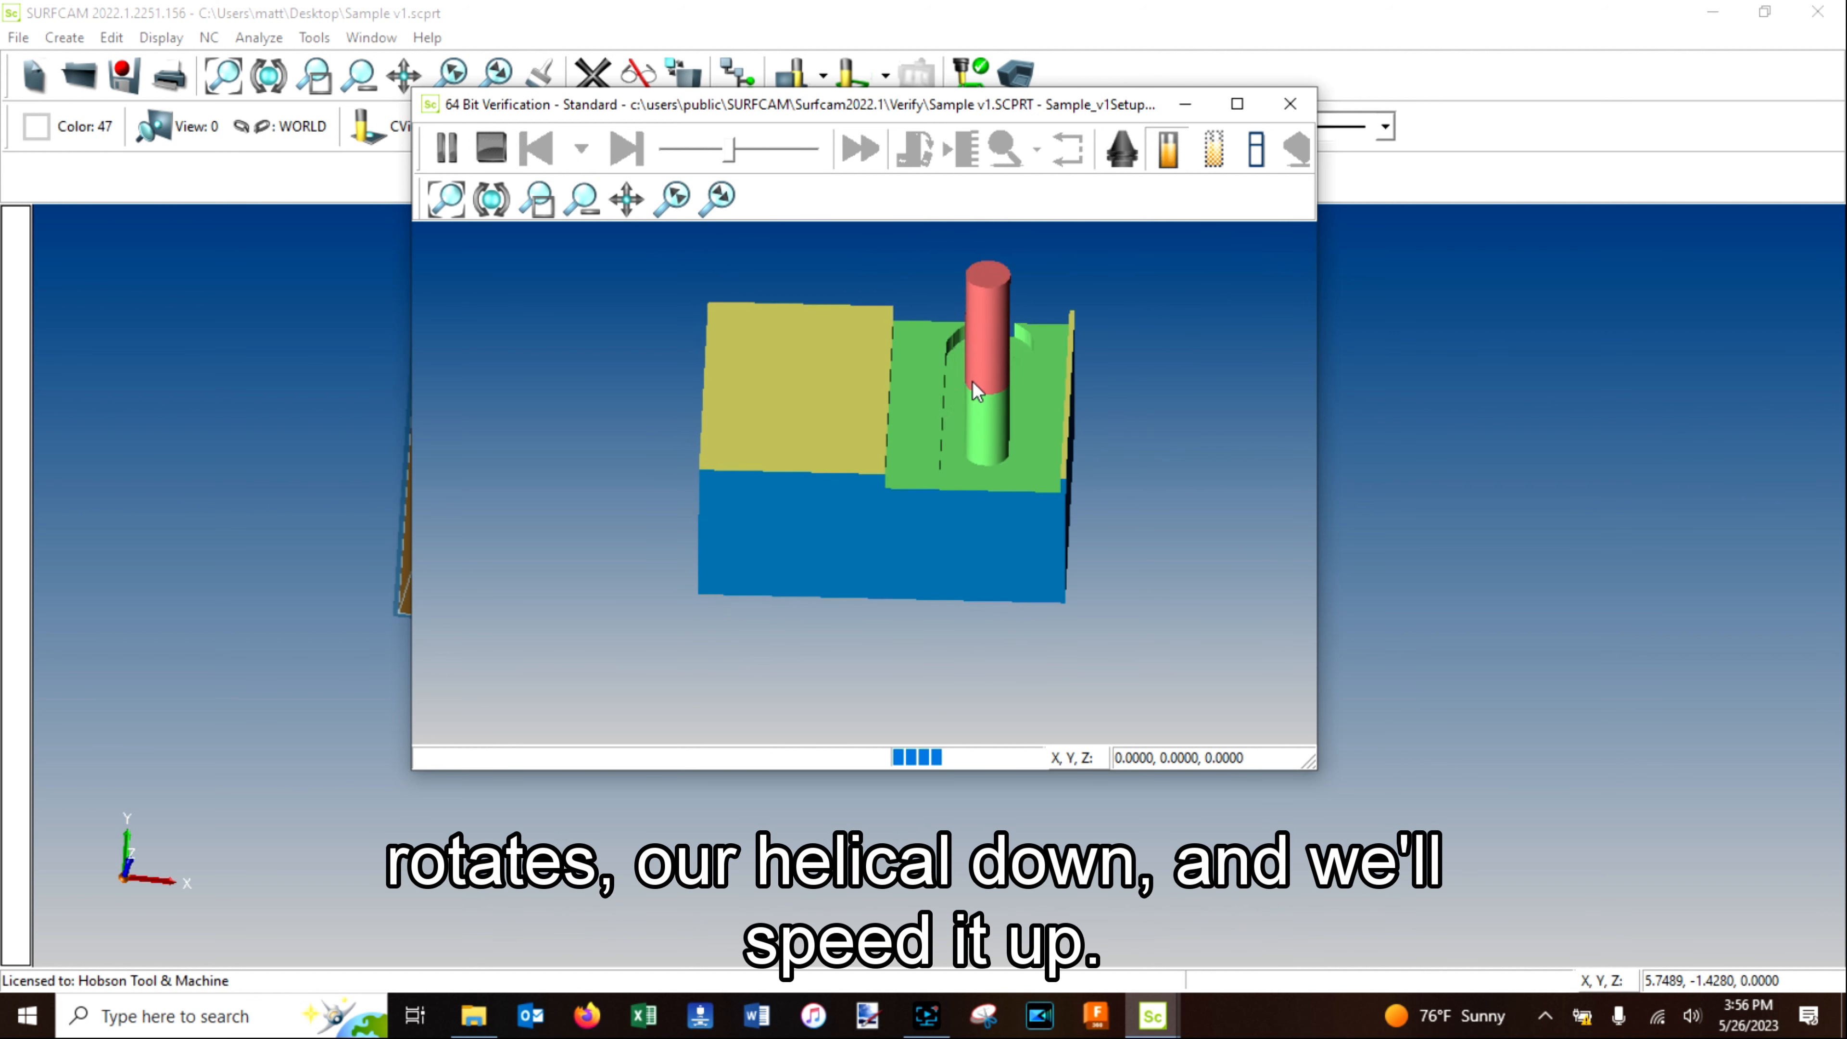
pyautogui.moveTo(733, 151); pyautogui.dragTo(790, 156)
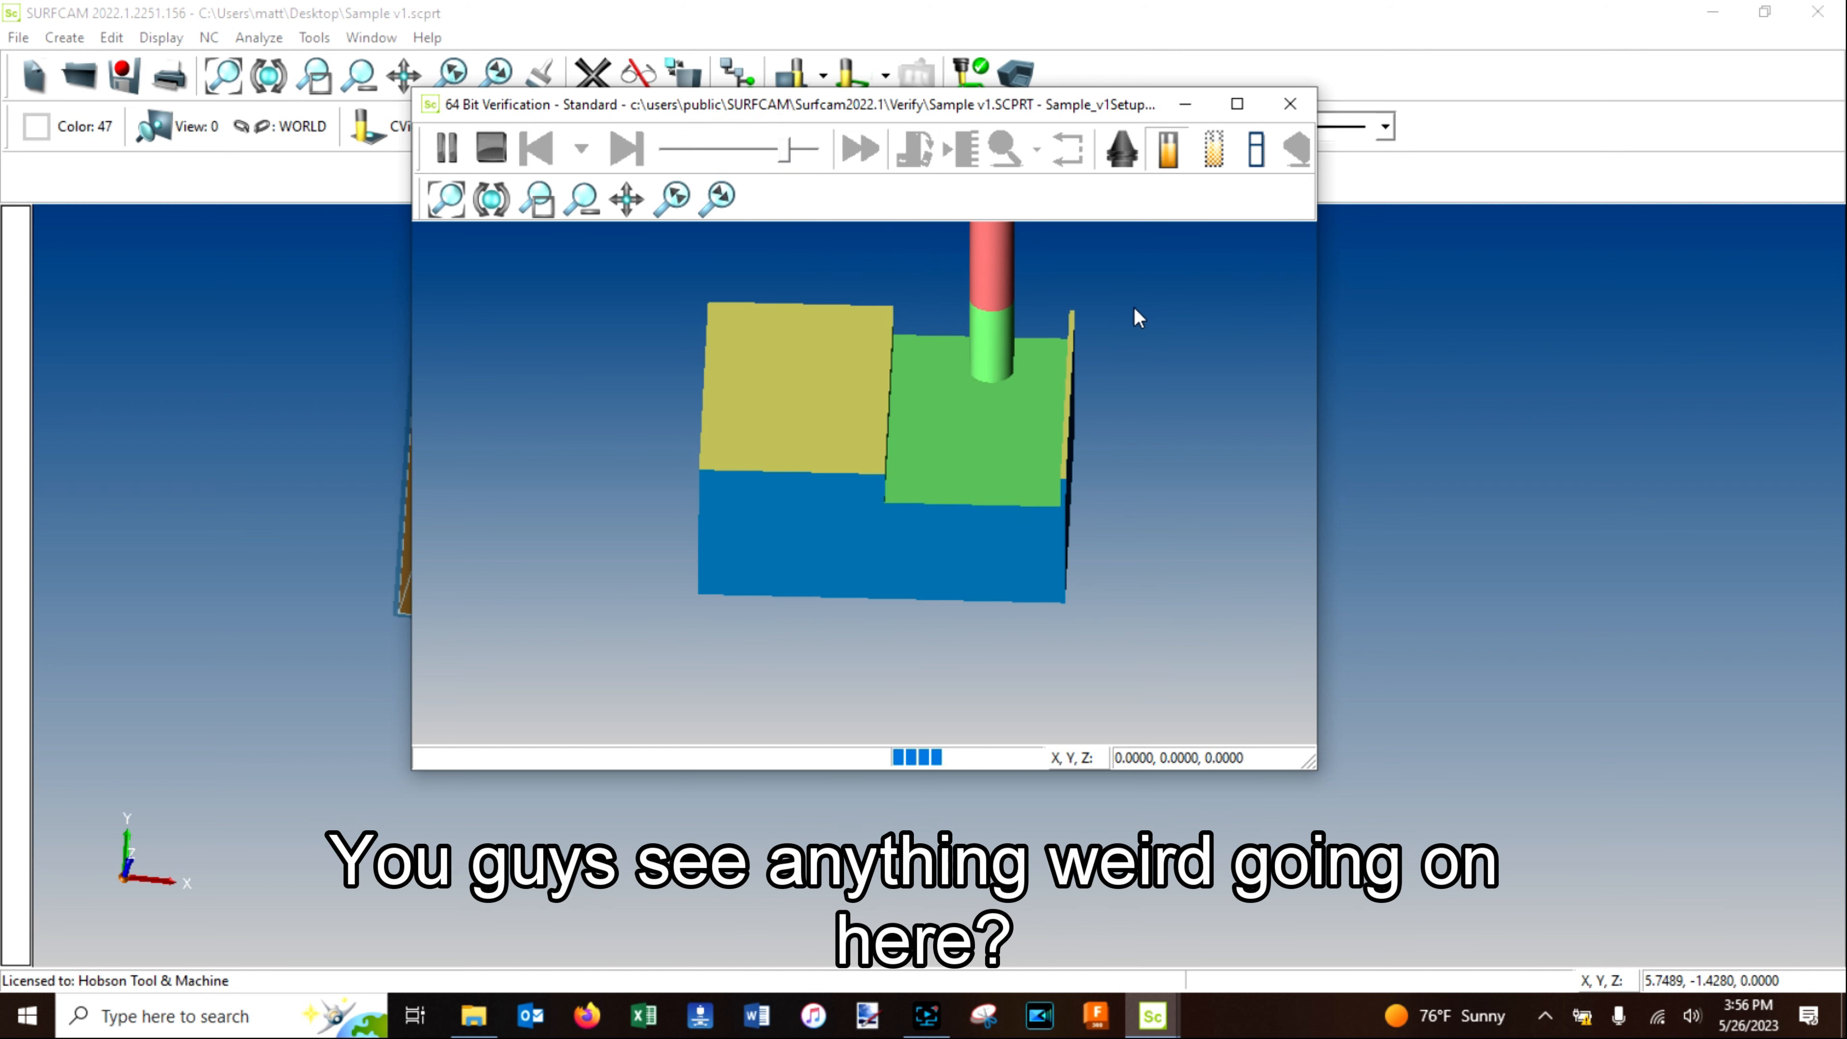
pyautogui.click(1235, 108)
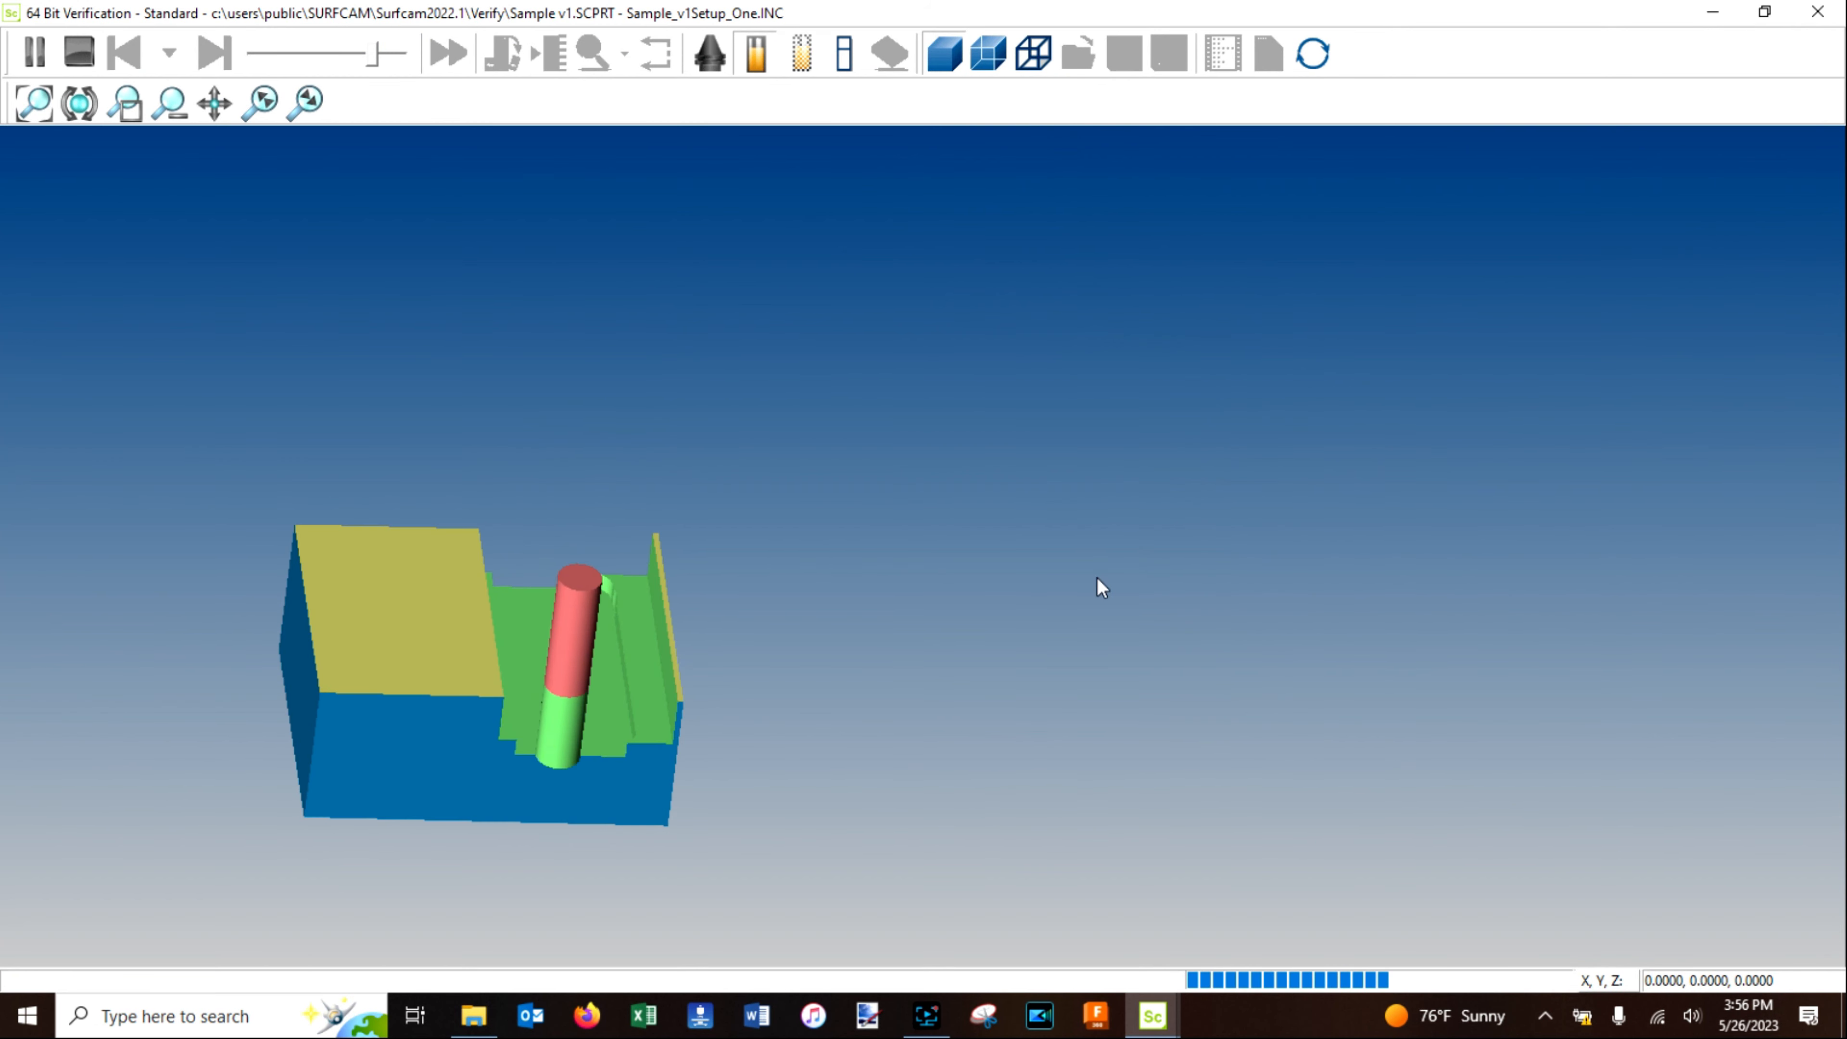
pyautogui.scroll(3, 684, 677)
pyautogui.scroll(2, 684, 677)
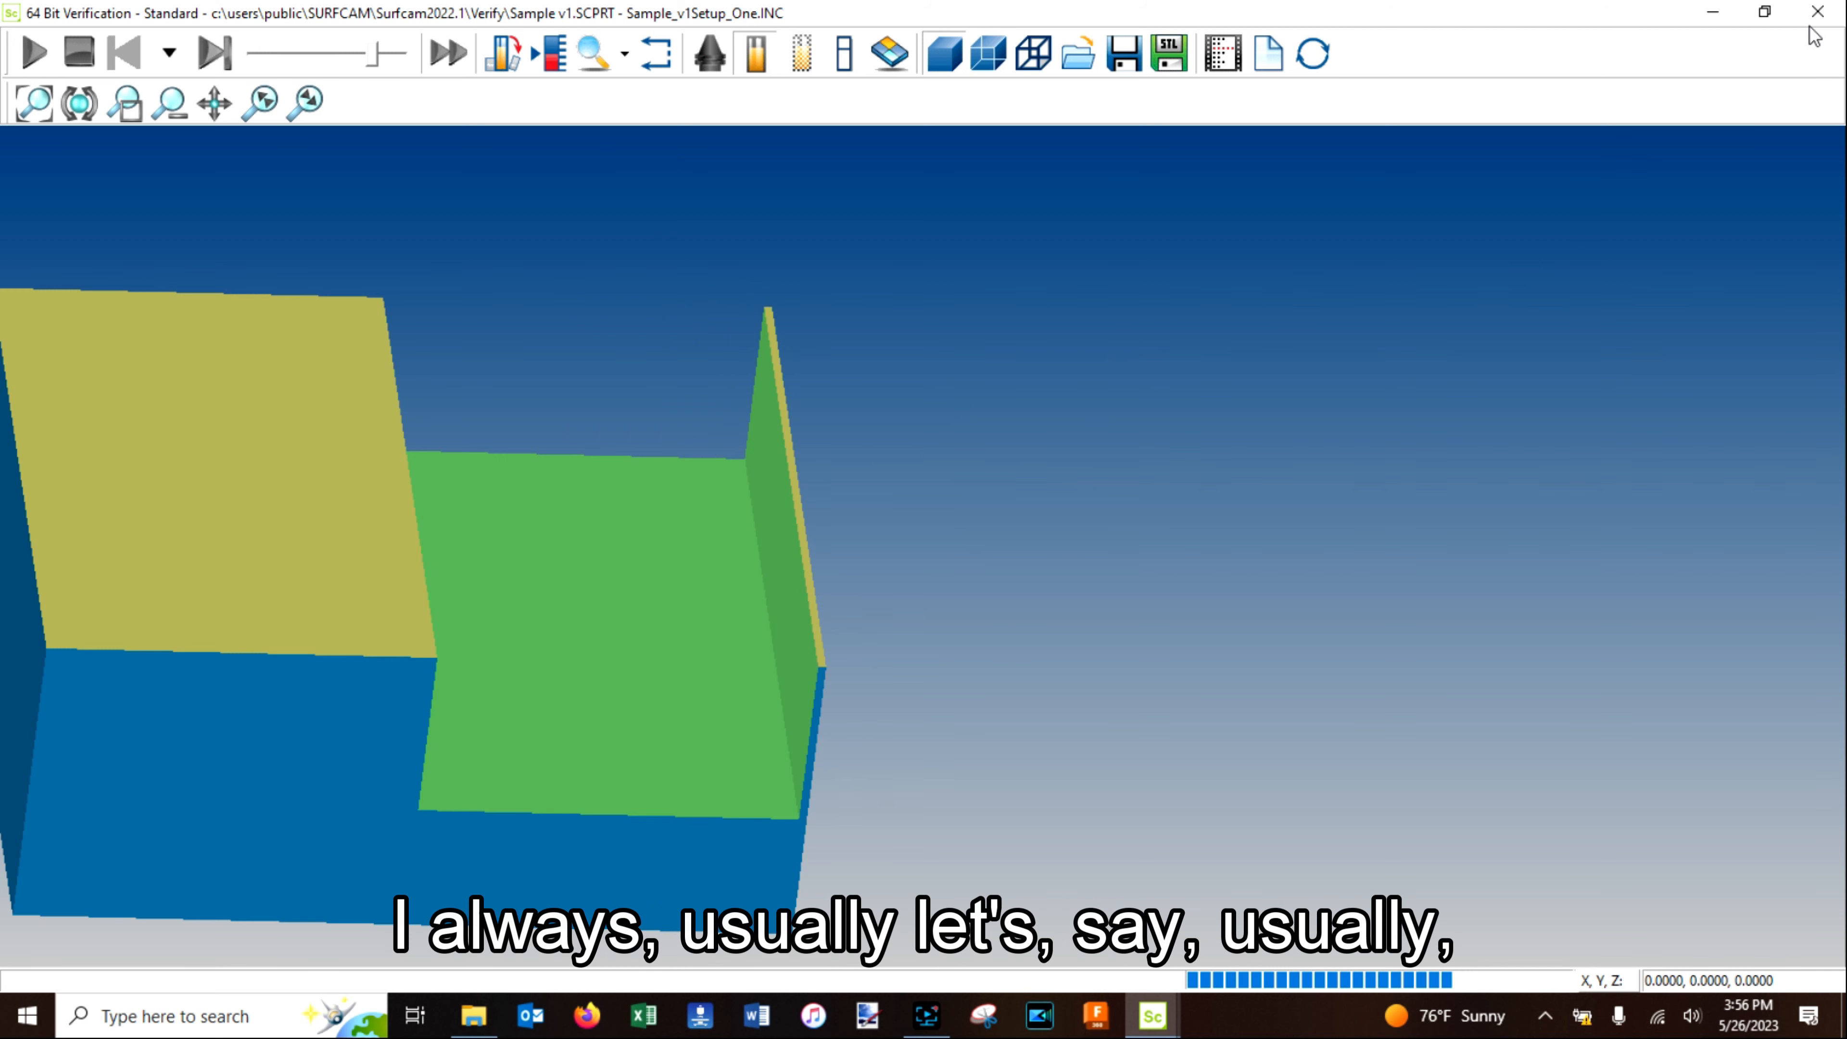
pyautogui.click(1818, 13)
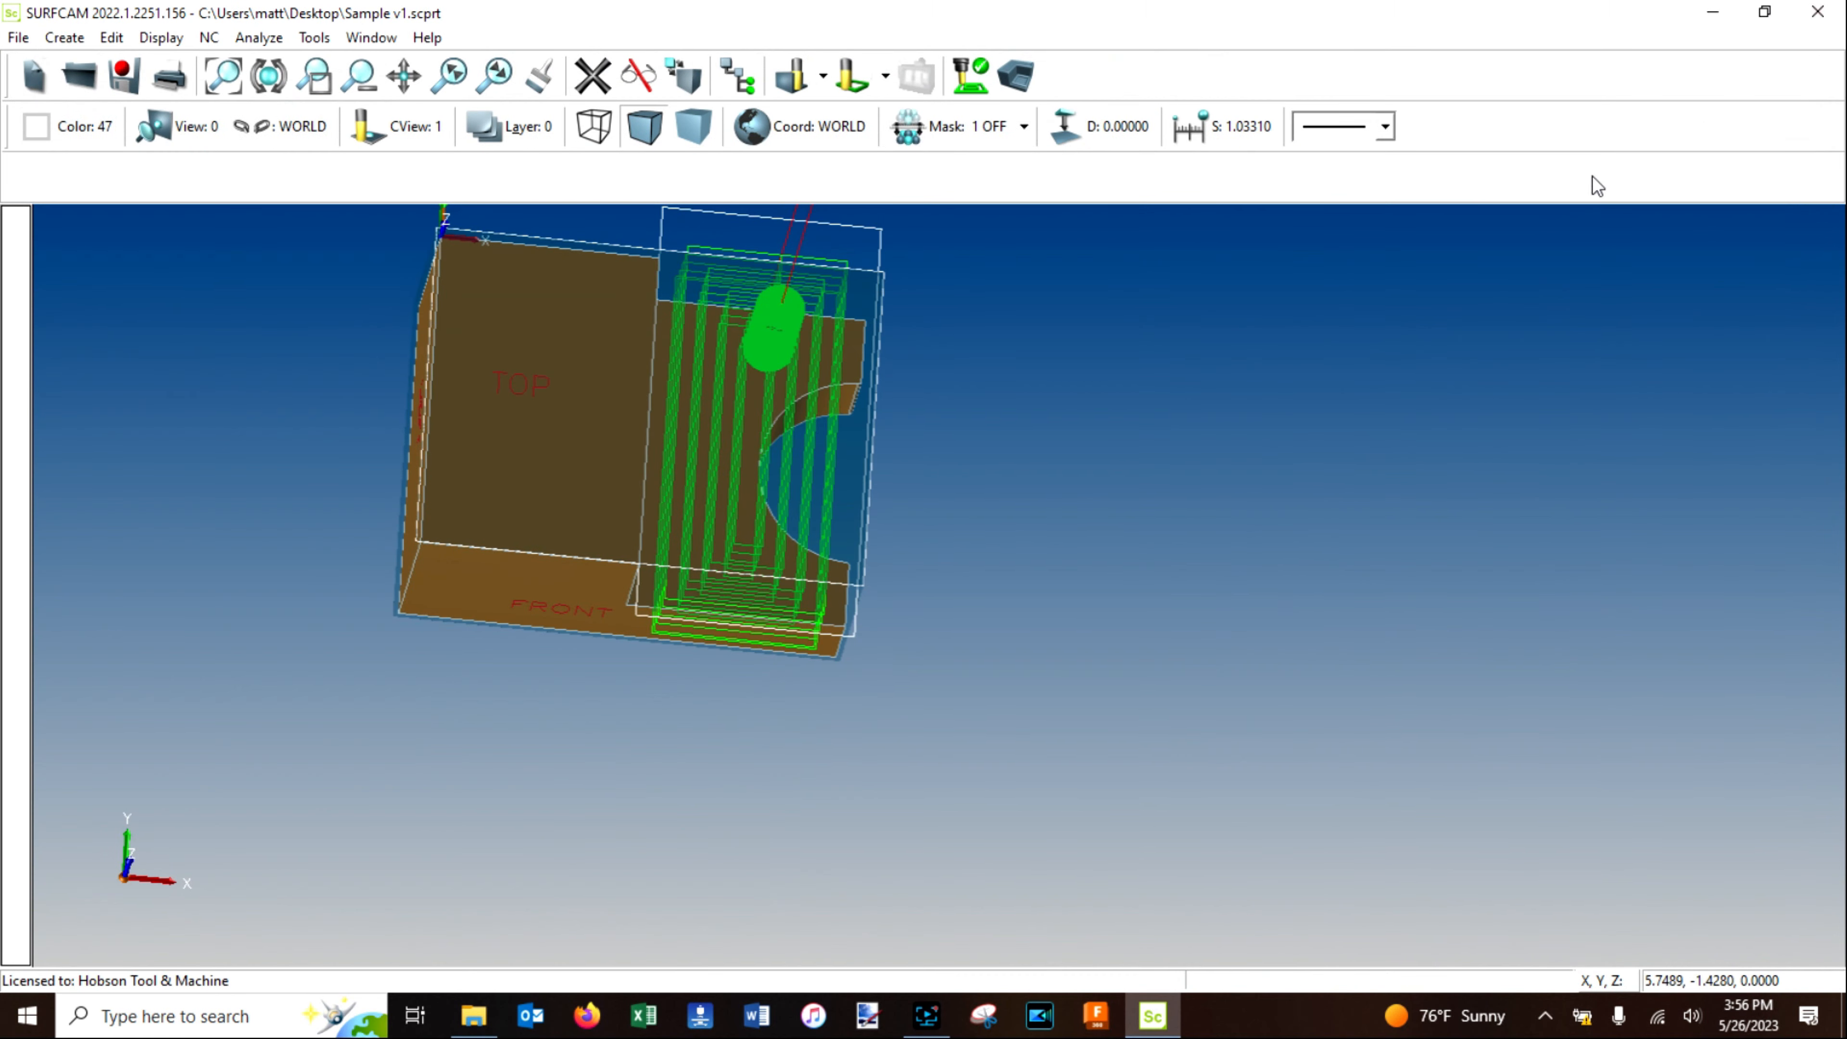
# Move the pocket boundary's line beyond the open end of the step outward from the part by an offset of 0.25.
pyautogui.scroll(6, 871, 604)
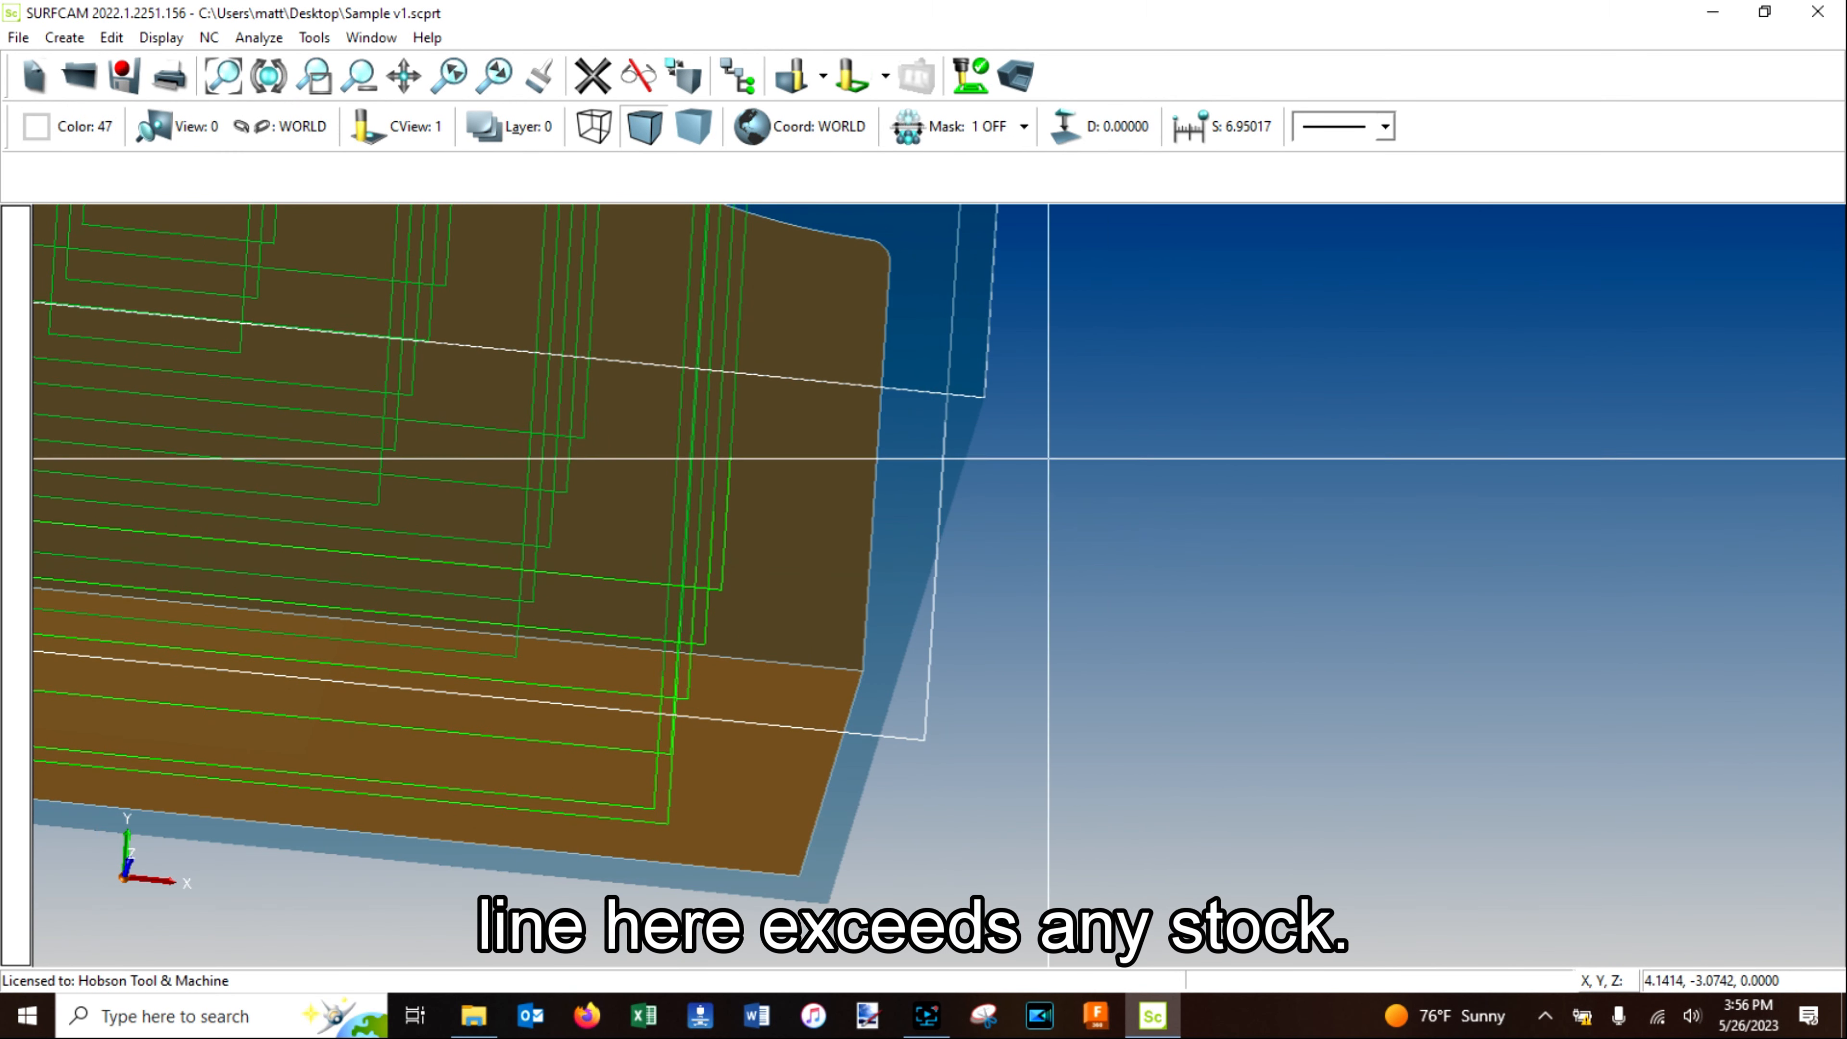
pyautogui.click(690, 82)
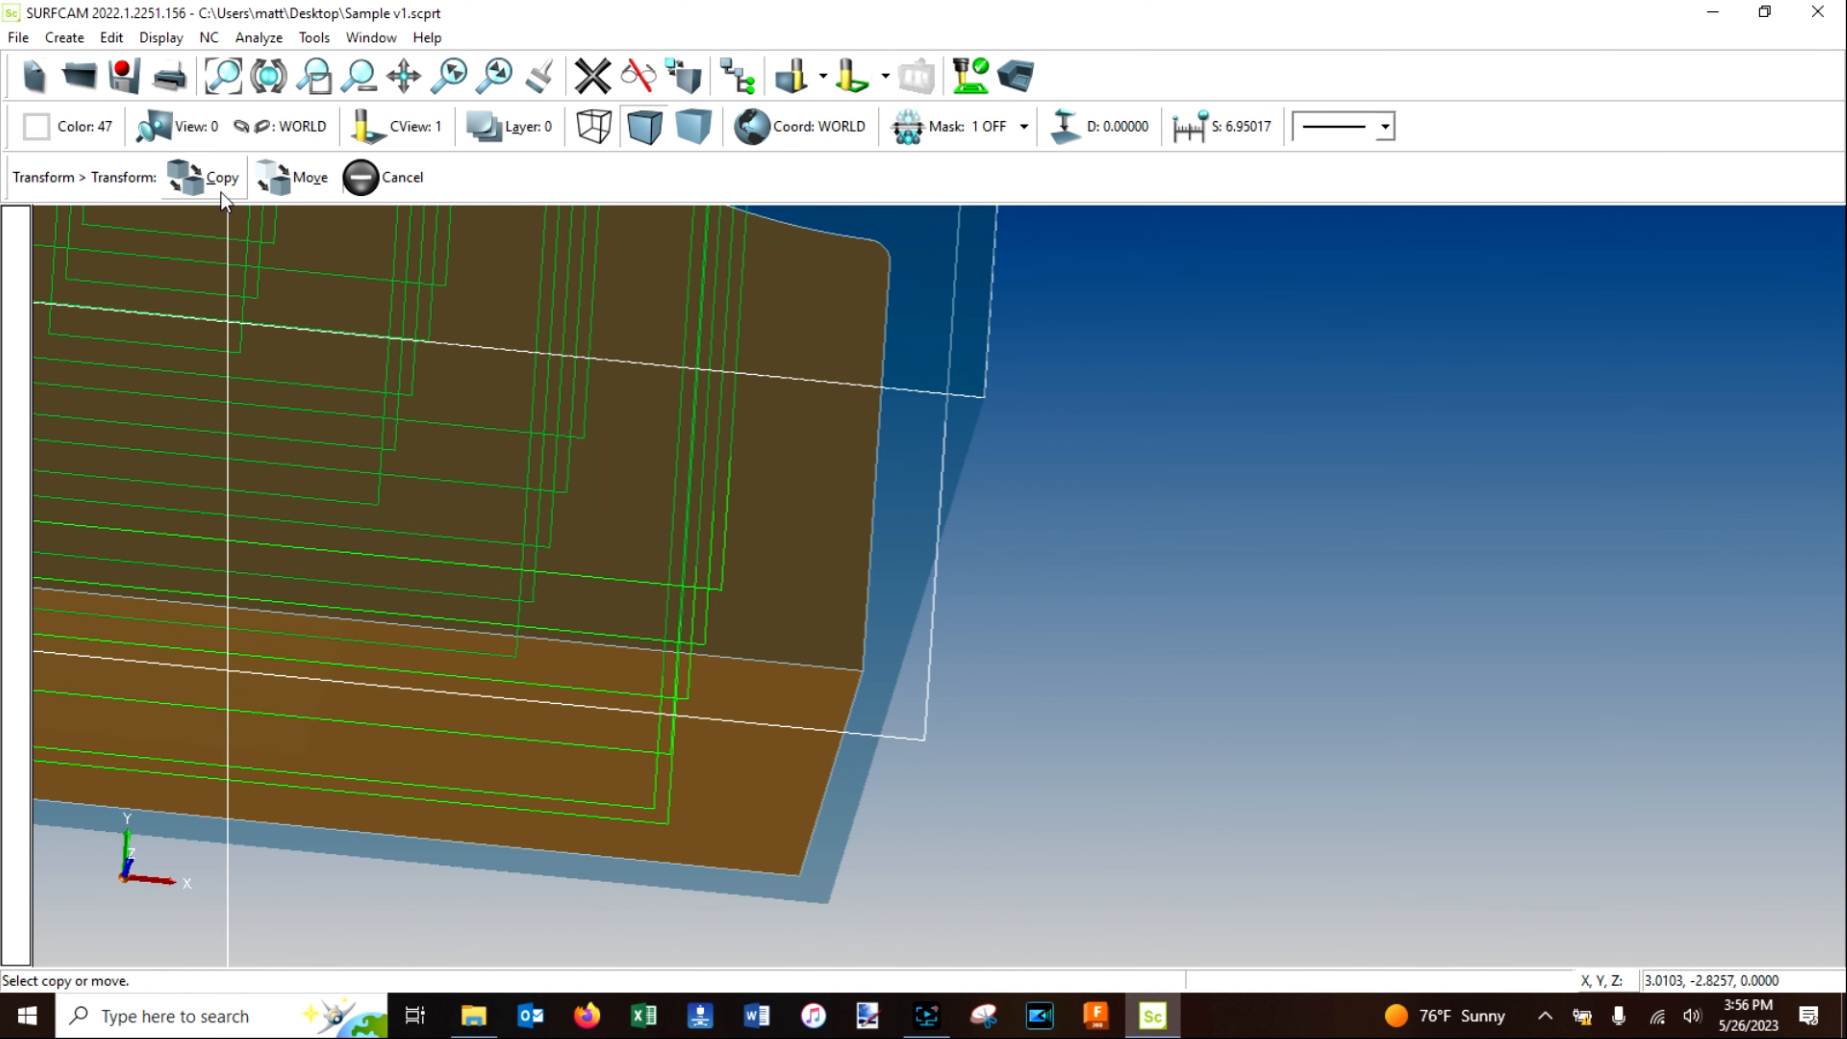
pyautogui.click(291, 178)
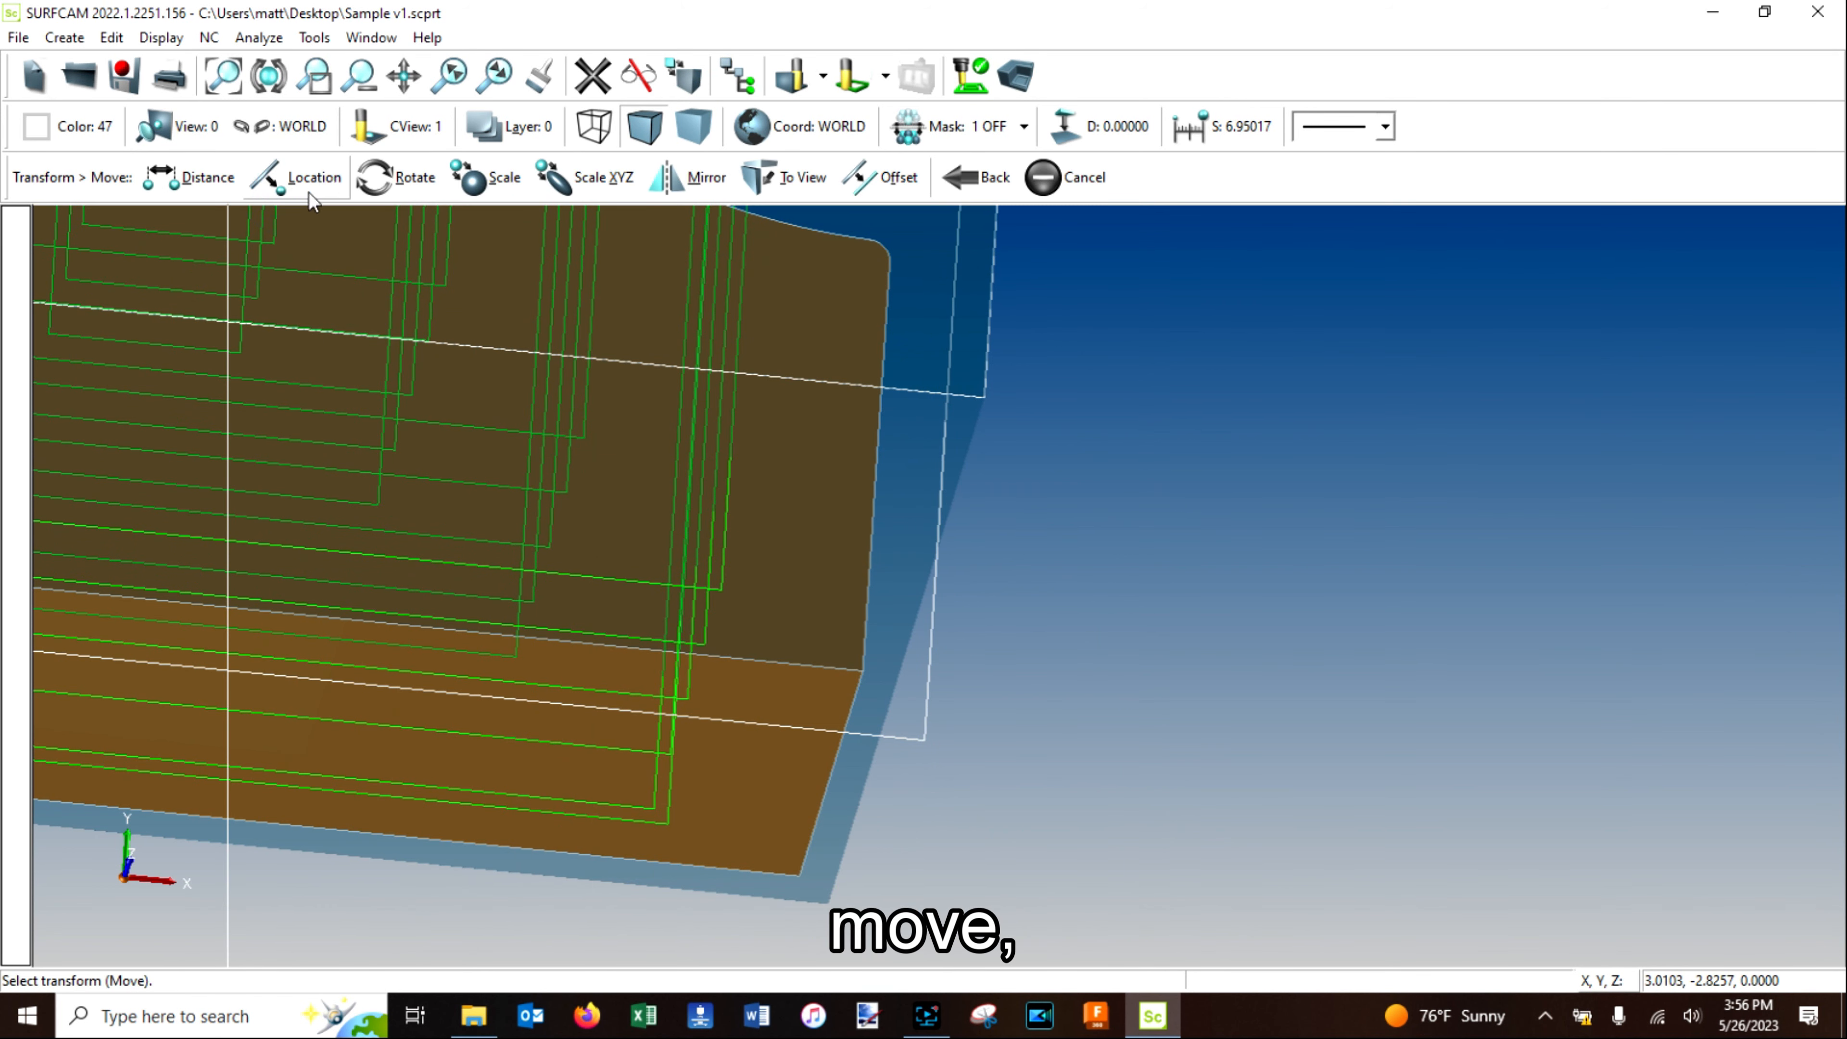
pyautogui.click(887, 186)
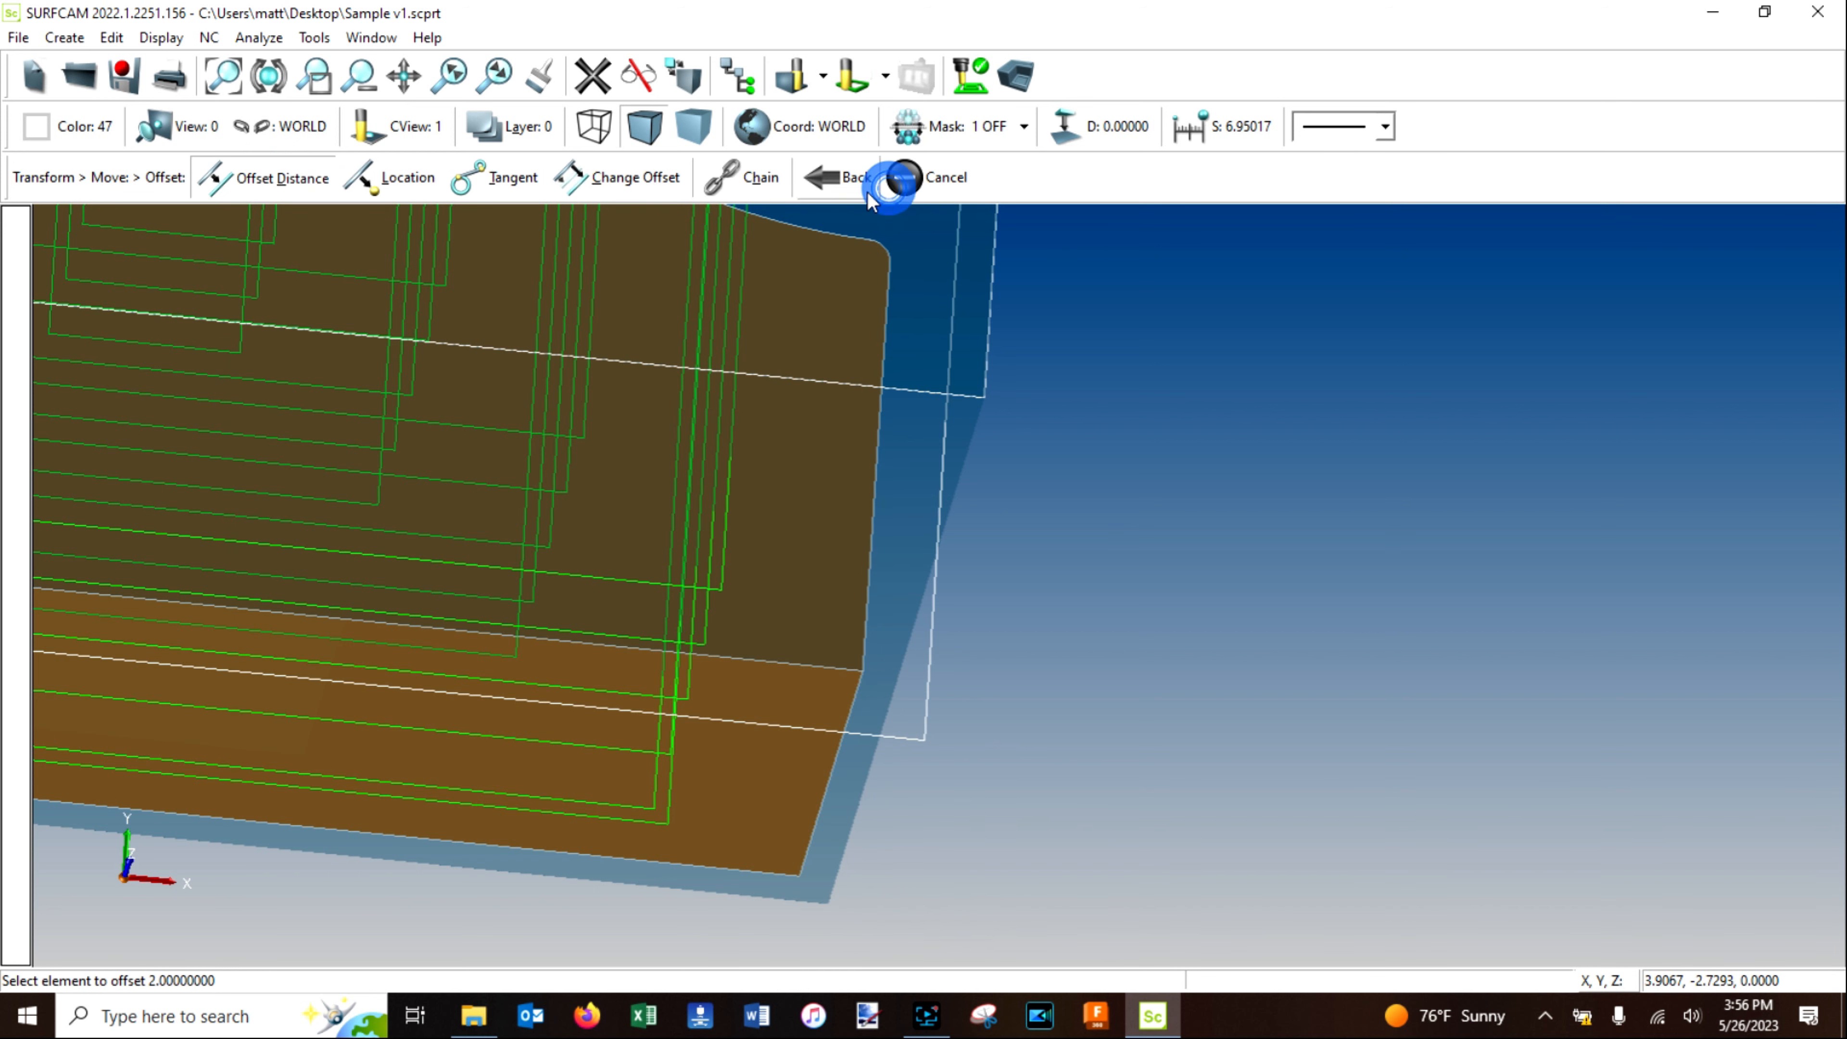
pyautogui.click(603, 180)
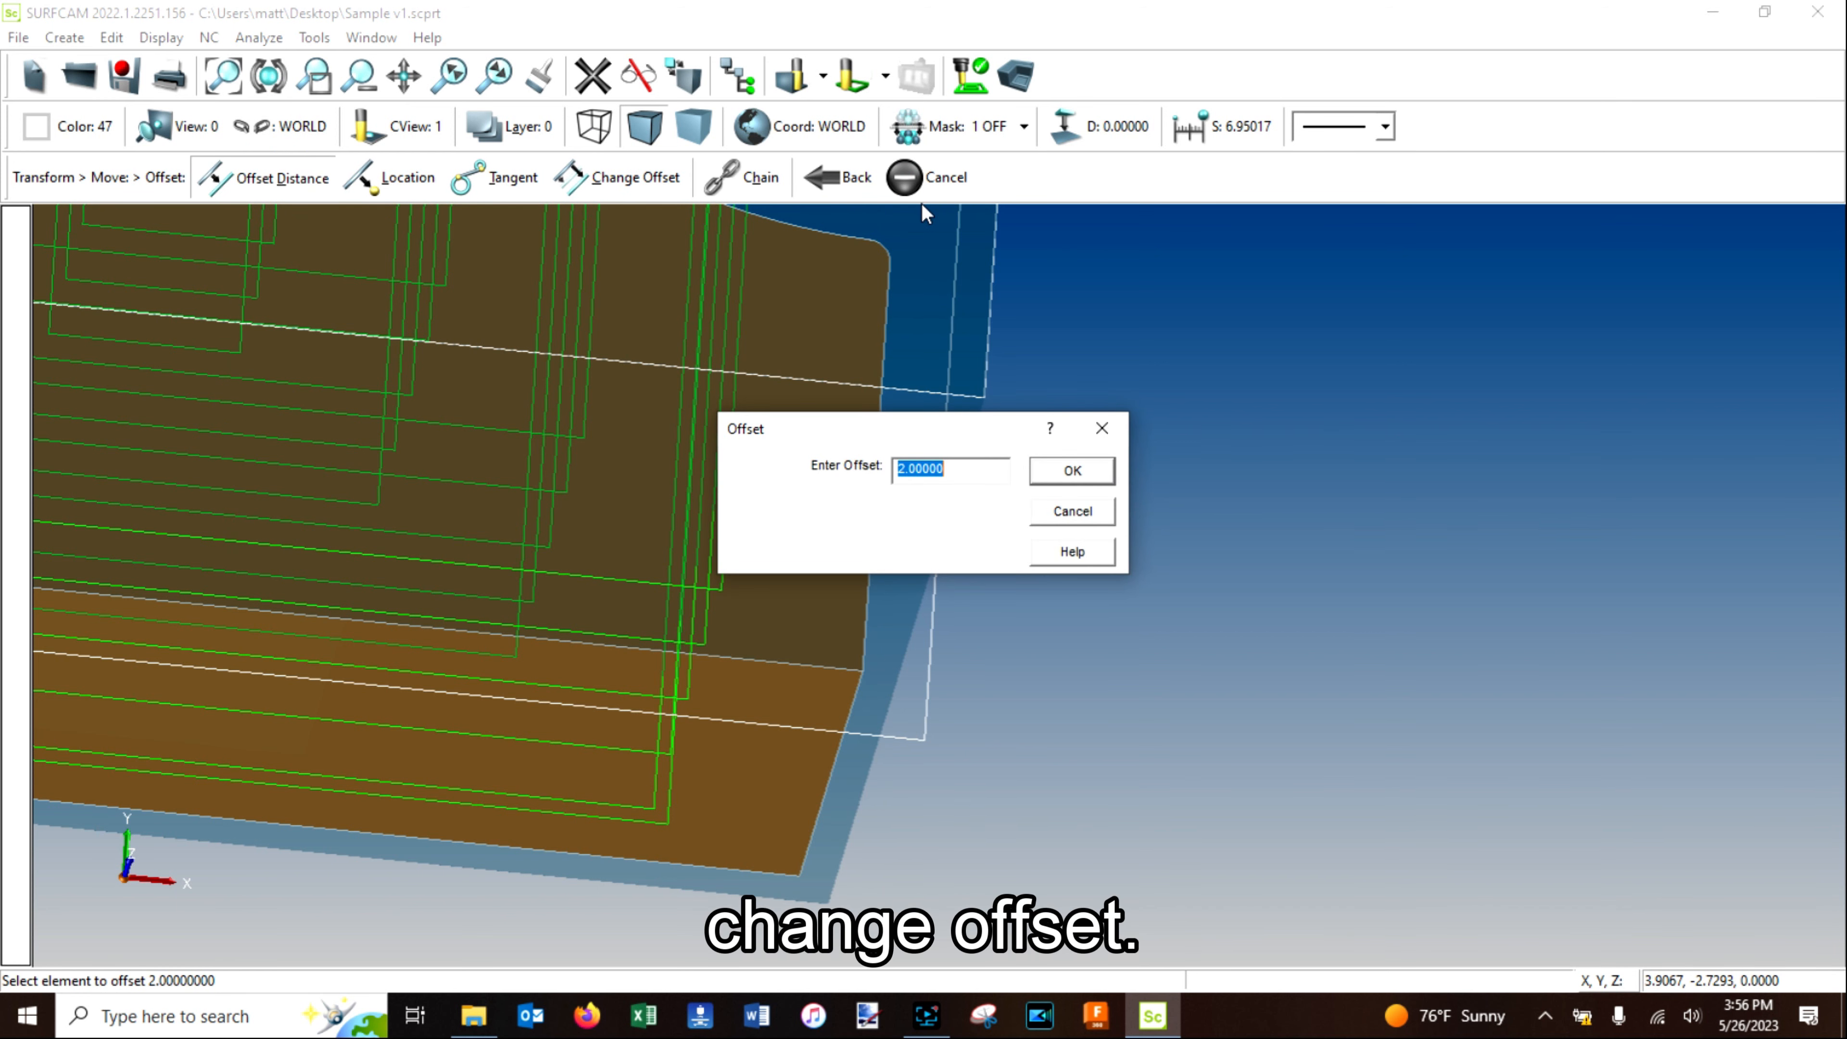
pyautogui.write('.25')
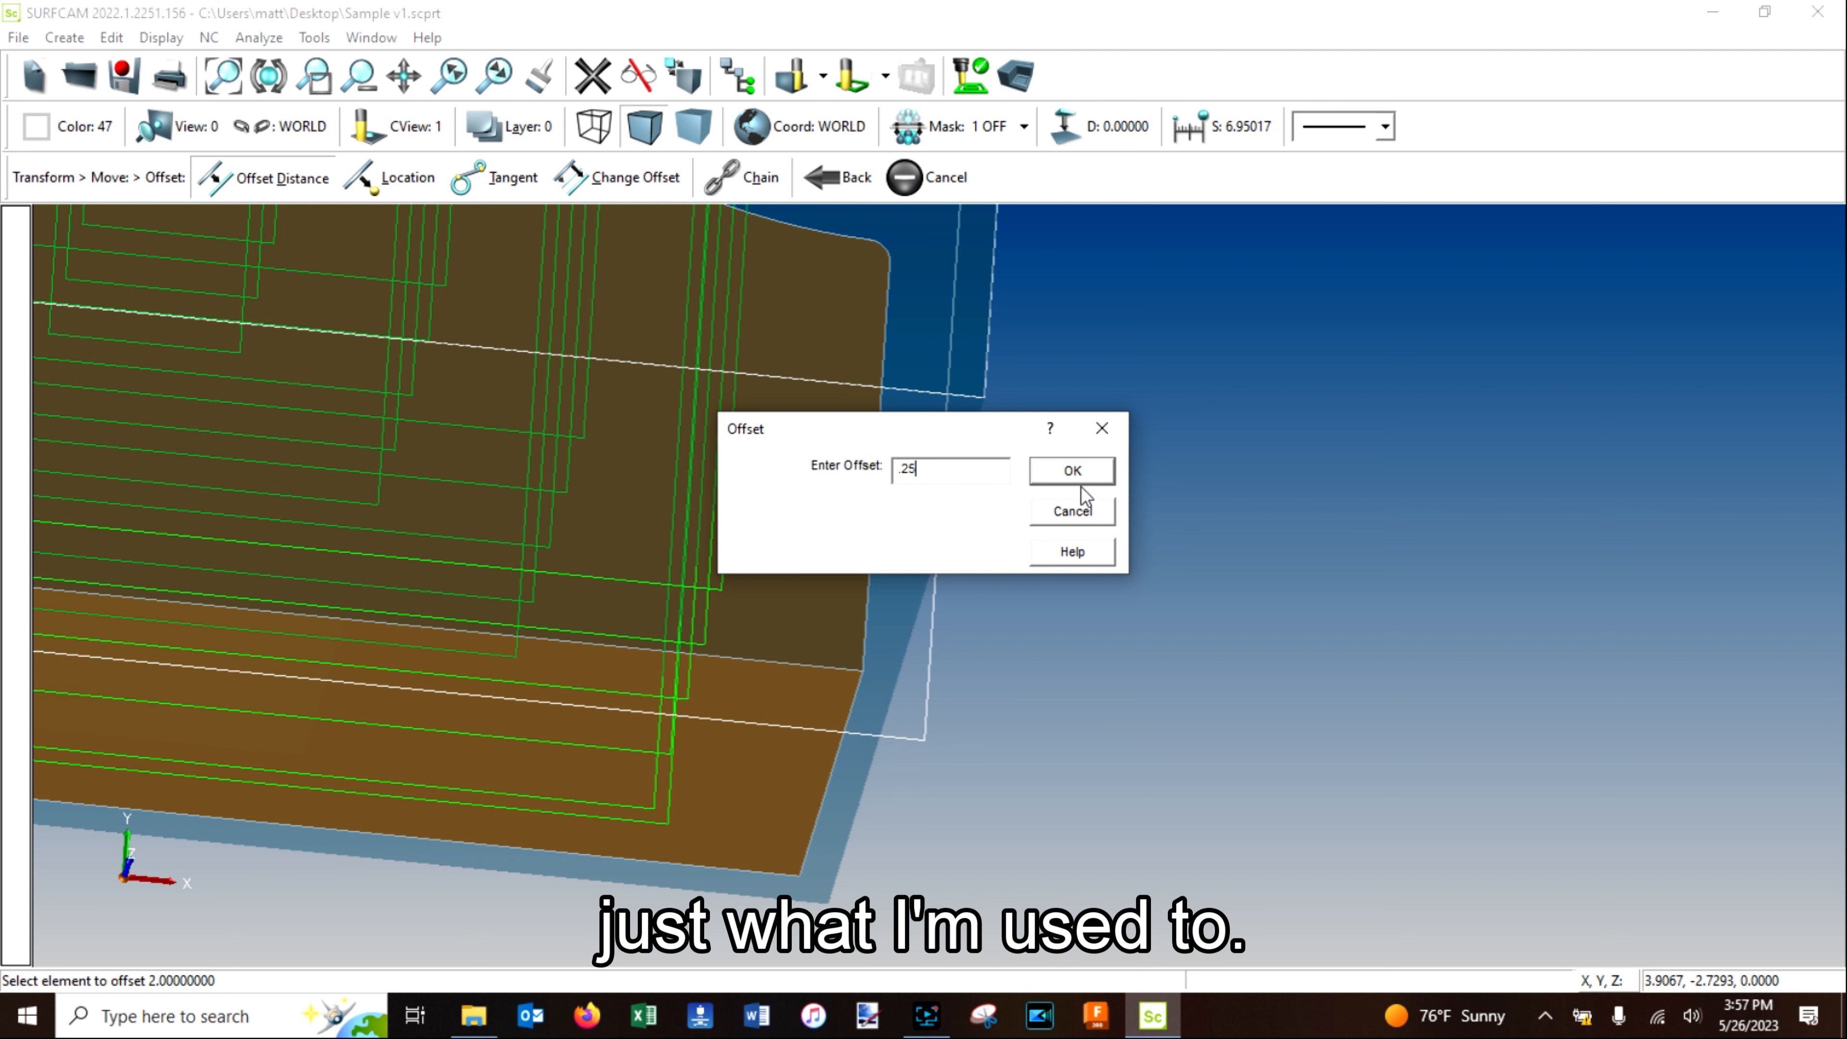
pyautogui.click(1085, 472)
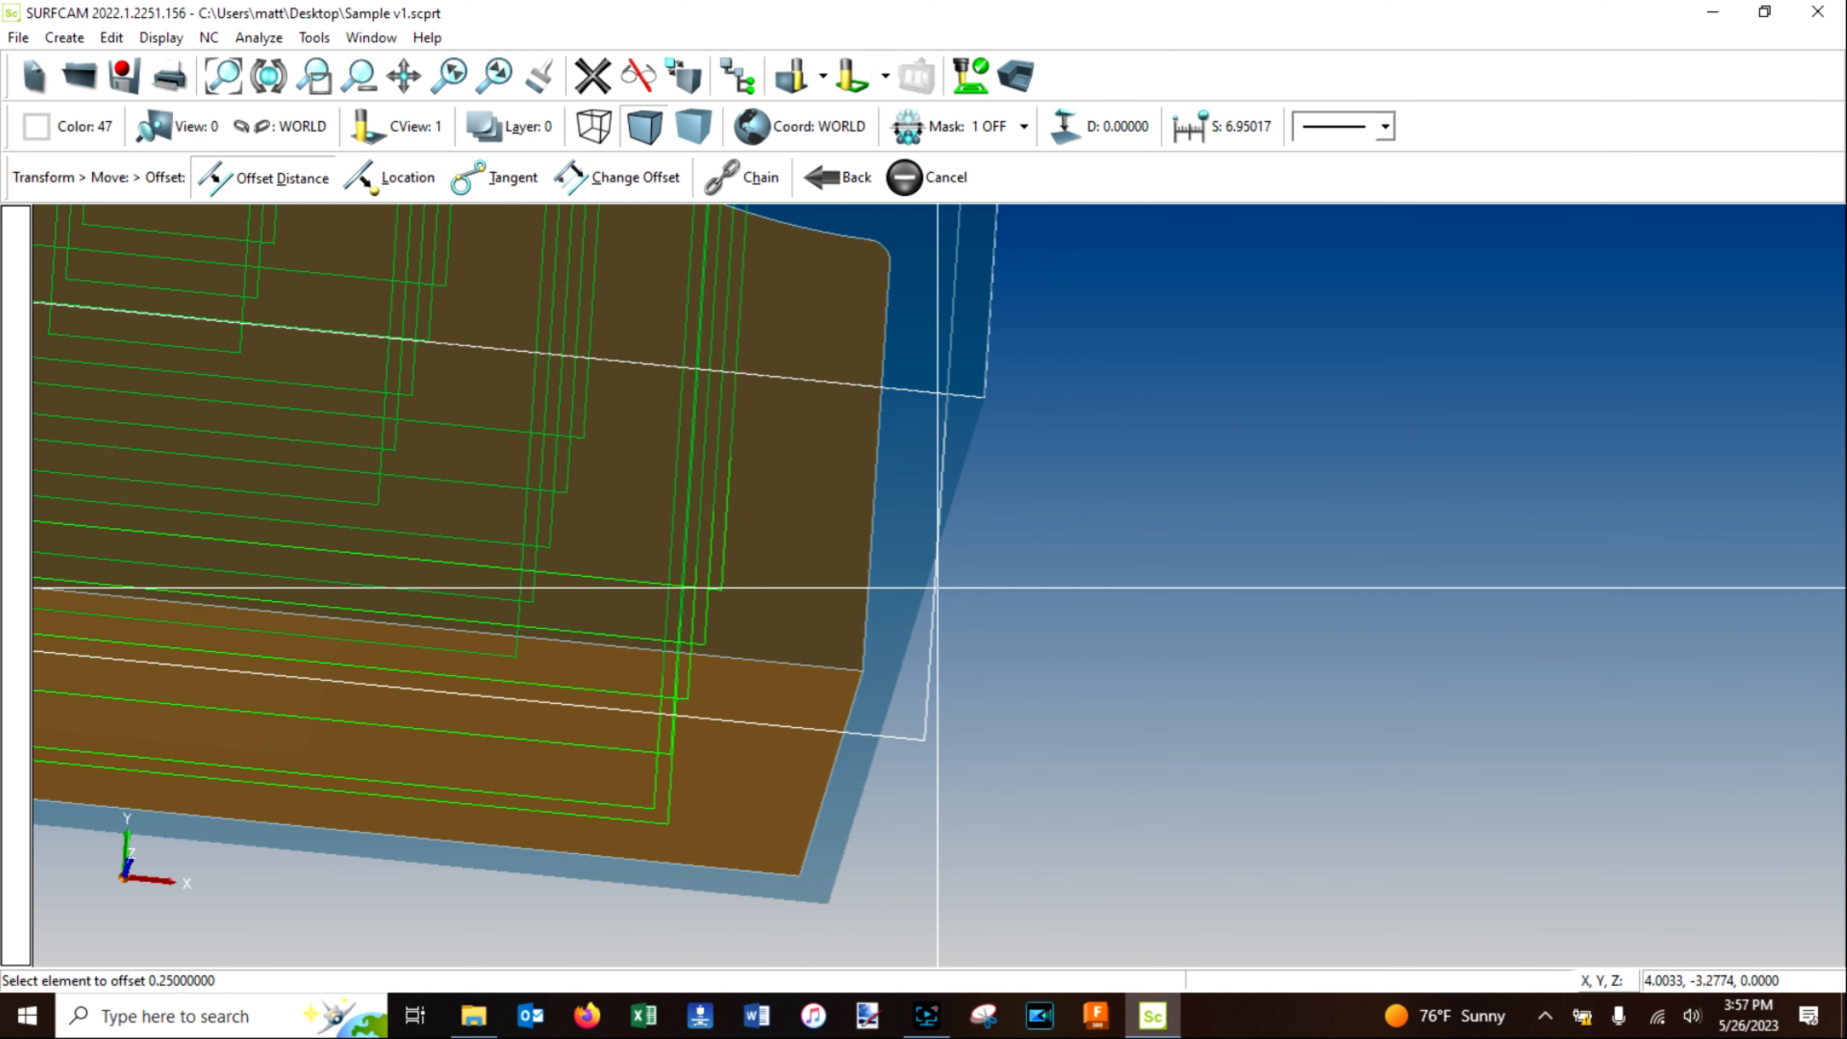
pyautogui.click(939, 586)
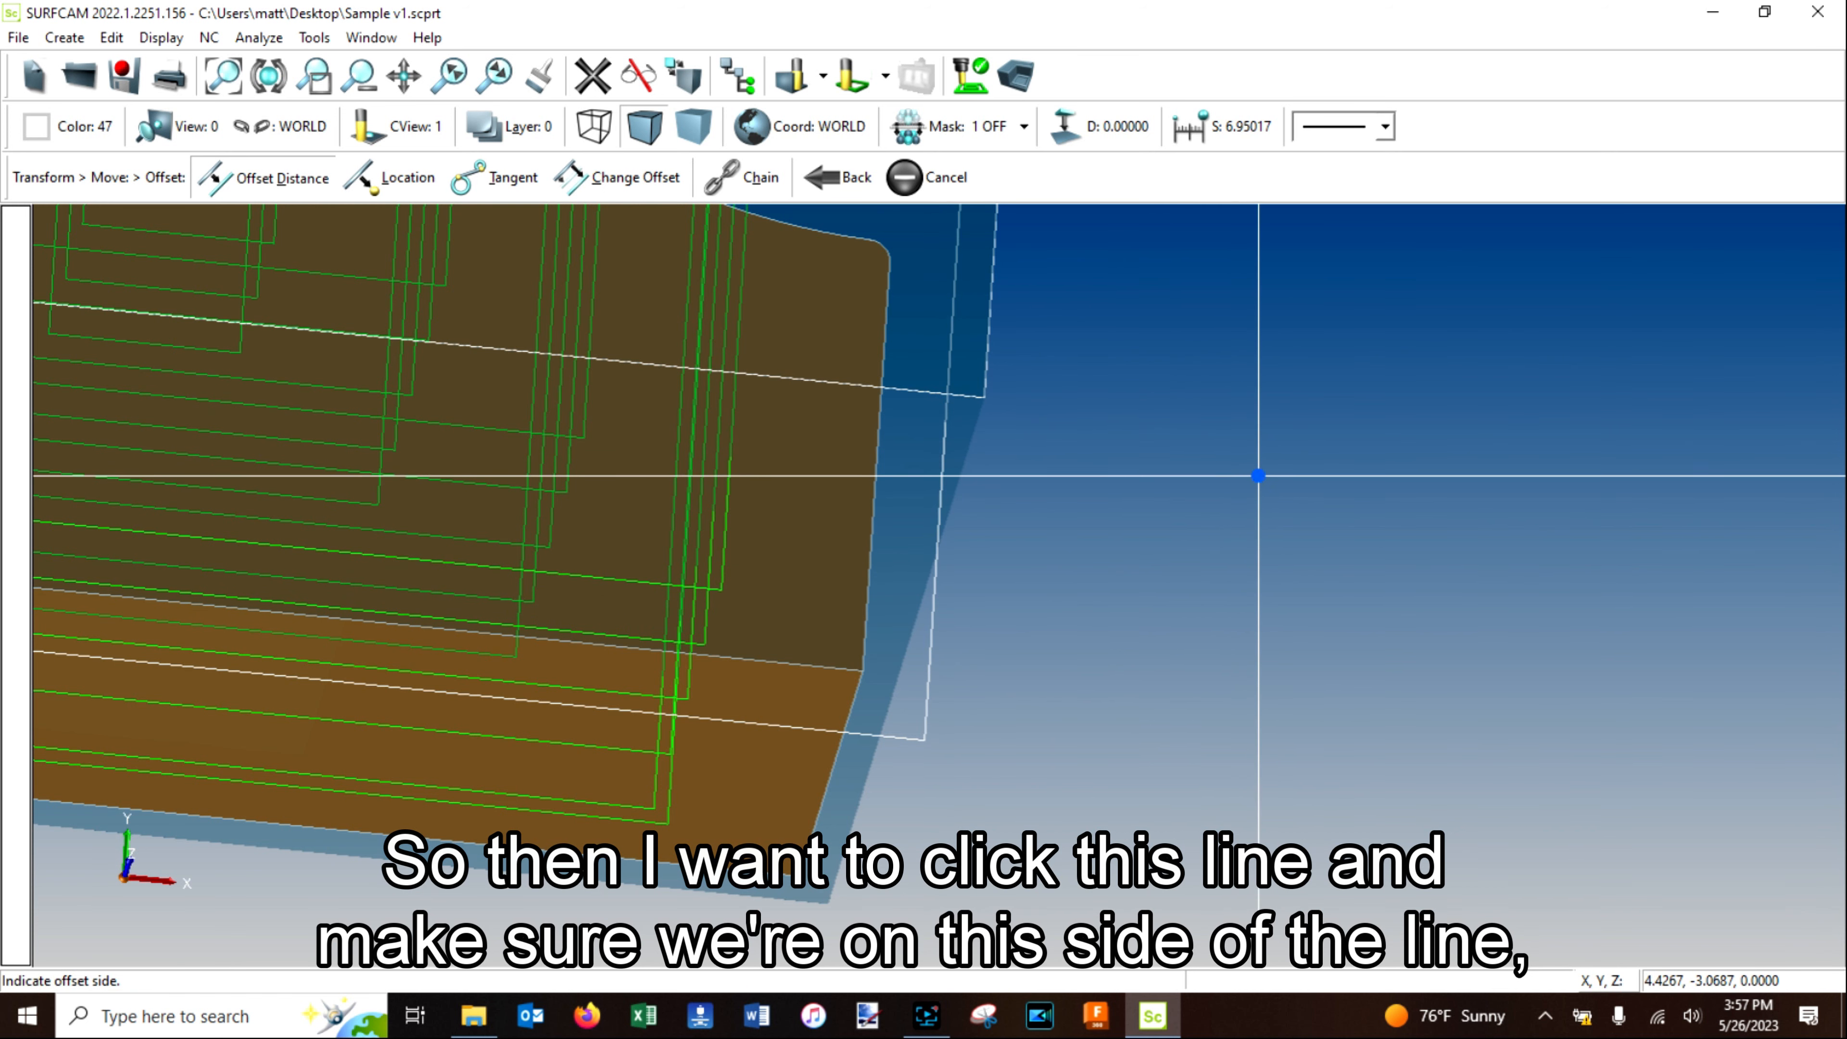
pyautogui.click(1258, 475)
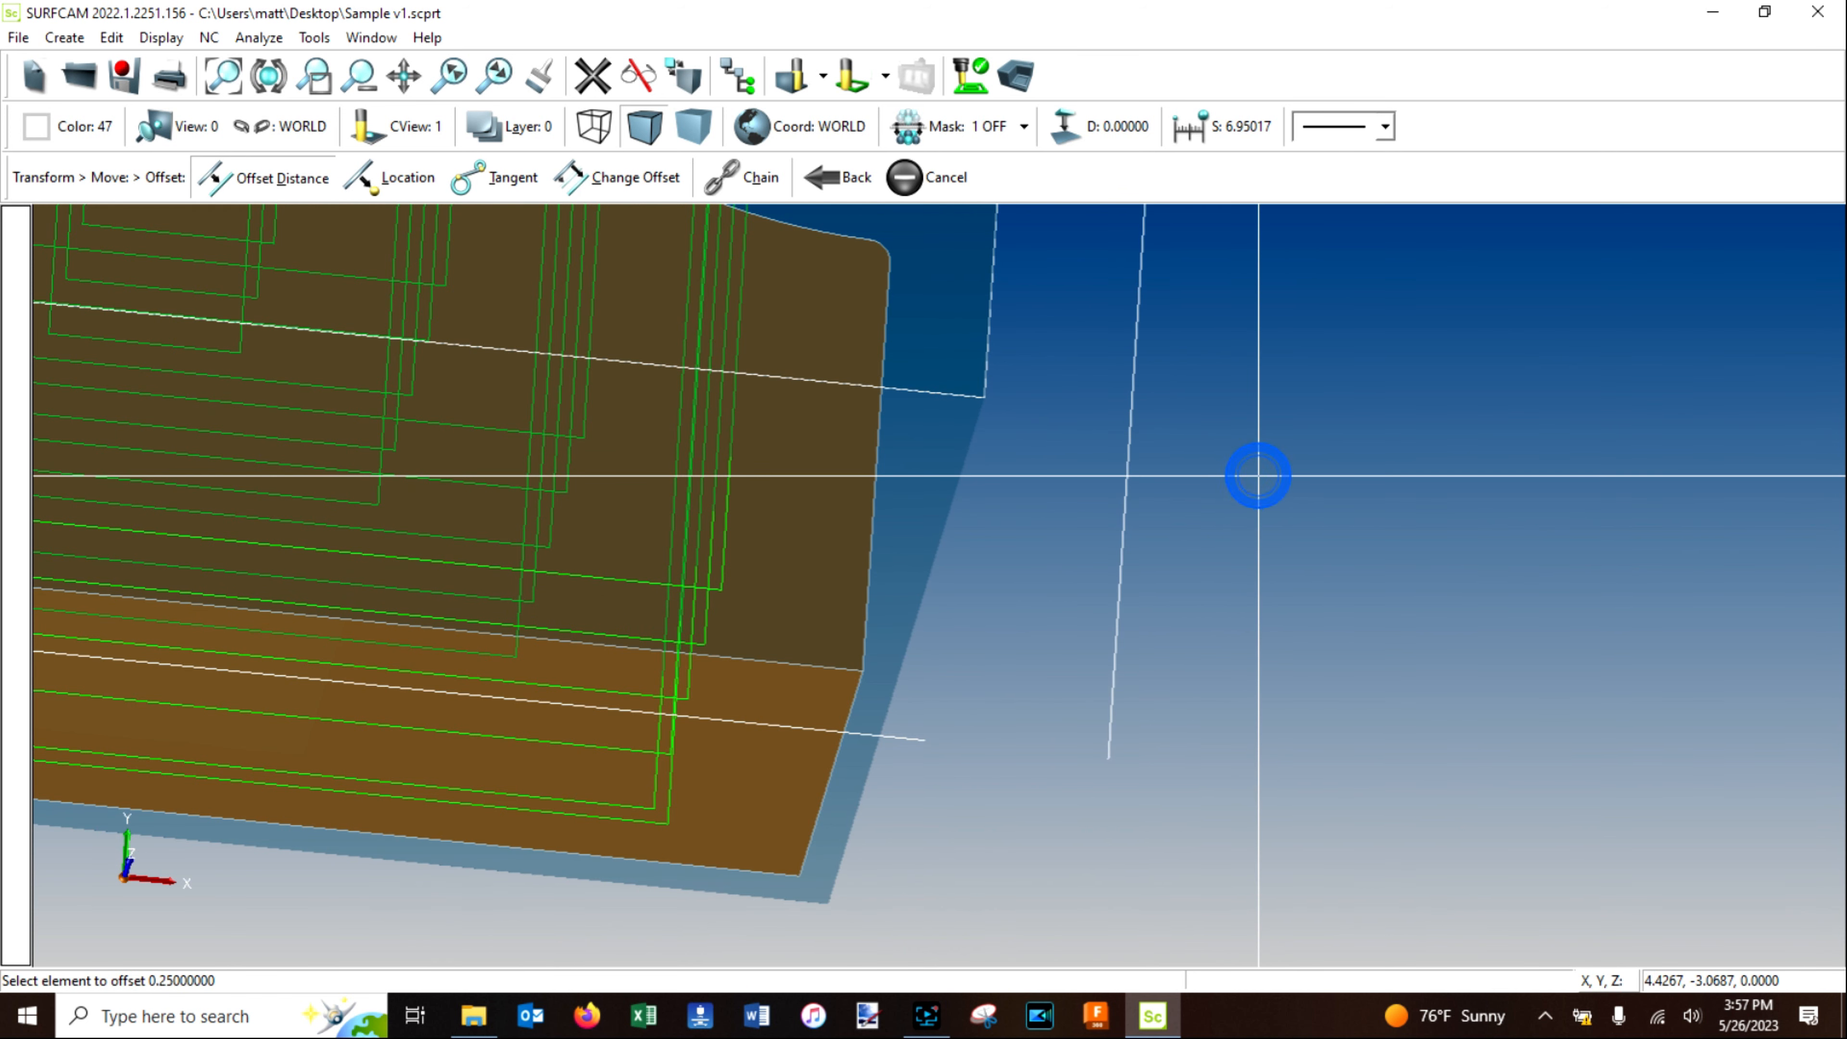
# Offset the moved boundary line 0.25 back toward the part, and offset it 0.25 outward again.
pyautogui.click(1120, 568)
pyautogui.click(922, 518)
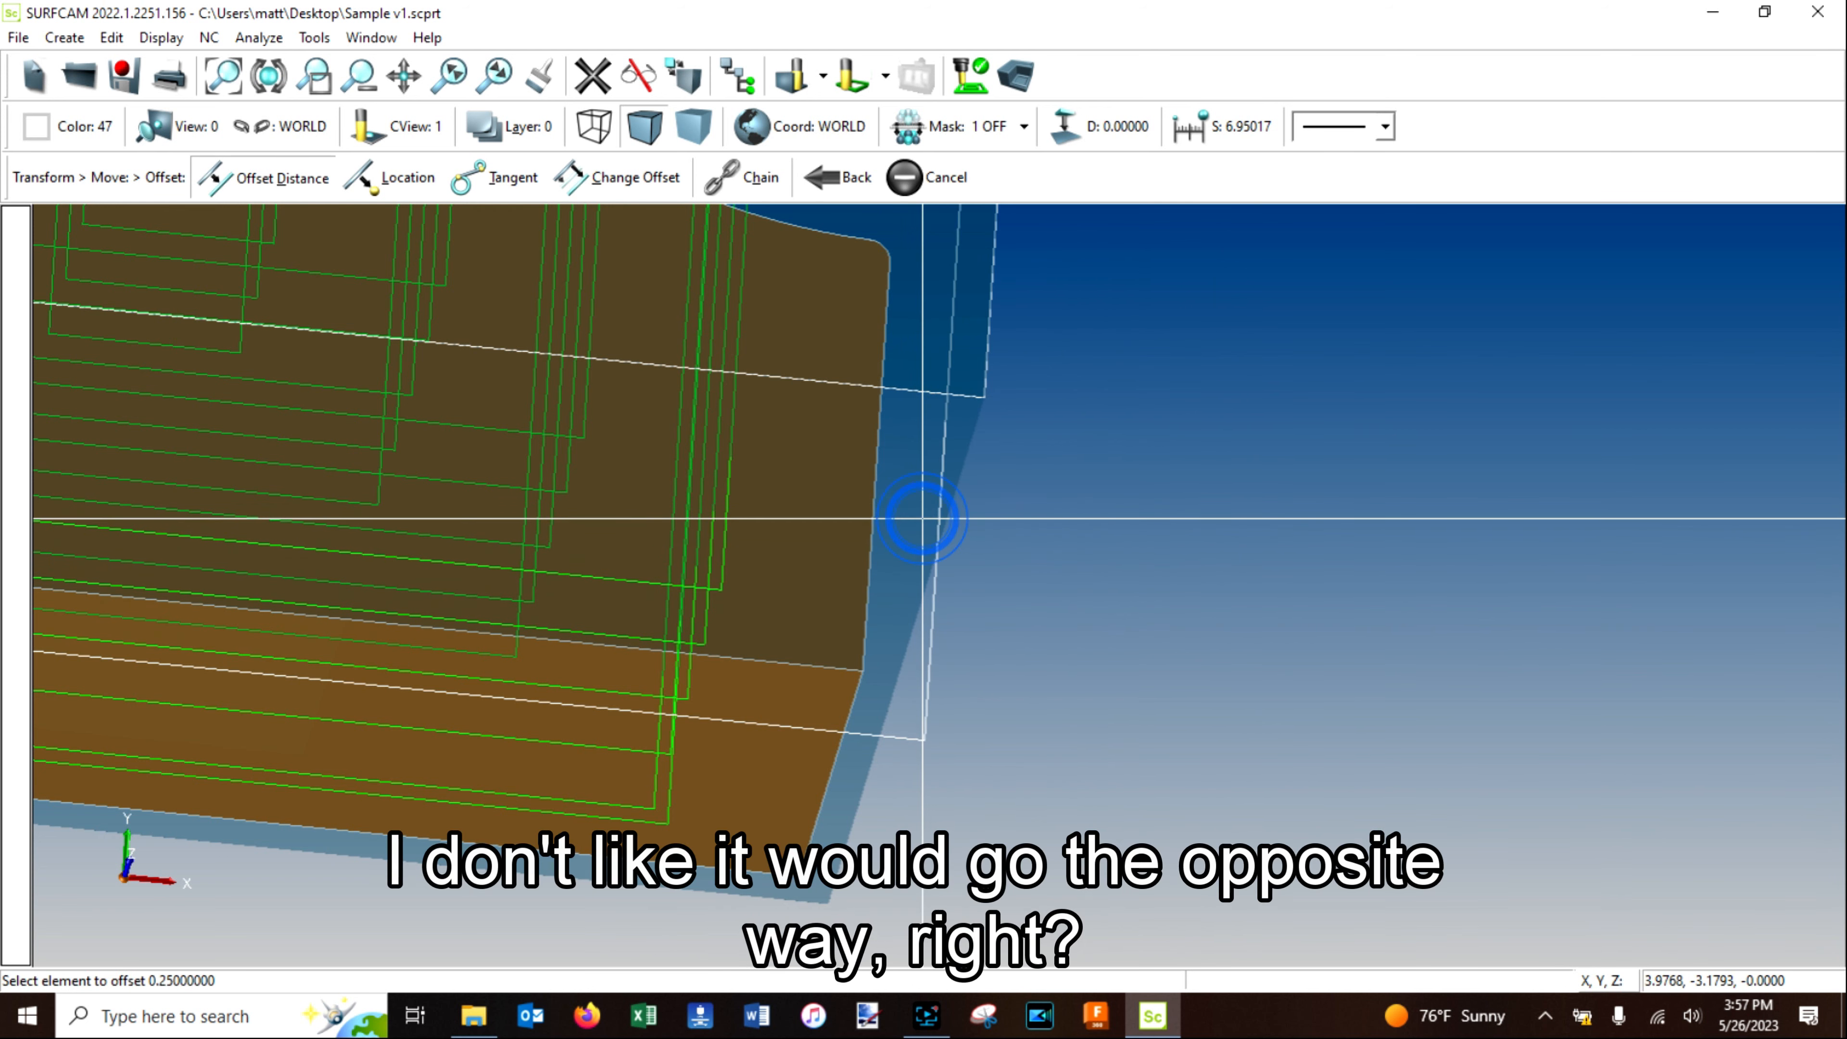
pyautogui.click(936, 544)
pyautogui.click(1056, 528)
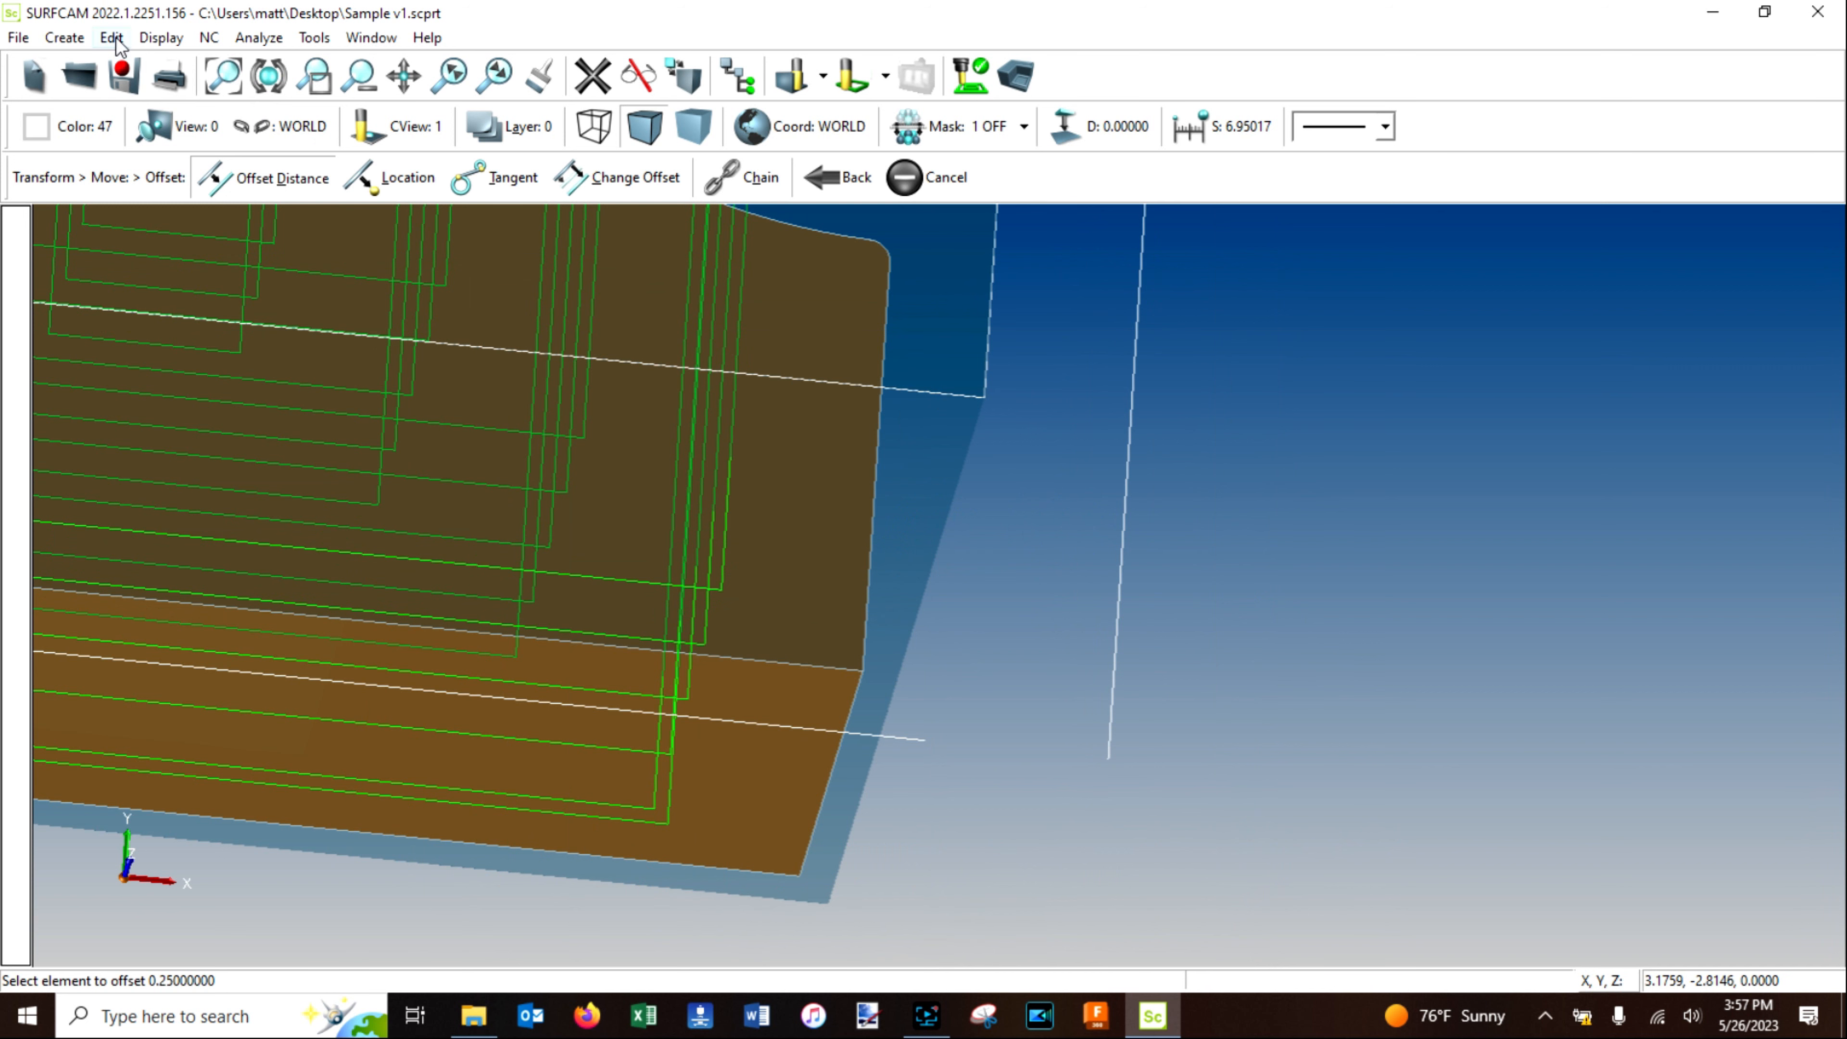
# Clear the displayed toolpaths and use Trim 2 to join the front boundary line and the moved line into a corner.
pyautogui.press('Escape')
pyautogui.click(631, 81)
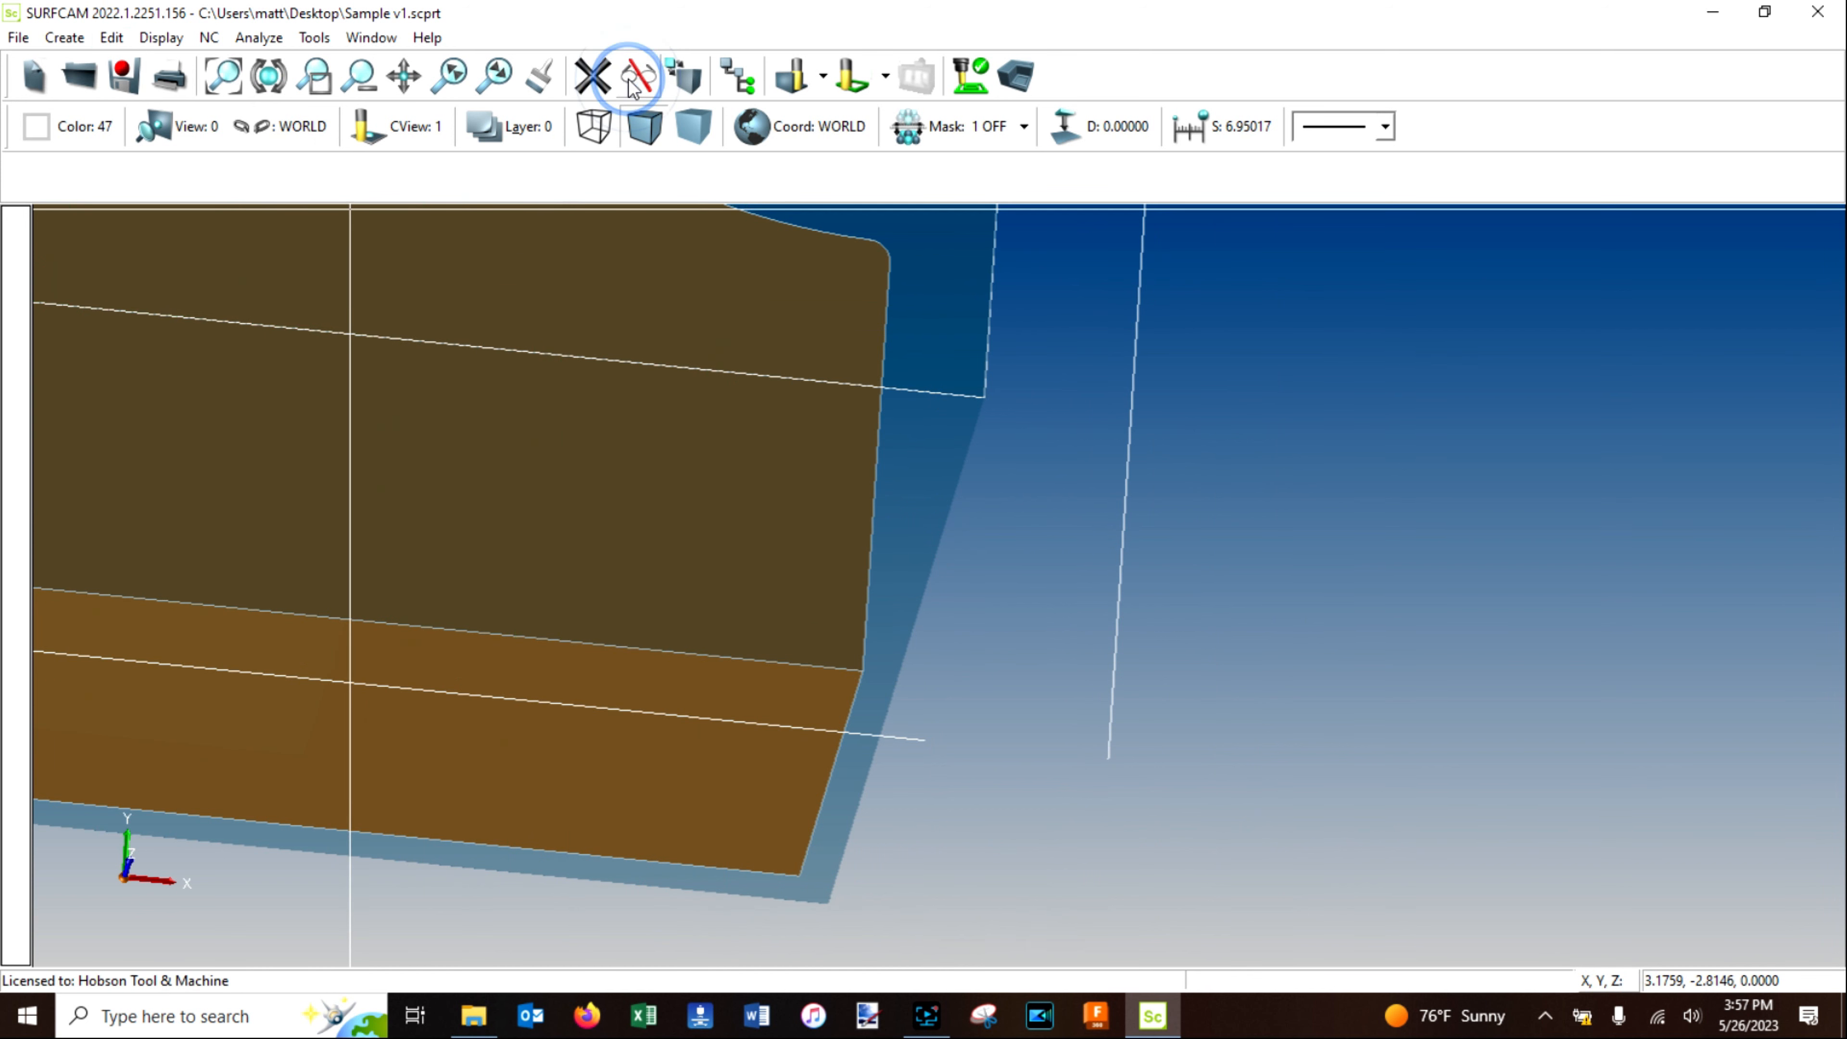
pyautogui.click(111, 39)
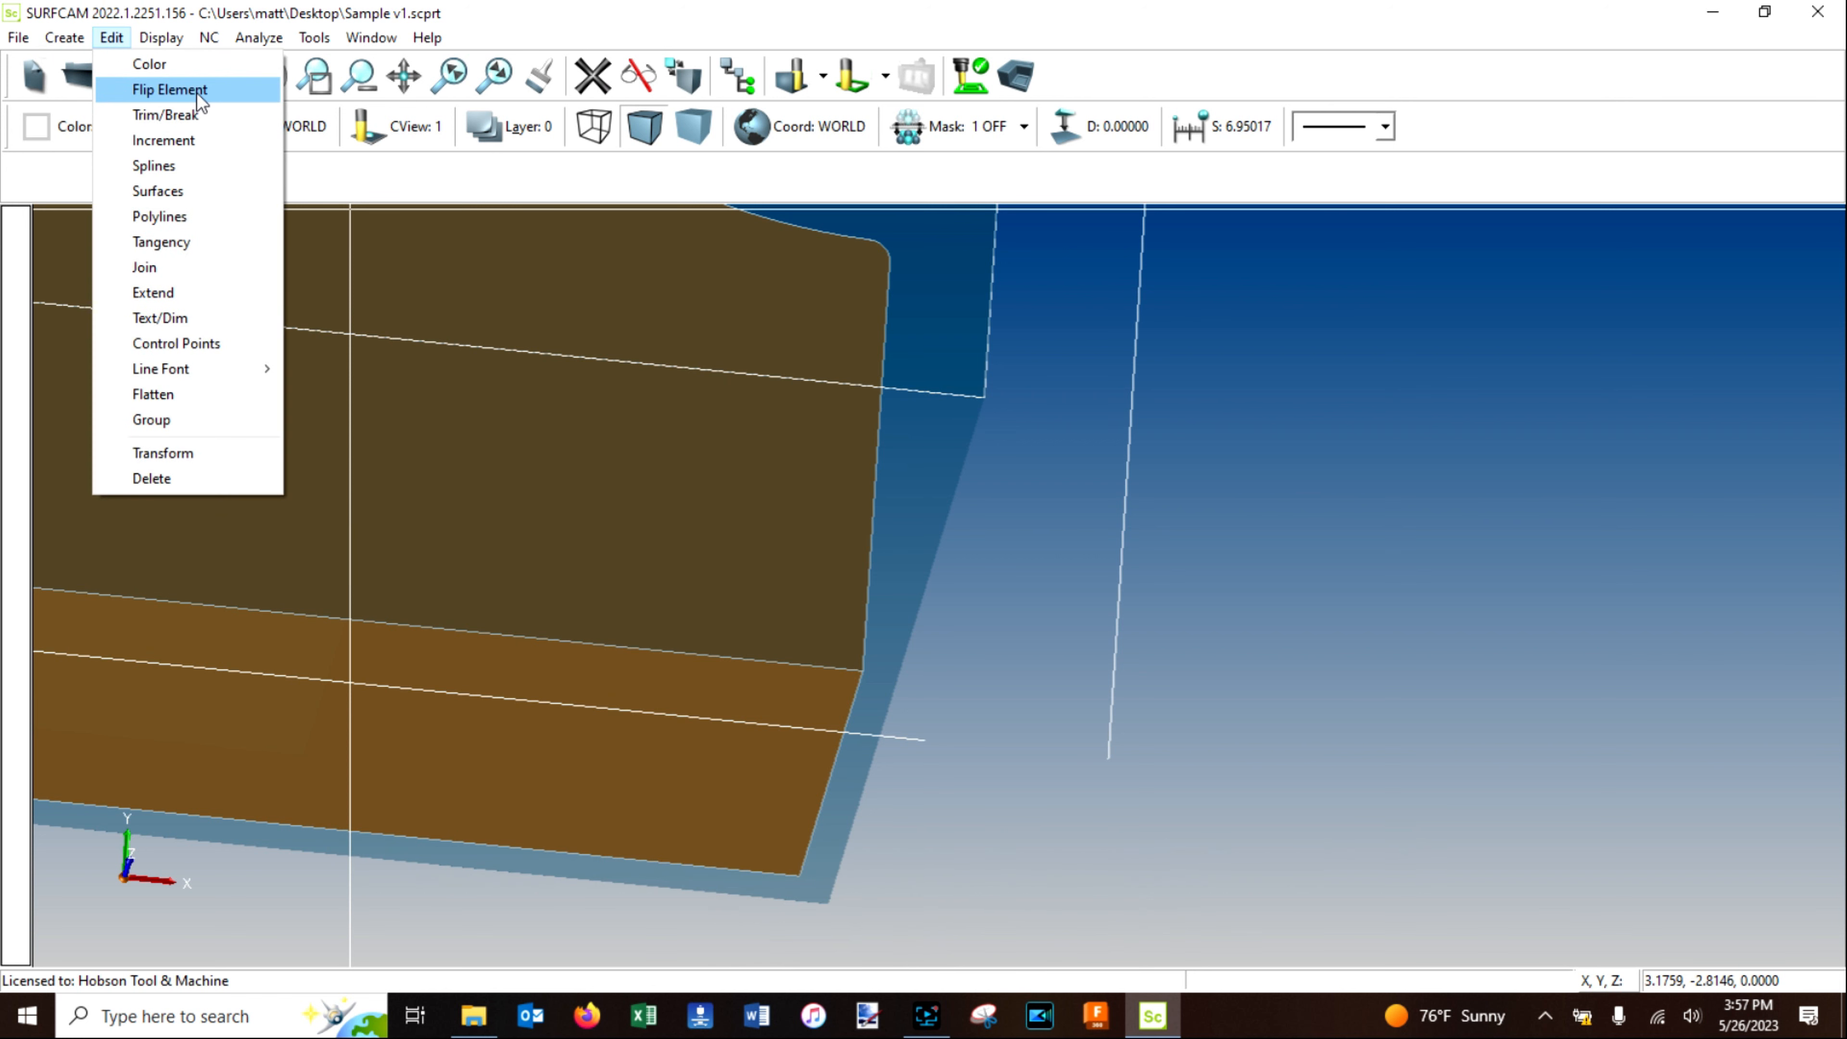
pyautogui.click(184, 114)
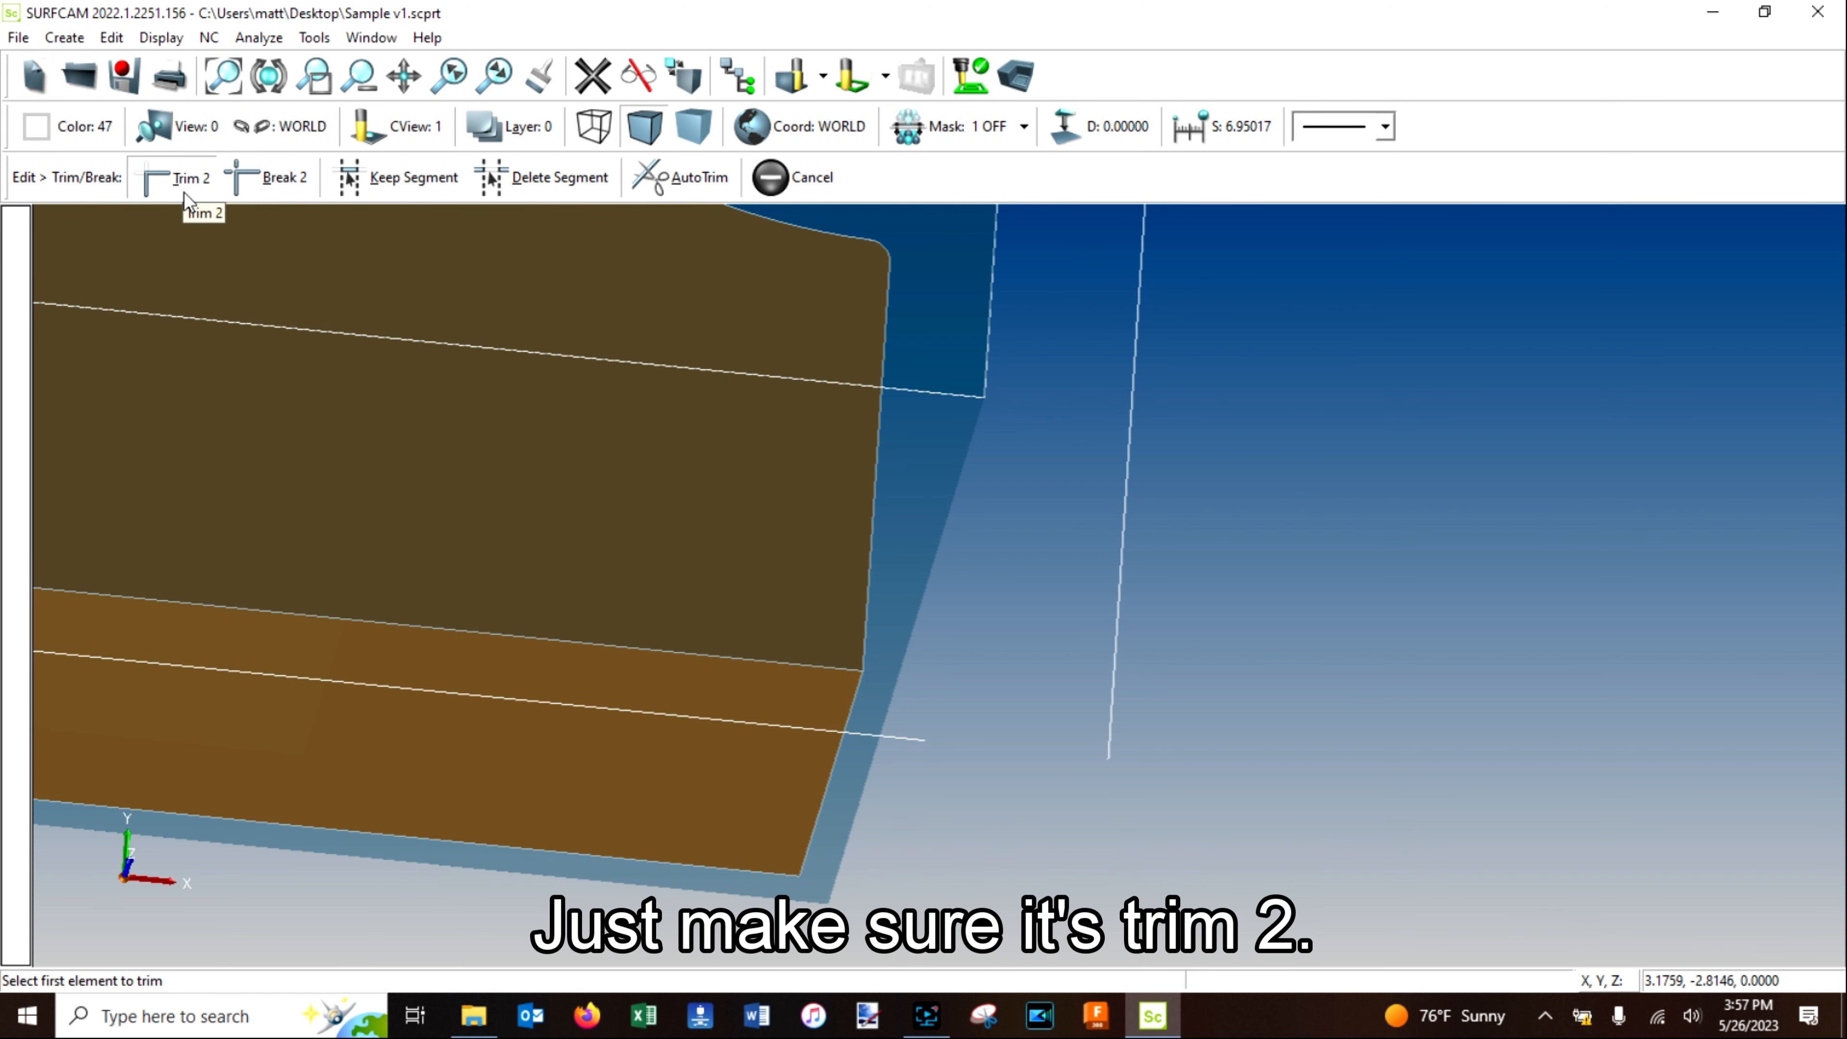
pyautogui.click(884, 738)
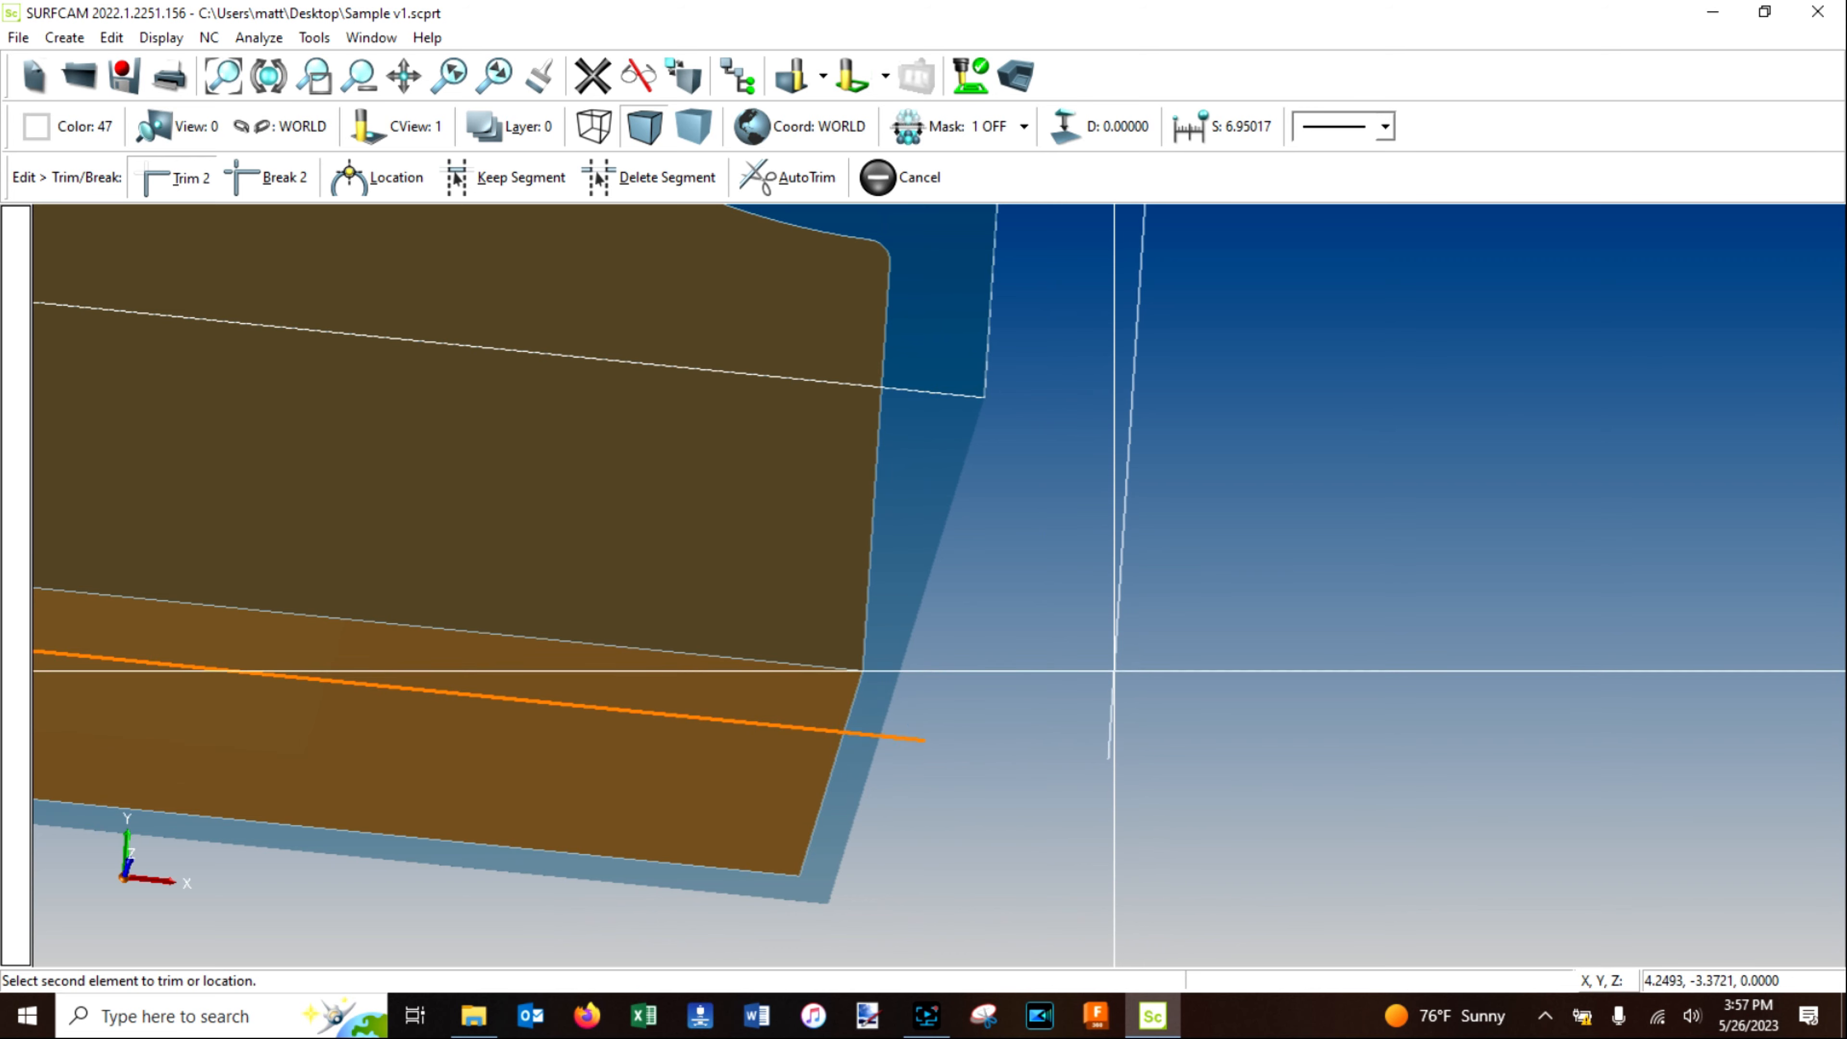
pyautogui.click(1104, 669)
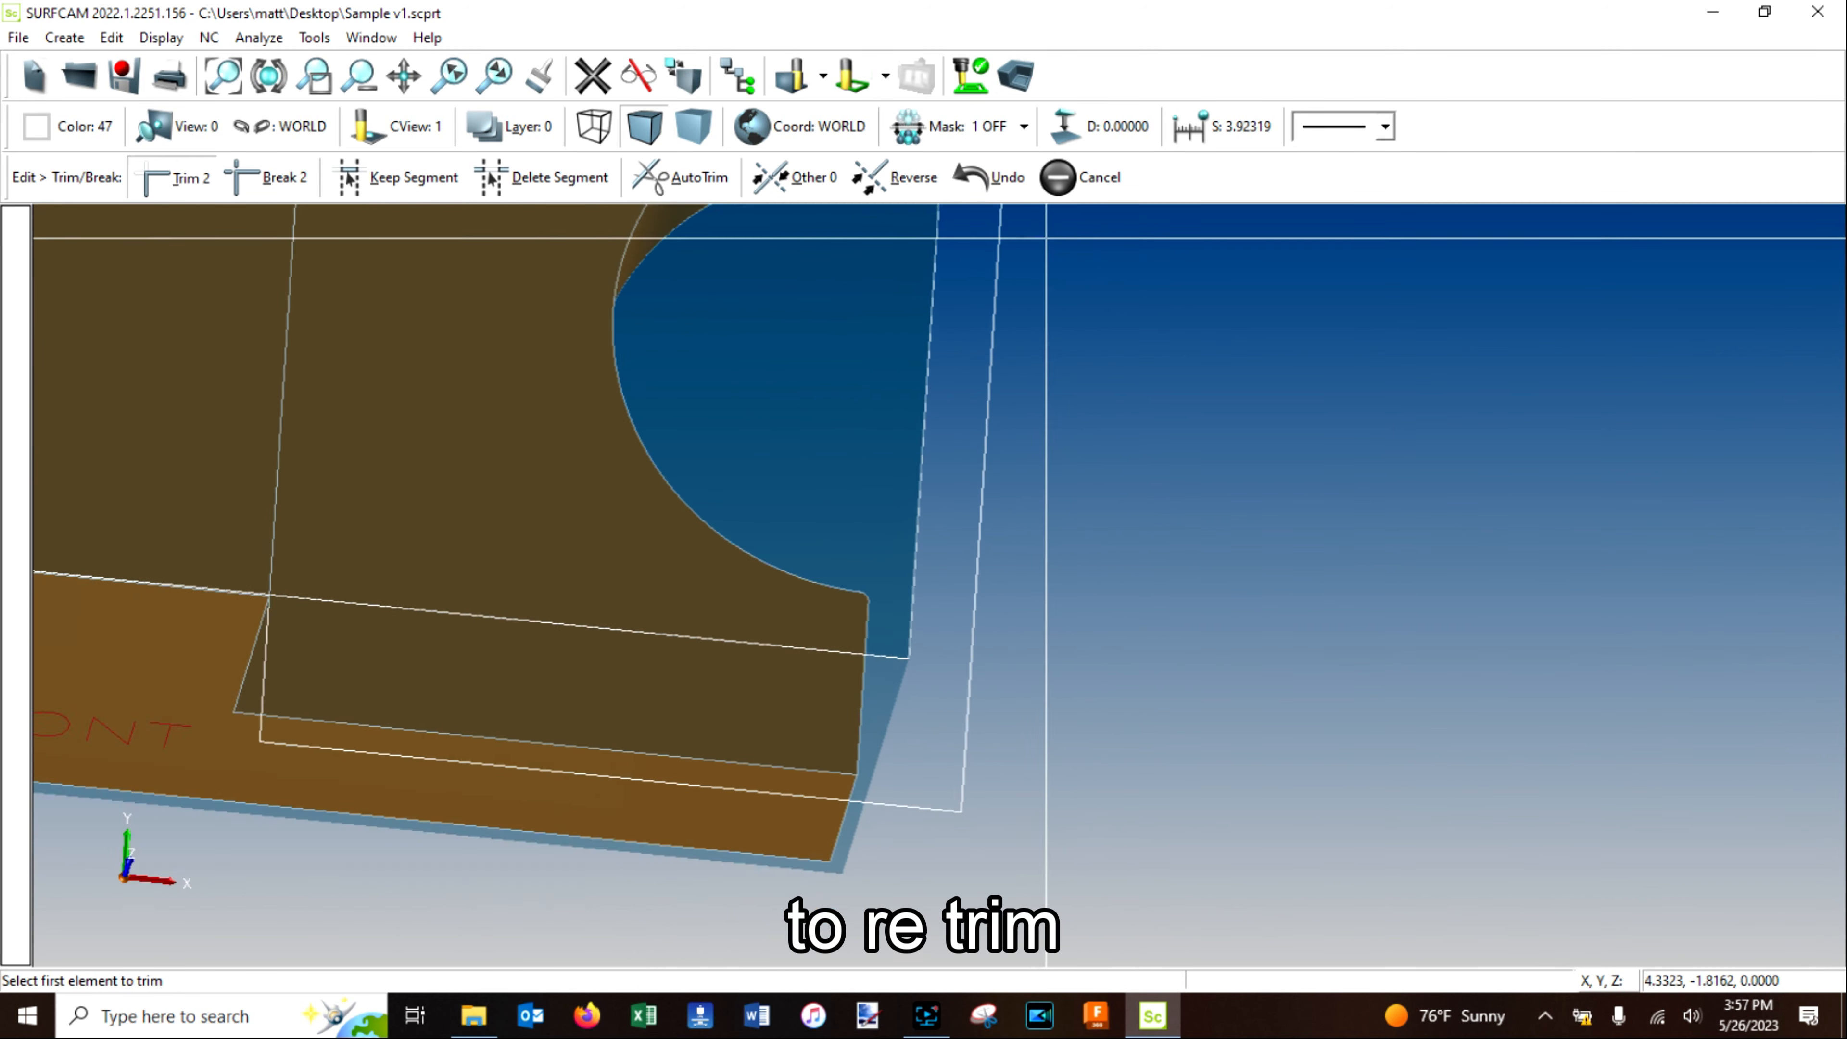
# Trim the moved line and the rear boundary line to a corner, closing the enlarged pocket boundary, and leave the trim command.
pyautogui.scroll(1, 1019, 251)
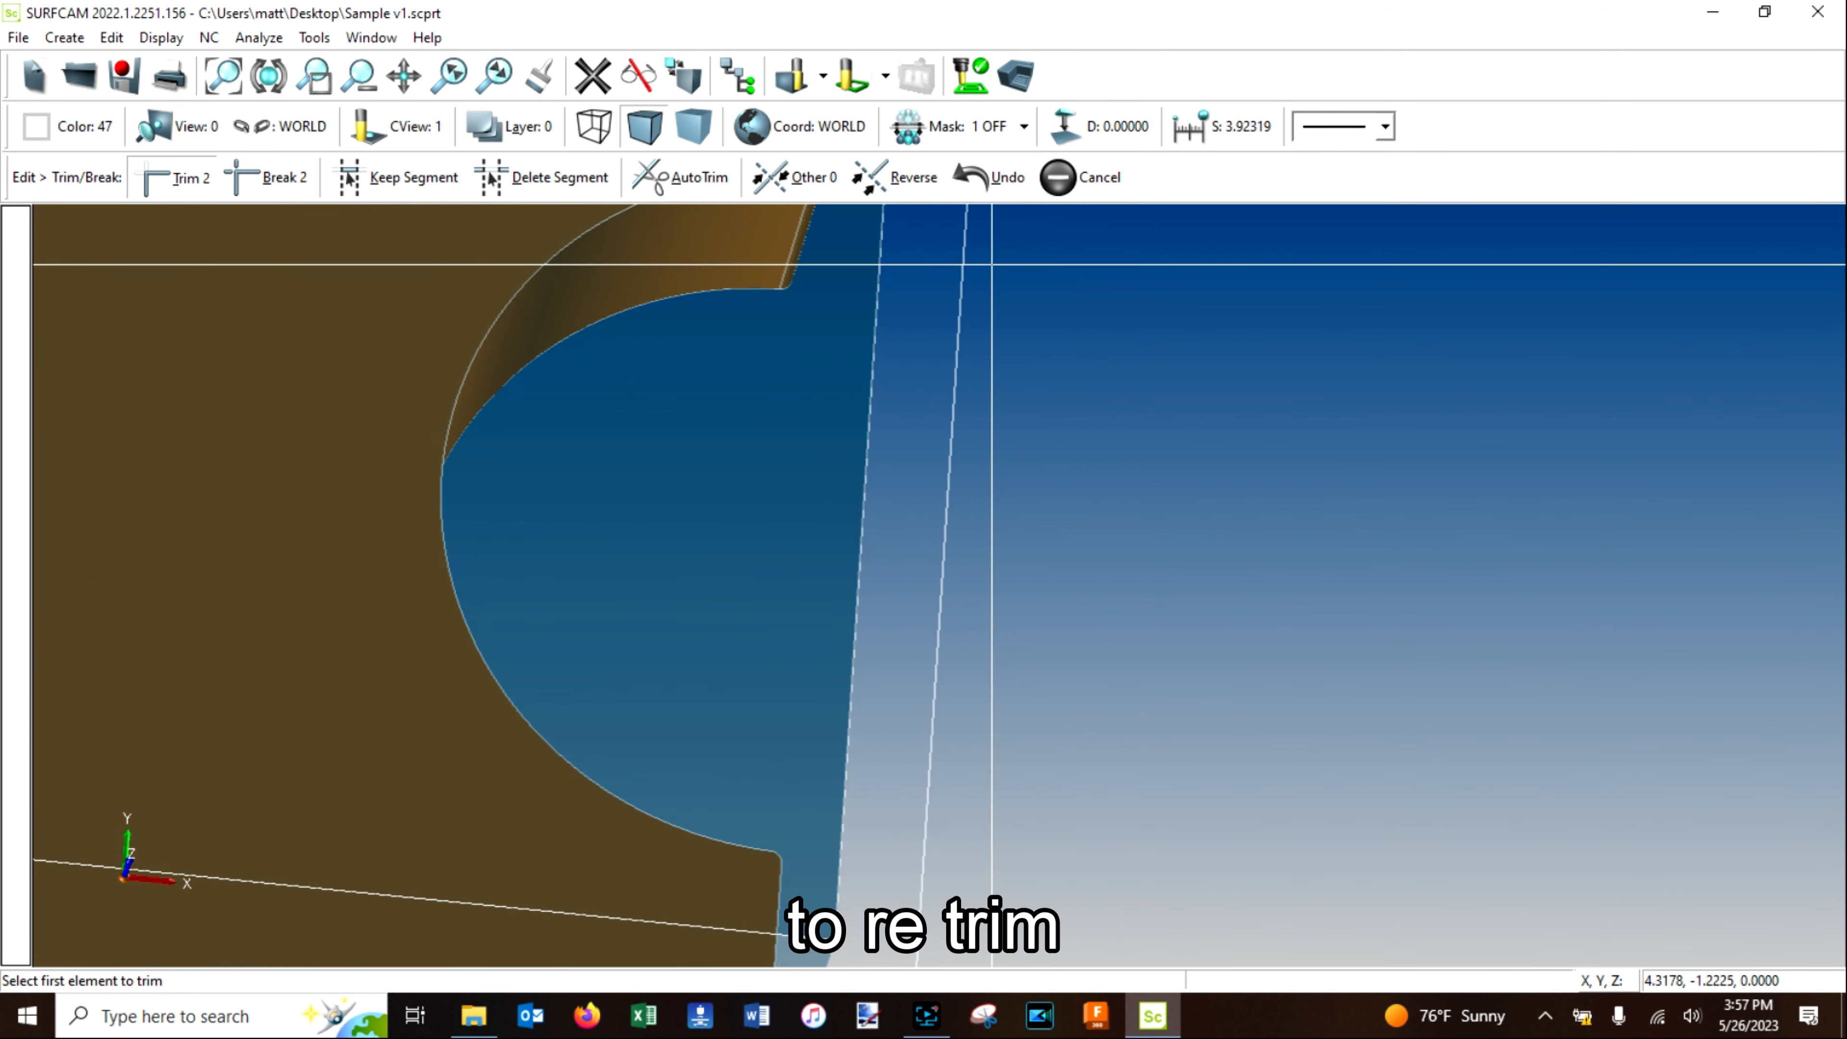
pyautogui.scroll(-4, 985, 268)
pyautogui.scroll(4, 953, 298)
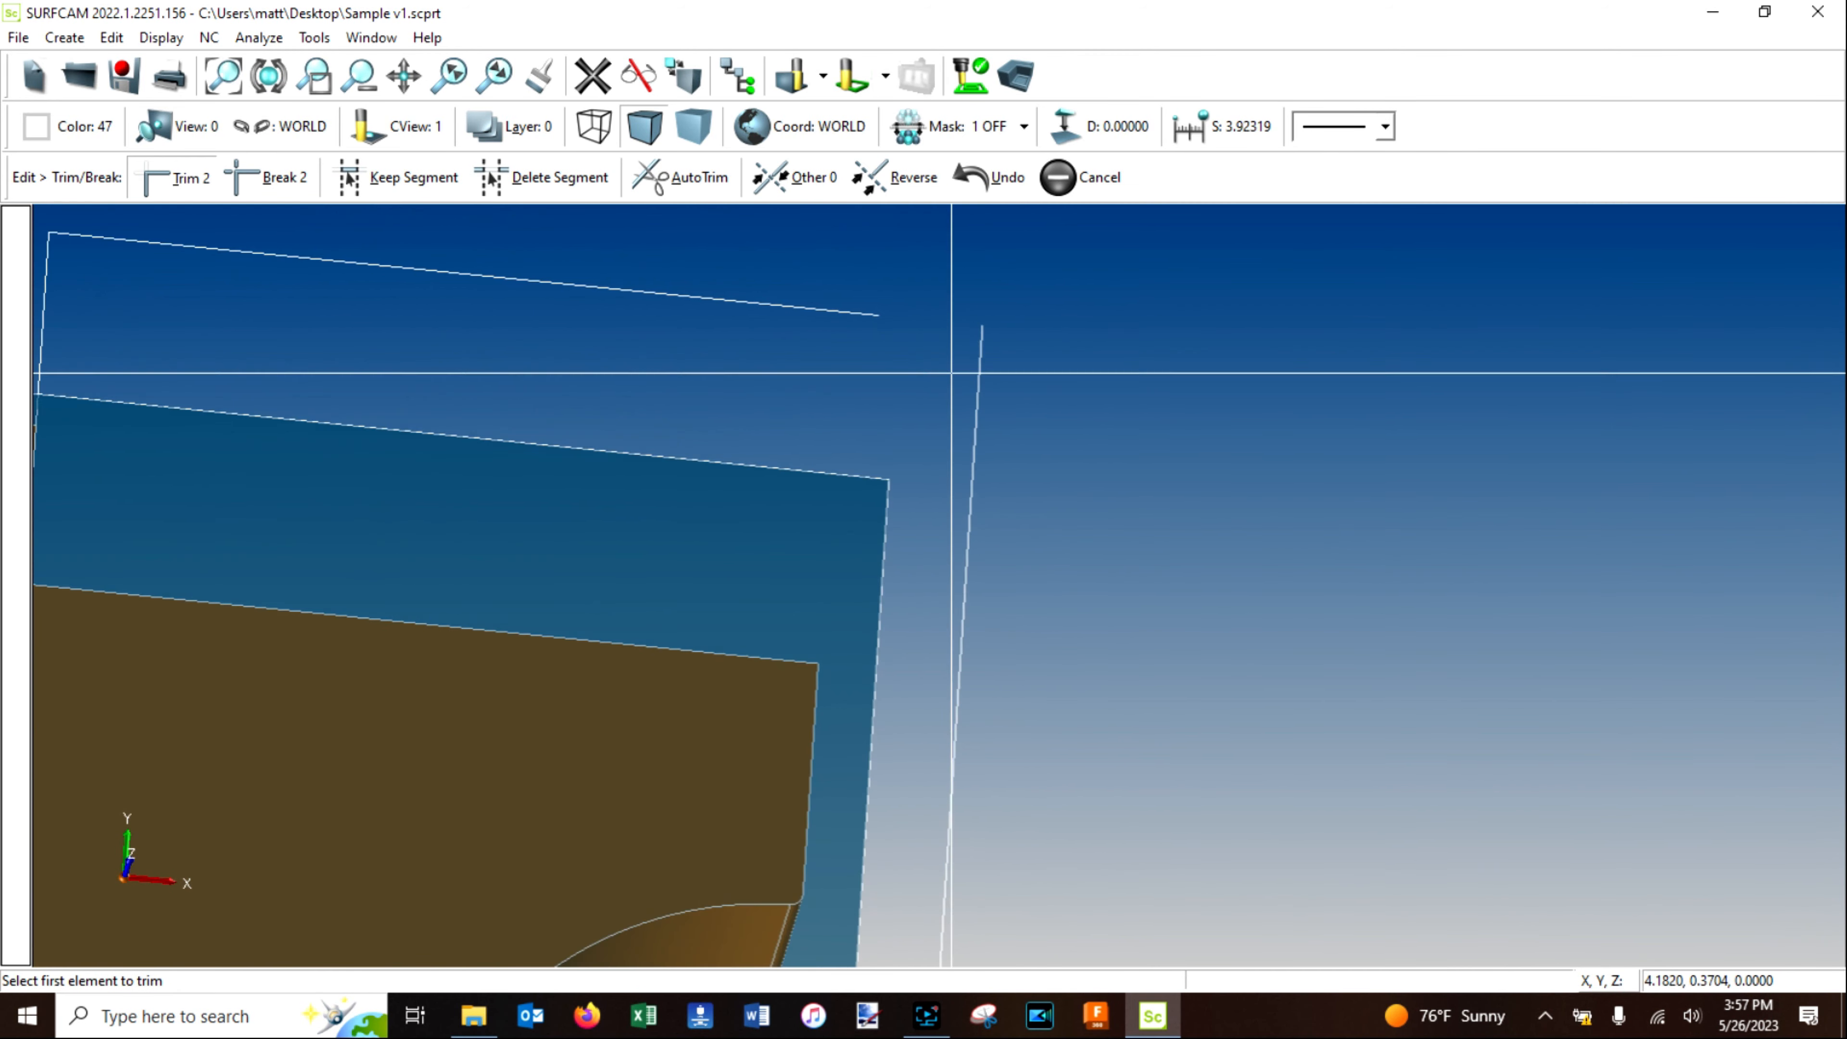
pyautogui.click(978, 380)
pyautogui.click(810, 308)
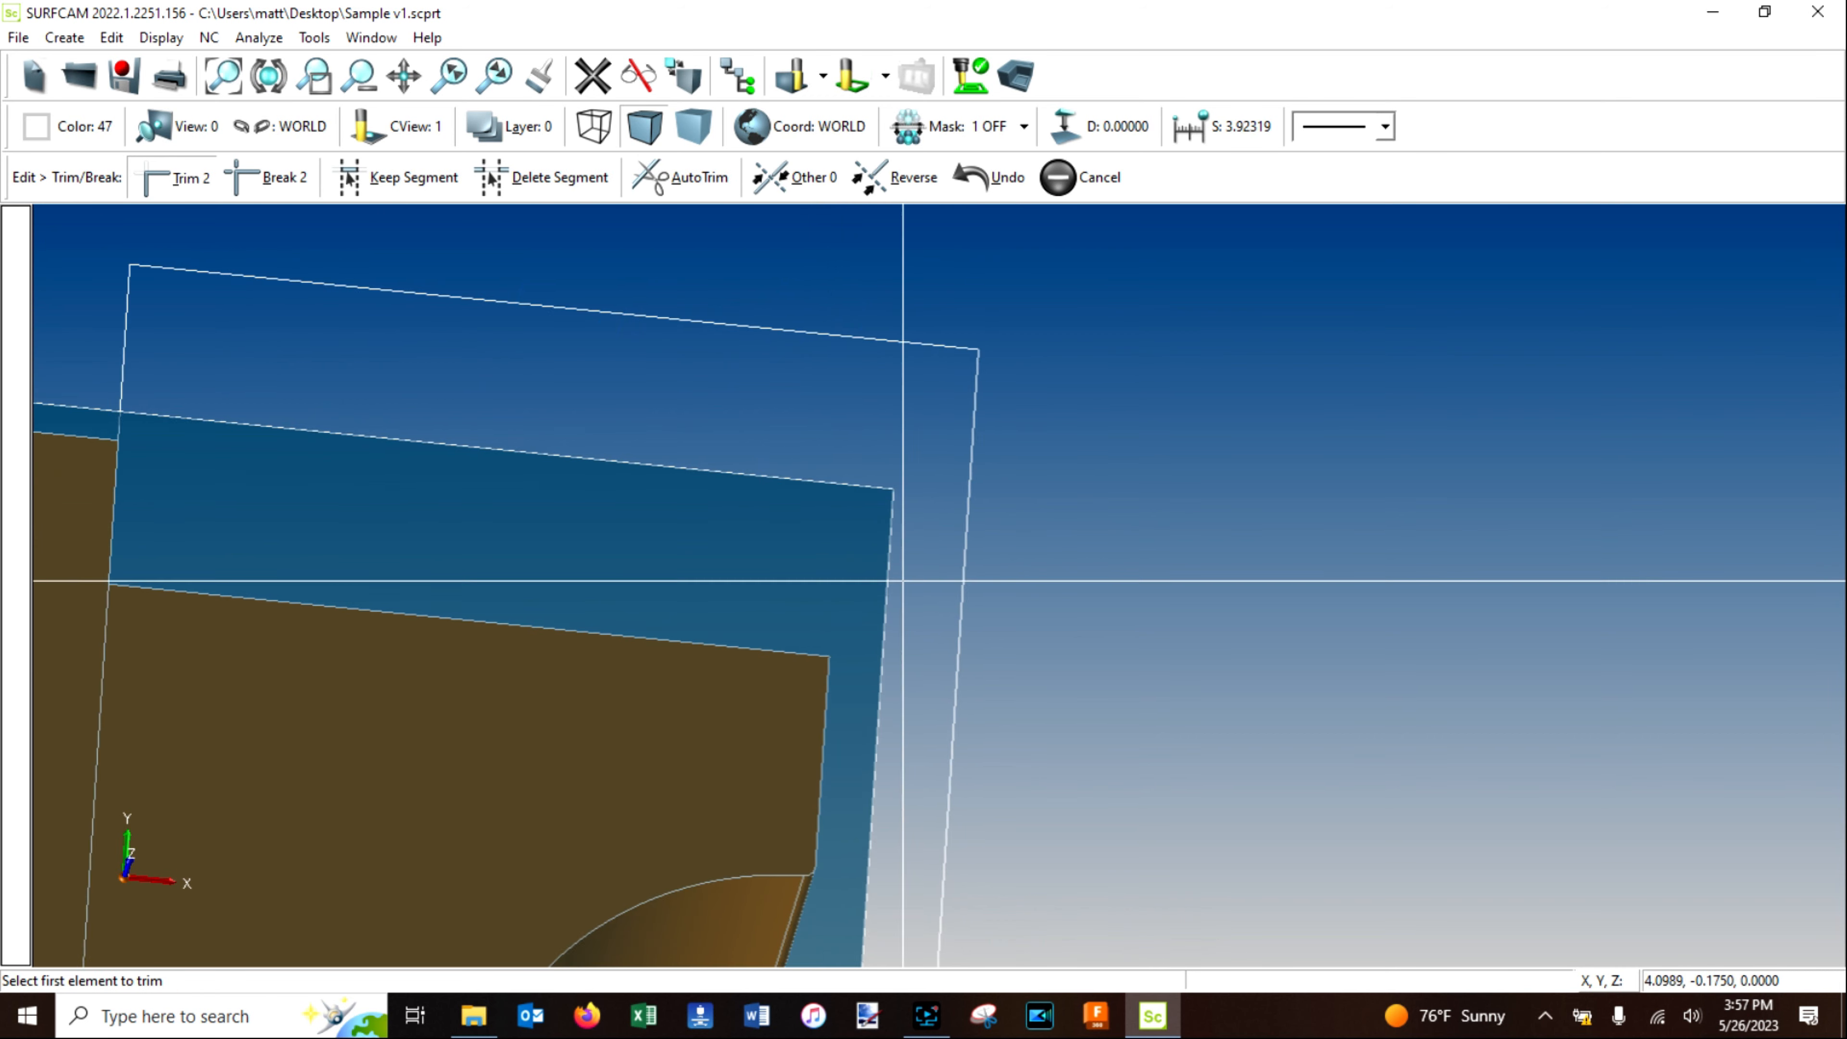
pyautogui.scroll(-5, 946, 553)
pyautogui.moveTo(835, 713); pyautogui.dragTo(826, 876, button='middle')
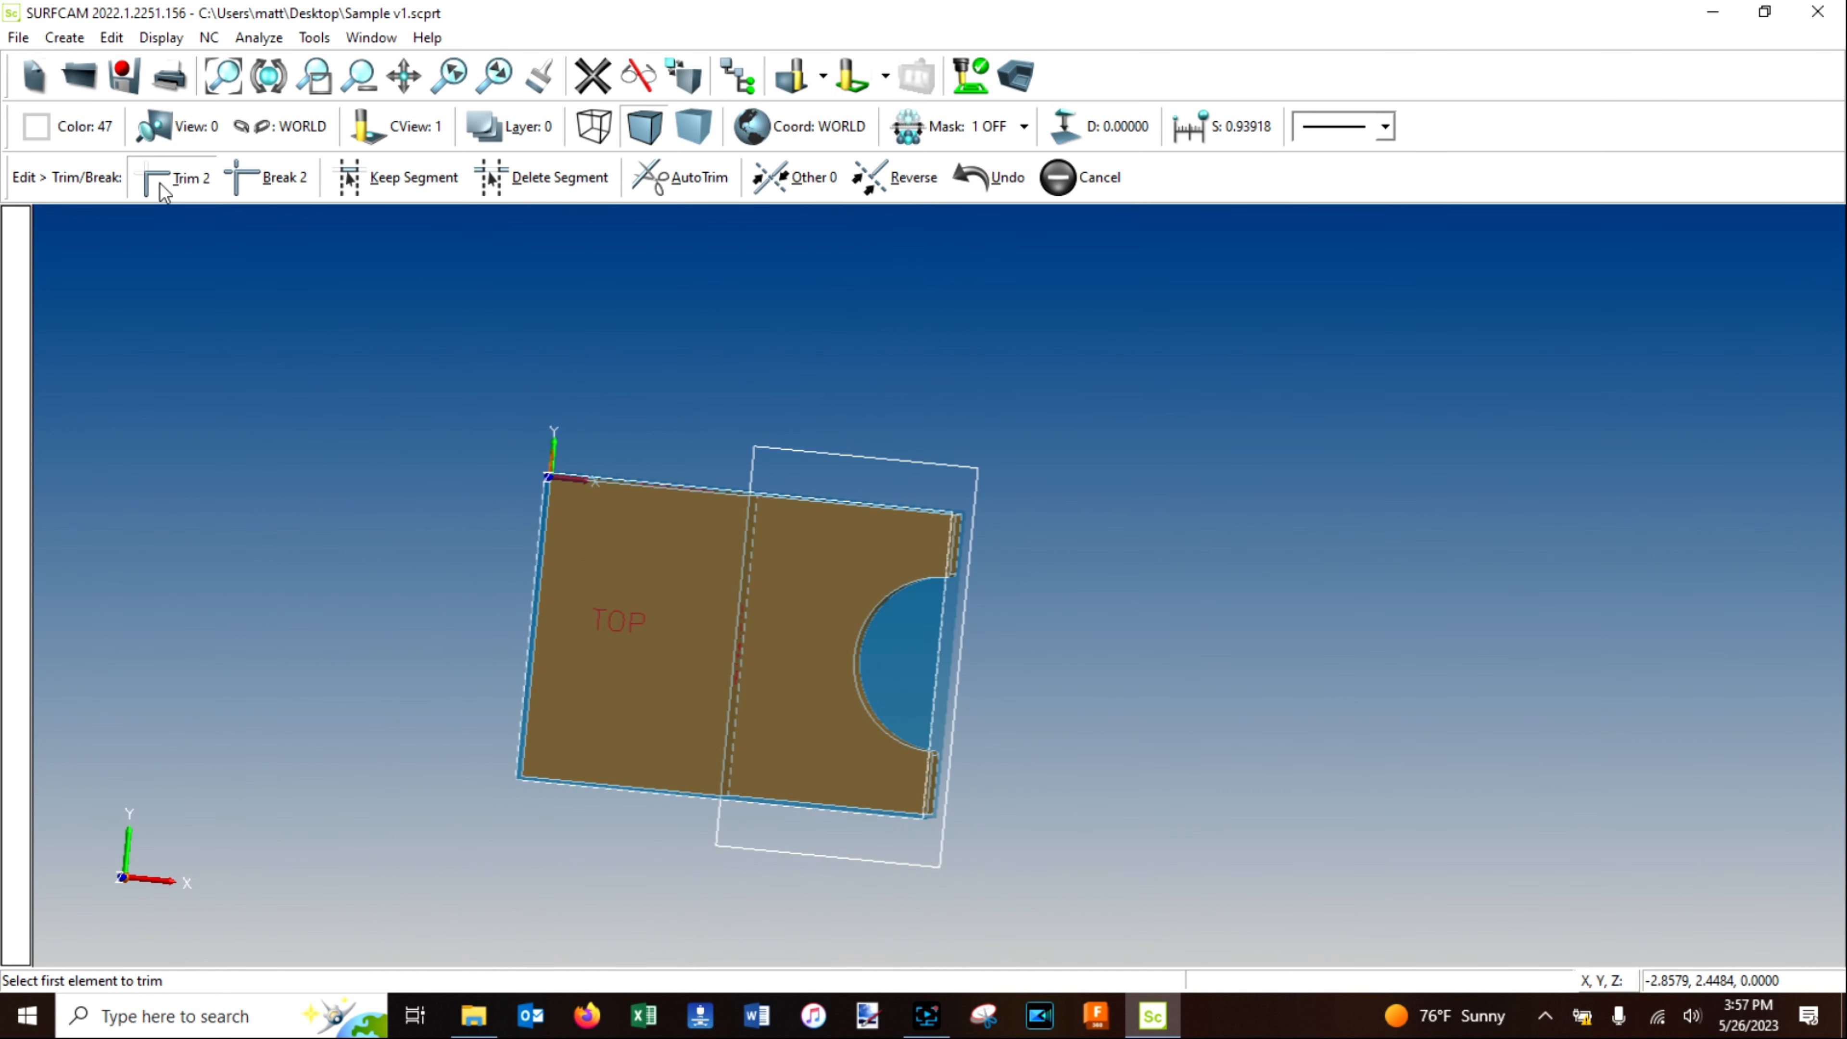
pyautogui.press('Escape')
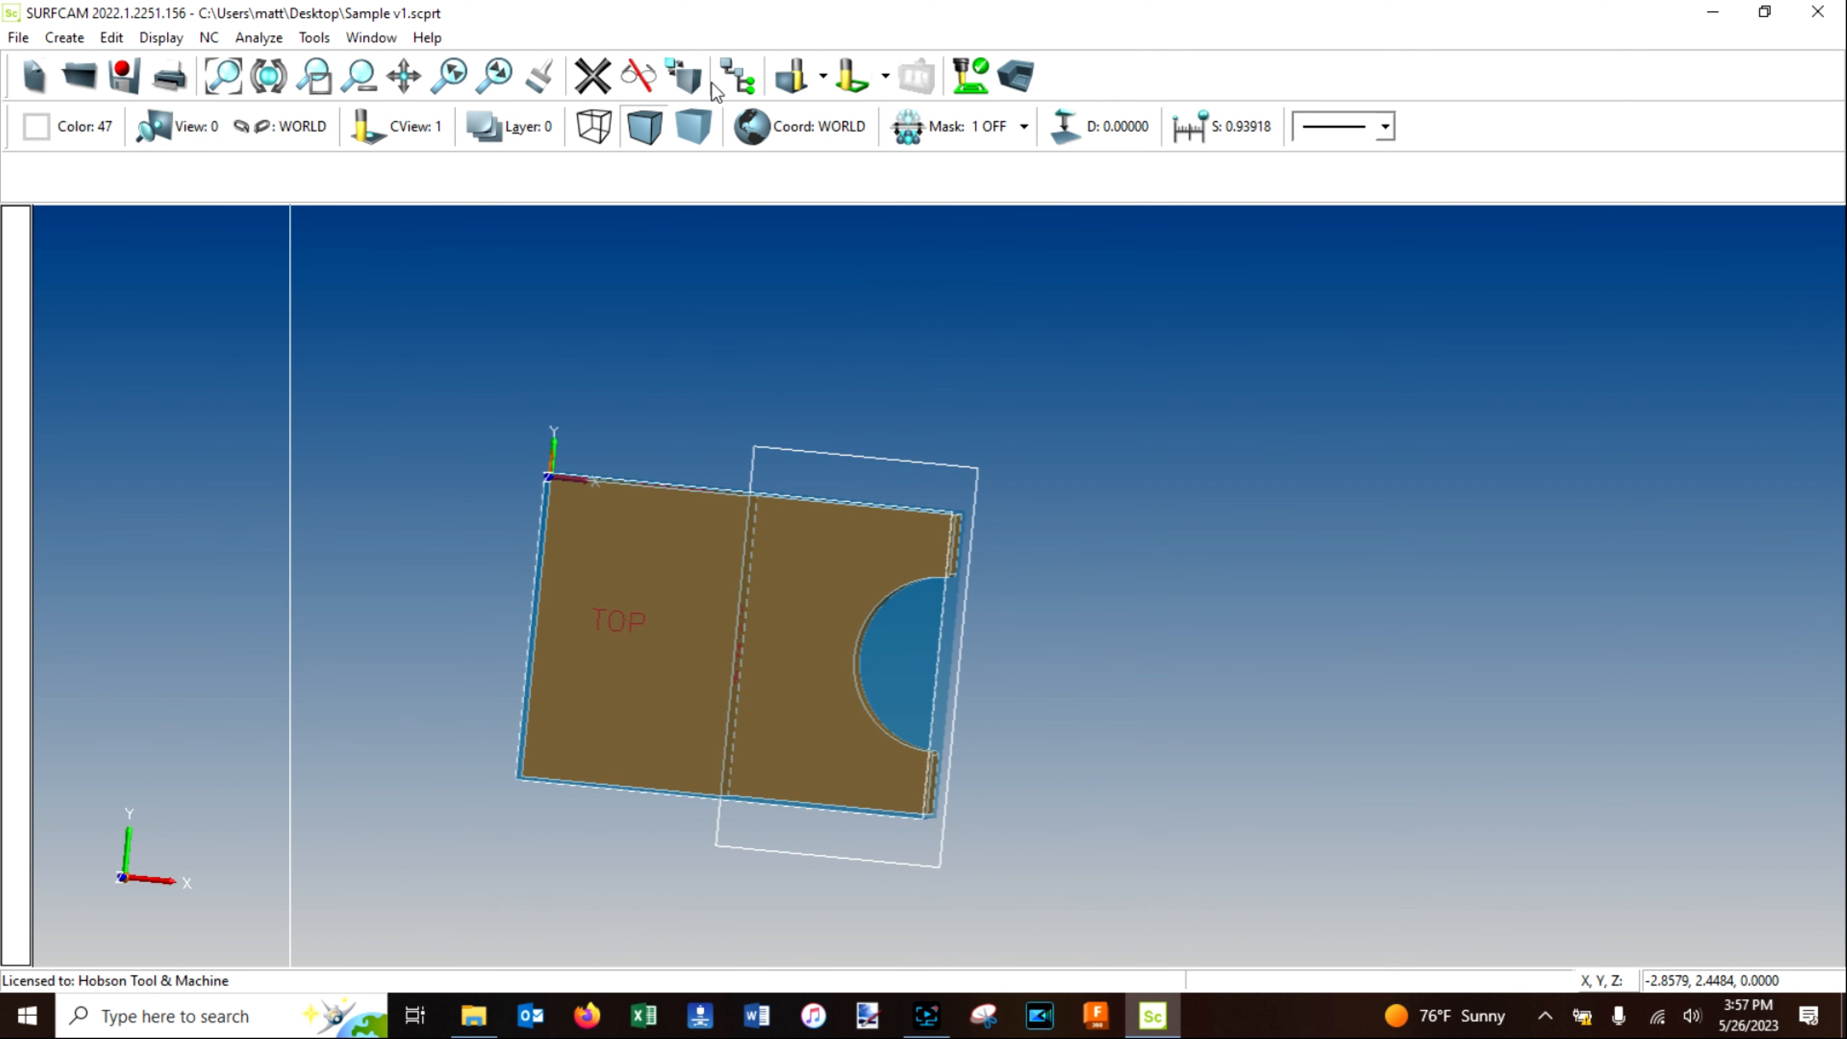
# Update all operations in the NC Operations Manager to regenerate the outdated 2 Axis Pocket toolpath from the enlarged boundary.
pyautogui.click(729, 83)
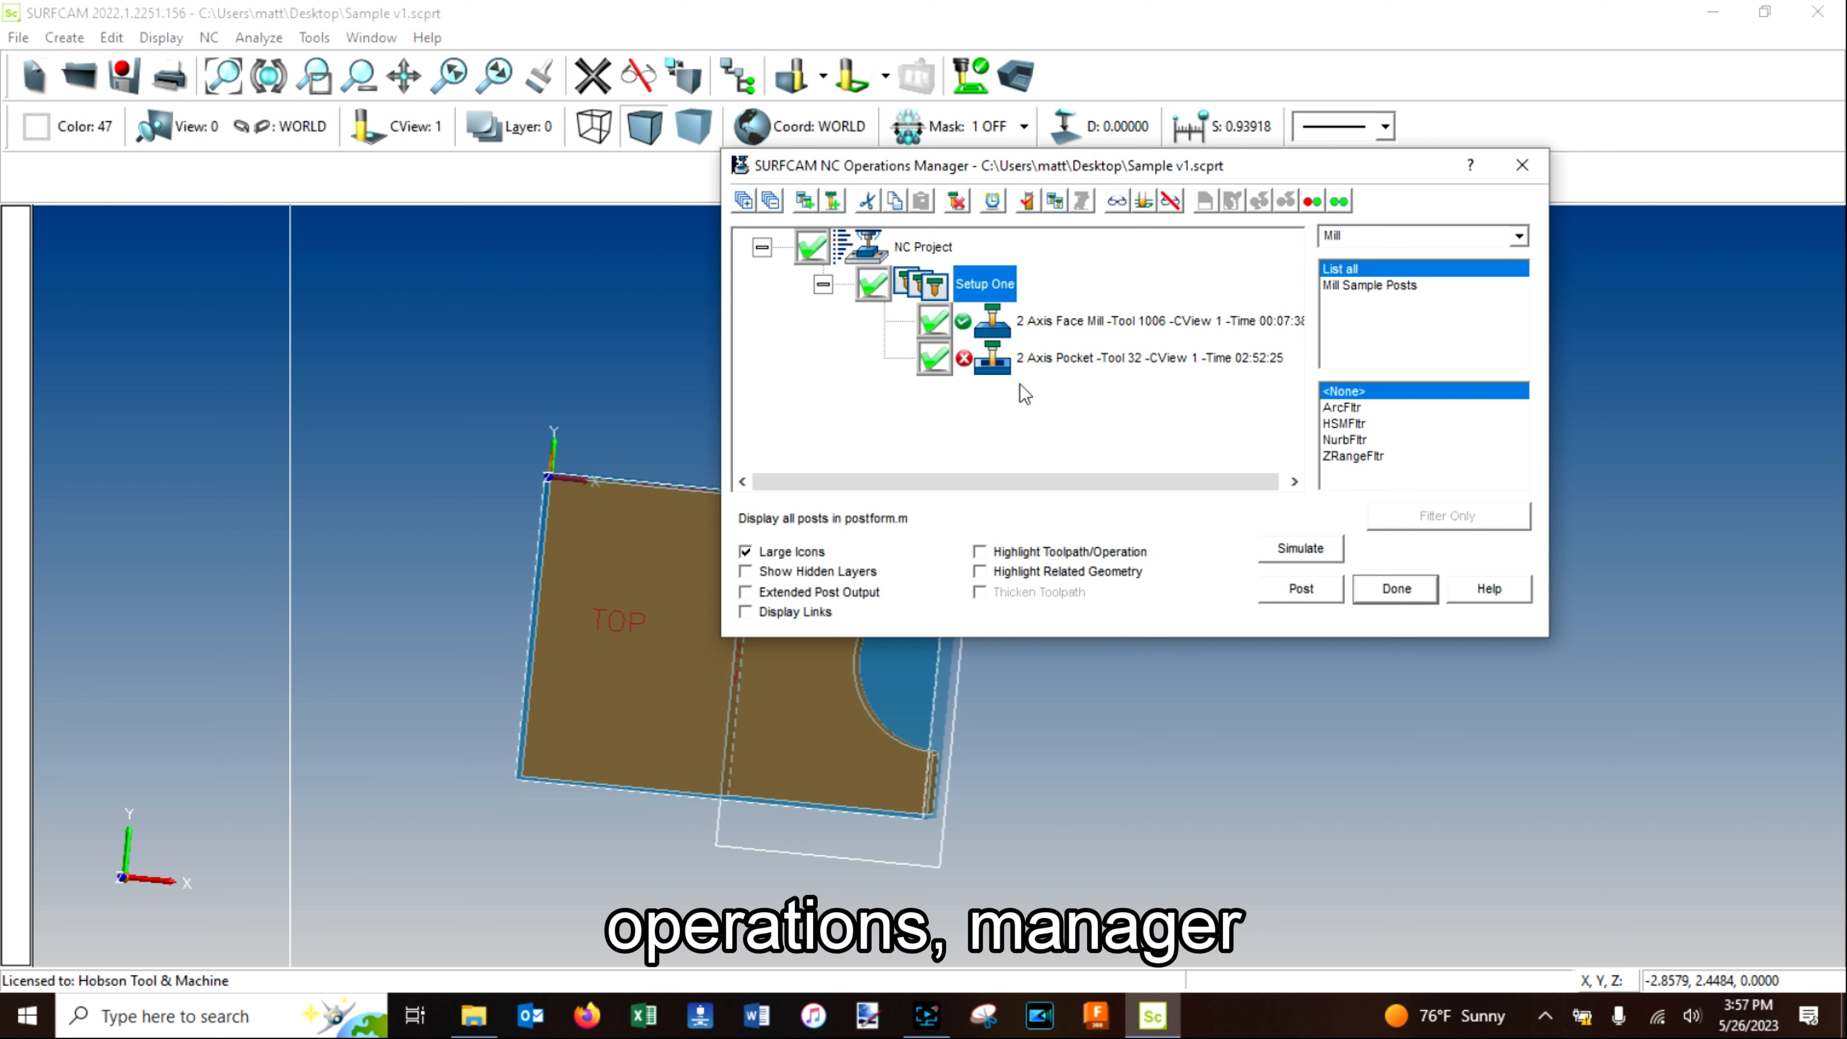
pyautogui.click(969, 362)
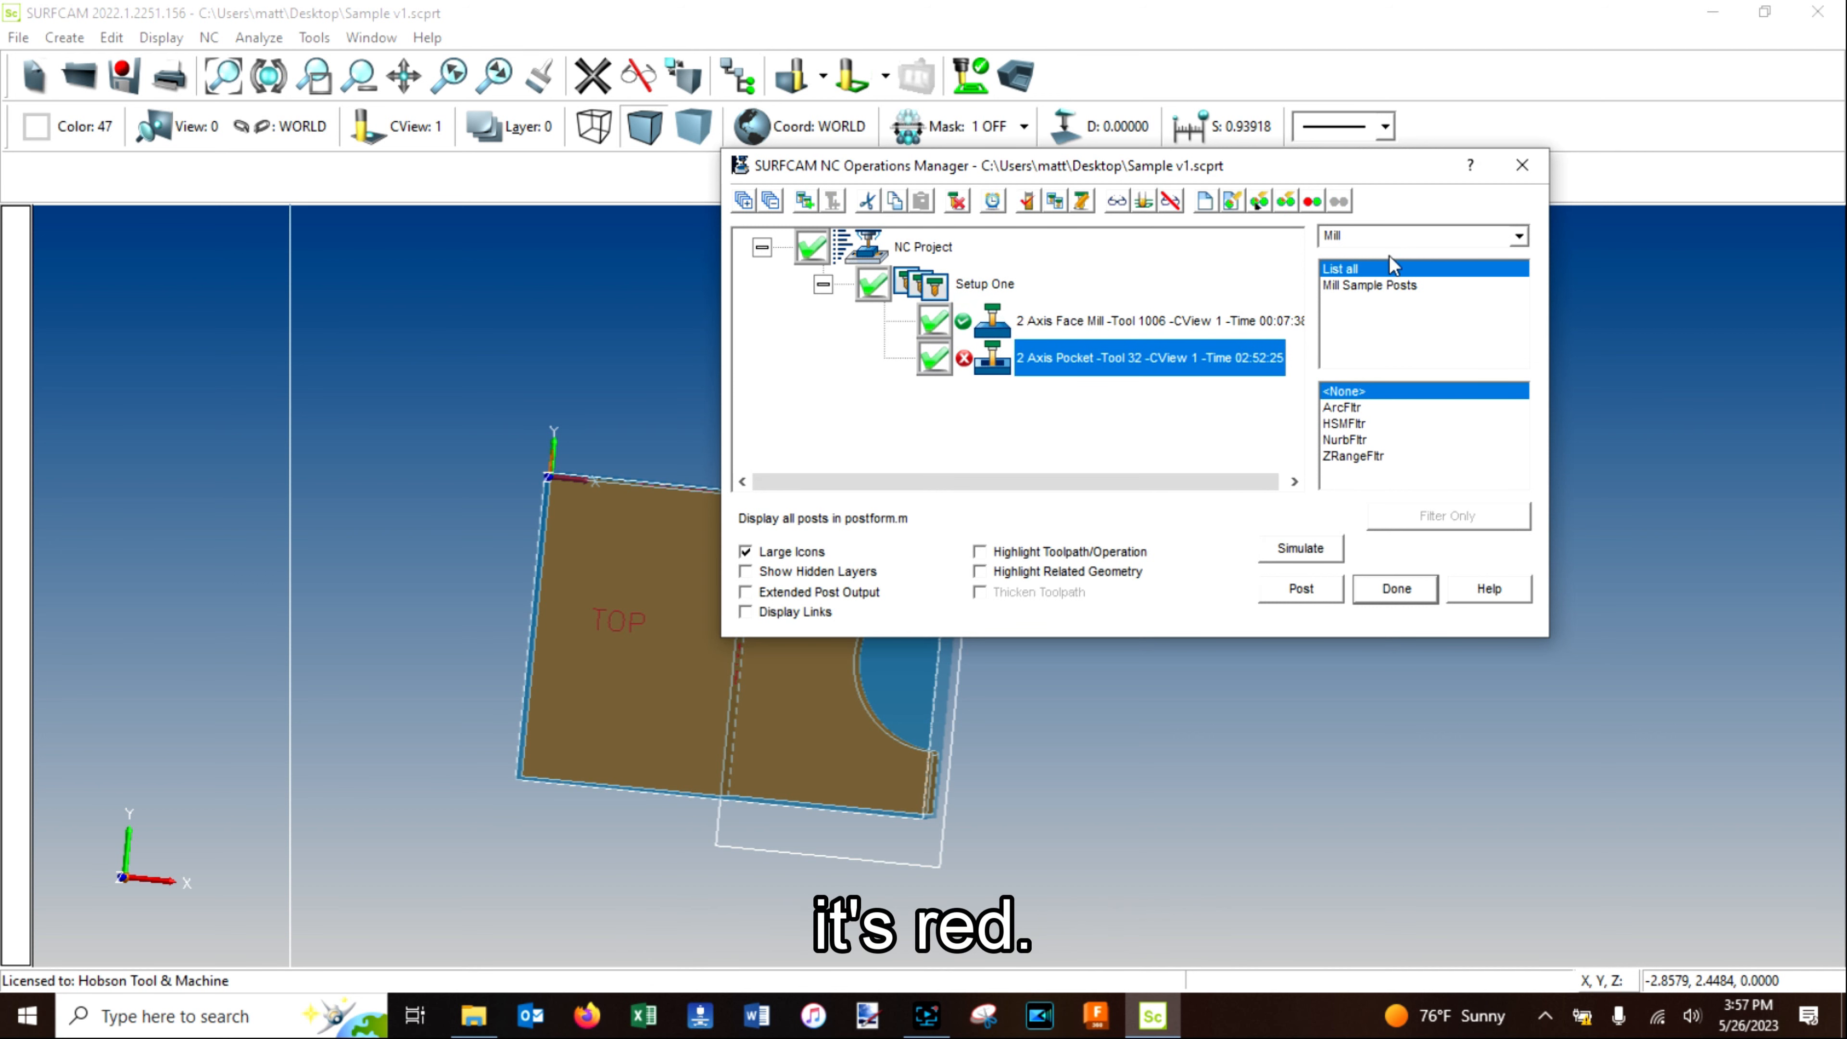
pyautogui.click(1311, 203)
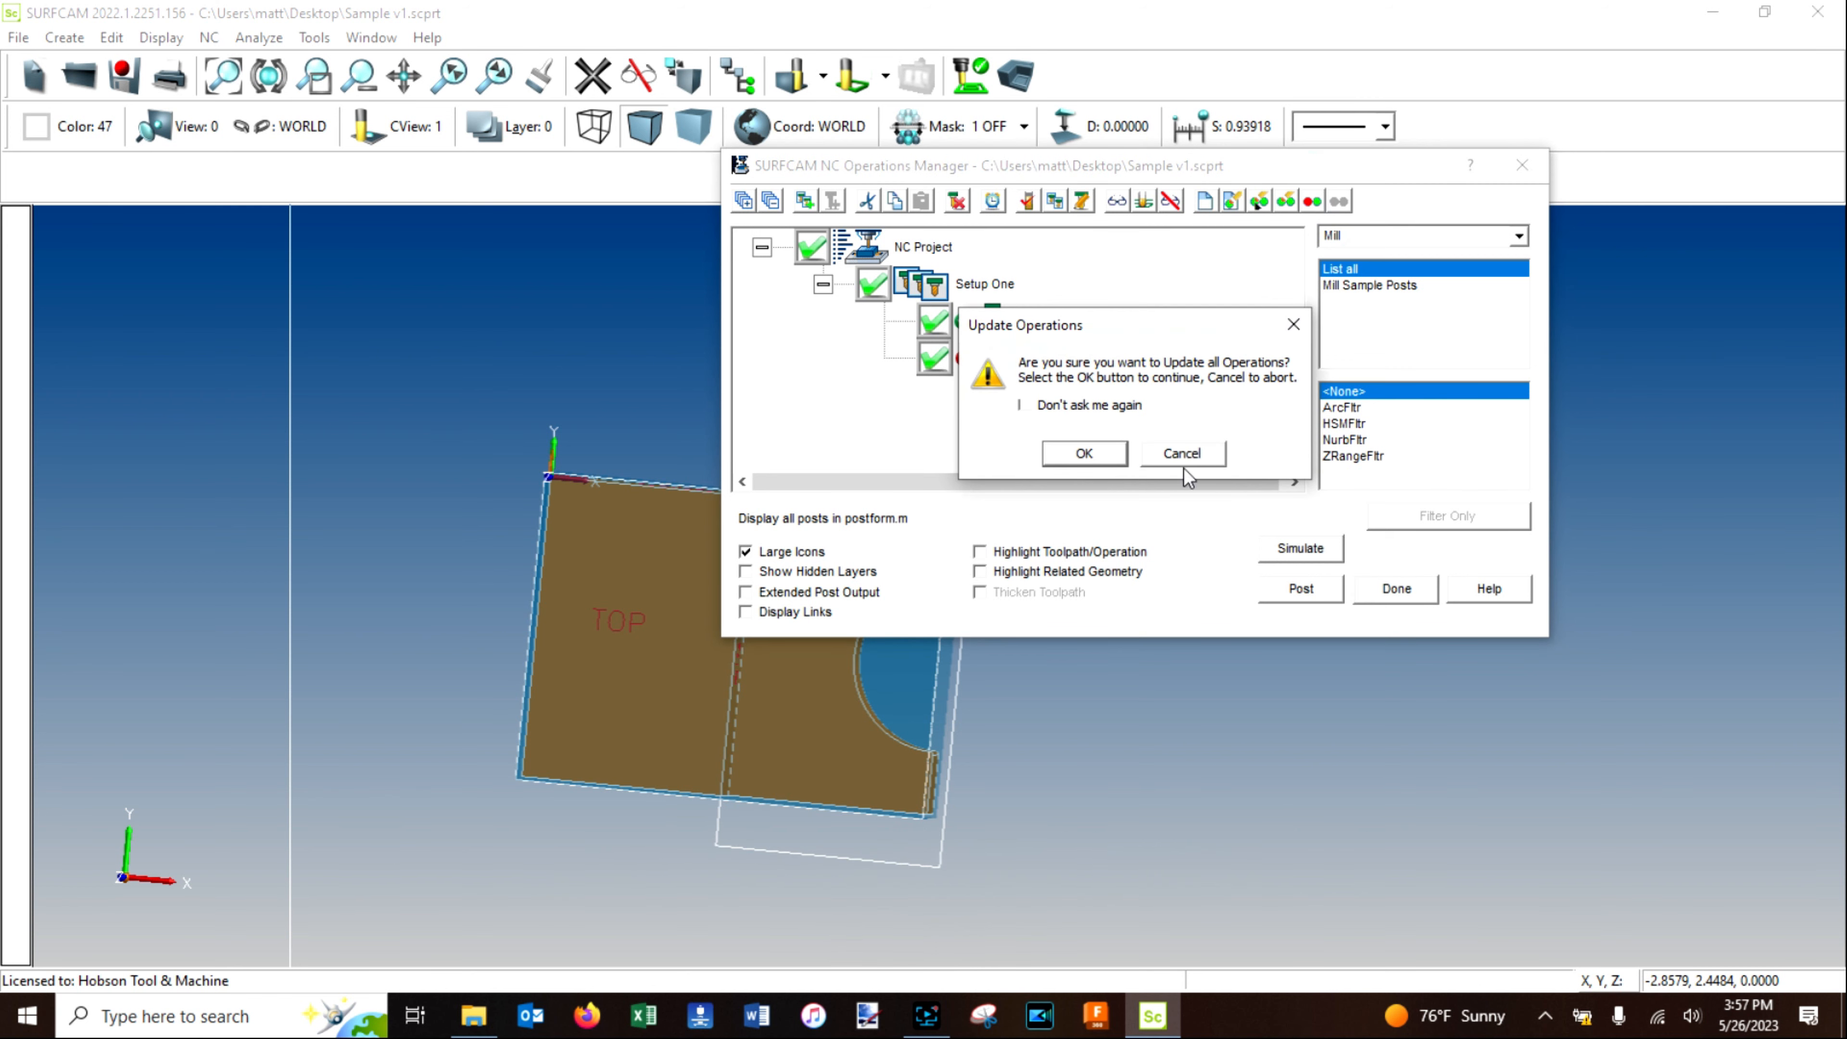
pyautogui.click(1105, 445)
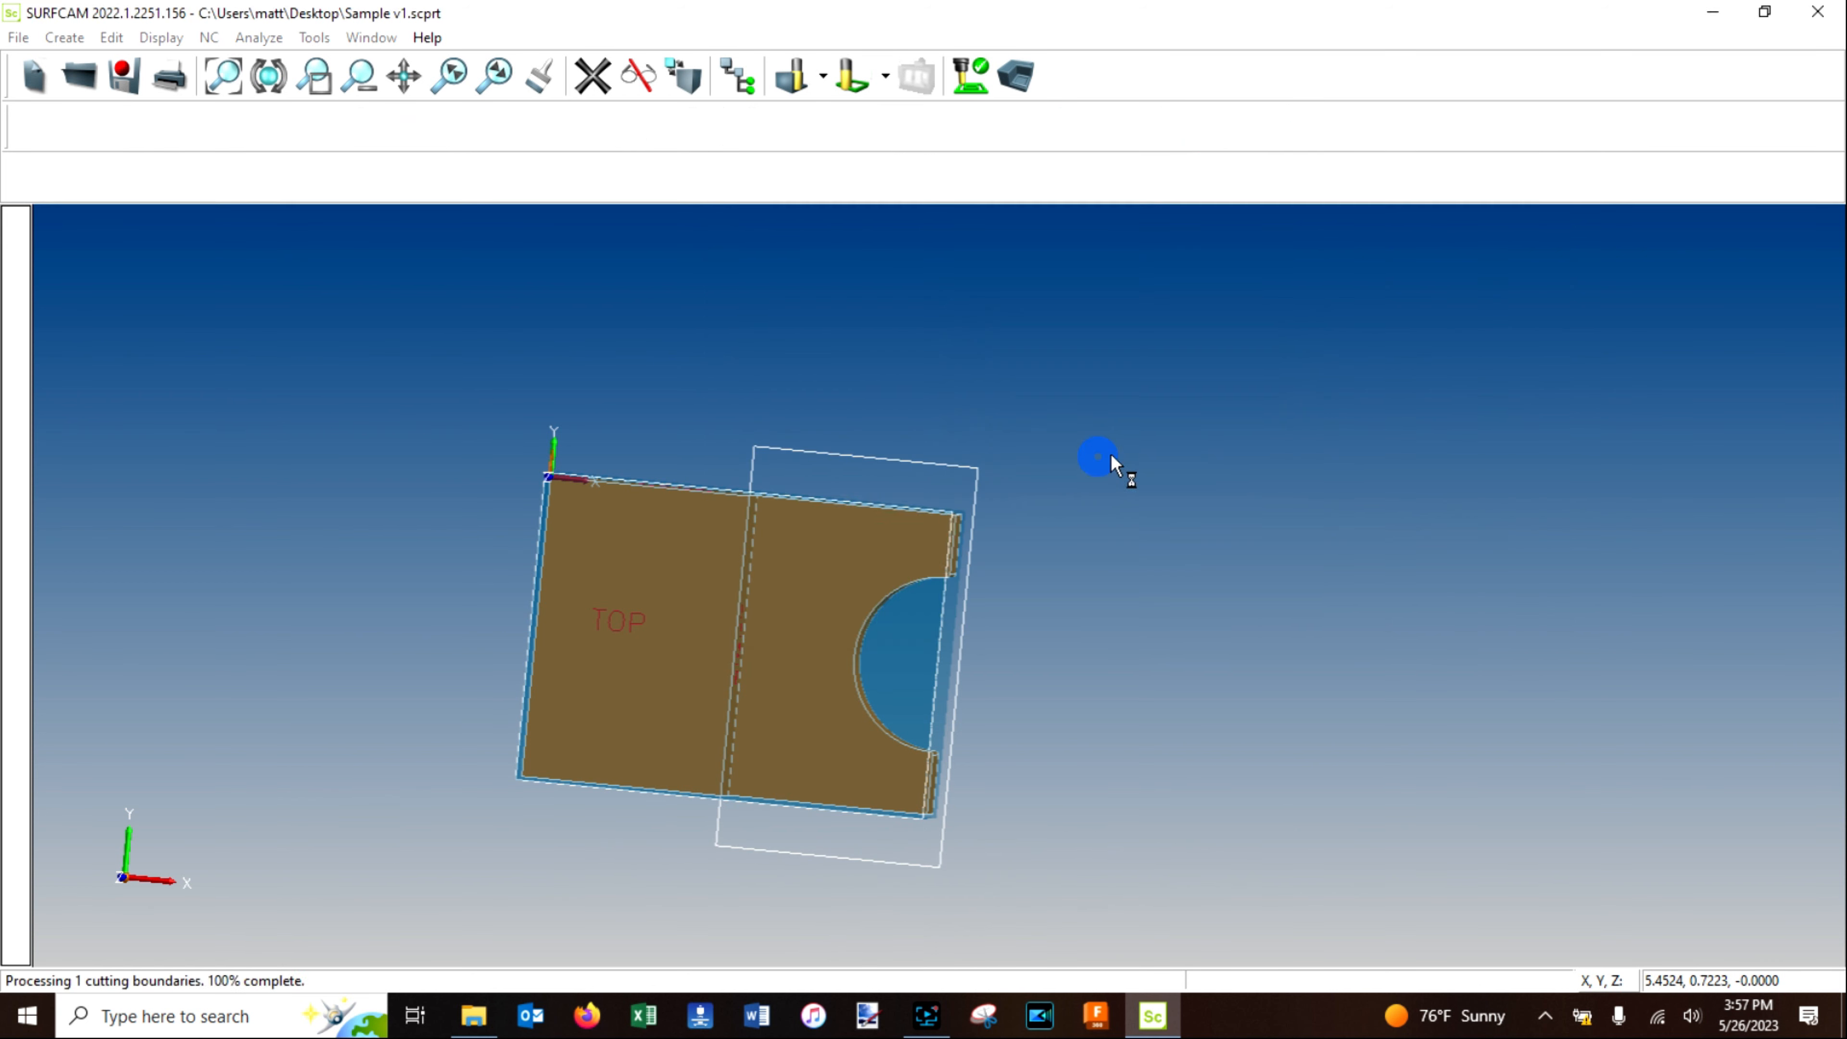
# Run the cutting verification of Setup One's toolpaths full screen, close it, and clear the displayed toolpaths from the part.
pyautogui.moveTo(918, 618); pyautogui.dragTo(913, 228)
pyautogui.click(740, 77)
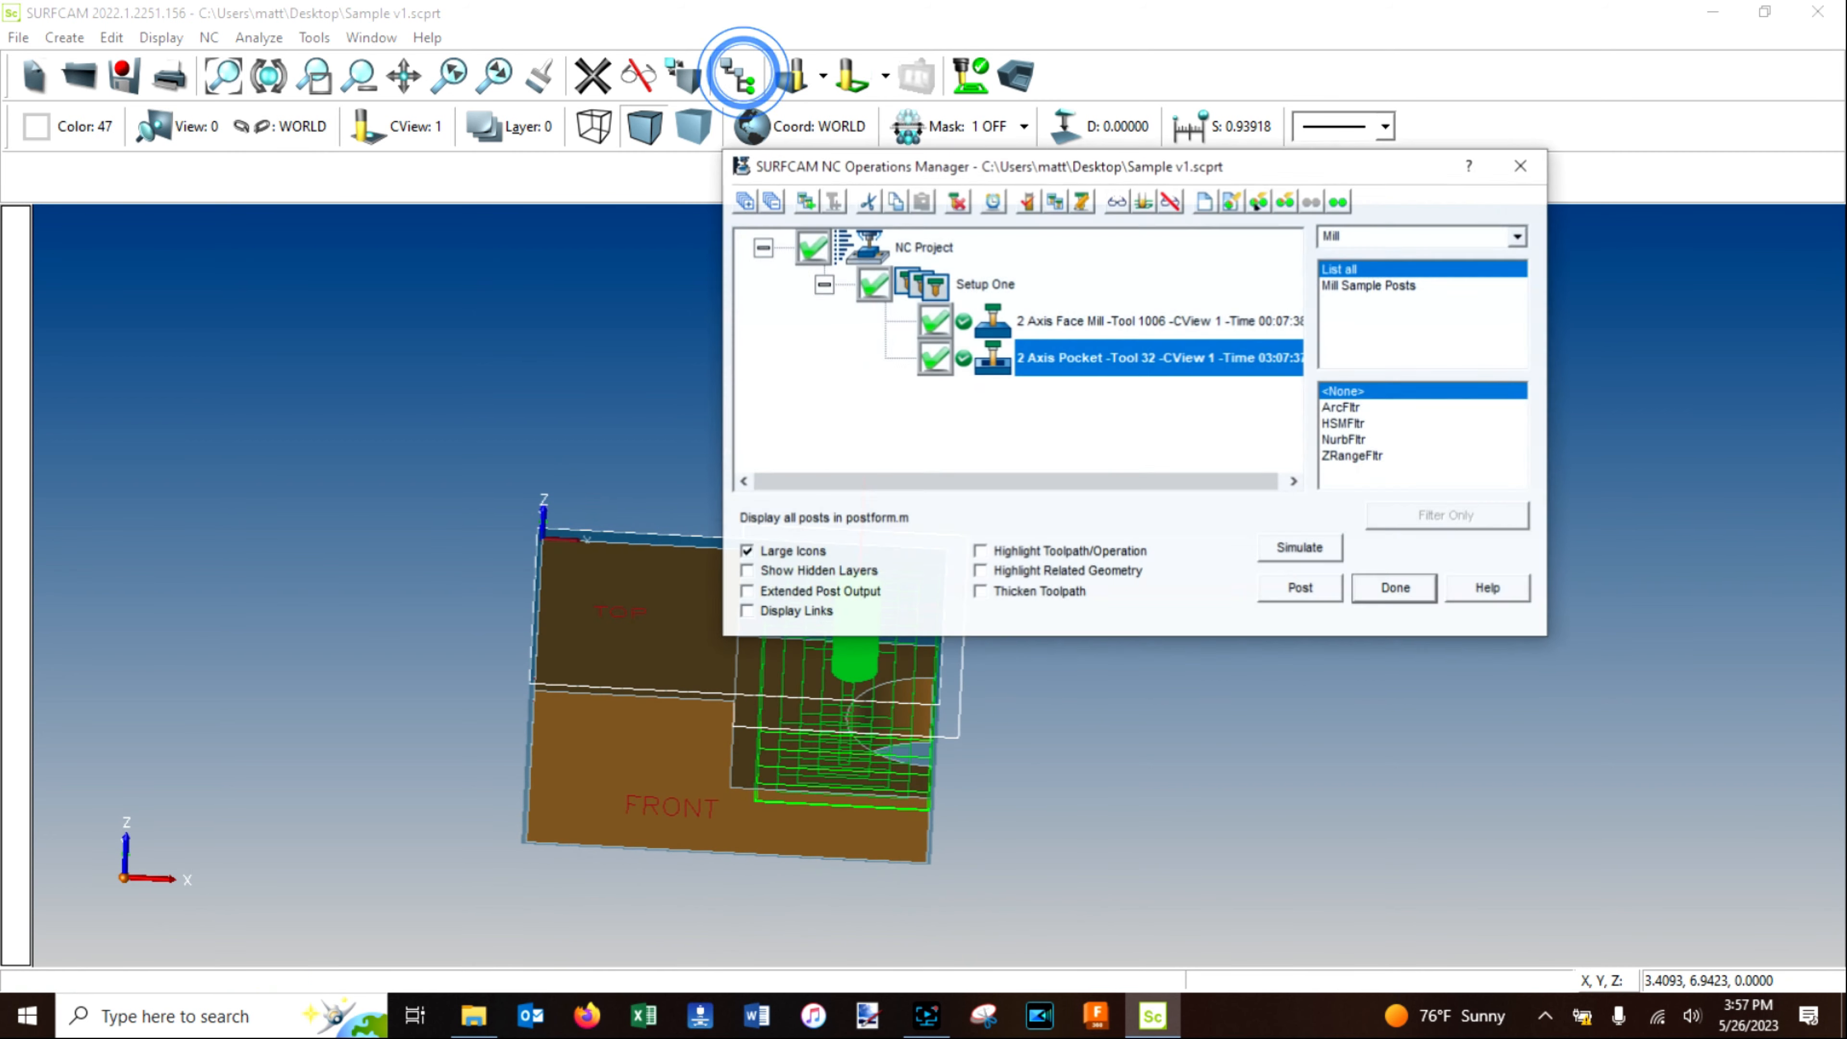
pyautogui.click(981, 284)
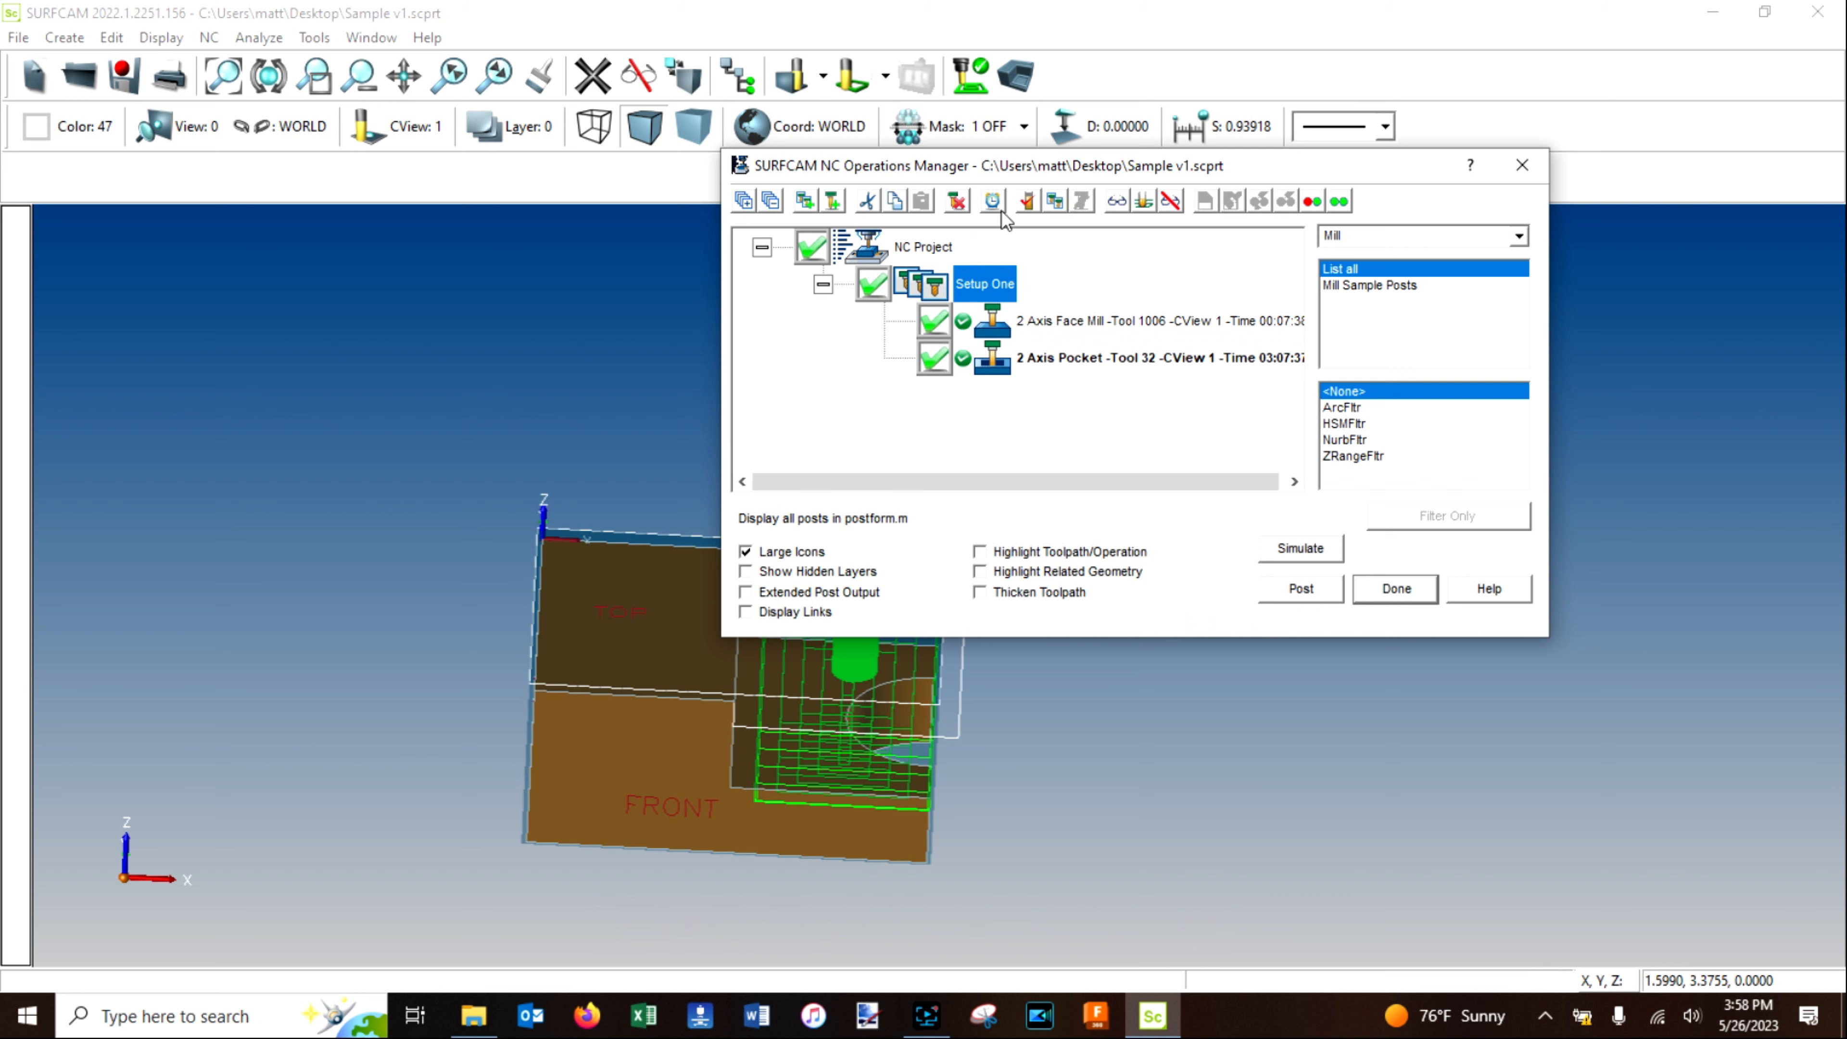
pyautogui.click(1027, 208)
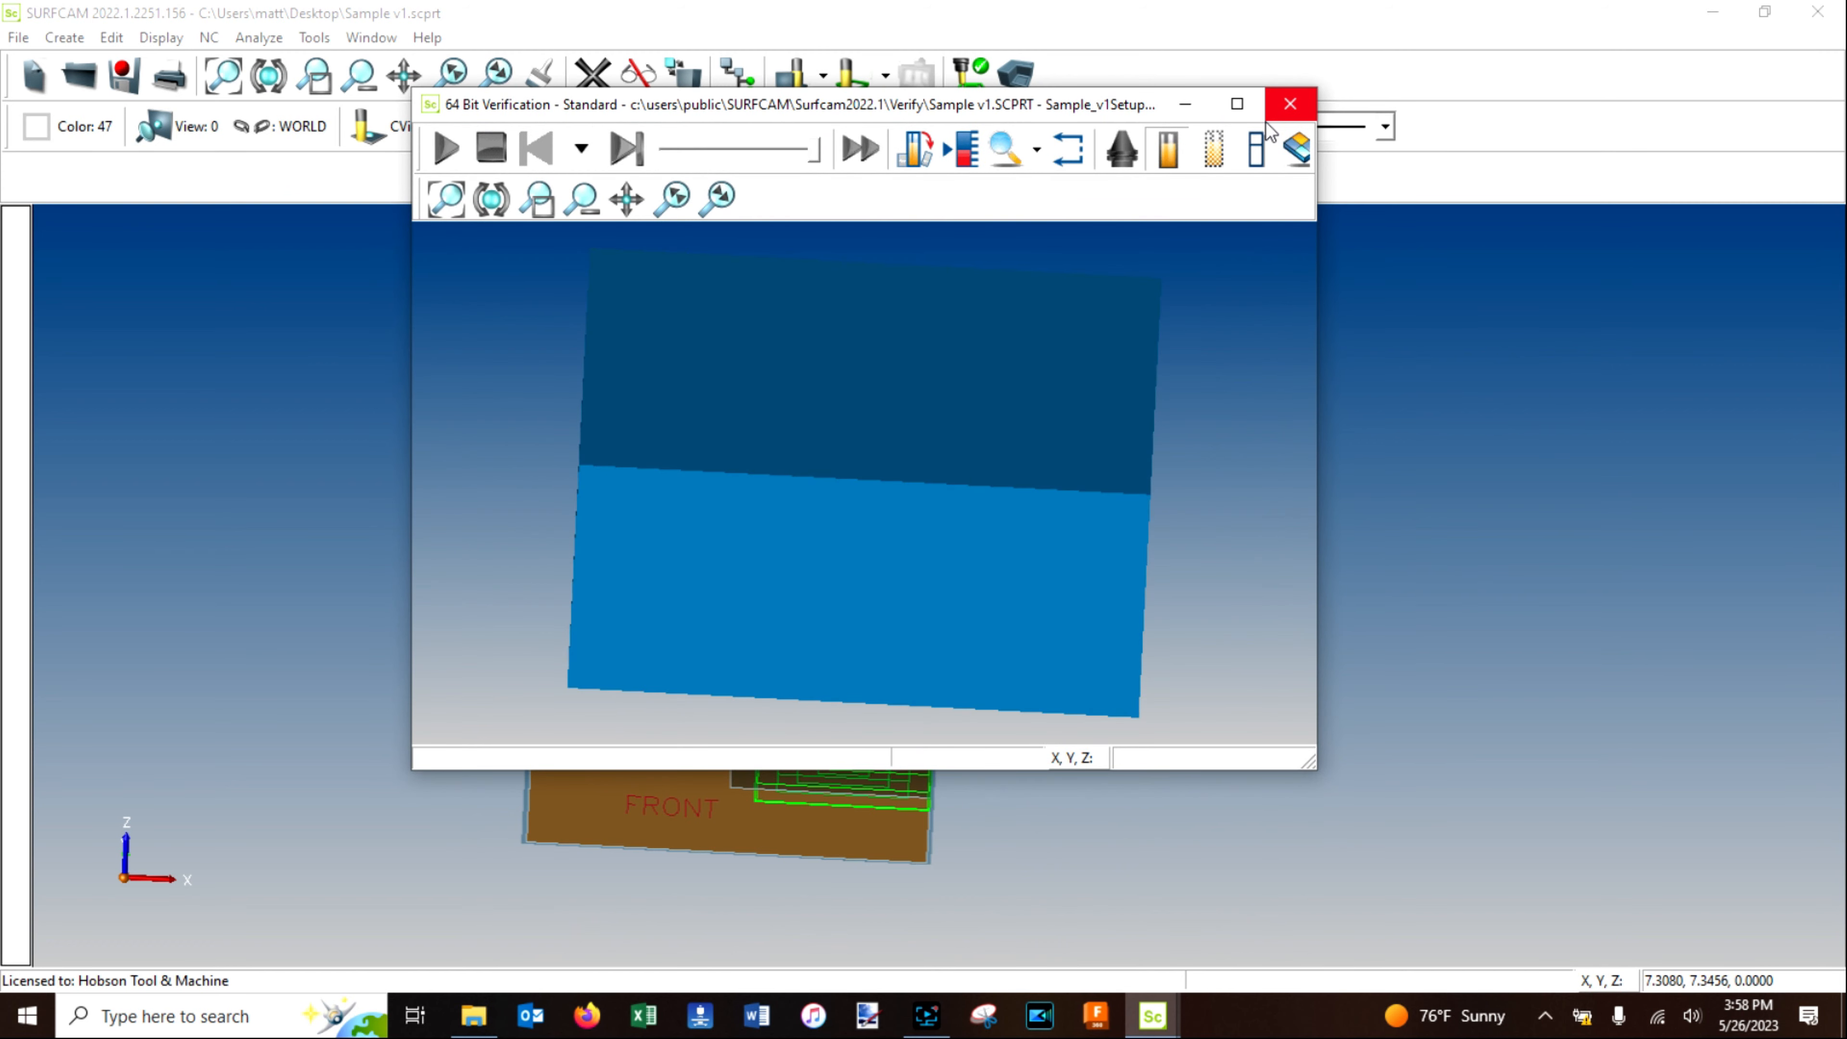
pyautogui.click(1243, 108)
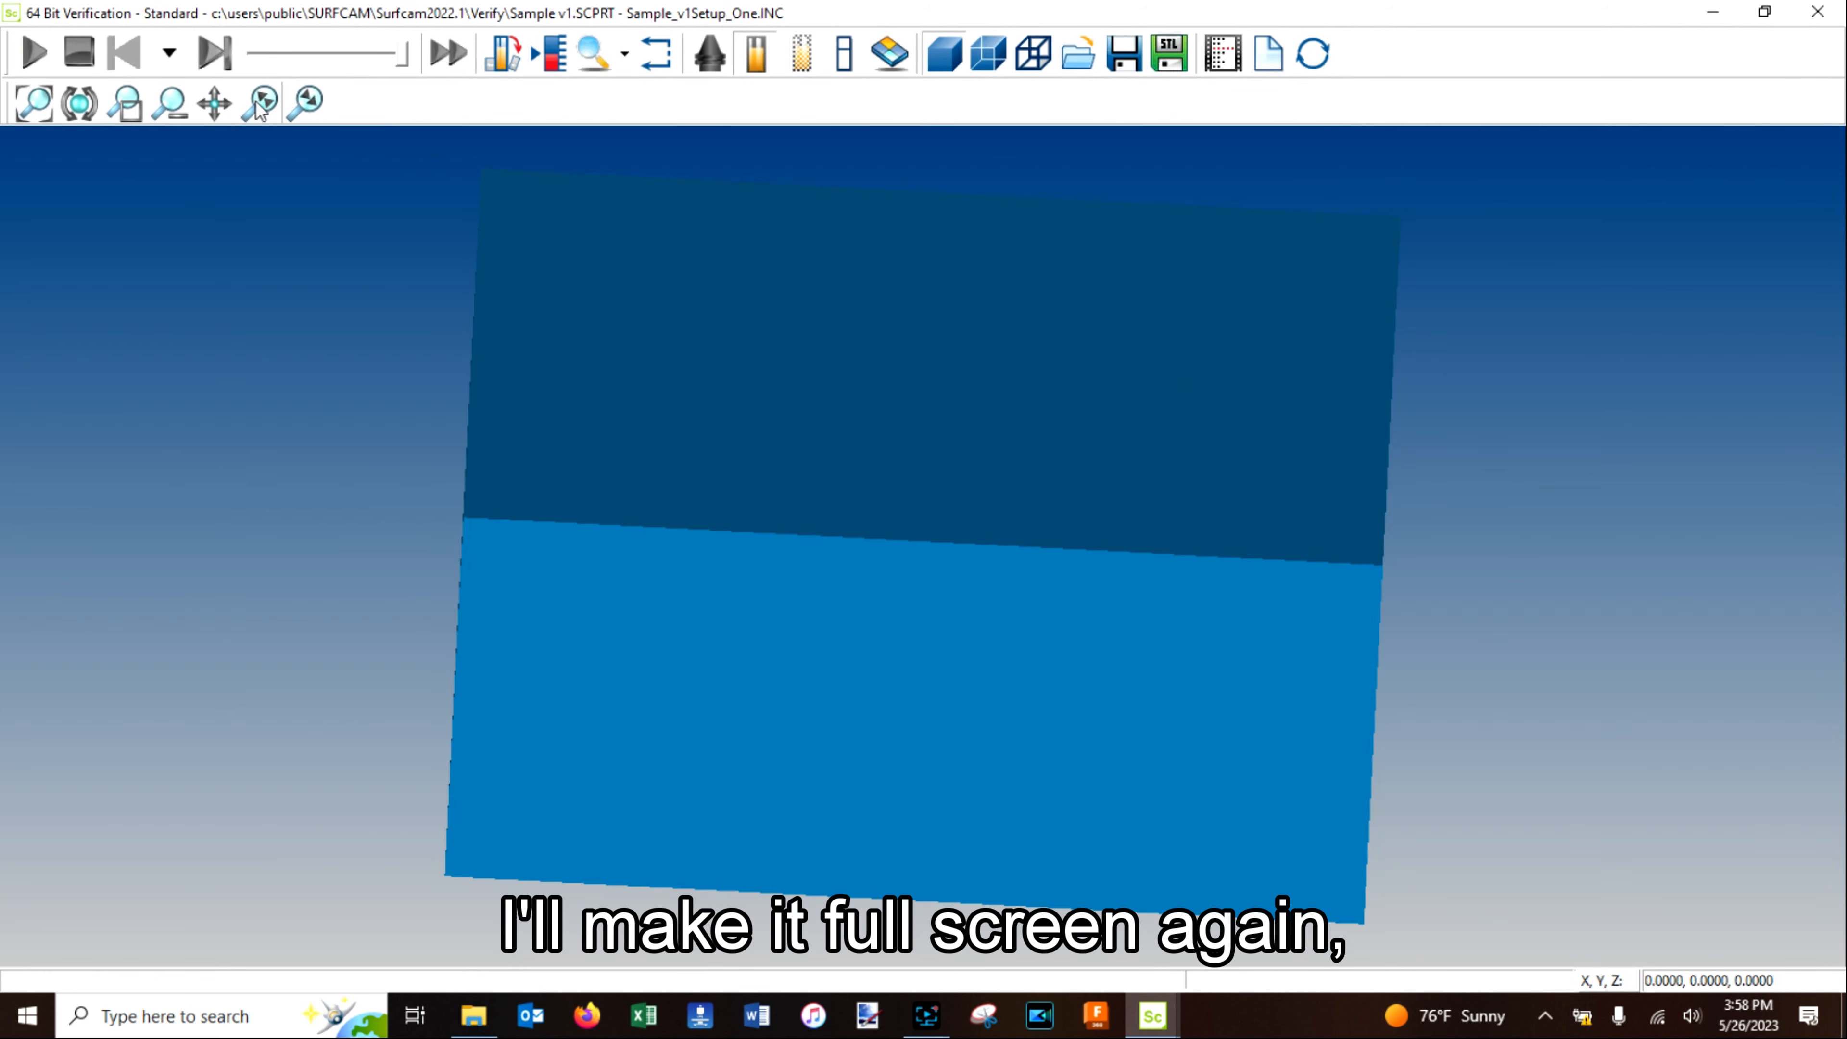
pyautogui.scroll(-4, 734, 466)
pyautogui.scroll(2, 456, 750)
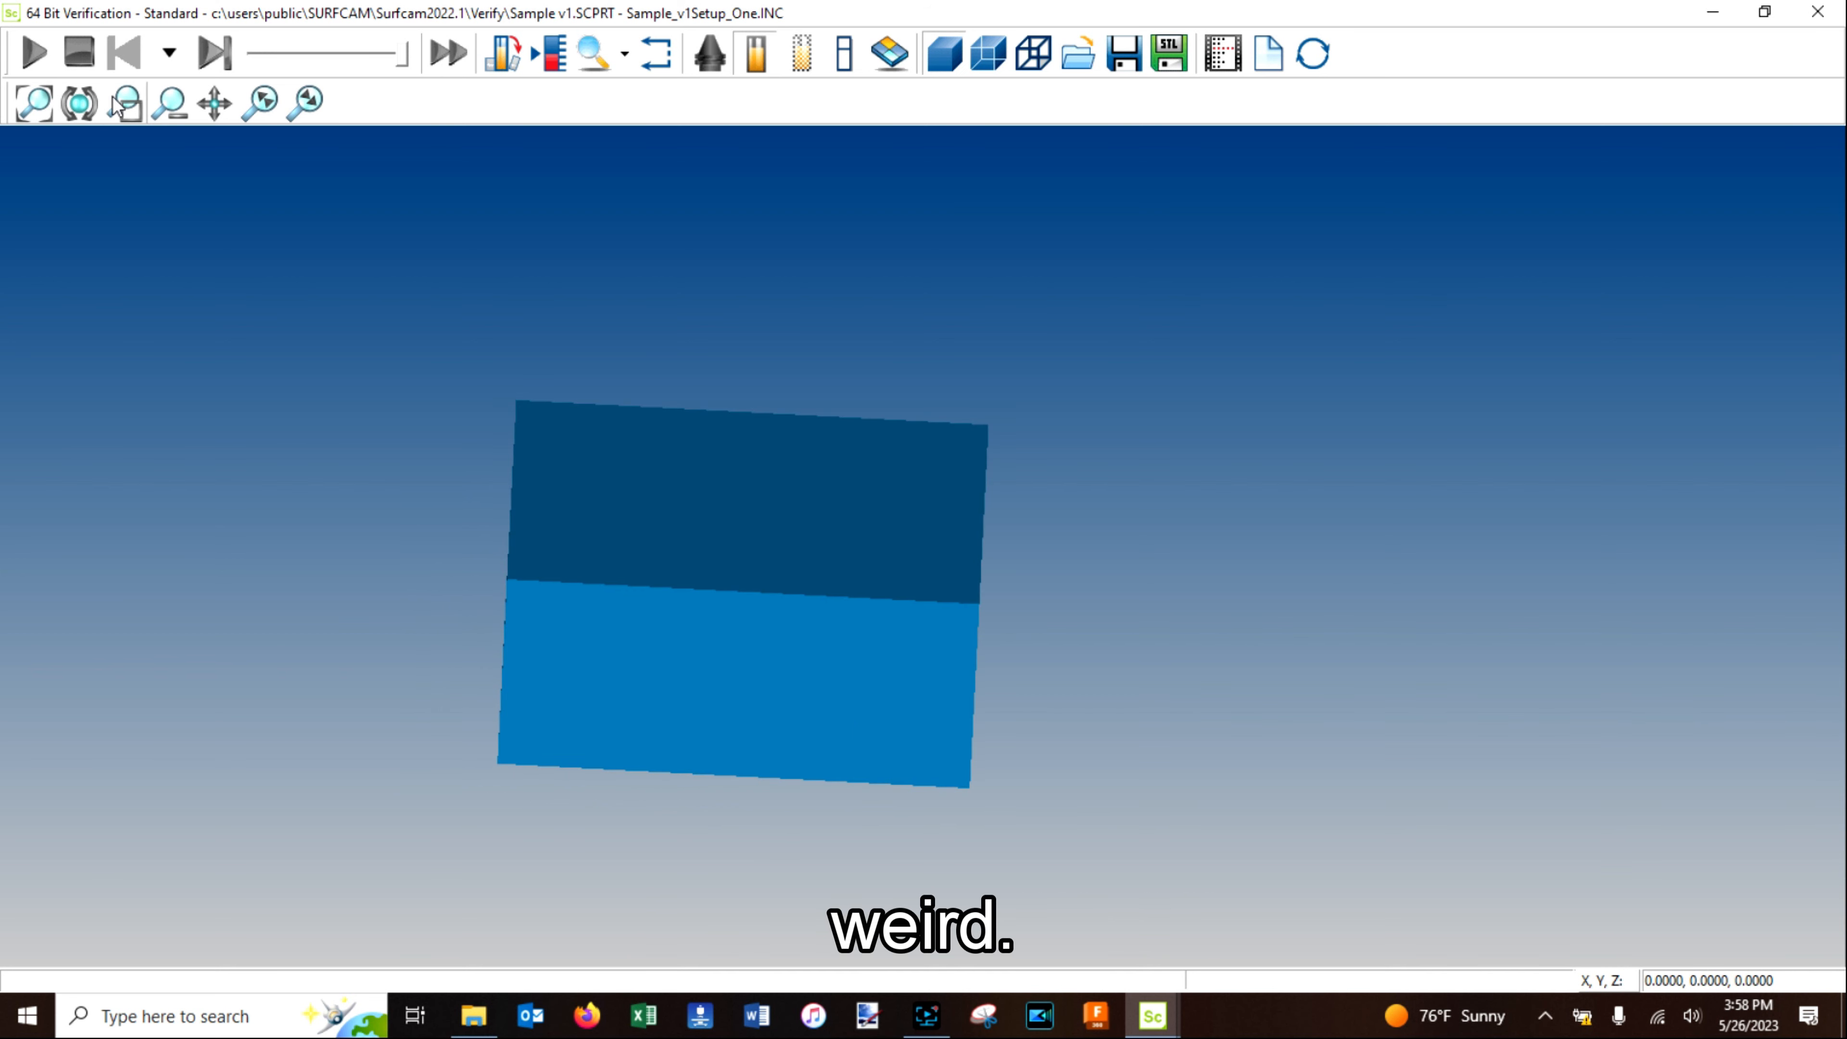
pyautogui.click(34, 55)
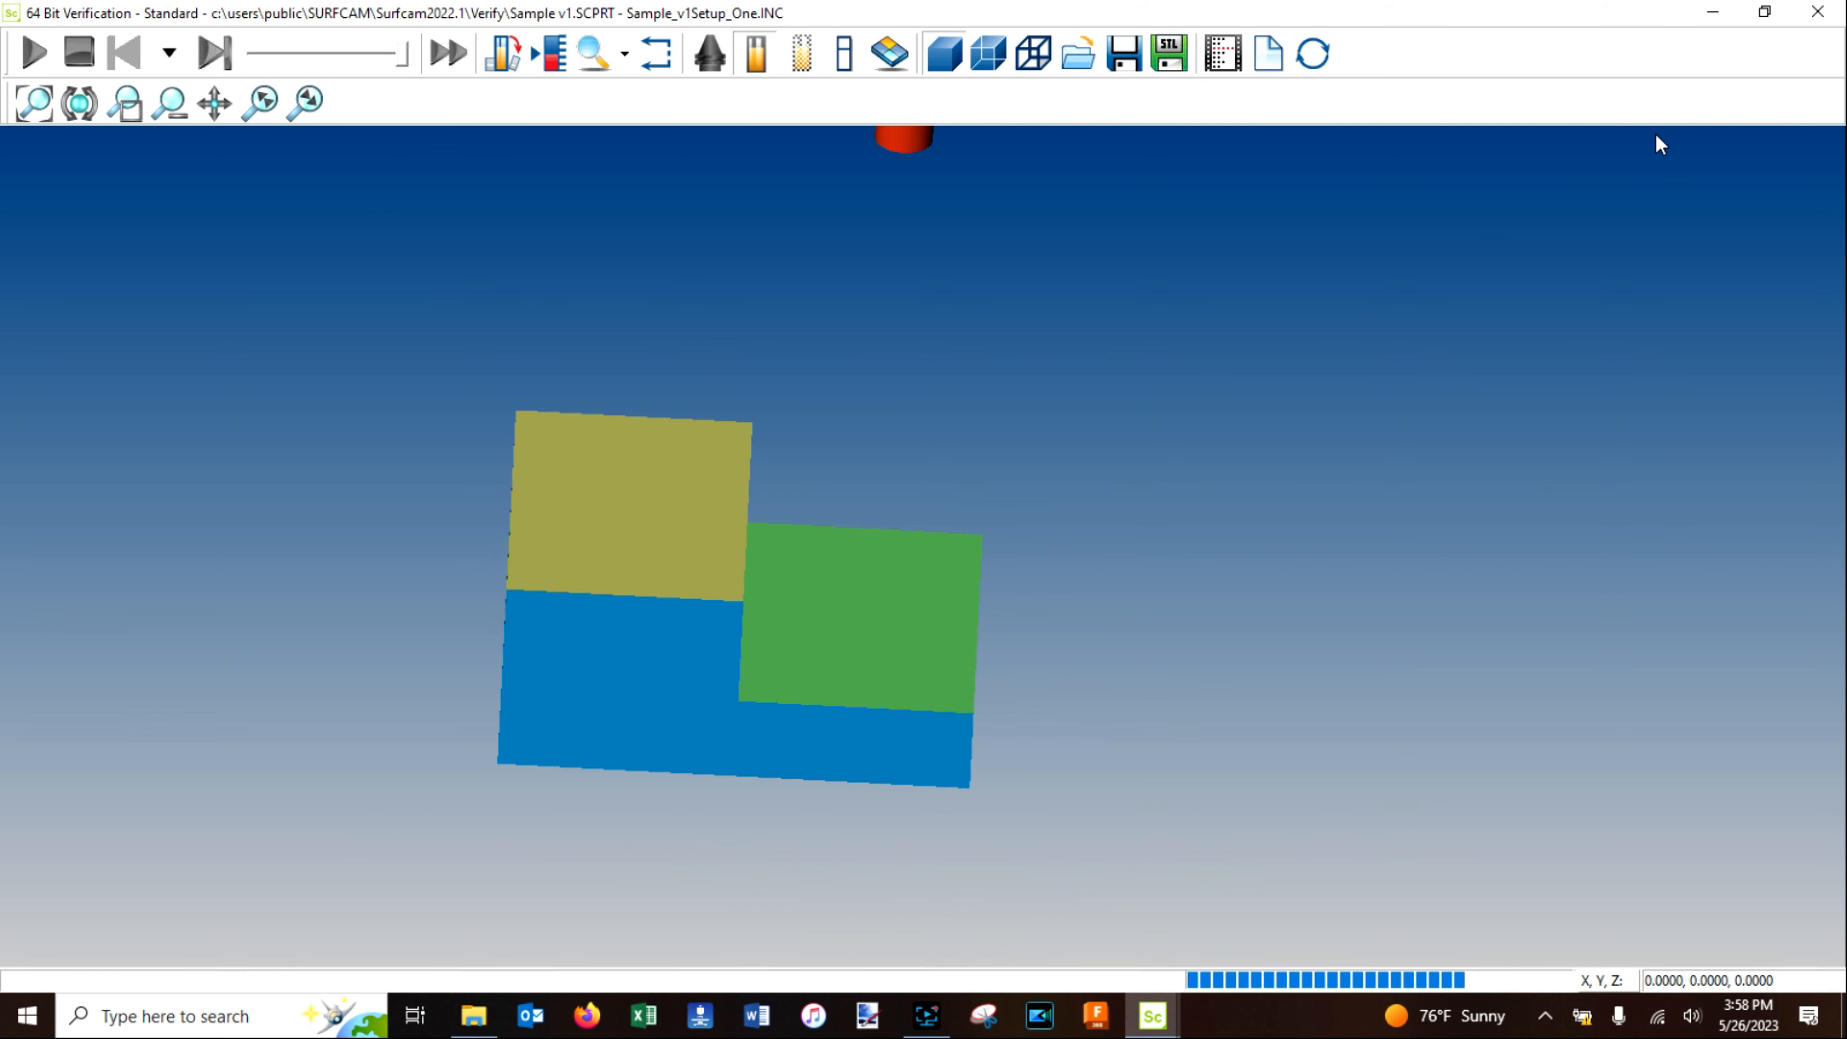
pyautogui.click(1815, 13)
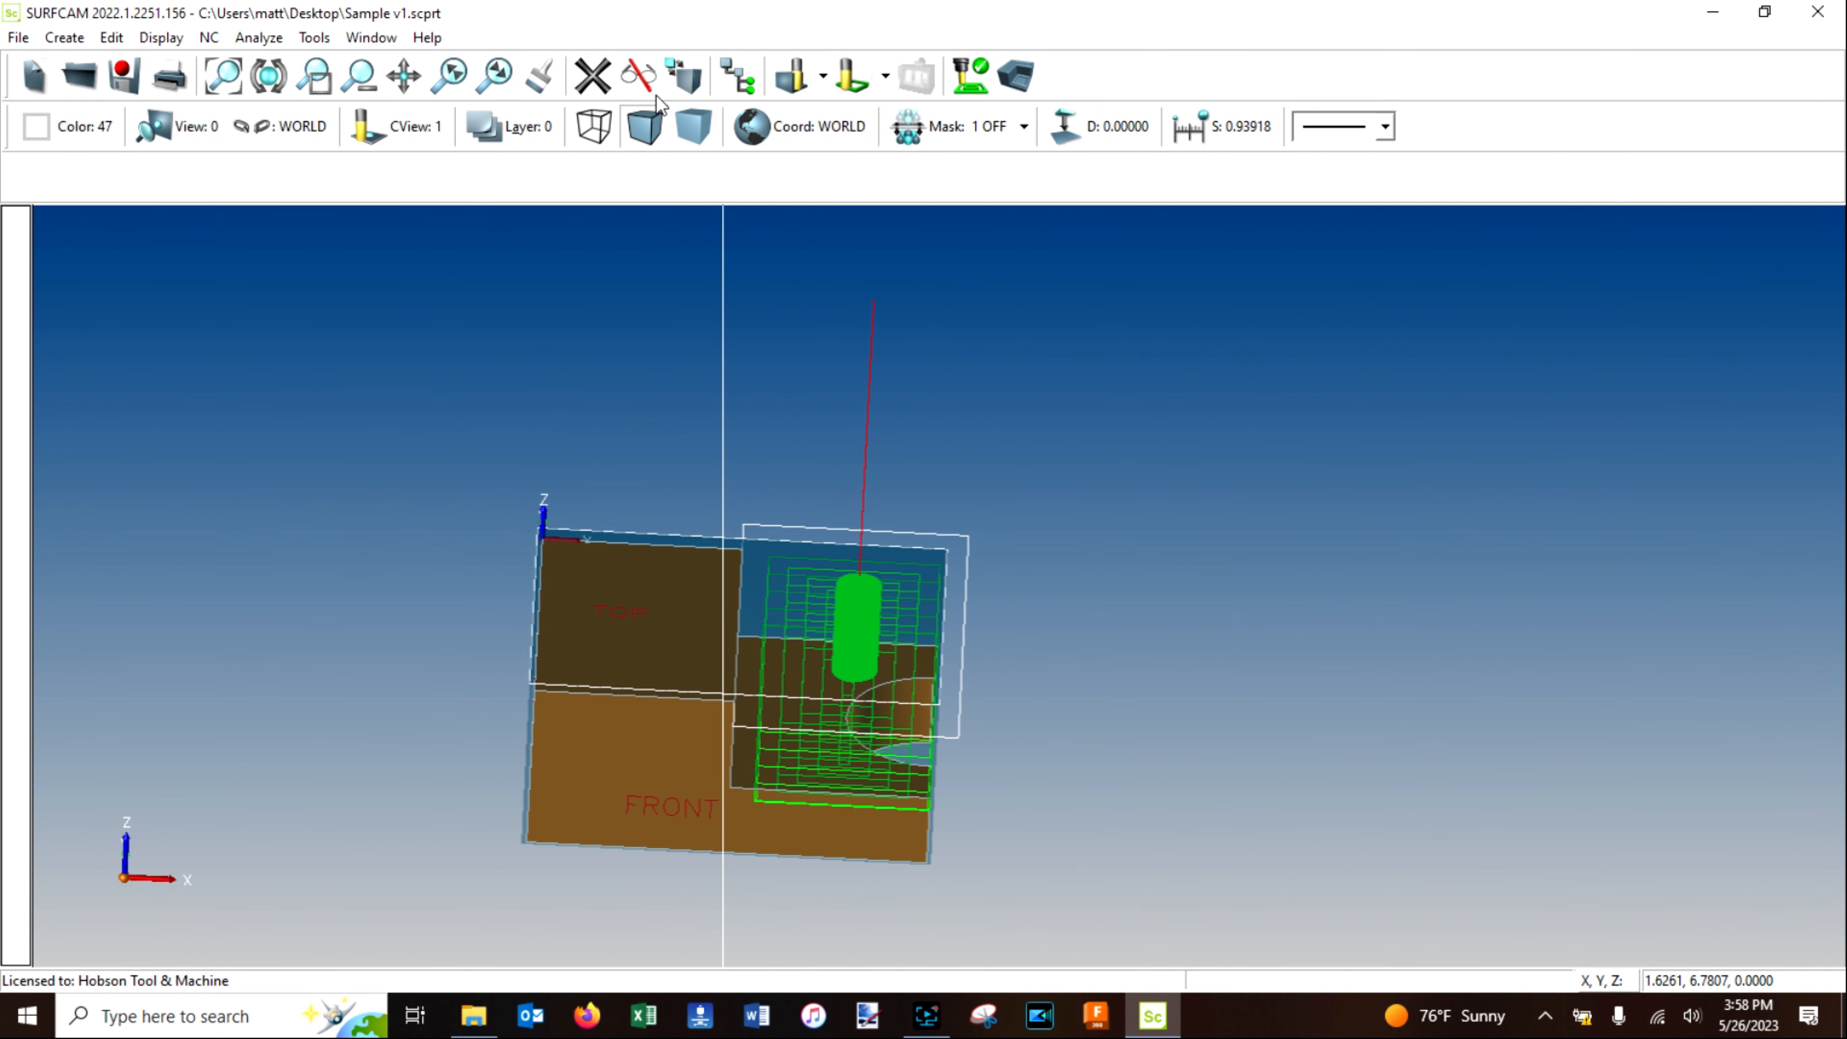
pyautogui.click(644, 83)
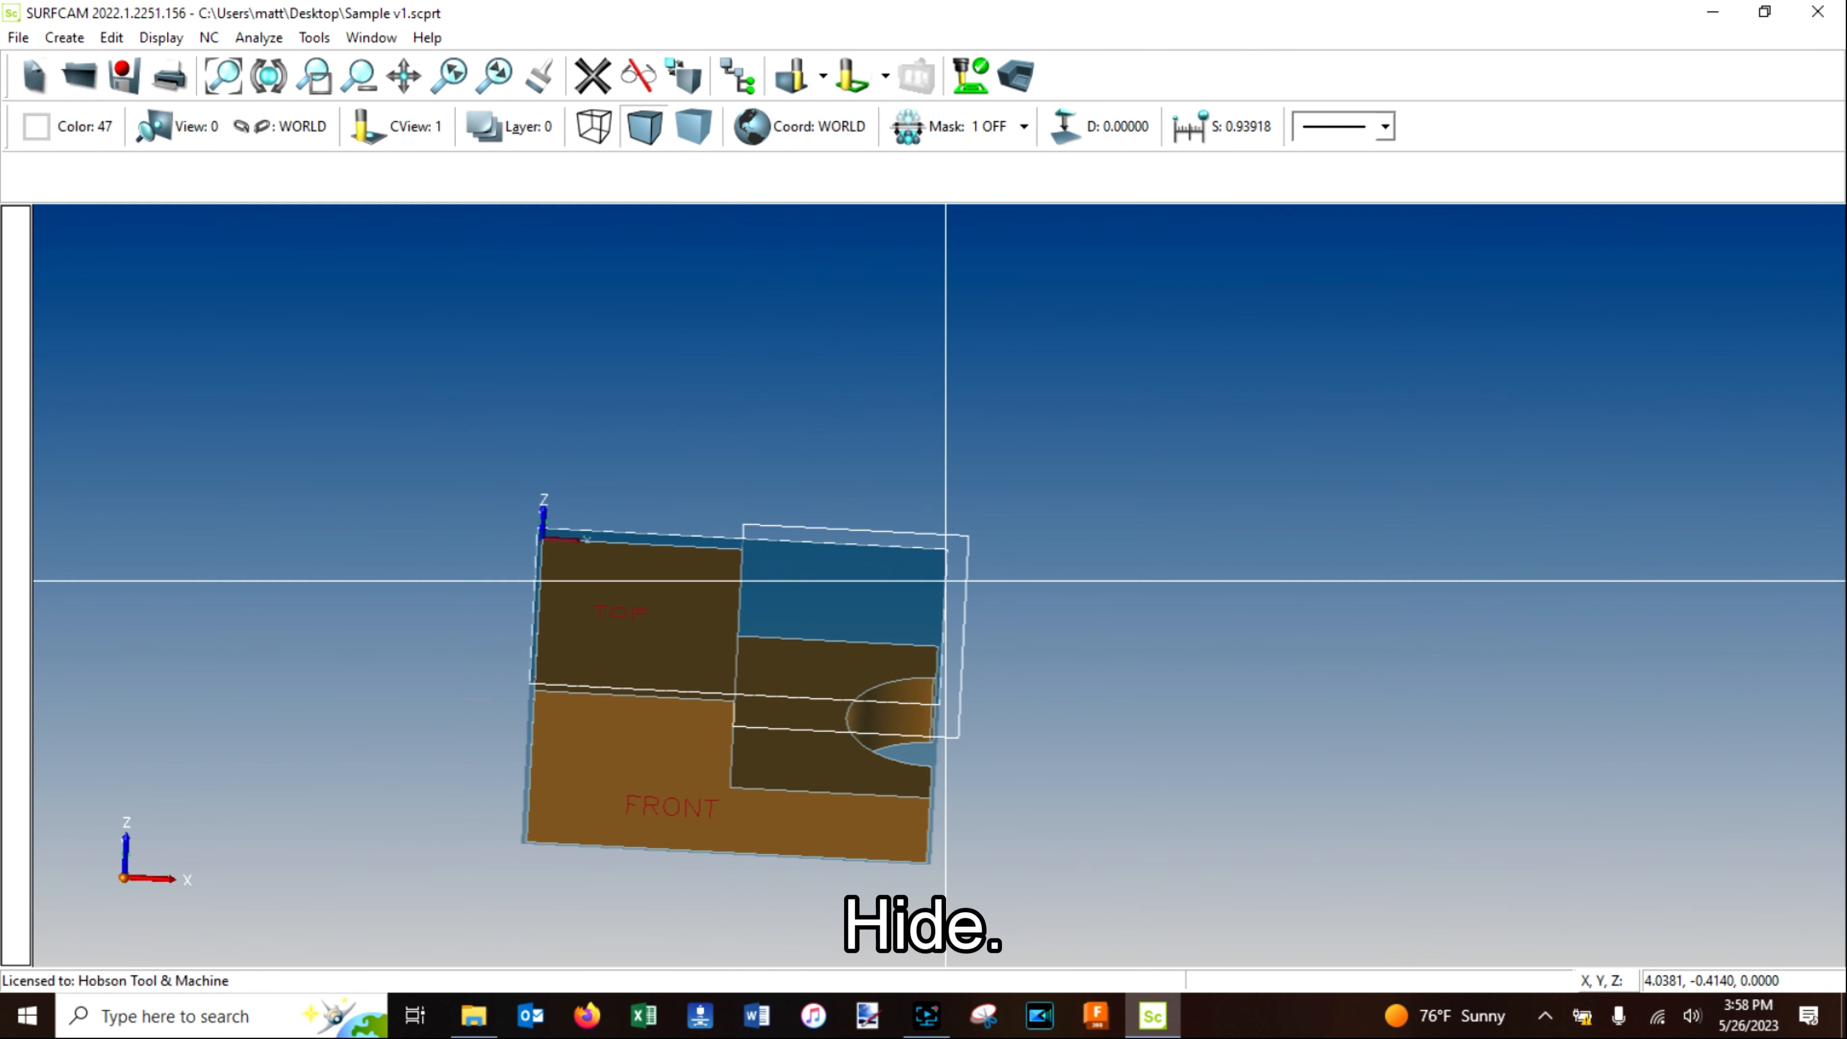
# Examine the remaining semicircular cutout in the lower step and the small fillets at both of its ends.
pyautogui.moveTo(960, 764); pyautogui.dragTo(925, 751, button='middle')
pyautogui.scroll(6, 1067, 710)
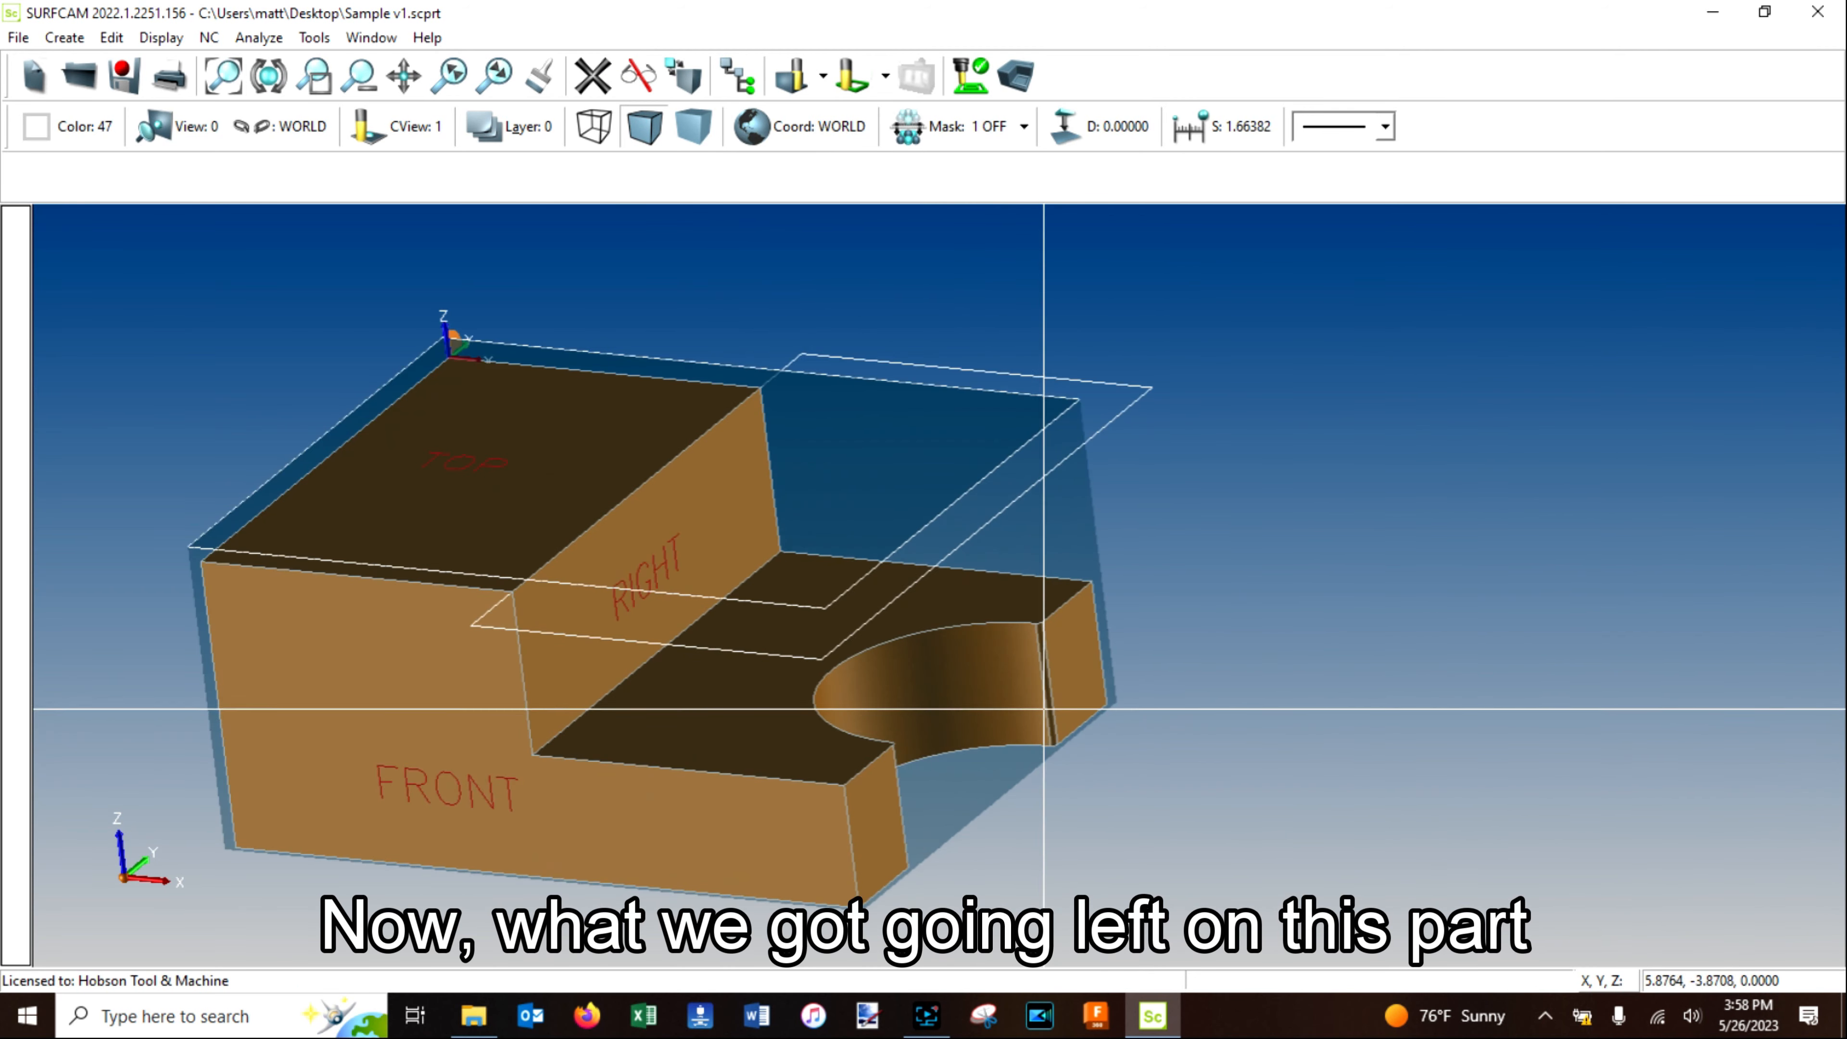
pyautogui.scroll(15, 1045, 709)
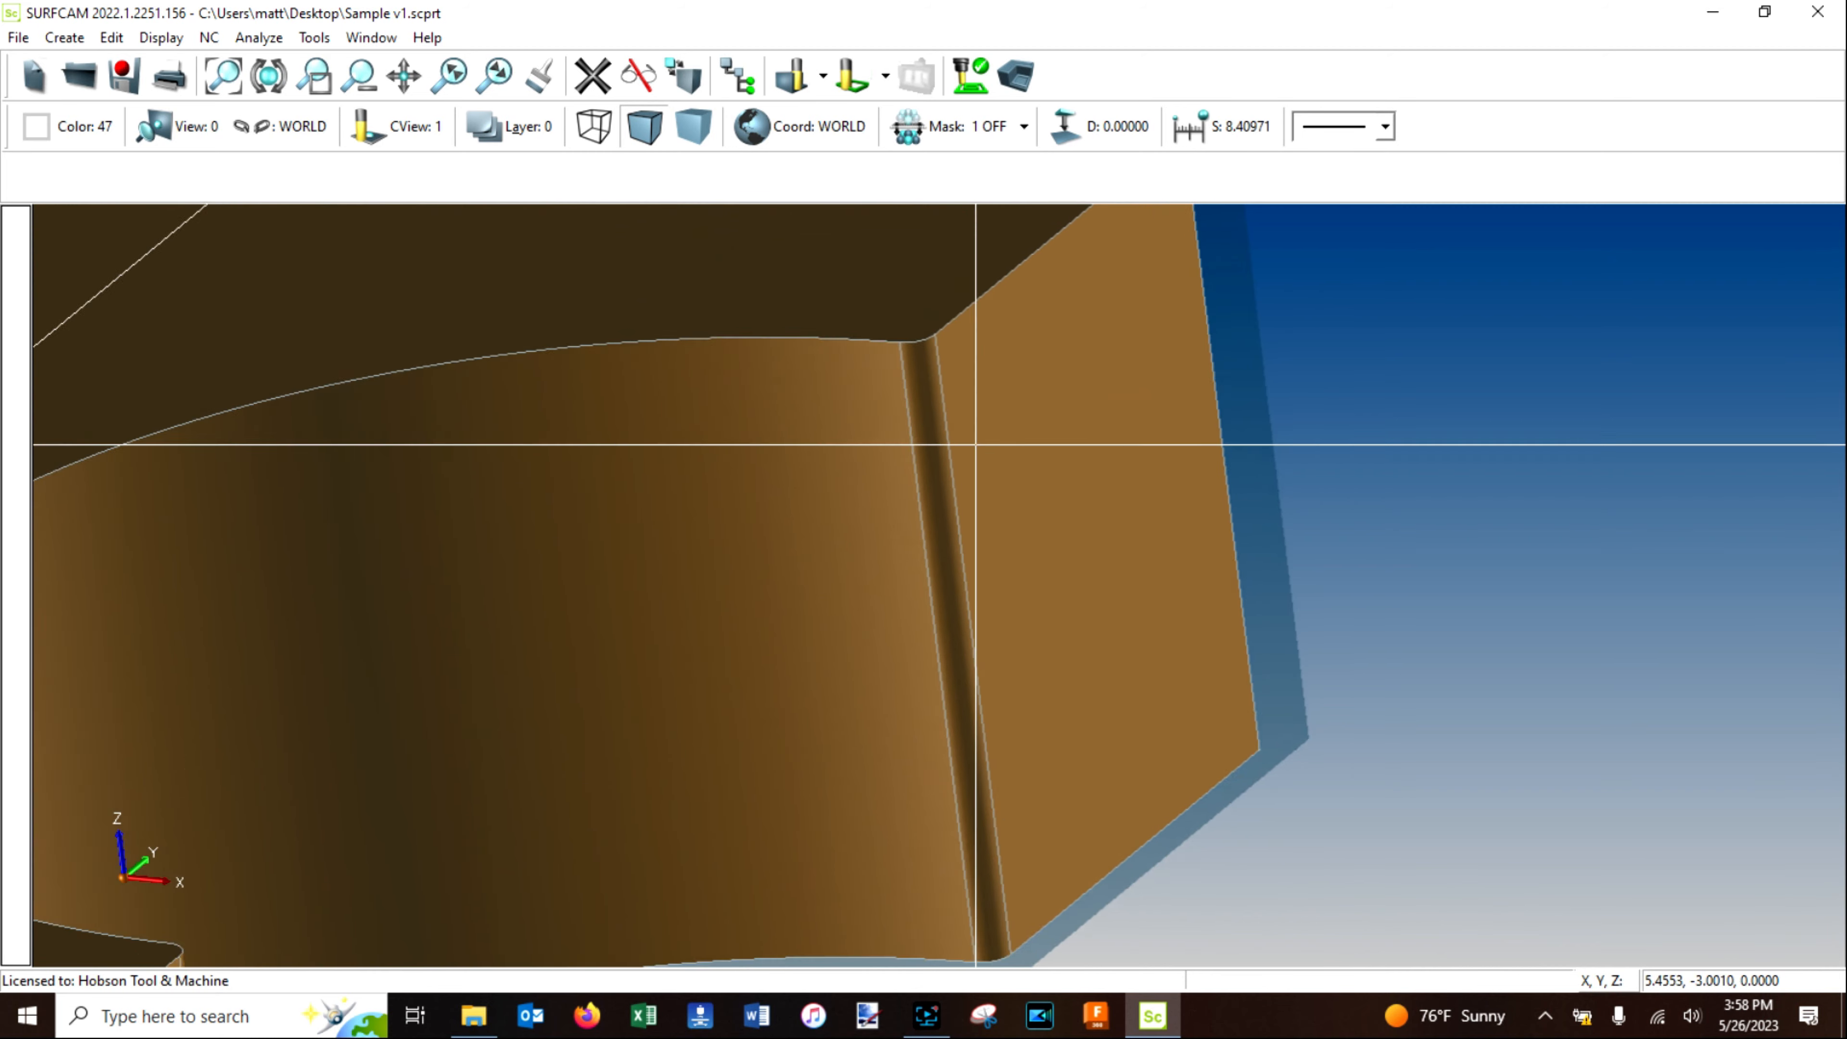
pyautogui.scroll(-2, 976, 445)
pyautogui.scroll(-6, 336, 866)
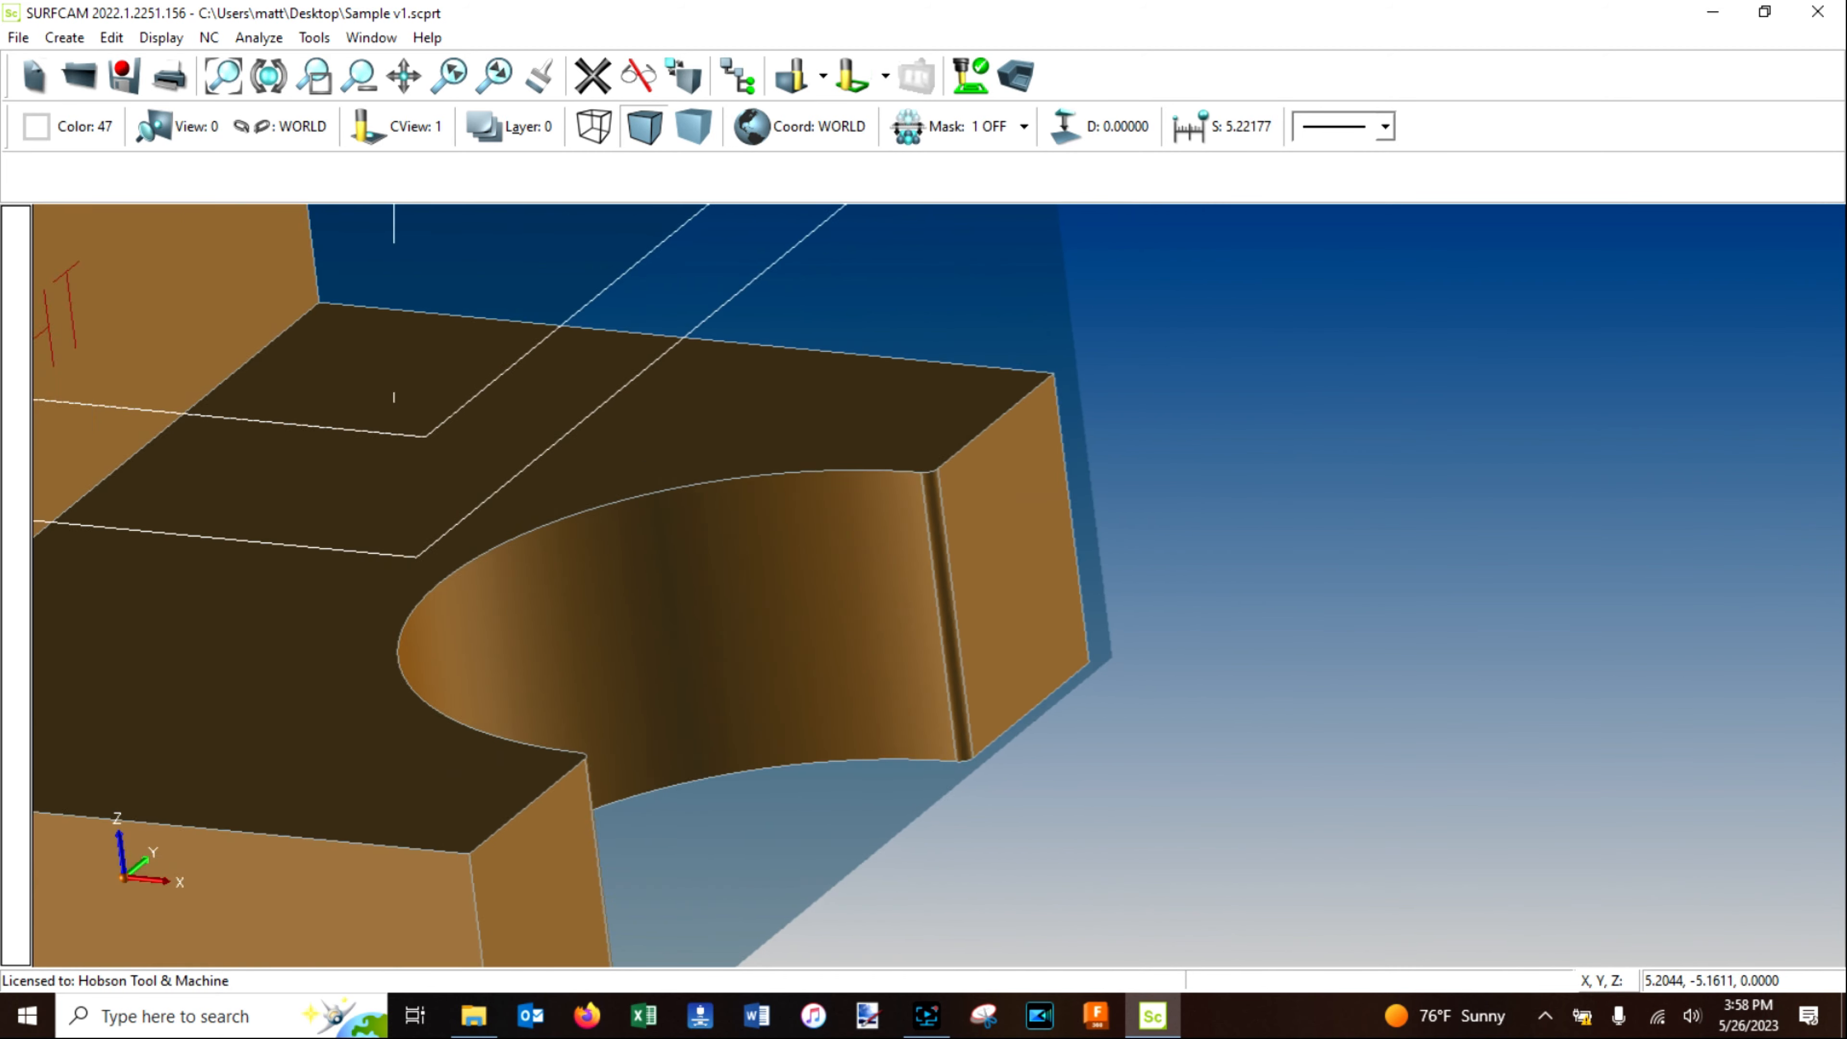
pyautogui.scroll(-6, 915, 602)
pyautogui.moveTo(760, 729); pyautogui.dragTo(961, 314, button='middle')
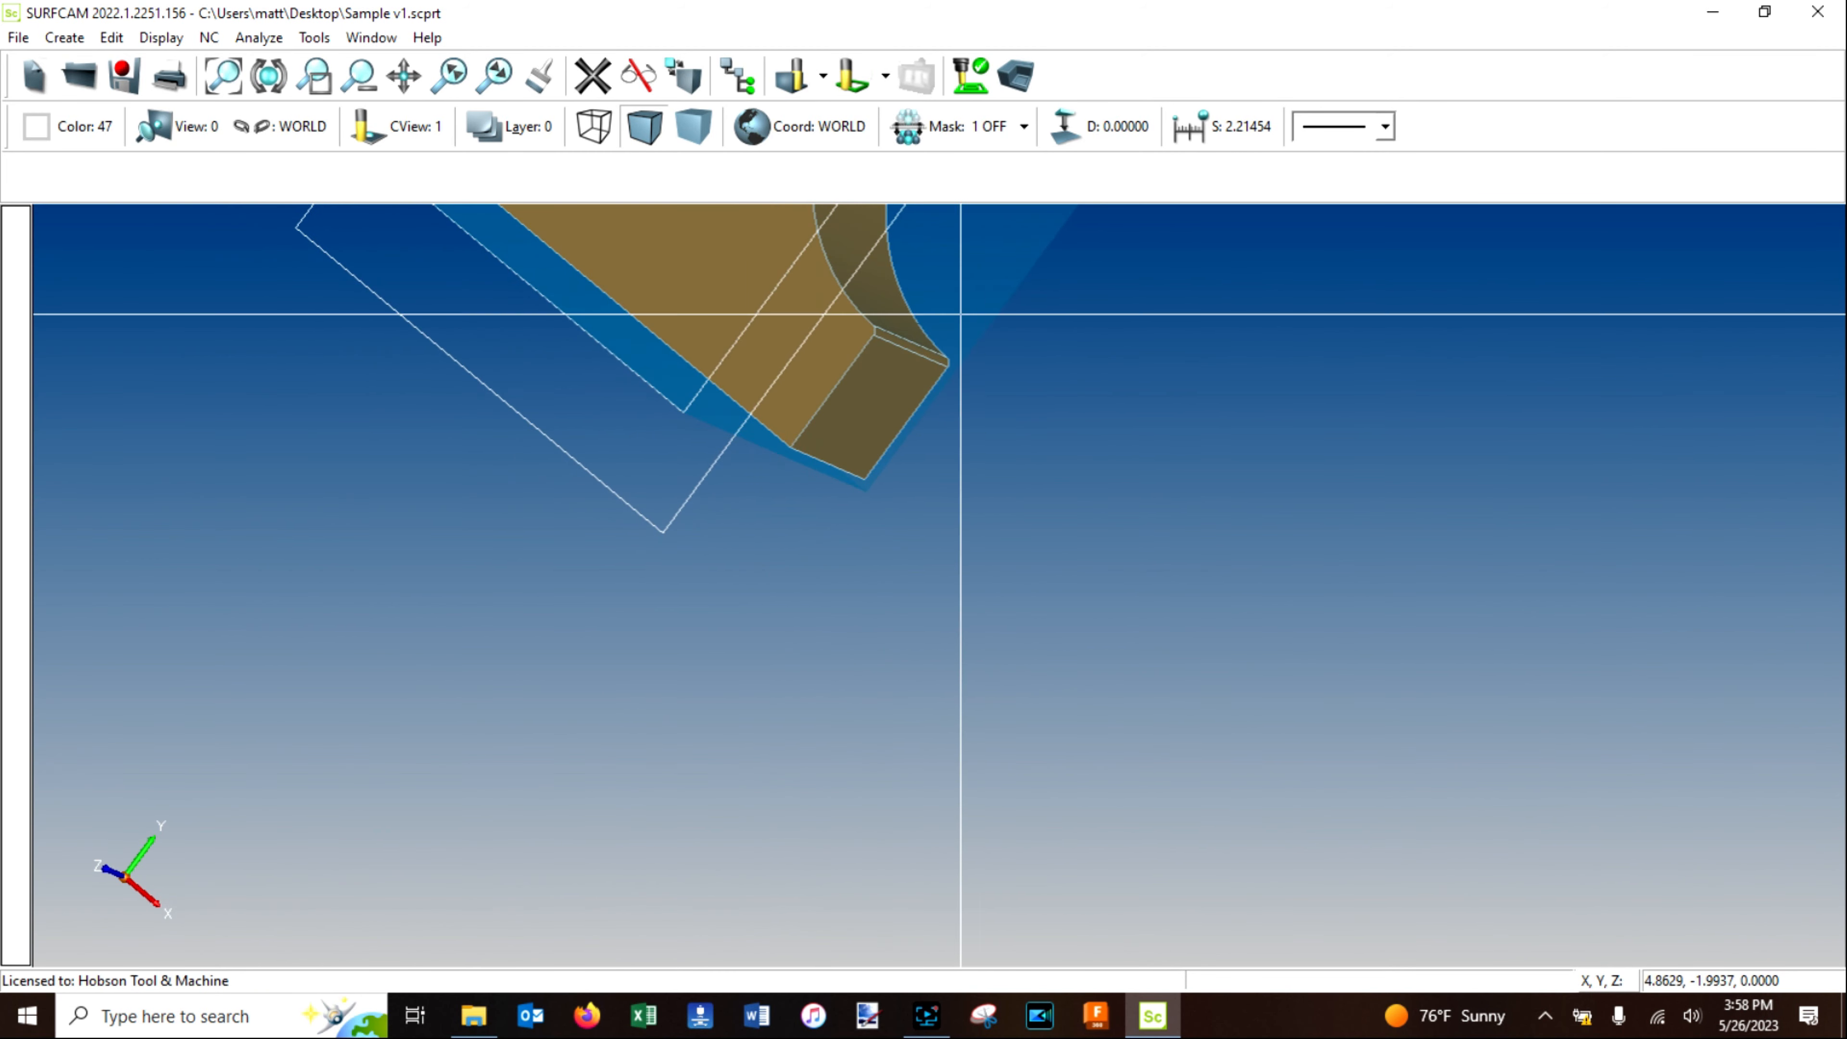
pyautogui.scroll(10, 889, 429)
pyautogui.scroll(-2, 889, 441)
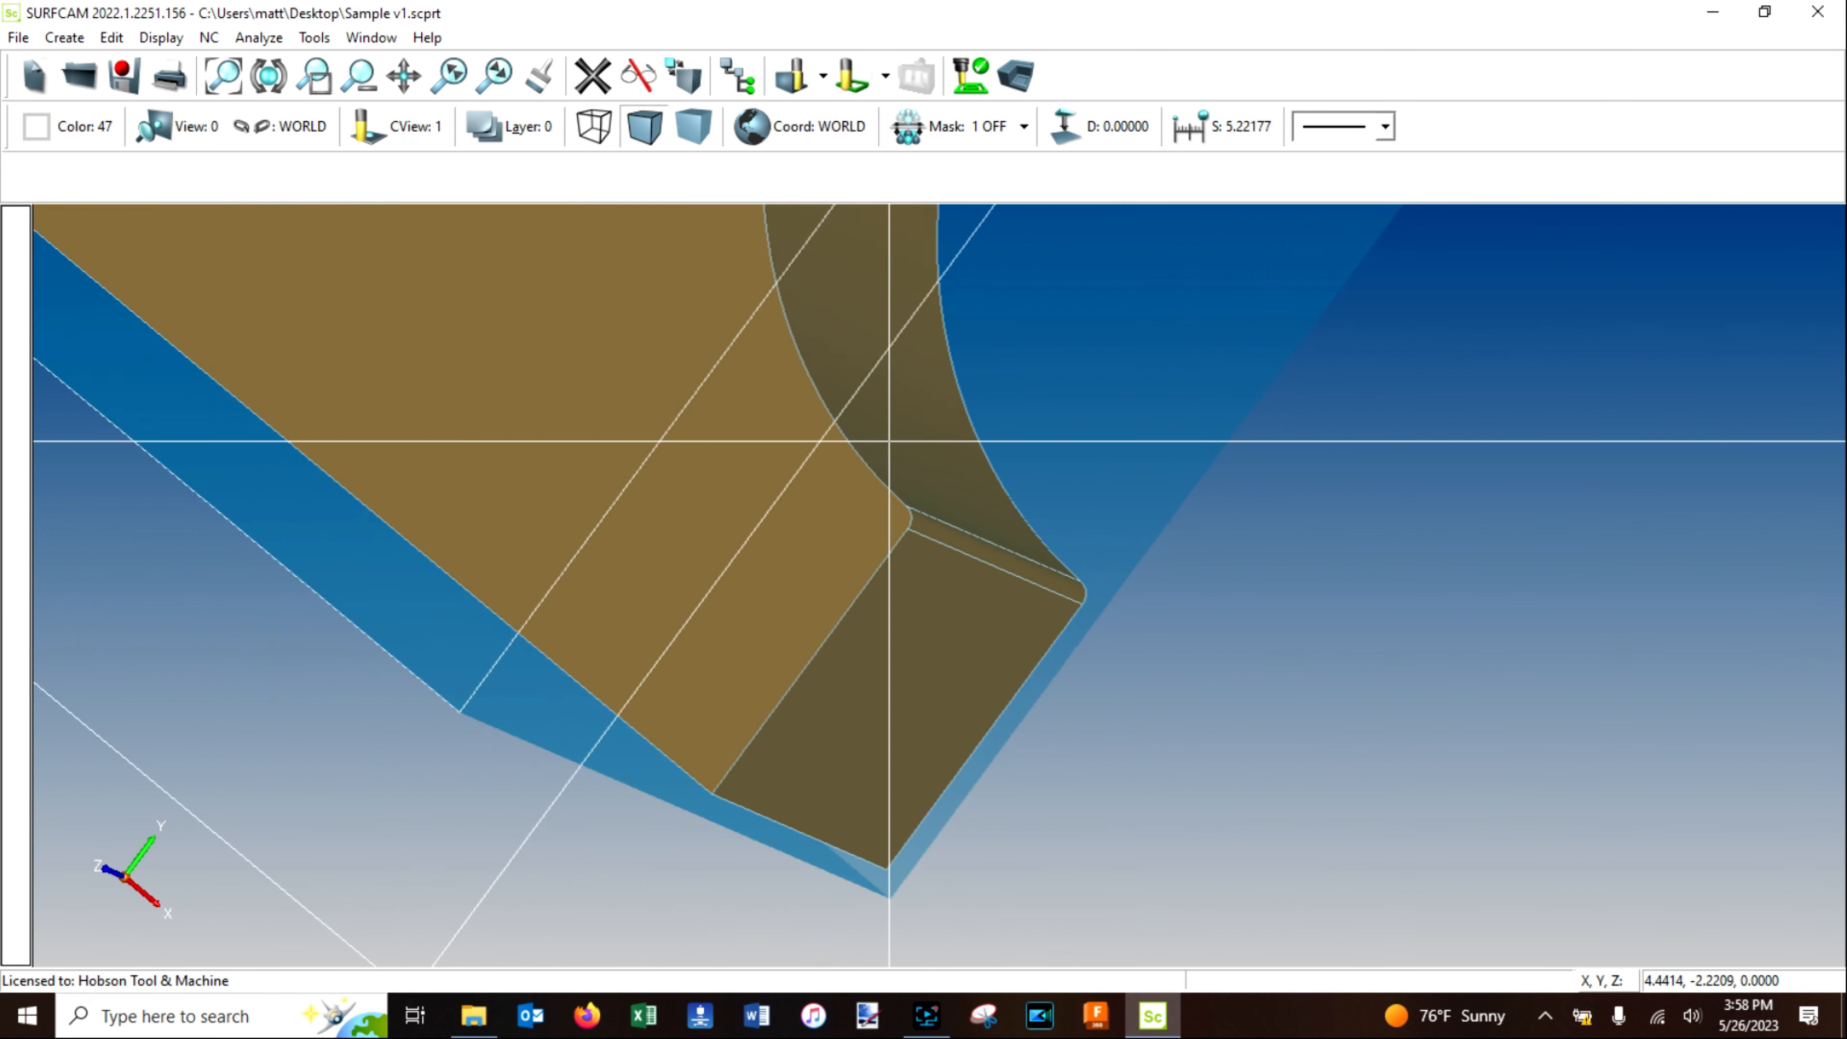
pyautogui.scroll(-10, 889, 441)
pyautogui.moveTo(941, 537); pyautogui.dragTo(999, 537, button='middle')
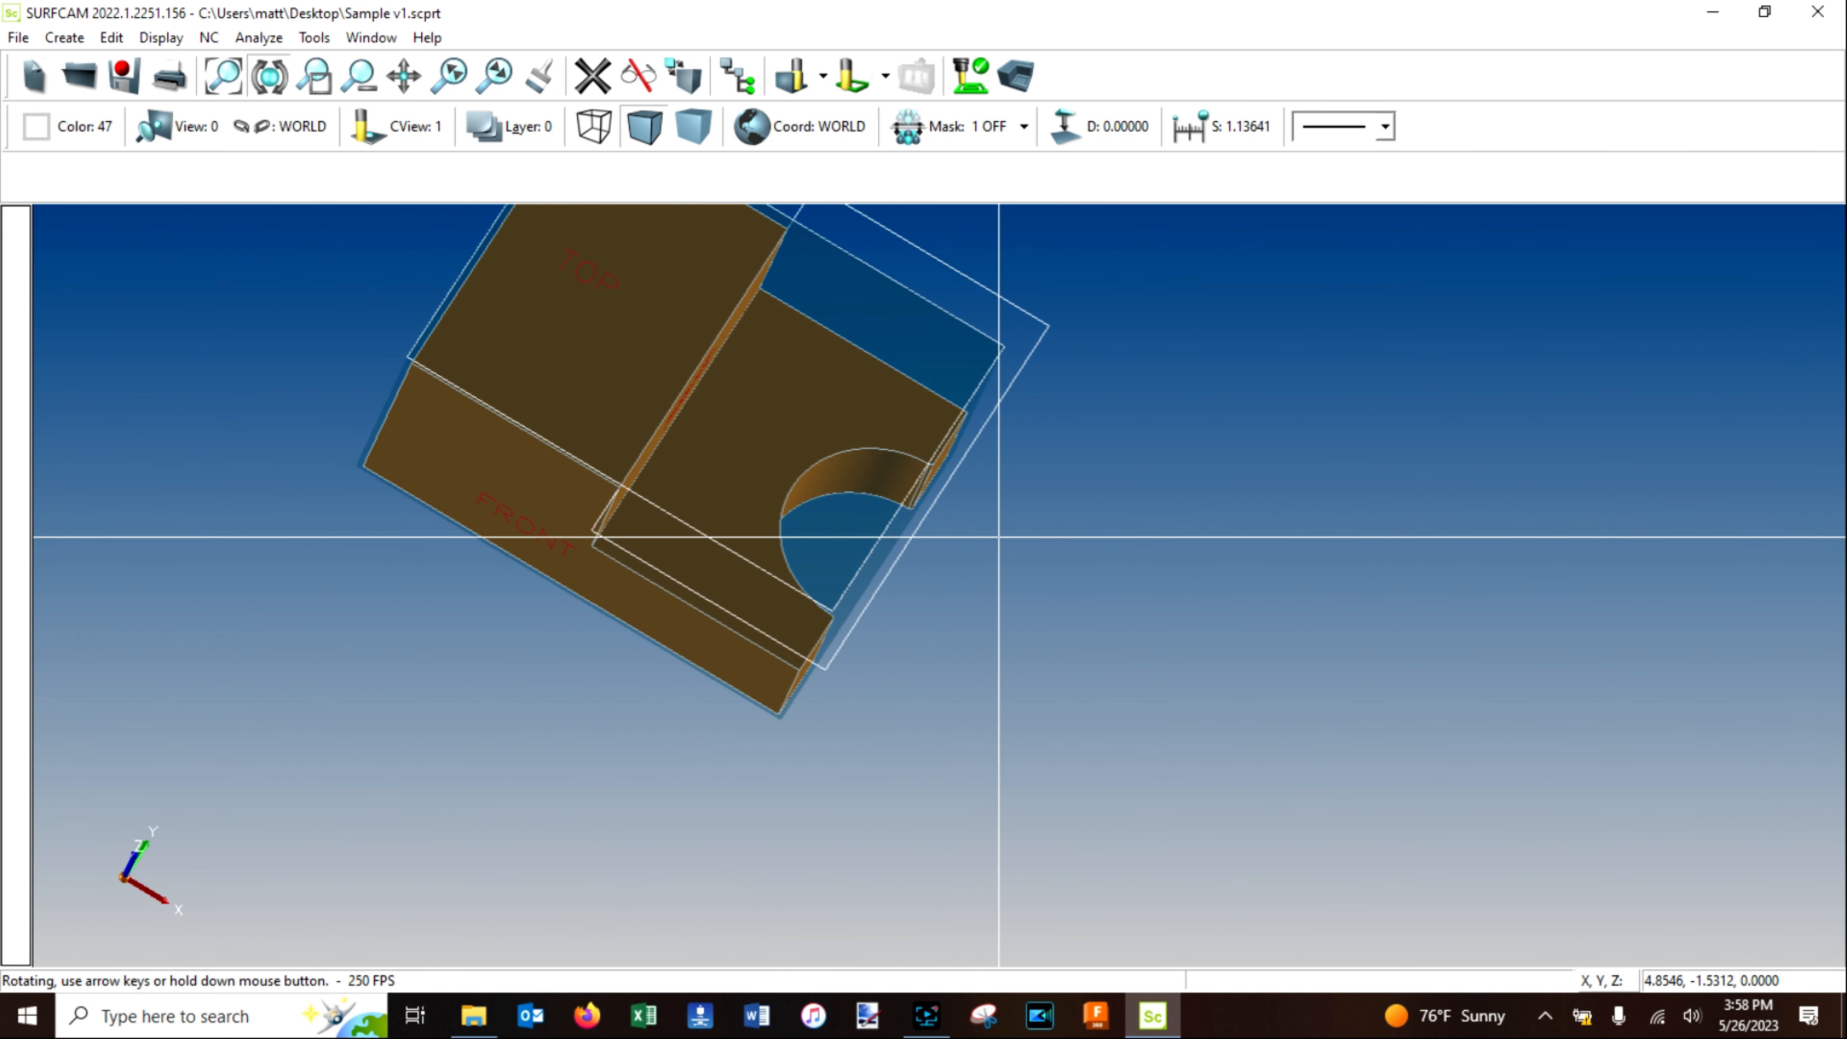
pyautogui.scroll(-4, 1003, 699)
pyautogui.scroll(4, 873, 394)
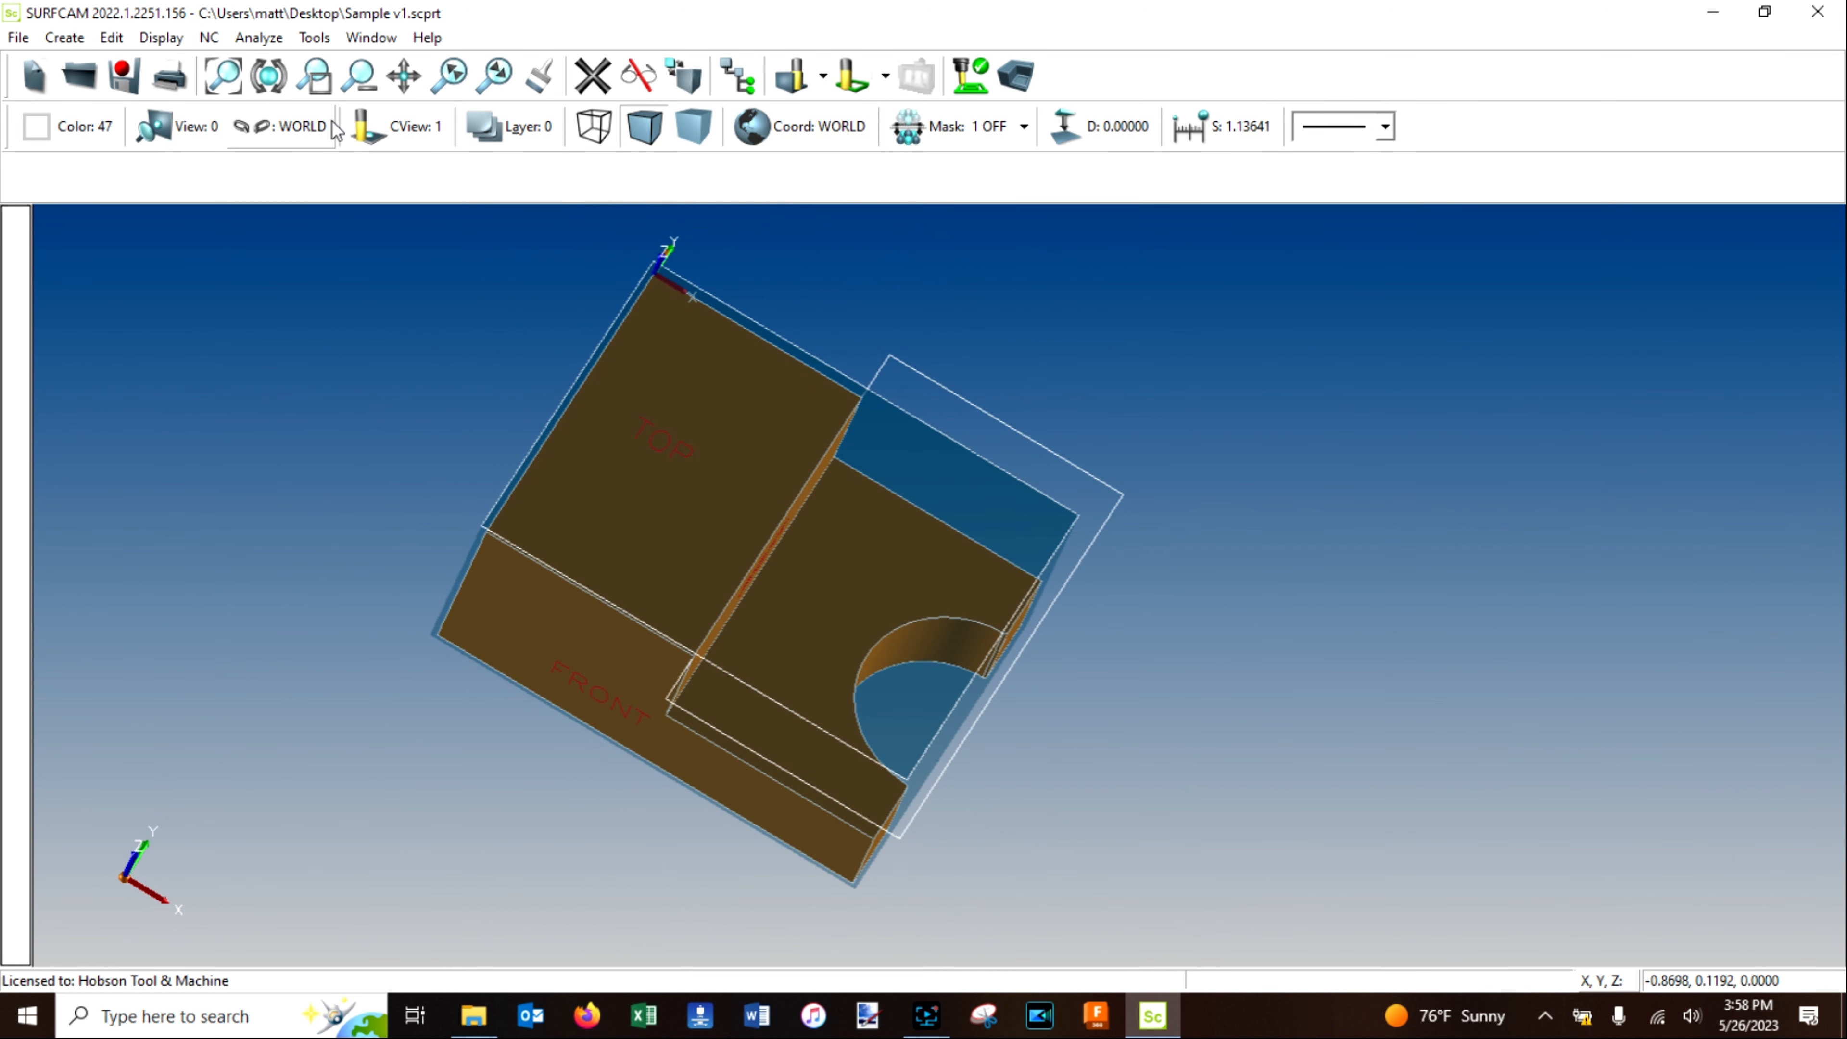
# Analyze the cutout's upper arc edge as an element to read its size, and close the report.
pyautogui.click(249, 42)
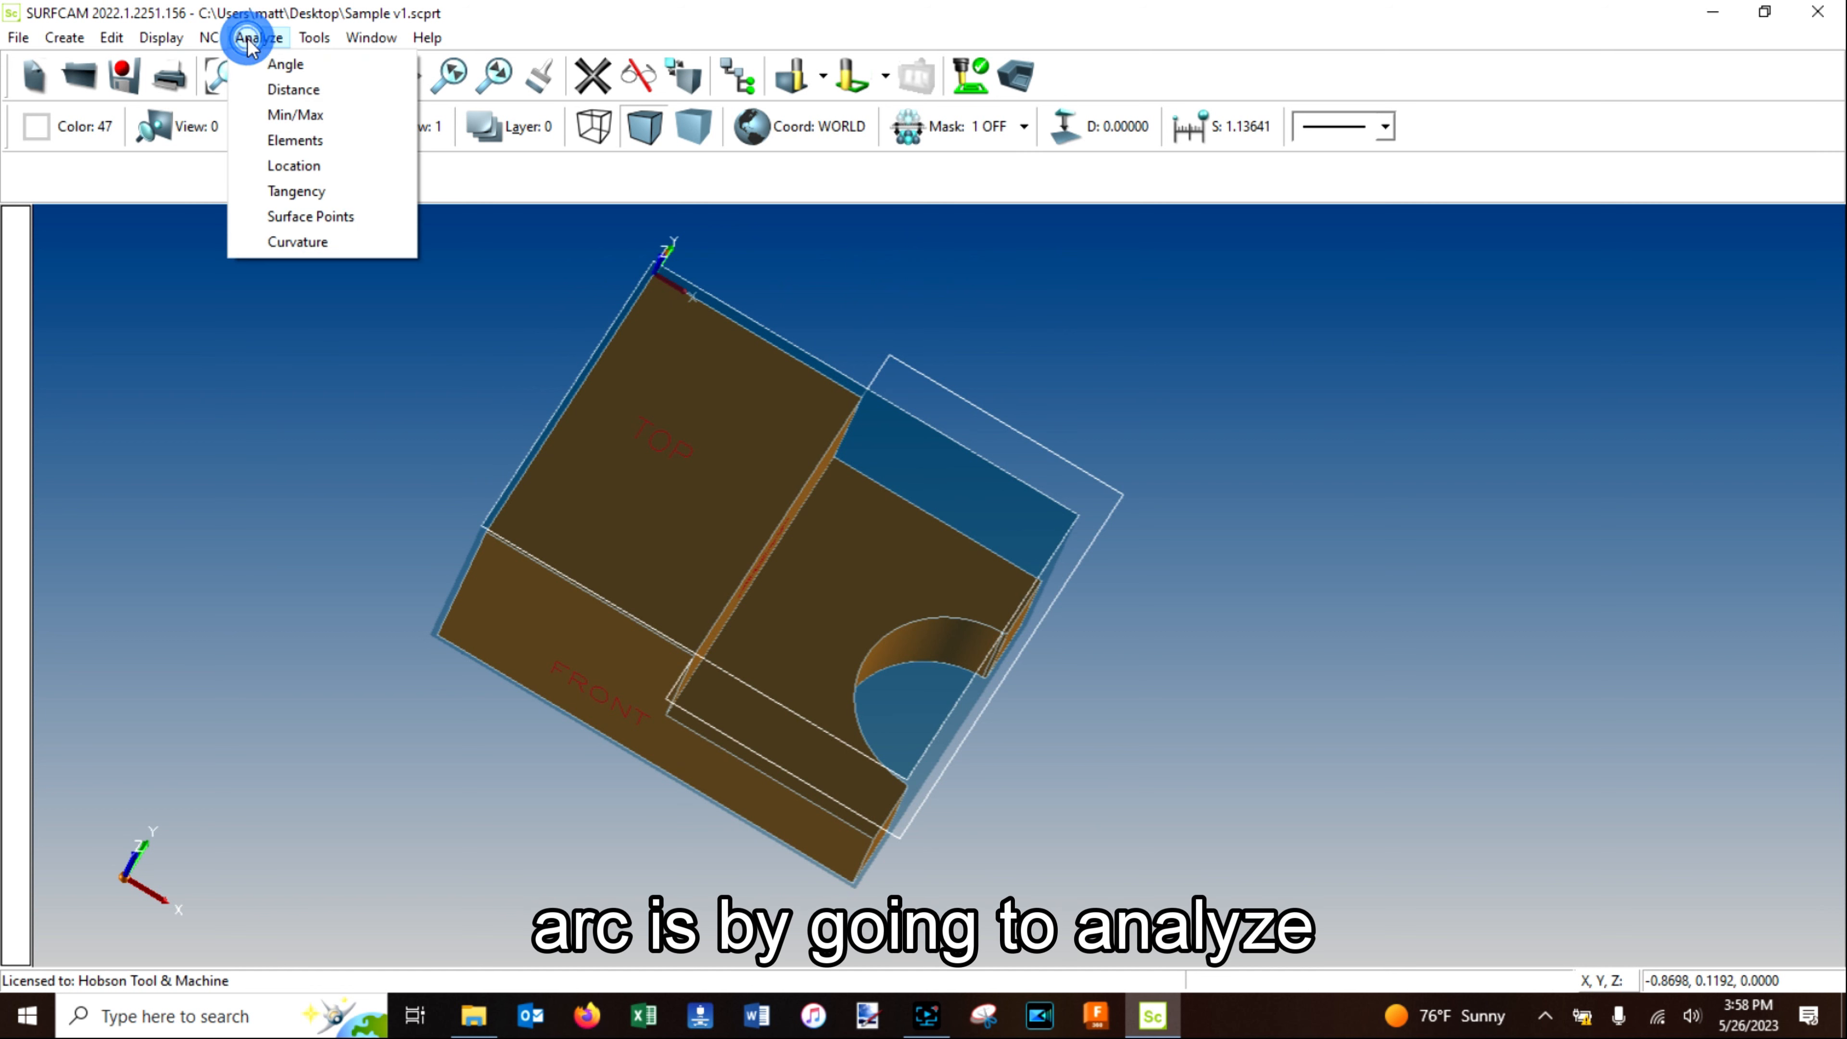
pyautogui.click(327, 143)
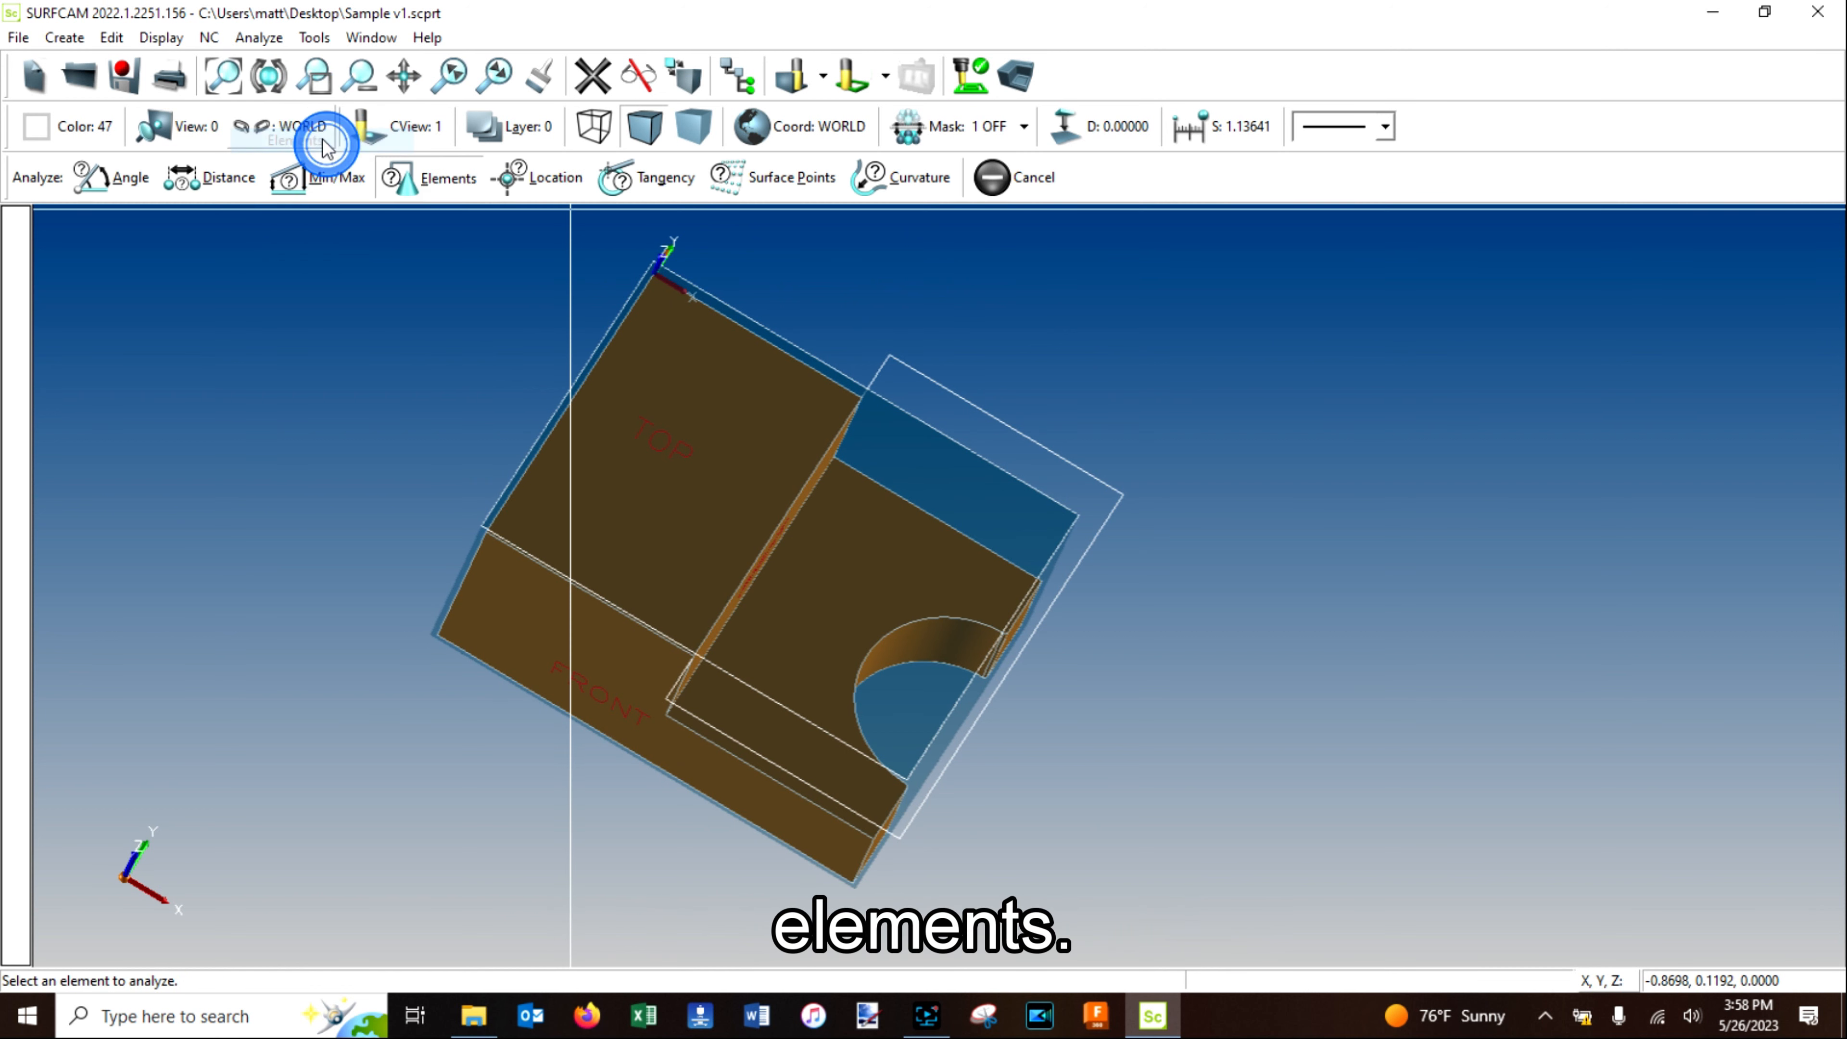
pyautogui.click(915, 621)
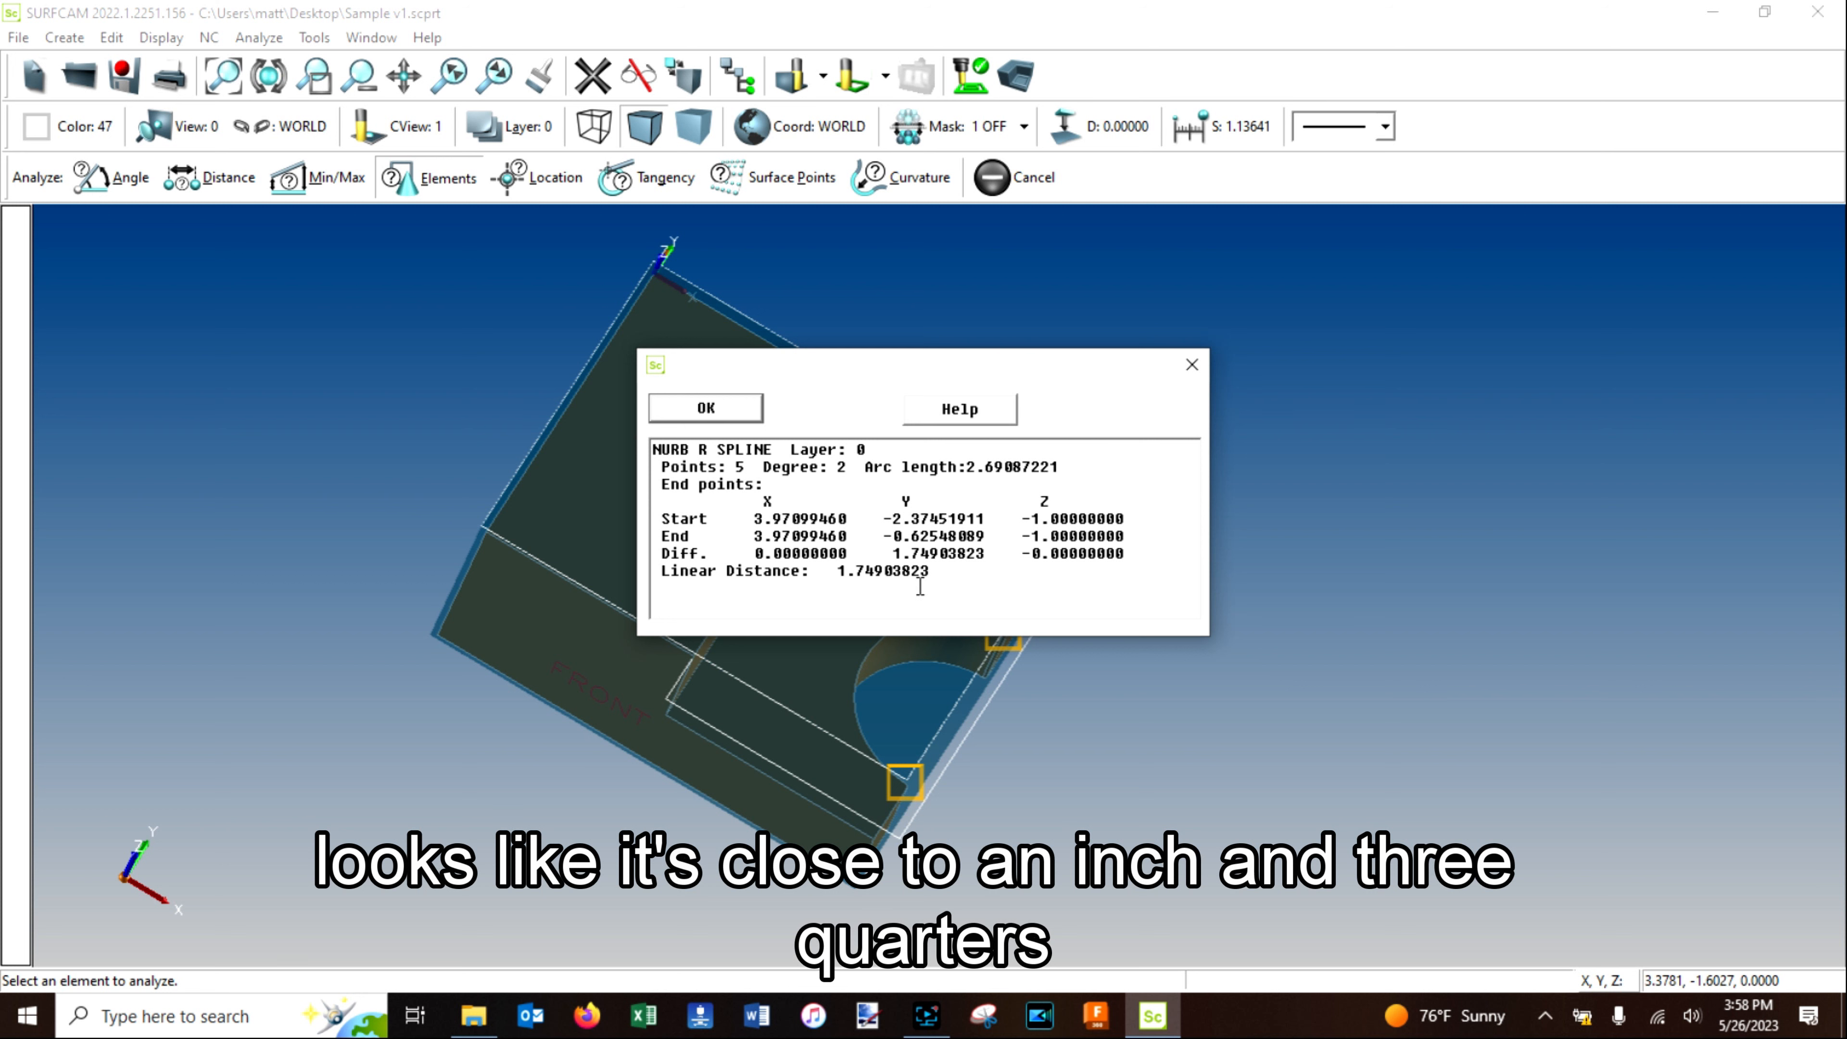
pyautogui.click(708, 410)
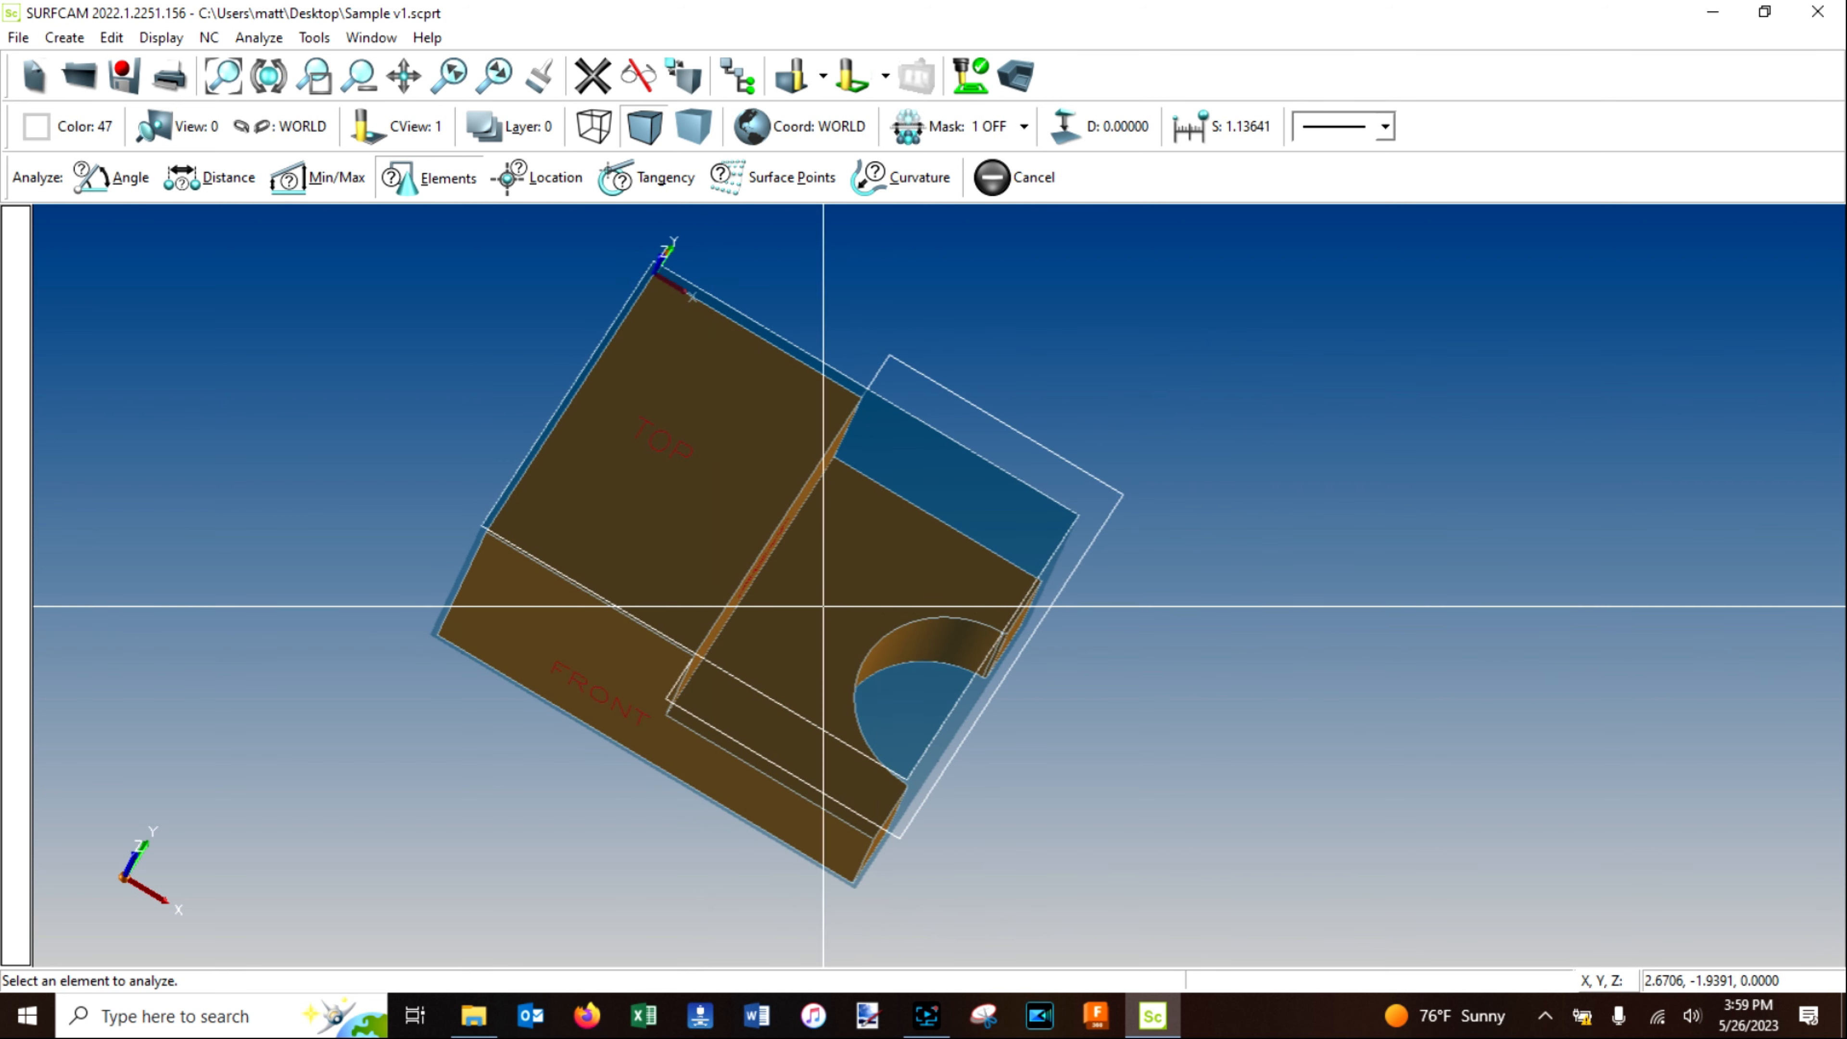
# Start a 2 Axis Contour operation and select the rear fillet's upper edge as the chain's beginning element.
pyautogui.moveTo(897, 652); pyautogui.dragTo(879, 640, button='middle')
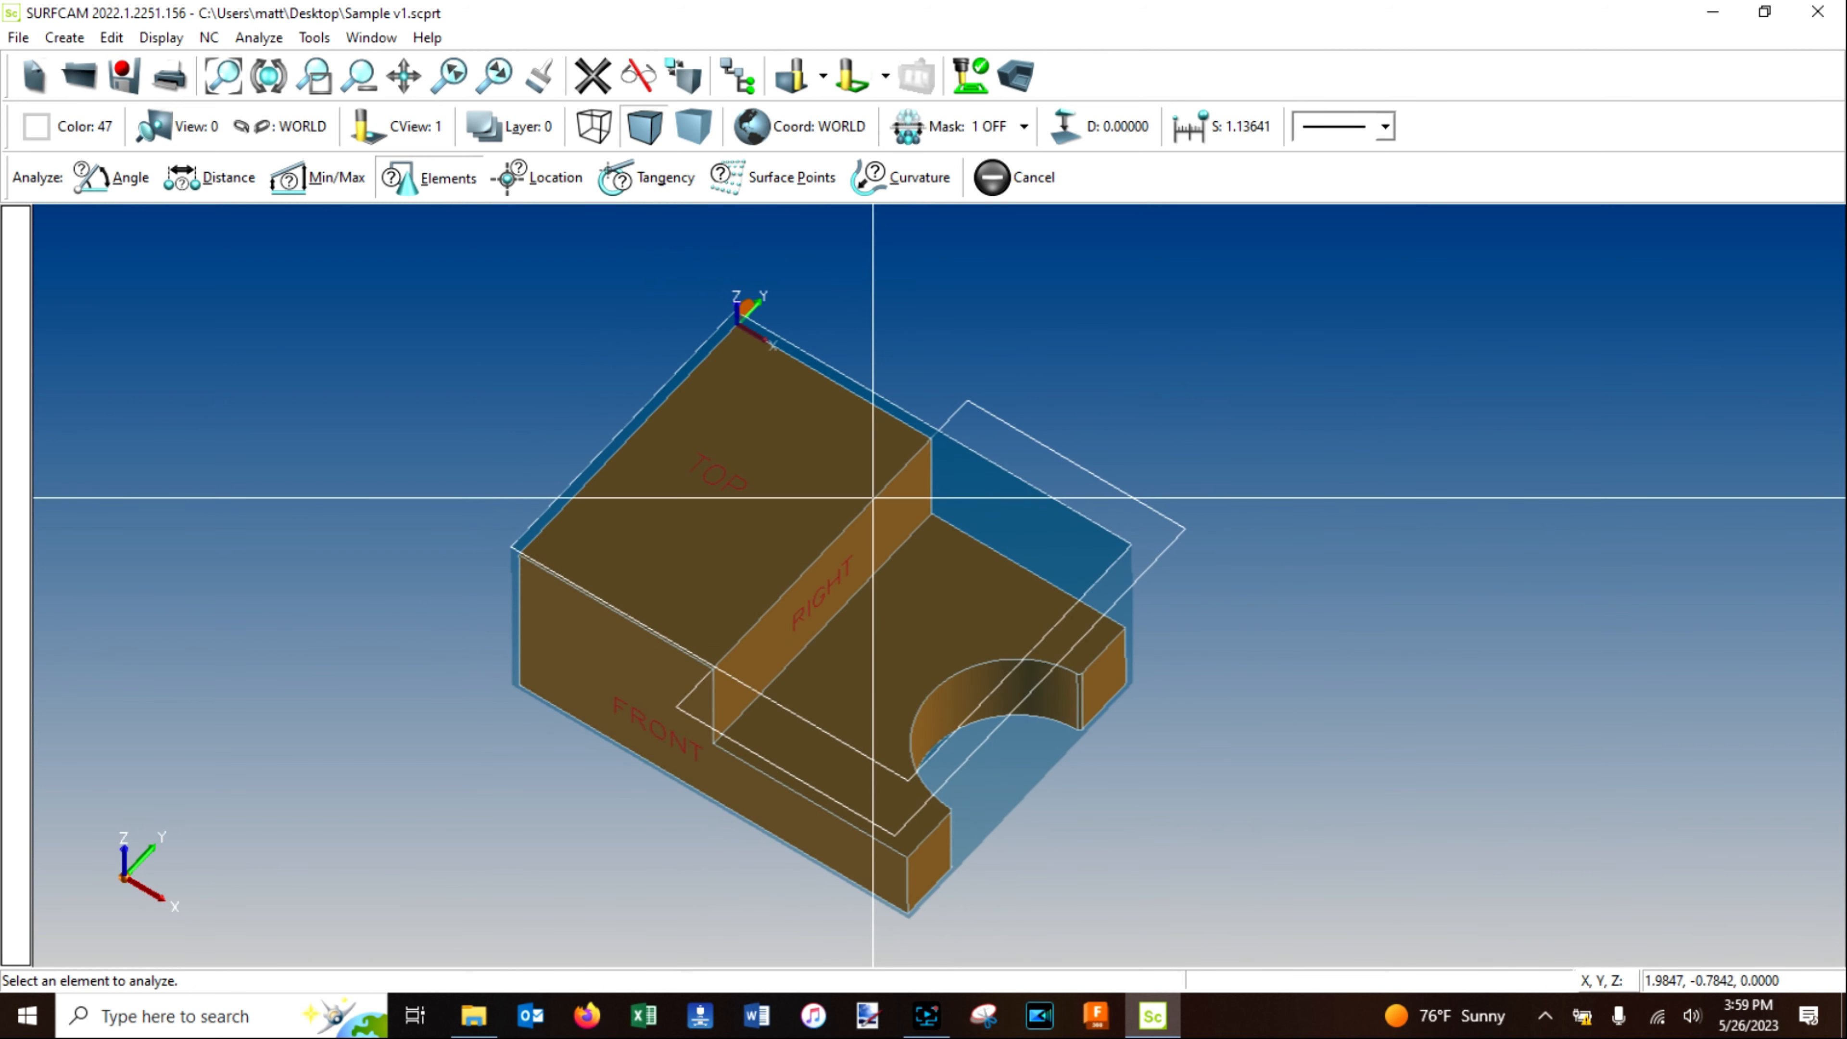
pyautogui.click(224, 40)
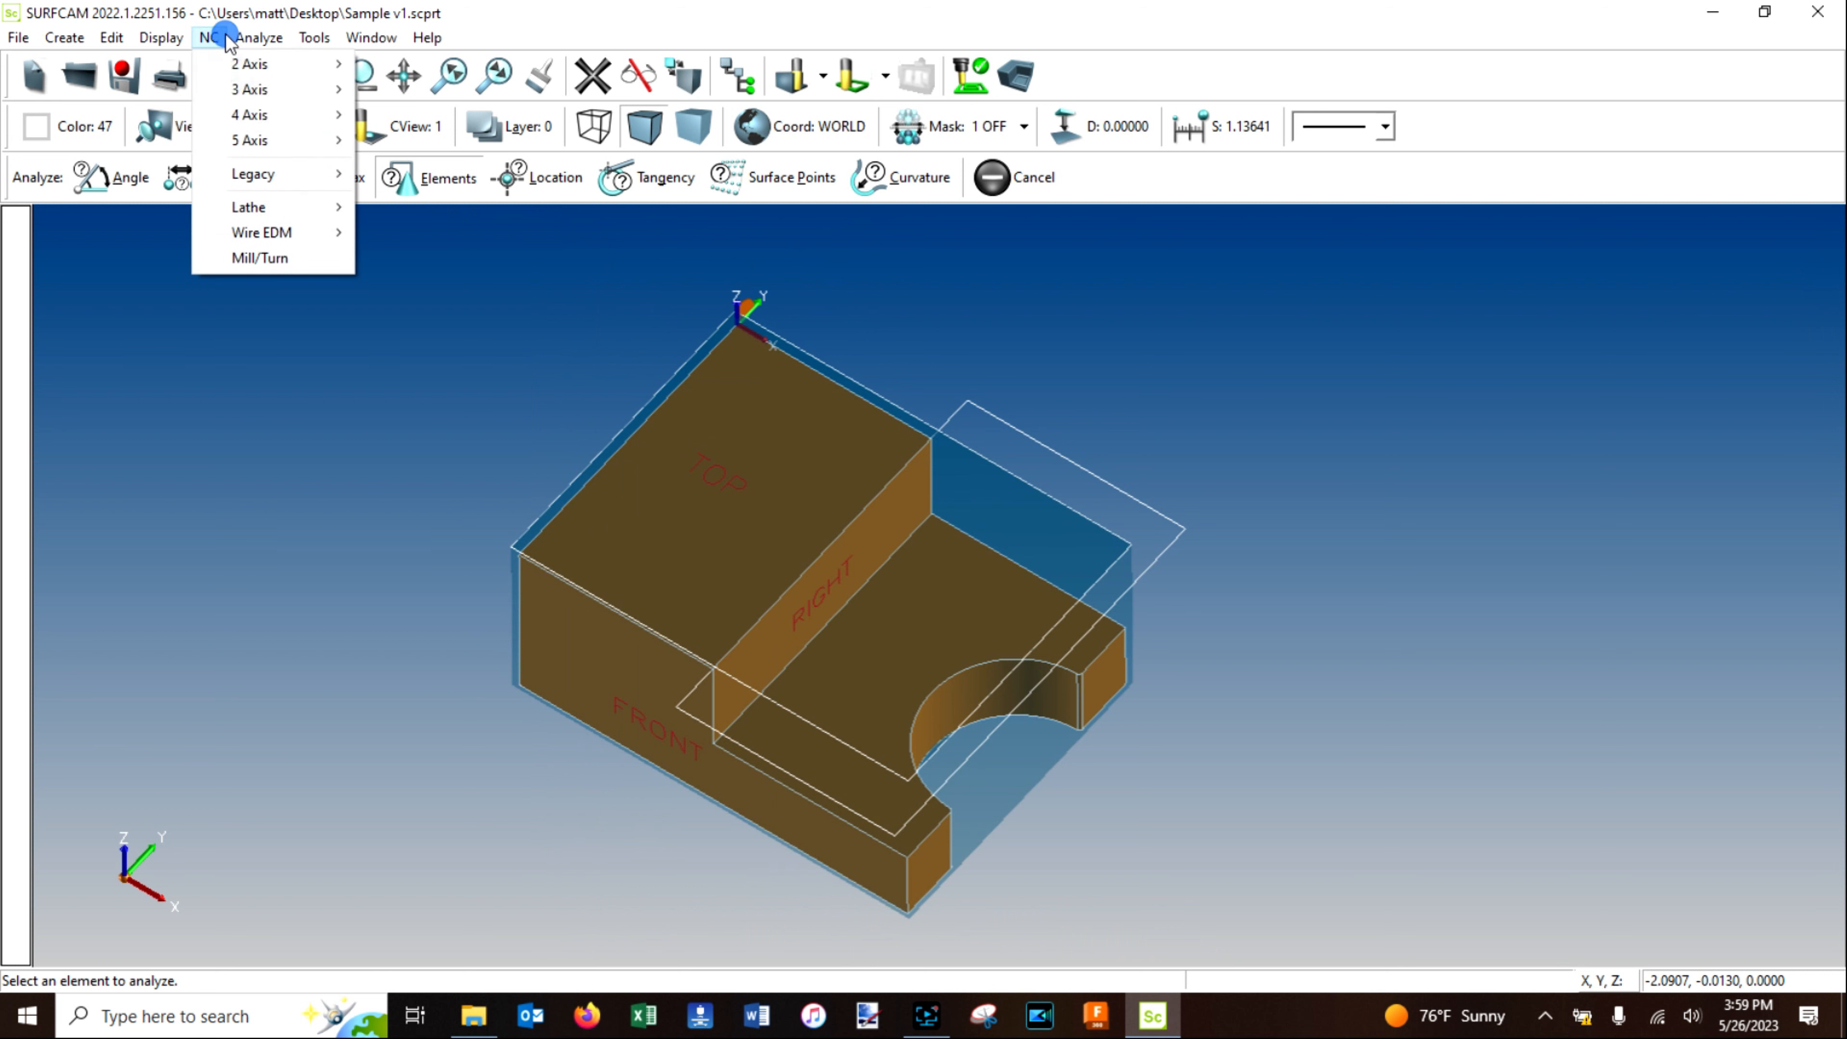
pyautogui.moveTo(240, 64)
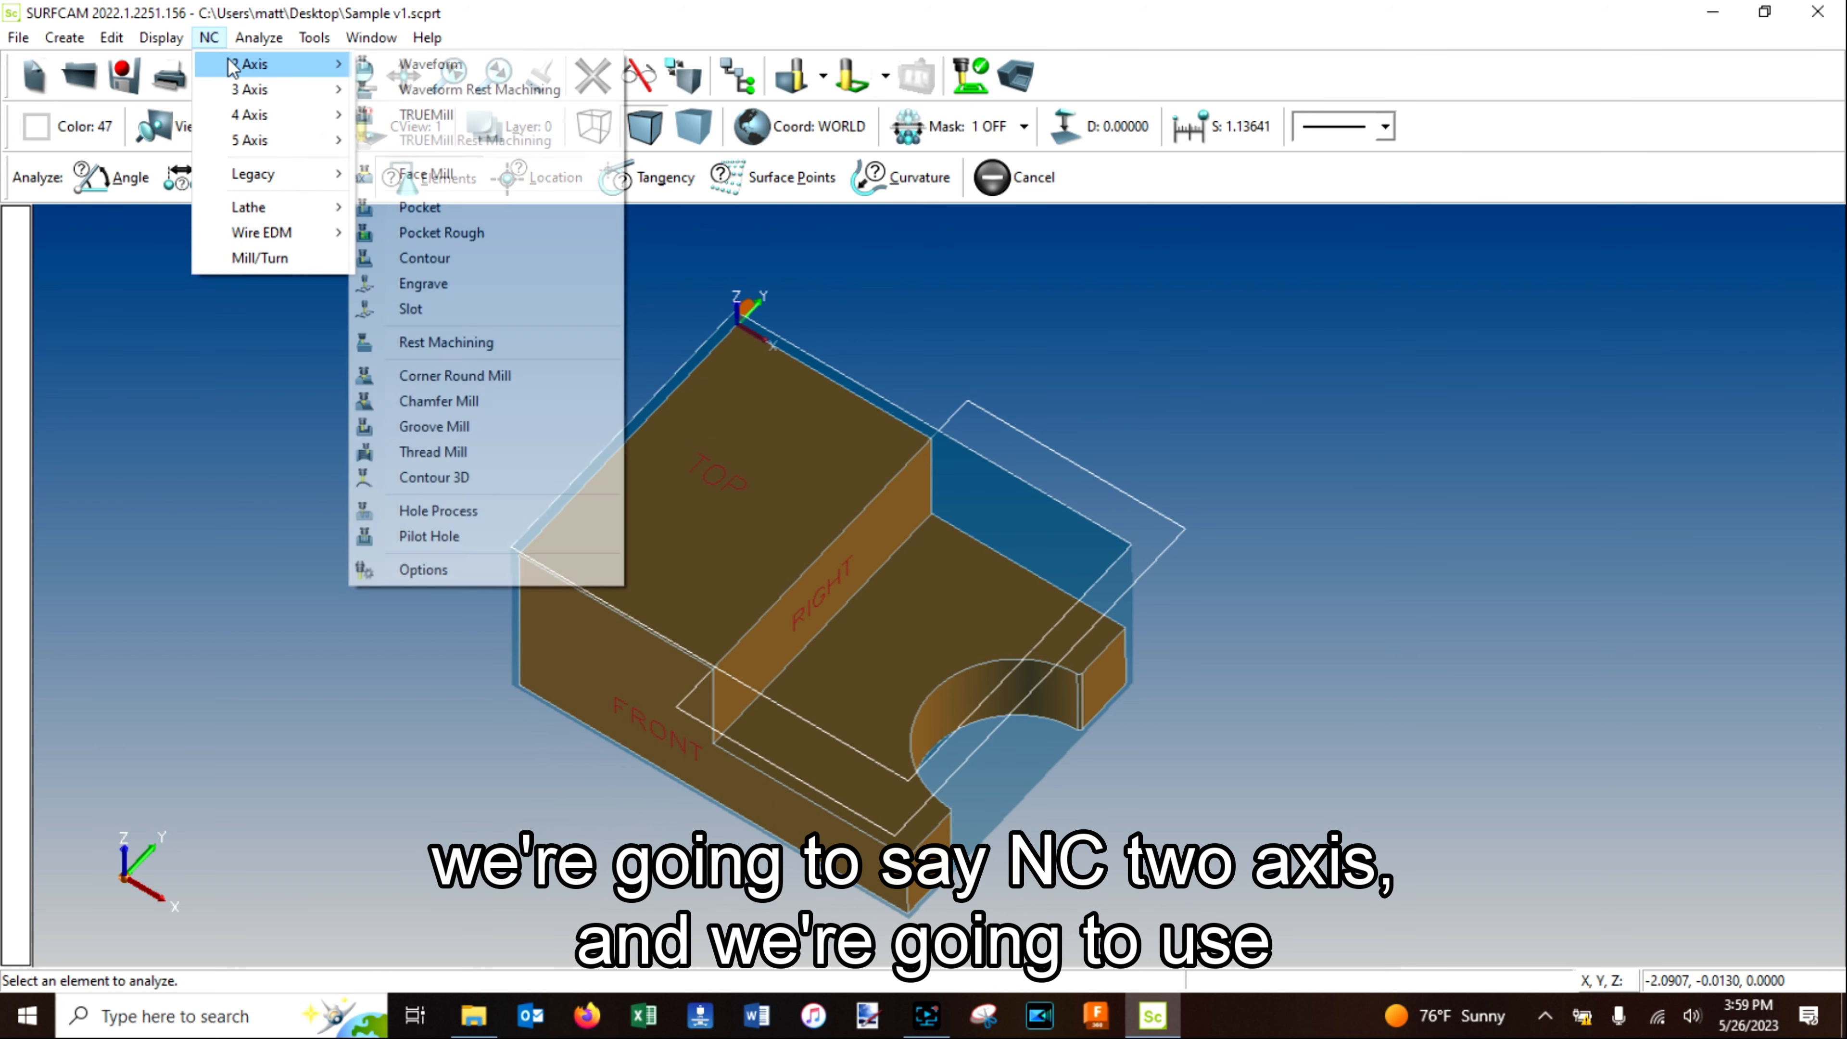
pyautogui.click(500, 259)
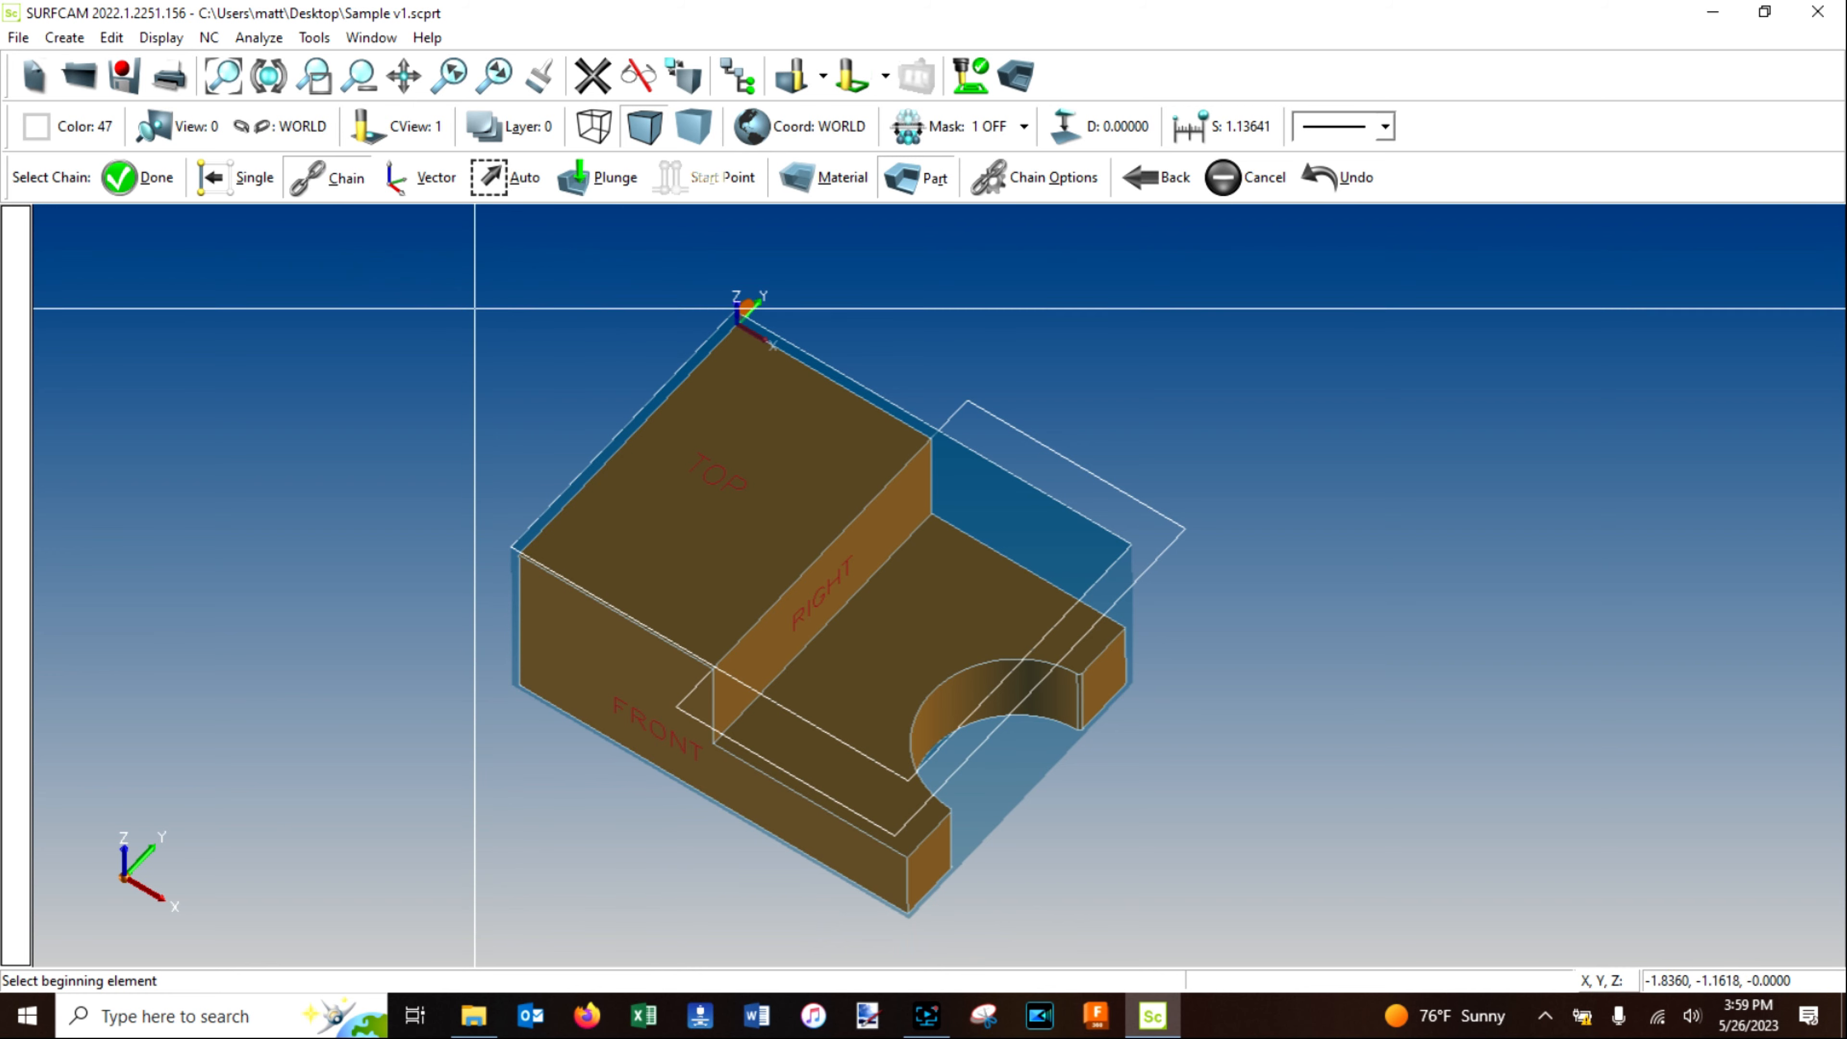
pyautogui.scroll(5, 997, 580)
pyautogui.scroll(10, 997, 580)
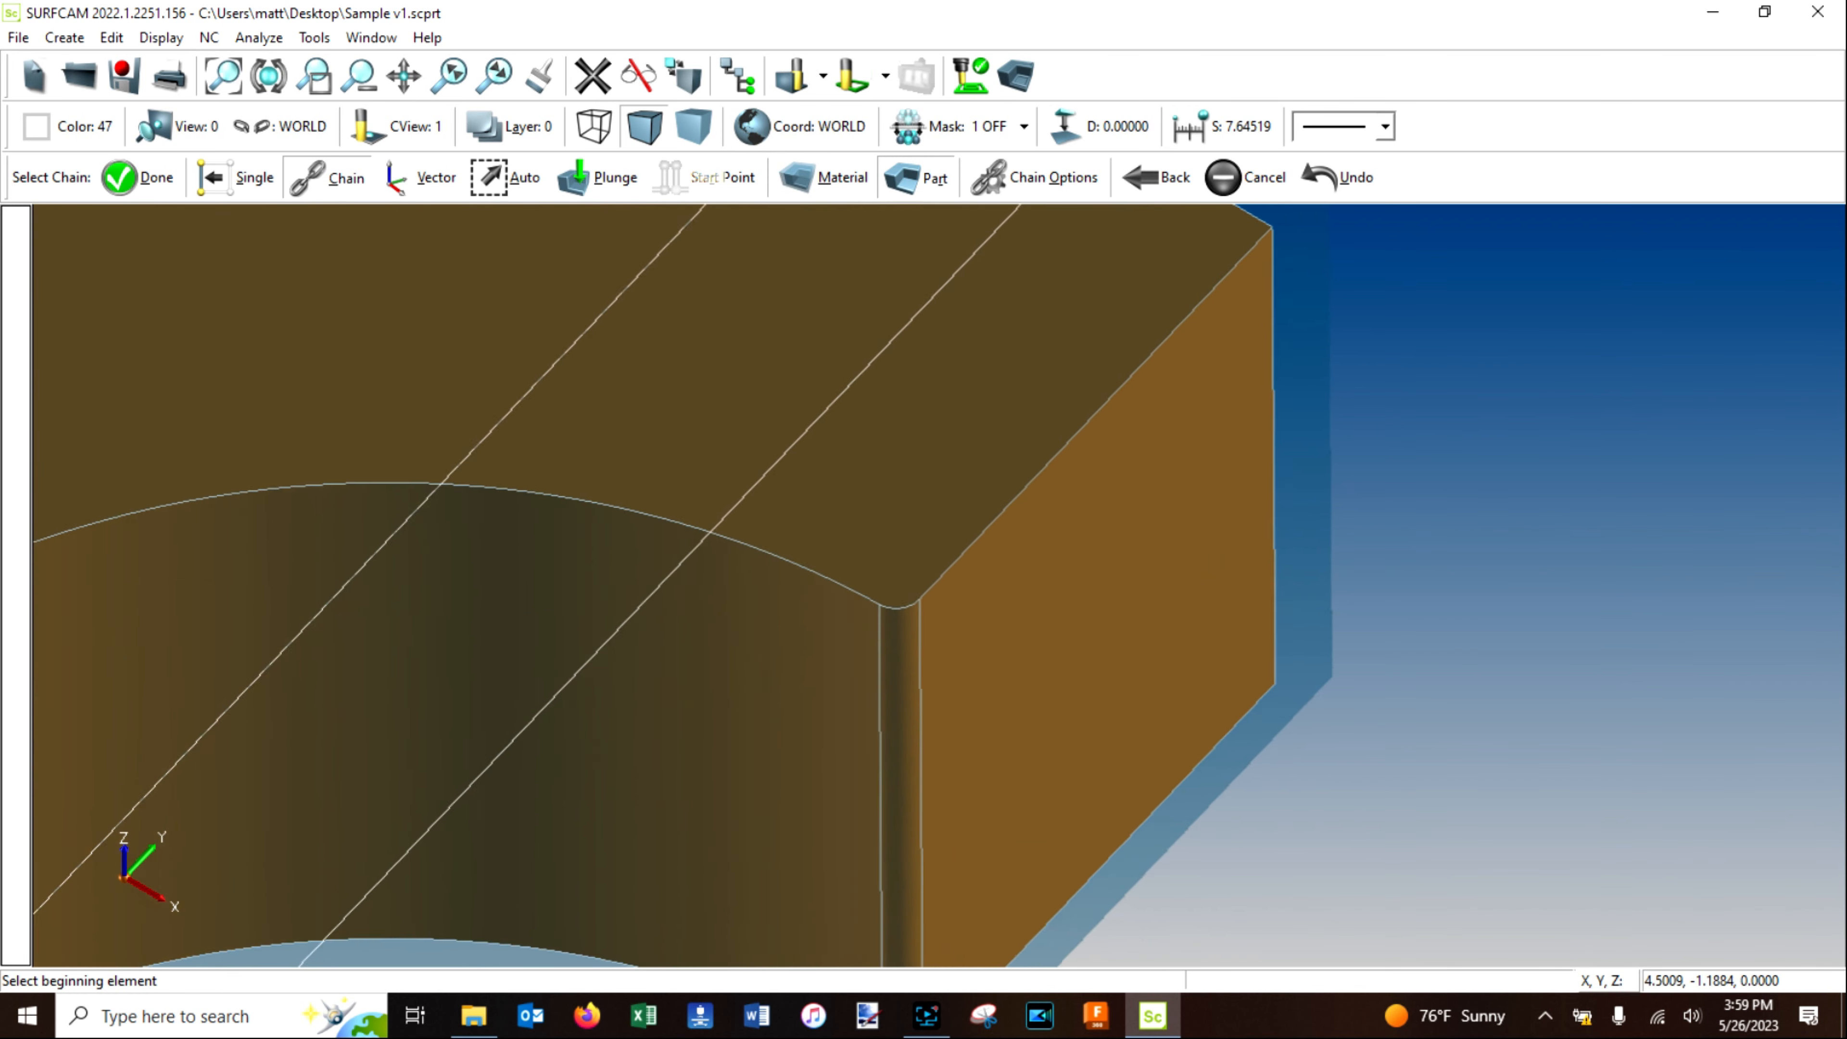
pyautogui.click(800, 540)
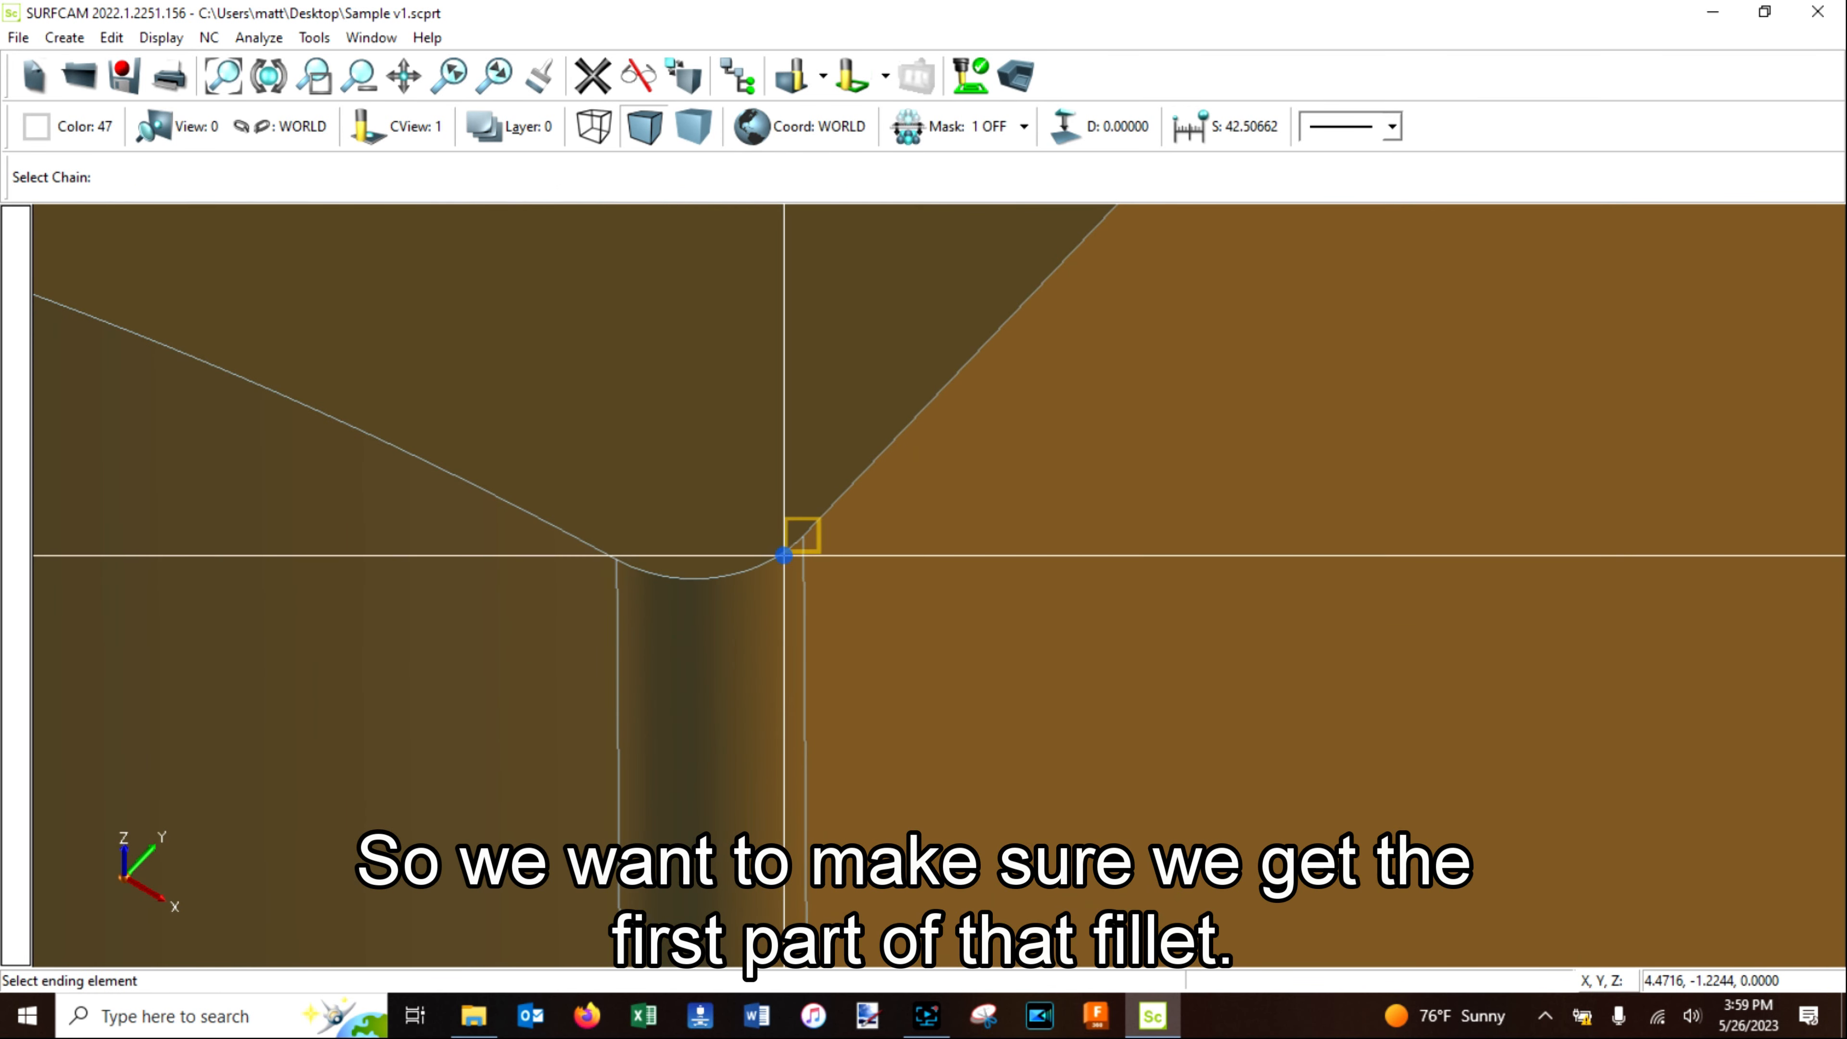
# Select the upper edge of the fillet at the cutout's front end as the chain's ending element.
pyautogui.scroll(-6, 806, 731)
pyautogui.scroll(-3, 805, 732)
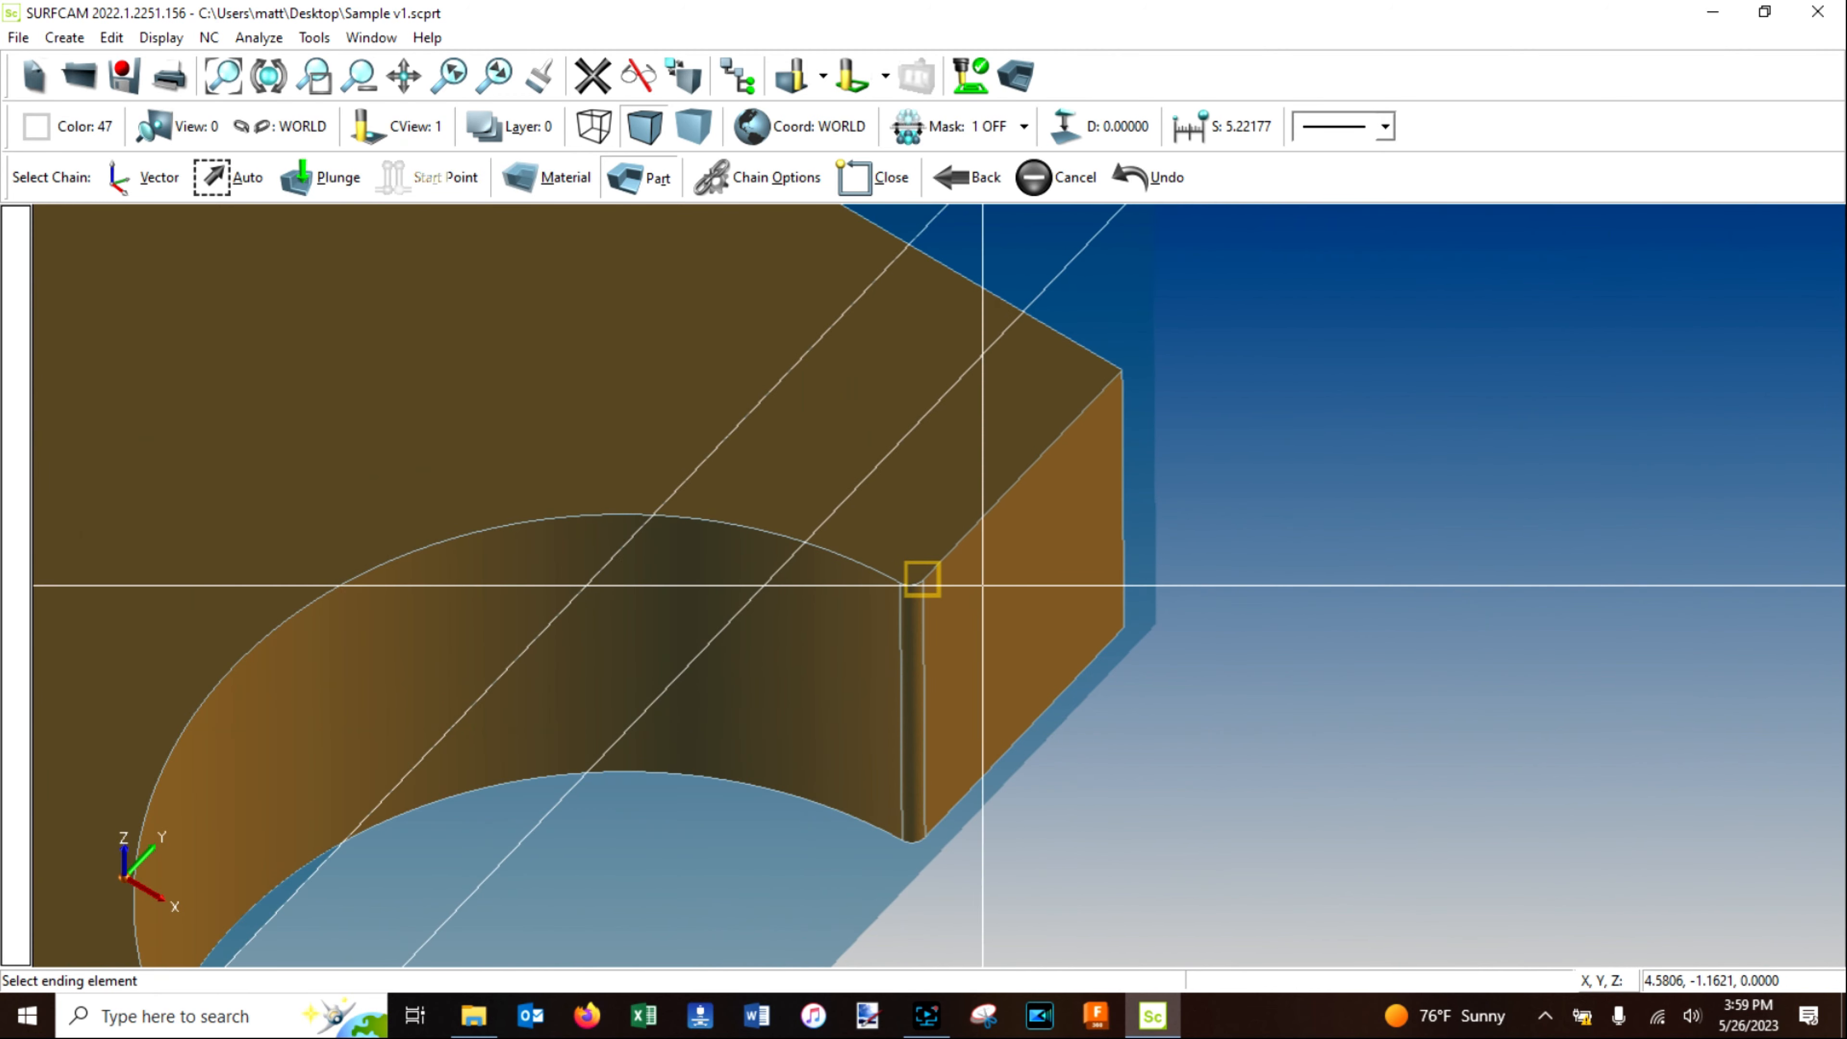
pyautogui.scroll(-3, 755, 720)
pyautogui.scroll(3, 689, 753)
pyautogui.scroll(10, 689, 754)
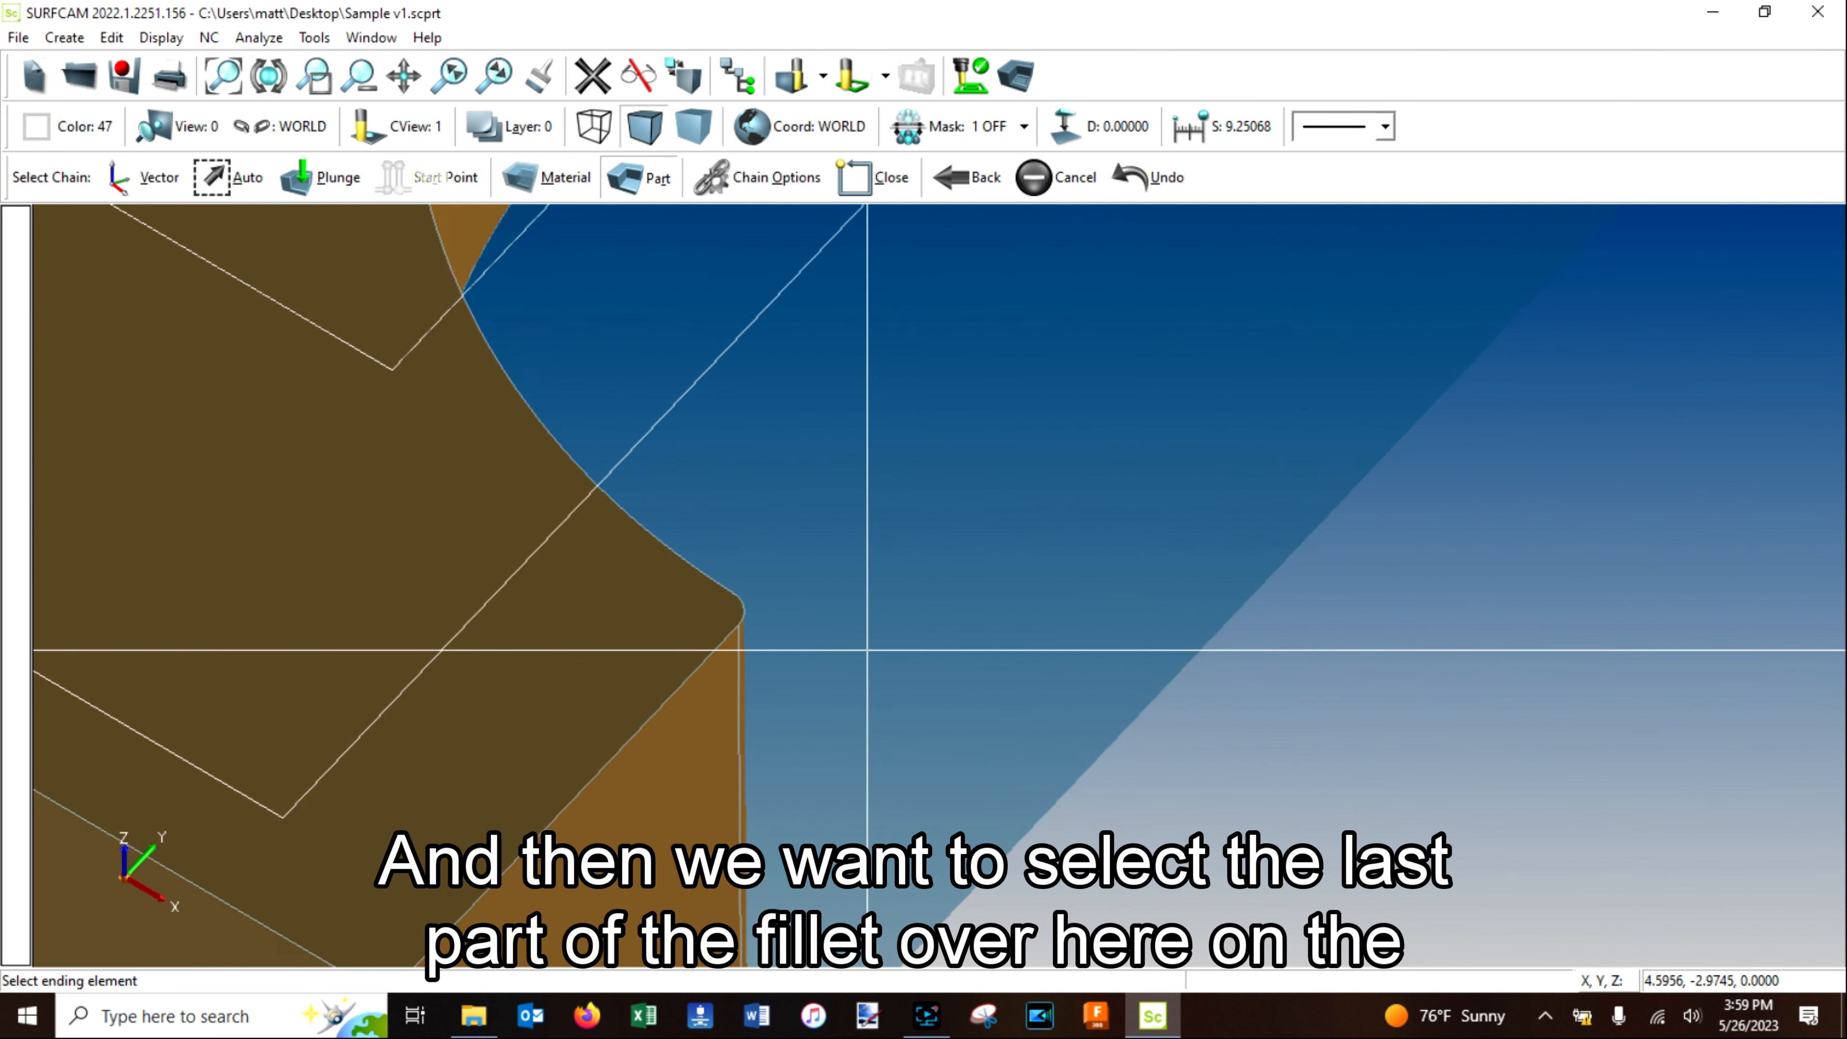
pyautogui.click(762, 608)
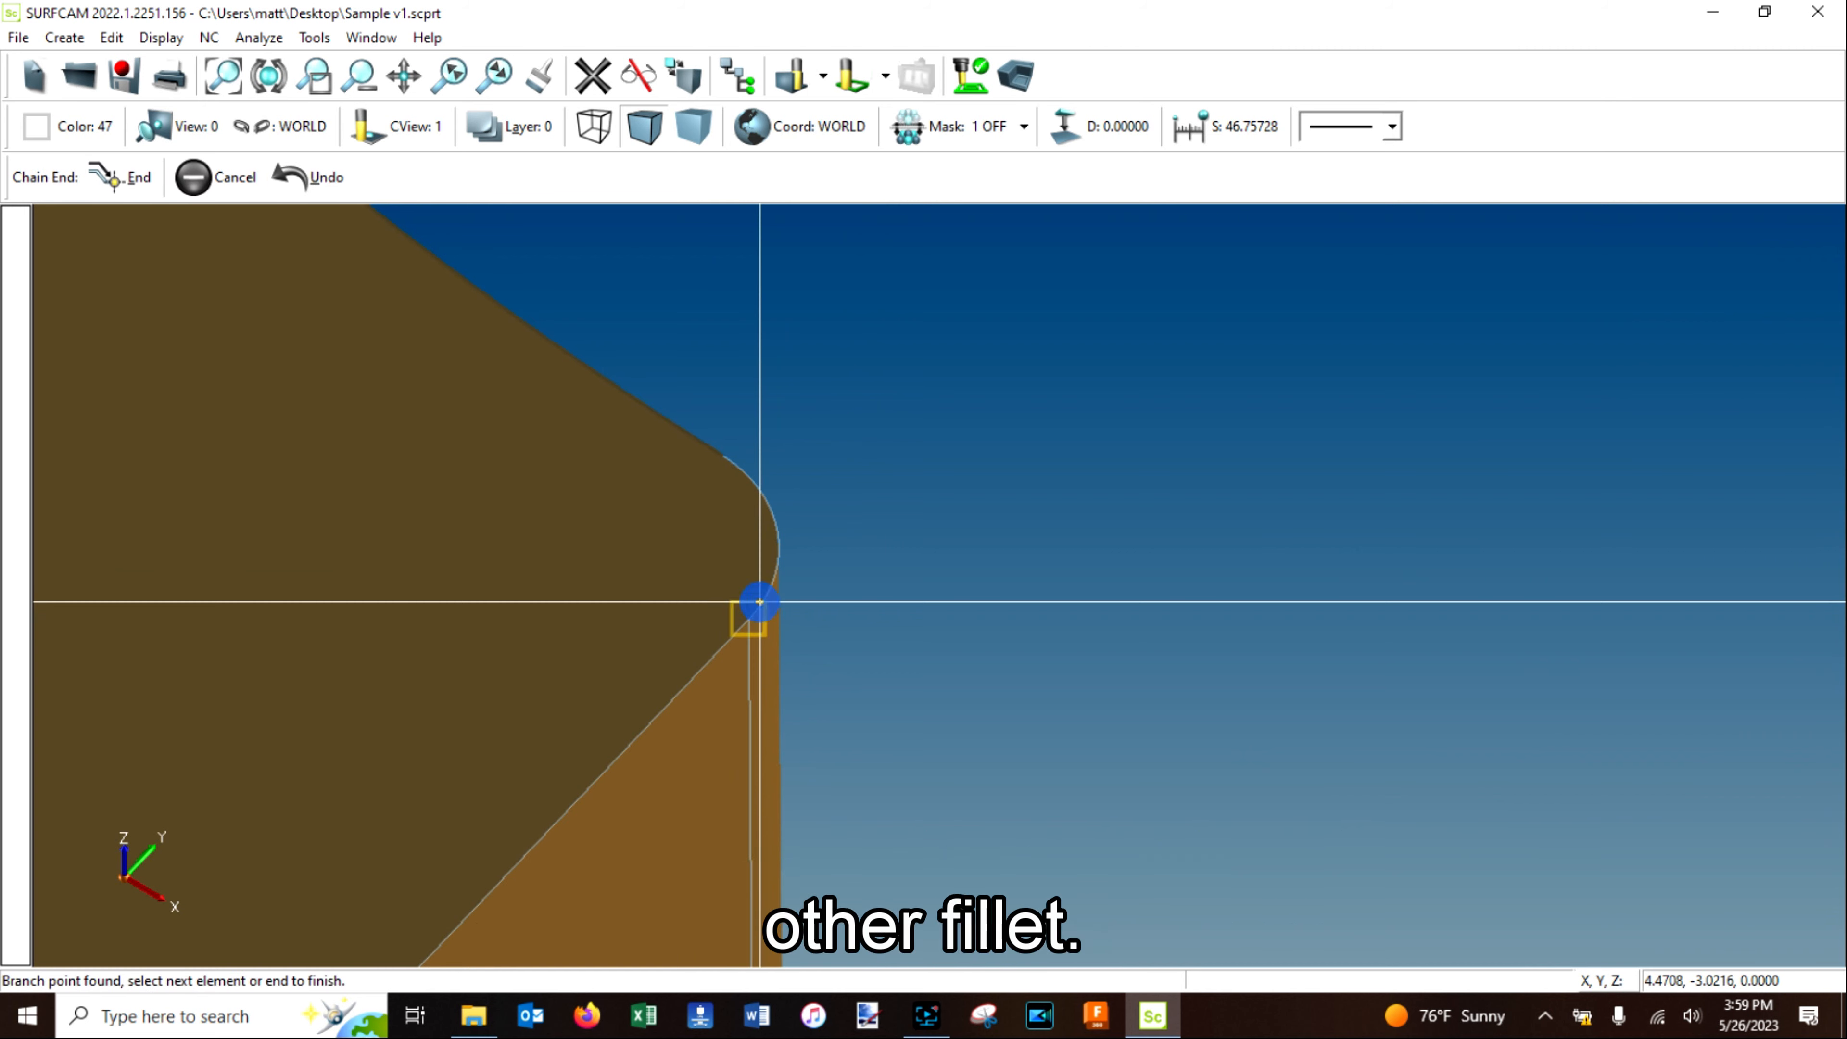
pyautogui.scroll(-5, 940, 486)
pyautogui.scroll(-4, 1163, 442)
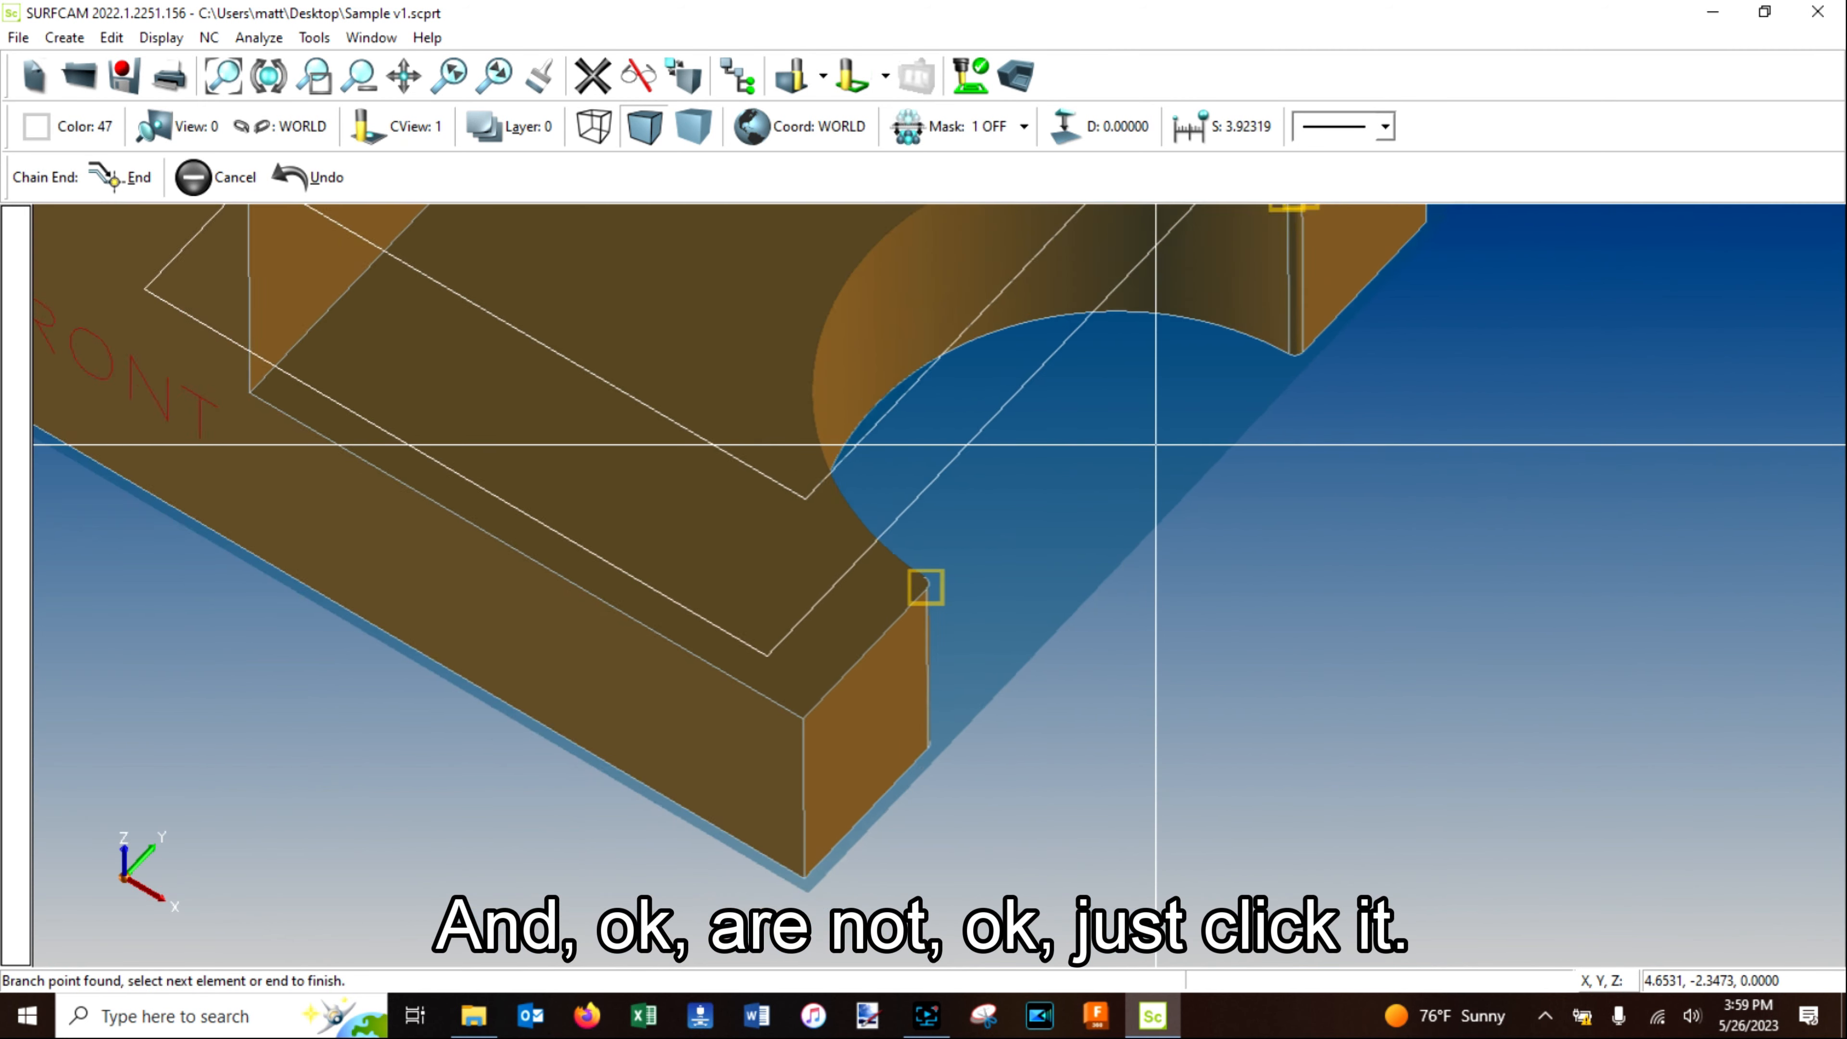
# Resolve the chain's branch points by picking the cutout's upper arc edge and the front fillet's edge, completing the contour chain.
pyautogui.scroll(6, 1018, 463)
pyautogui.scroll(10, 1016, 474)
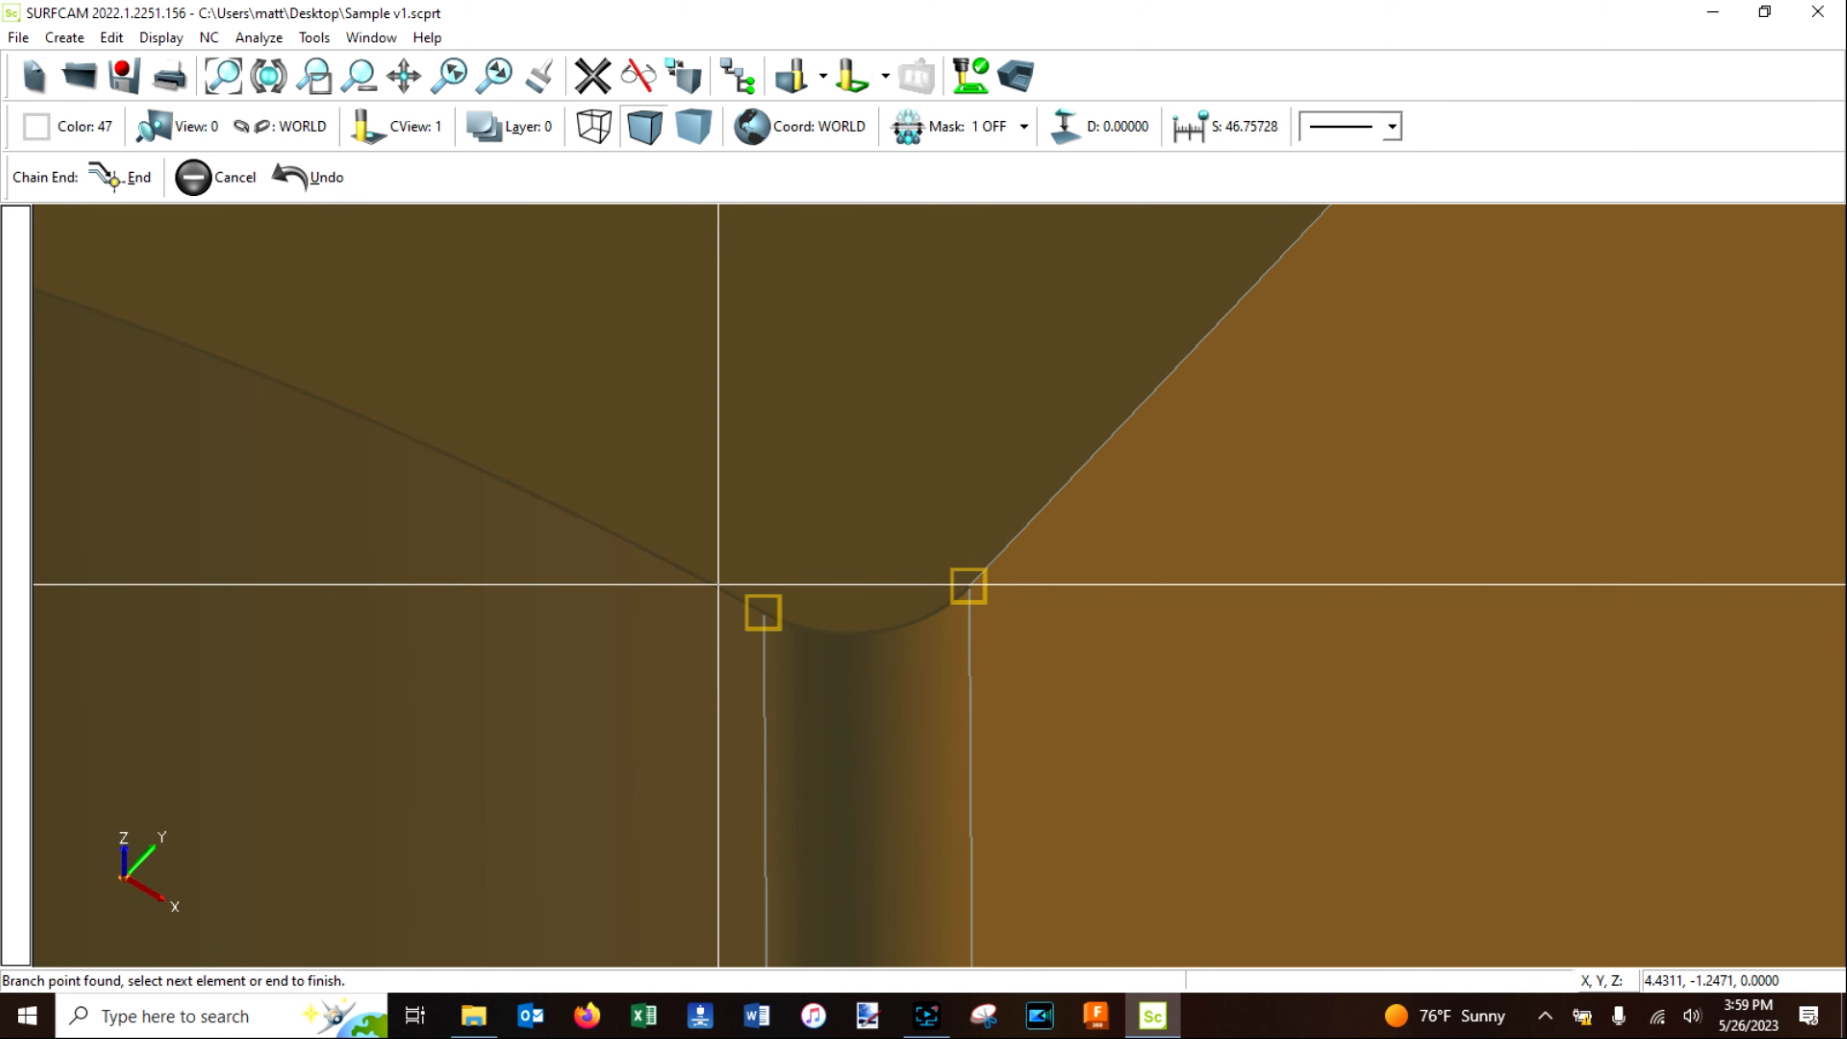
pyautogui.scroll(-8, 718, 585)
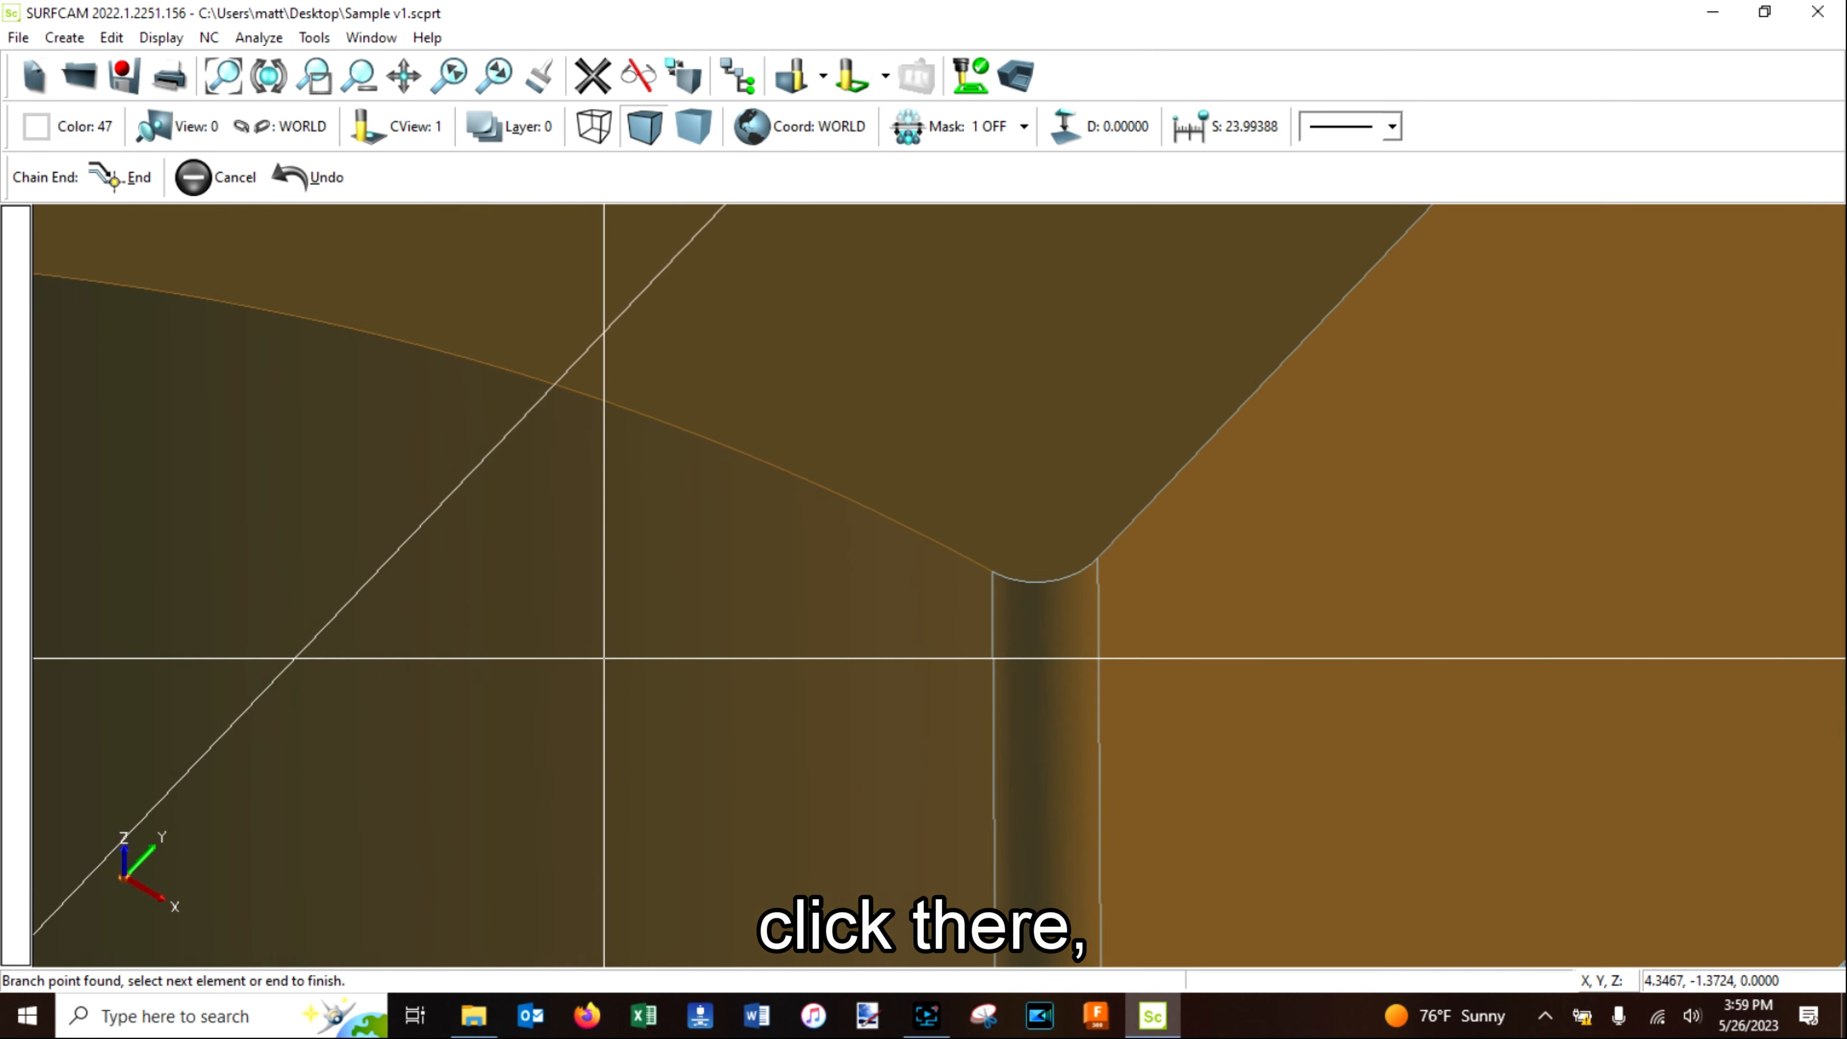
pyautogui.scroll(7, 640, 749)
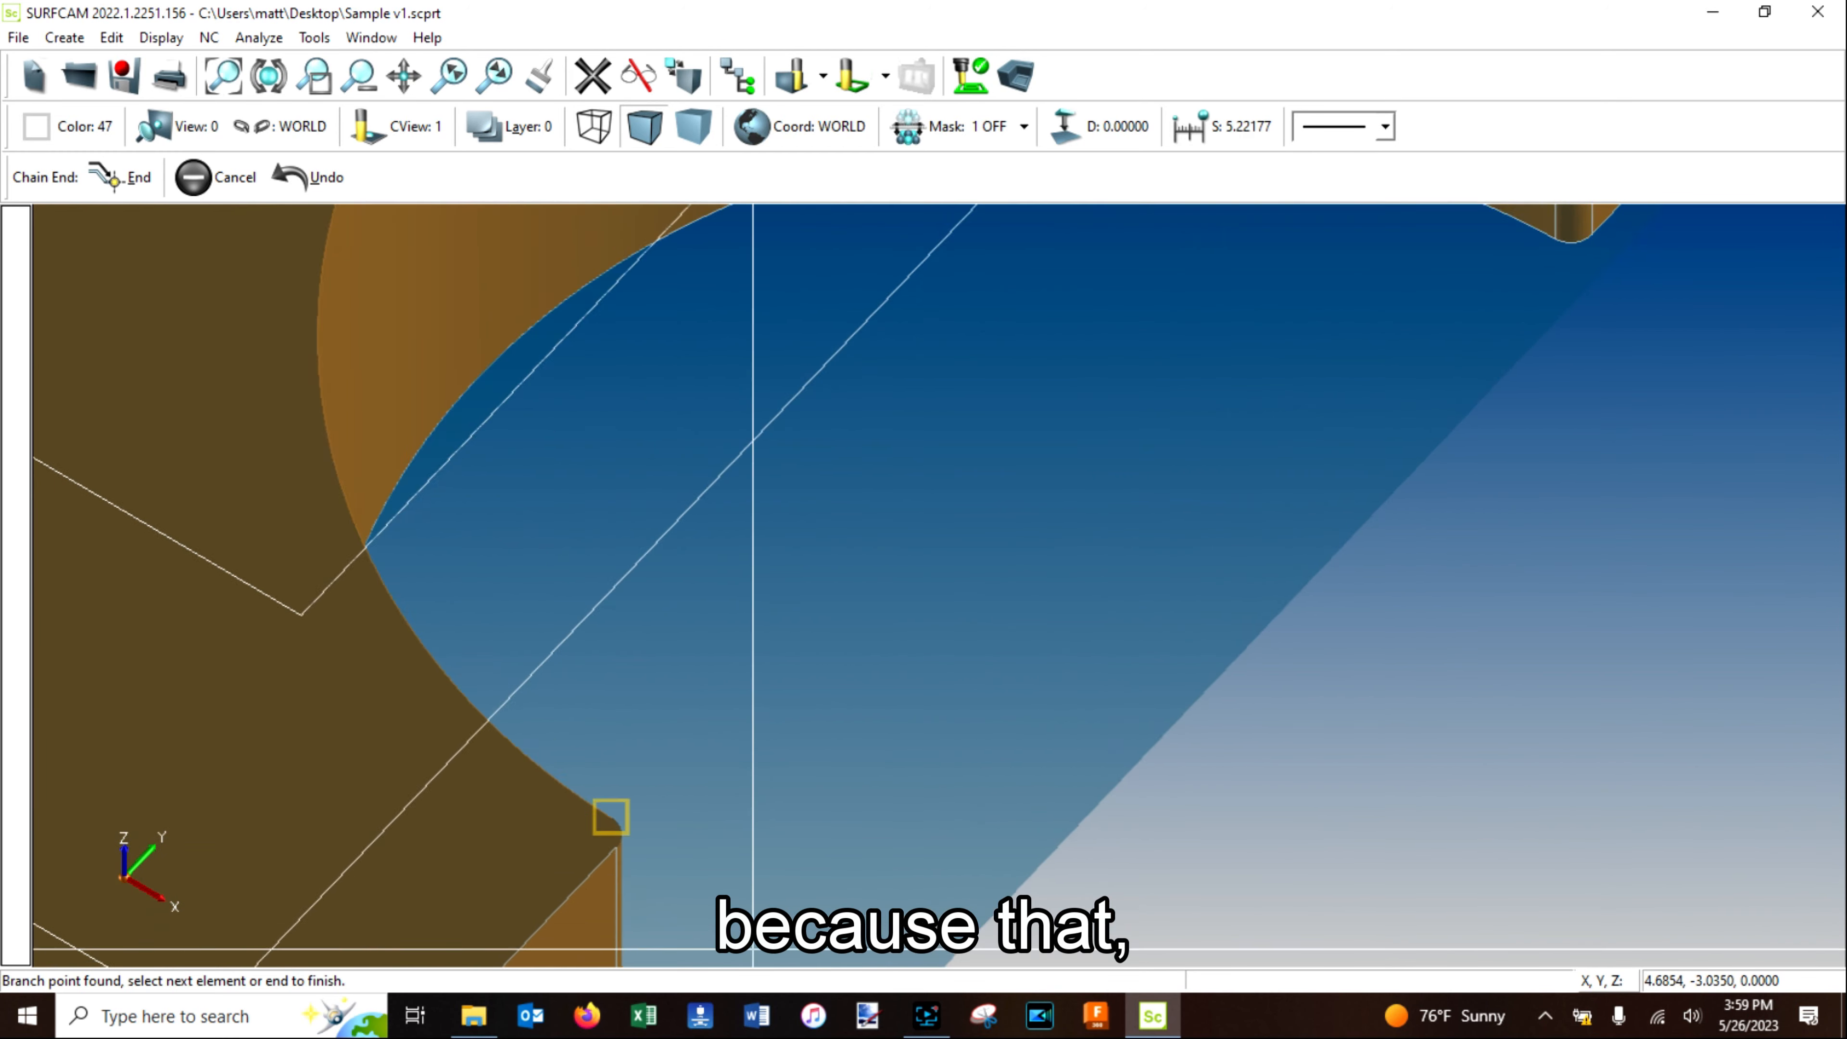
pyautogui.scroll(8, 735, 725)
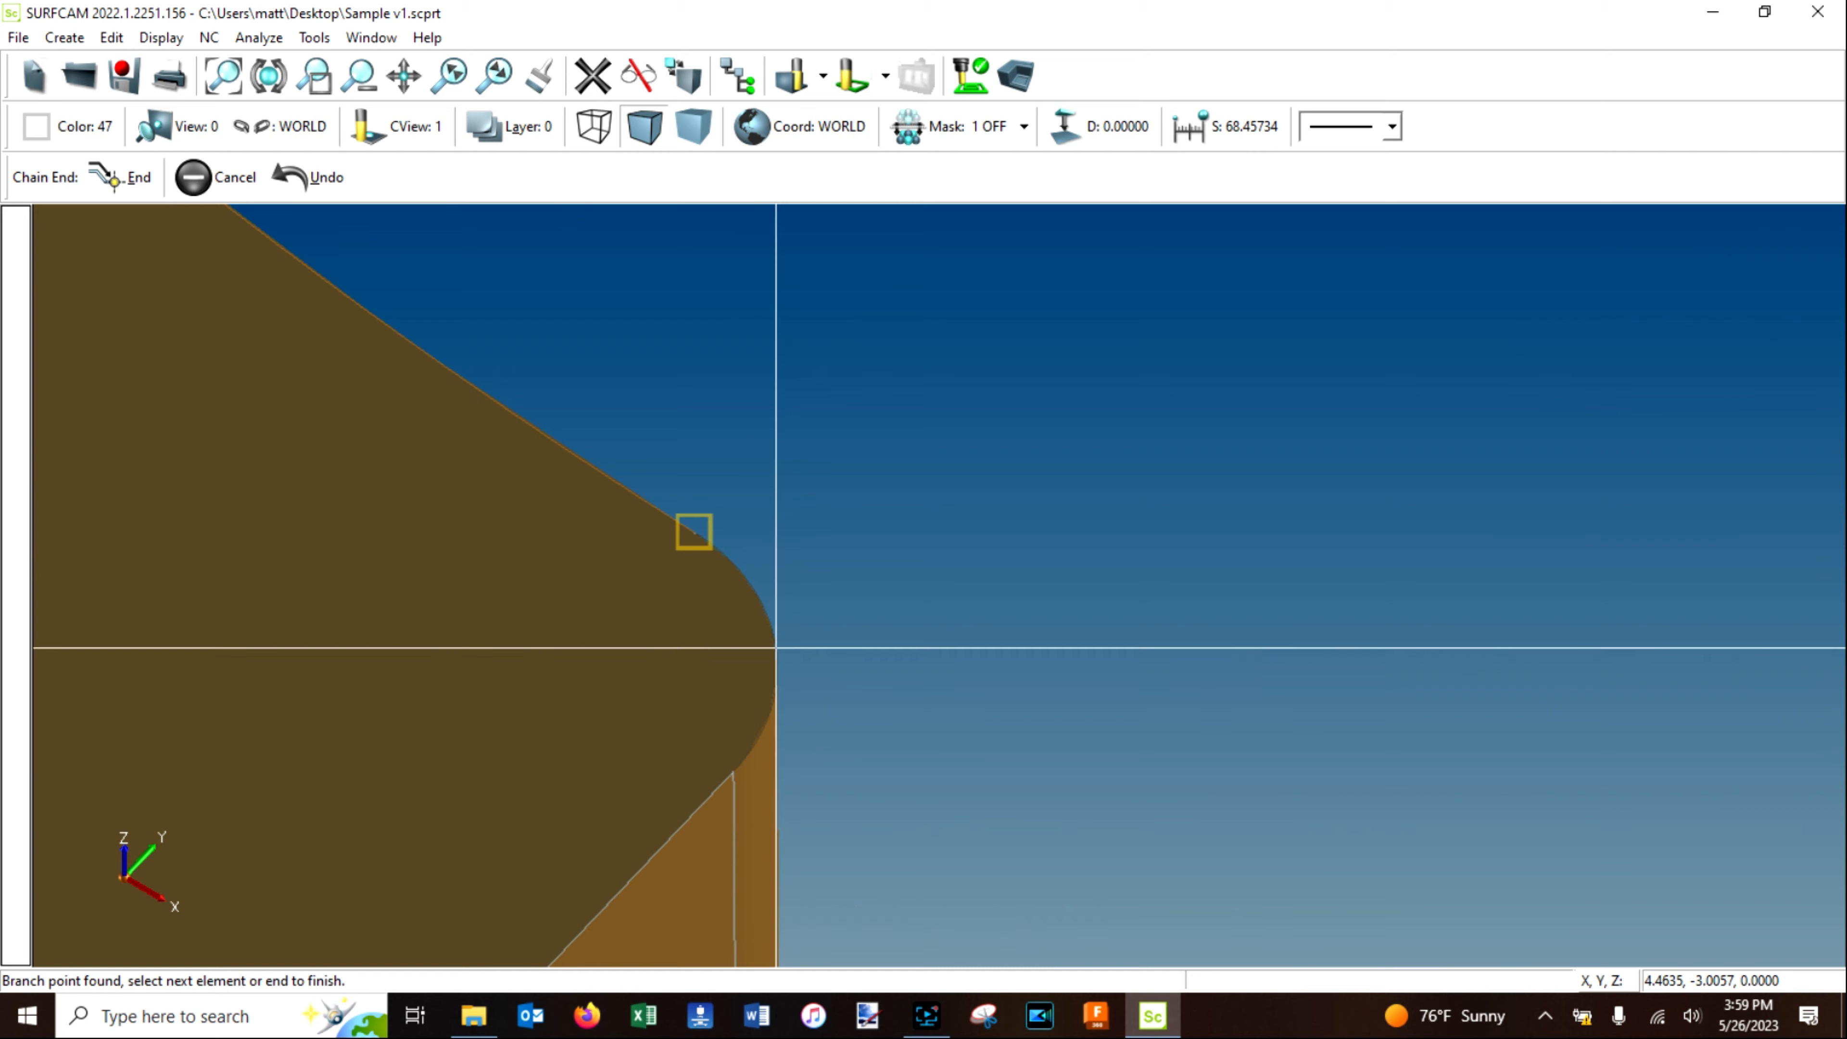
pyautogui.click(776, 647)
pyautogui.scroll(-8, 945, 604)
pyautogui.scroll(-10, 1077, 538)
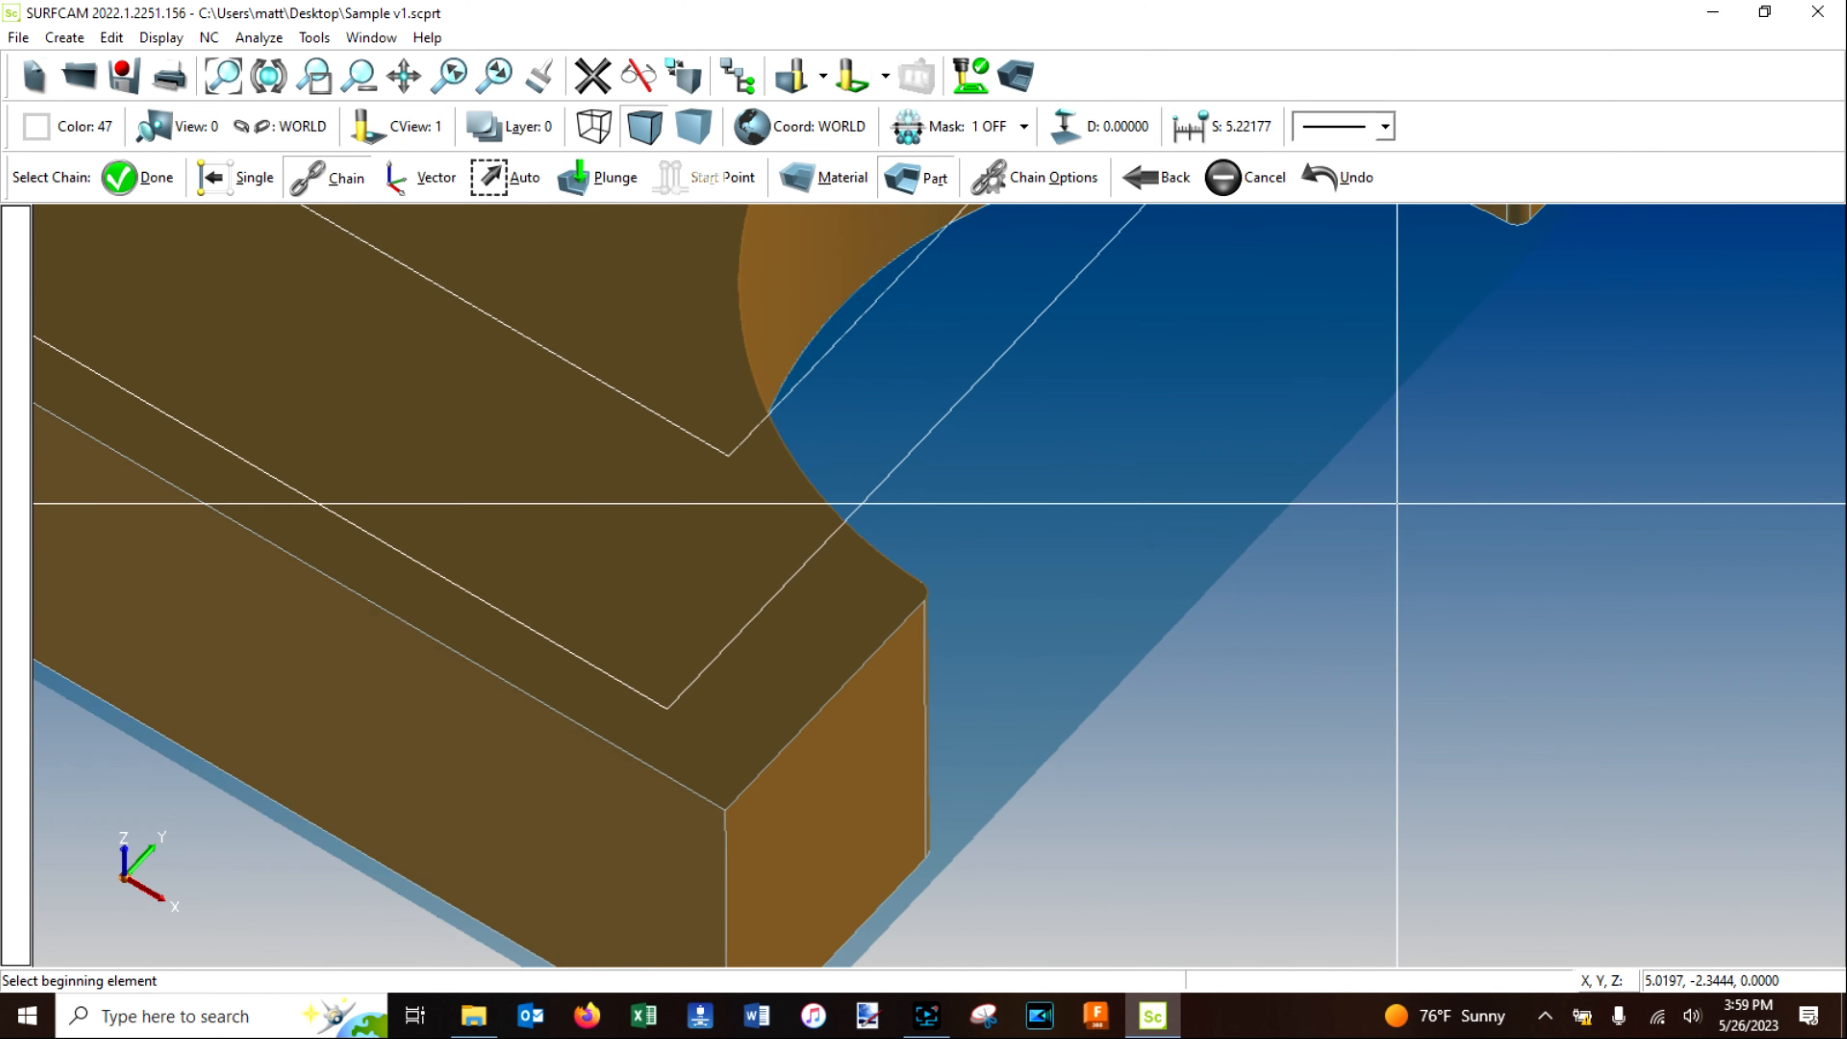
pyautogui.scroll(2, 1091, 437)
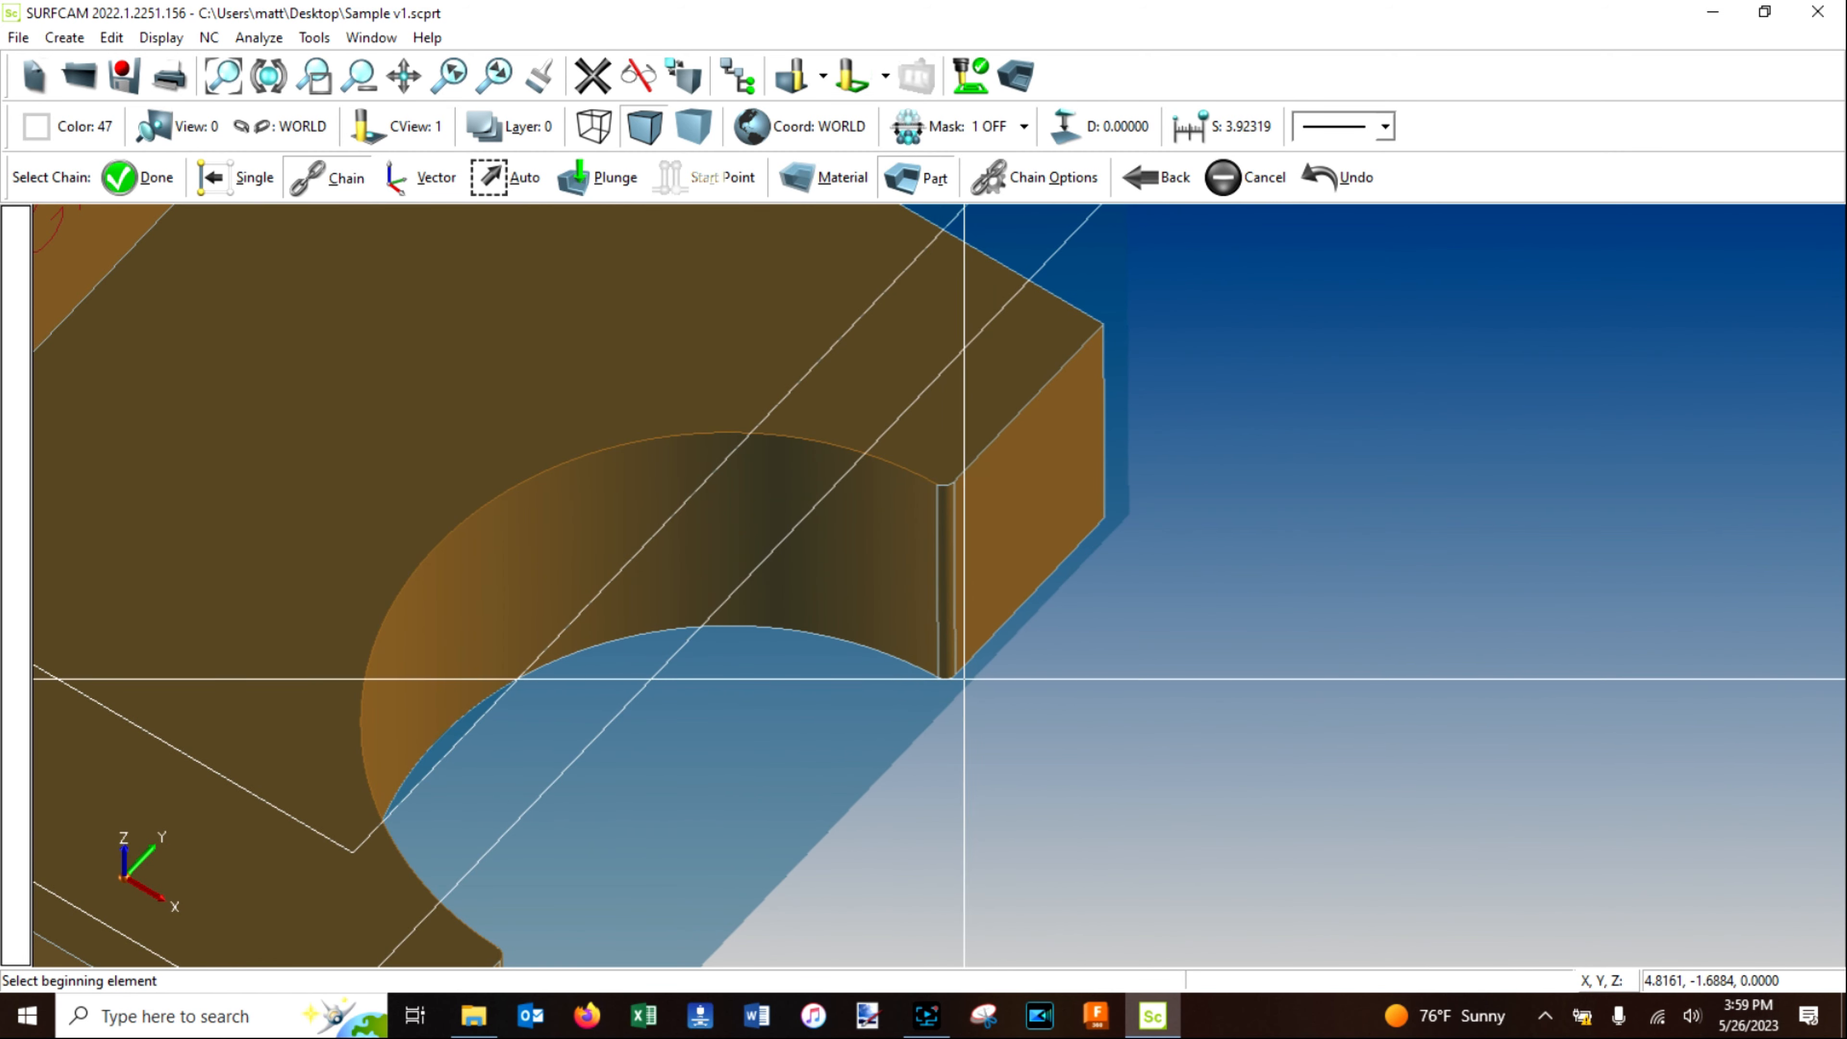
# Accept the cutout chain and set the contour's amount to remove to 1.0 on sides and in Z, with 0.3 side rough spacing.
pyautogui.scroll(-4, 969, 672)
pyautogui.scroll(2, 799, 800)
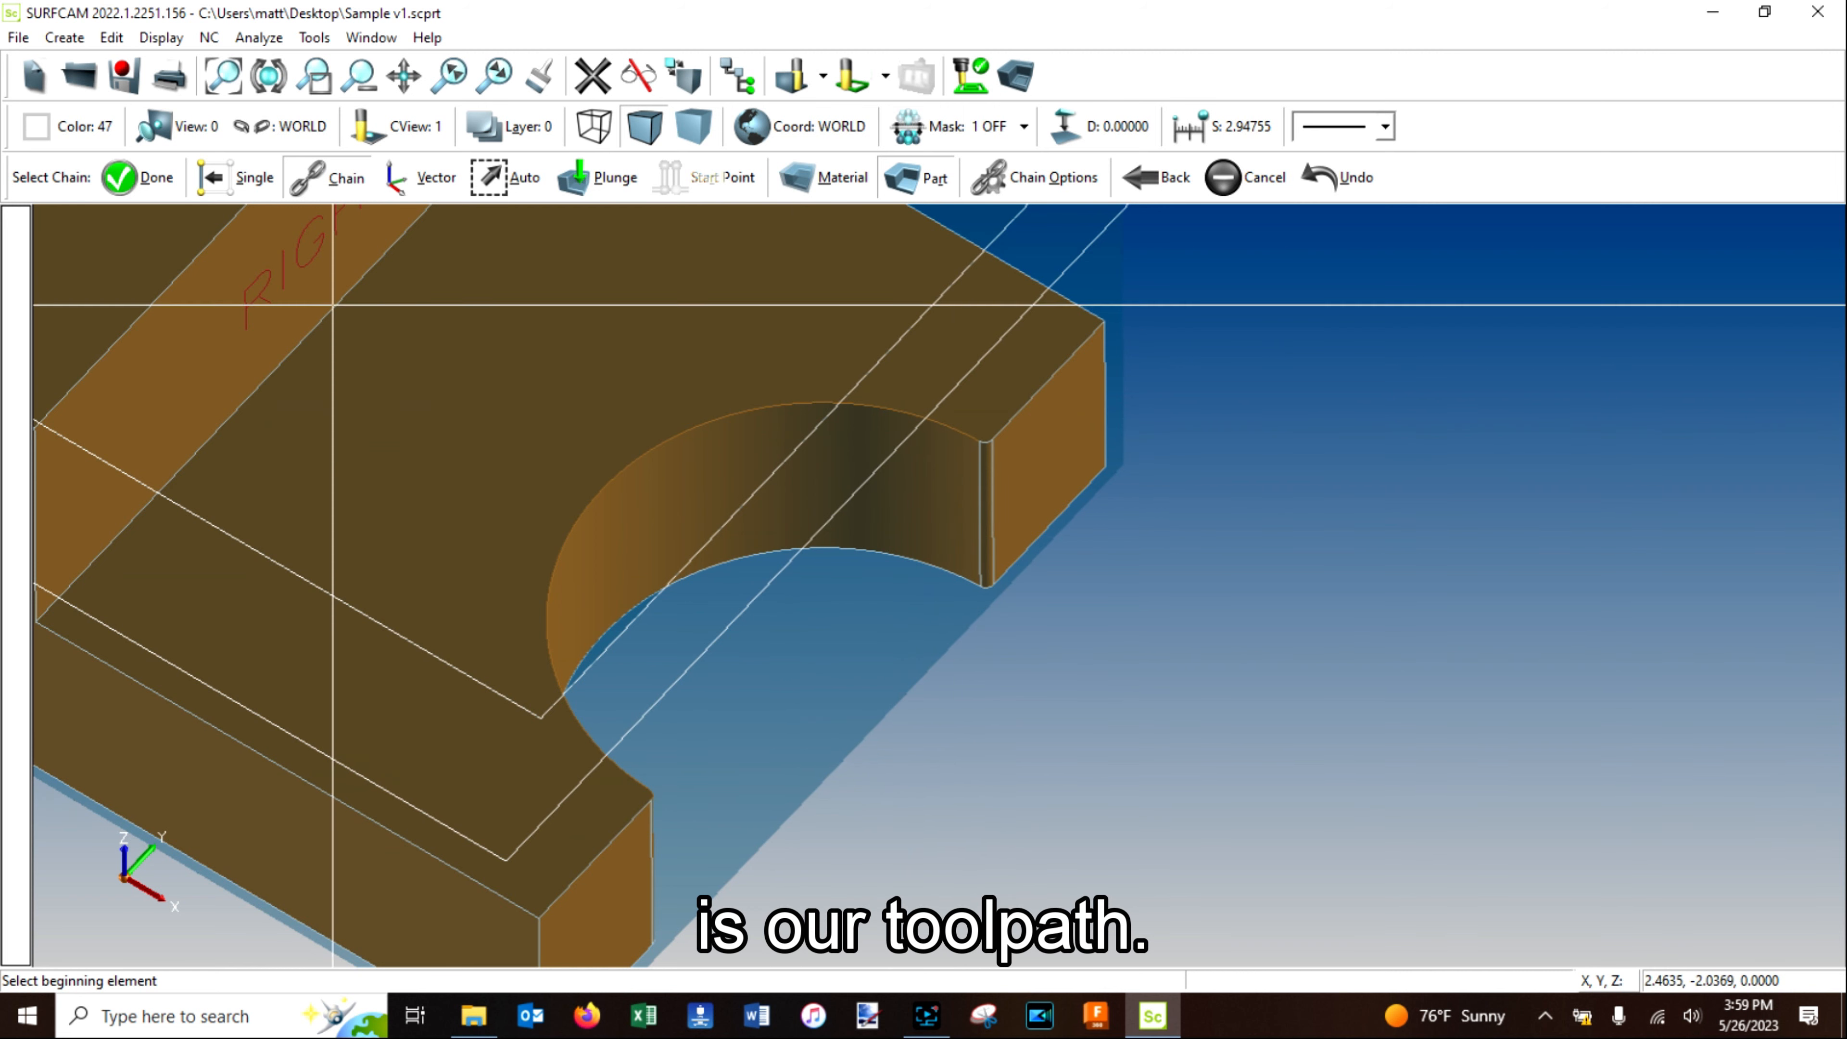
pyautogui.click(156, 177)
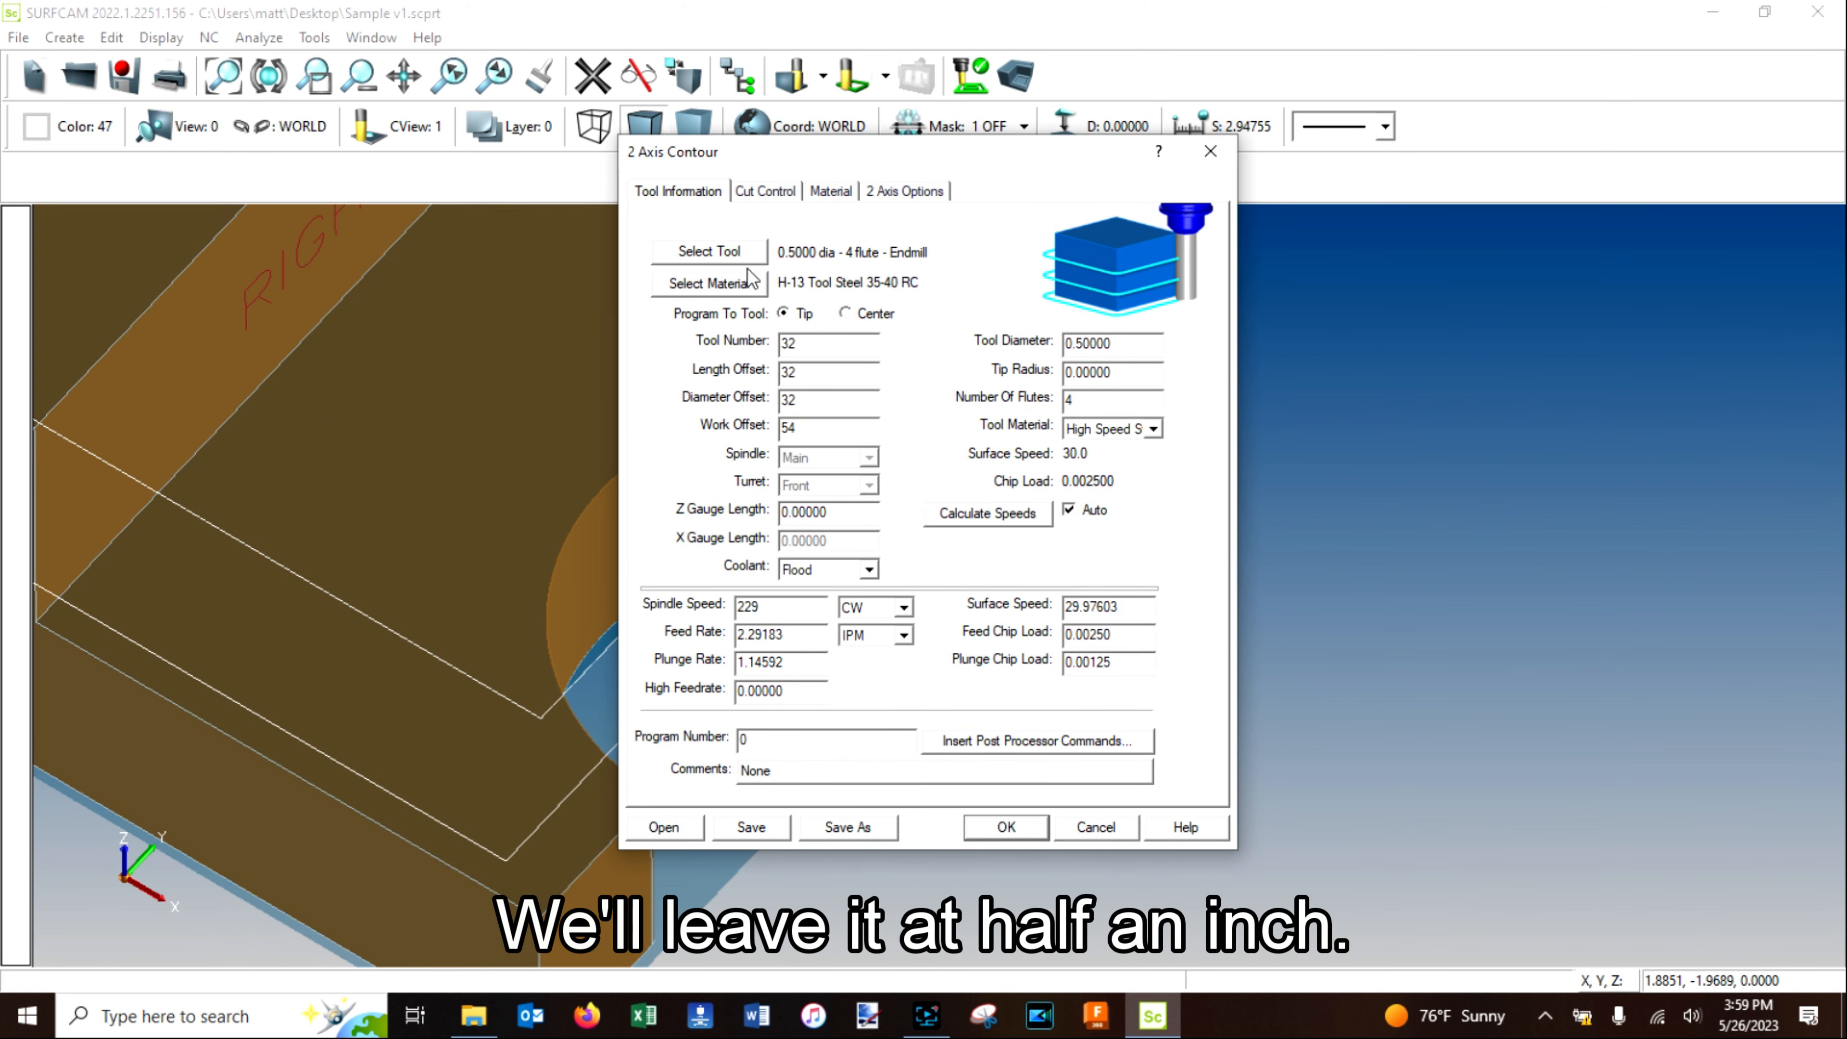
pyautogui.click(752, 196)
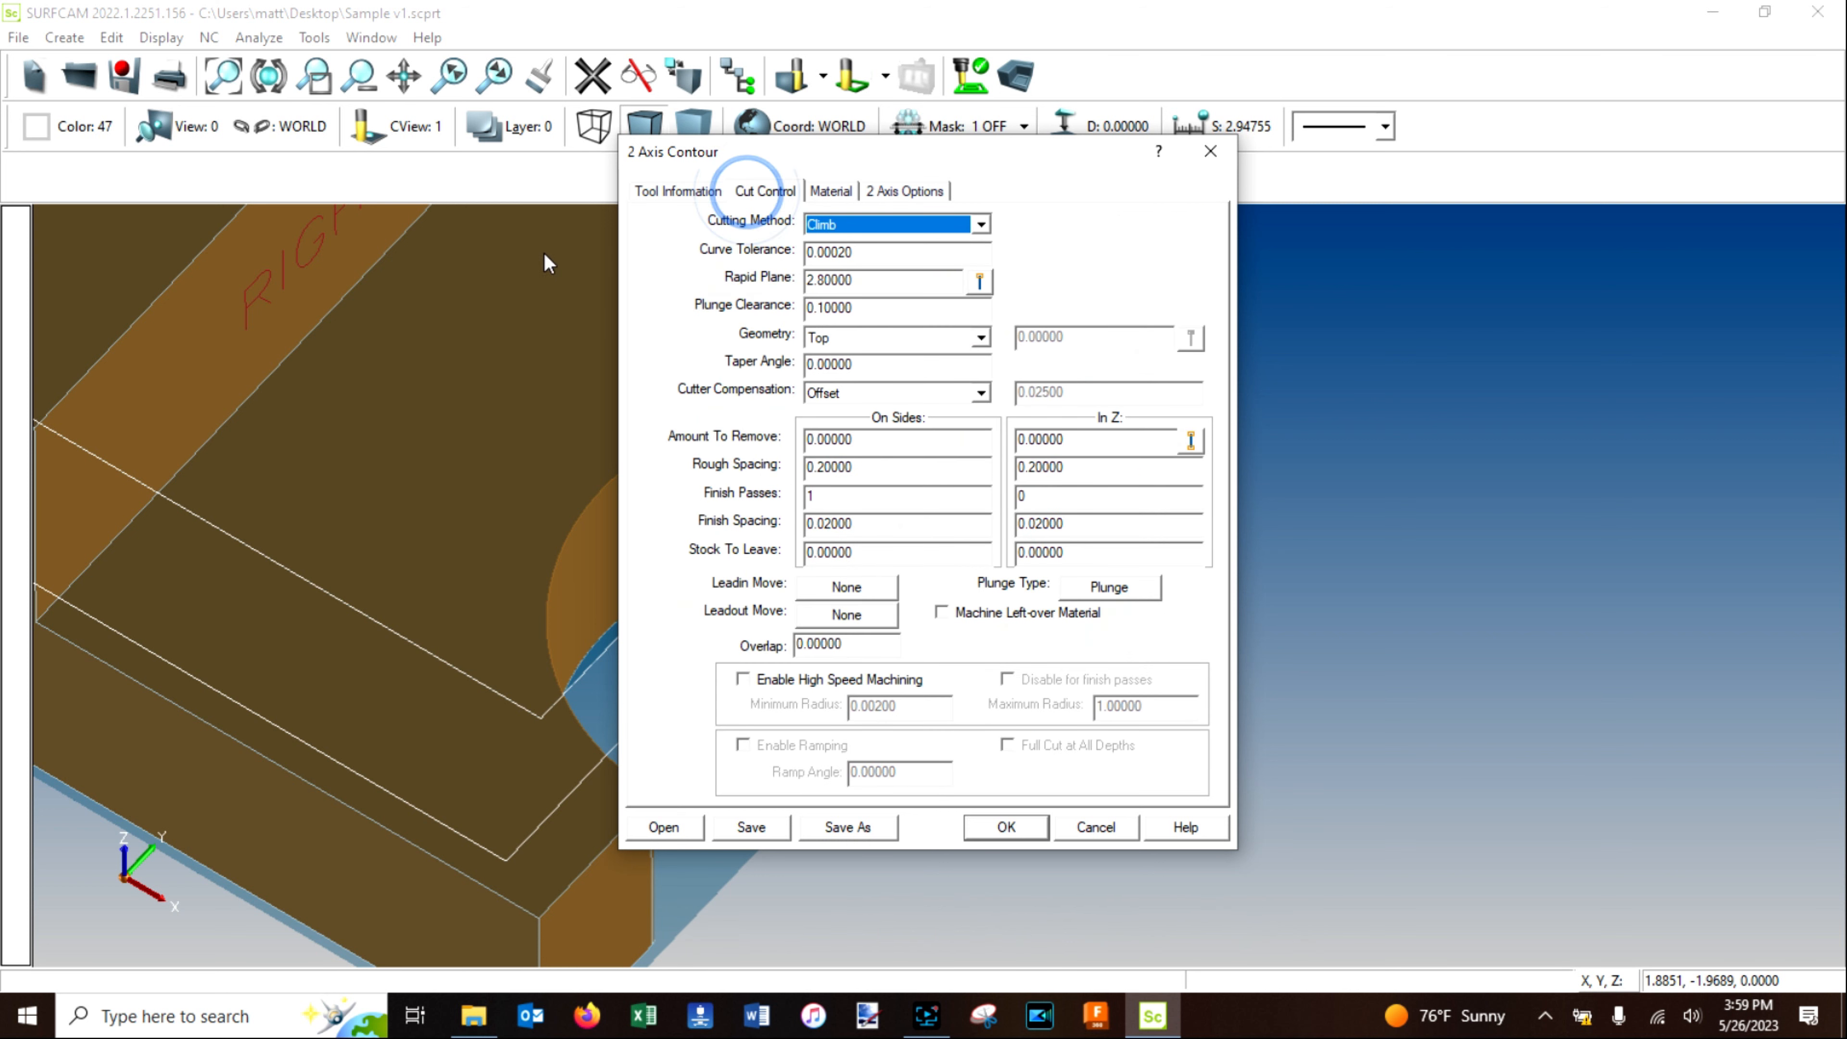
pyautogui.doubleClick(1093, 438)
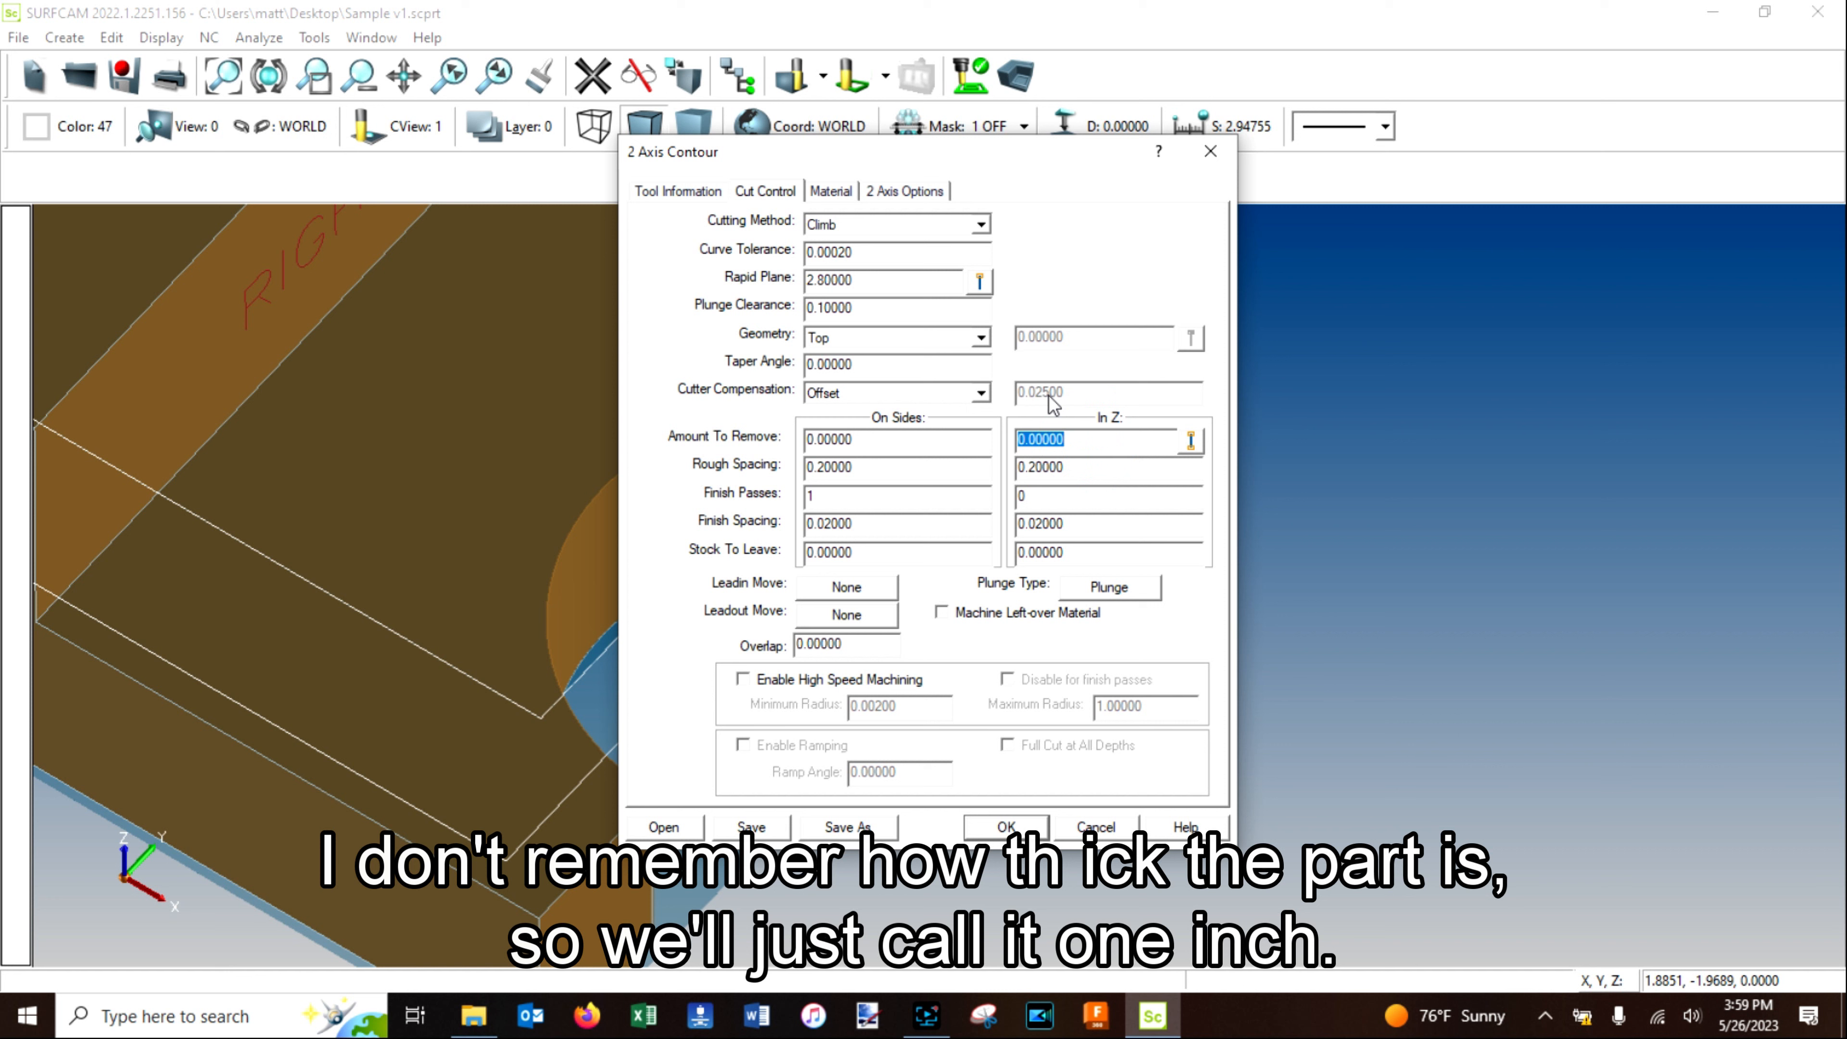
pyautogui.press('Tab')
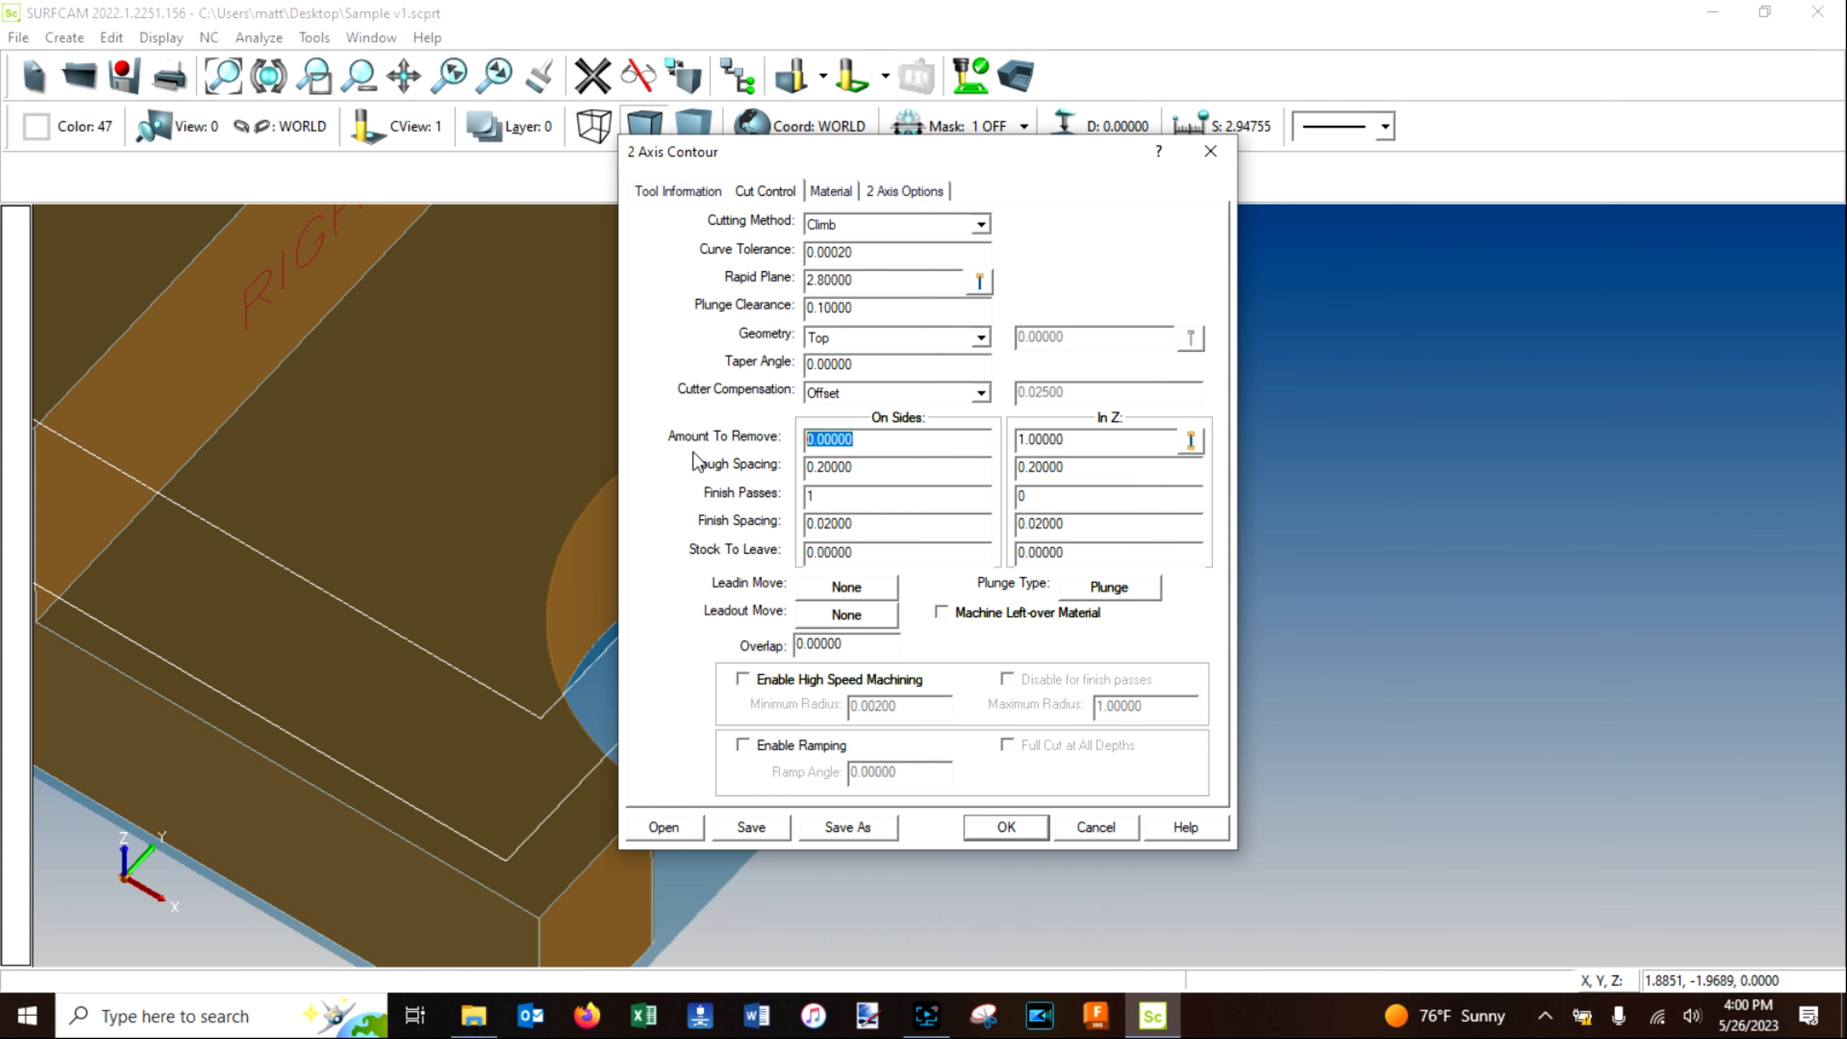
pyautogui.write('1')
# Set the lead-in move to Arc On All with the same leadout, and generate the 2 Axis Contour toolpath.
pyautogui.click(830, 593)
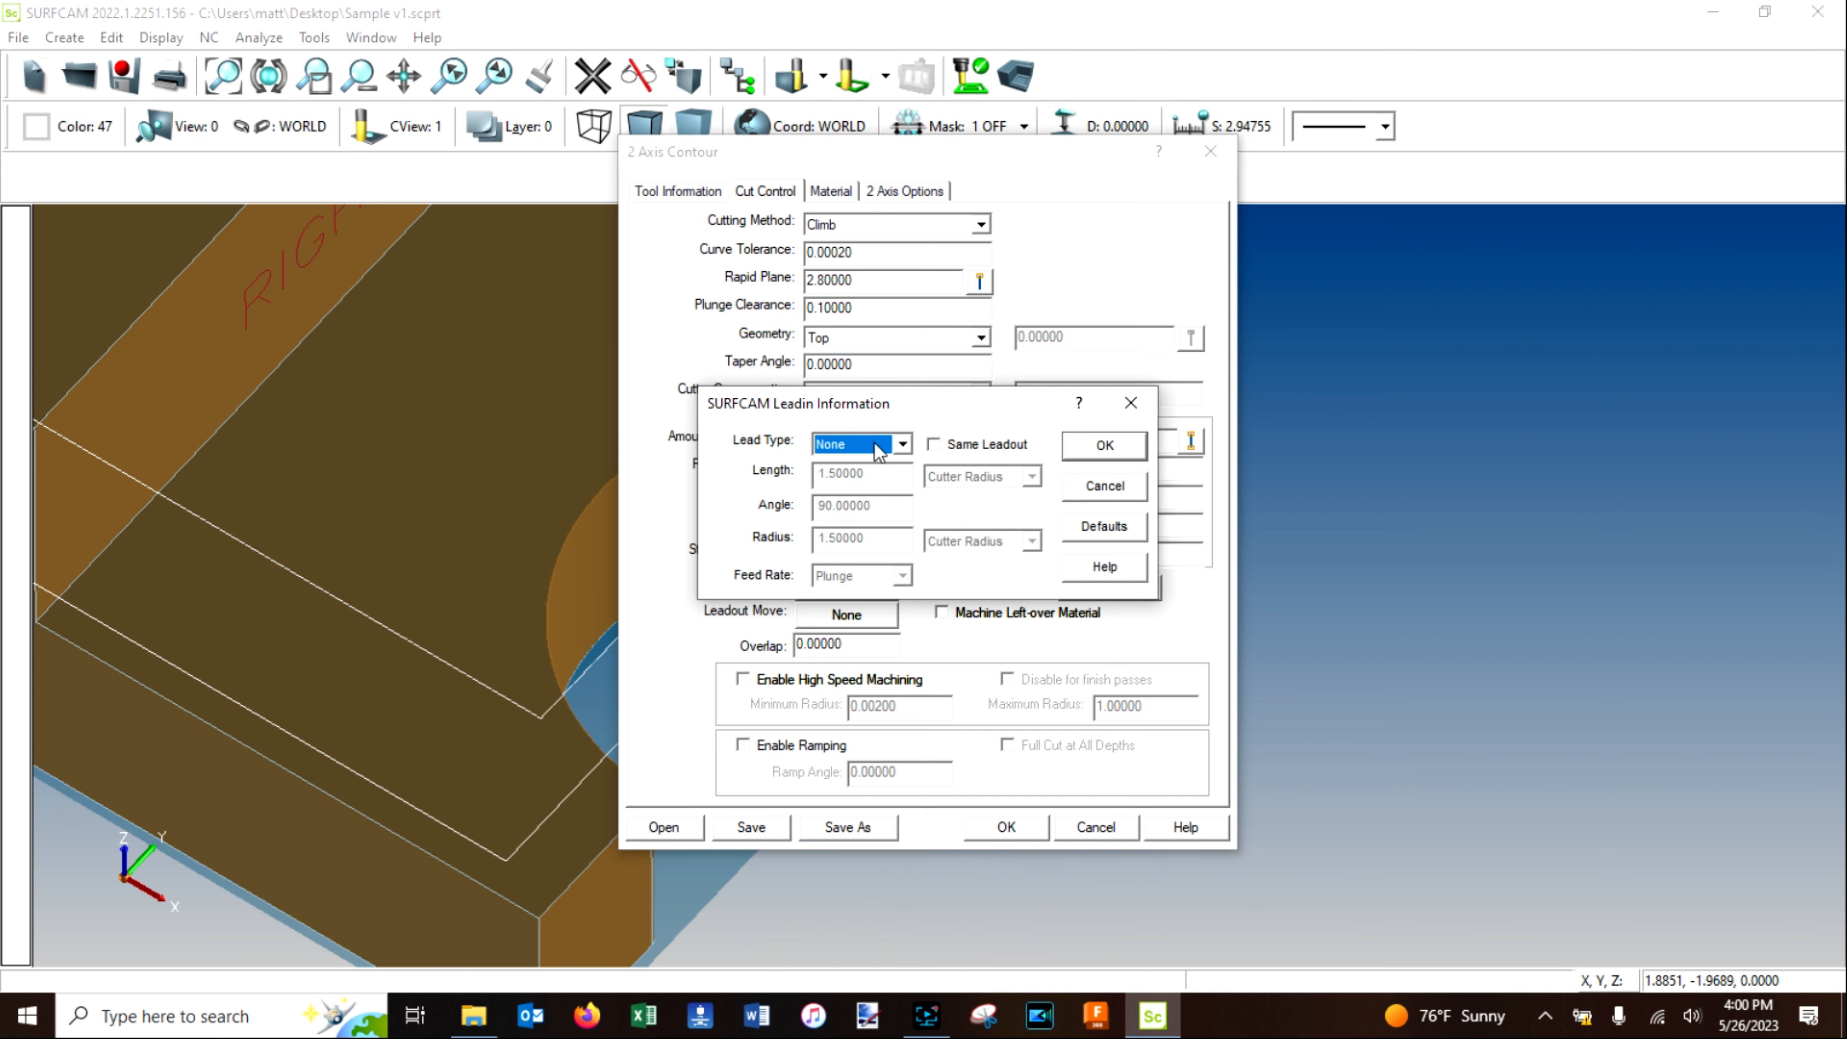
pyautogui.click(902, 446)
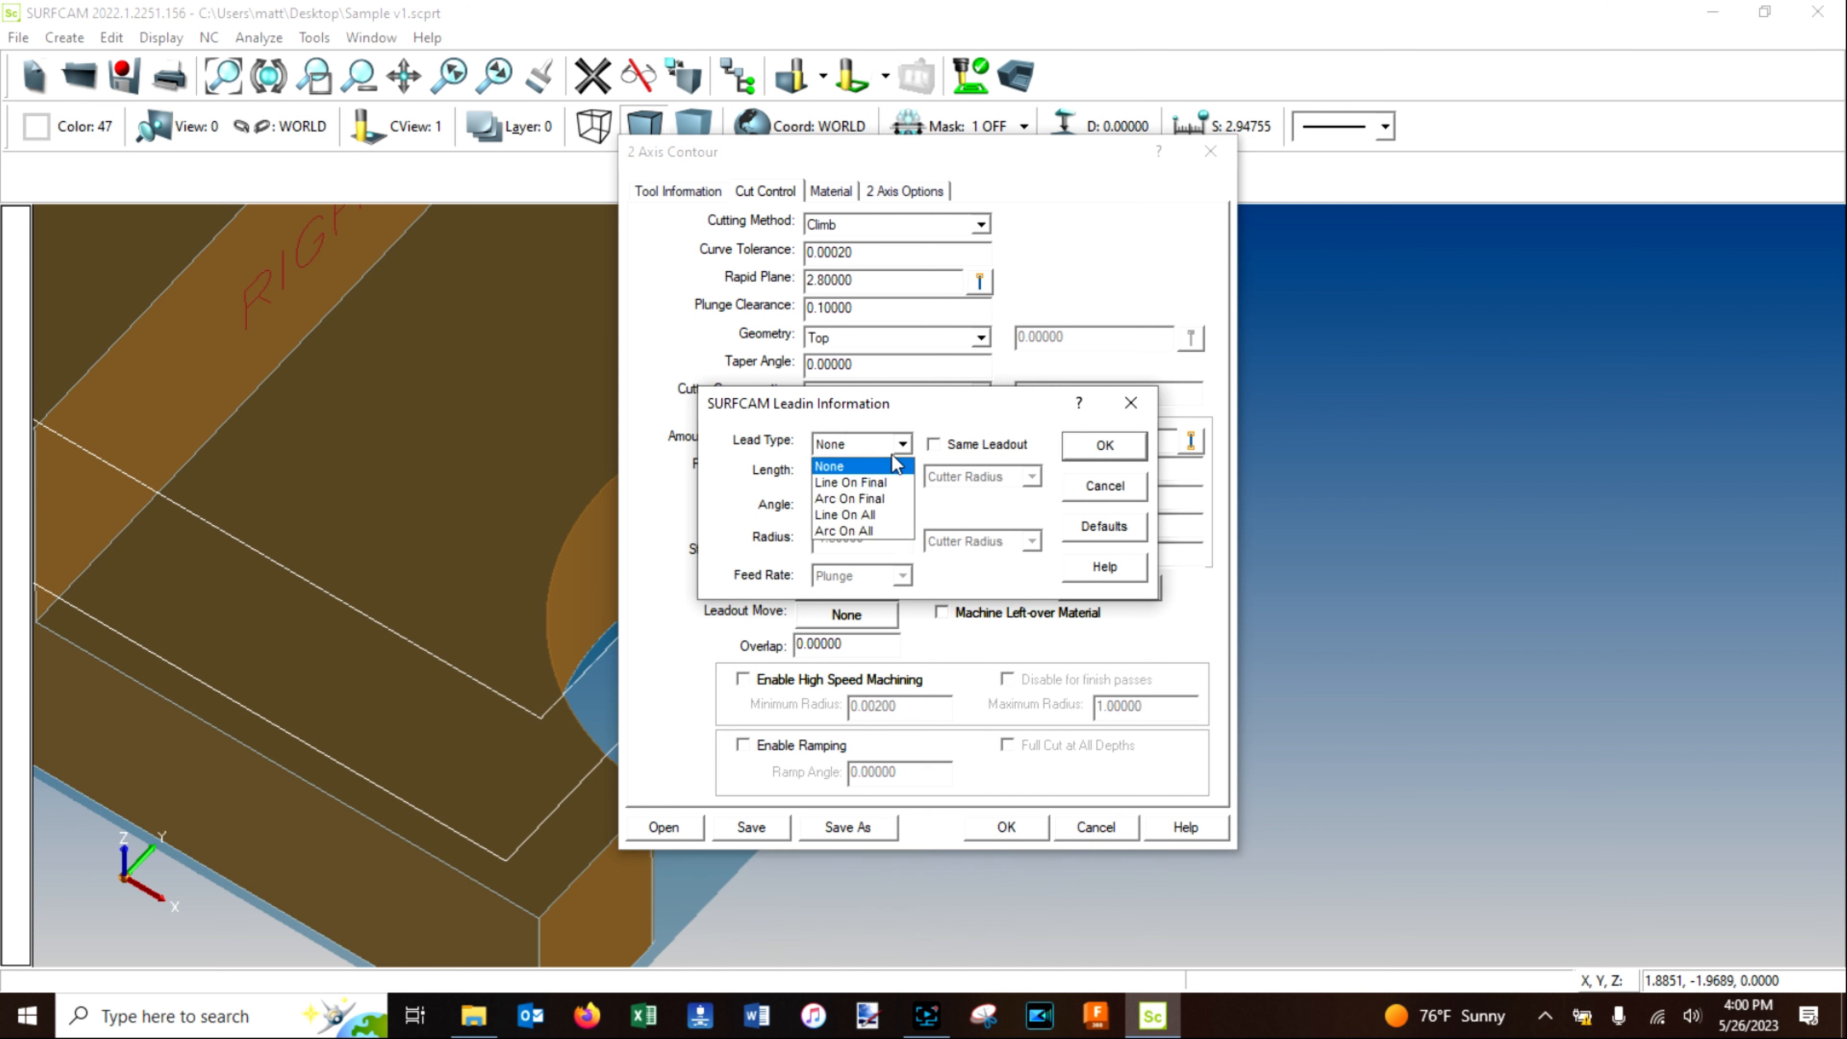
pyautogui.click(865, 531)
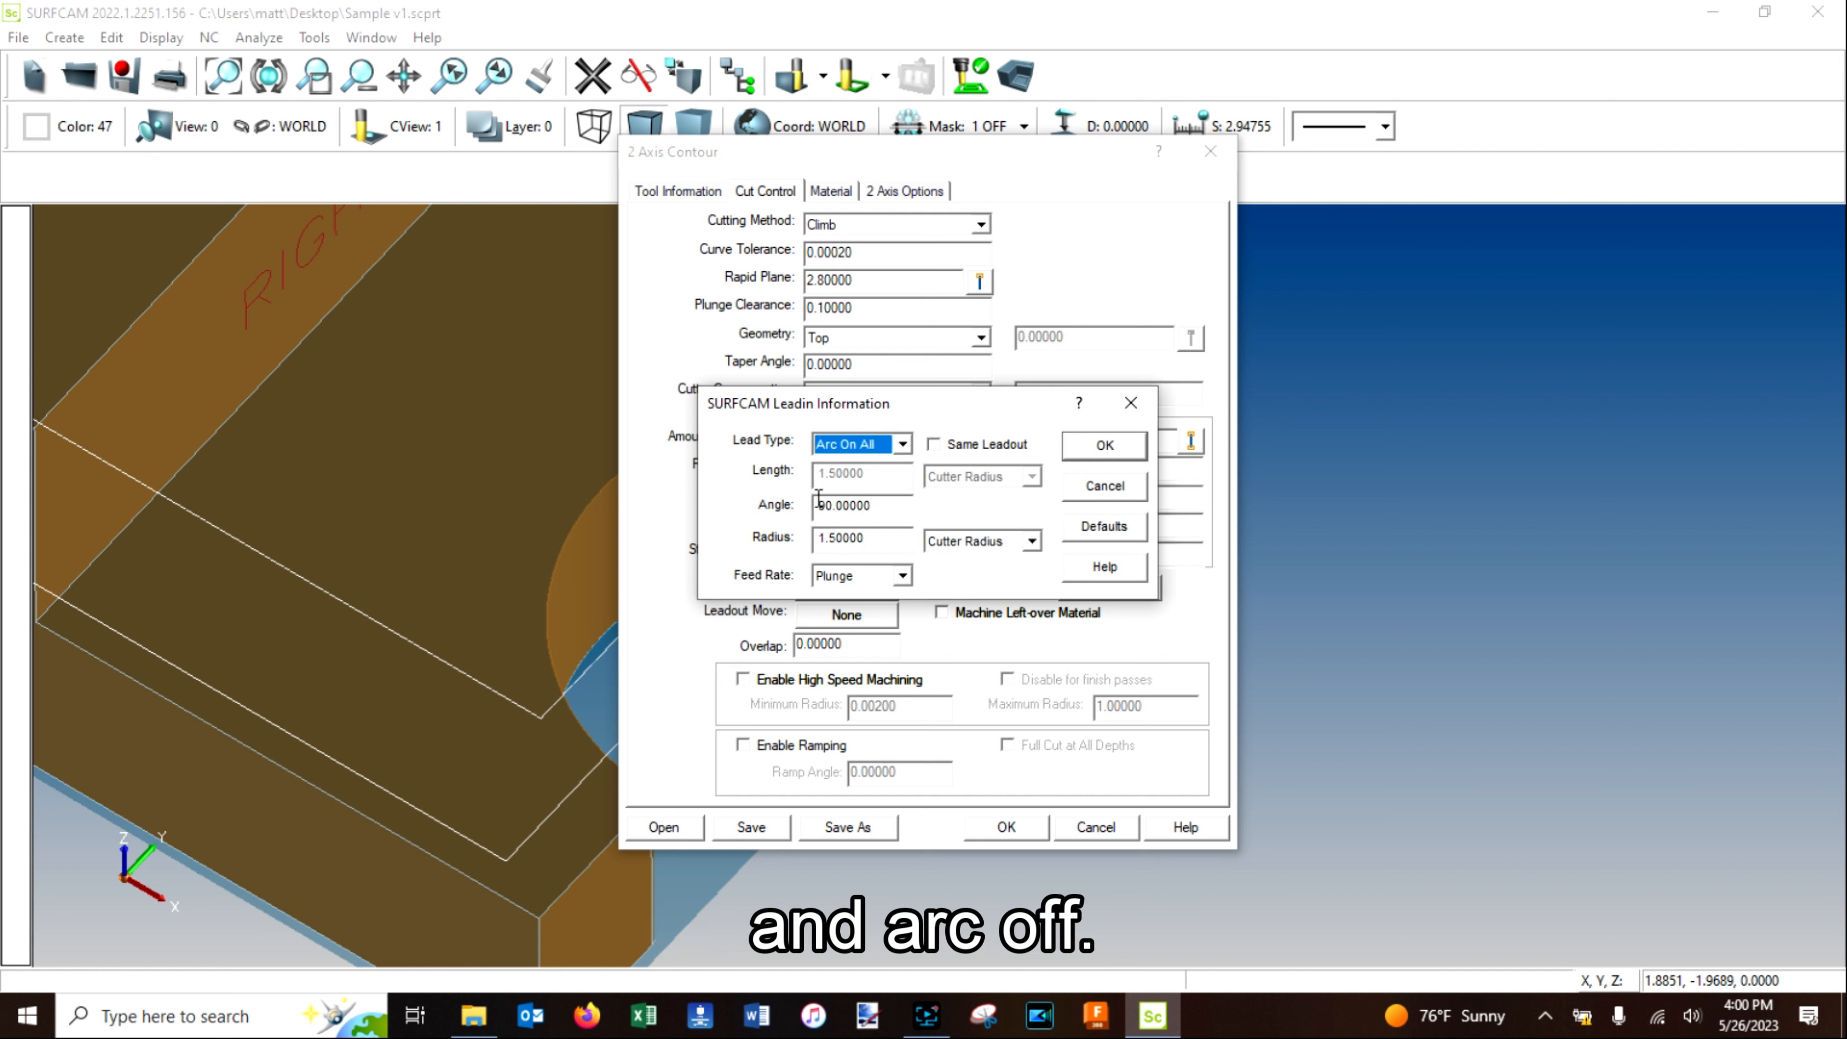
pyautogui.click(934, 444)
pyautogui.click(1079, 444)
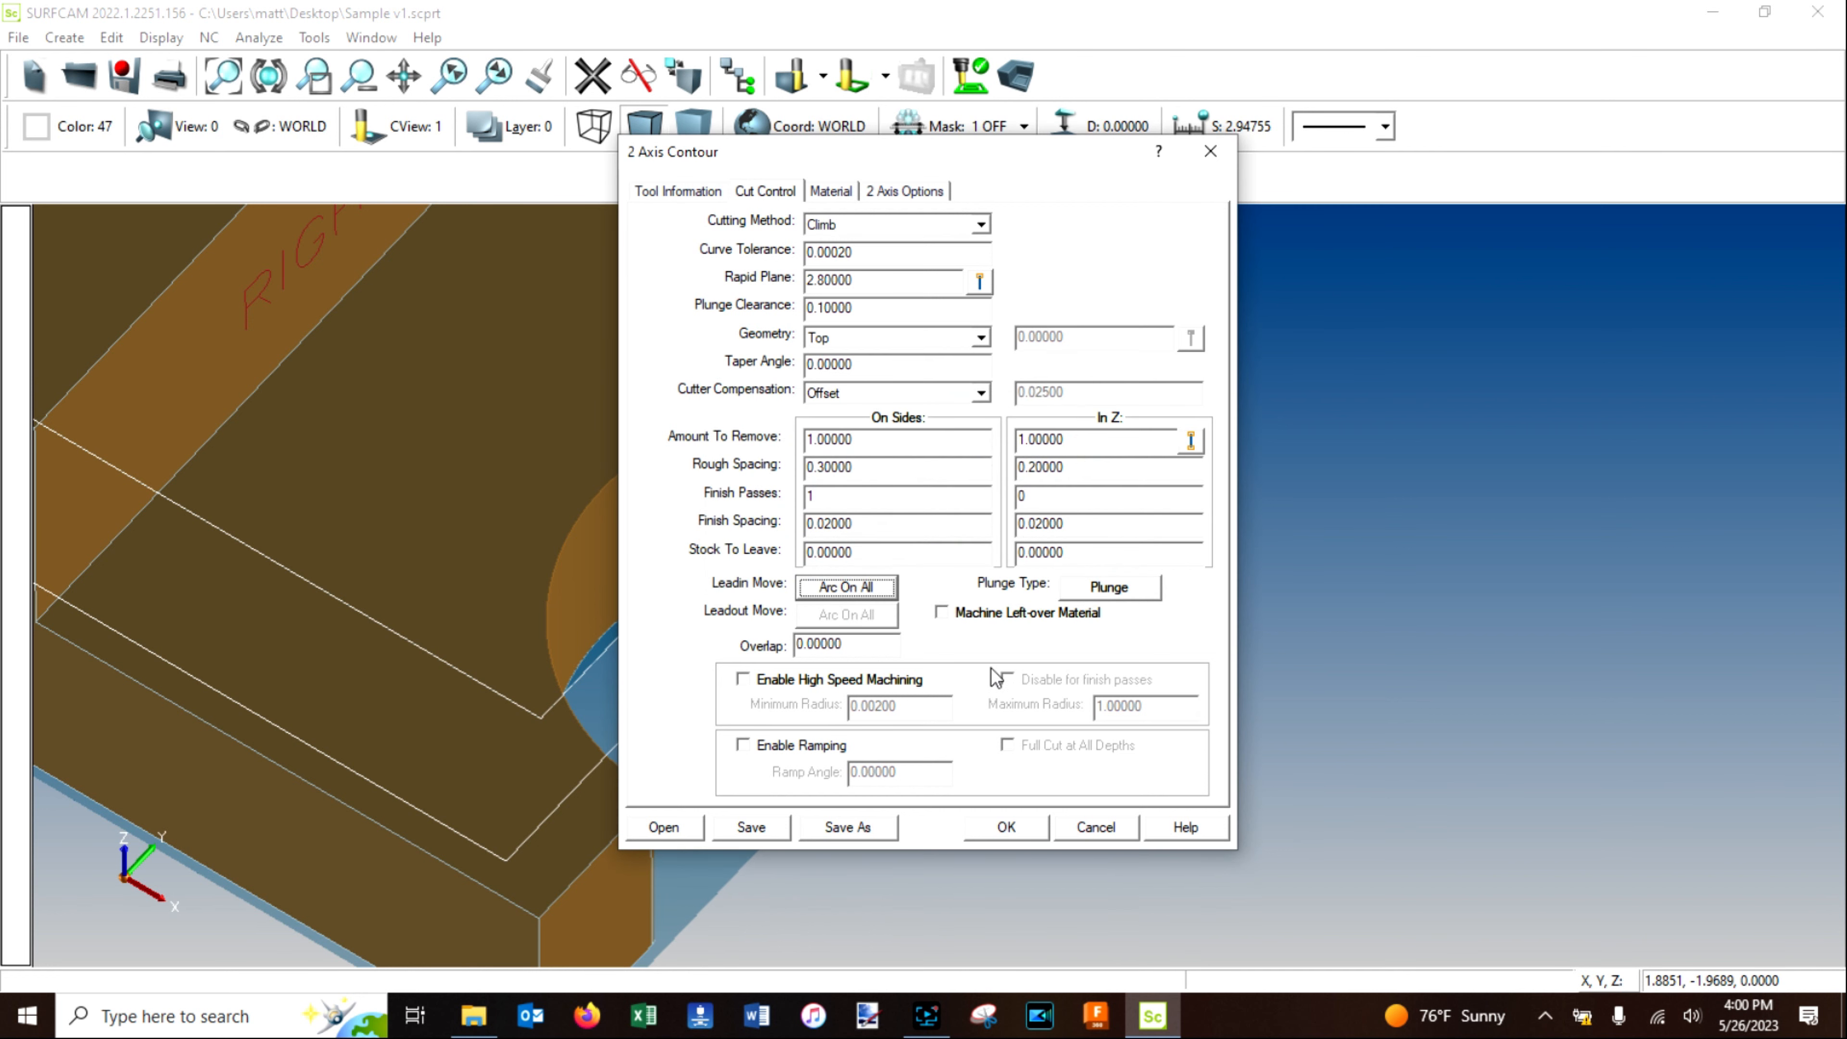
pyautogui.click(1008, 827)
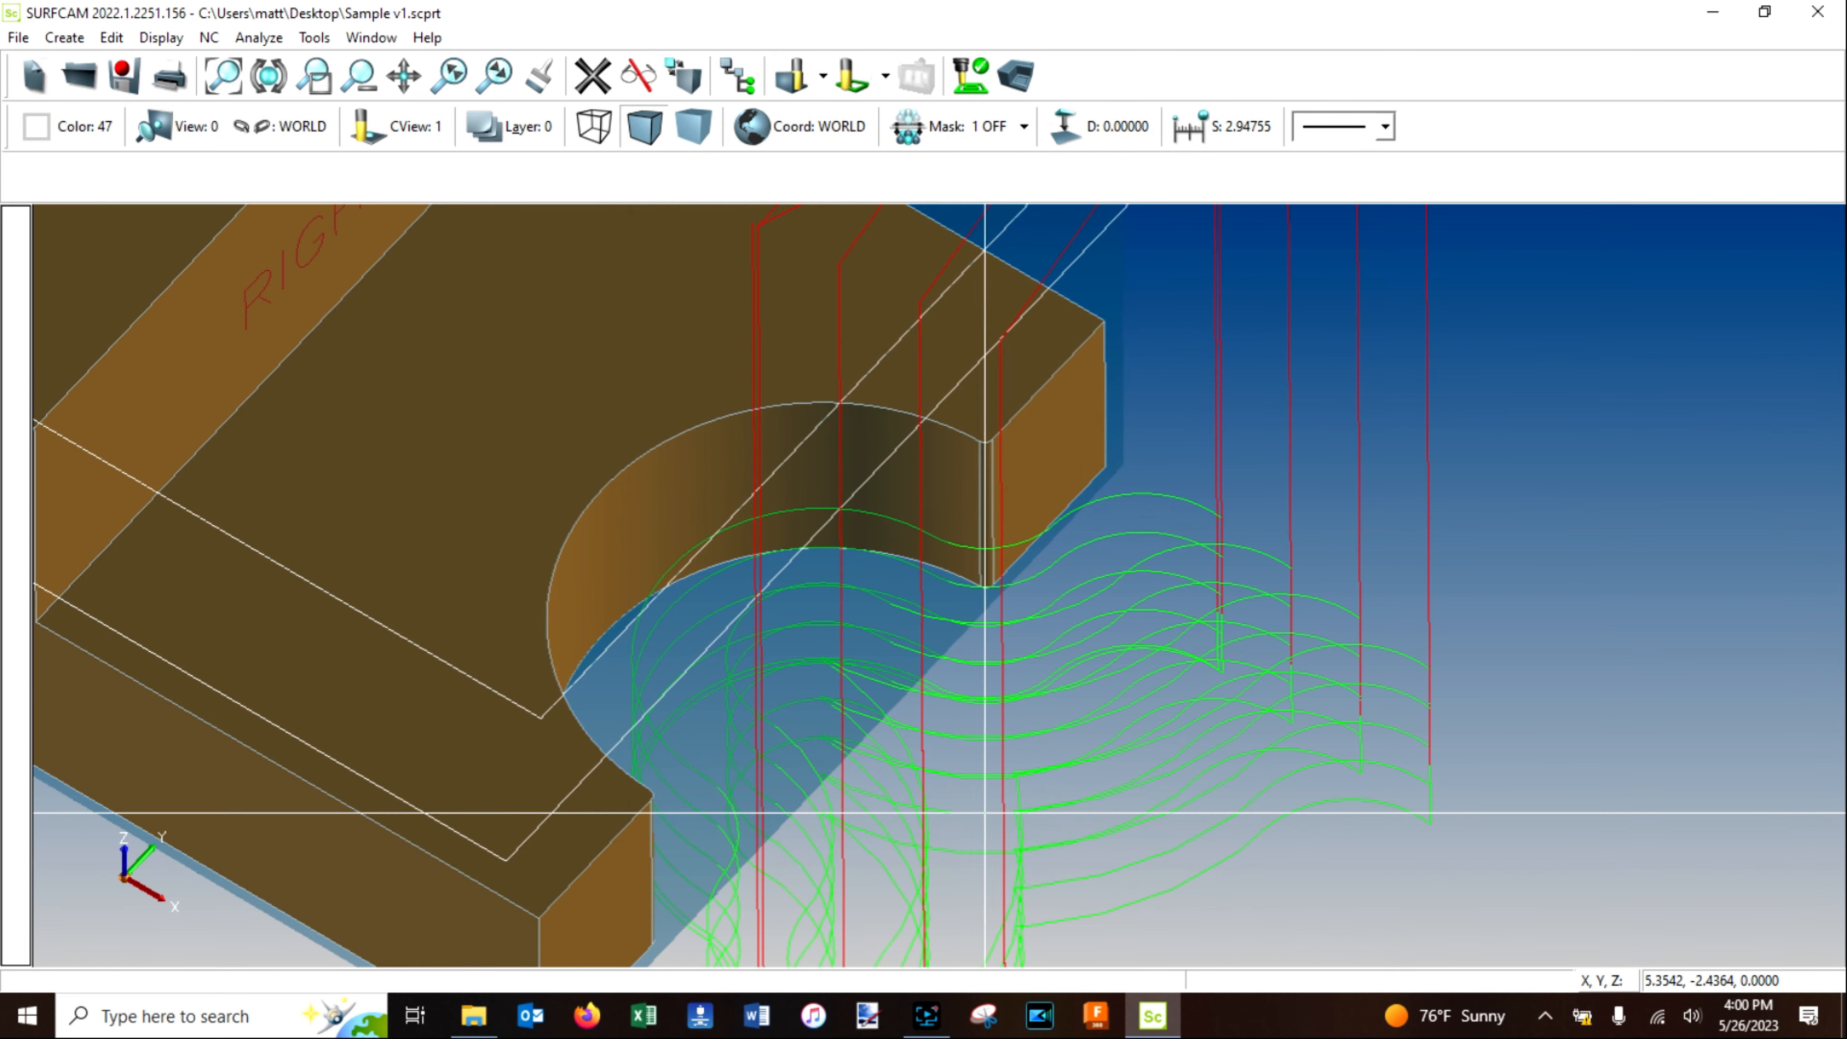
# Inspect the cutout's contour passes and arc lead moves from an angle and in the Top View.
pyautogui.scroll(-4, 979, 814)
pyautogui.scroll(-3, 979, 815)
pyautogui.moveTo(979, 815); pyautogui.dragTo(1000, 524, button='middle')
pyautogui.scroll(3, 1003, 565)
pyautogui.scroll(3, 1004, 565)
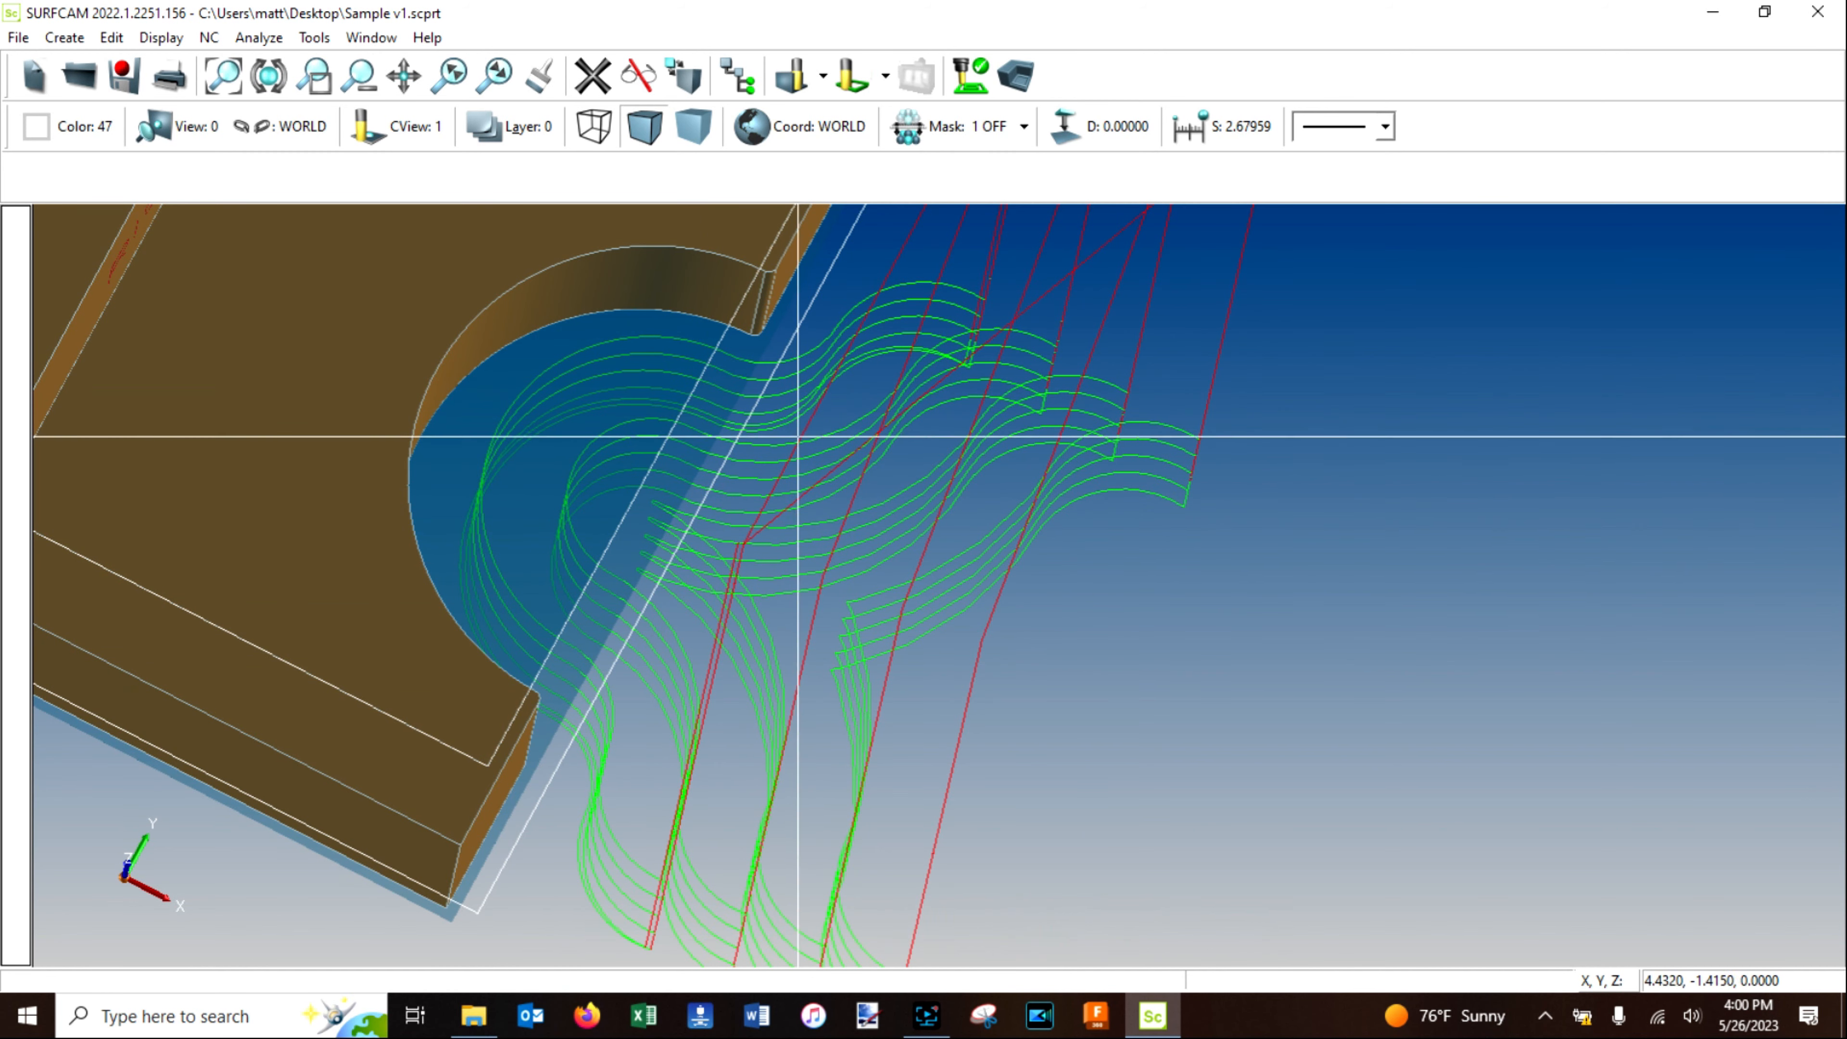
pyautogui.moveTo(874, 429)
pyautogui.mouseDown(button='middle')
pyautogui.moveTo(863, 451)
pyautogui.moveTo(870, 417)
pyautogui.mouseUp(button='middle')
pyautogui.click(185, 125)
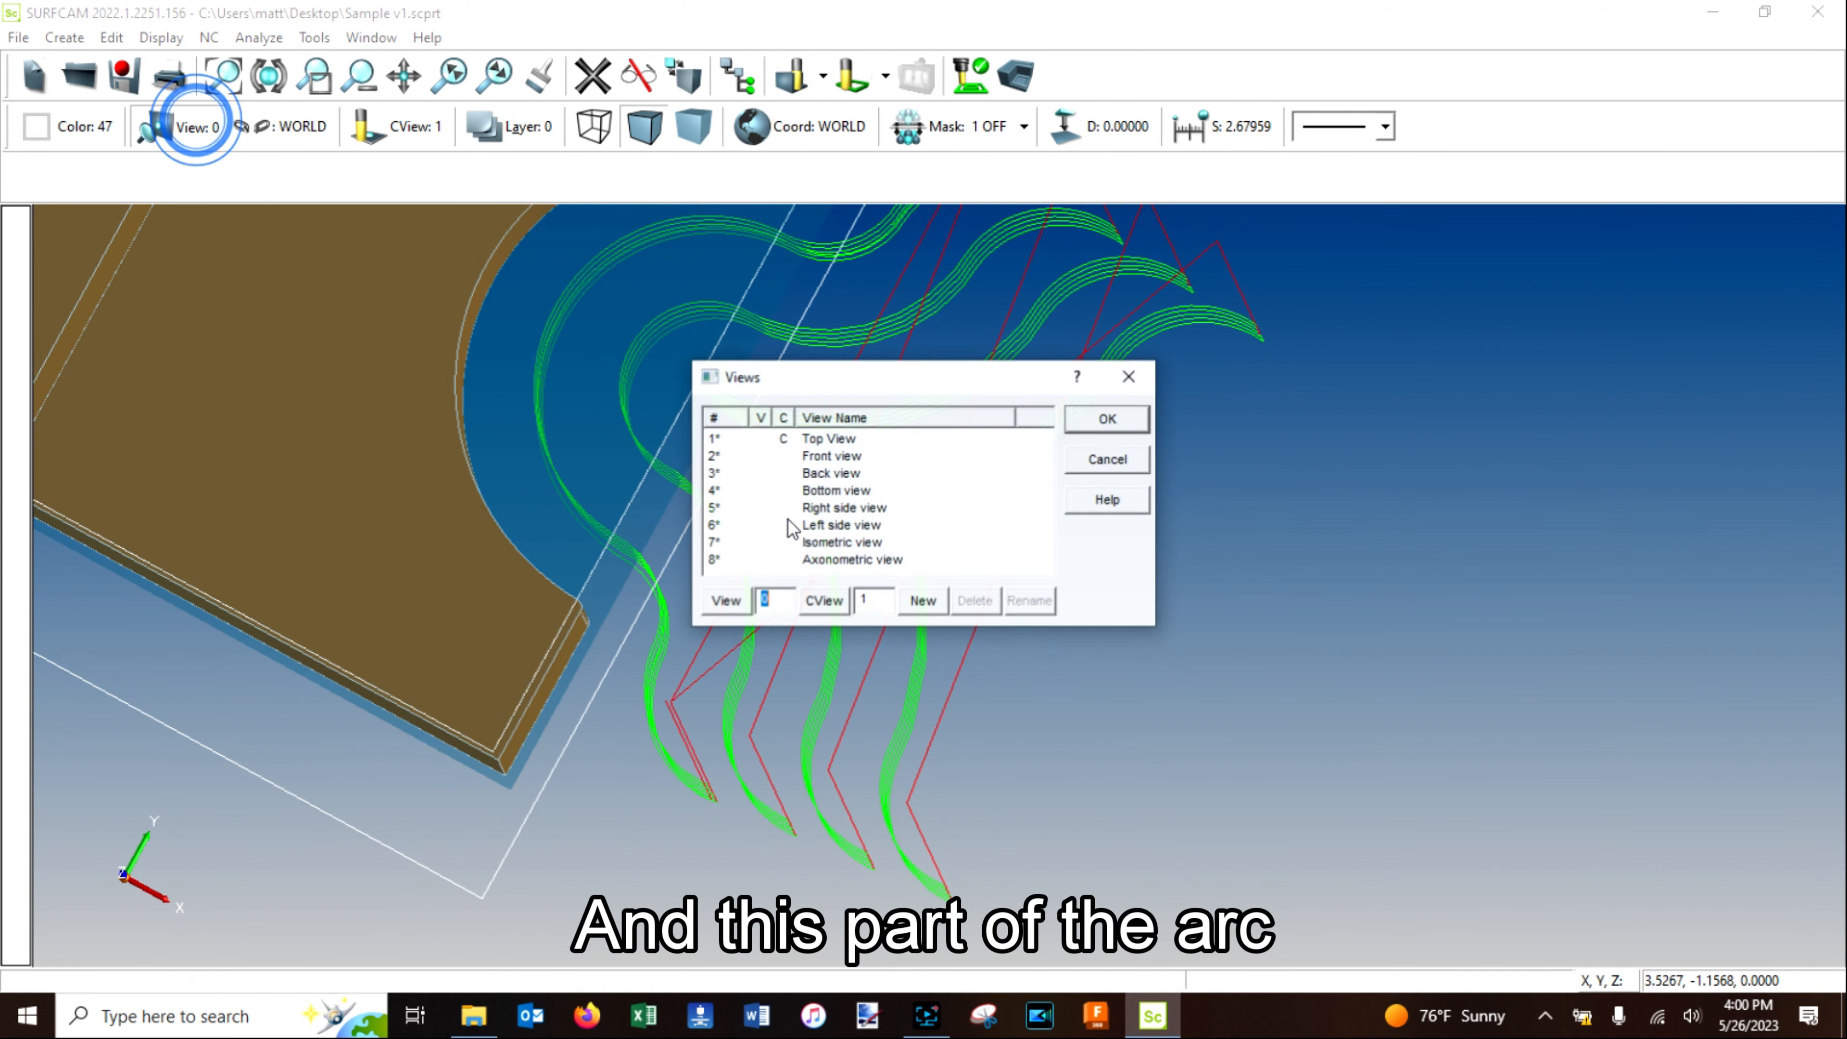
pyautogui.doubleClick(814, 438)
pyautogui.scroll(5, 1133, 437)
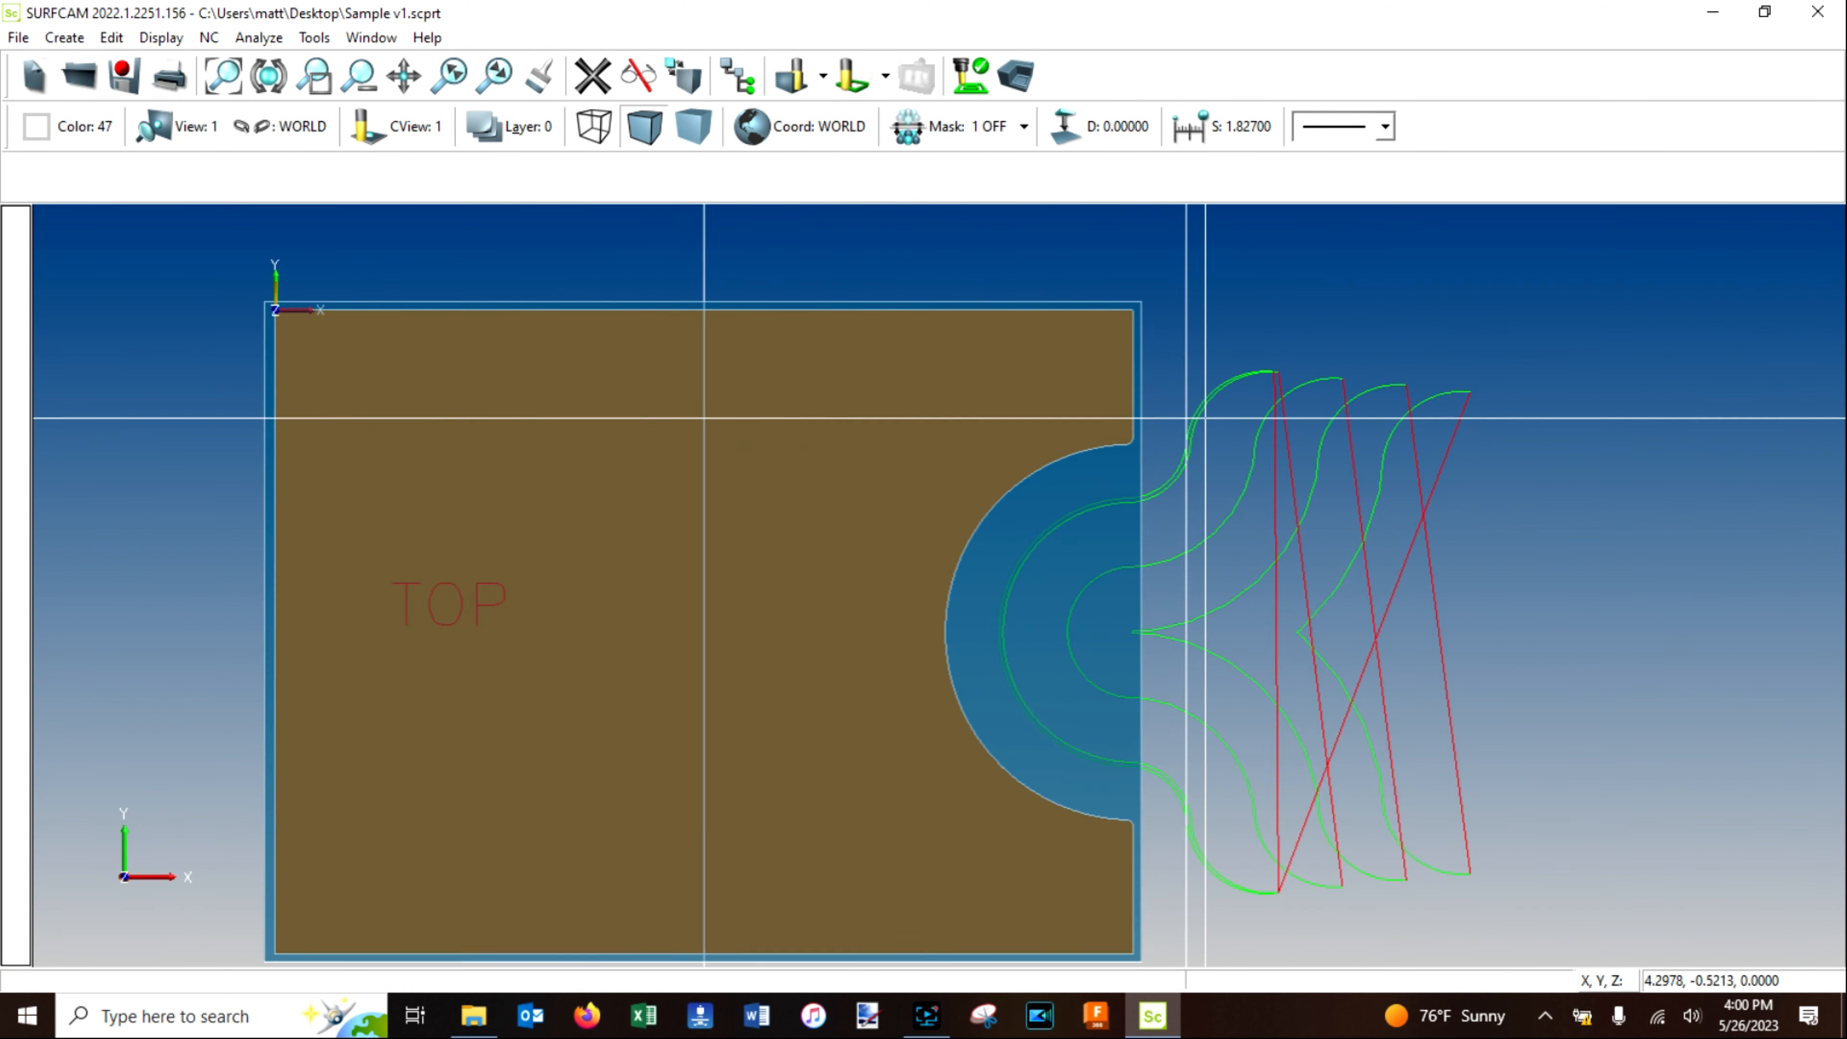
pyautogui.scroll(-5, 1133, 437)
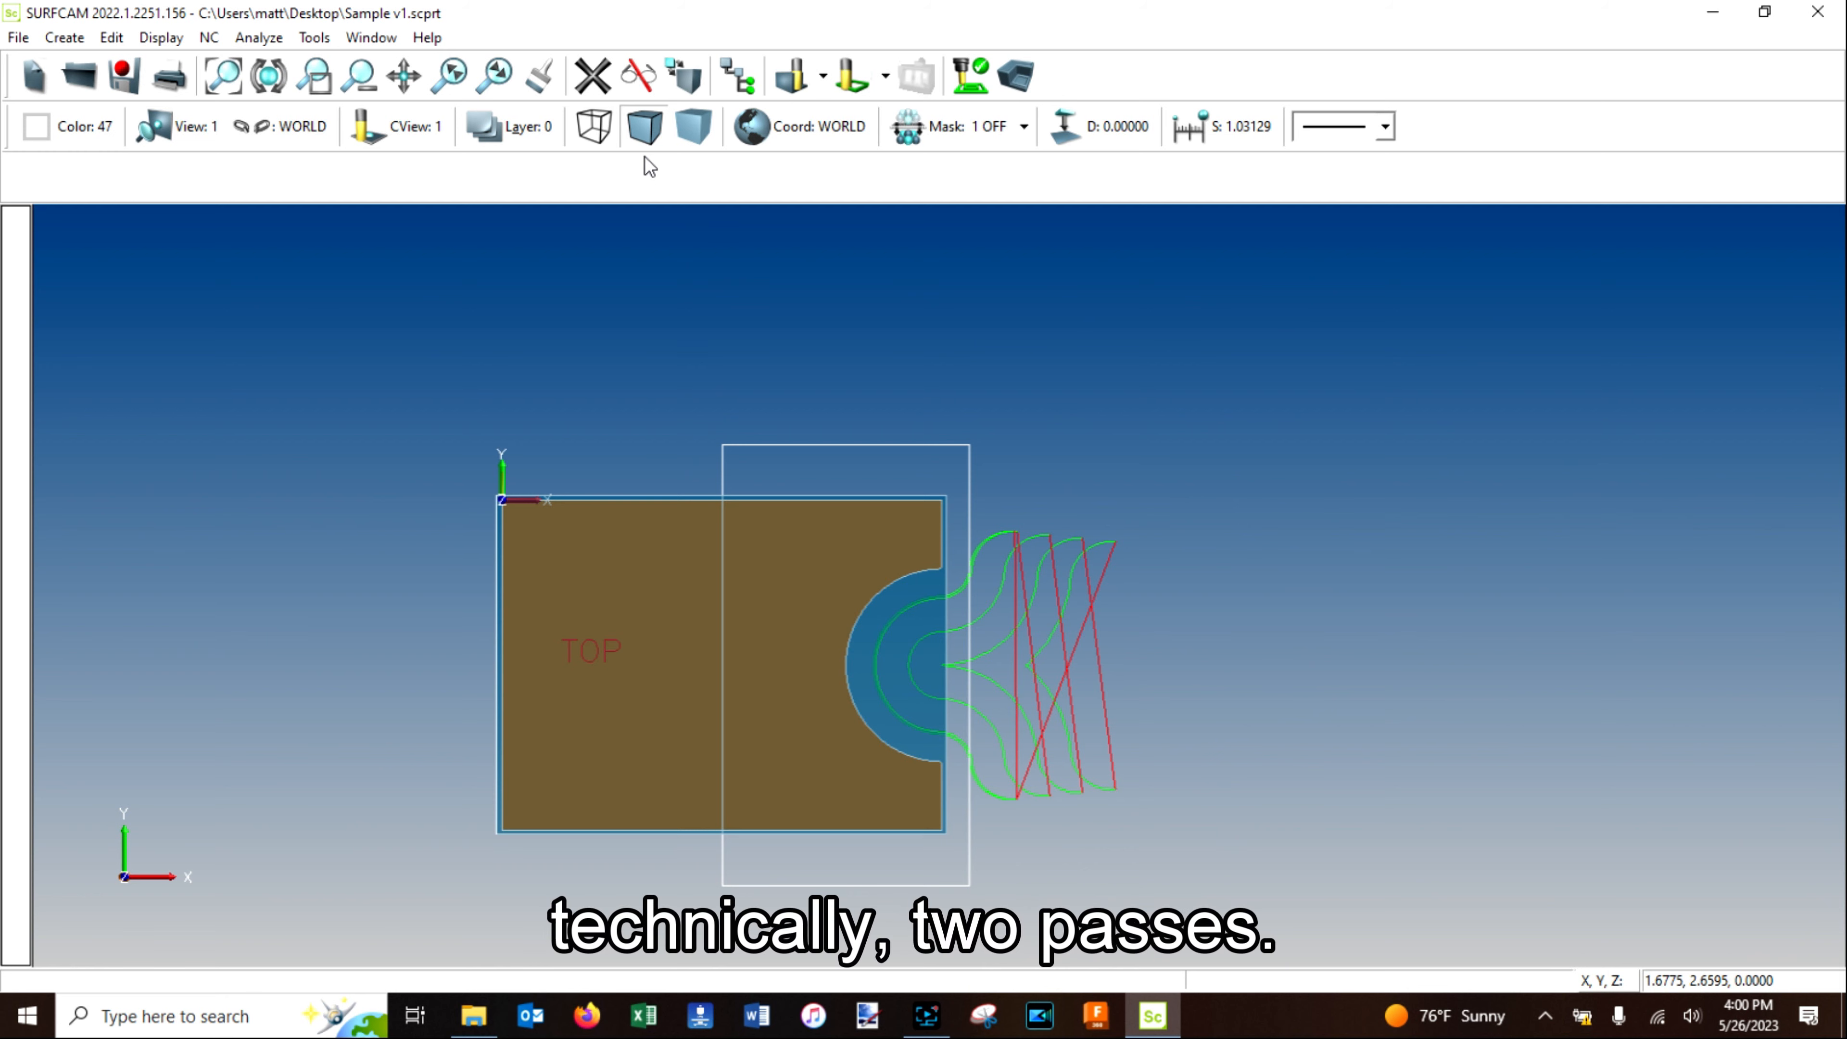
# Regenerate the 2 Axis Contour toolpath with its original geometry, setting the amount to remove on sides to 0.6.
pyautogui.click(747, 82)
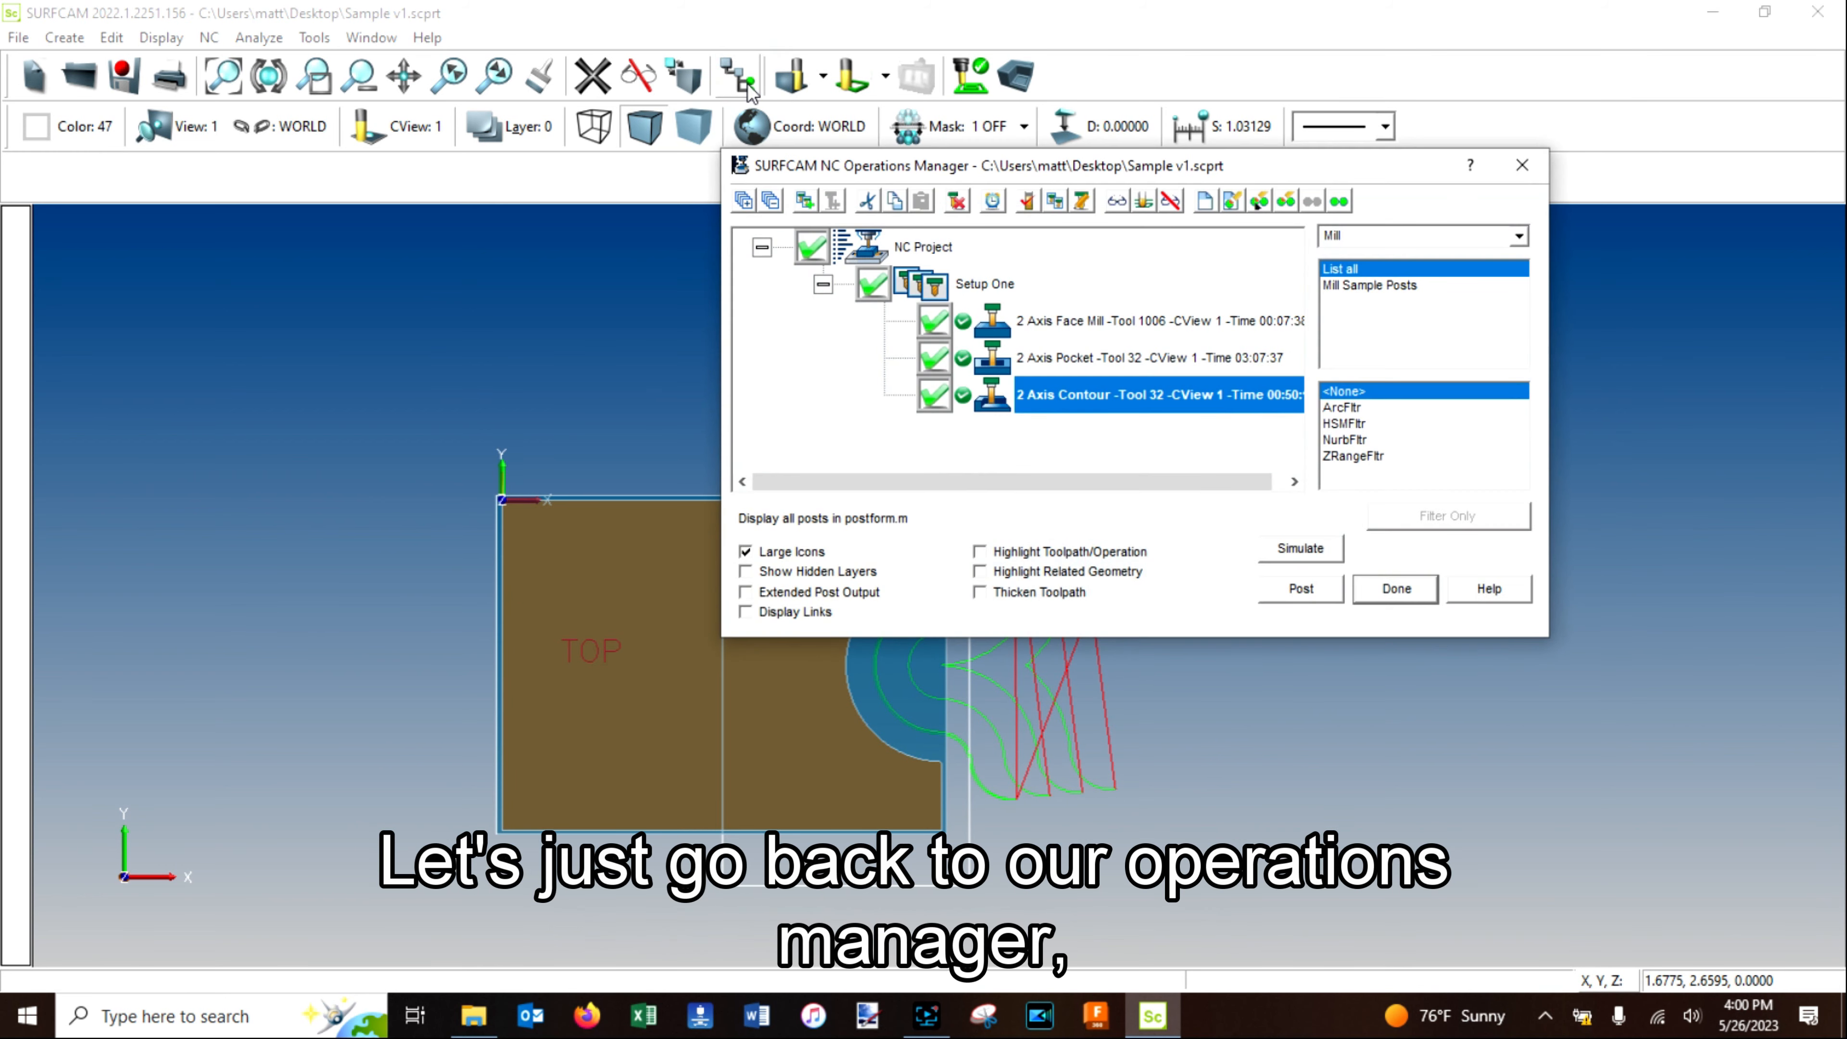
pyautogui.rightClick(1050, 406)
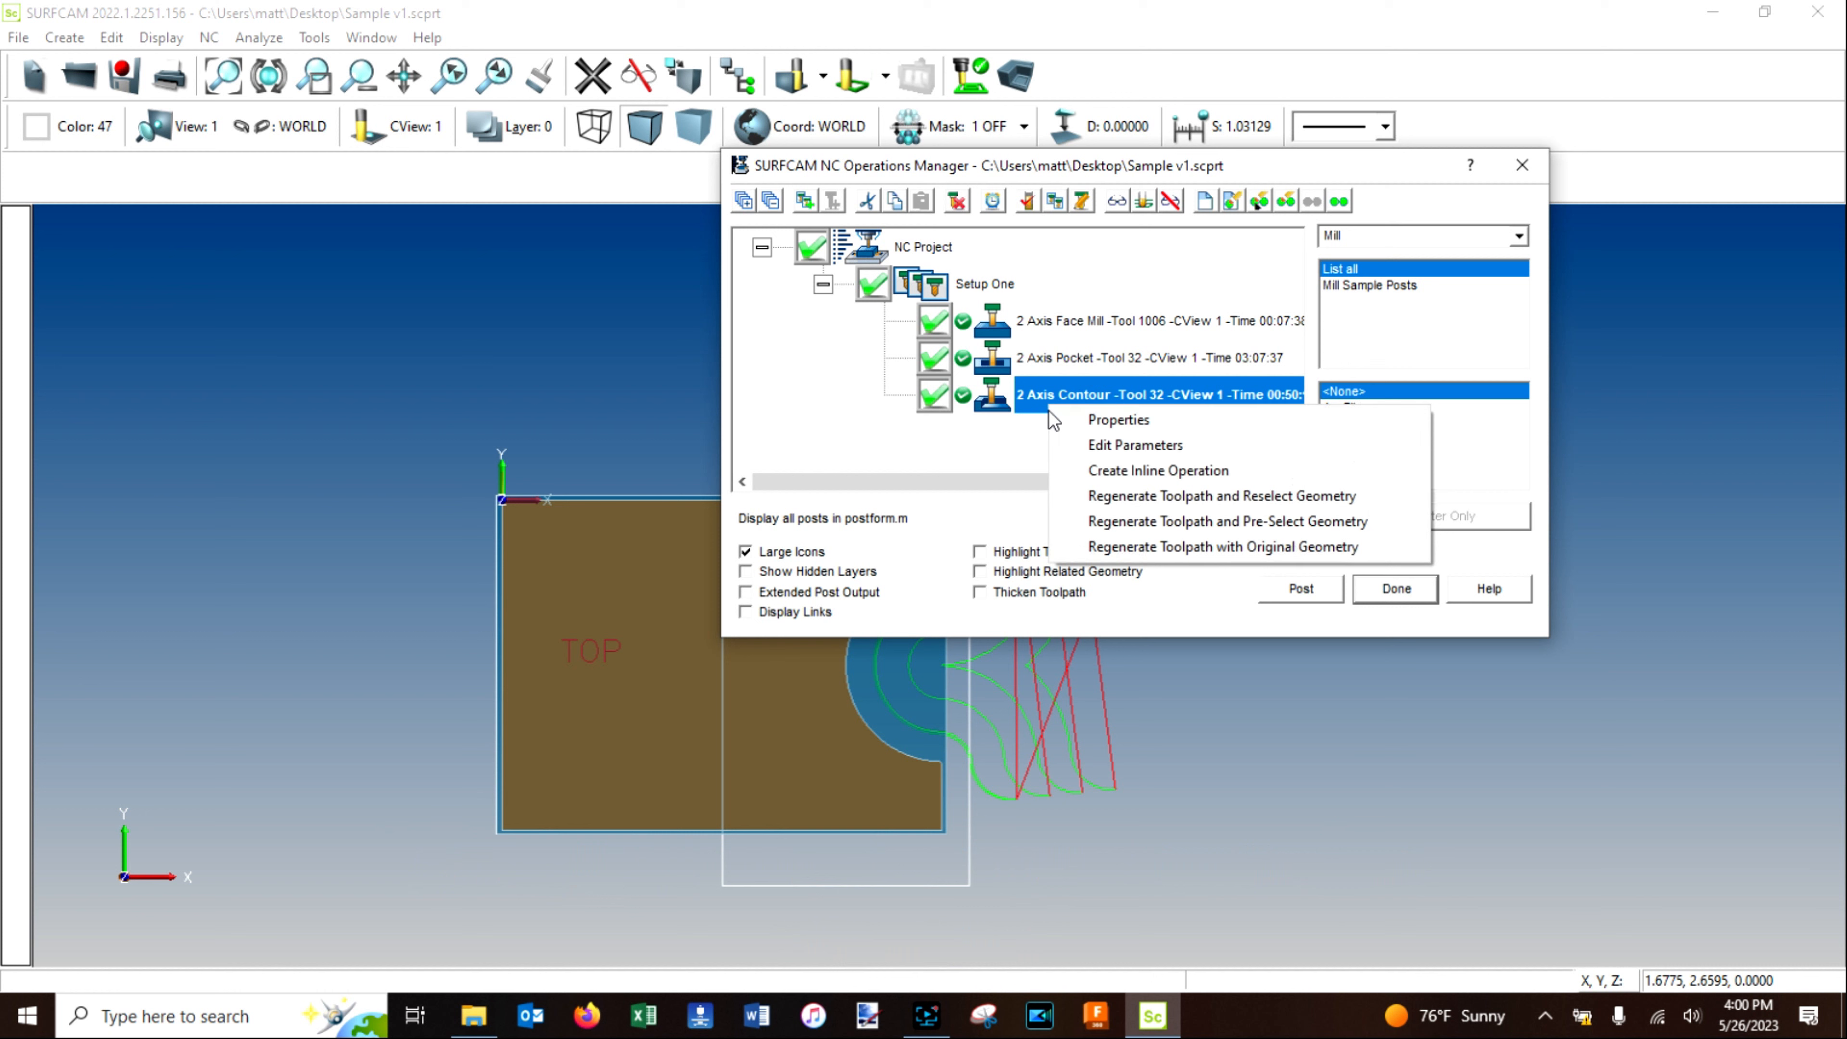
pyautogui.click(1218, 550)
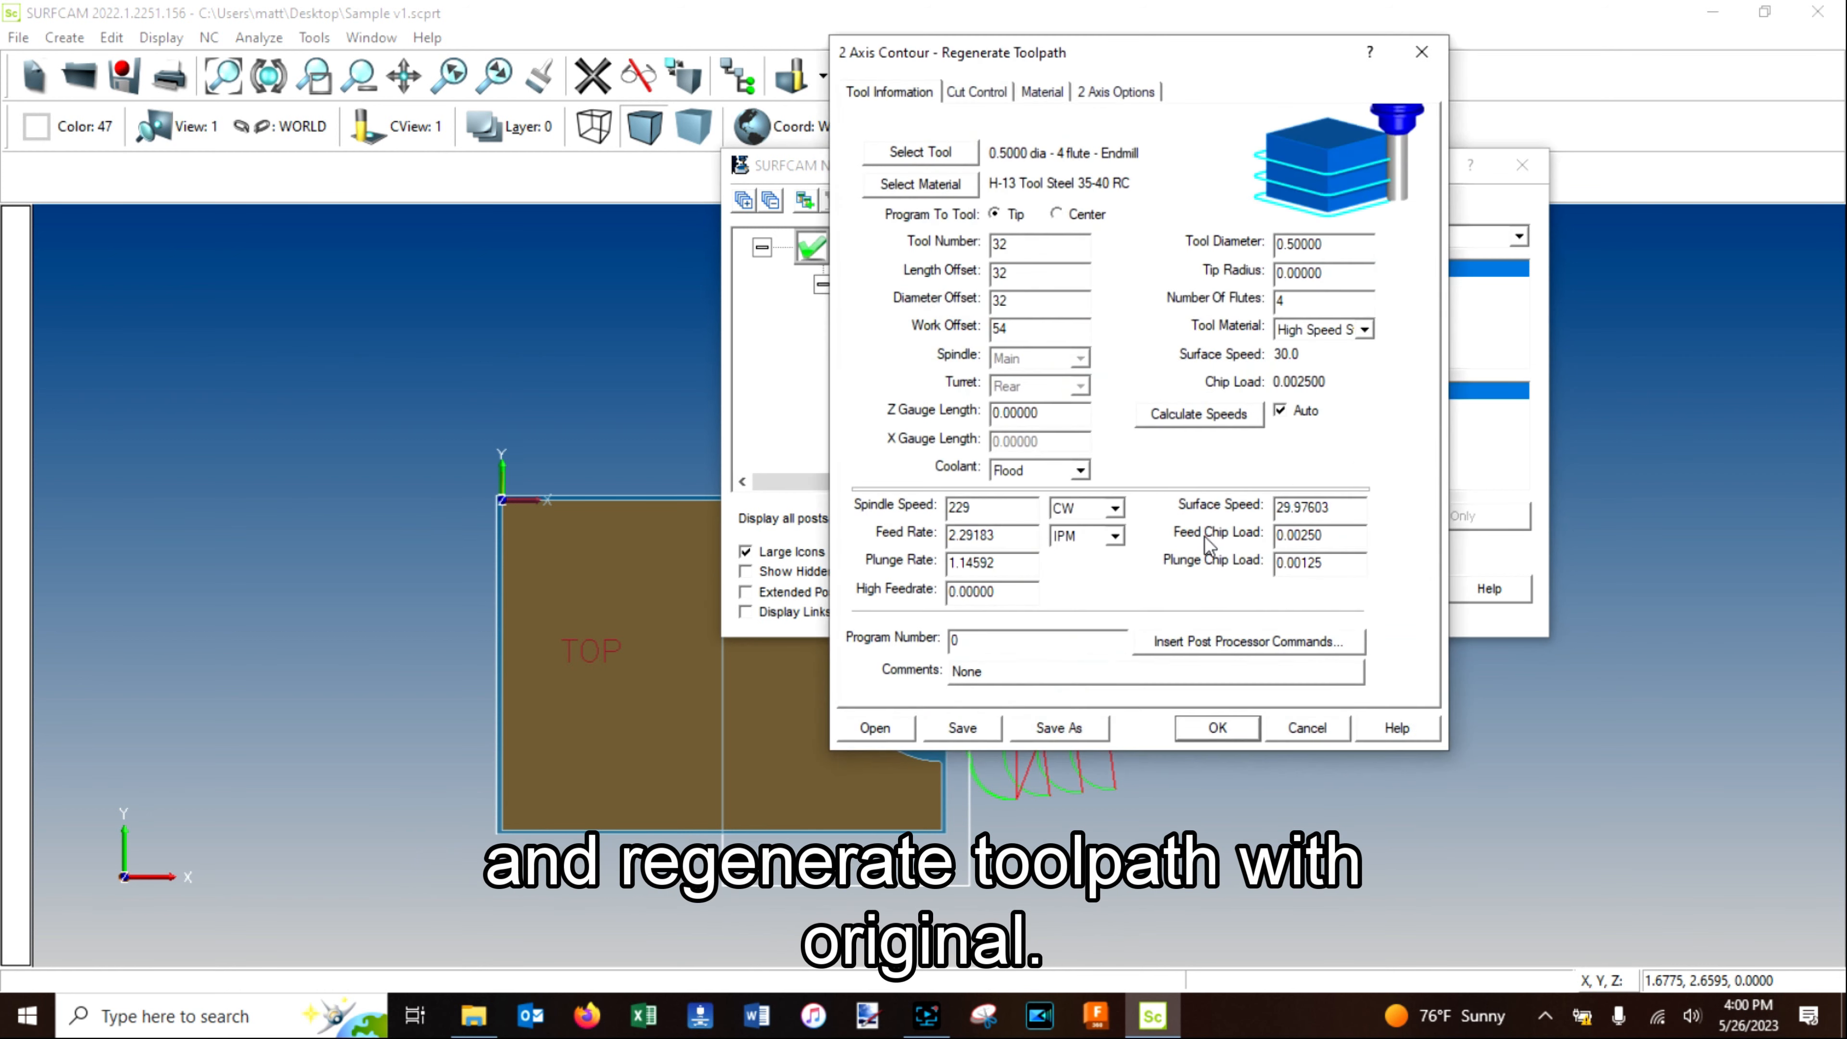
pyautogui.click(973, 93)
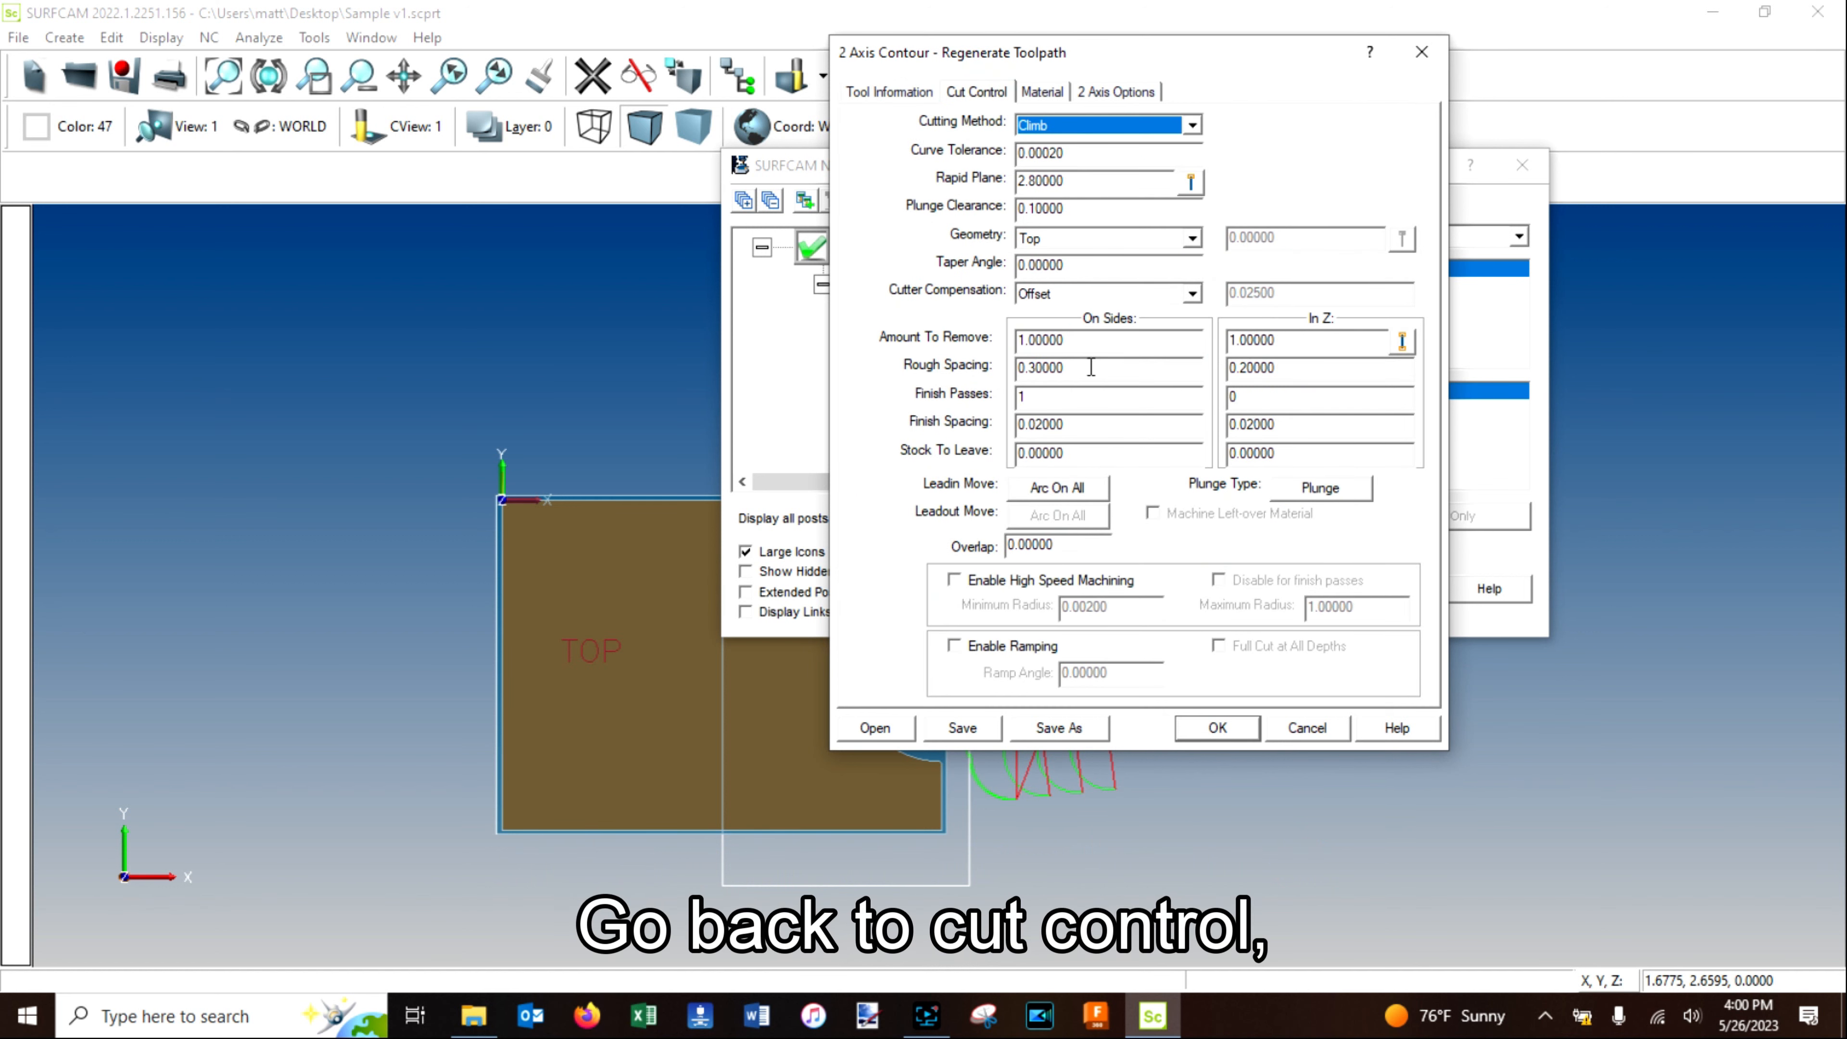
pyautogui.doubleClick(1055, 343)
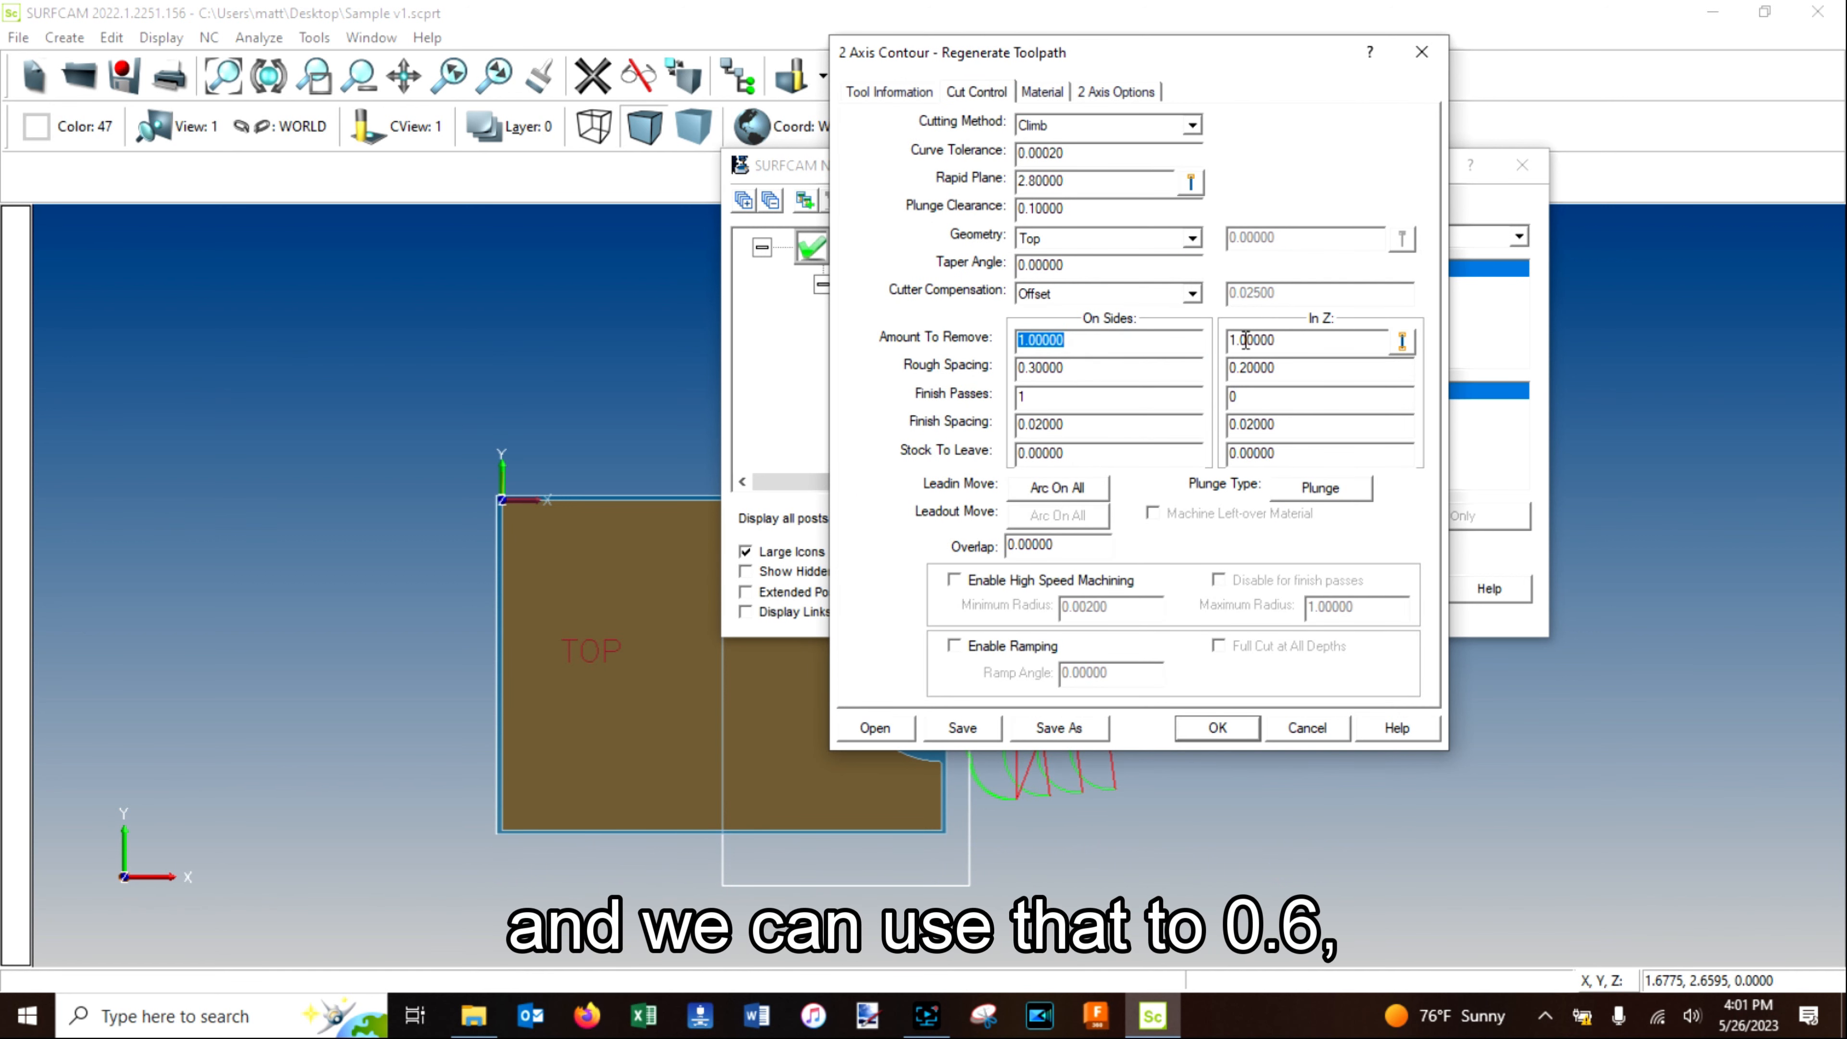
pyautogui.click(1222, 728)
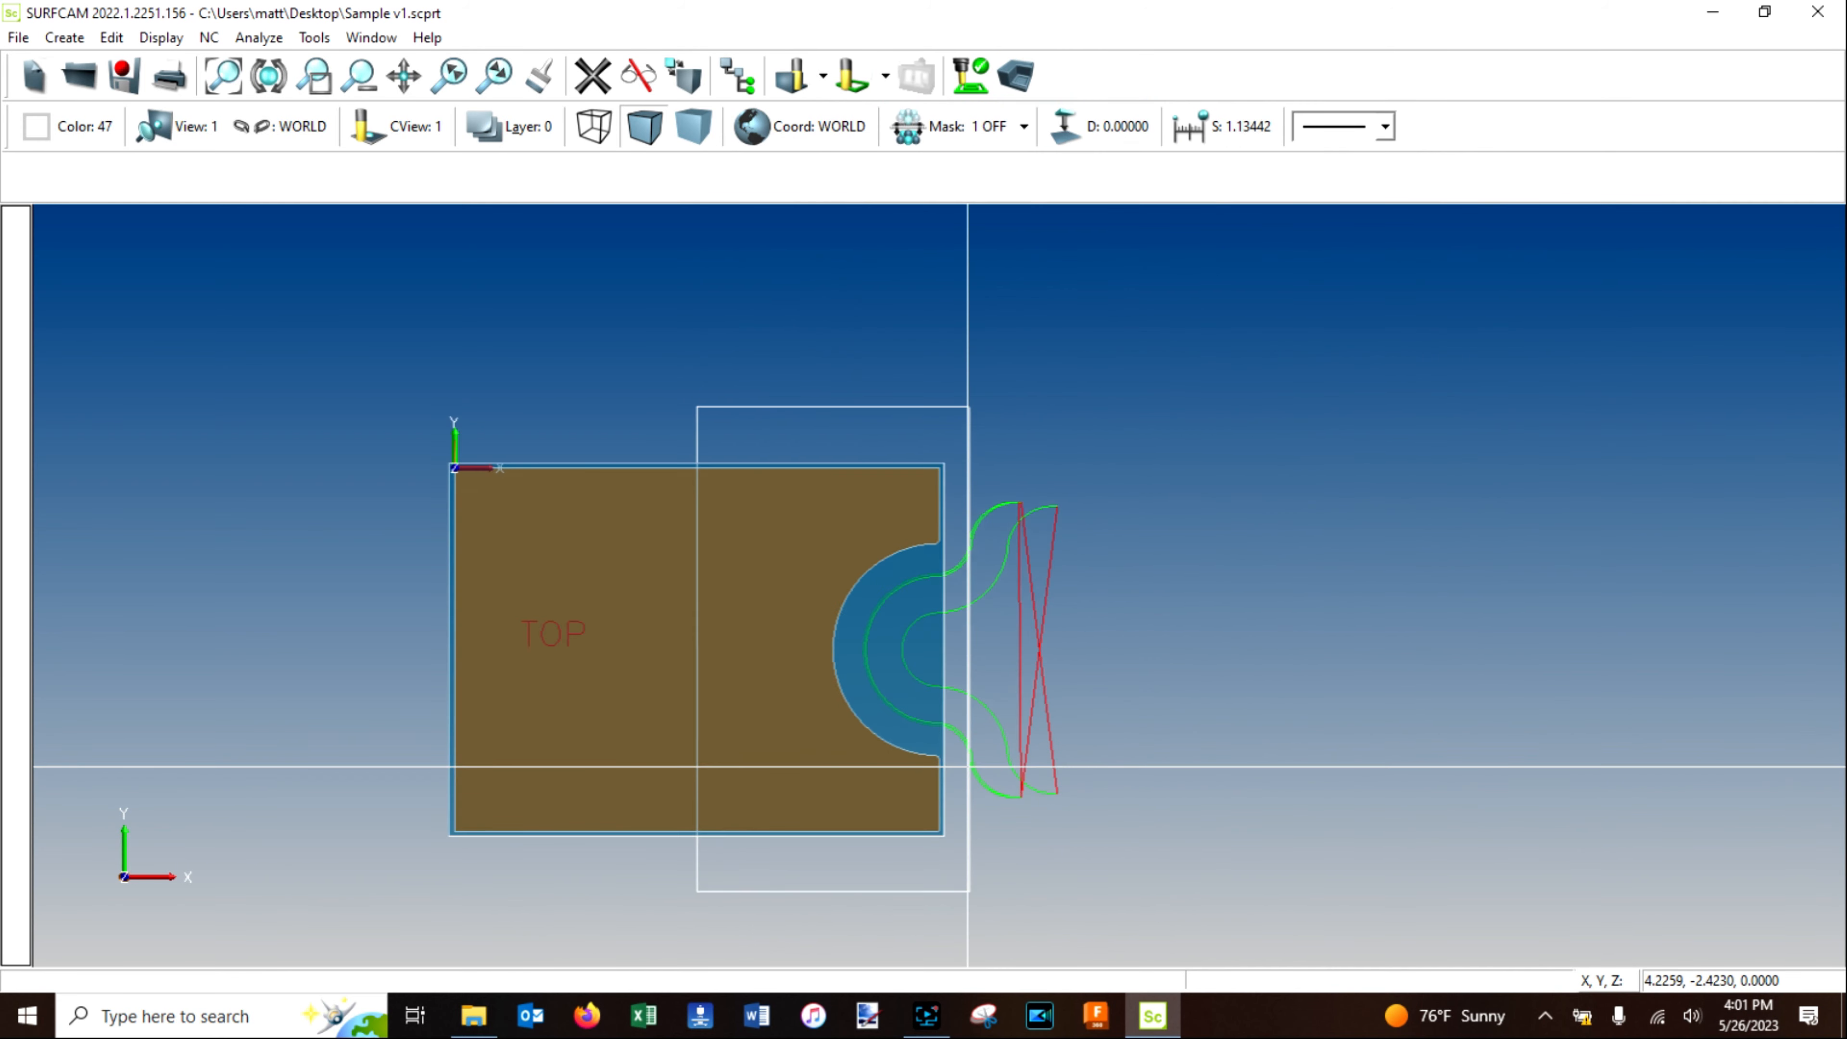
# Measure the distance between the upper and lower endpoints of the lower step's front corner edge, and close the report.
pyautogui.scroll(4, 967, 766)
pyautogui.moveTo(961, 743); pyautogui.dragTo(962, 697, button='middle')
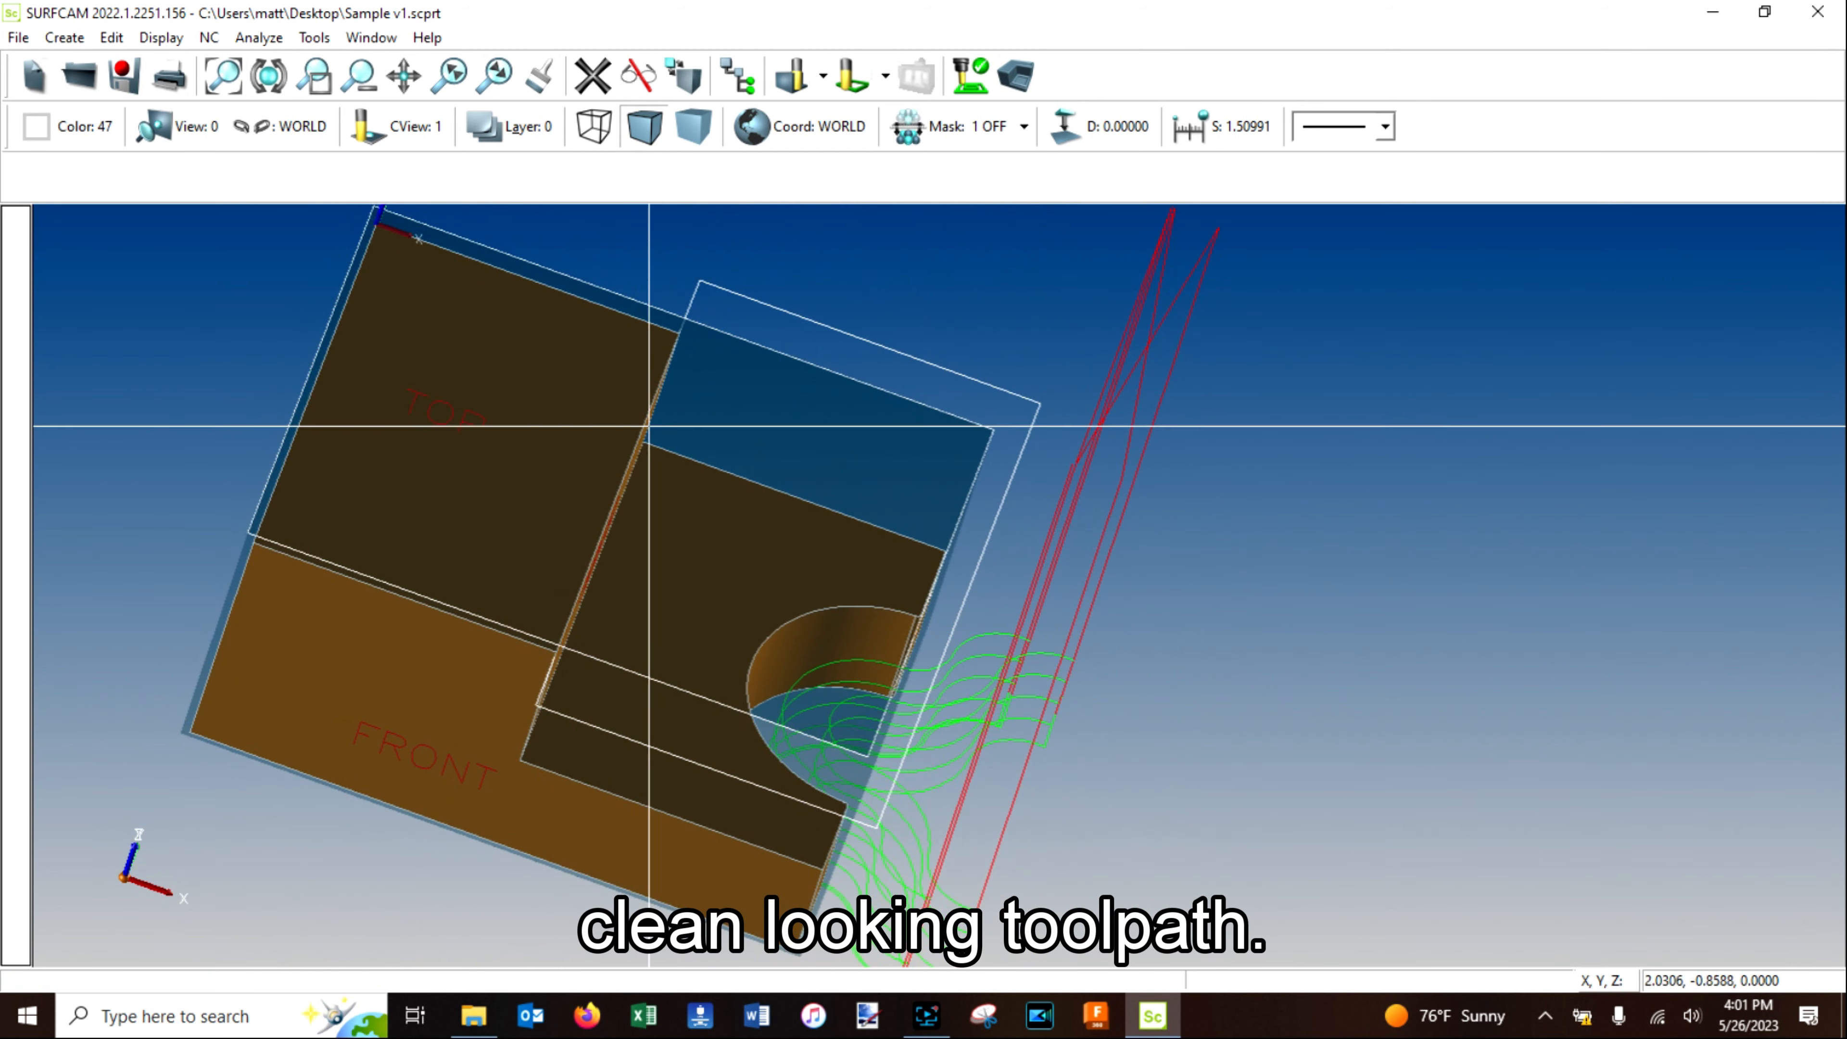
pyautogui.click(278, 42)
pyautogui.click(287, 88)
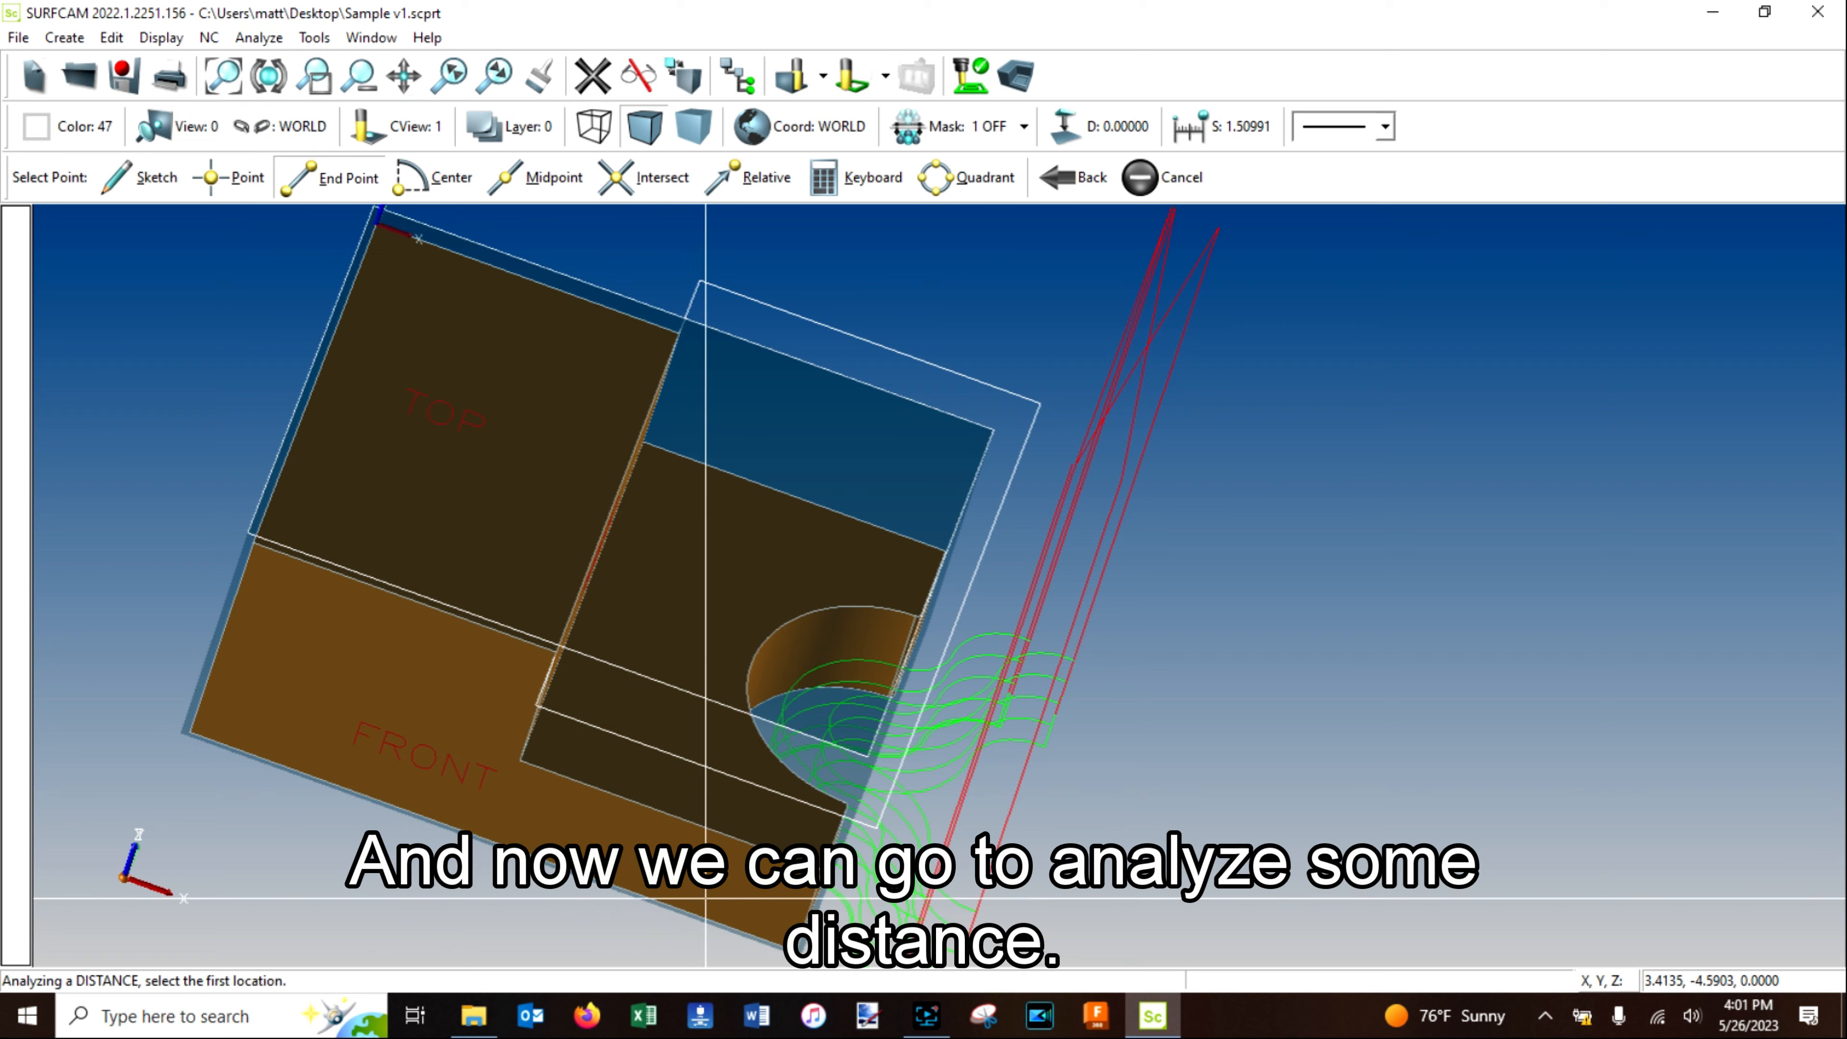
pyautogui.scroll(5, 706, 899)
pyautogui.click(806, 601)
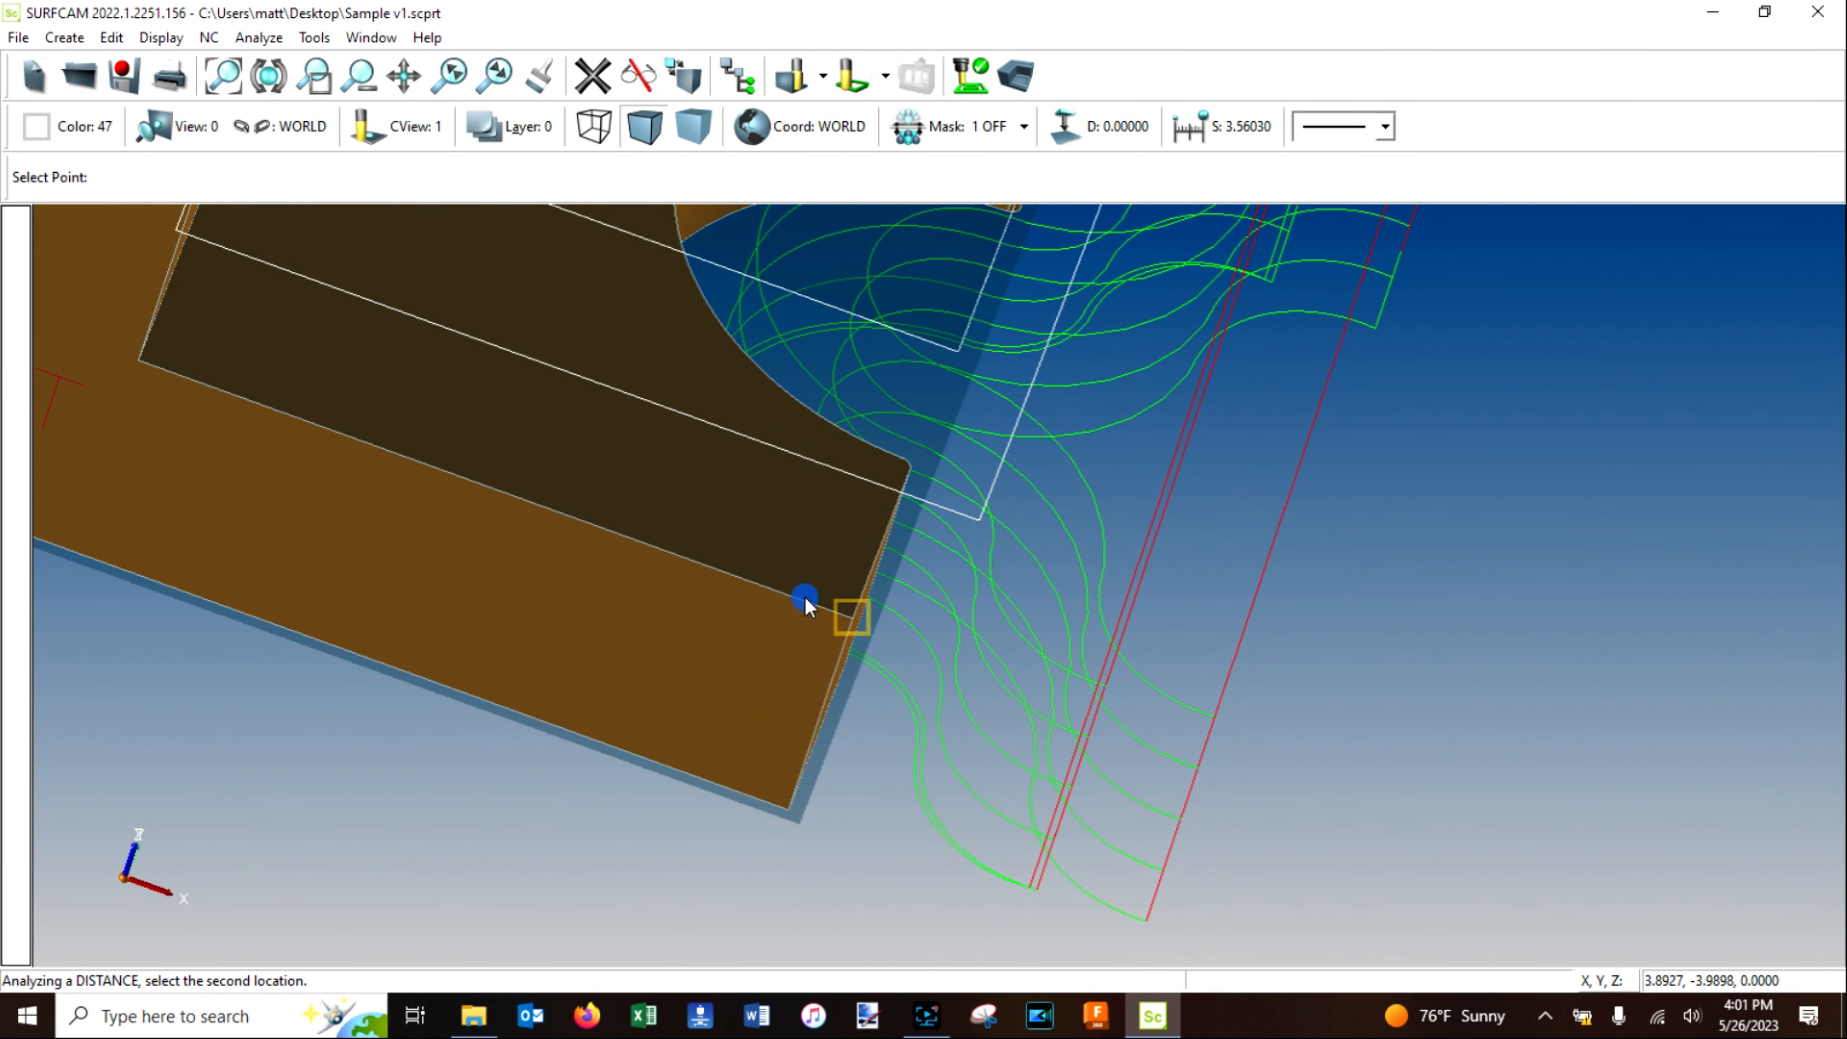
pyautogui.click(780, 801)
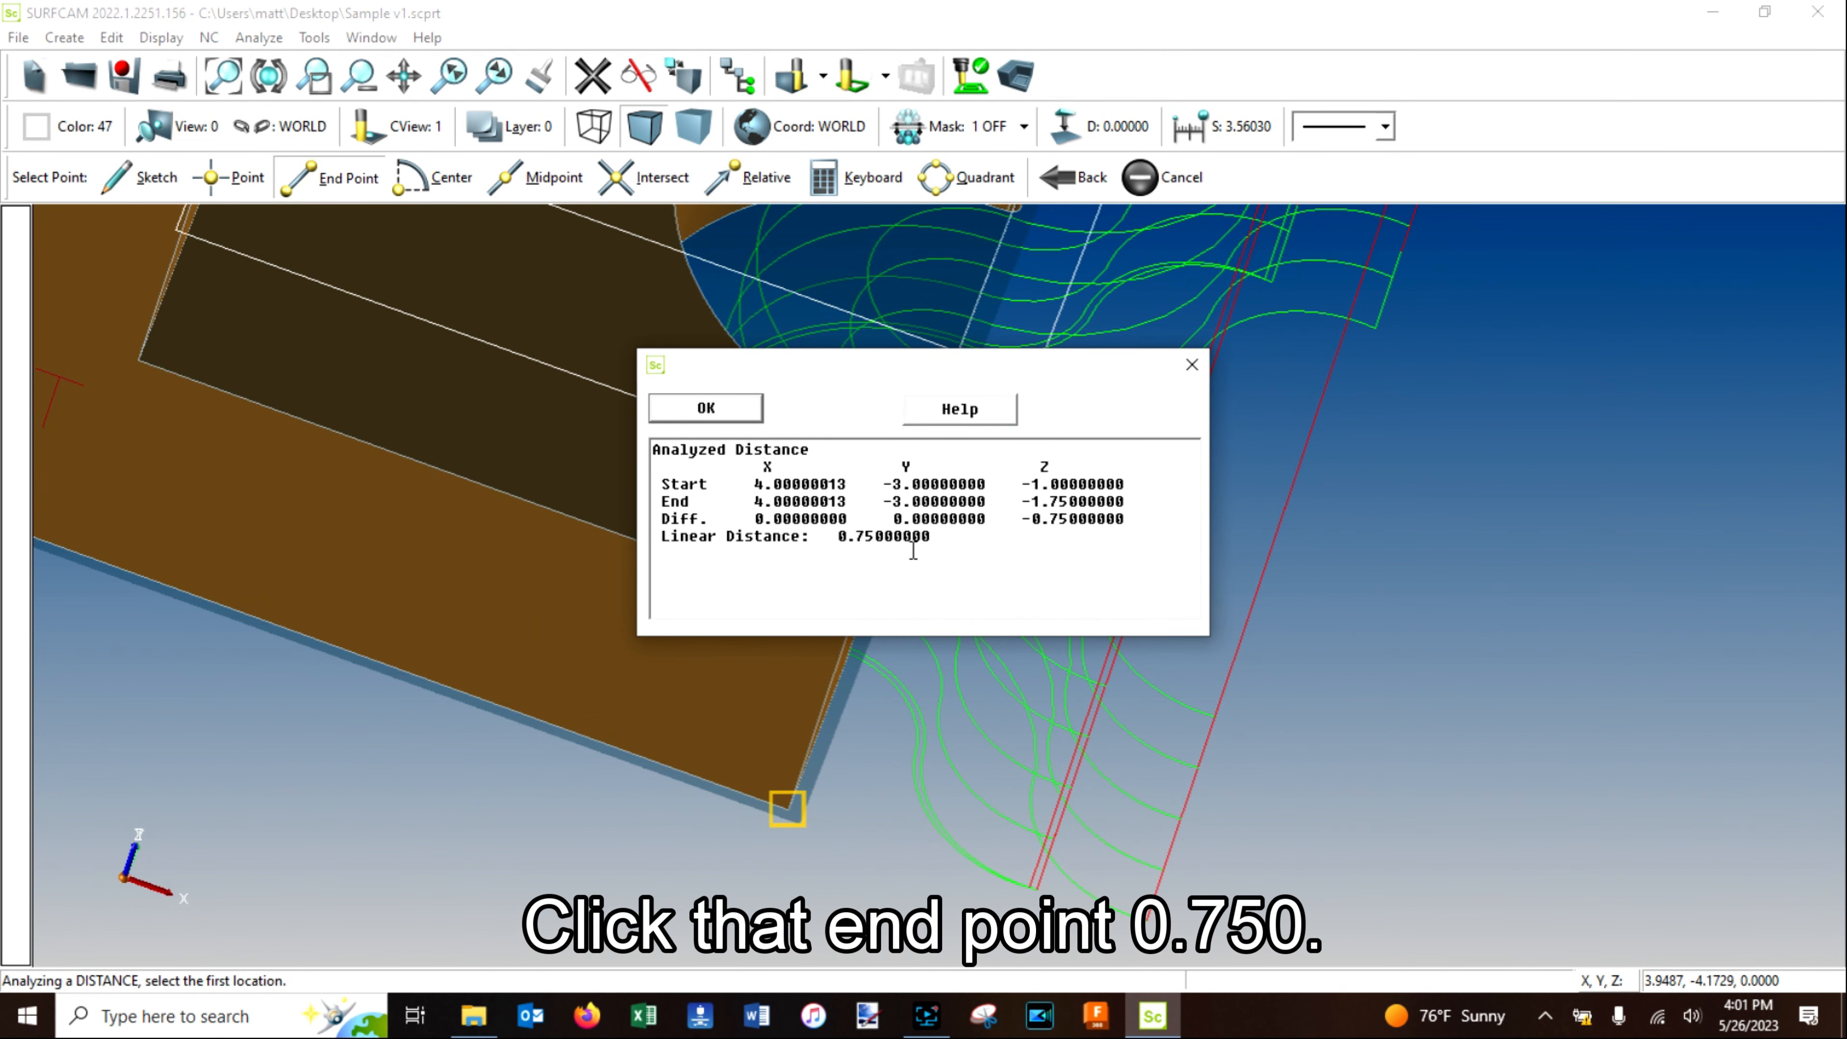
pyautogui.click(689, 409)
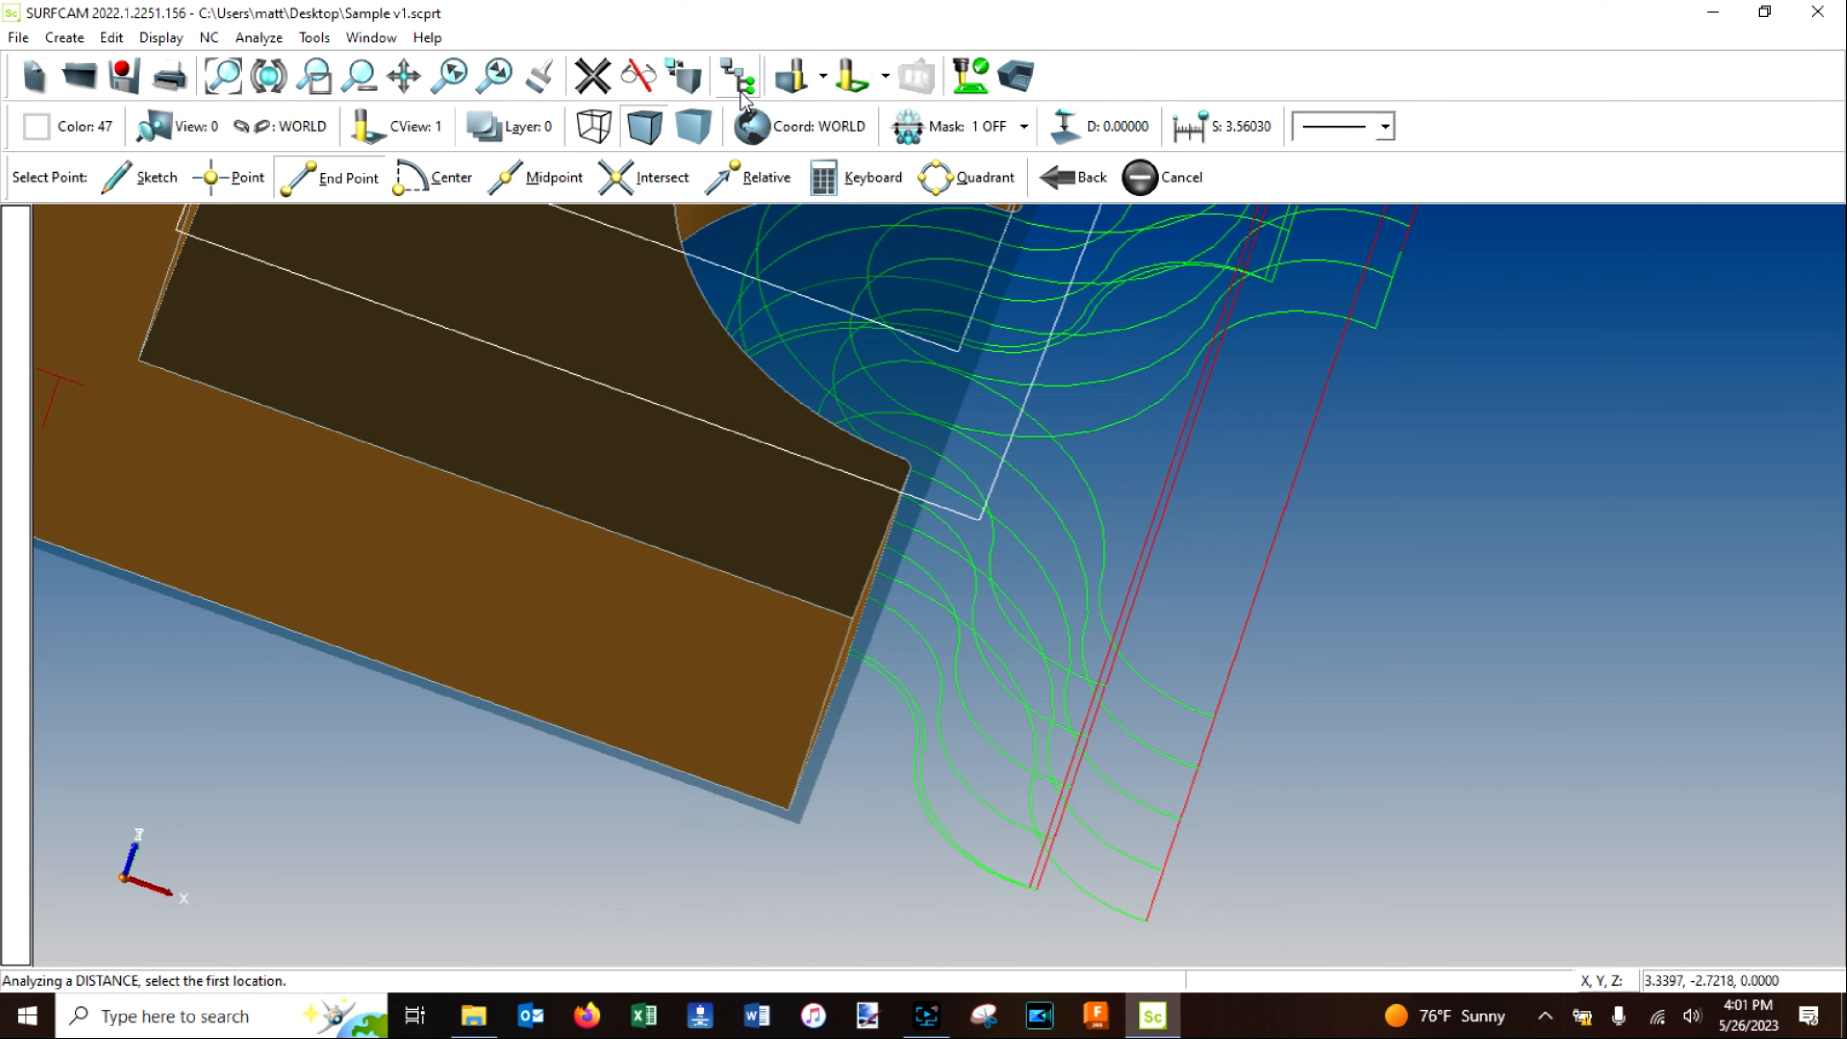
# Regenerate the 2 Axis Contour toolpath with its original geometry, setting the amount to remove in Z to 0.8.
pyautogui.click(738, 75)
pyautogui.rightClick(1026, 408)
pyautogui.click(1132, 537)
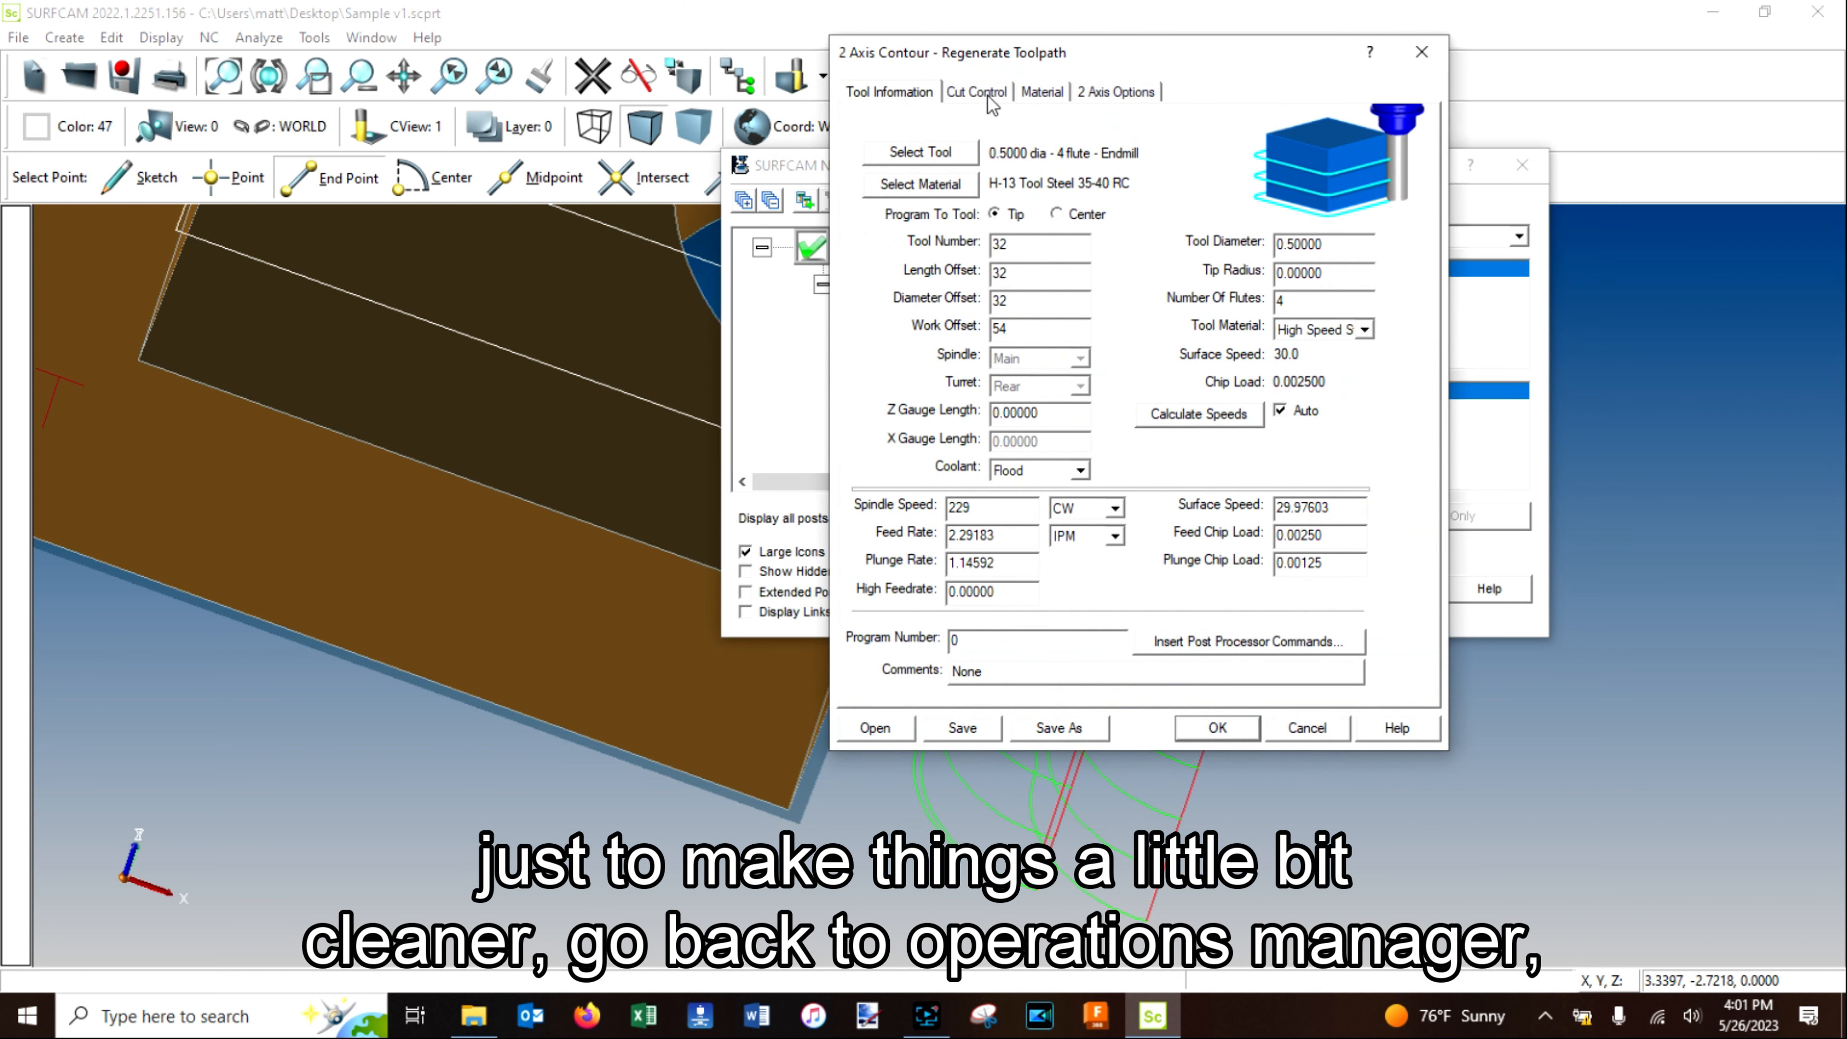
pyautogui.click(988, 95)
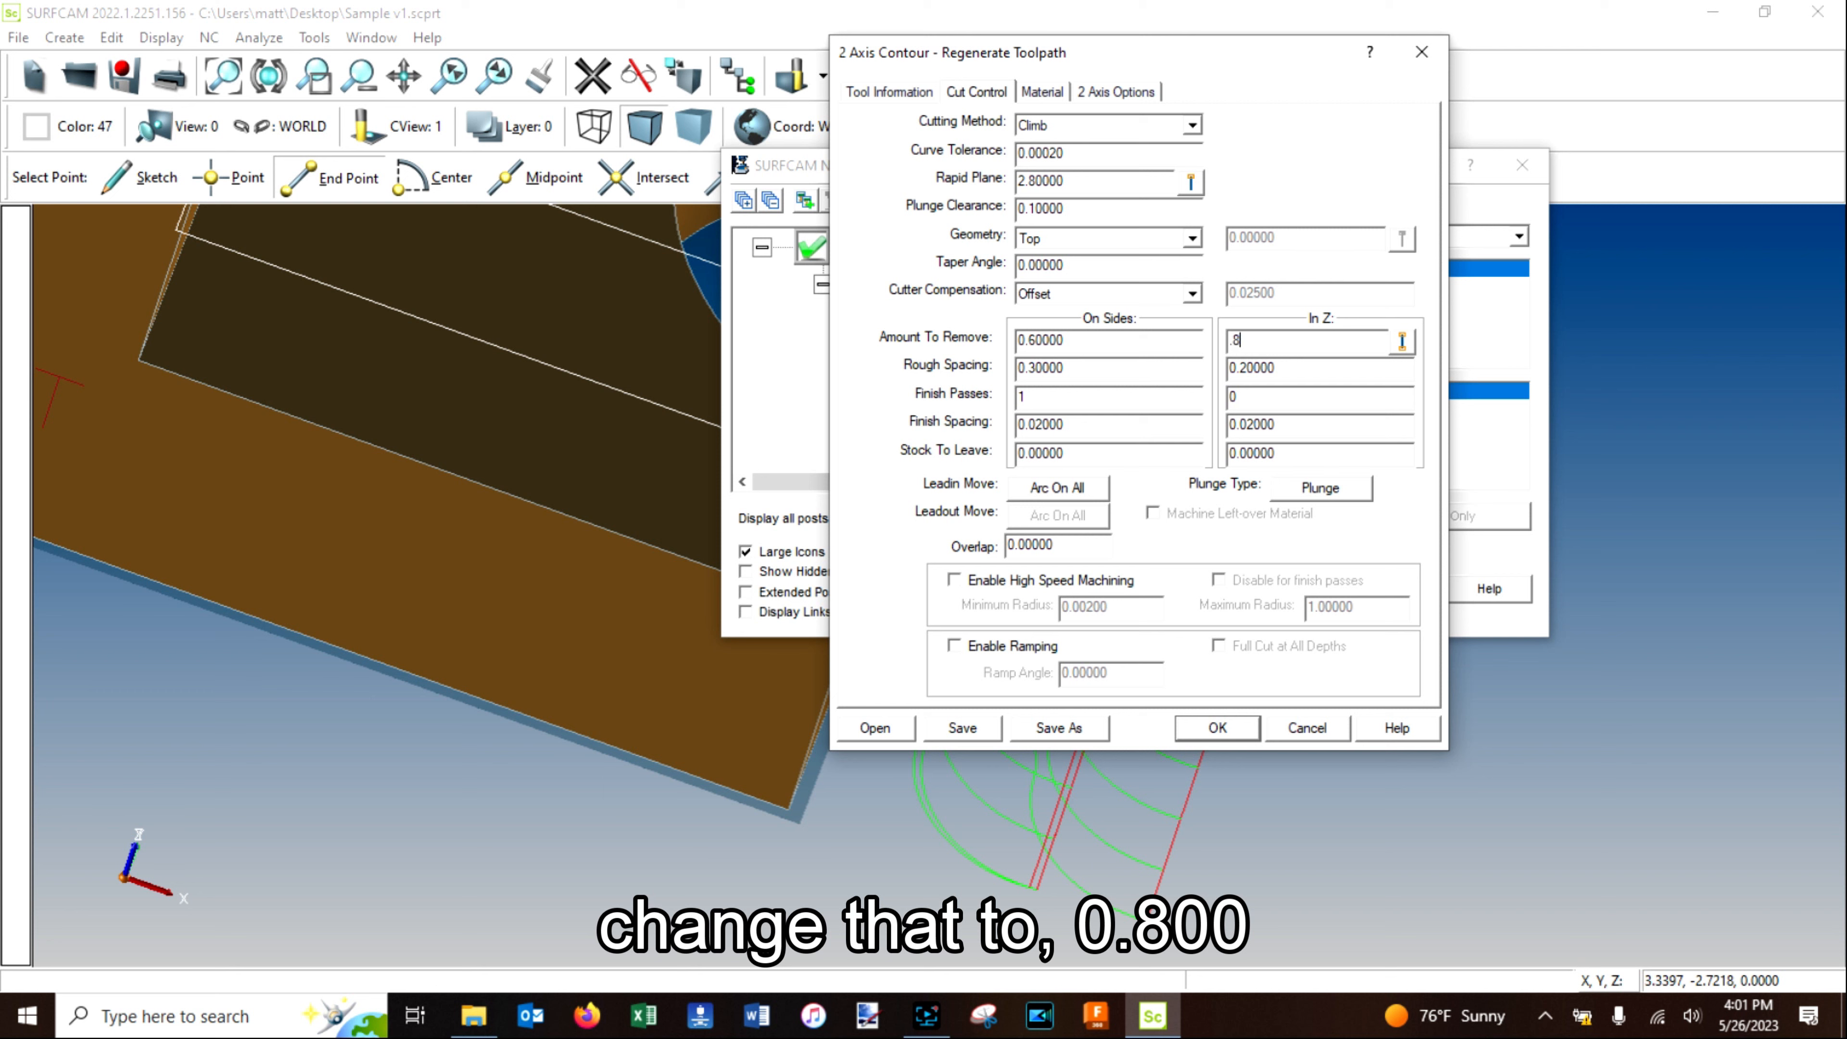
pyautogui.click(1218, 727)
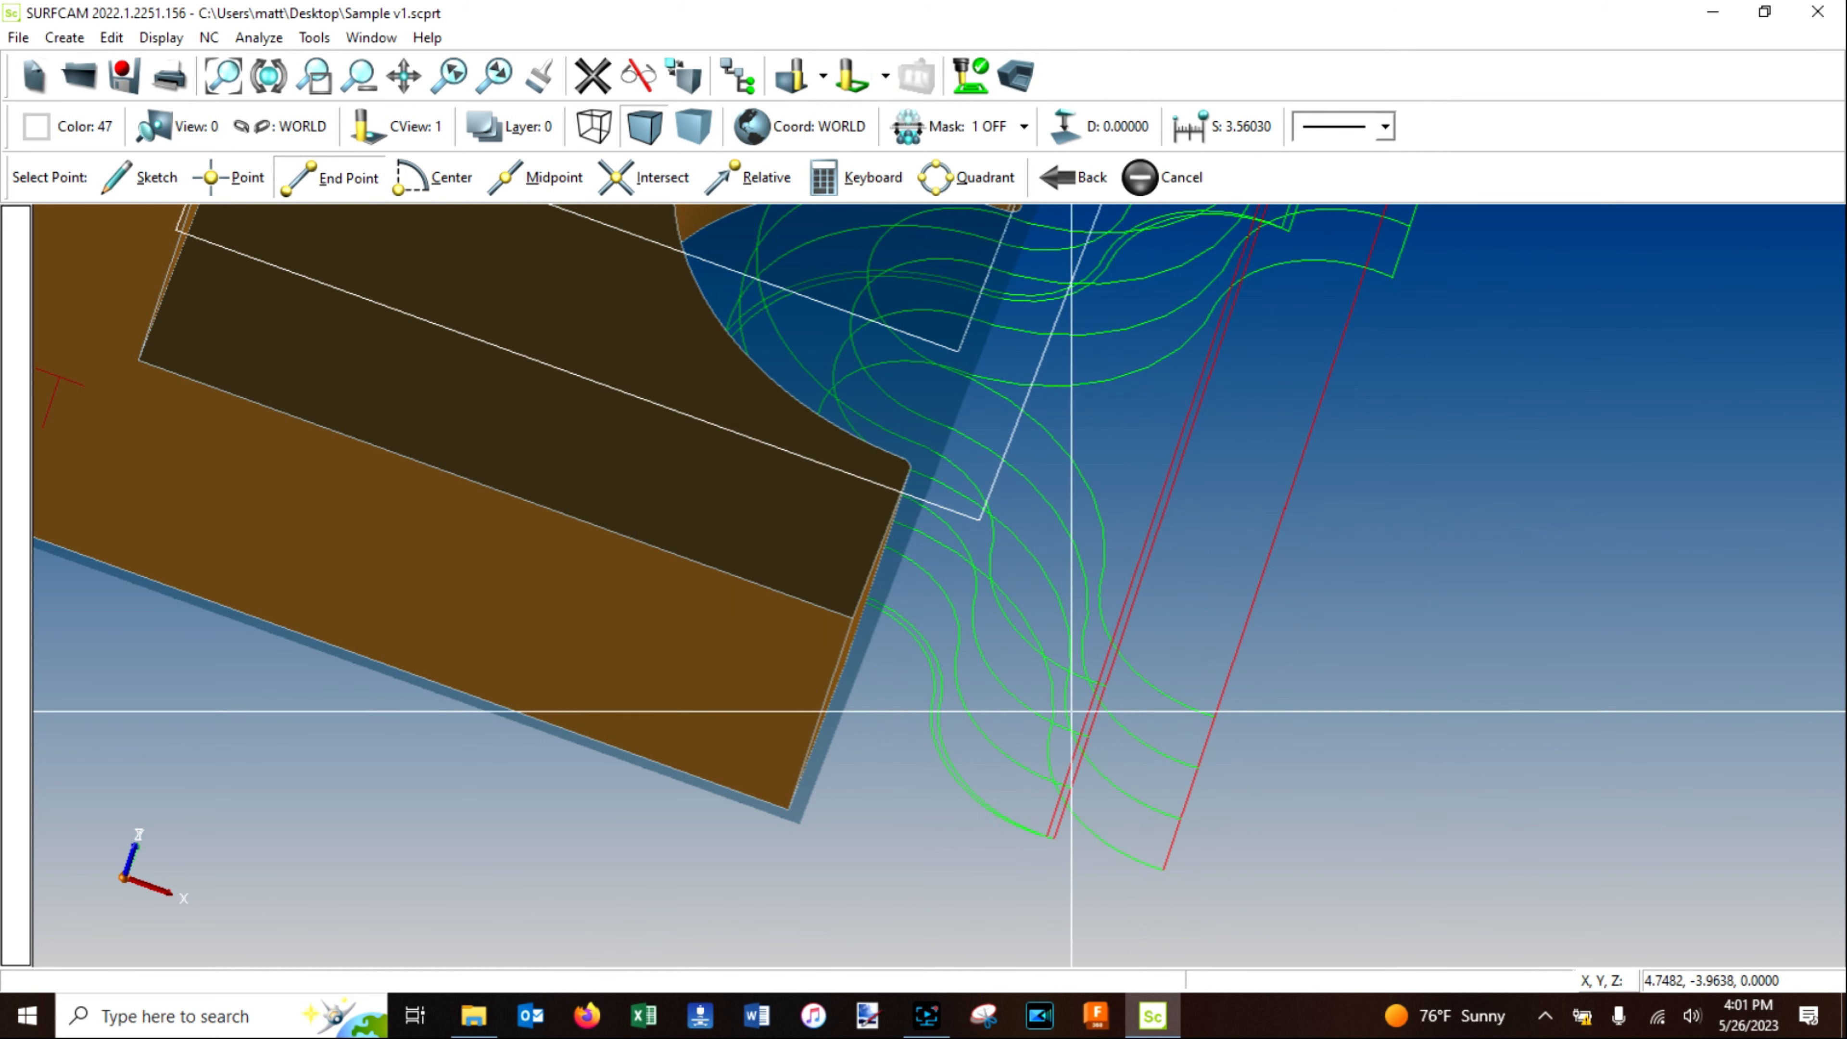
# Hide the contour toolpath so that only the part and stock are displayed.
pyautogui.moveTo(987, 766); pyautogui.dragTo(750, 324, button='middle')
pyautogui.scroll(-5, 749, 325)
pyautogui.click(640, 79)
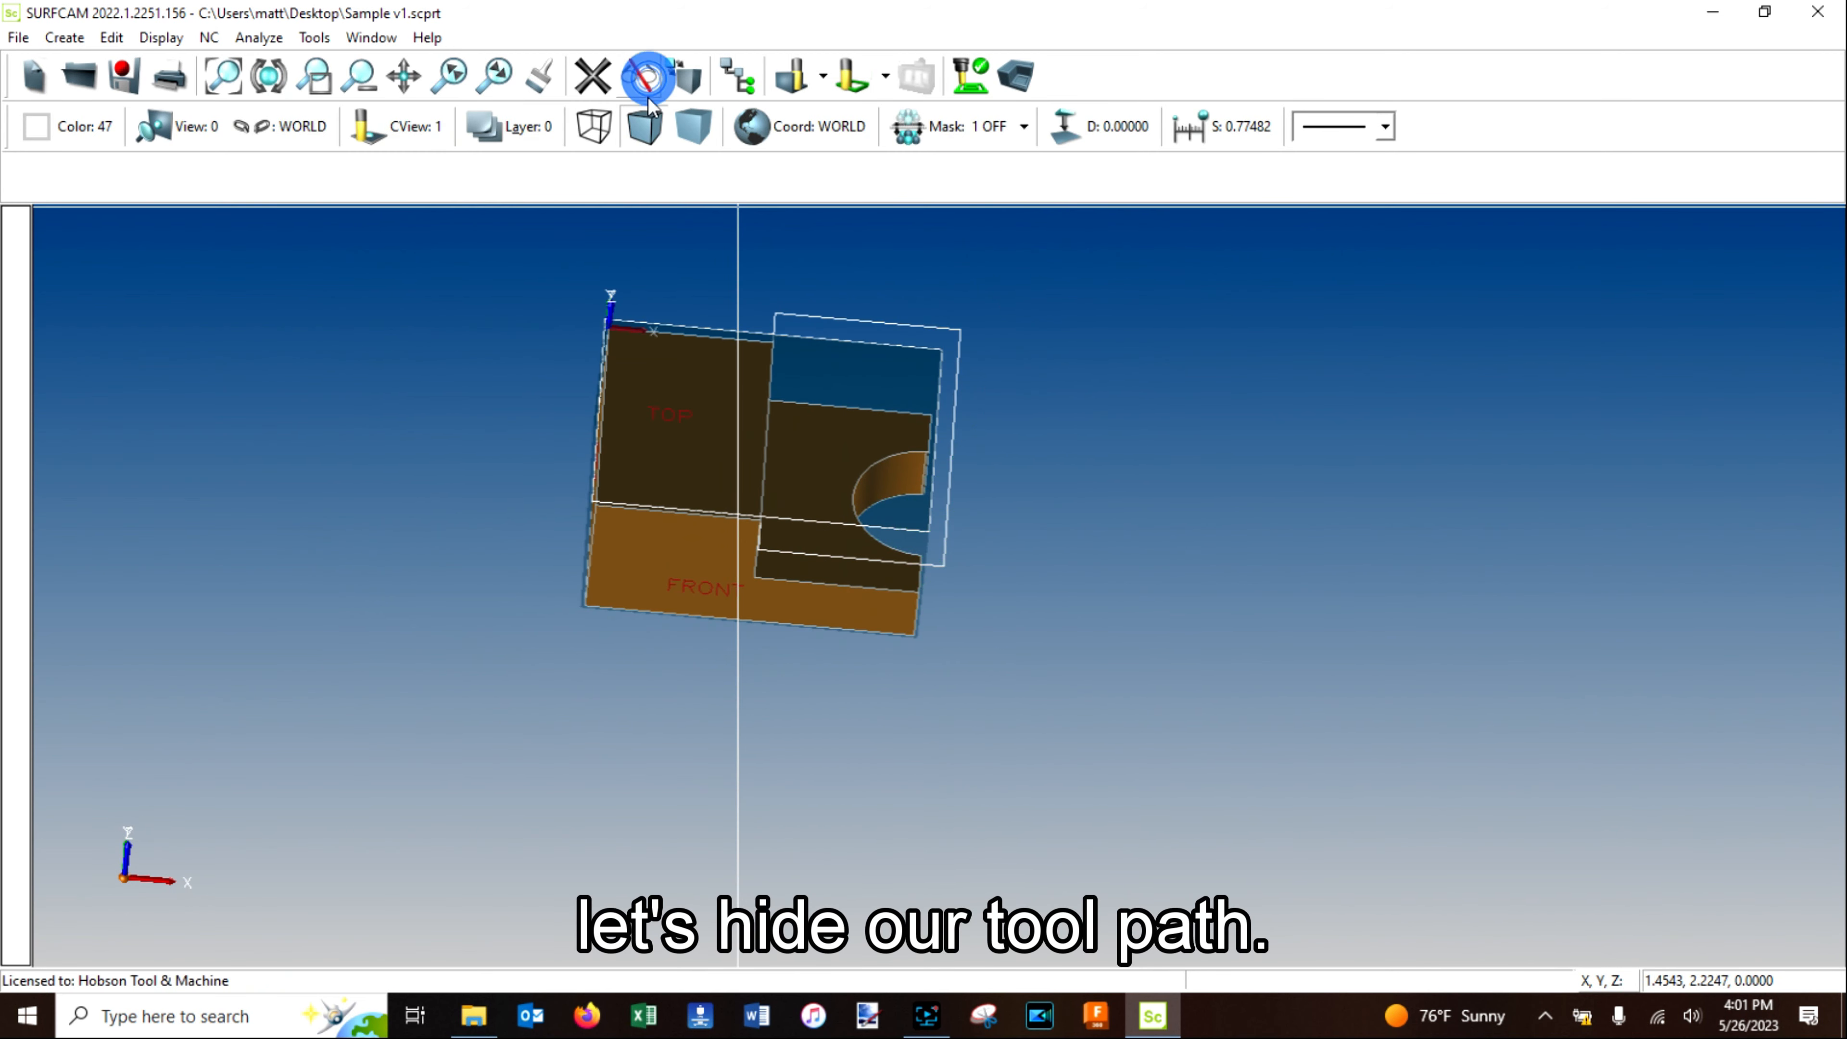
# Launch the verification of the whole Setup One and show its stock in a maximized window.
pyautogui.click(749, 82)
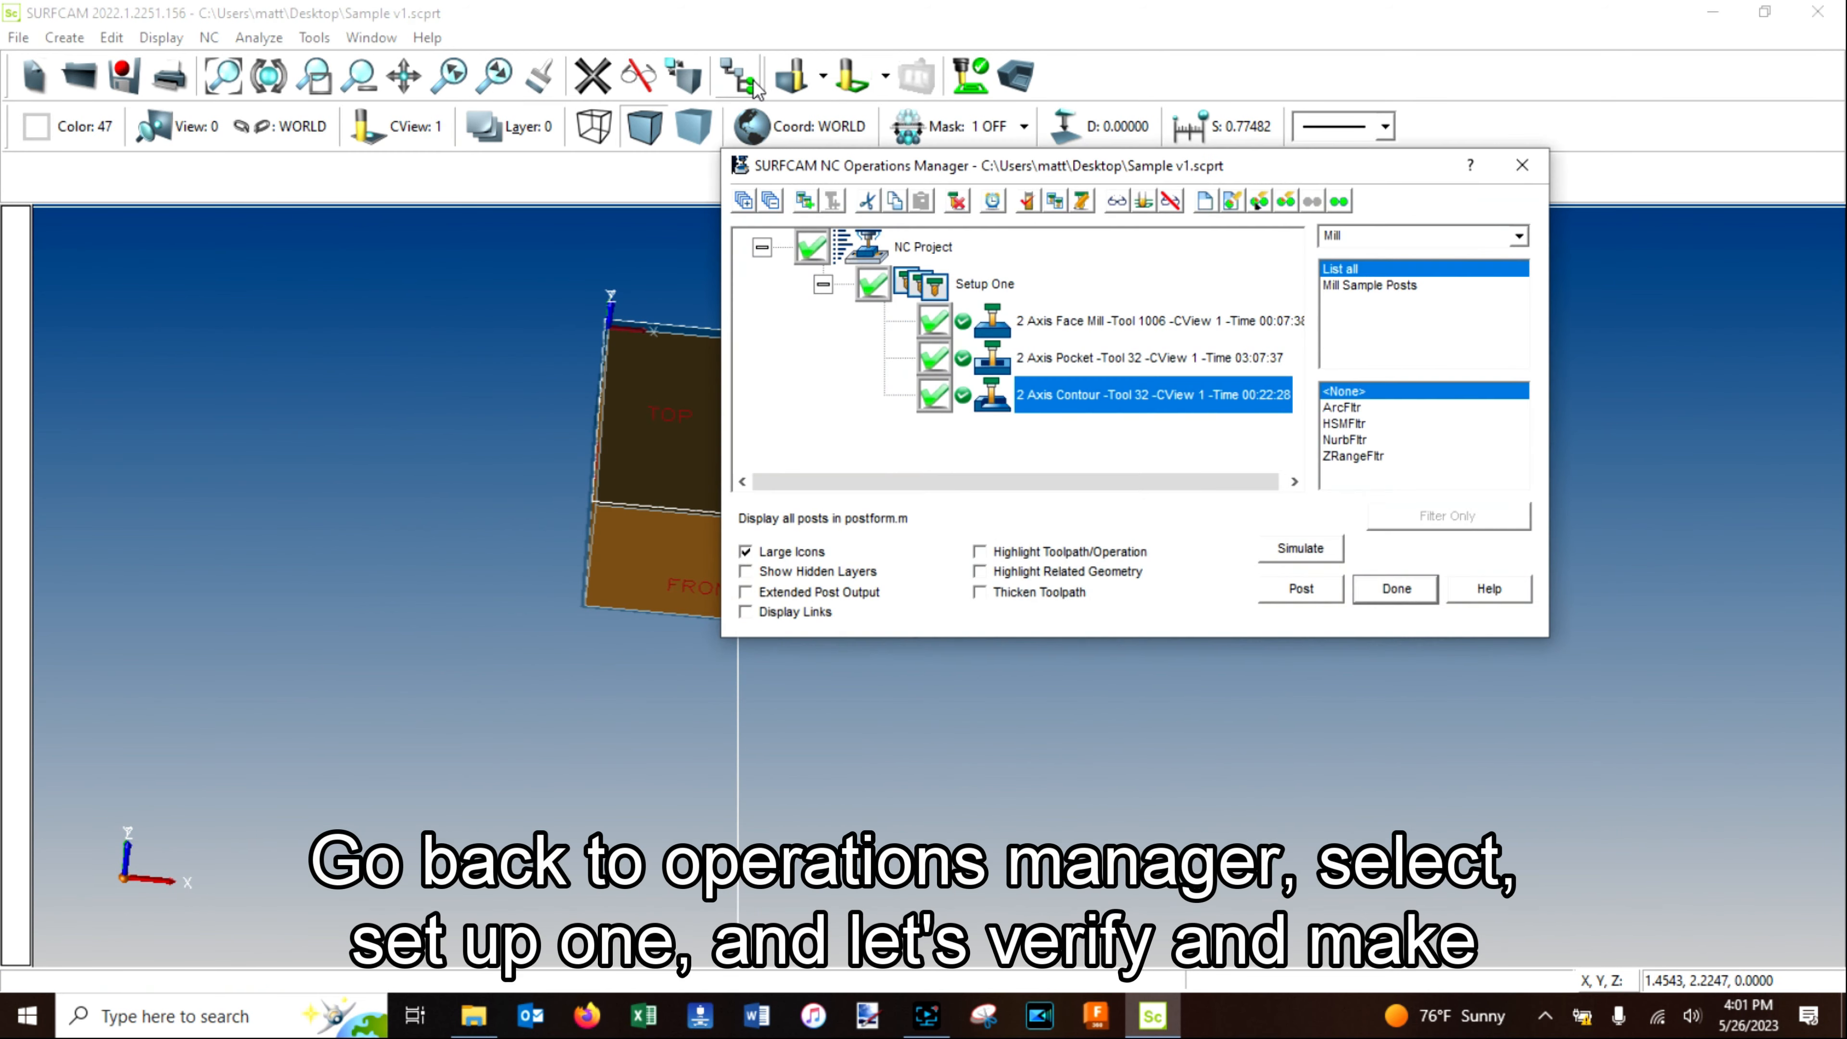
pyautogui.click(1008, 288)
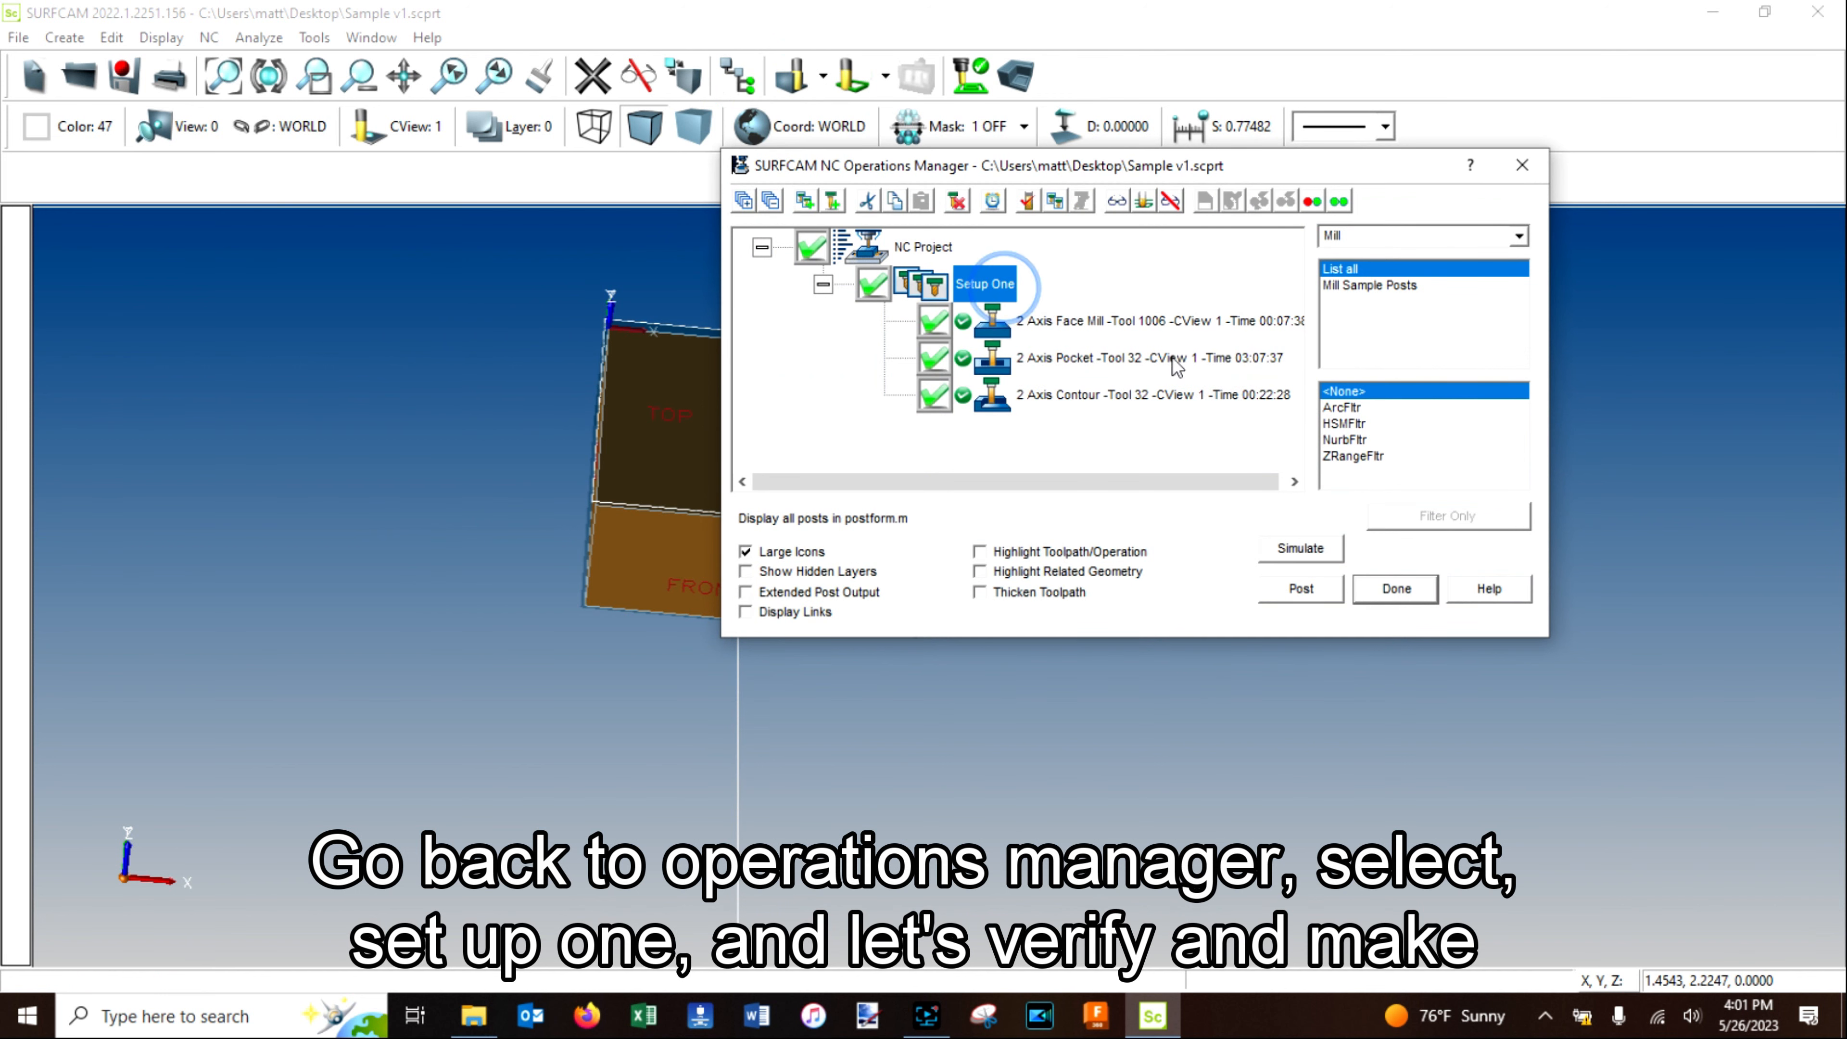
pyautogui.click(1029, 202)
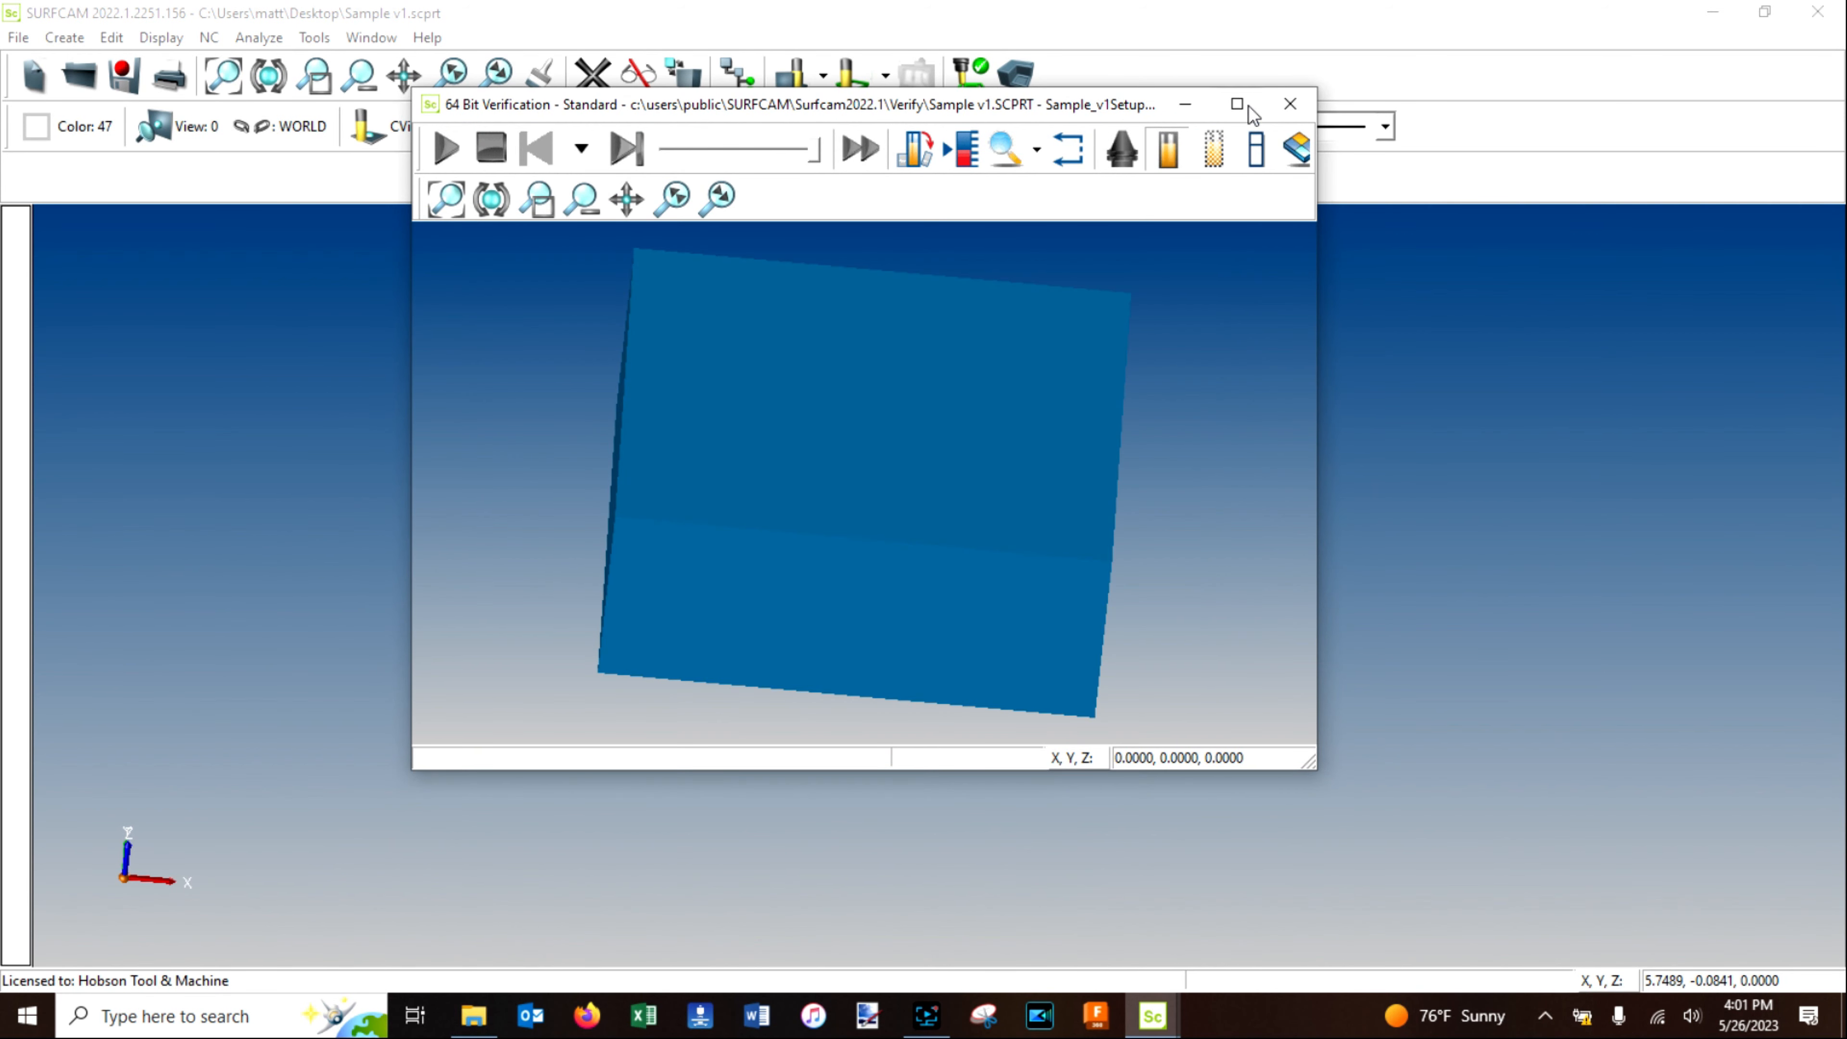
pyautogui.click(1237, 104)
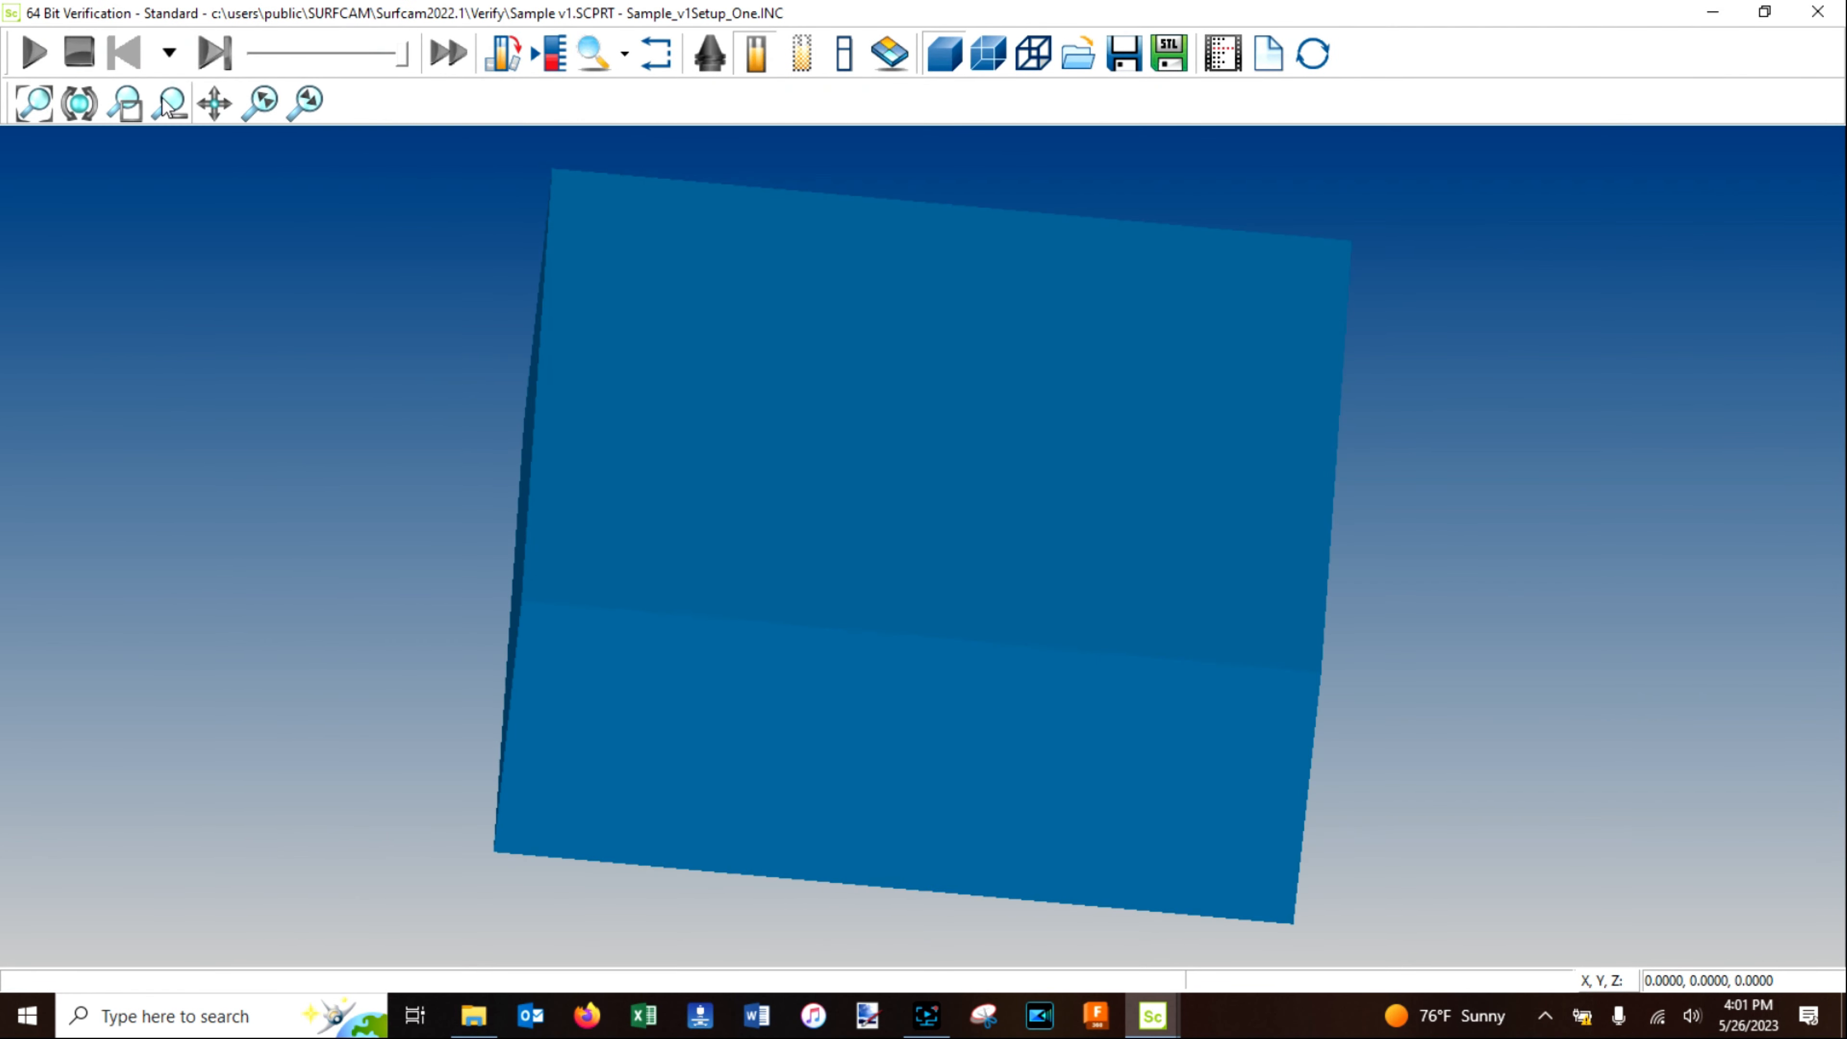
pyautogui.scroll(-1, 709, 523)
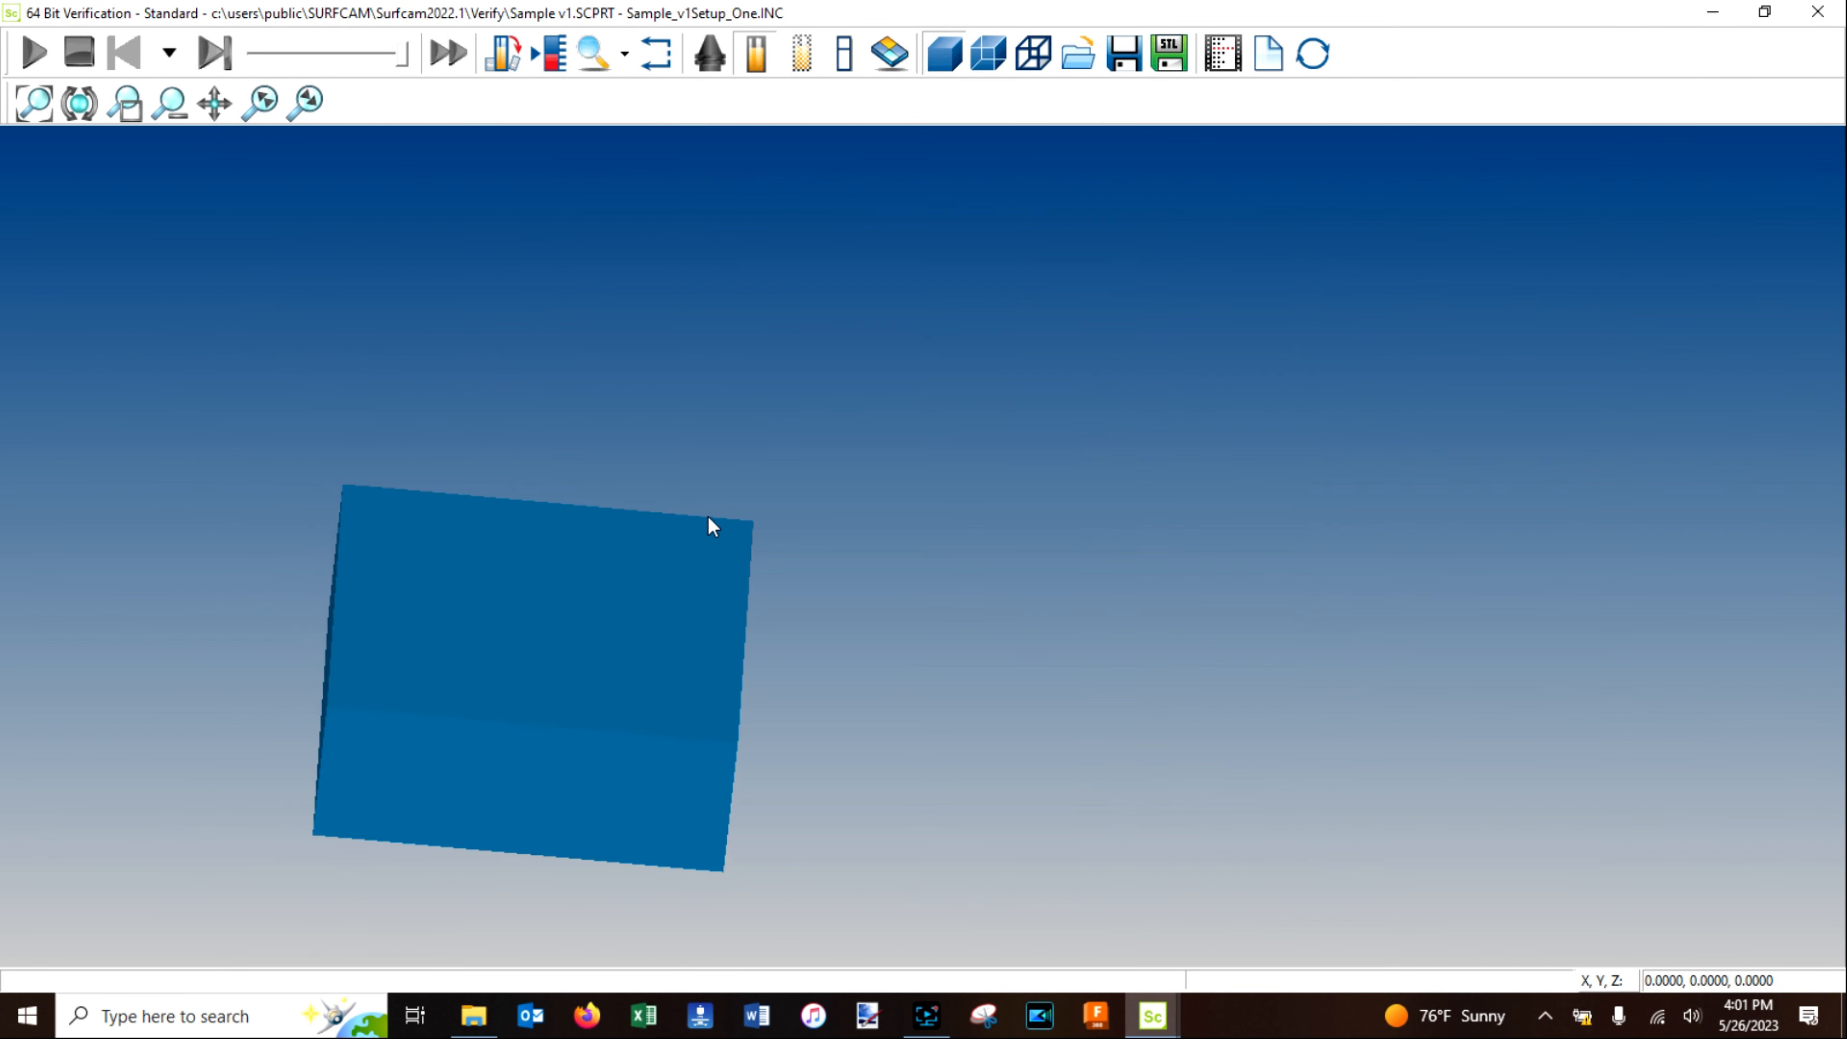
pyautogui.scroll(-2, 387, 744)
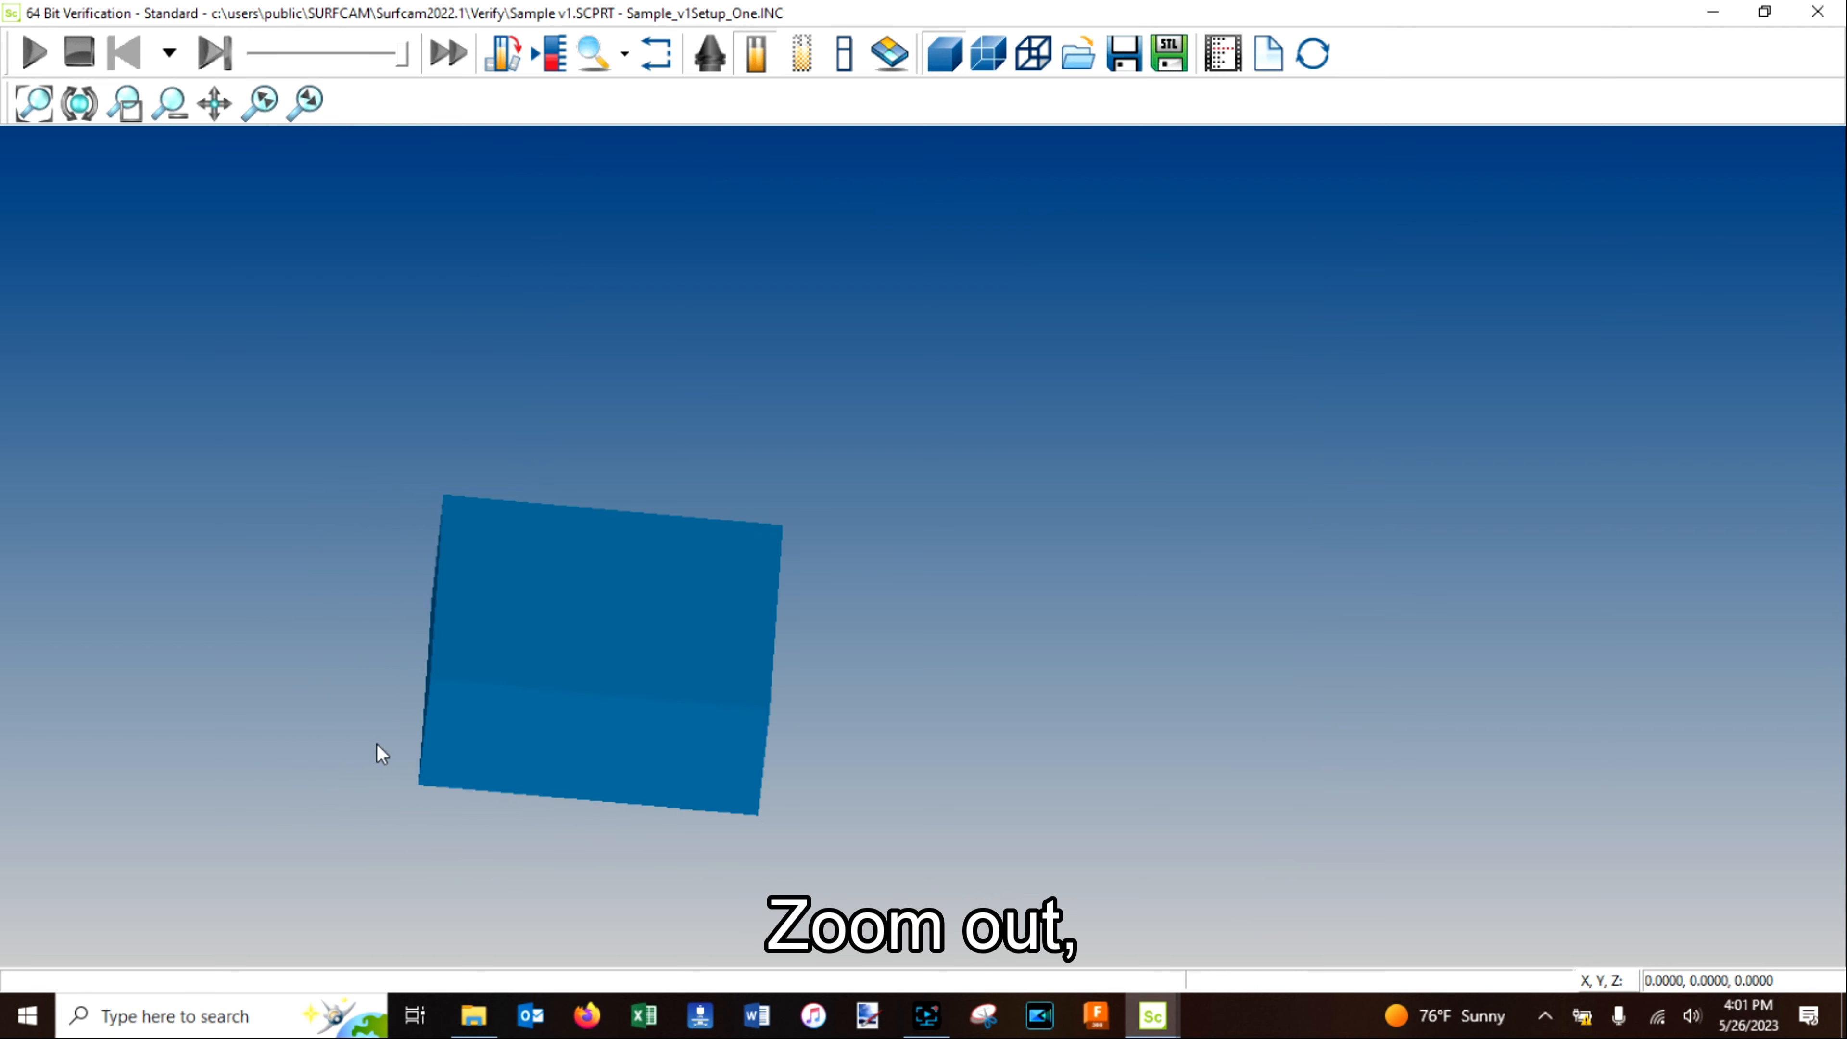
# Play the machining simulation of Setup One and view the cut around the semicircular cutout.
pyautogui.scroll(2, 374, 737)
pyautogui.click(30, 53)
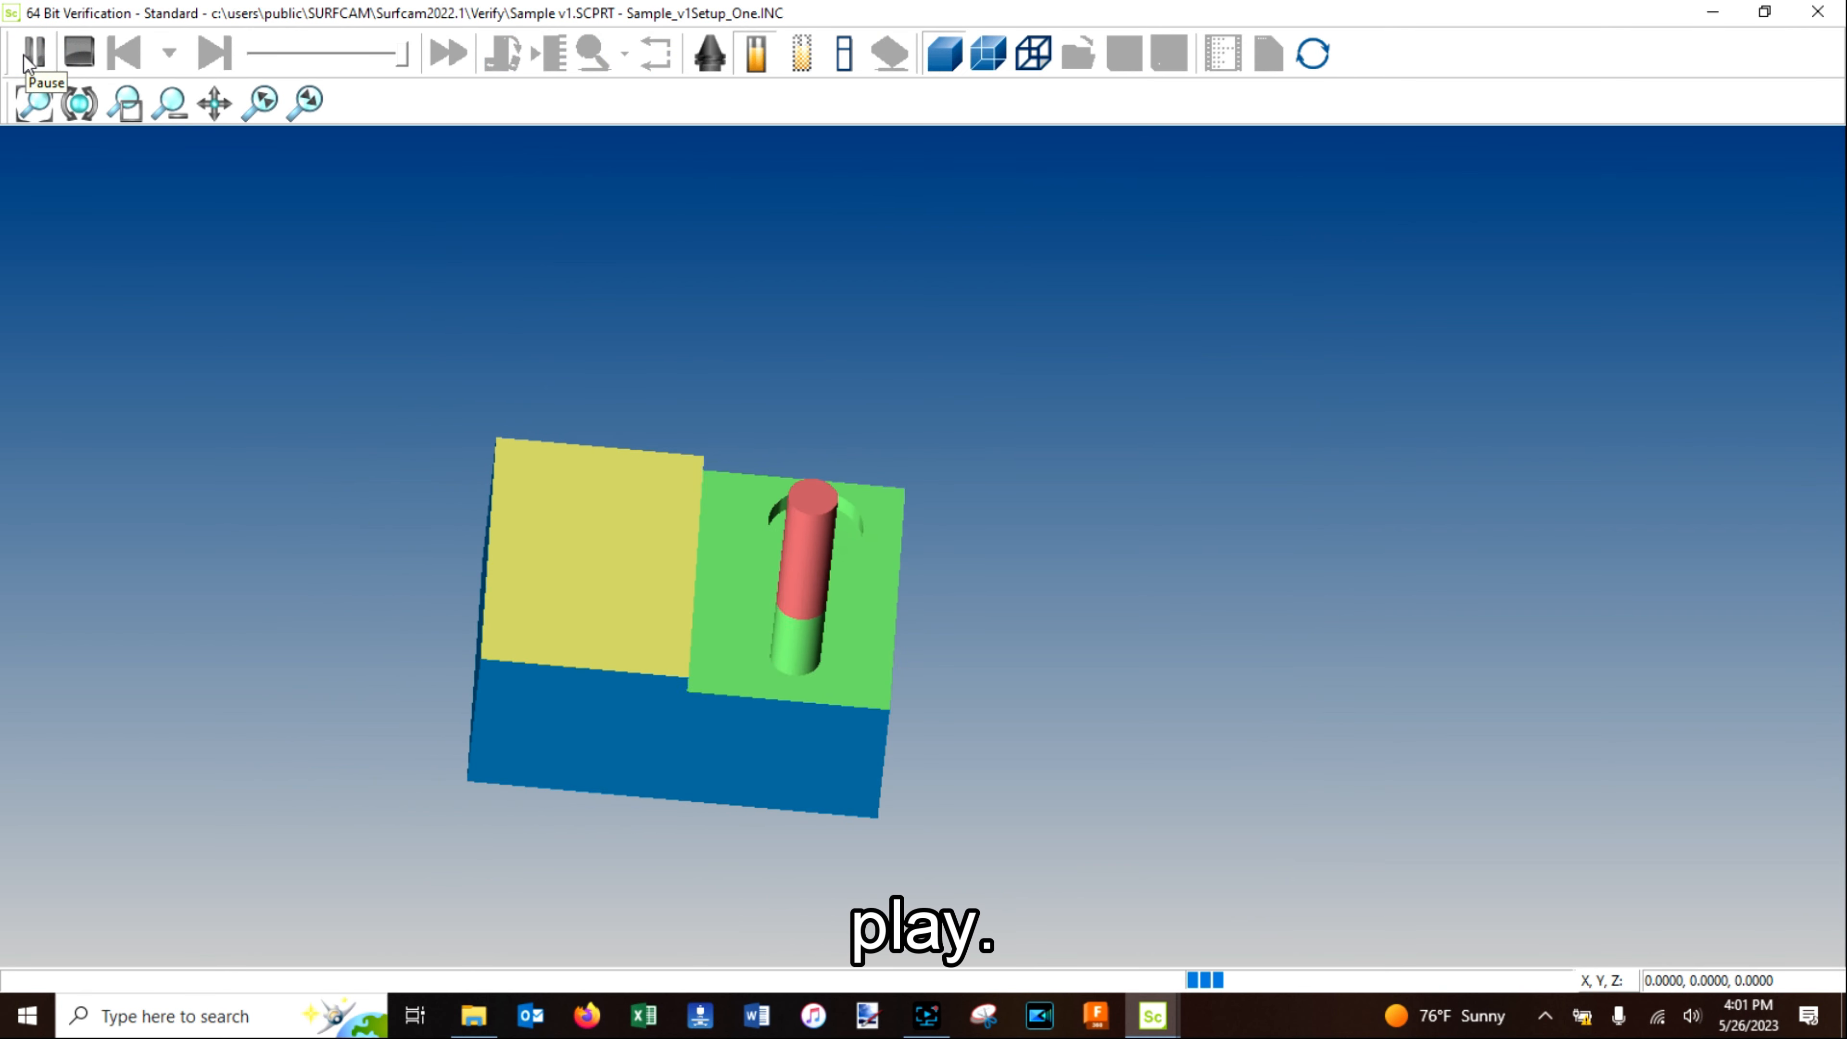
pyautogui.moveTo(782, 700); pyautogui.dragTo(761, 707, button='middle')
pyautogui.scroll(4, 786, 665)
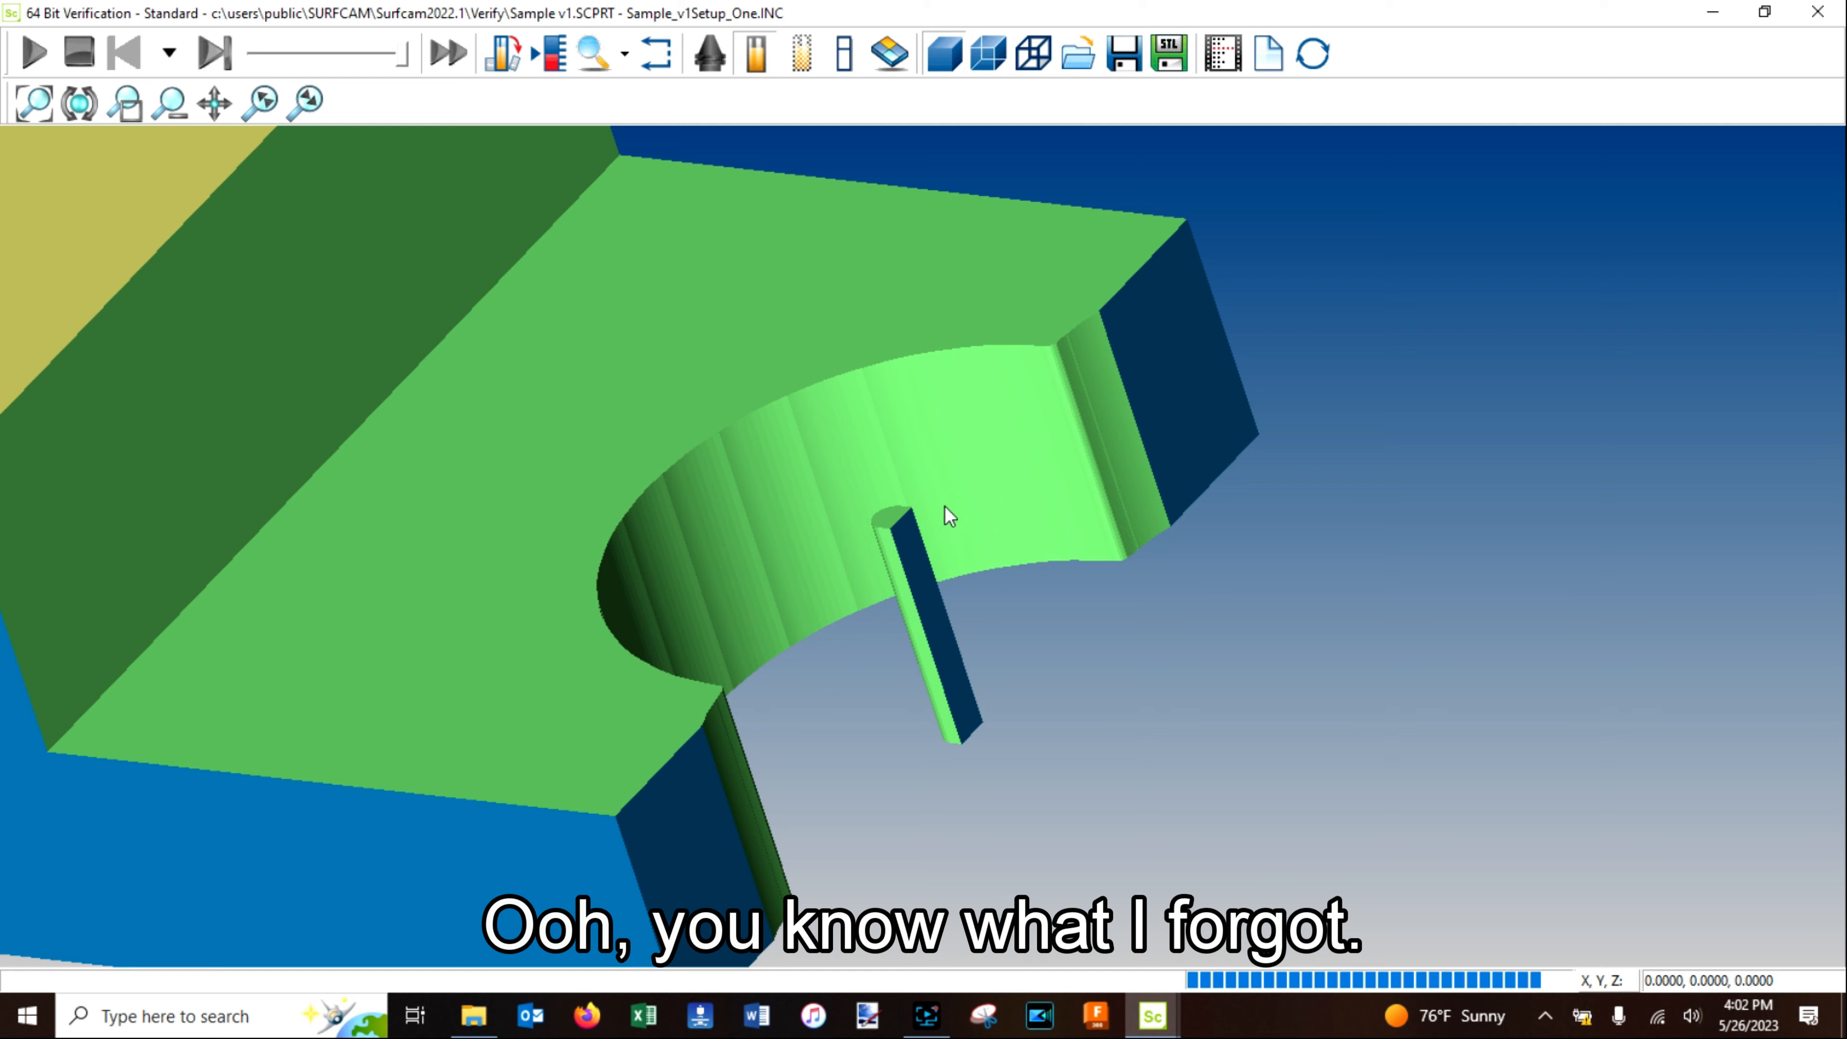
# Examine the leftover sliver and the ends of the semicircular cutout from several angles, and close the verification.
pyautogui.moveTo(943, 512); pyautogui.dragTo(1006, 709, button='middle')
pyautogui.scroll(-2, 996, 773)
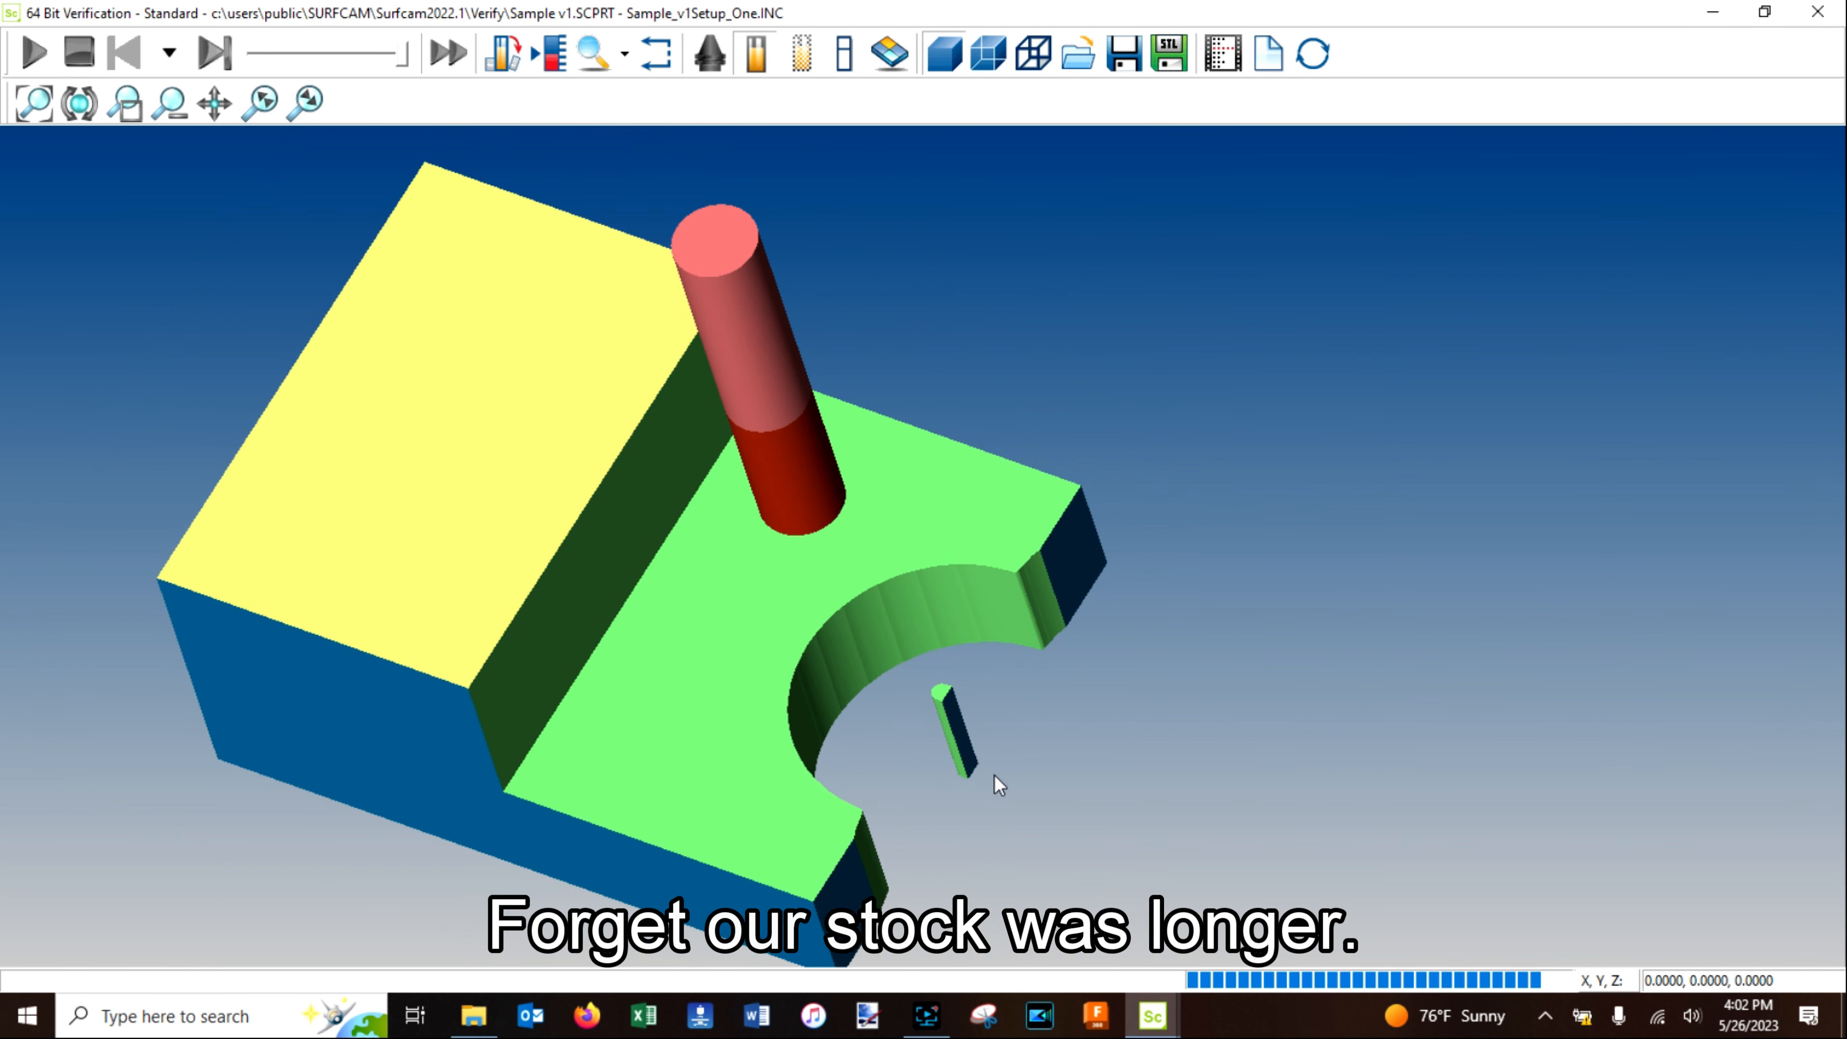
pyautogui.moveTo(905, 748); pyautogui.dragTo(887, 815, button='middle')
pyautogui.scroll(5, 1018, 735)
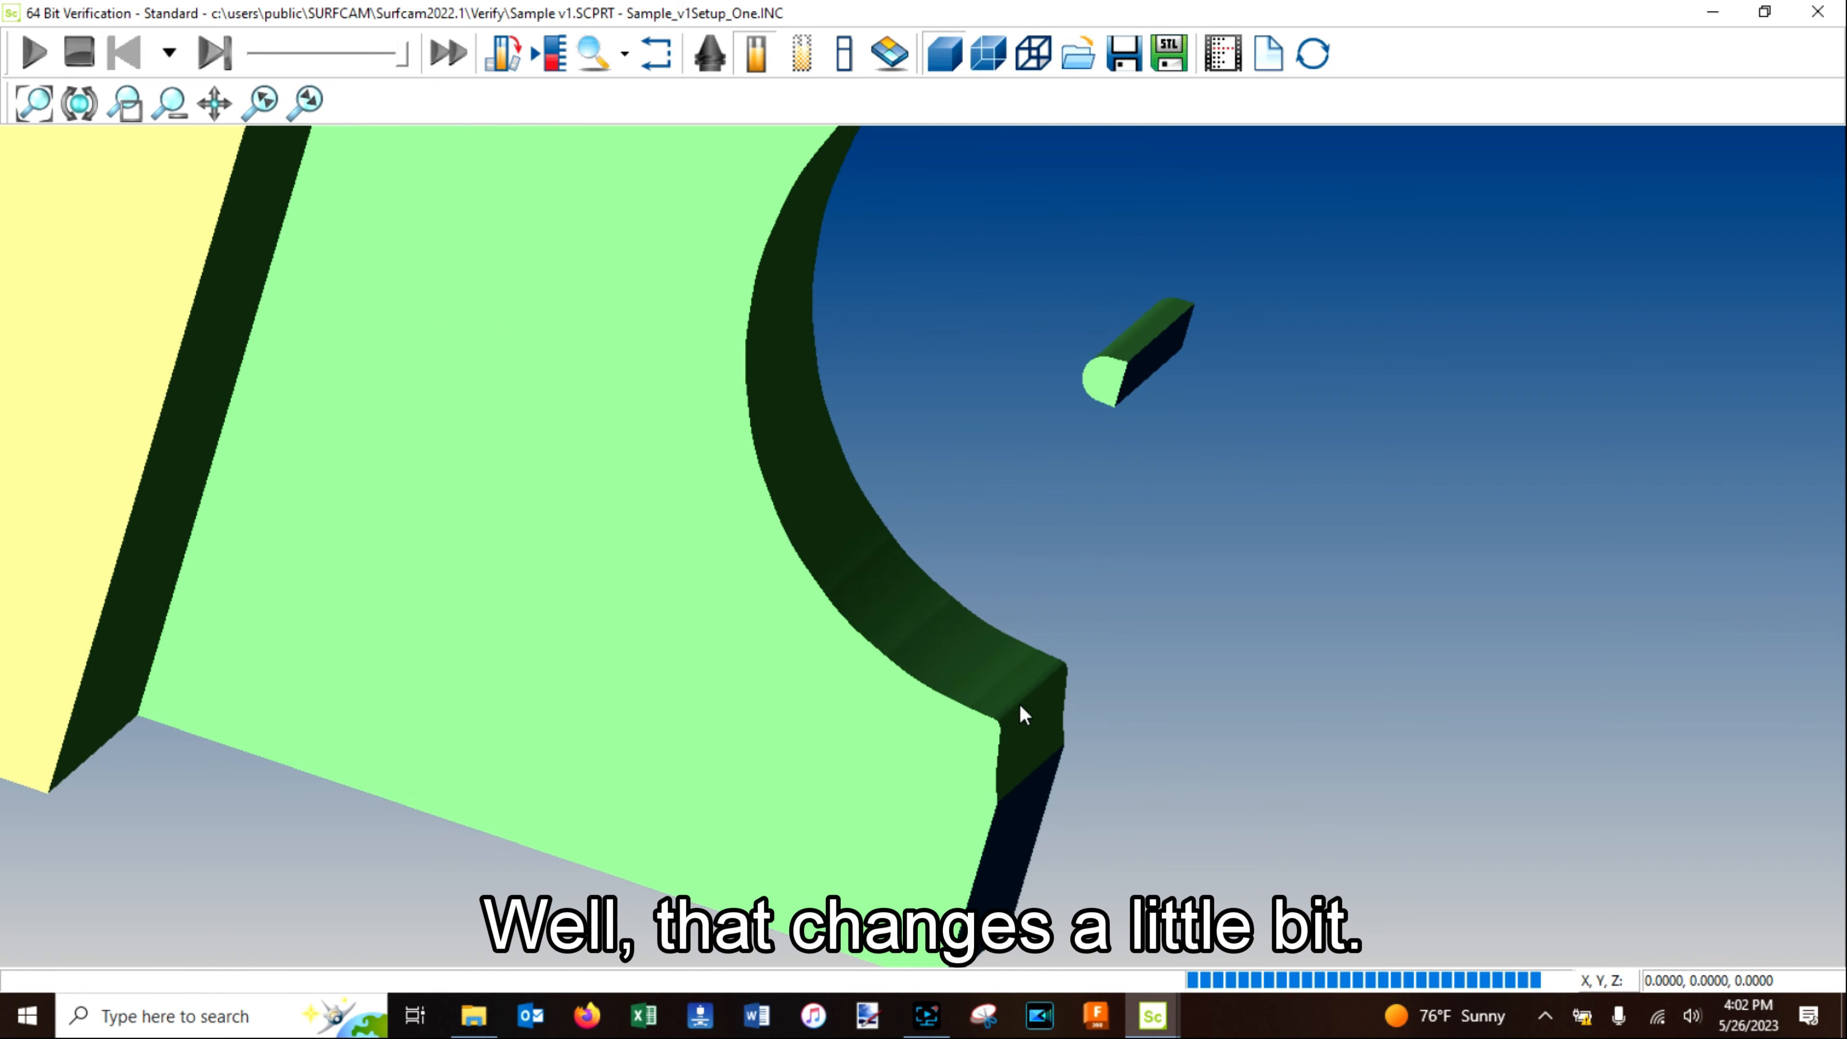
pyautogui.scroll(-5, 1022, 688)
pyautogui.moveTo(1029, 639); pyautogui.dragTo(1047, 571, button='middle')
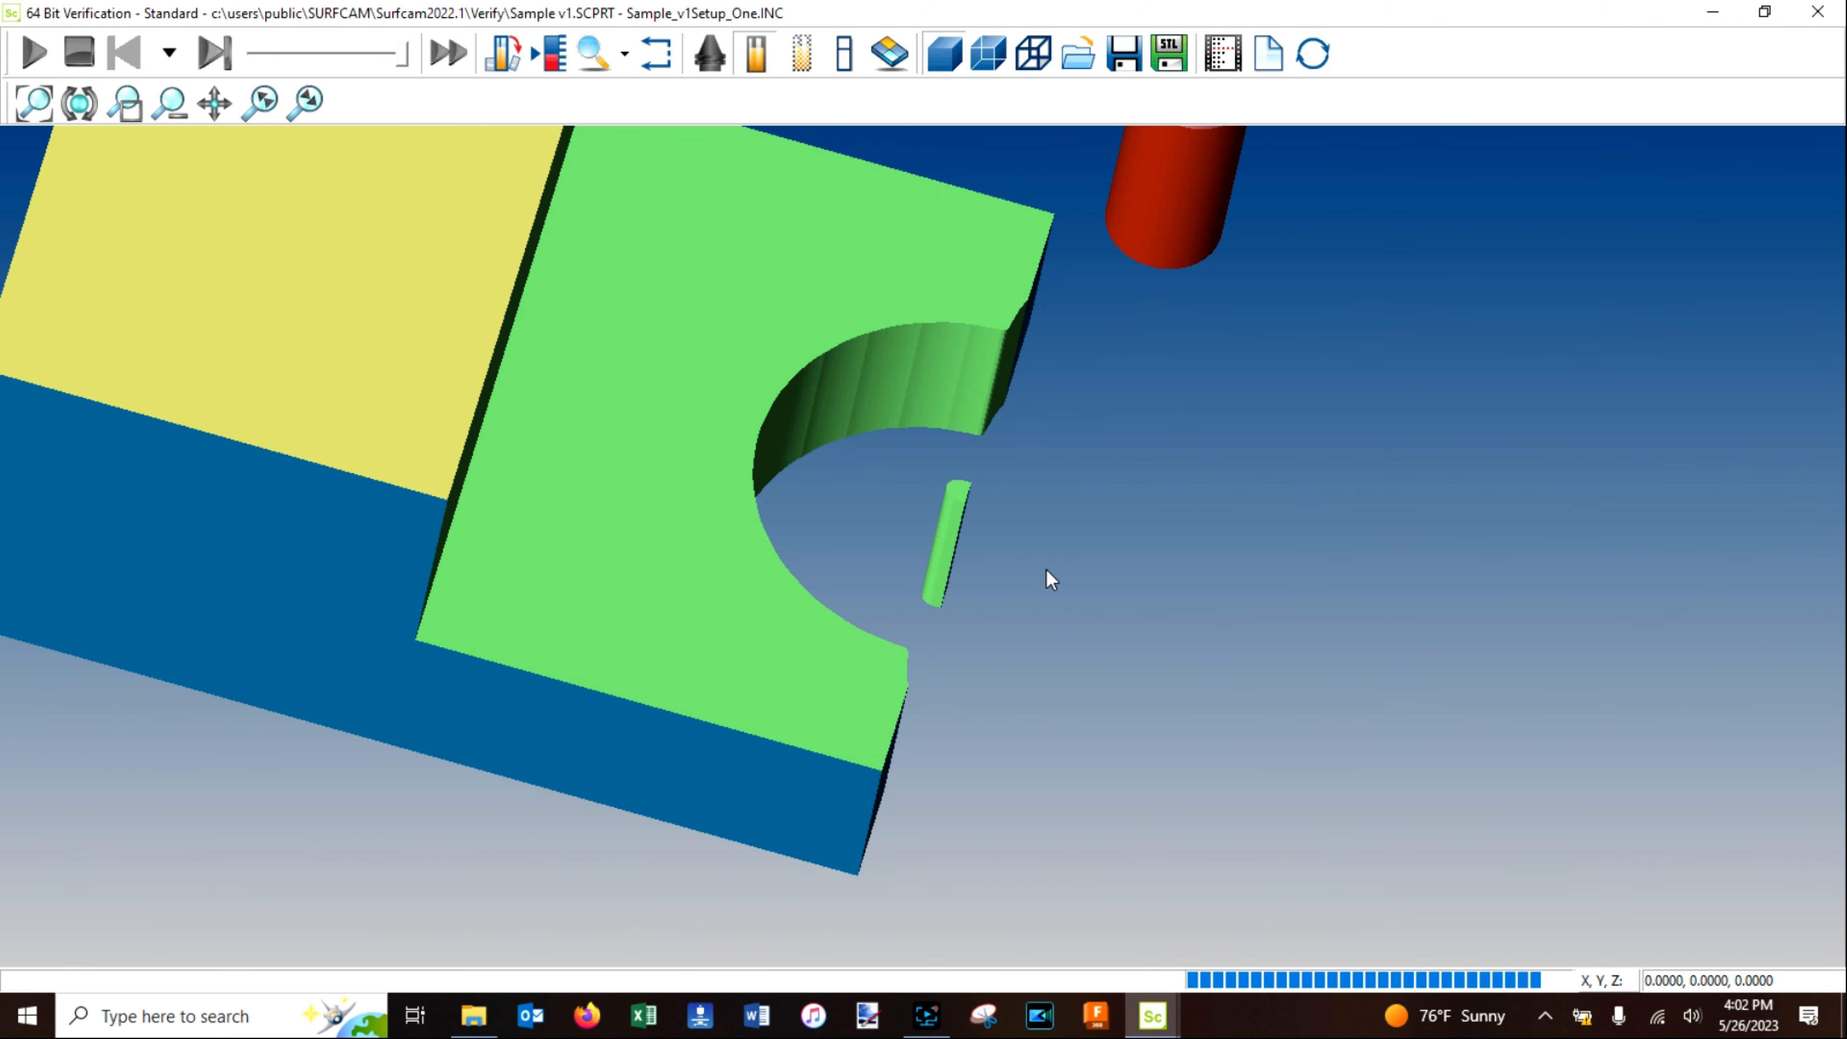
pyautogui.click(1811, 13)
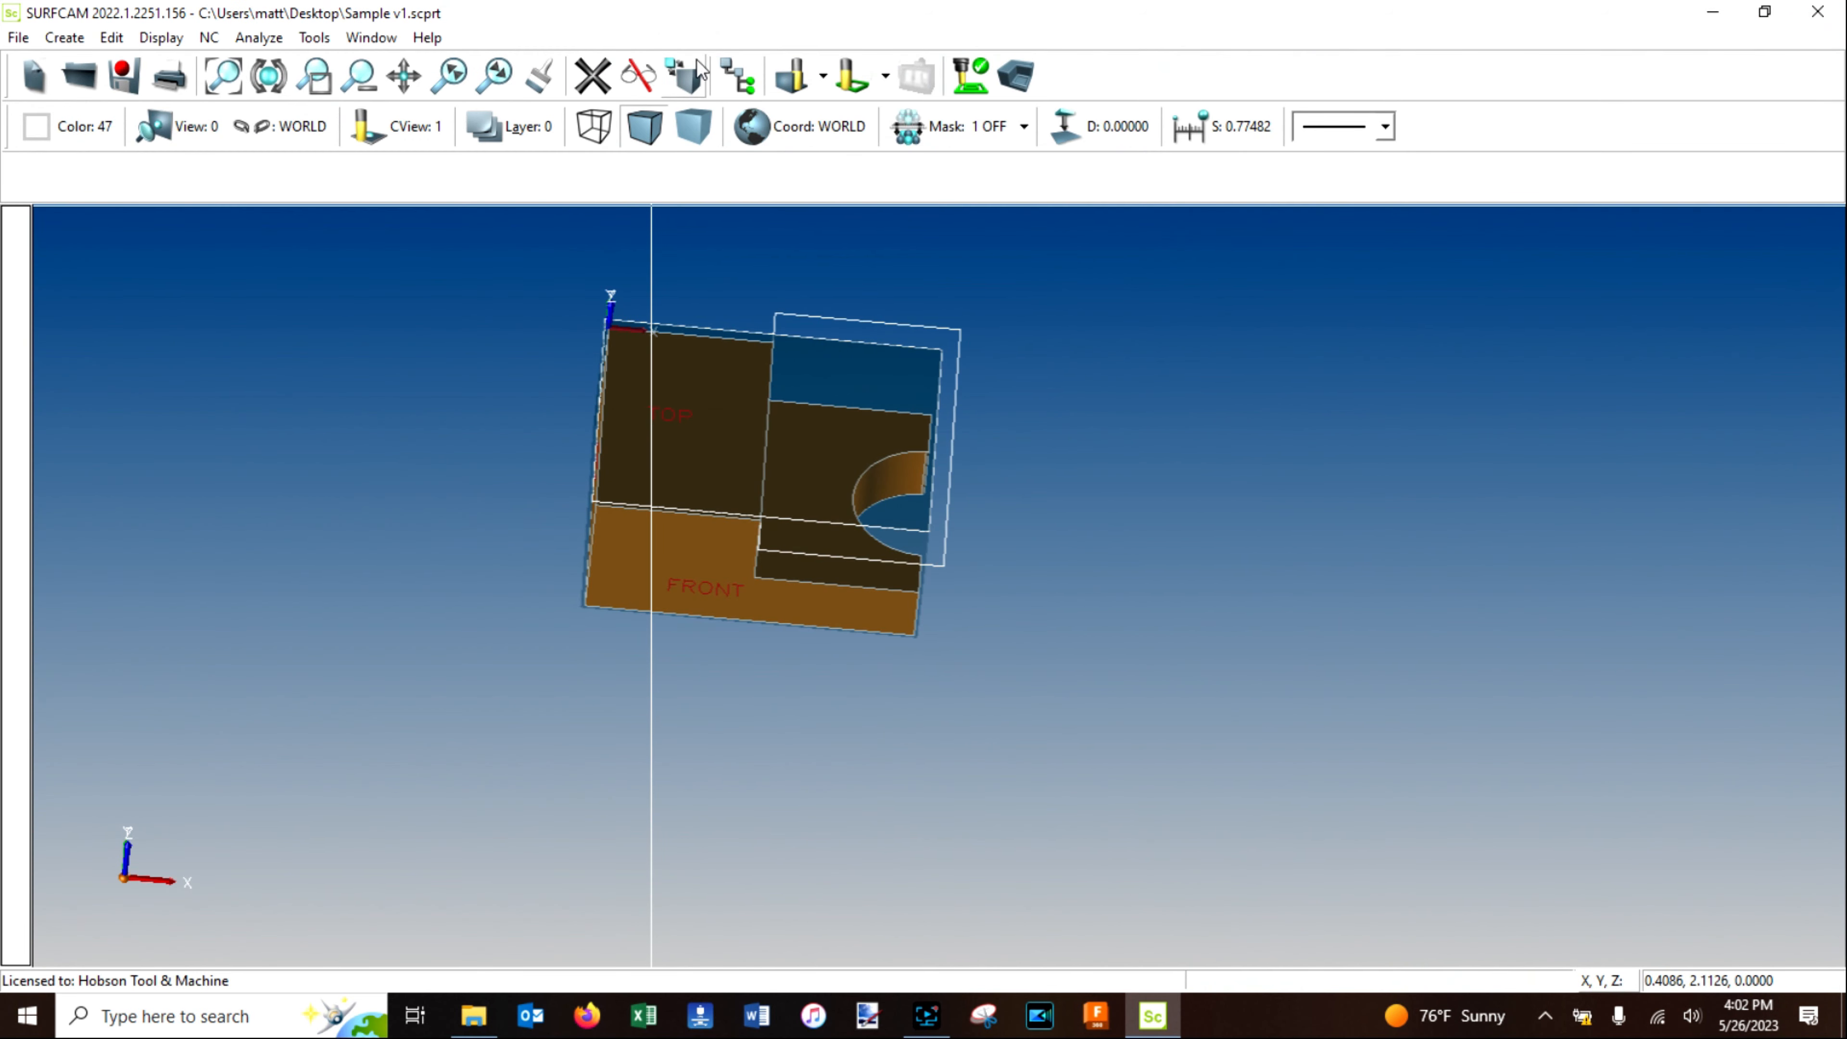
# Start regenerating the 2 Axis Contour toolpath with reselected geometry, setting the amount to remove on sides to 0.8.
pyautogui.click(739, 77)
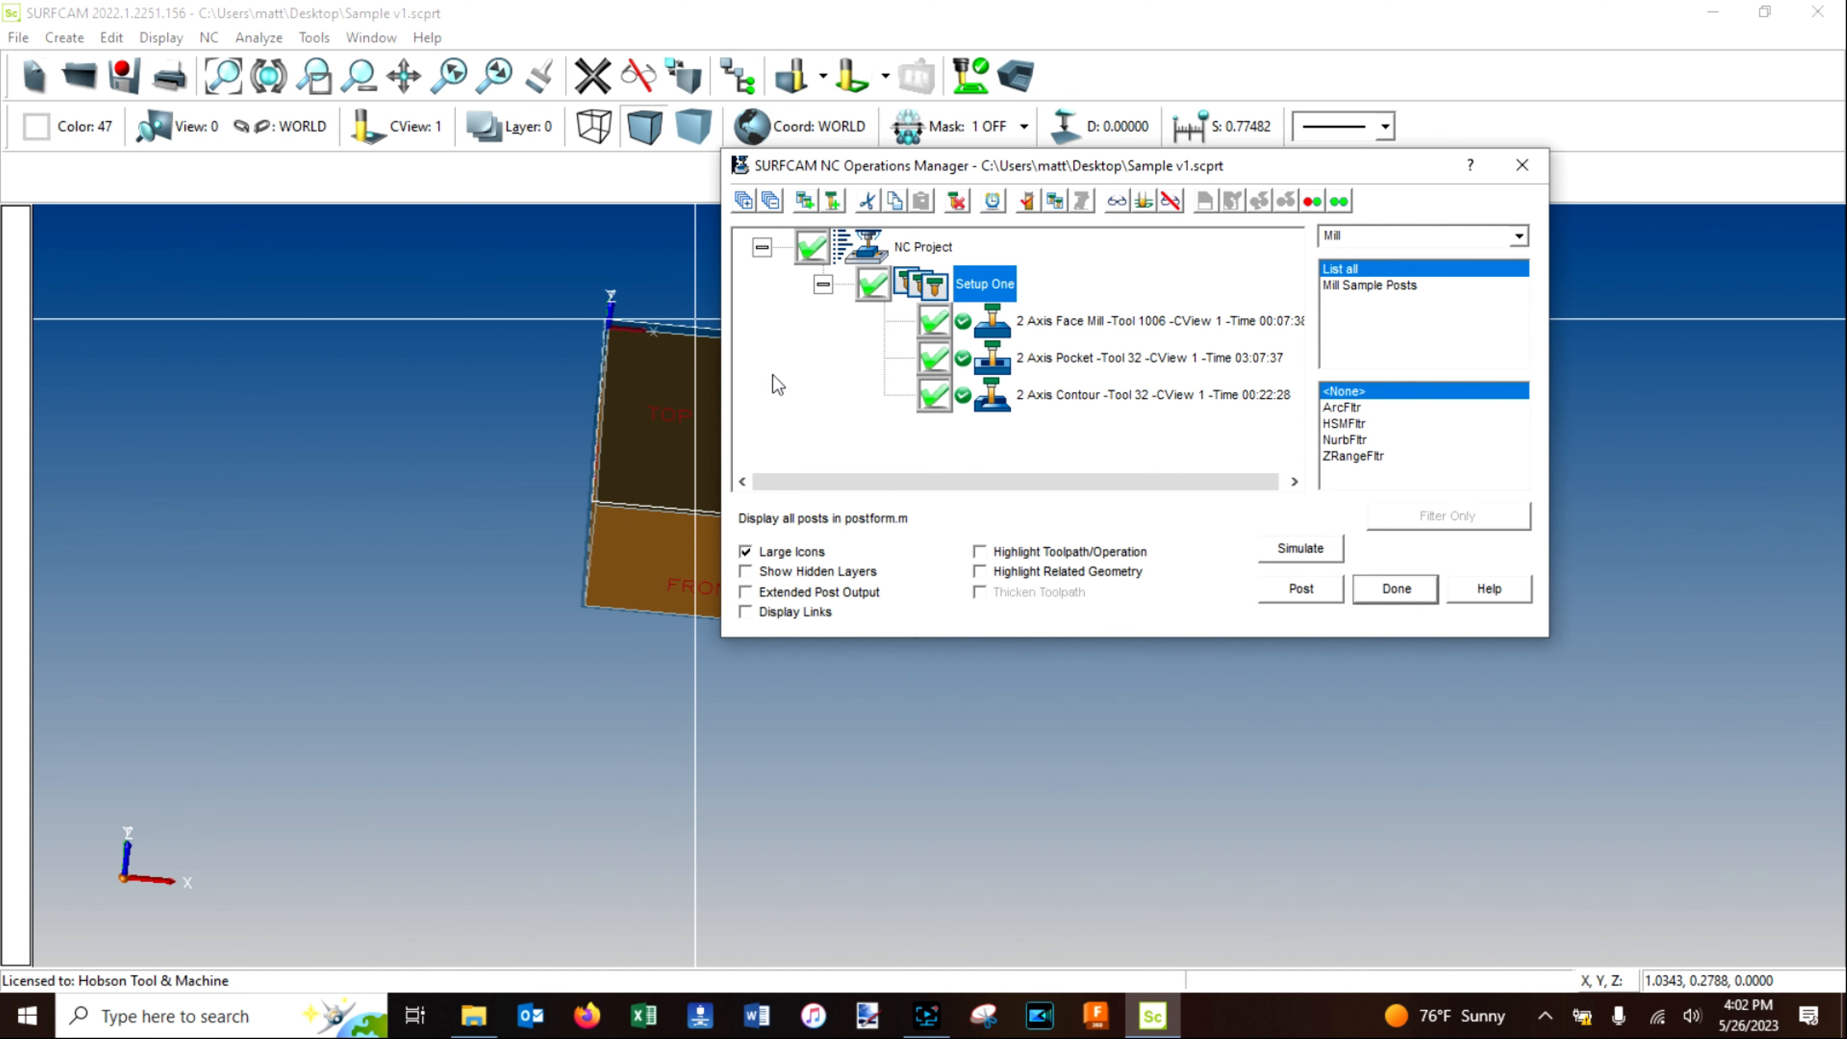
pyautogui.rightClick(1042, 396)
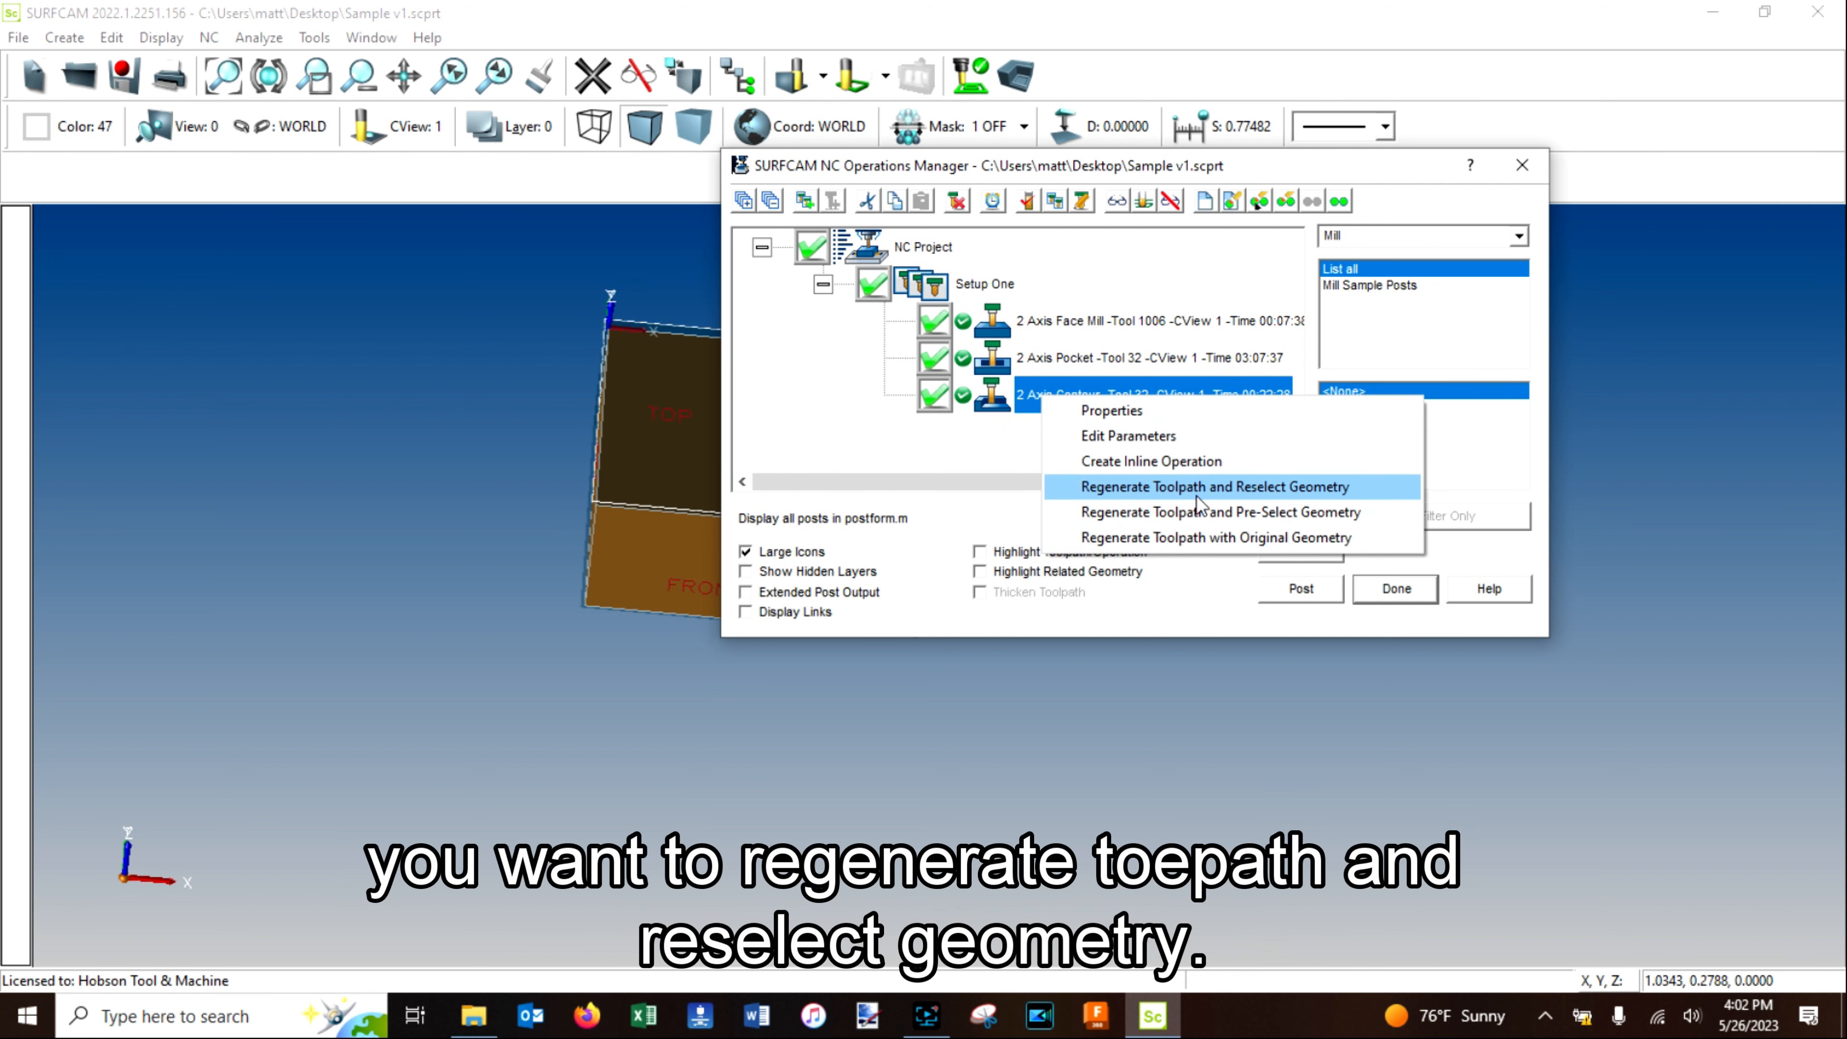
pyautogui.click(1327, 488)
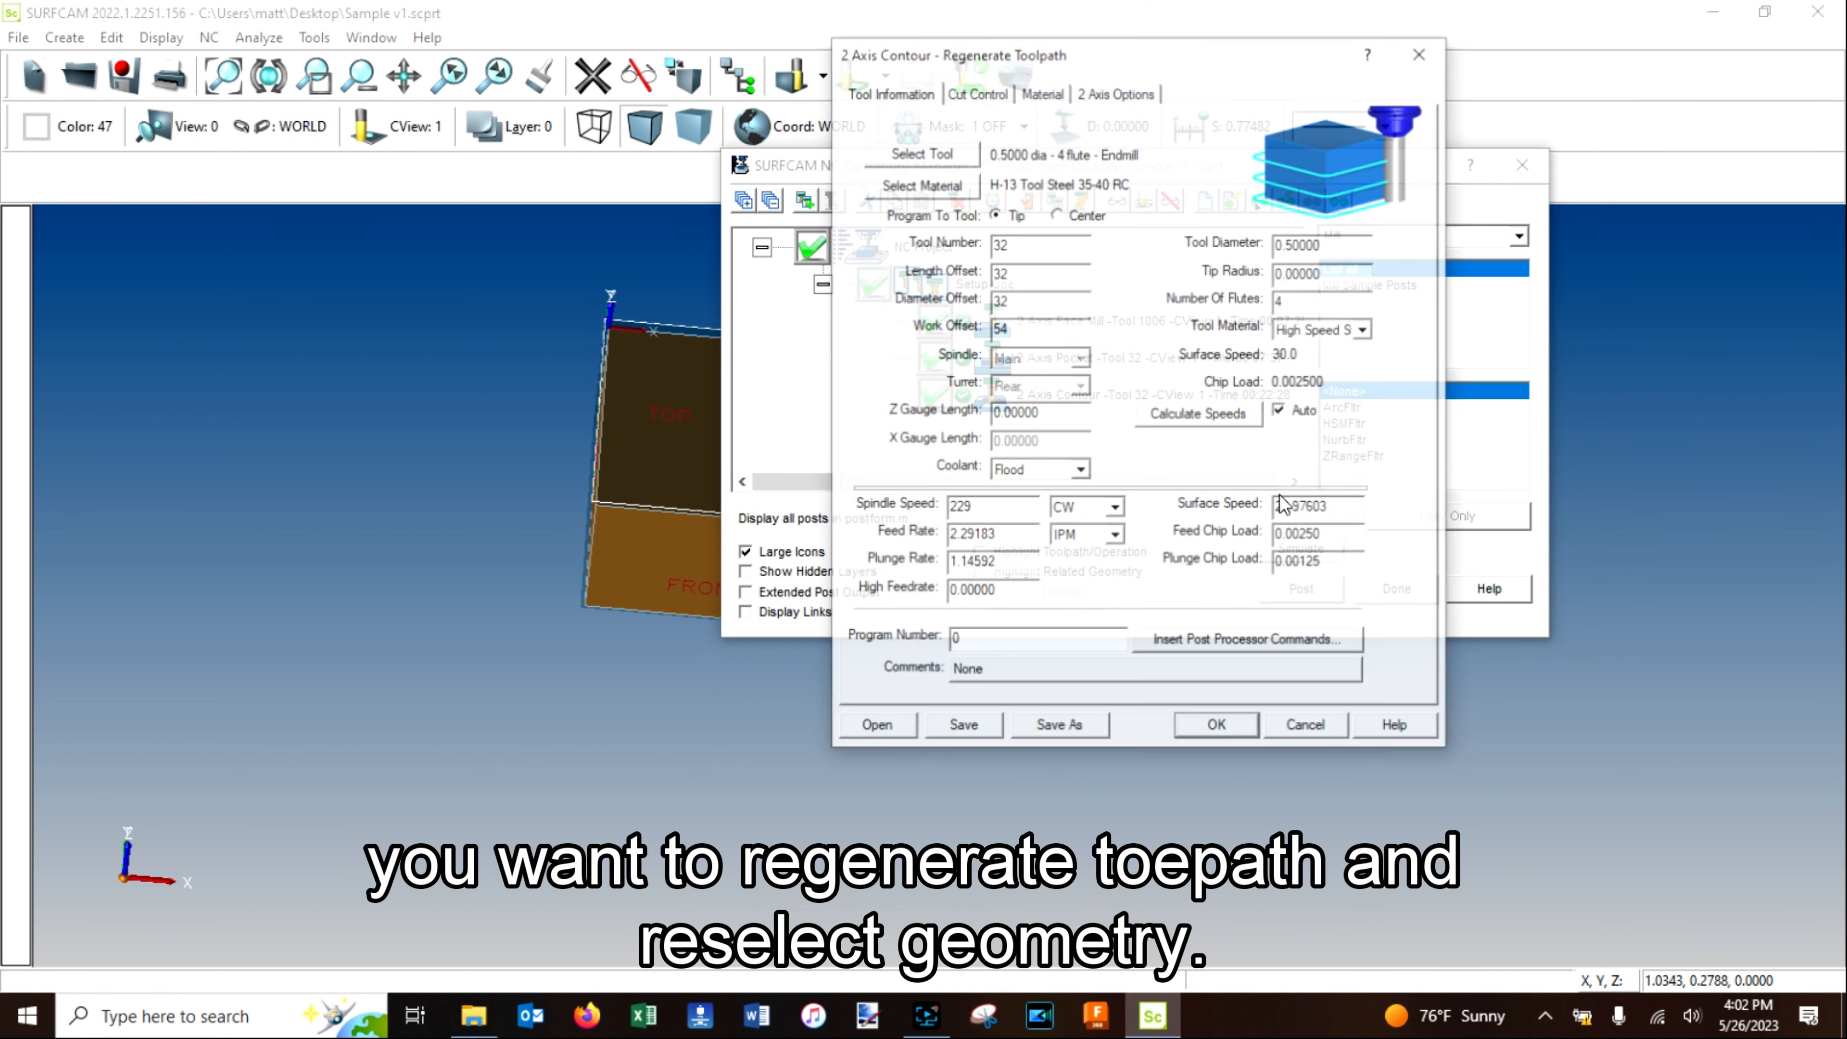
pyautogui.click(978, 93)
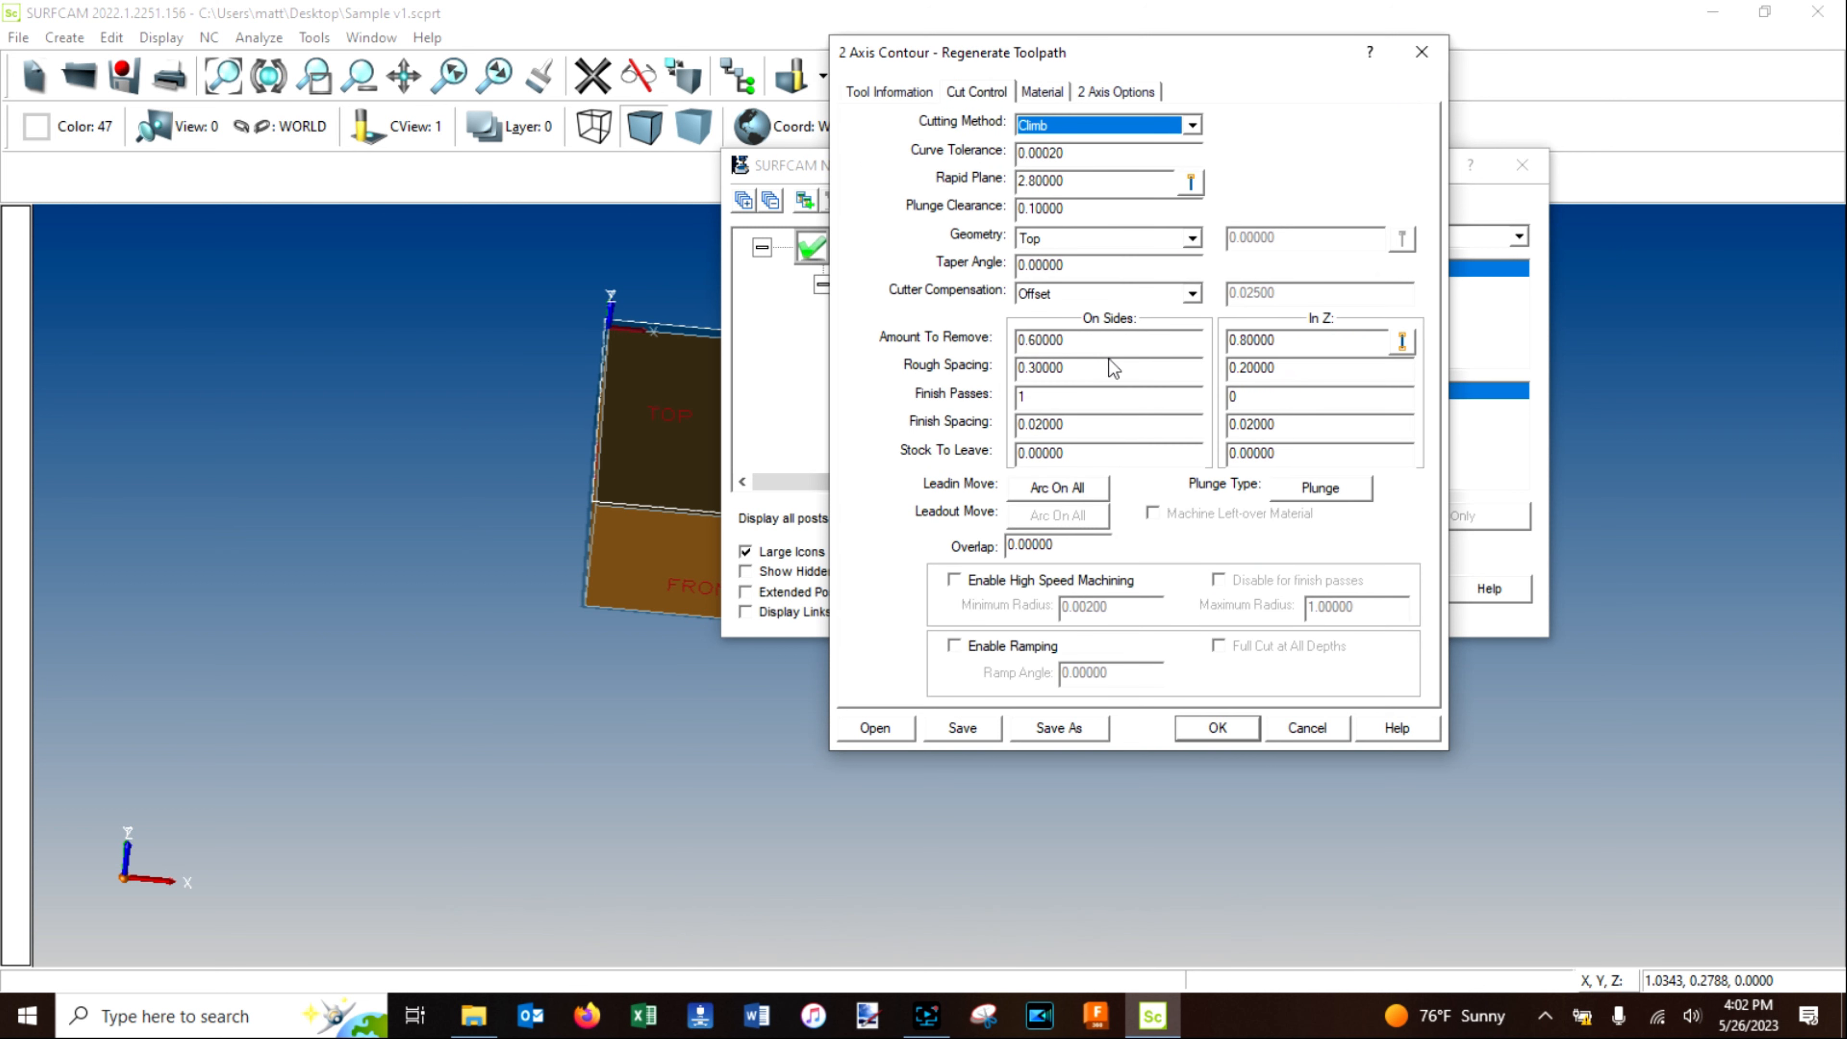
pyautogui.click(1103, 341)
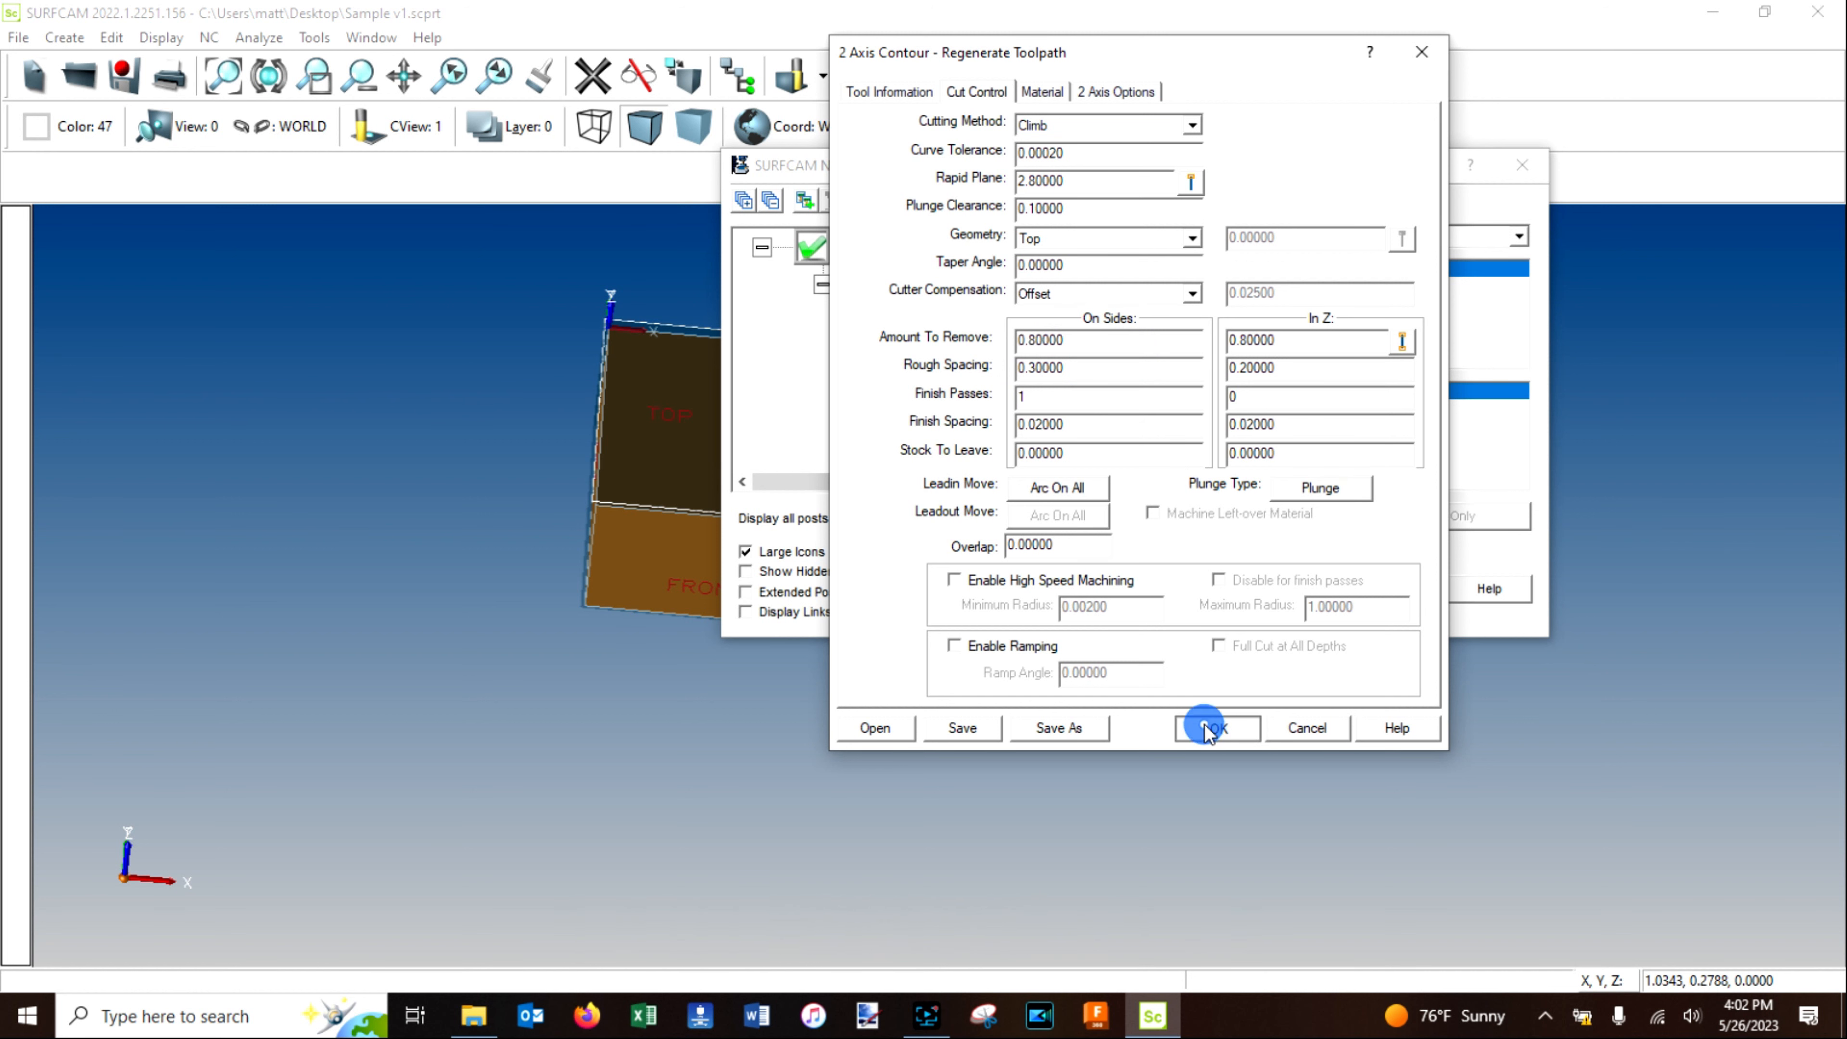
# Change the contour's lead-in to Line On All with an angle of 0, and accept the toolpath parameters.
pyautogui.click(1084, 488)
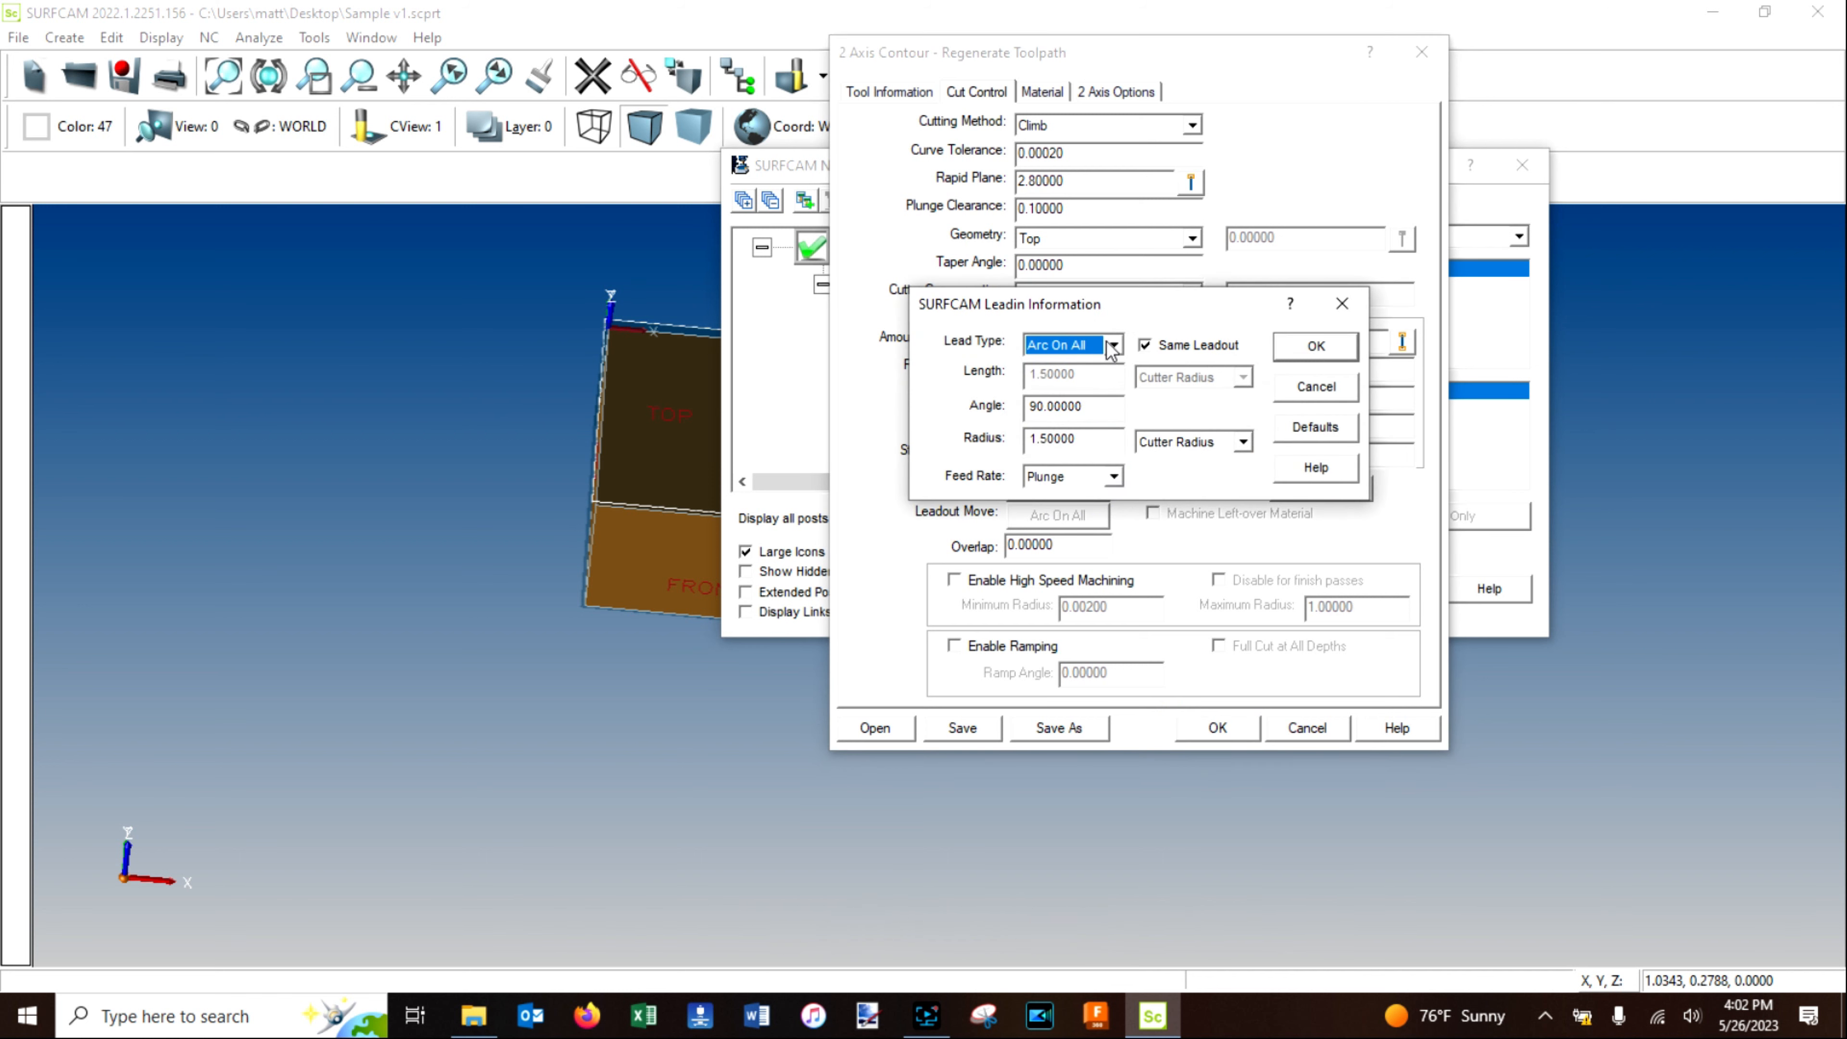
pyautogui.click(1111, 347)
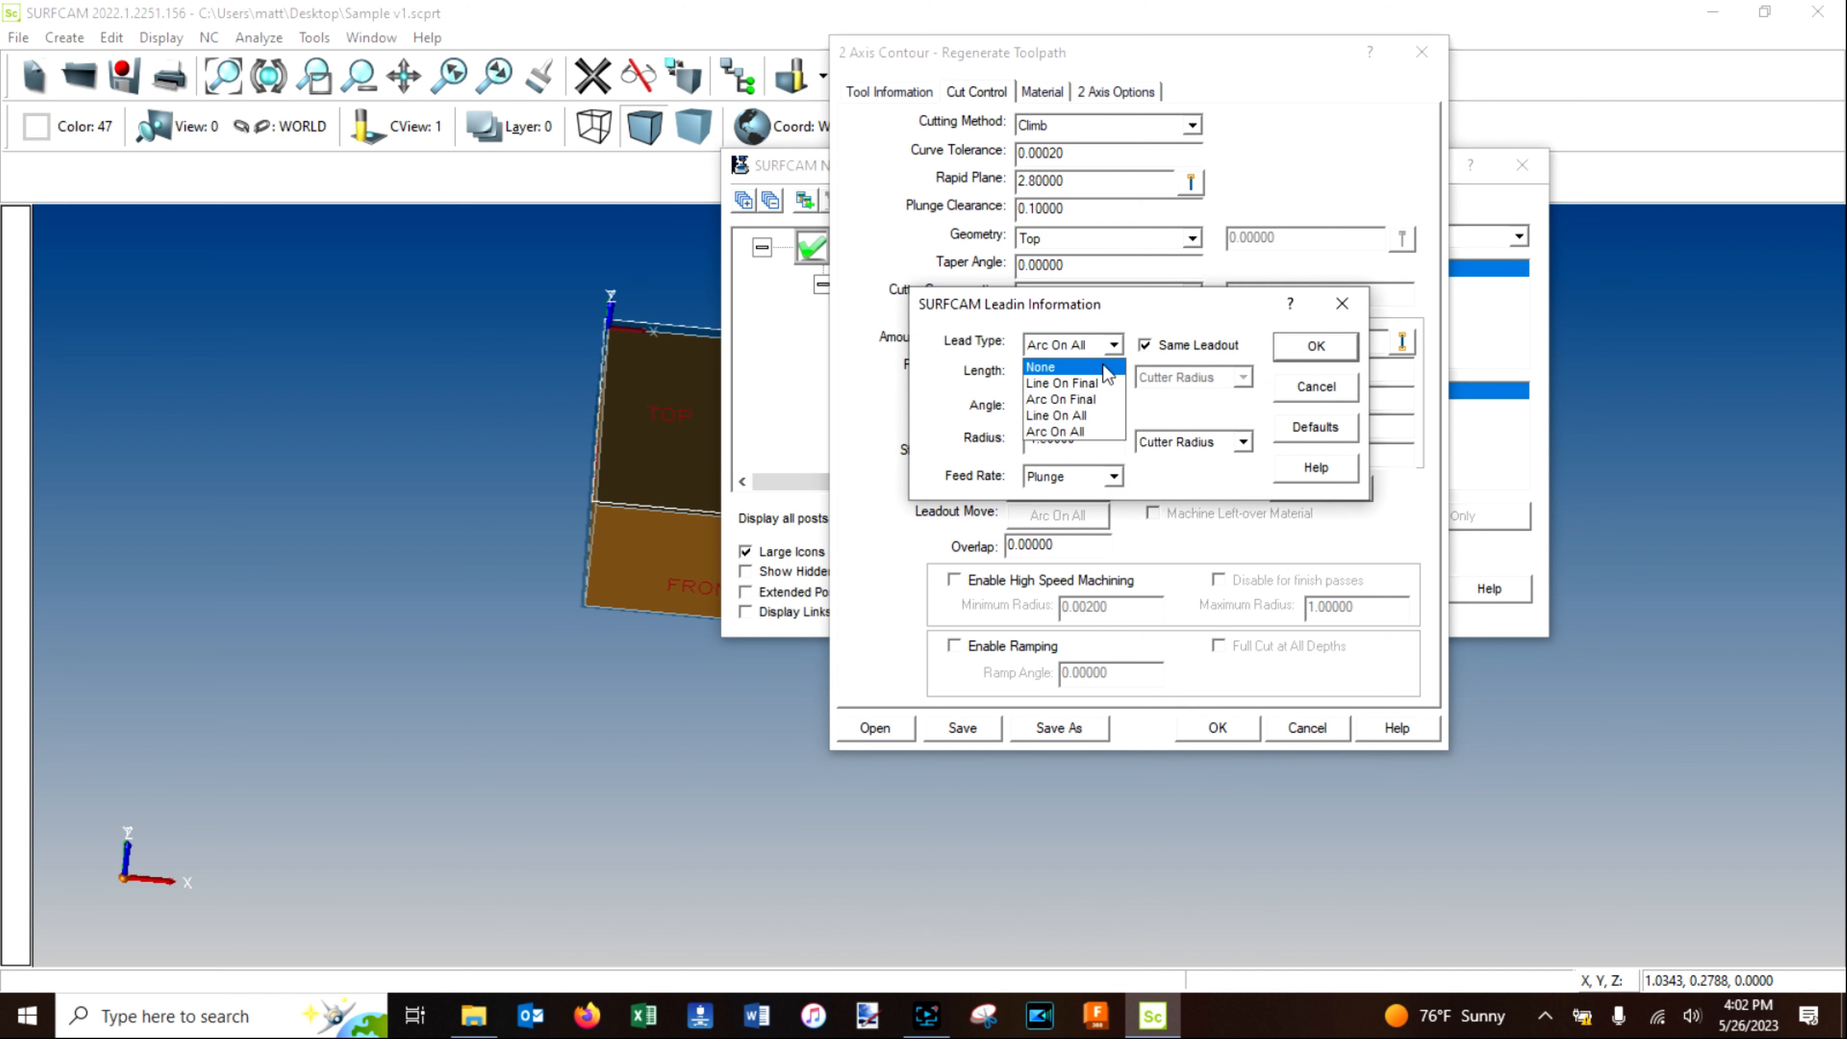
pyautogui.click(1102, 410)
pyautogui.doubleClick(1100, 409)
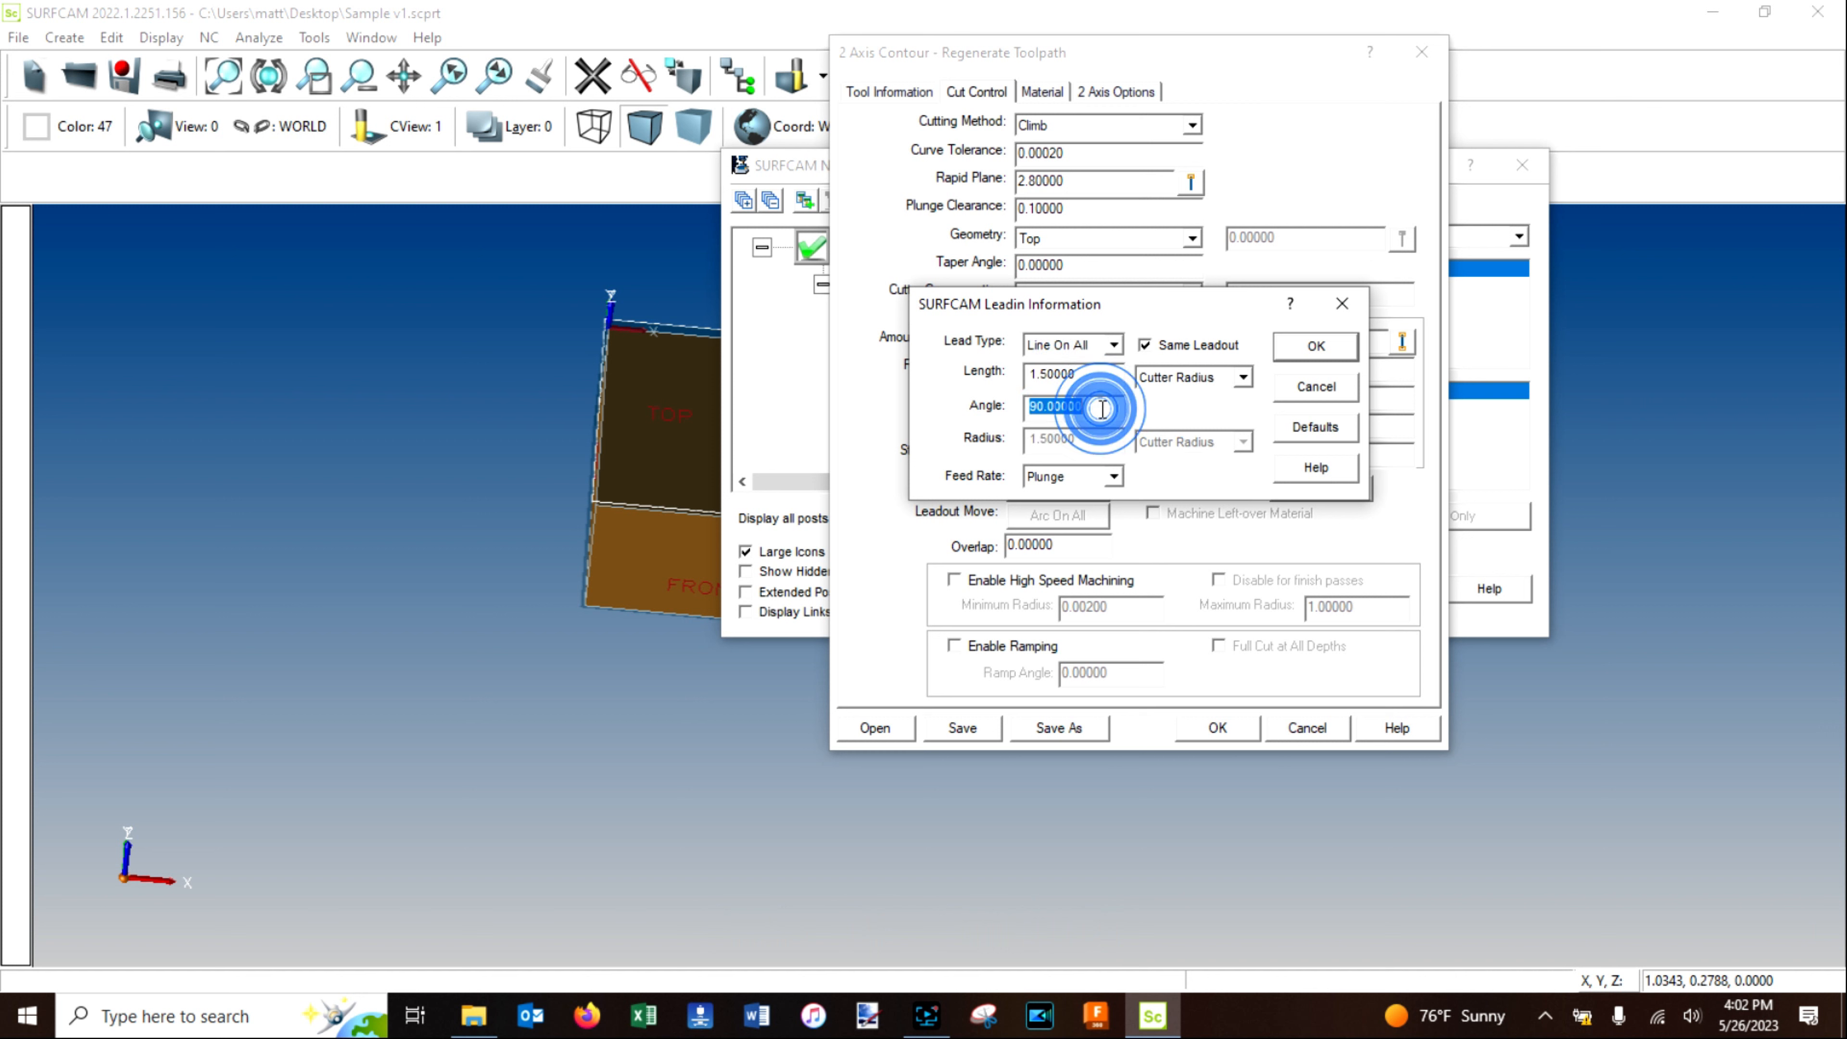
pyautogui.write('0')
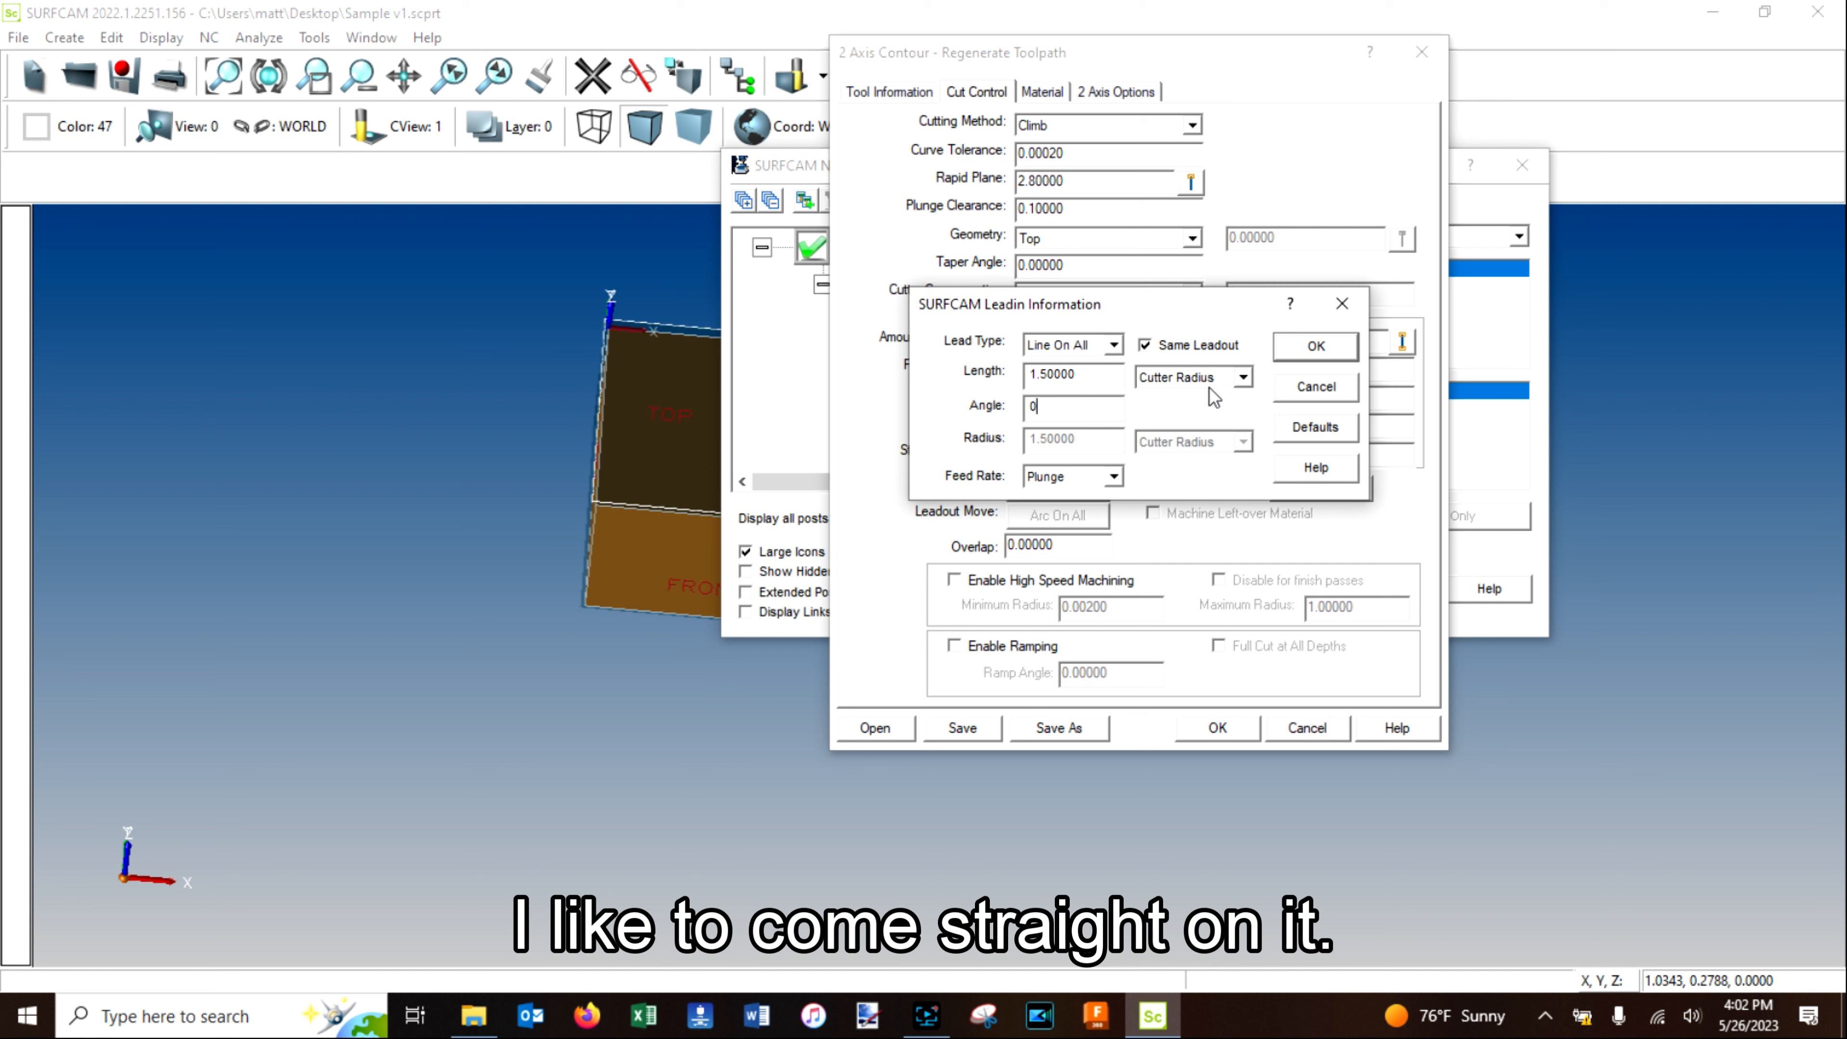
pyautogui.click(1316, 346)
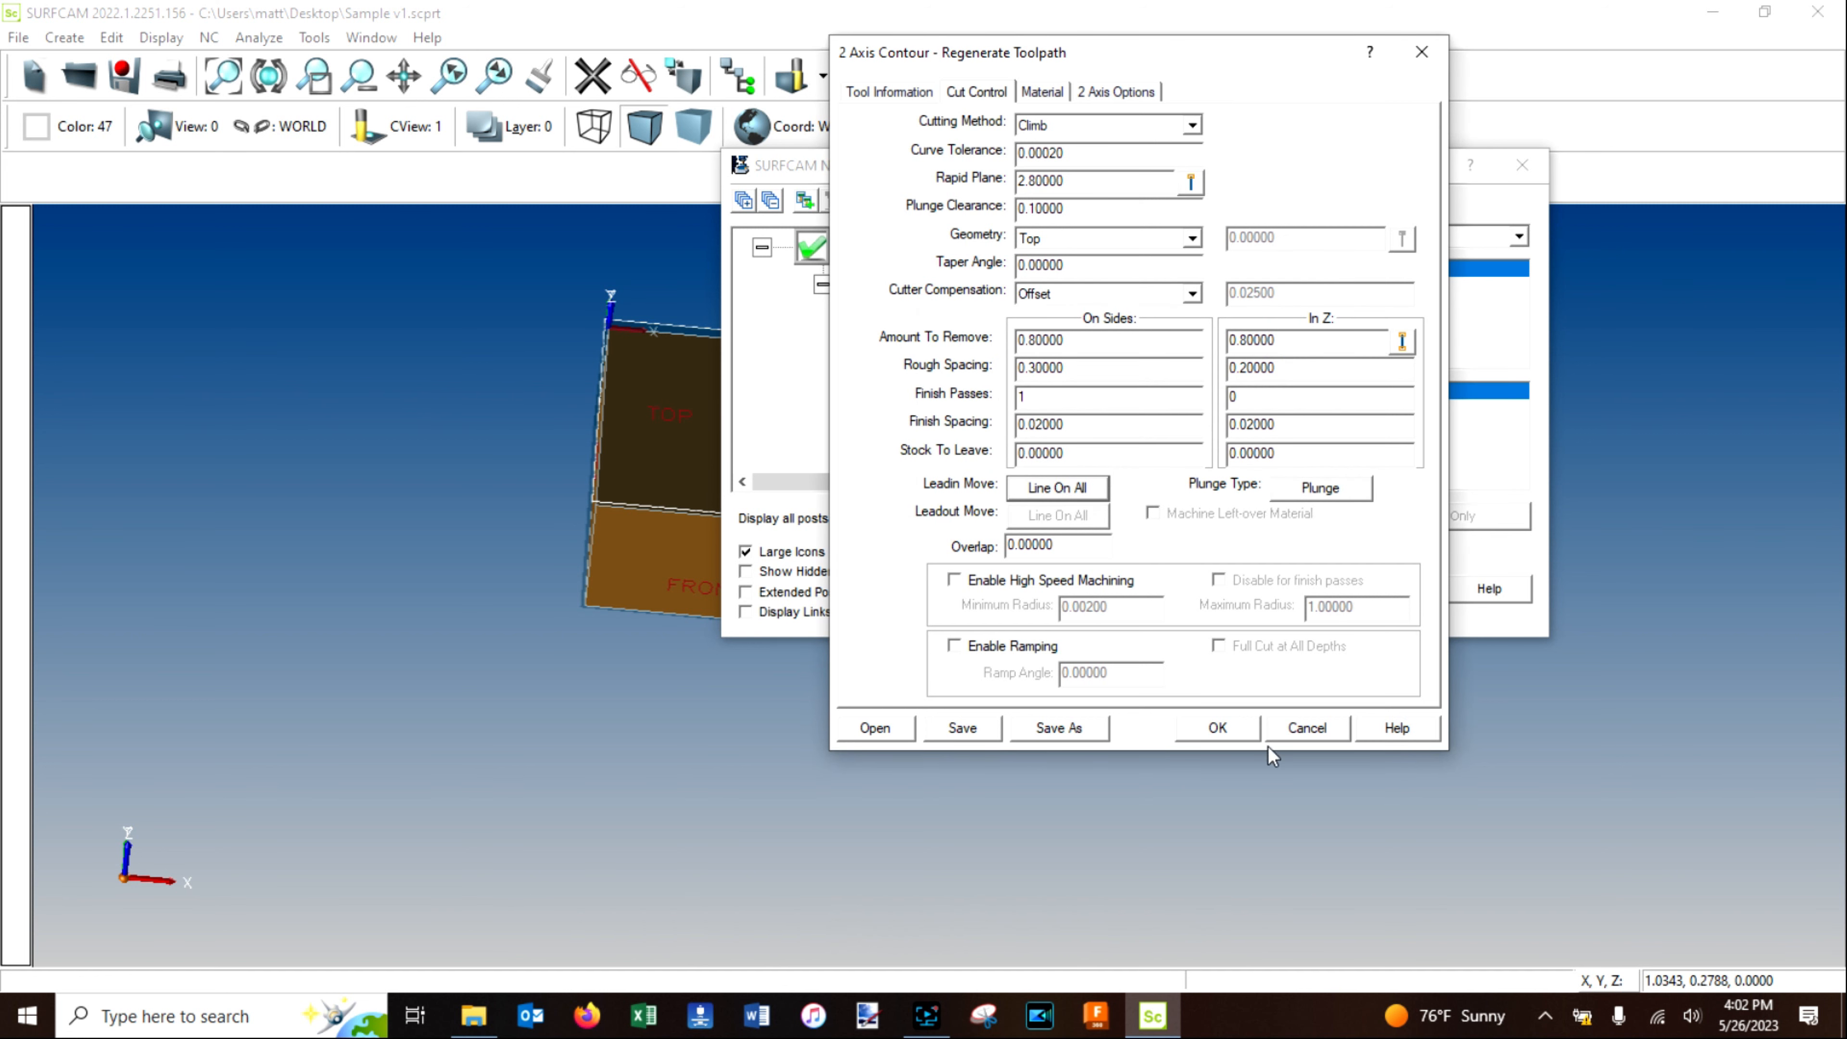
pyautogui.click(1219, 728)
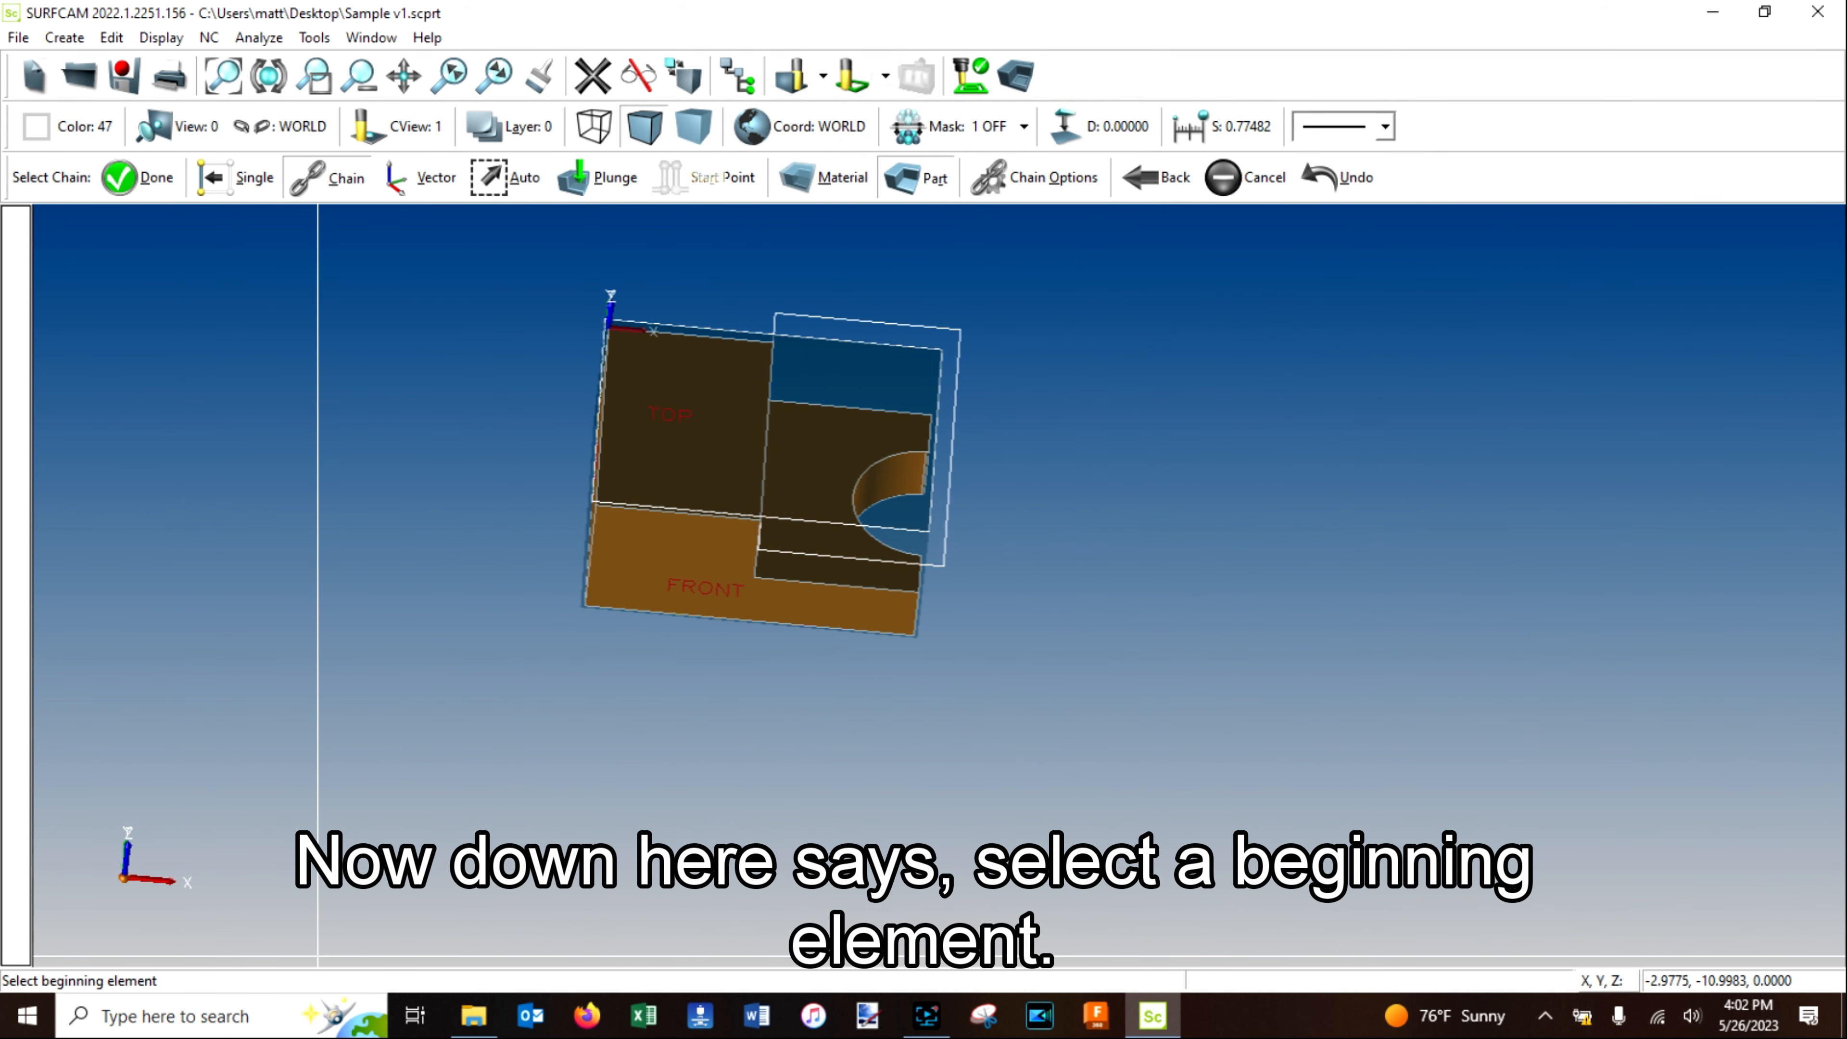
# Start the contour chain at the lower step's back corner beside the cutout and end it at the front corner.
pyautogui.scroll(10, 953, 582)
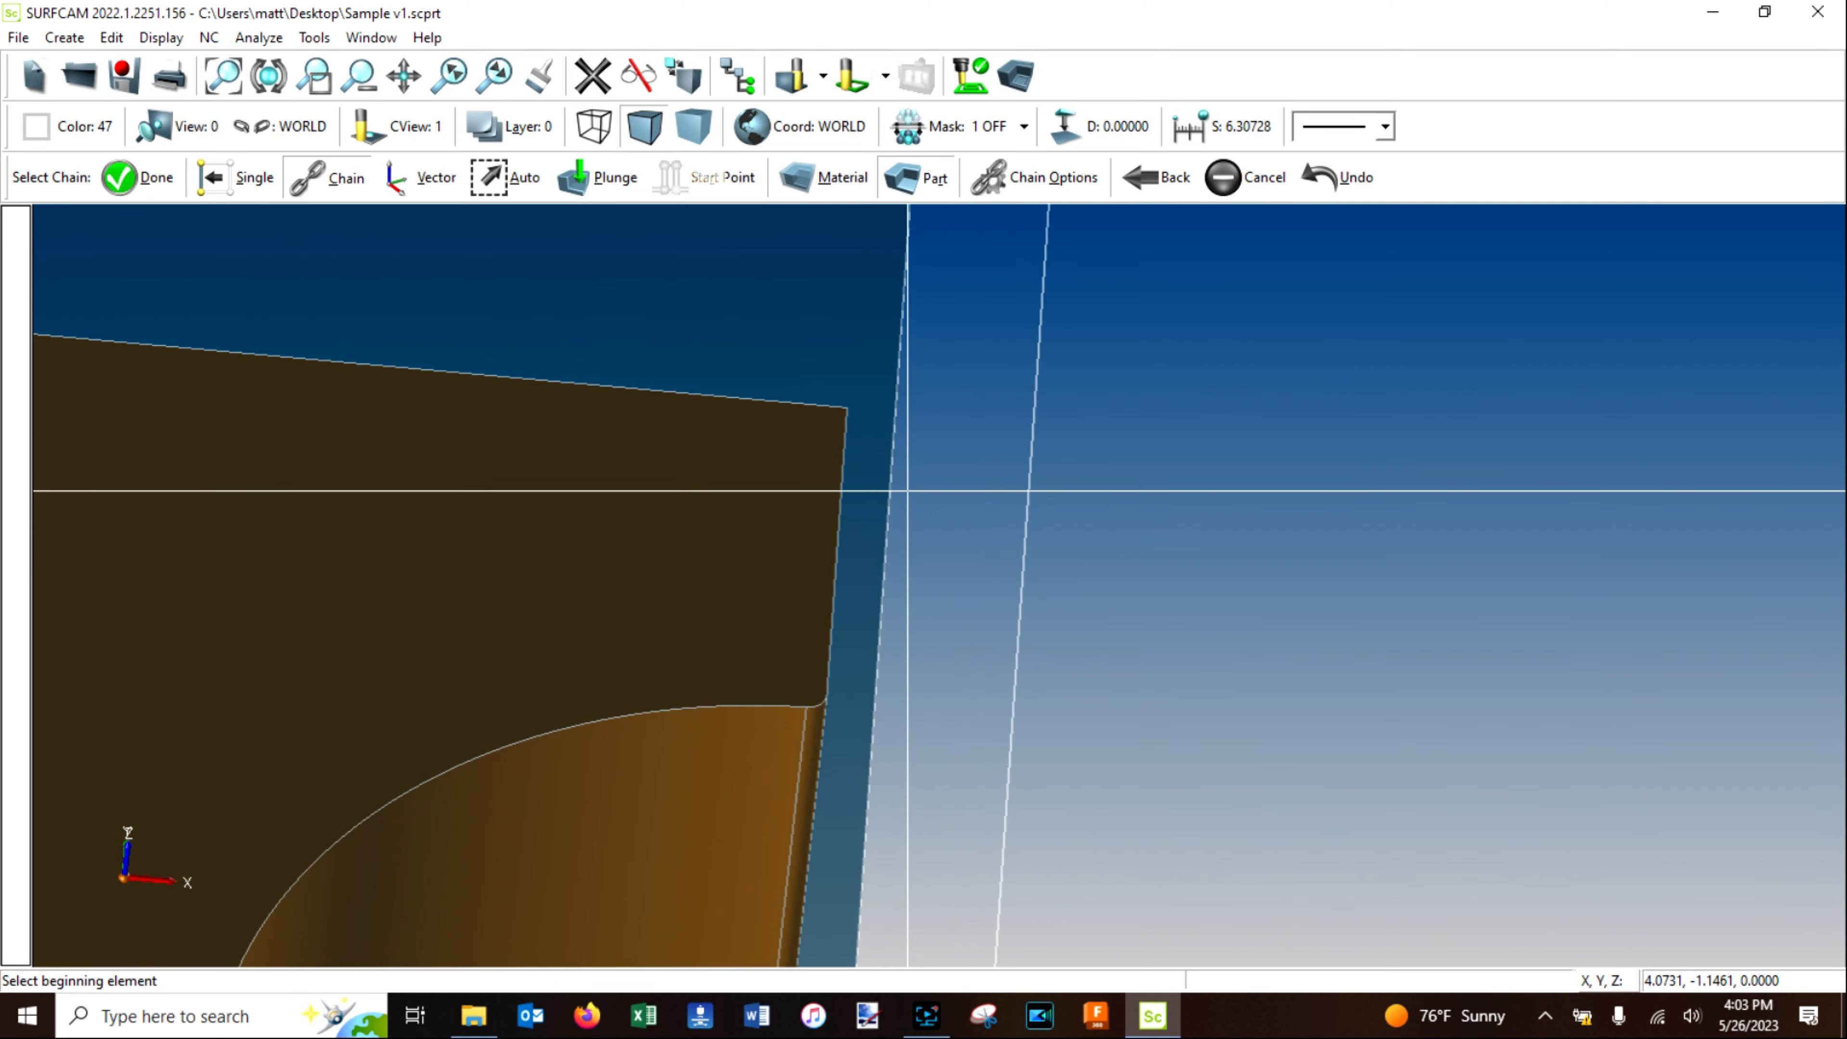
pyautogui.click(829, 441)
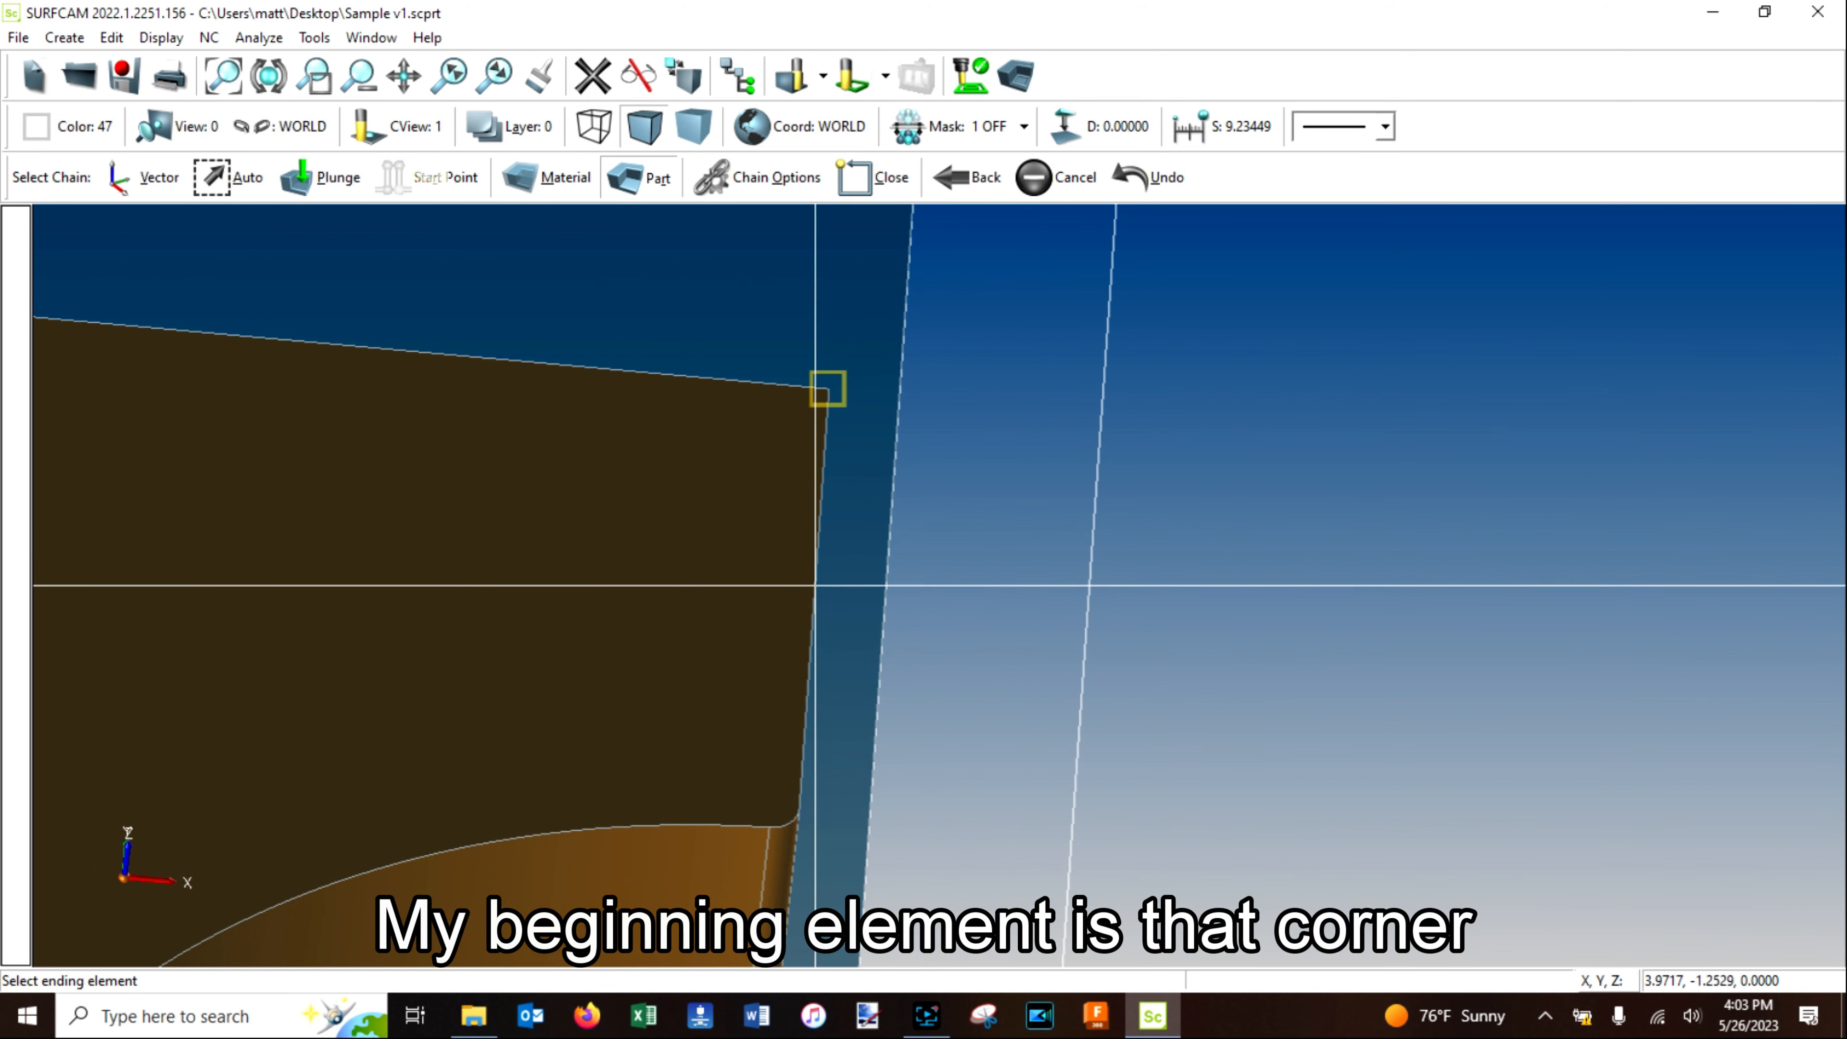
pyautogui.scroll(-3, 786, 677)
pyautogui.scroll(-2, 786, 677)
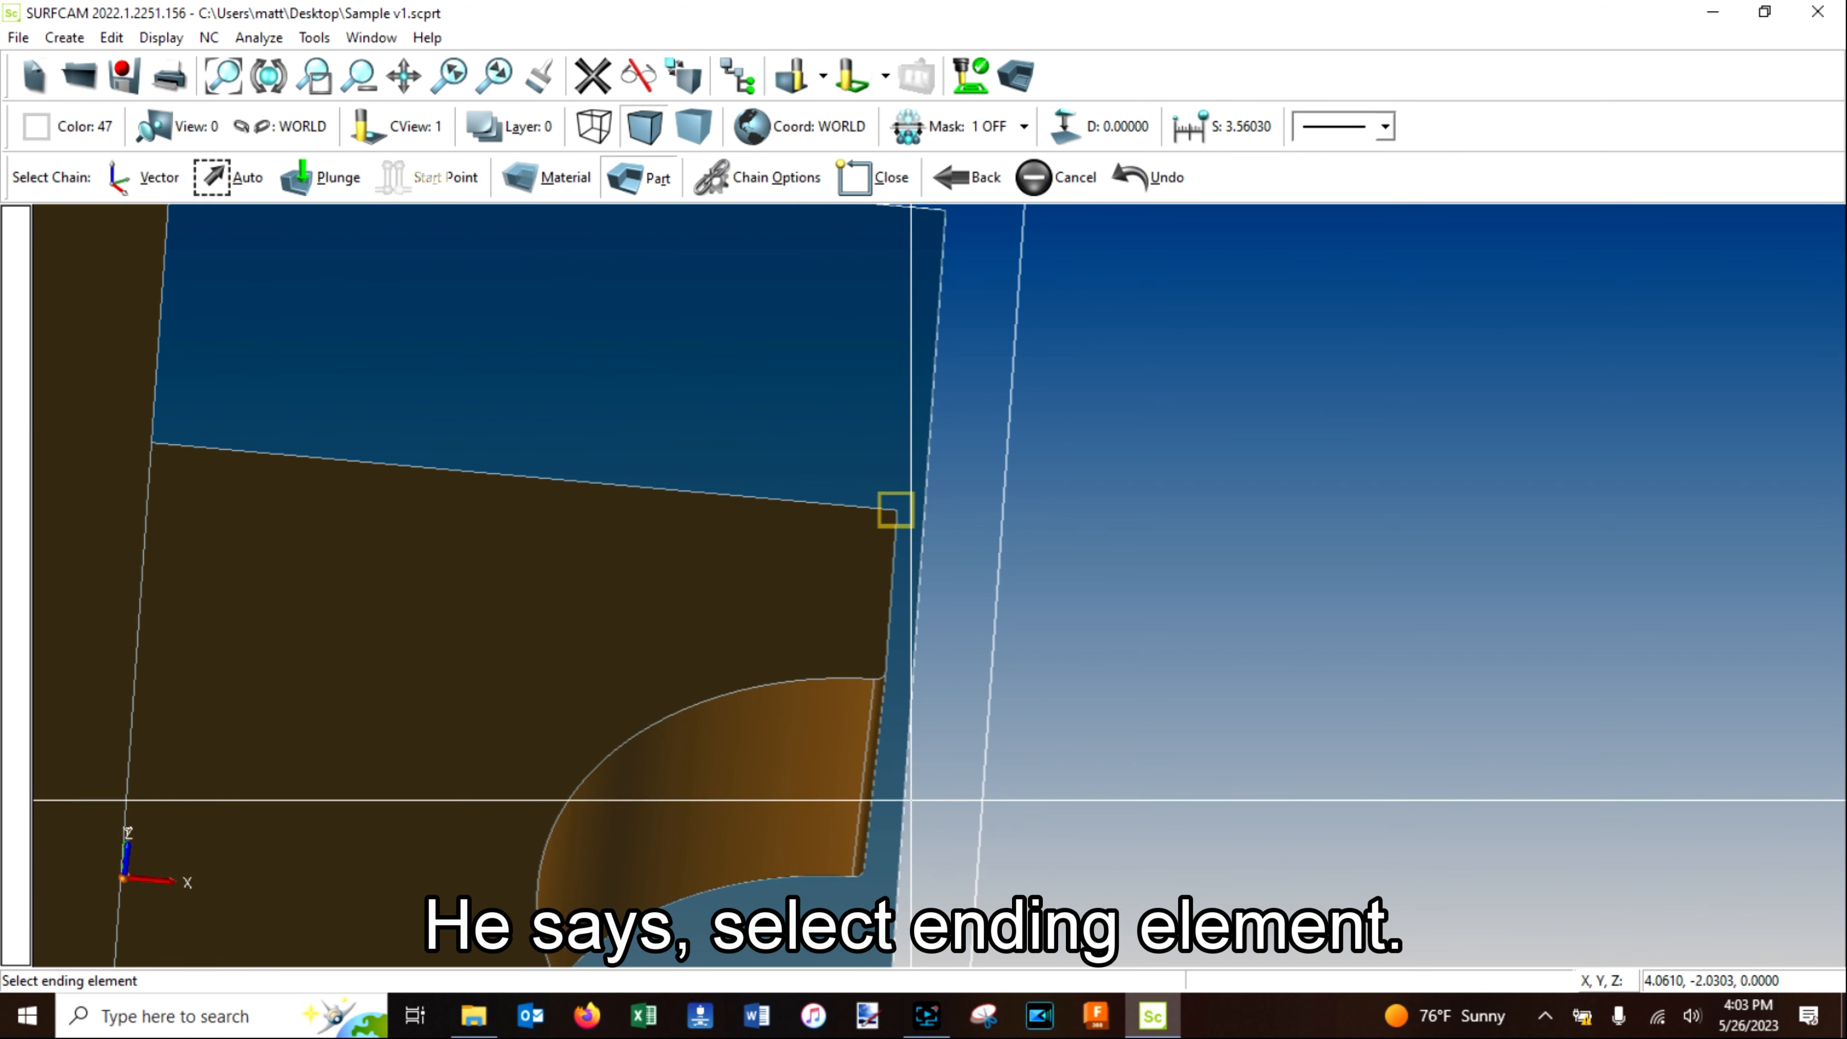
pyautogui.scroll(-3, 869, 879)
pyautogui.scroll(6, 895, 890)
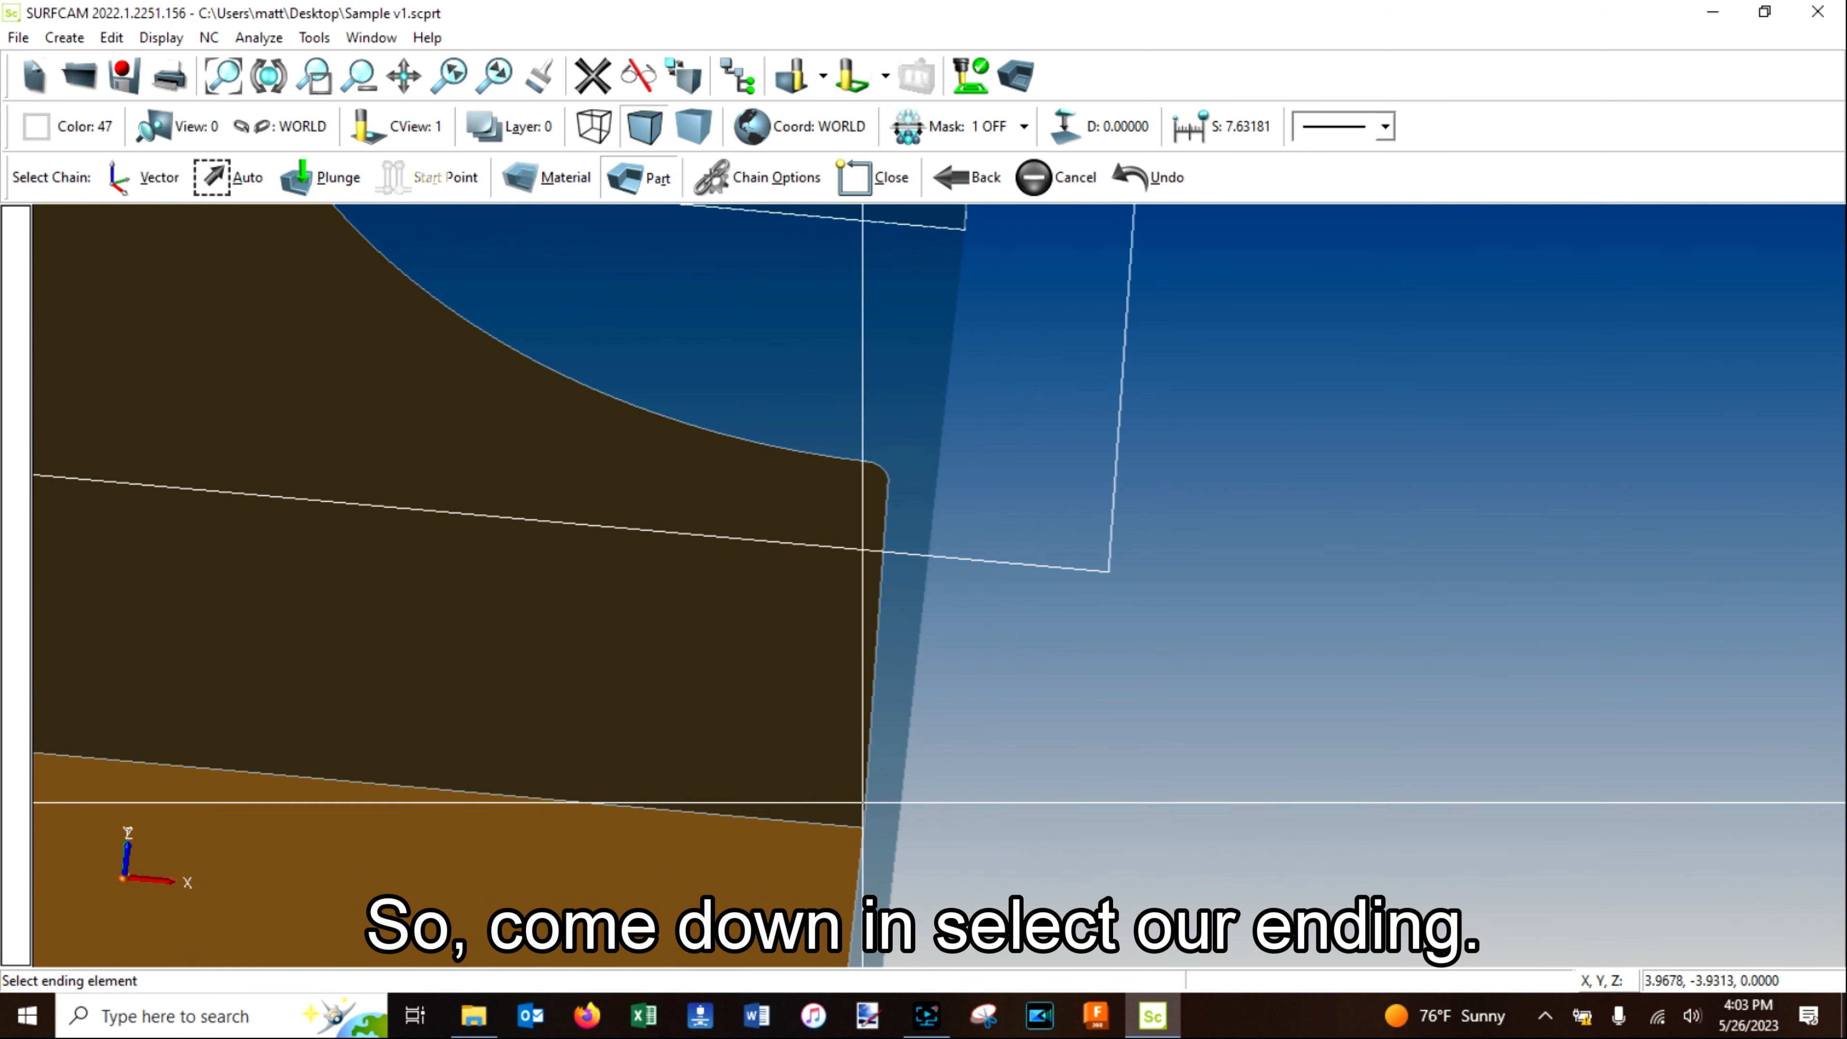
pyautogui.click(864, 799)
pyautogui.scroll(-5, 873, 764)
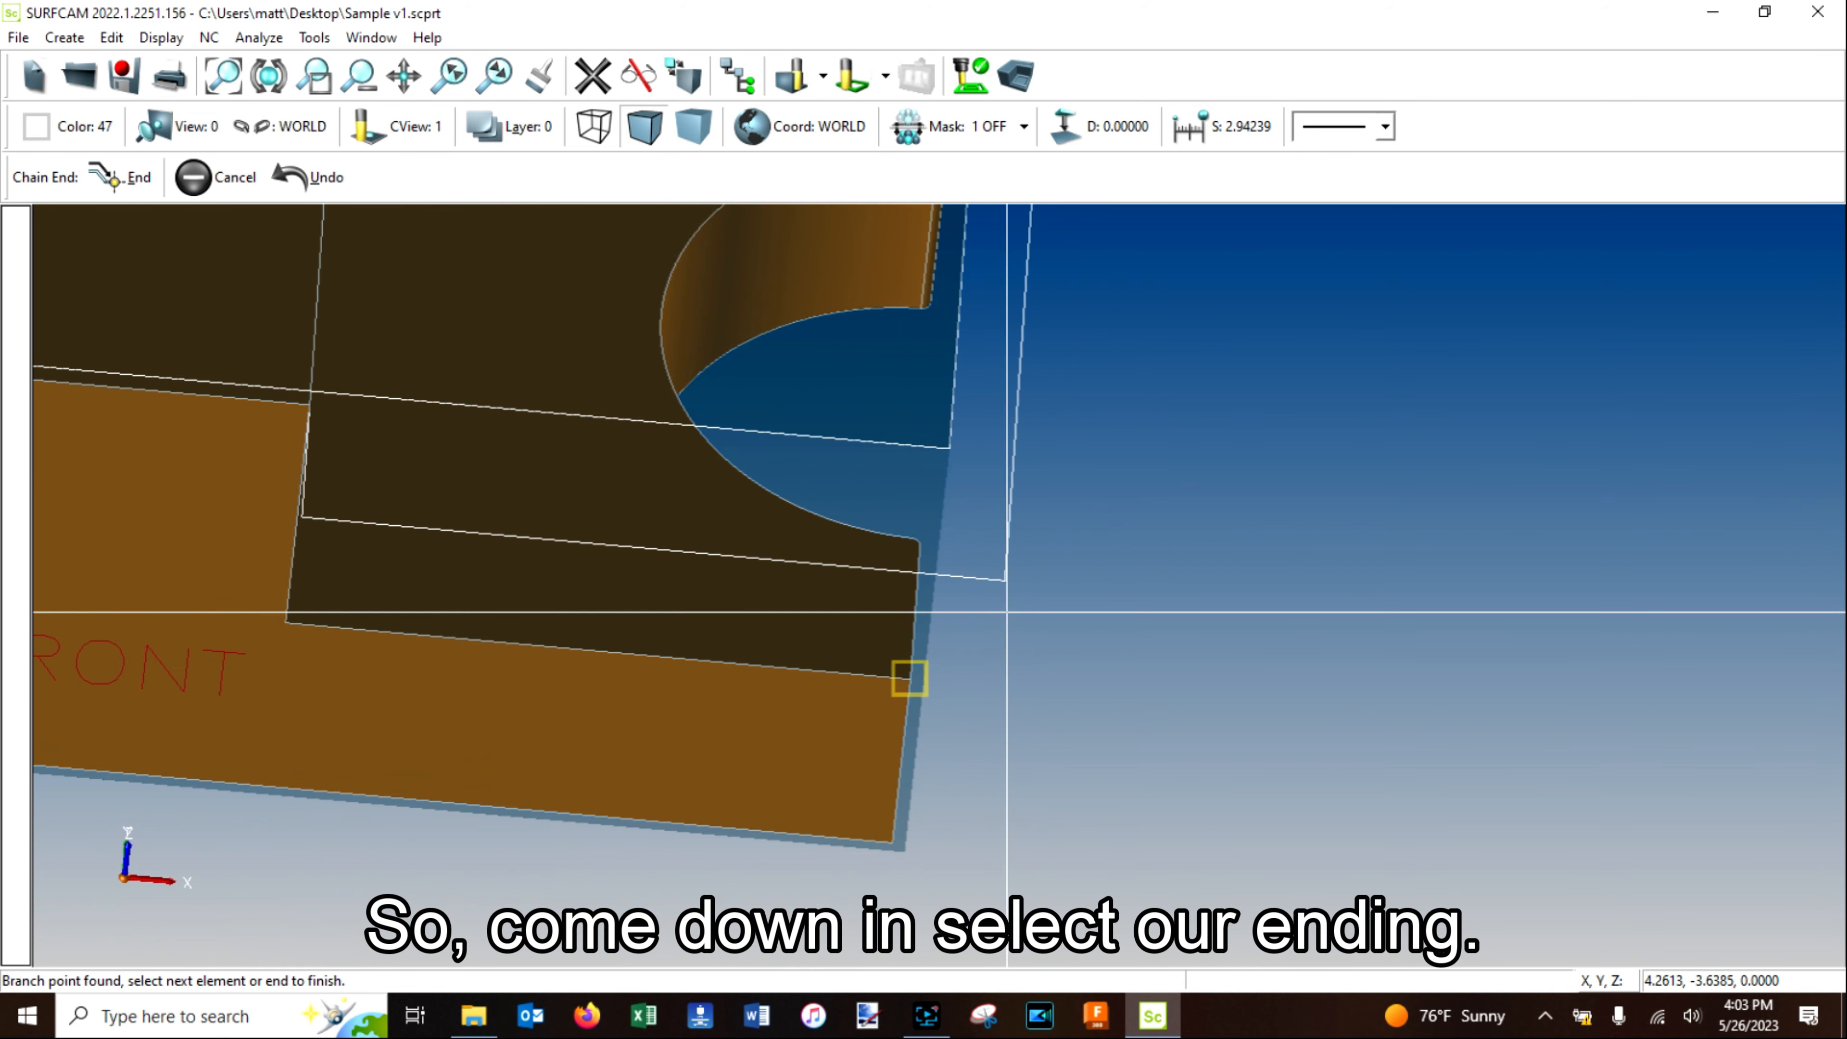
# Route the chain through both small fillets and the semicircular arc to the front corner, and generate the contour toolpath.
pyautogui.scroll(7, 991, 409)
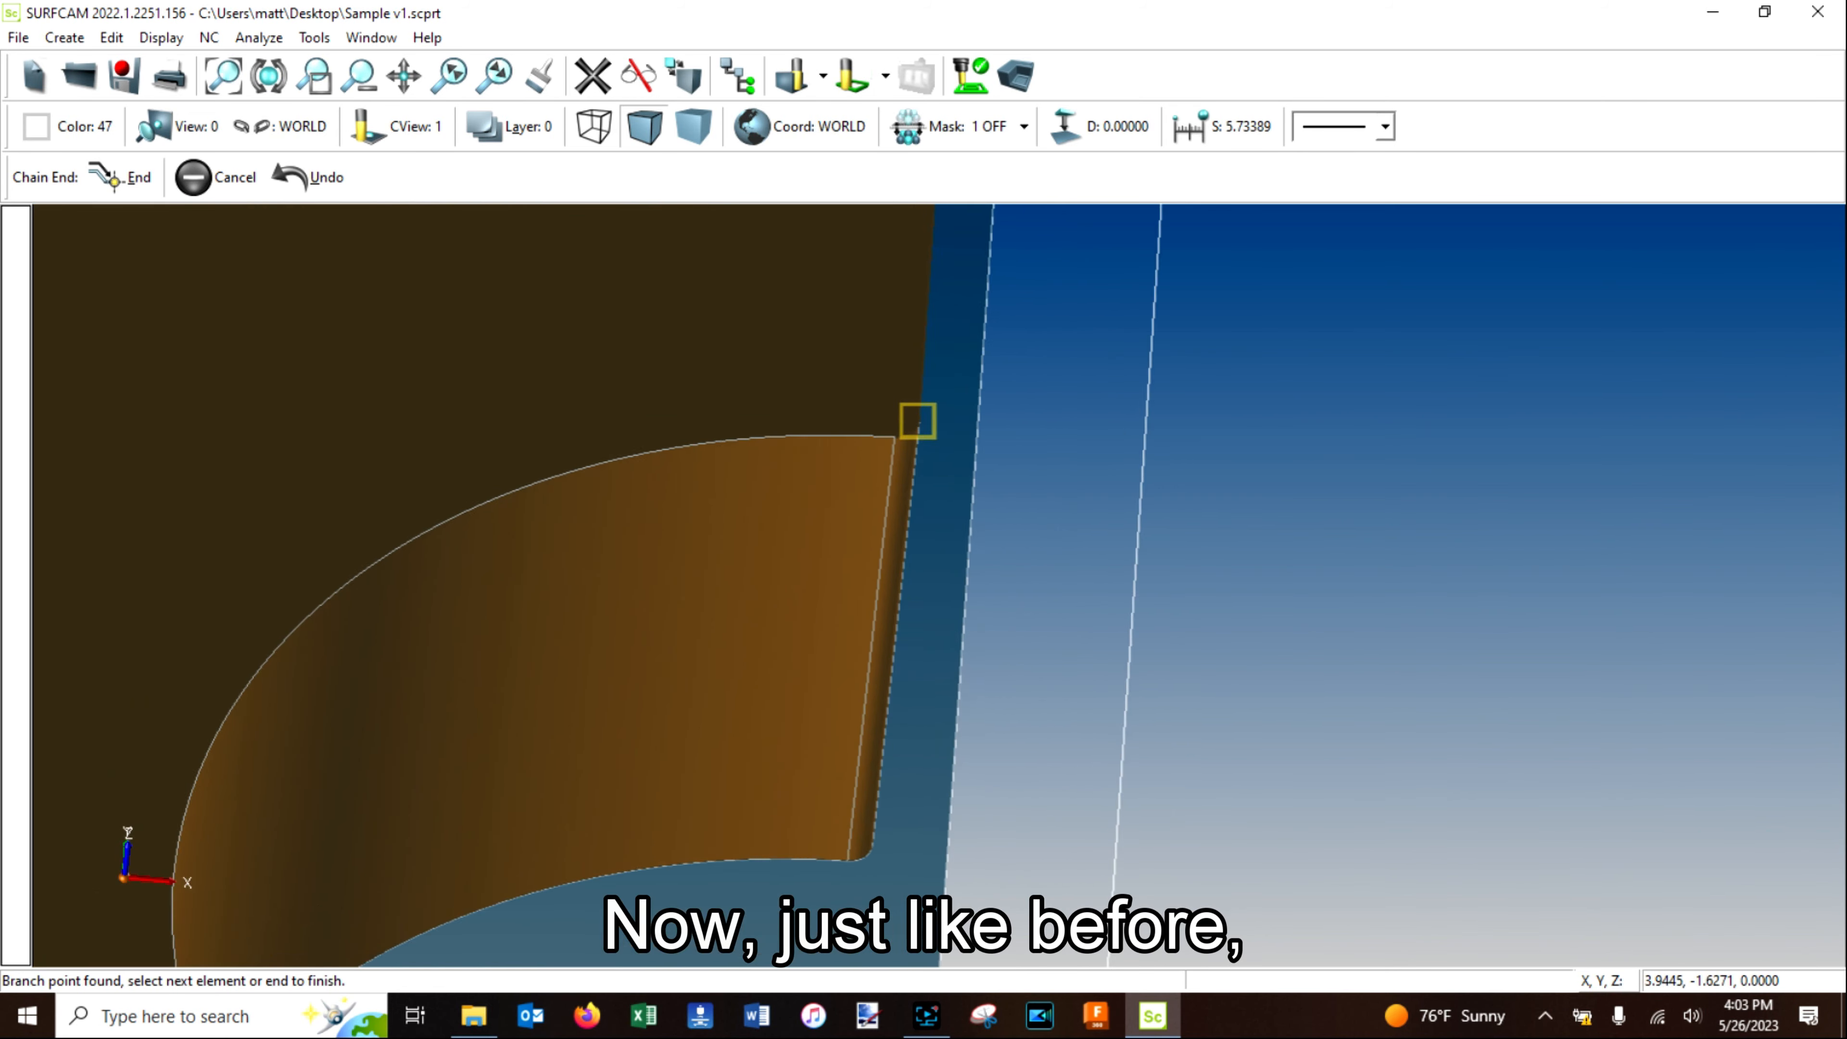
pyautogui.scroll(4, 858, 473)
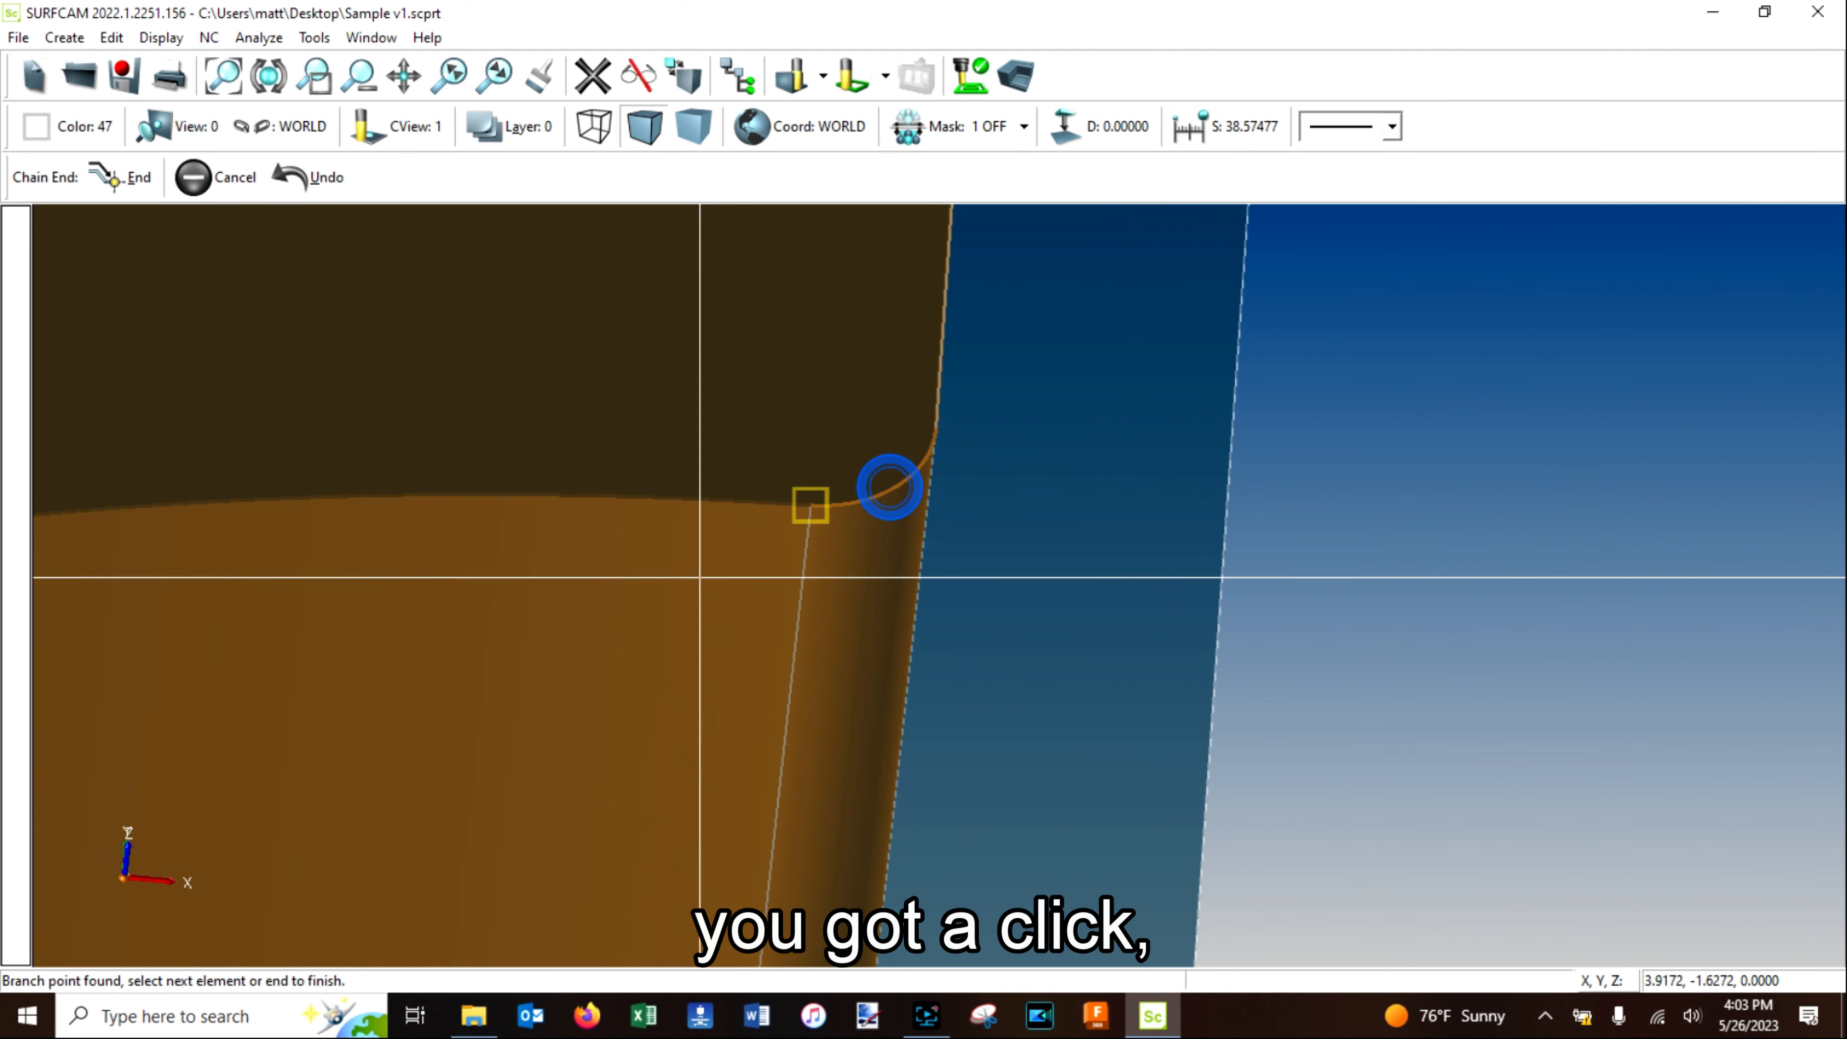
pyautogui.scroll(-8, 708, 502)
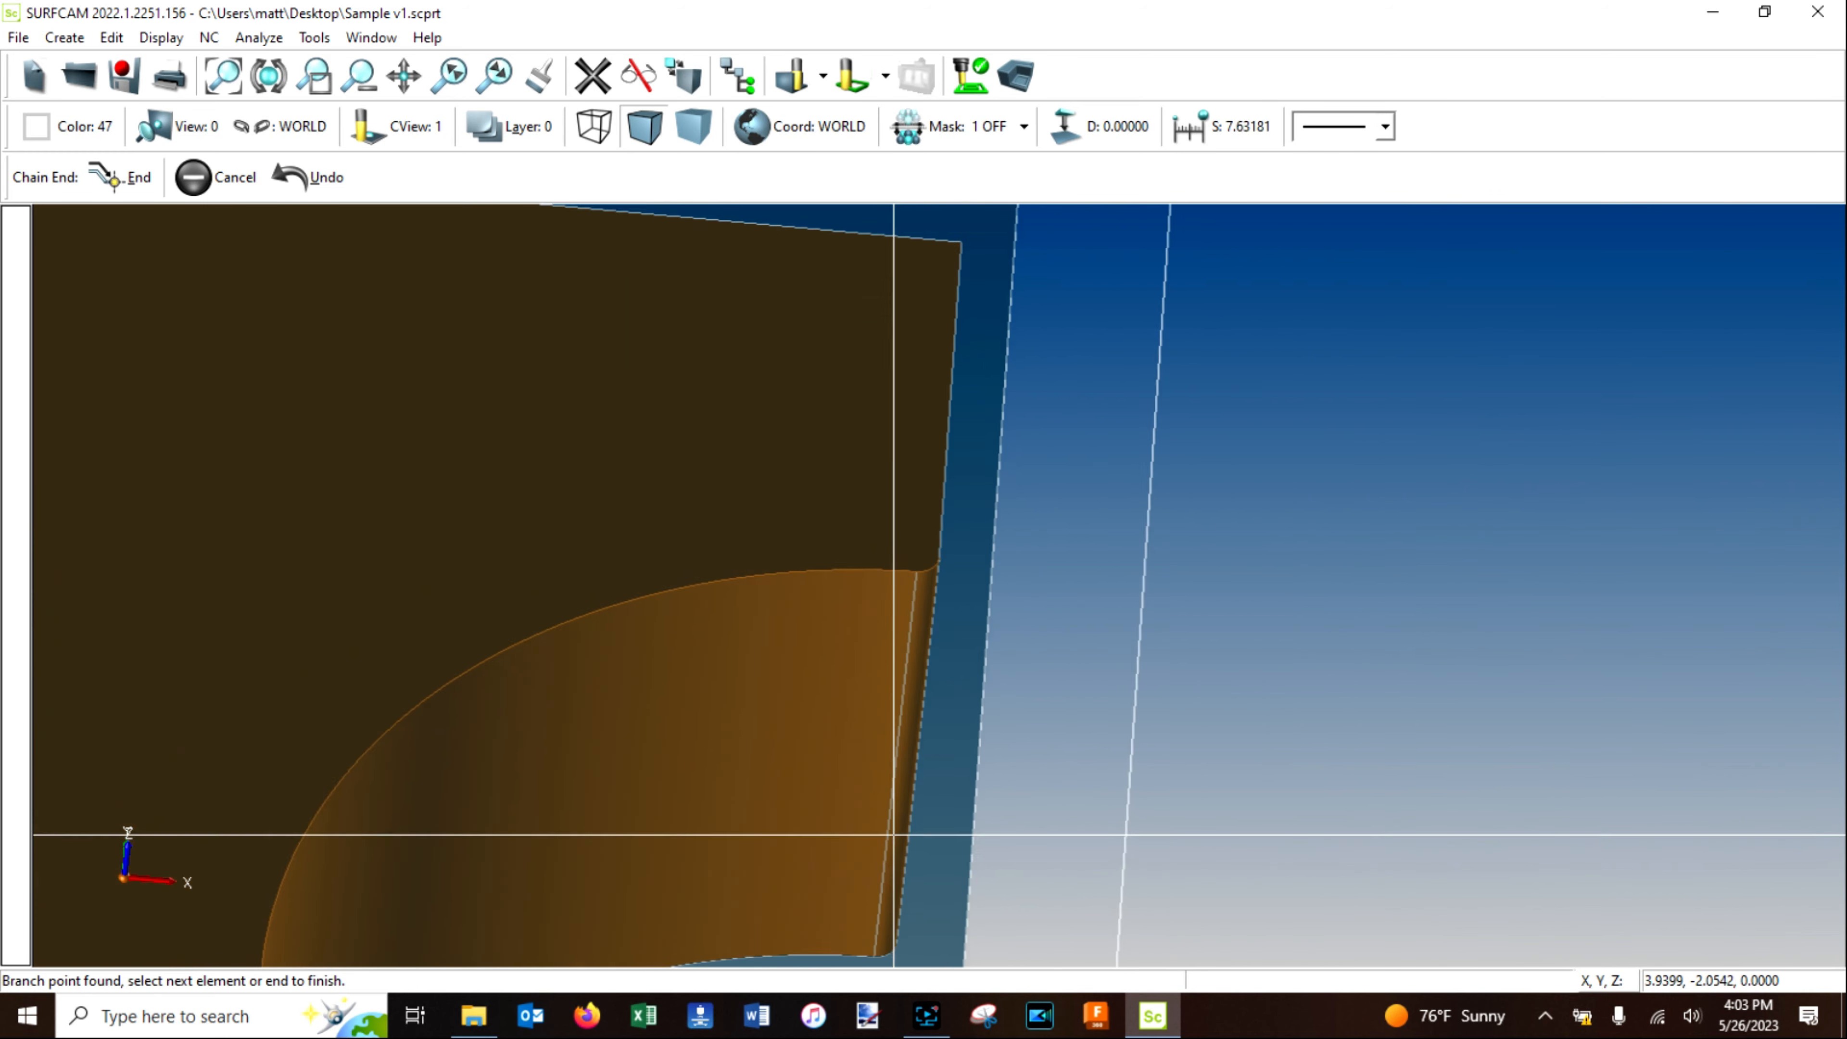
pyautogui.scroll(-2, 909, 910)
pyautogui.scroll(5, 899, 937)
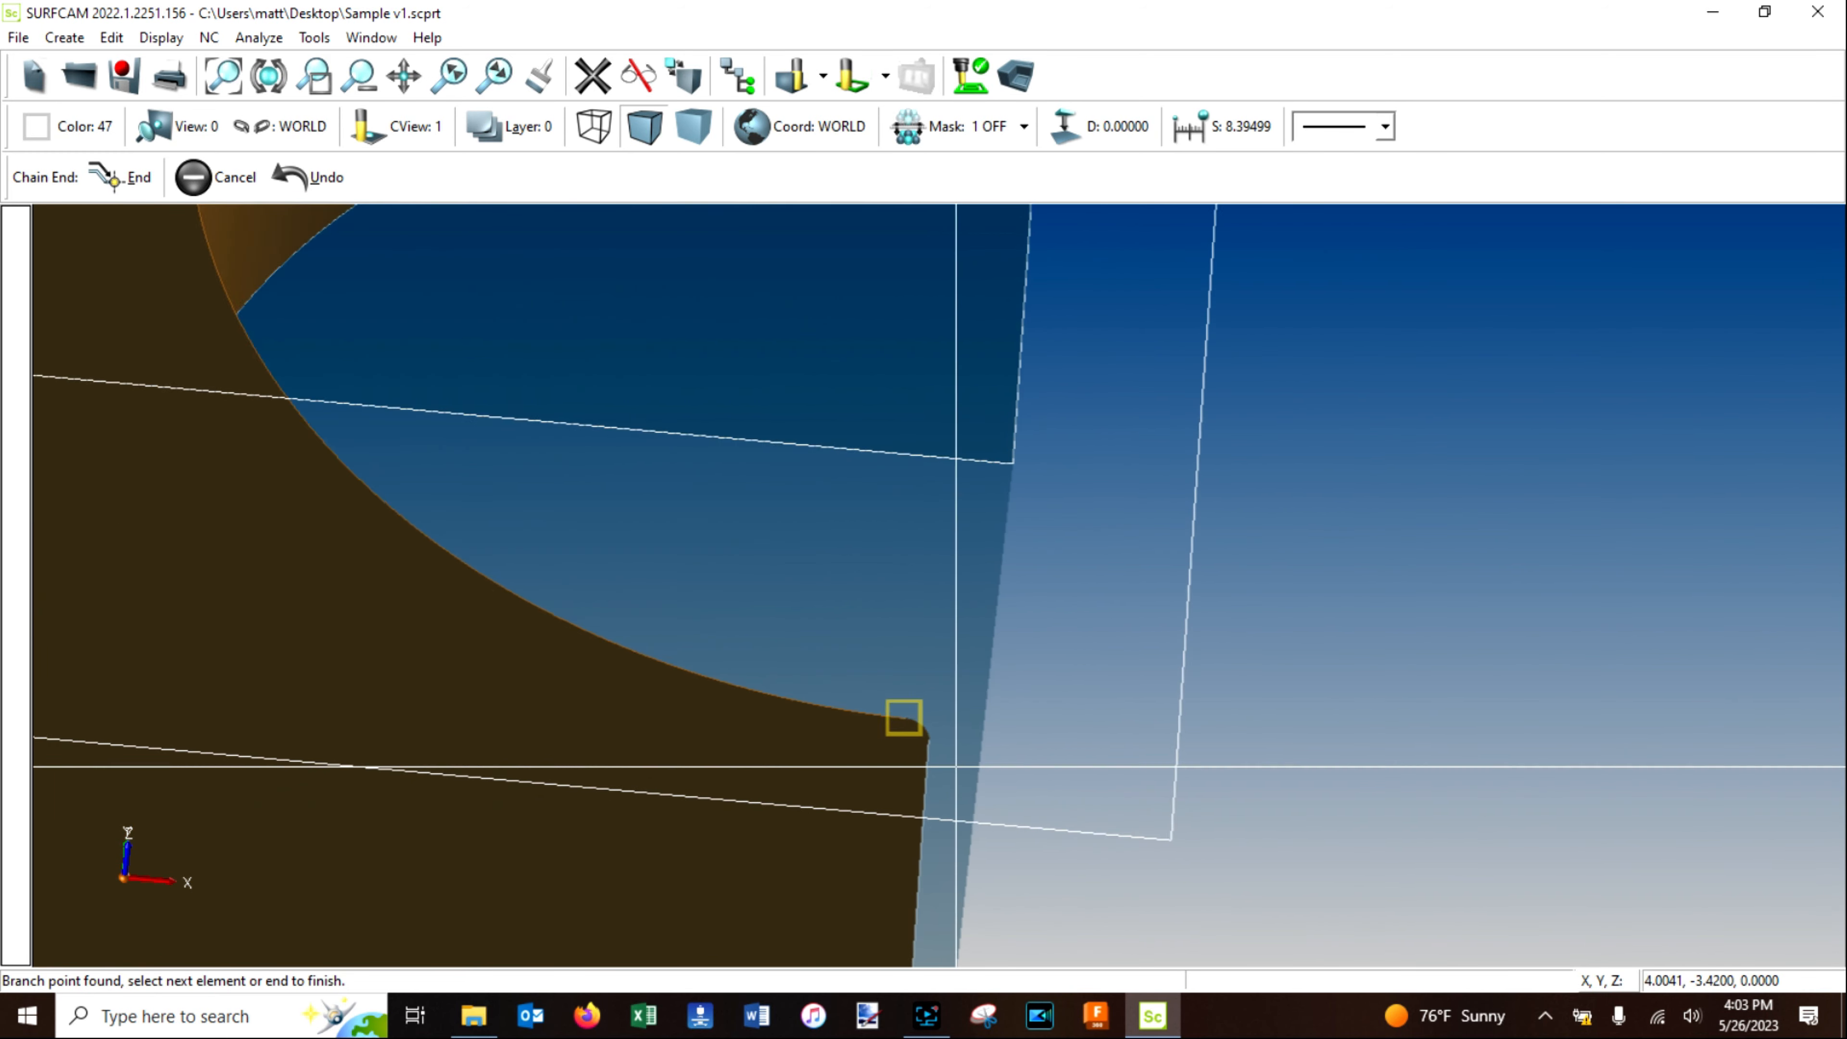
pyautogui.scroll(5, 920, 725)
pyautogui.click(891, 594)
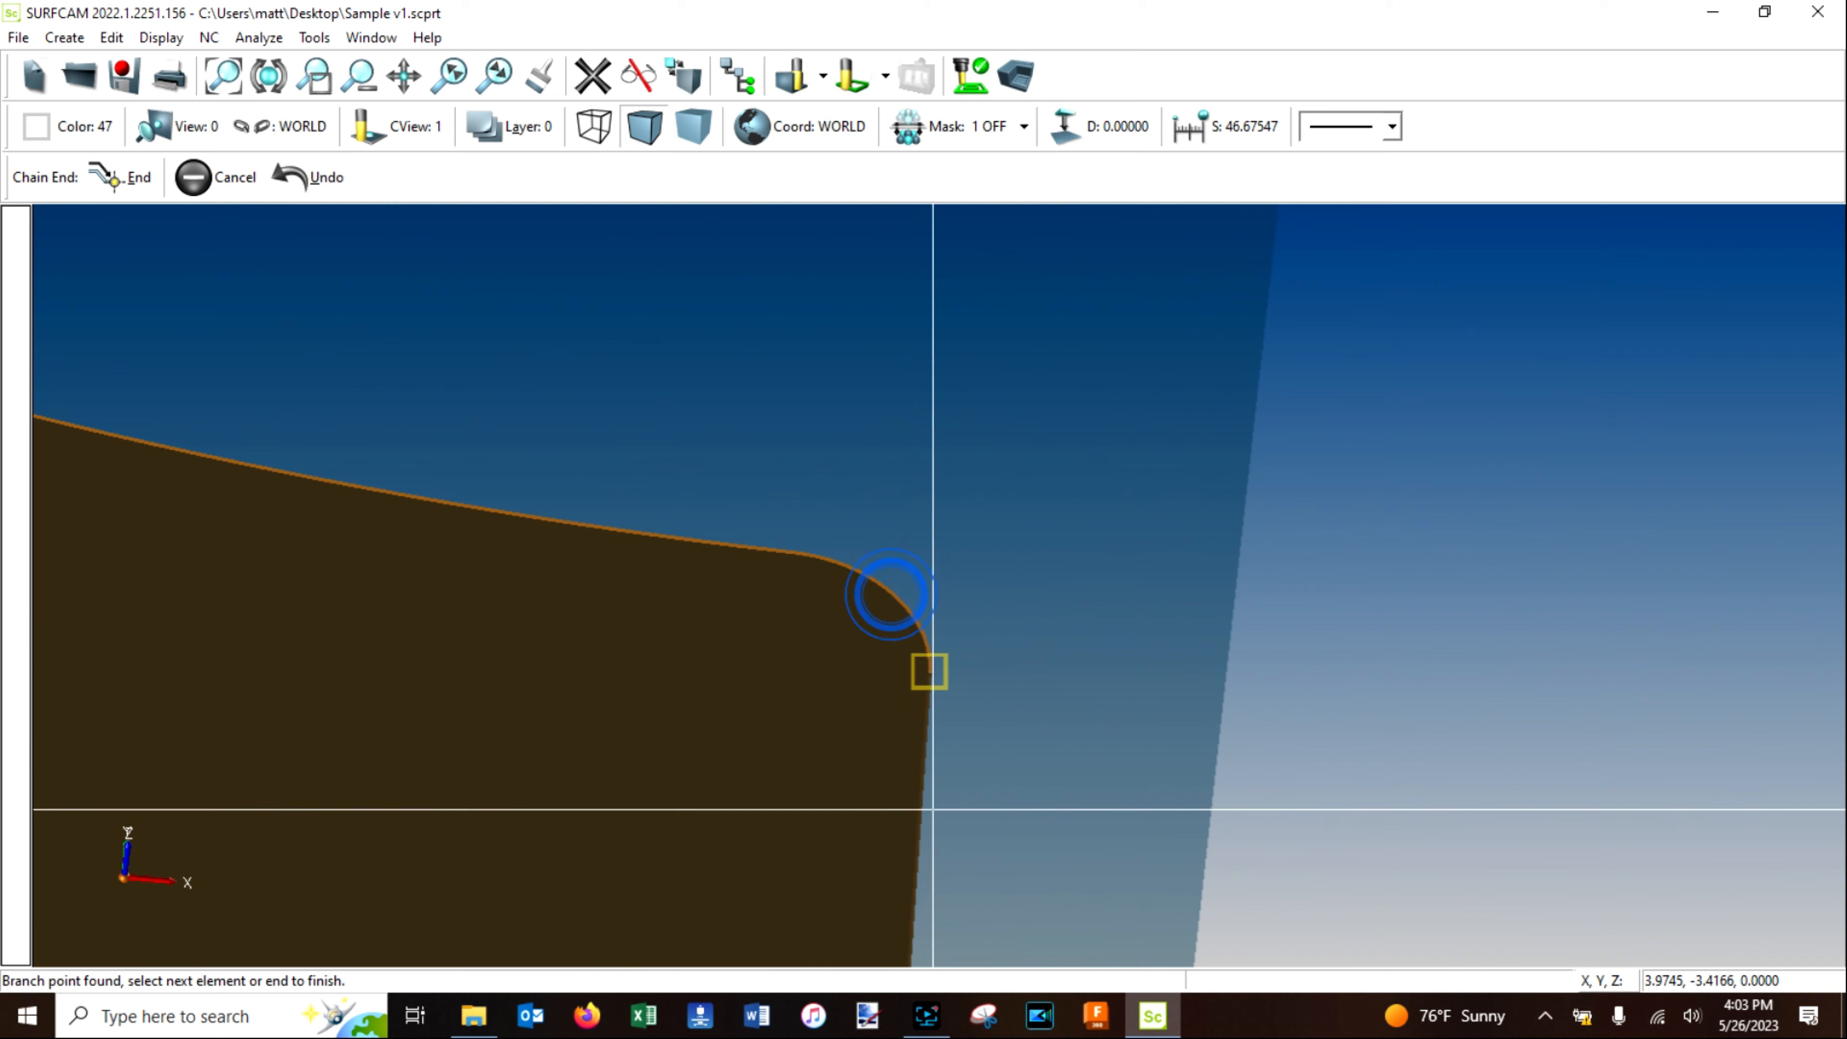
pyautogui.click(919, 821)
pyautogui.scroll(-10, 919, 820)
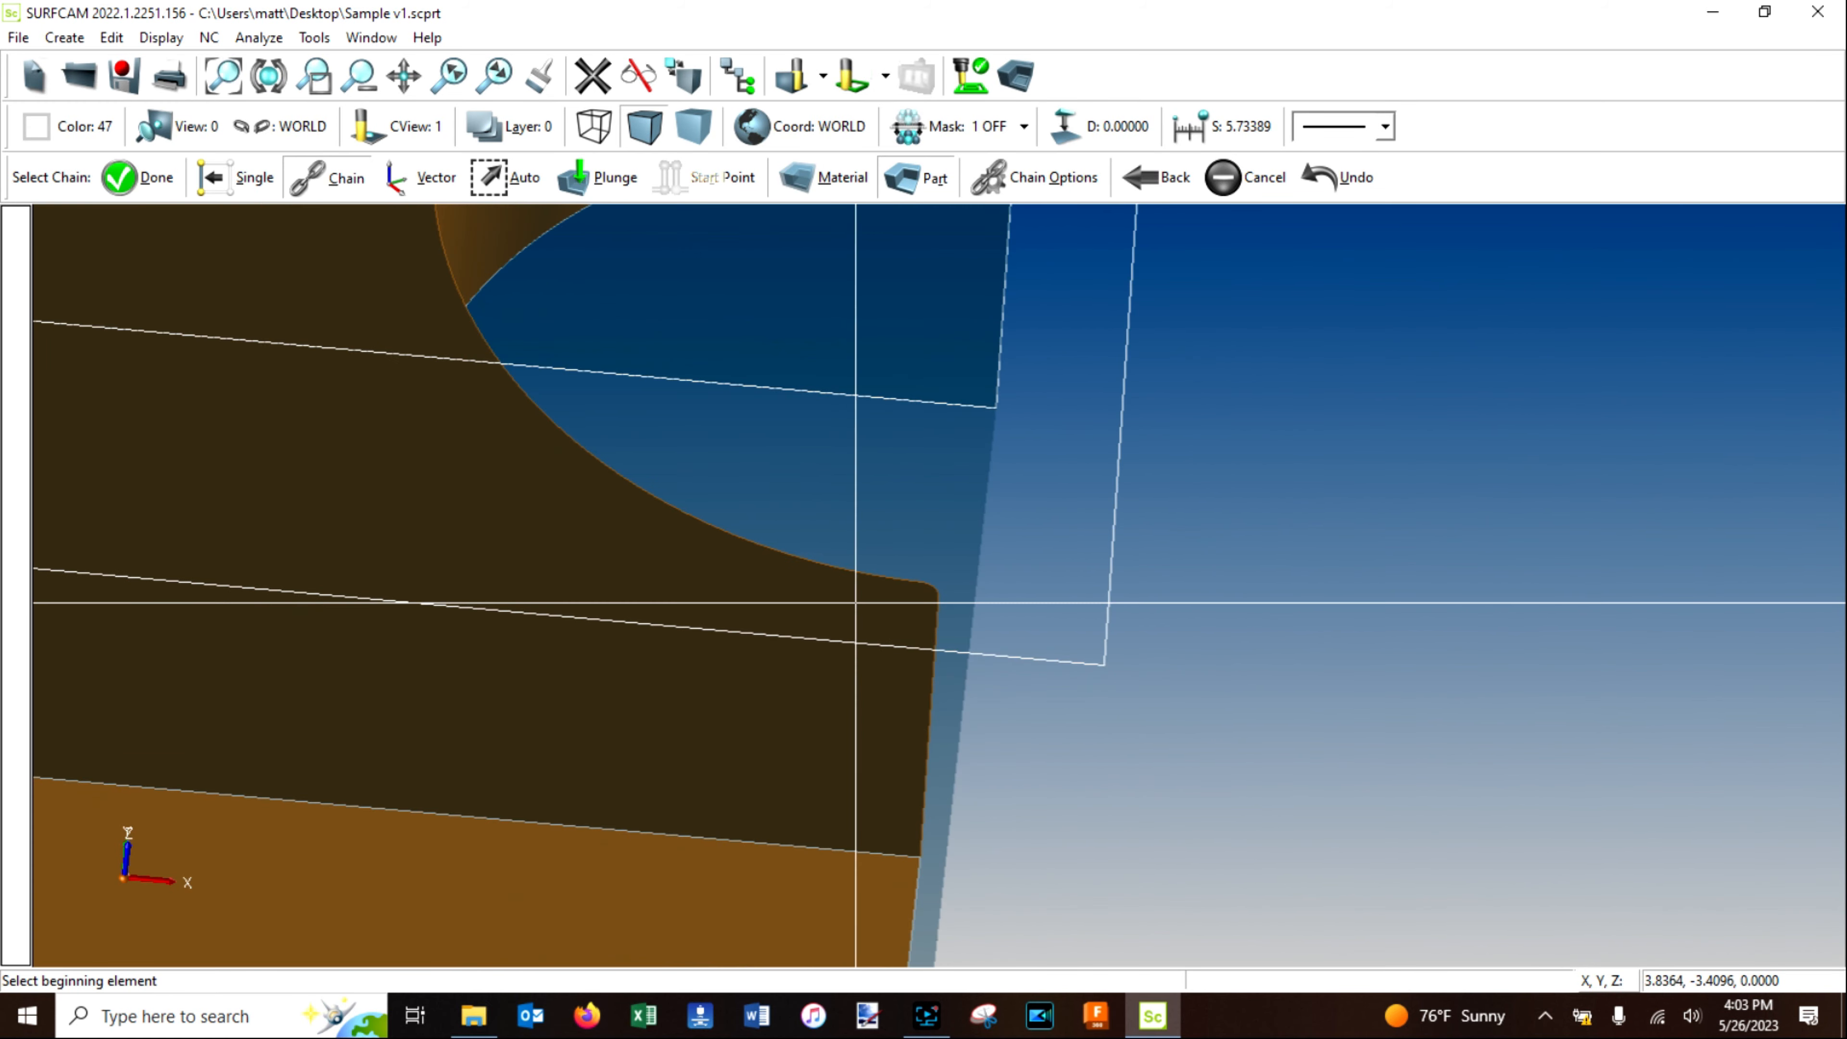
pyautogui.scroll(-3, 1000, 376)
pyautogui.moveTo(965, 413); pyautogui.dragTo(936, 408, button='middle')
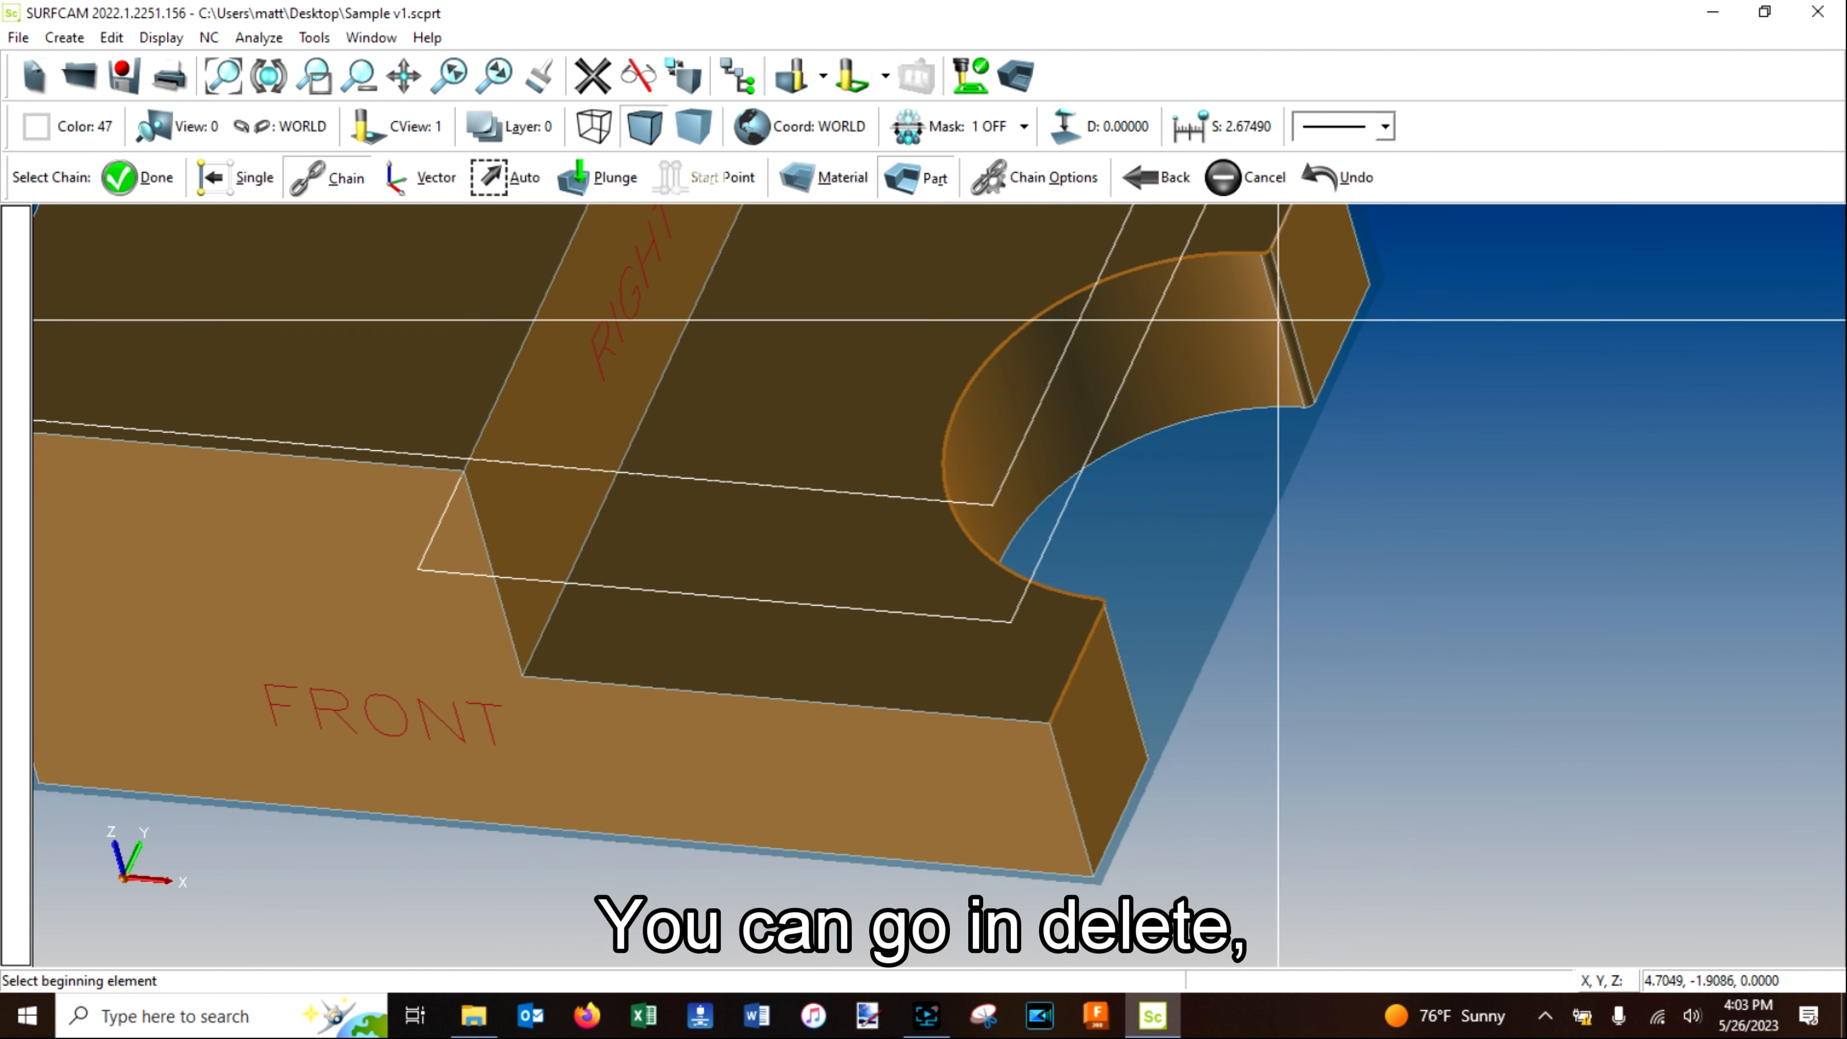
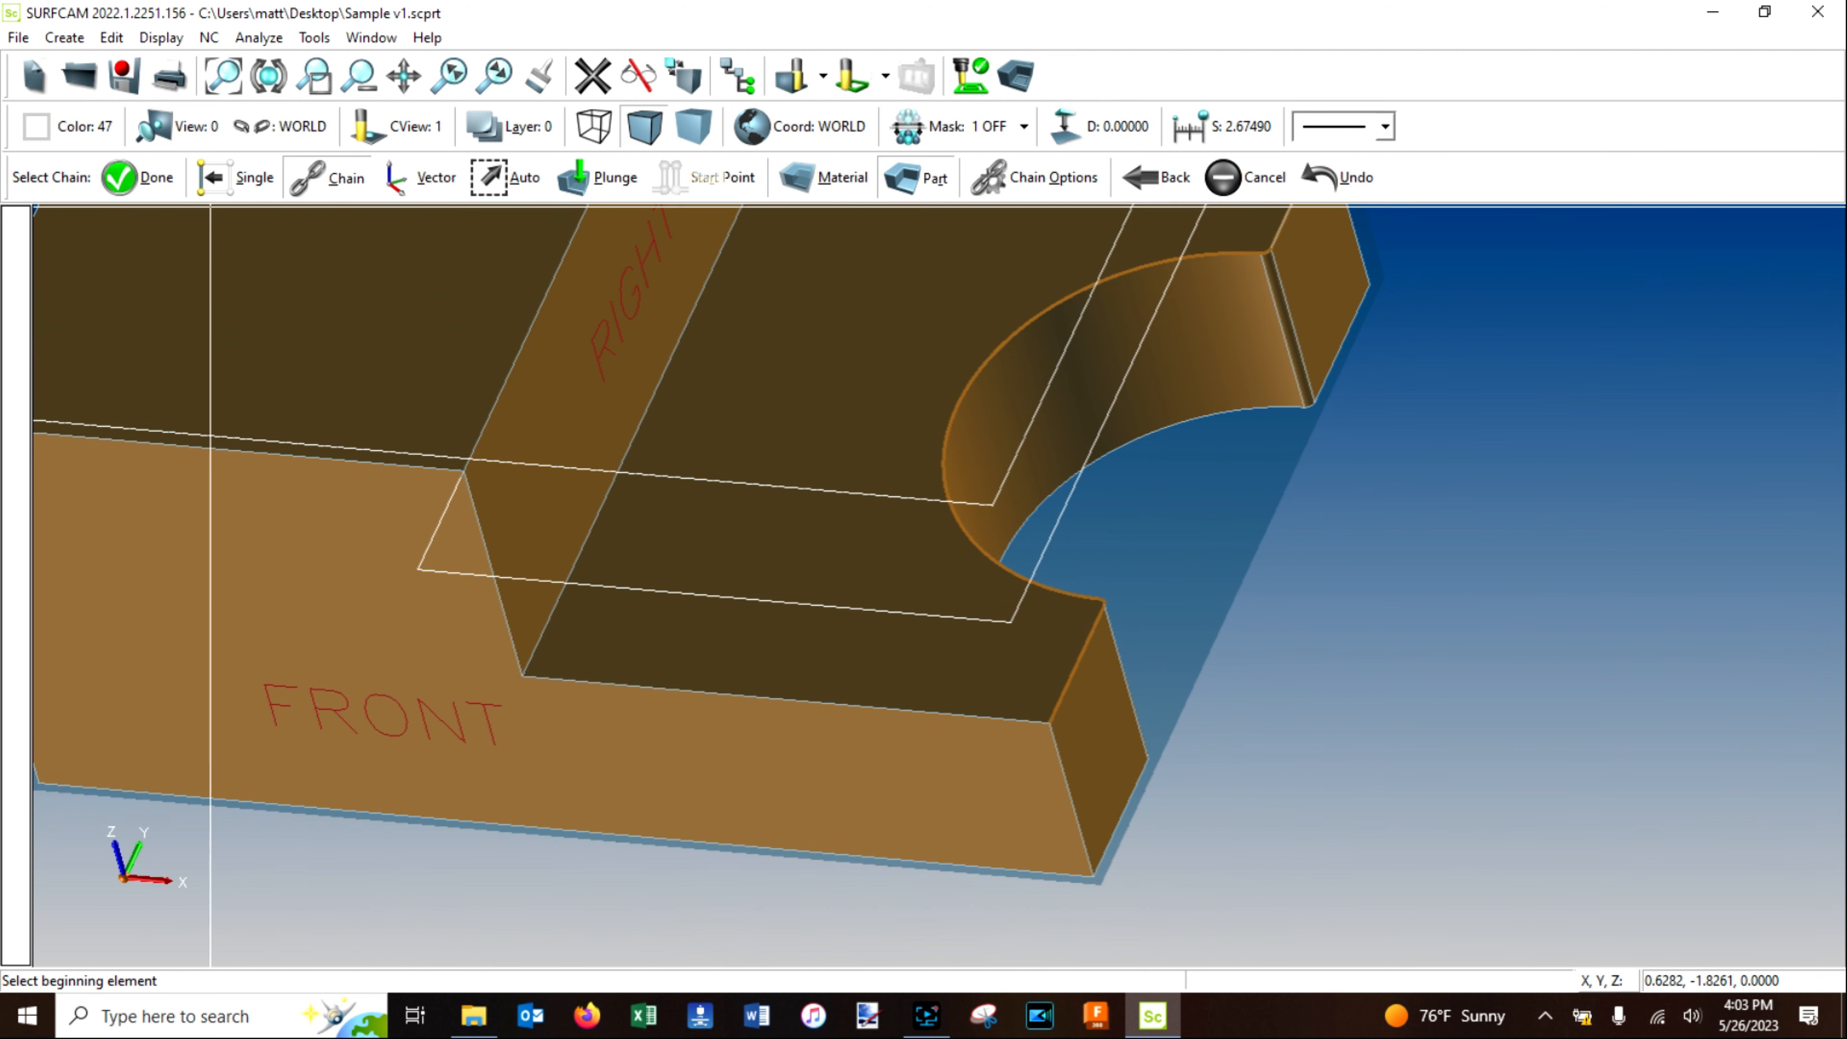
pyautogui.click(149, 179)
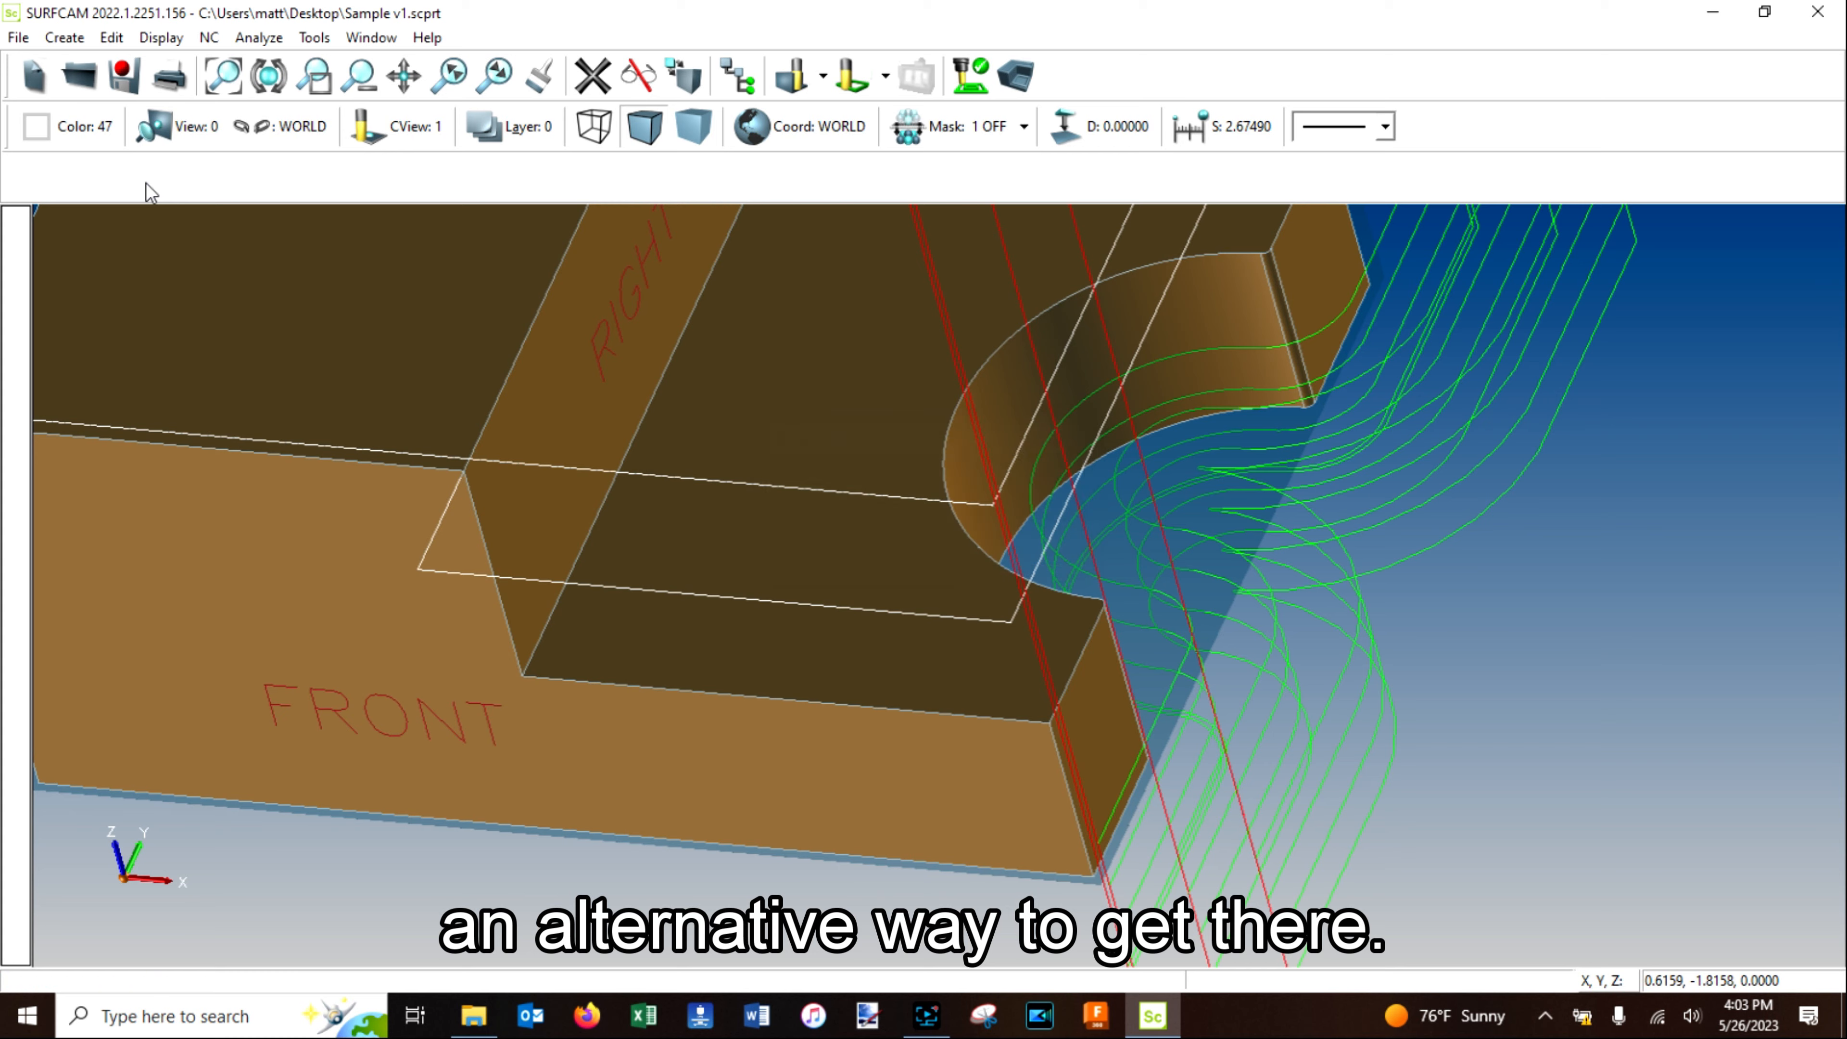
# Examine the regenerated contour toolpath around the semicircular cutout, and open the NC Operations Manager.
pyautogui.moveTo(1306, 709); pyautogui.dragTo(1093, 450, button='middle')
pyautogui.scroll(-1, 1093, 450)
pyautogui.scroll(9, 1091, 314)
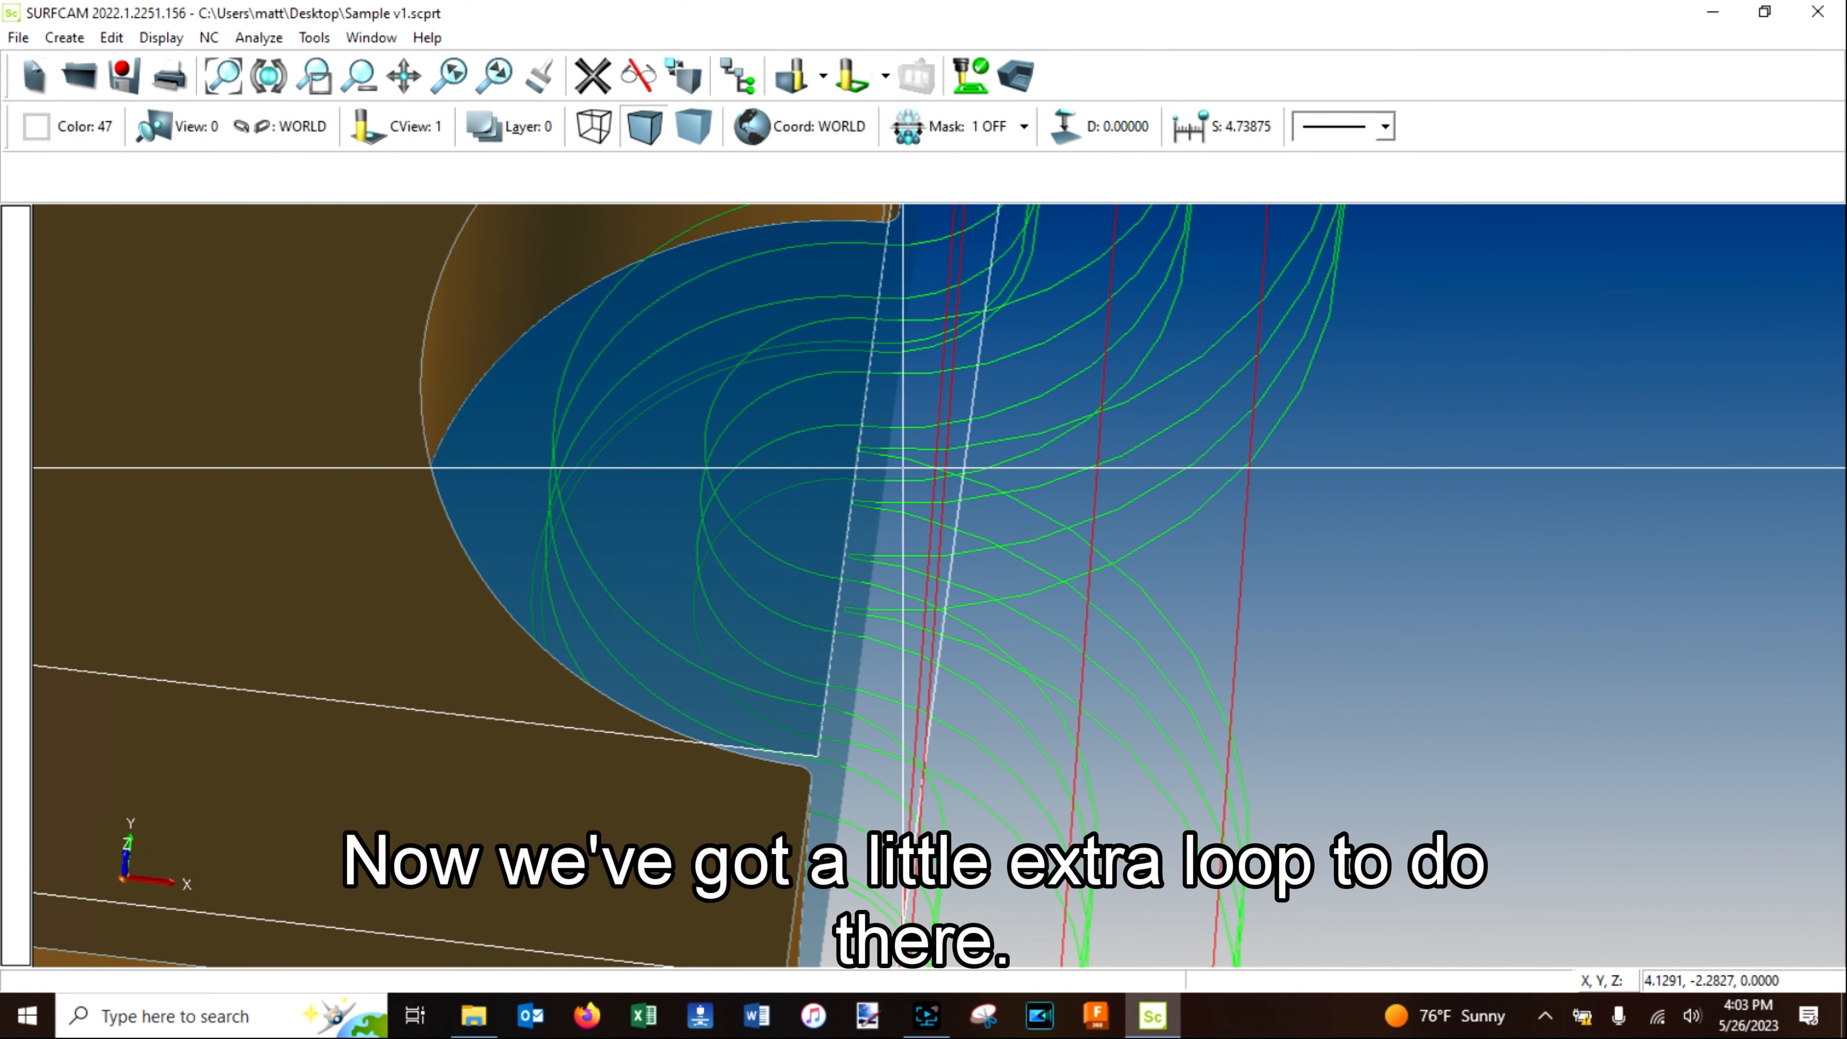
pyautogui.scroll(-9, 1134, 611)
pyautogui.scroll(-3, 1038, 604)
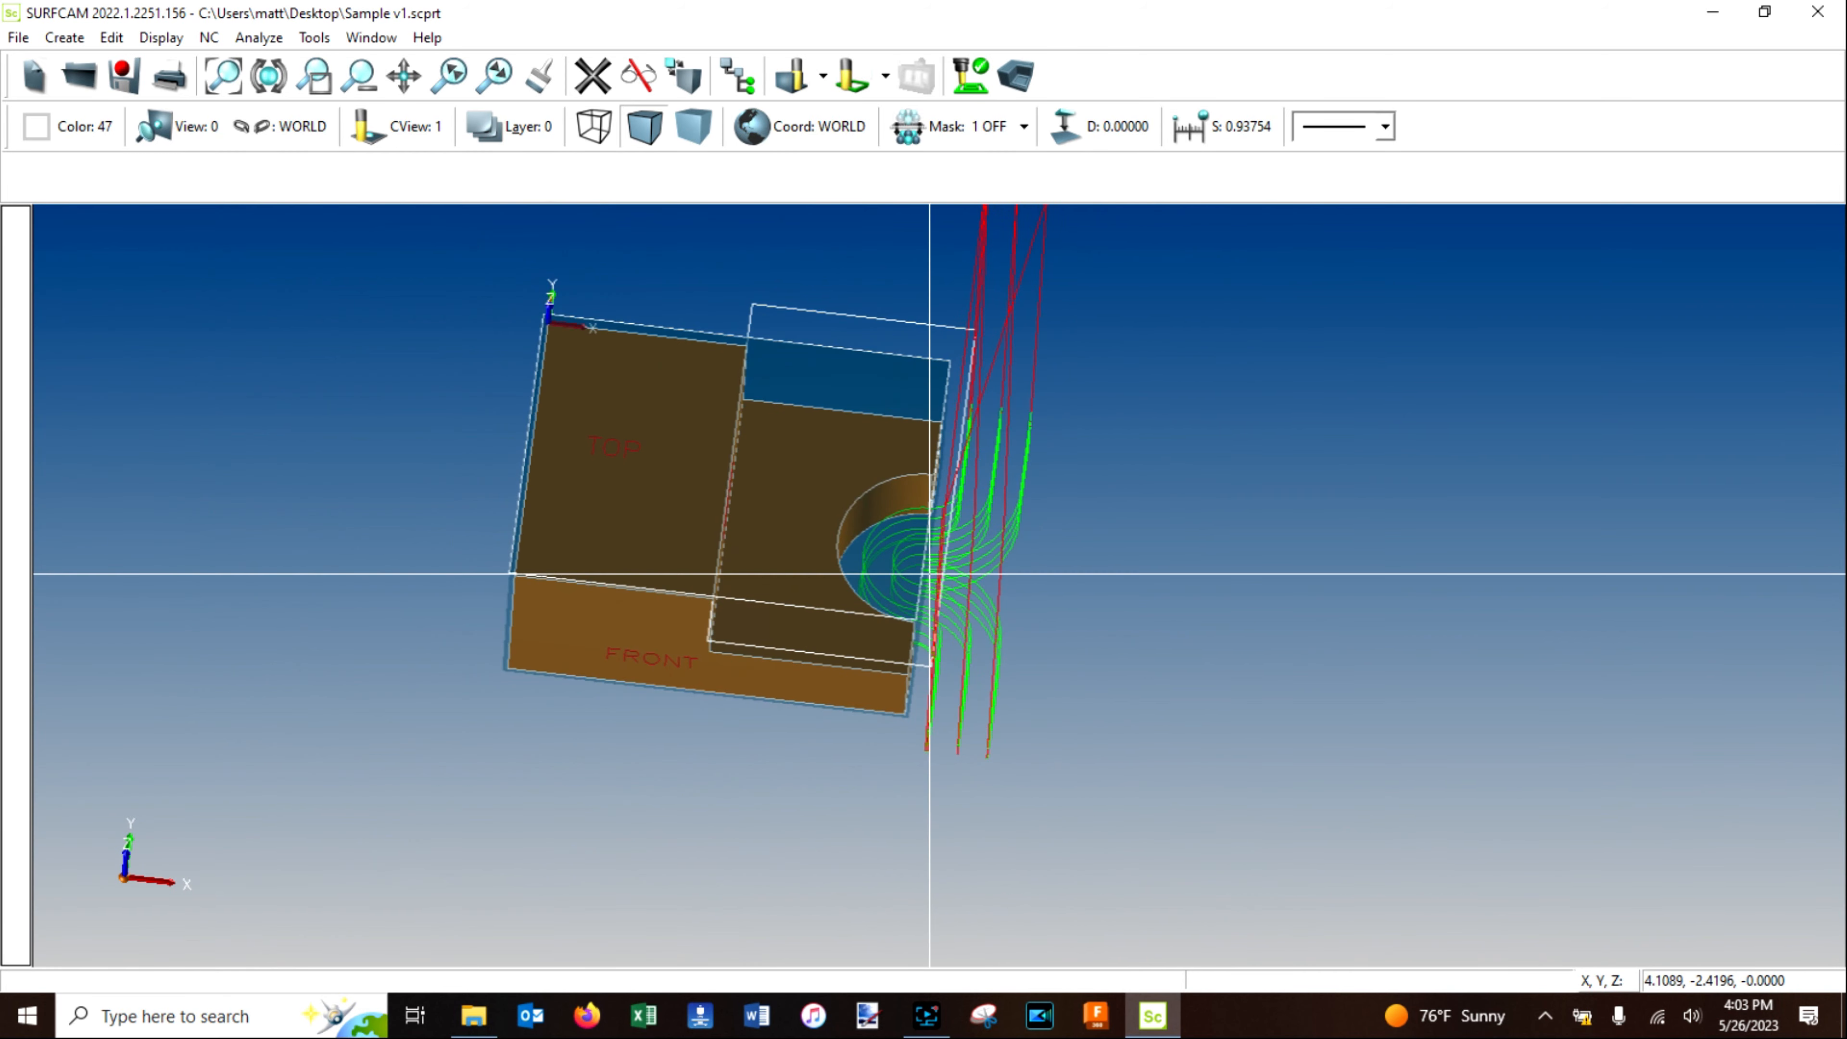
pyautogui.click(753, 73)
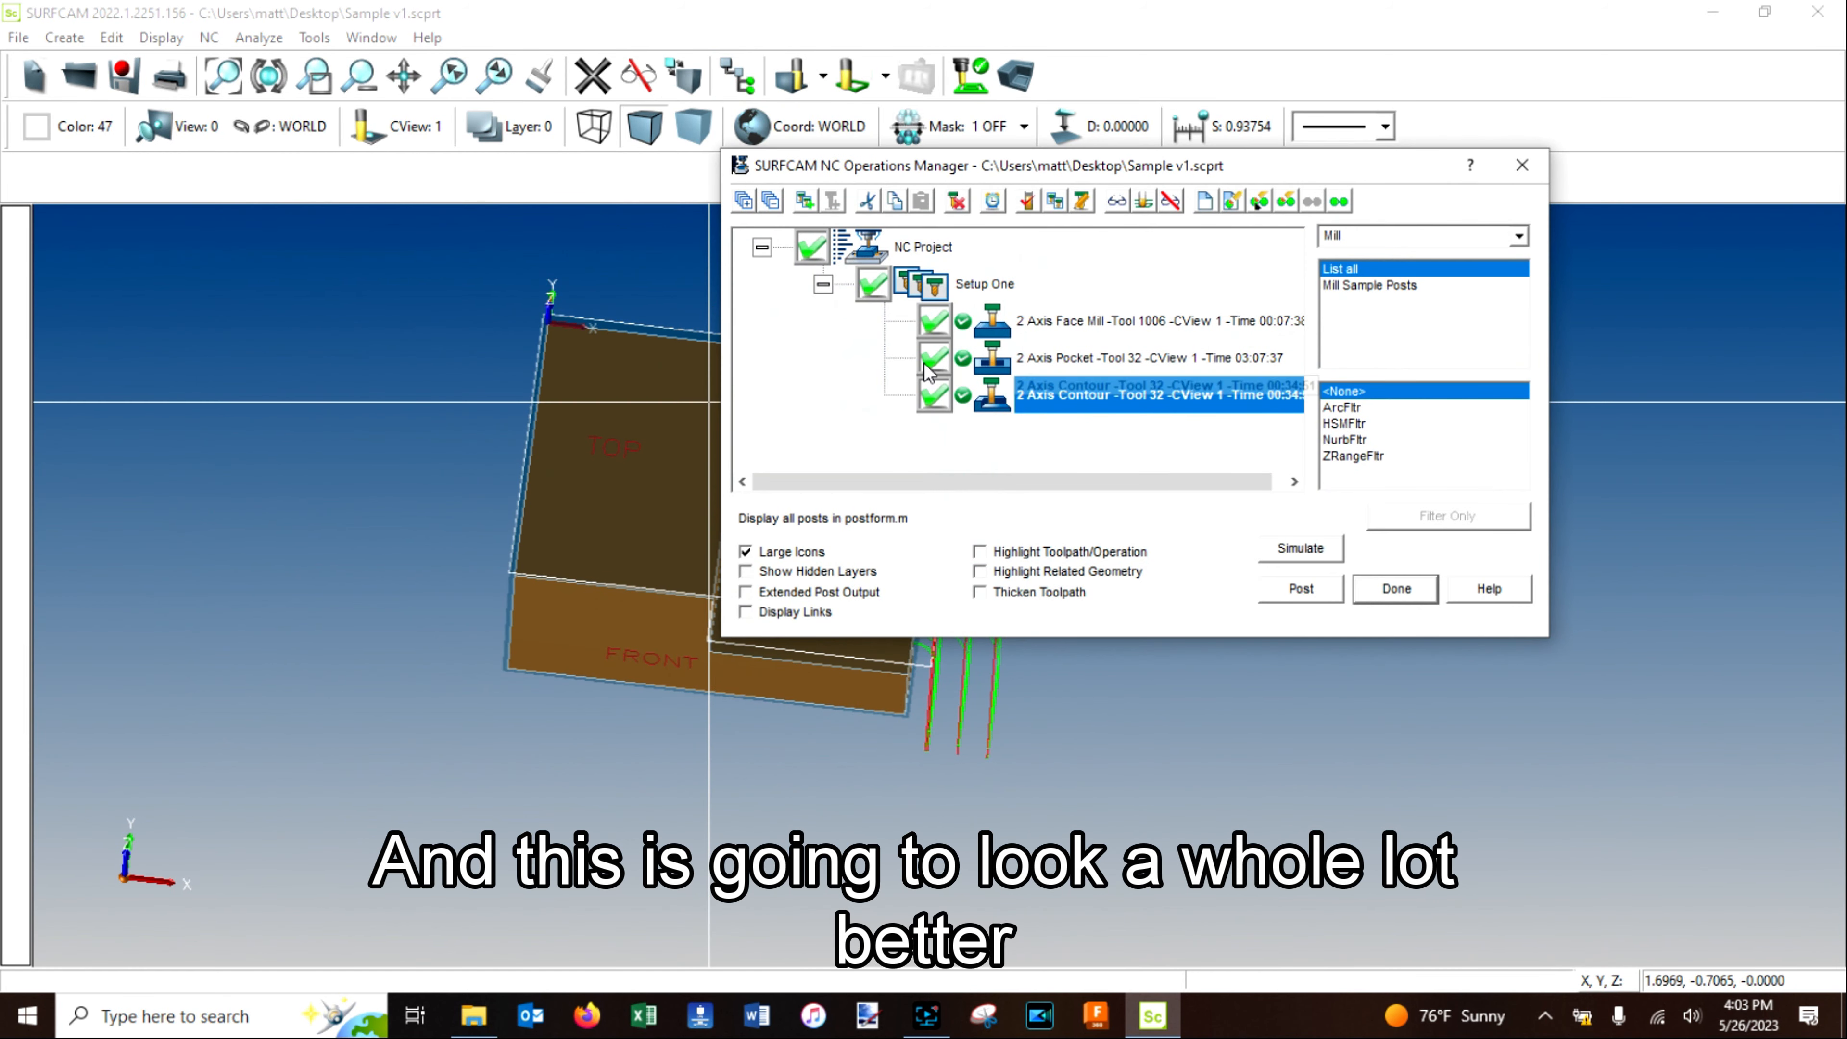
# Rename Setup One as "hELLO" in the NC project tree.
pyautogui.click(974, 285)
pyautogui.click(974, 290)
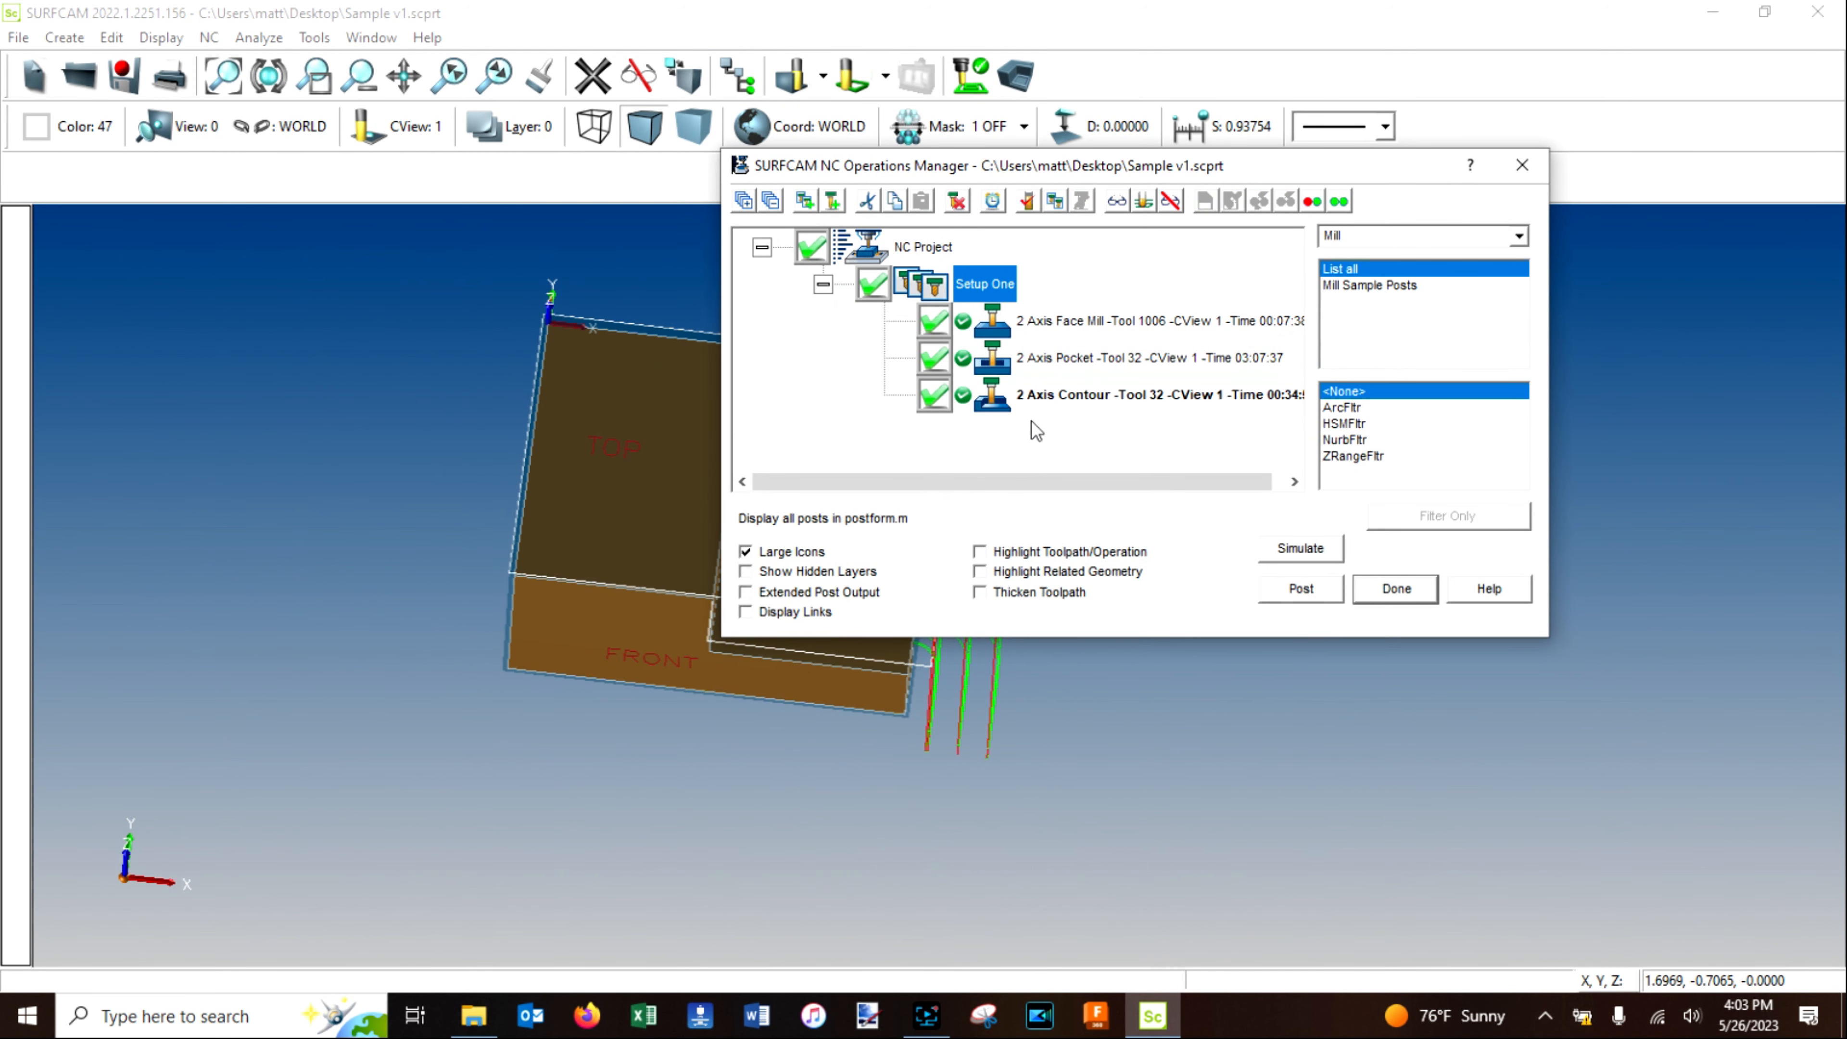
pyautogui.doubleClick(989, 285)
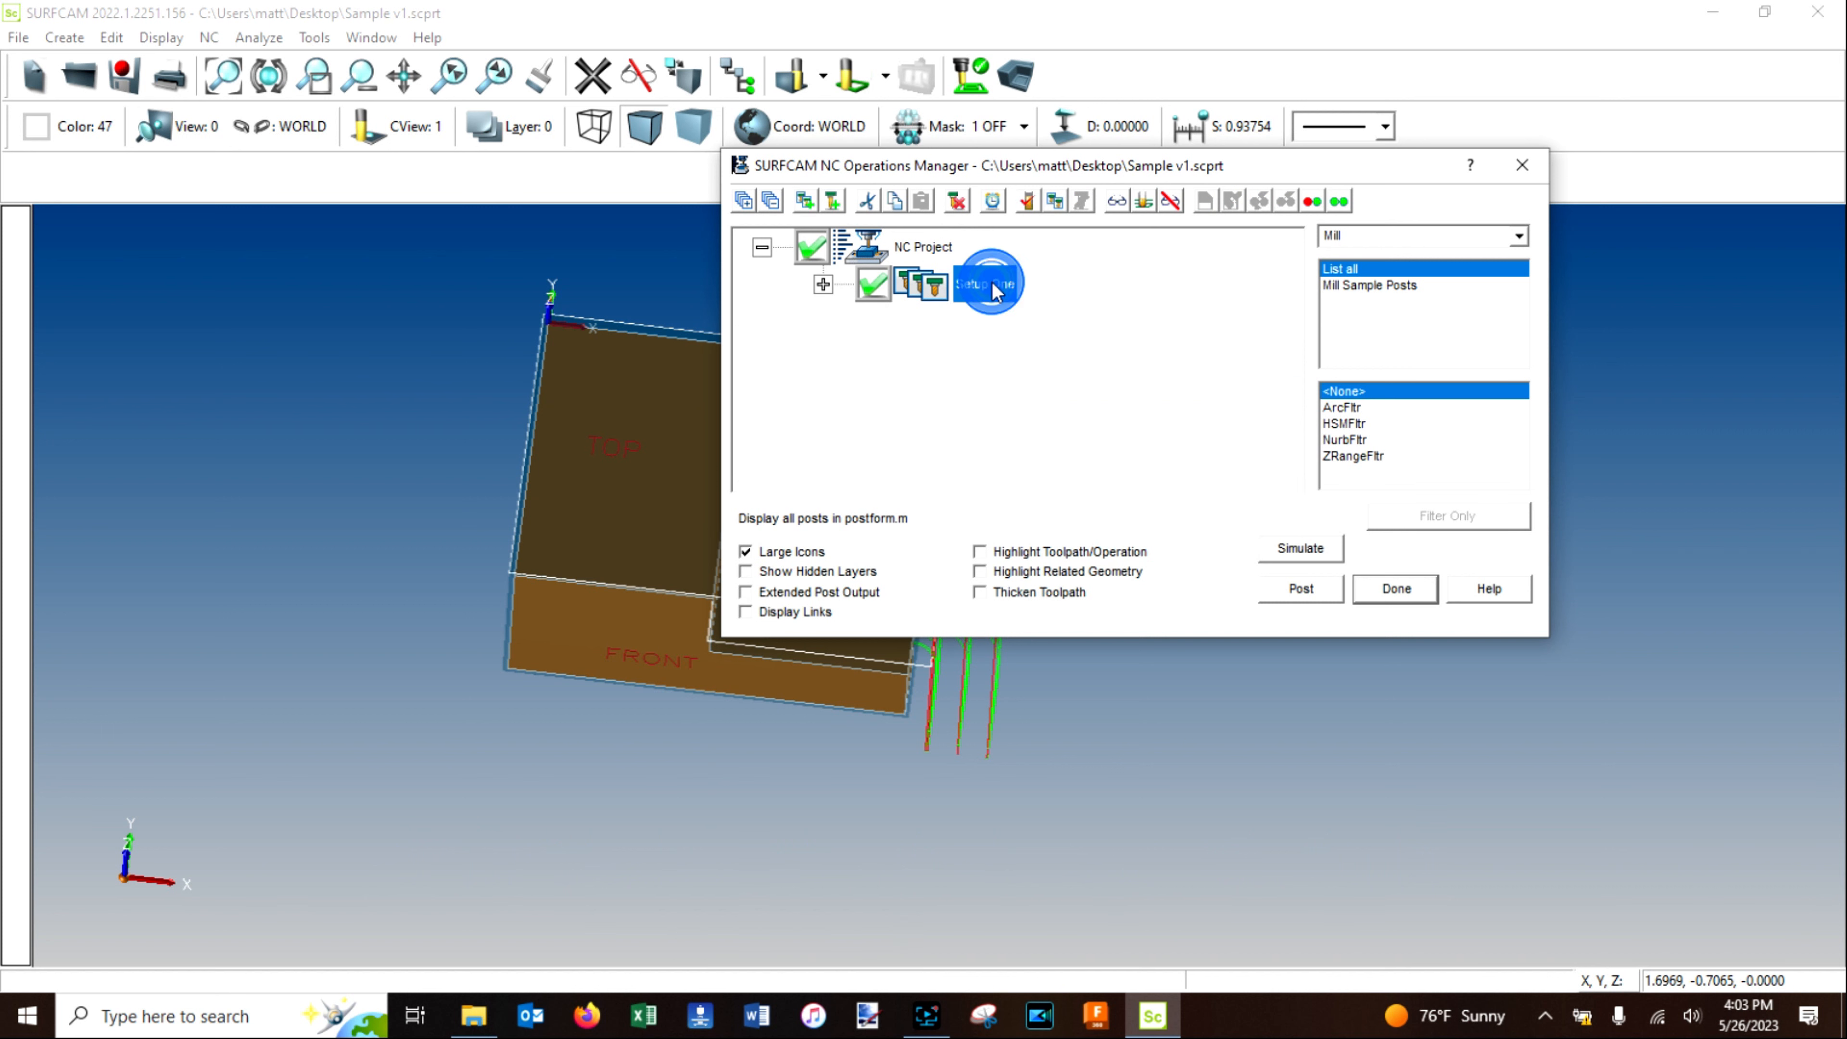
pyautogui.doubleClick(980, 286)
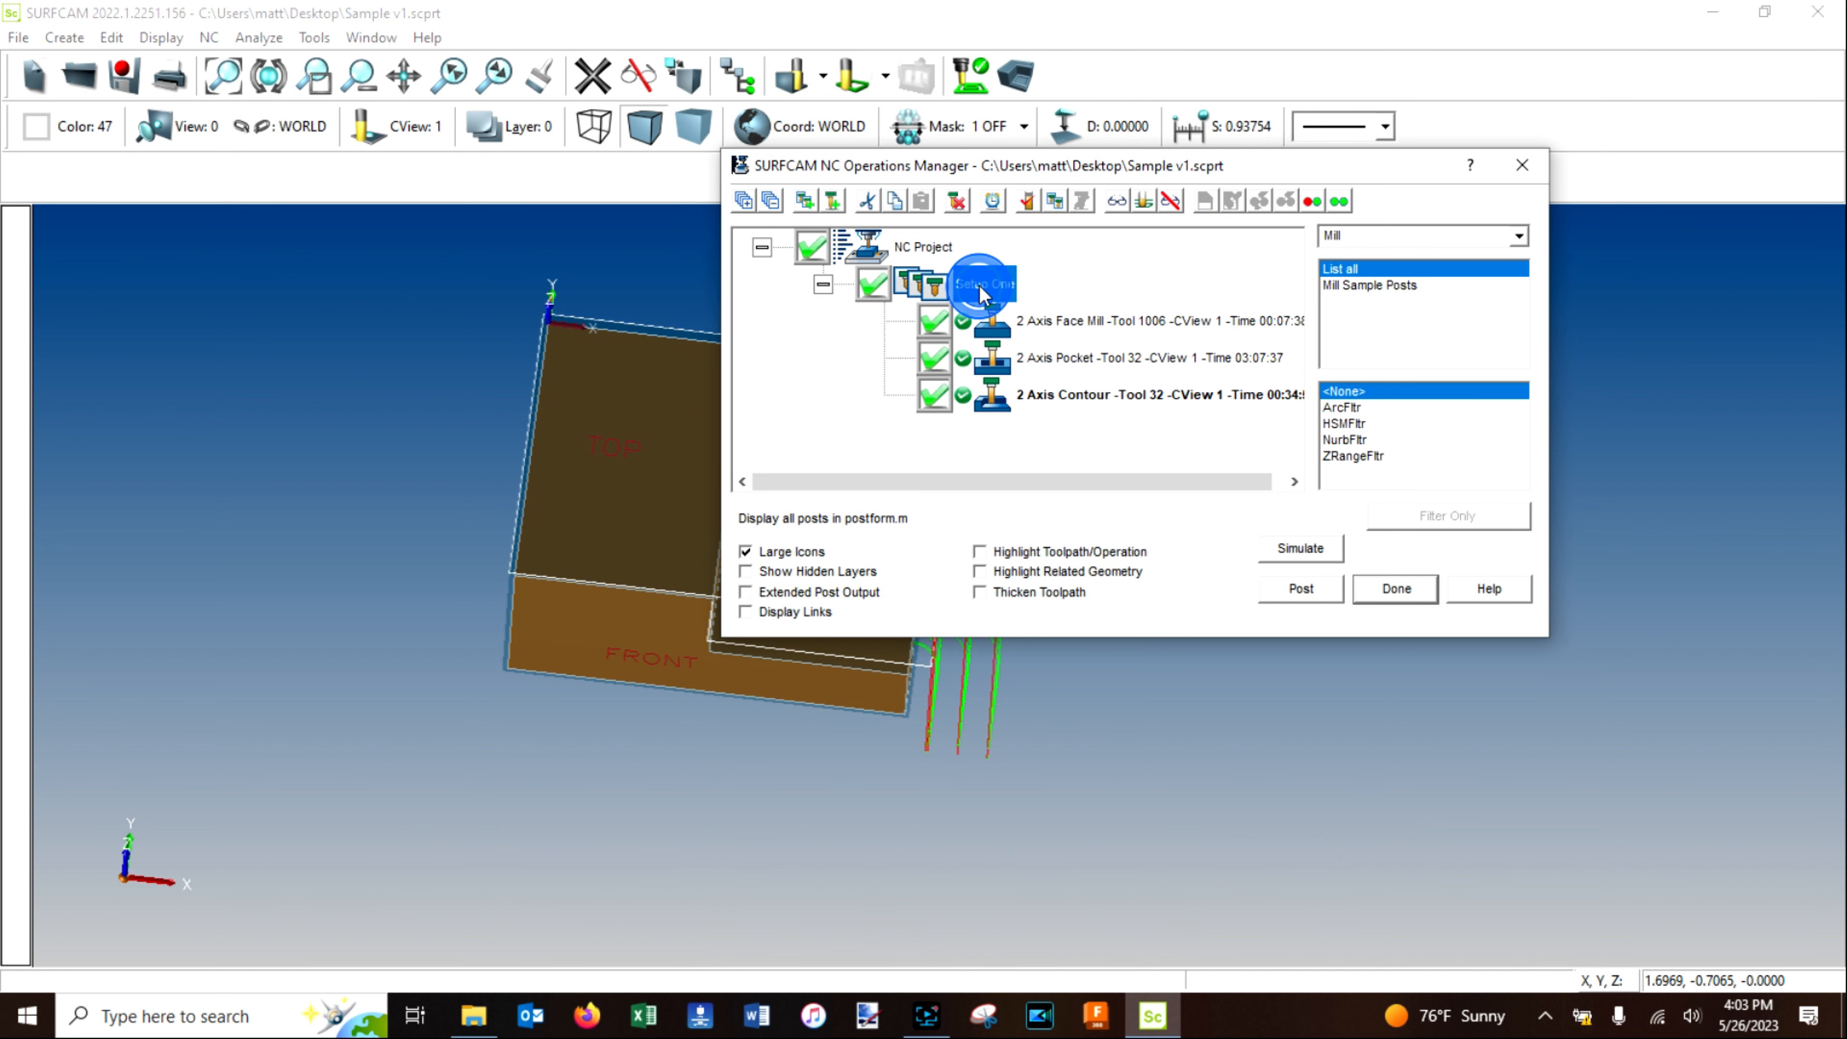
pyautogui.click(979, 286)
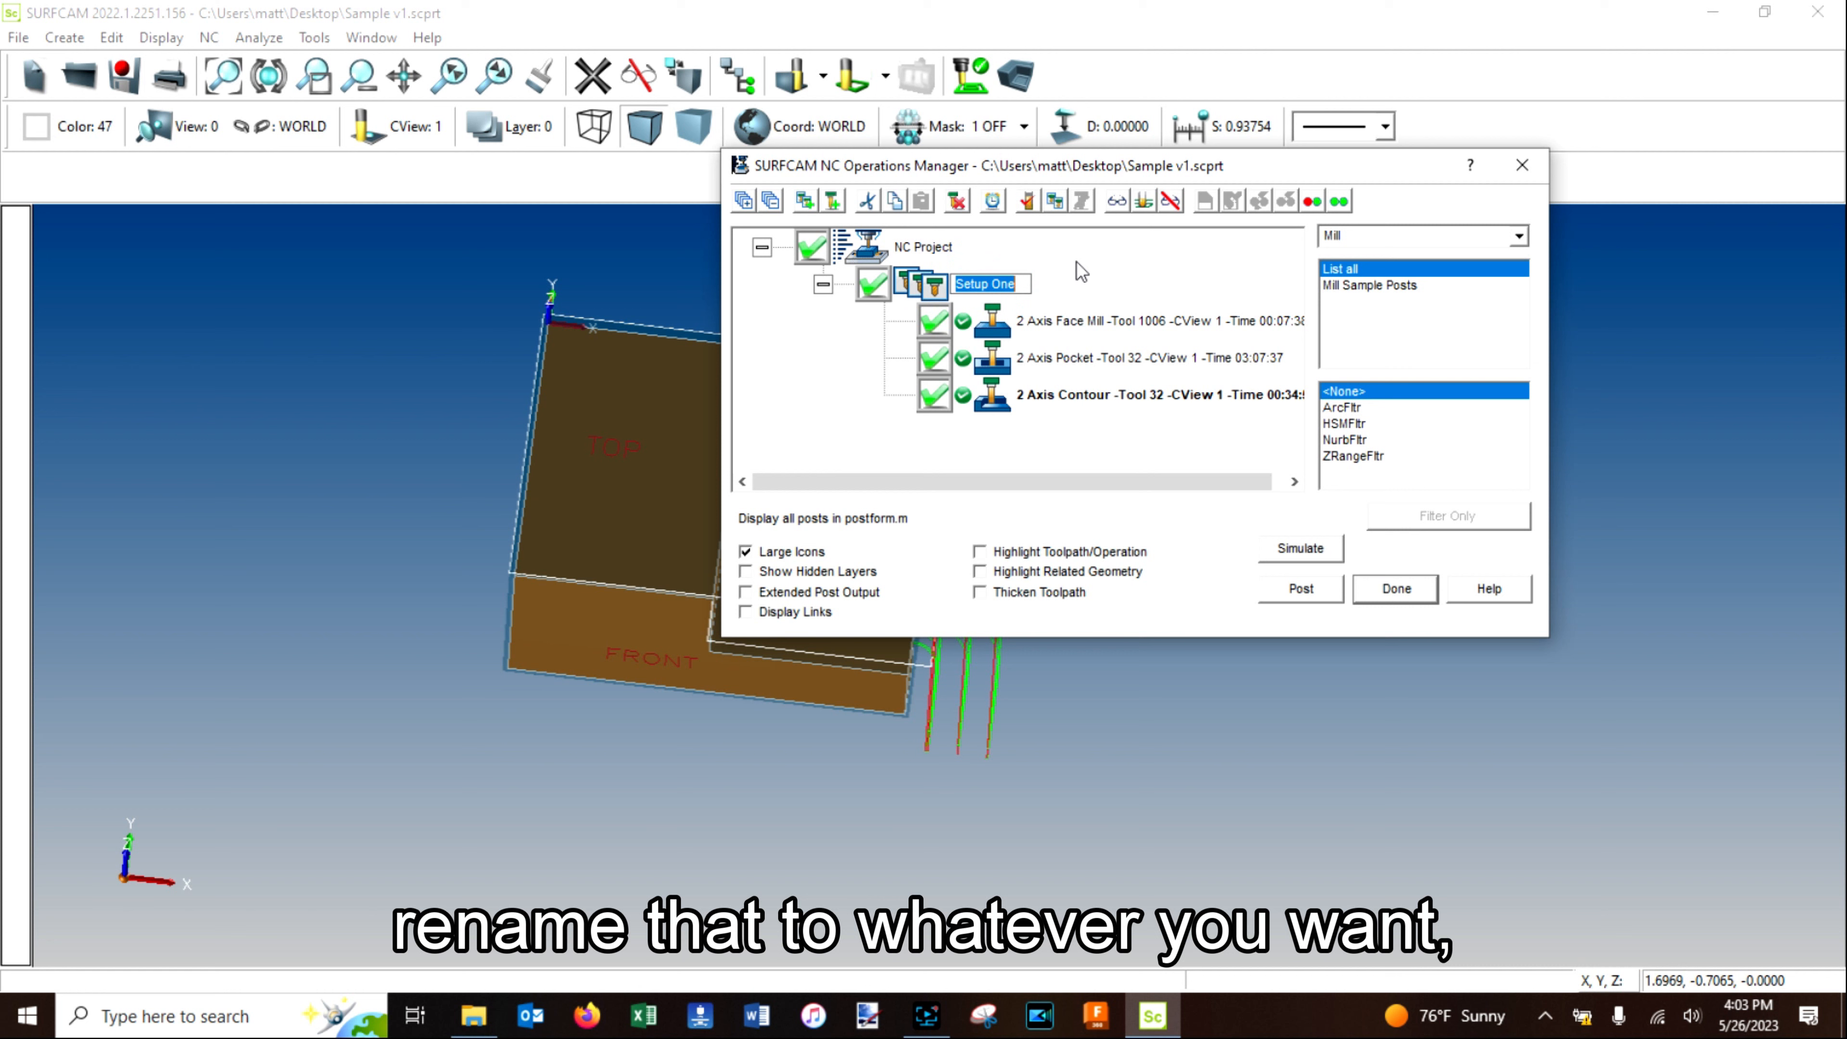
pyautogui.write('hELLO')
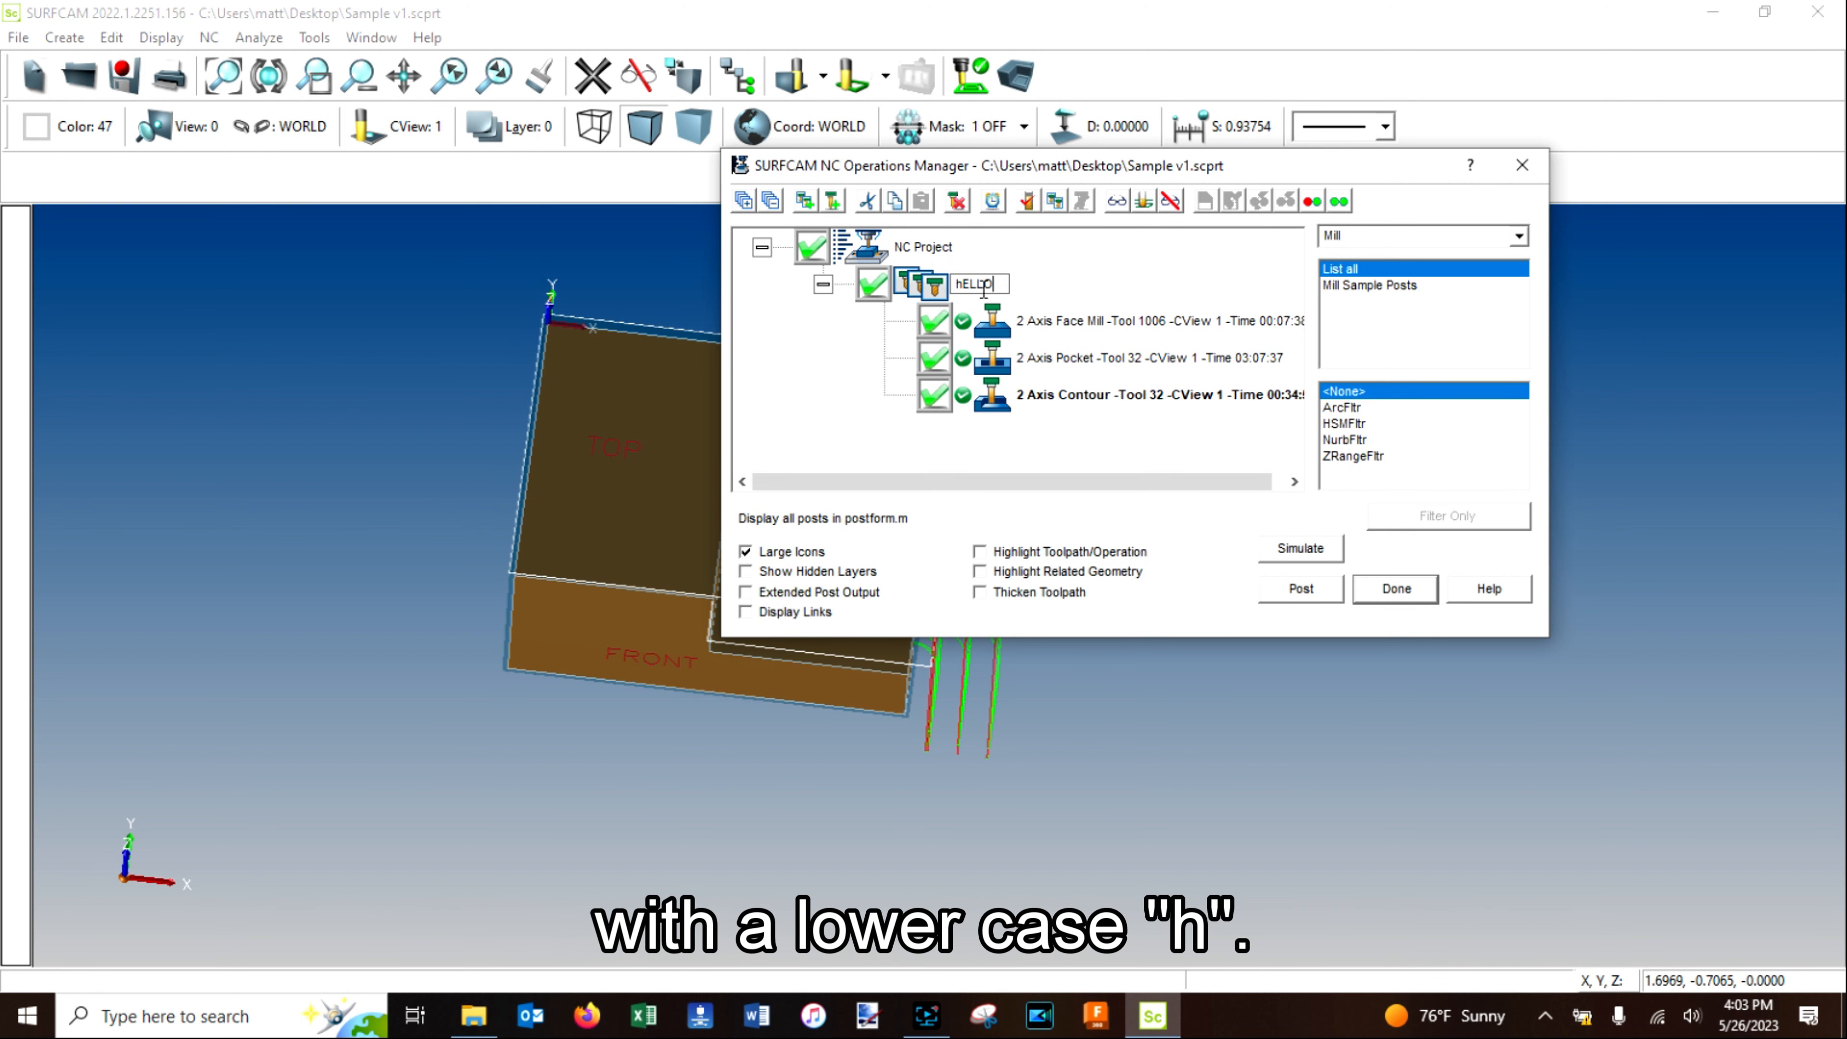
pyautogui.click(1062, 277)
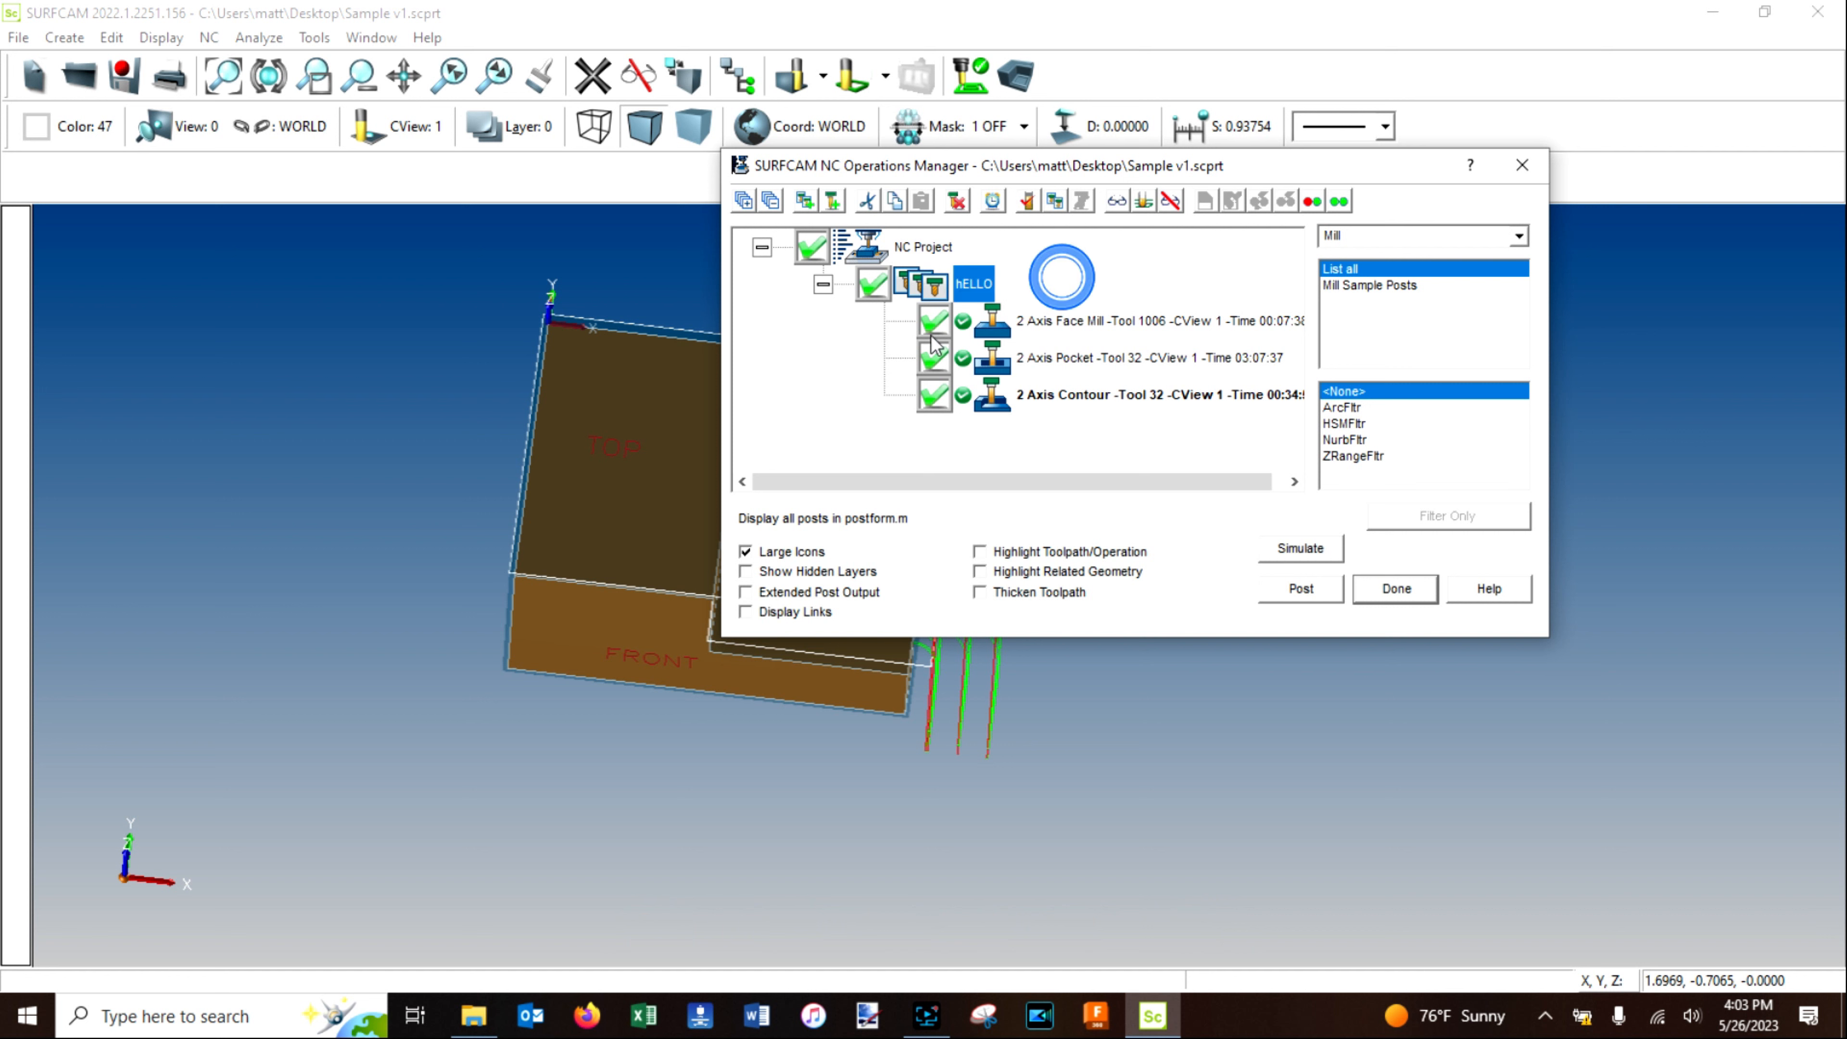
# Rename the hELLO setup as "HI", keeping its operations expanded.
pyautogui.doubleClick(975, 288)
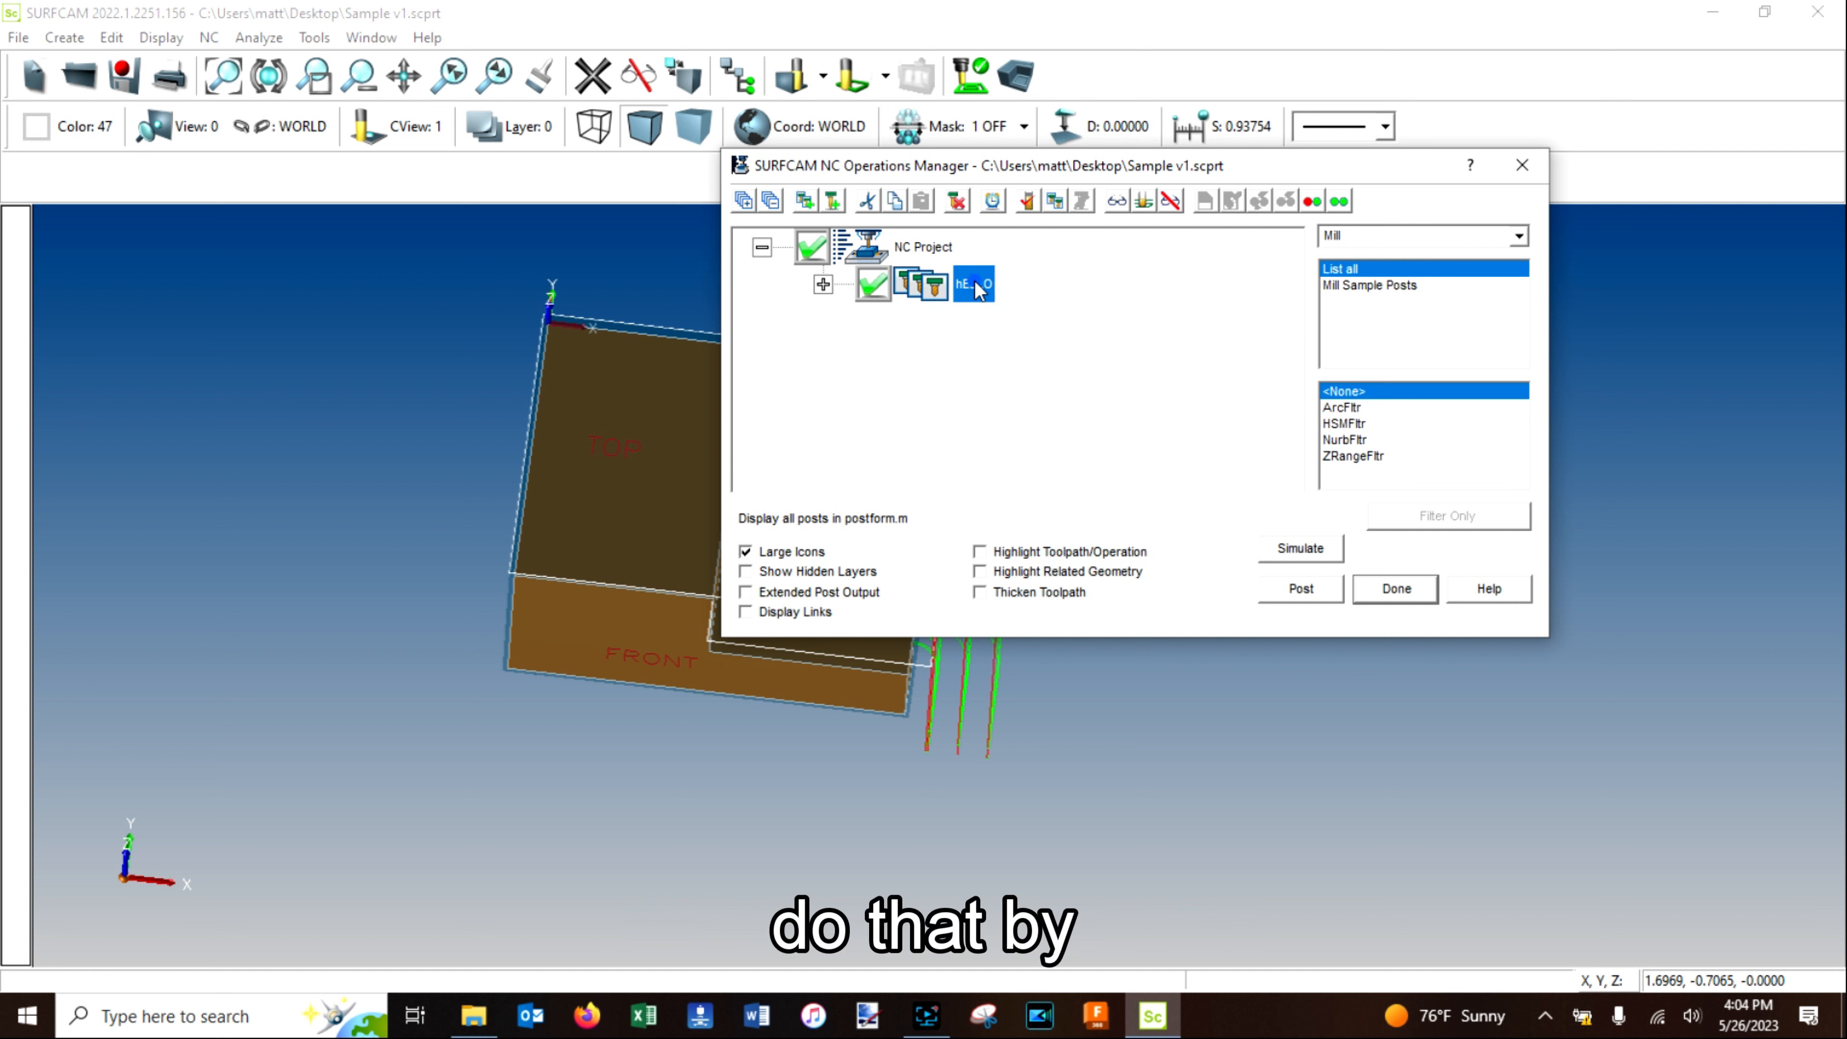
pyautogui.click(976, 286)
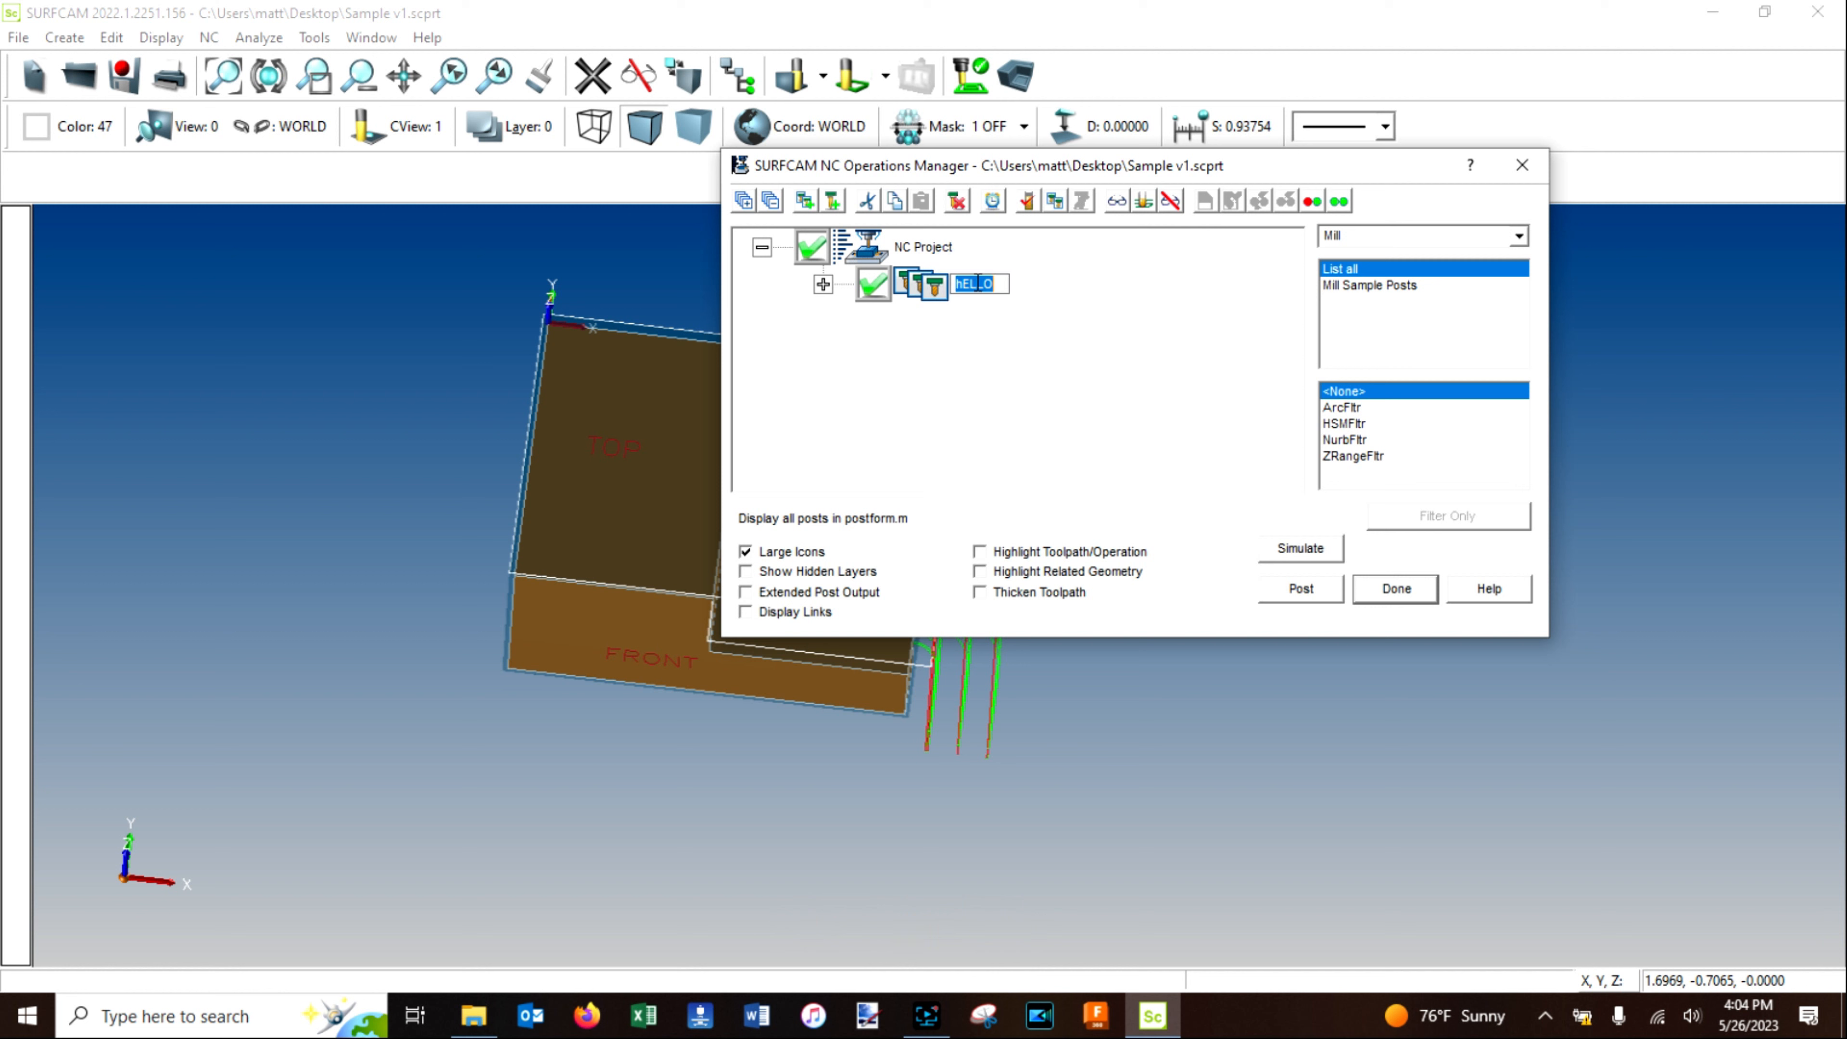
pyautogui.click(825, 285)
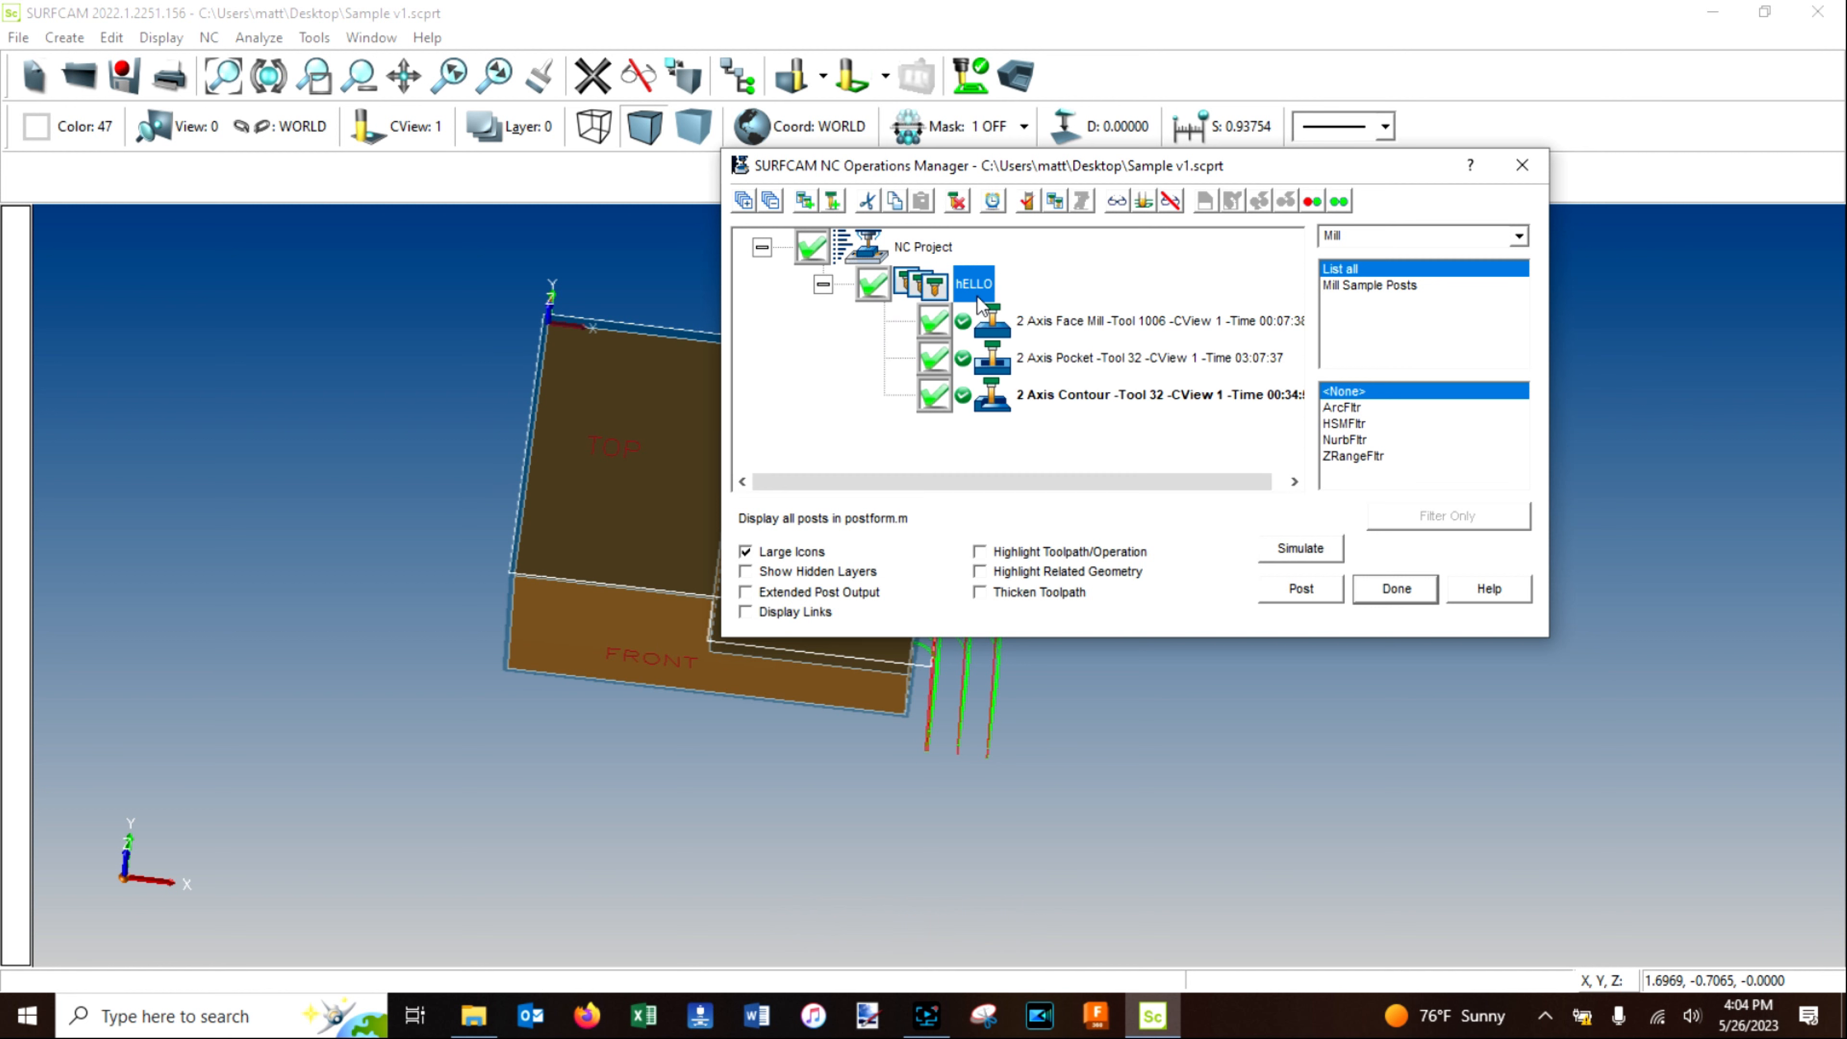
pyautogui.click(973, 326)
pyautogui.click(962, 274)
pyautogui.write('Hi')
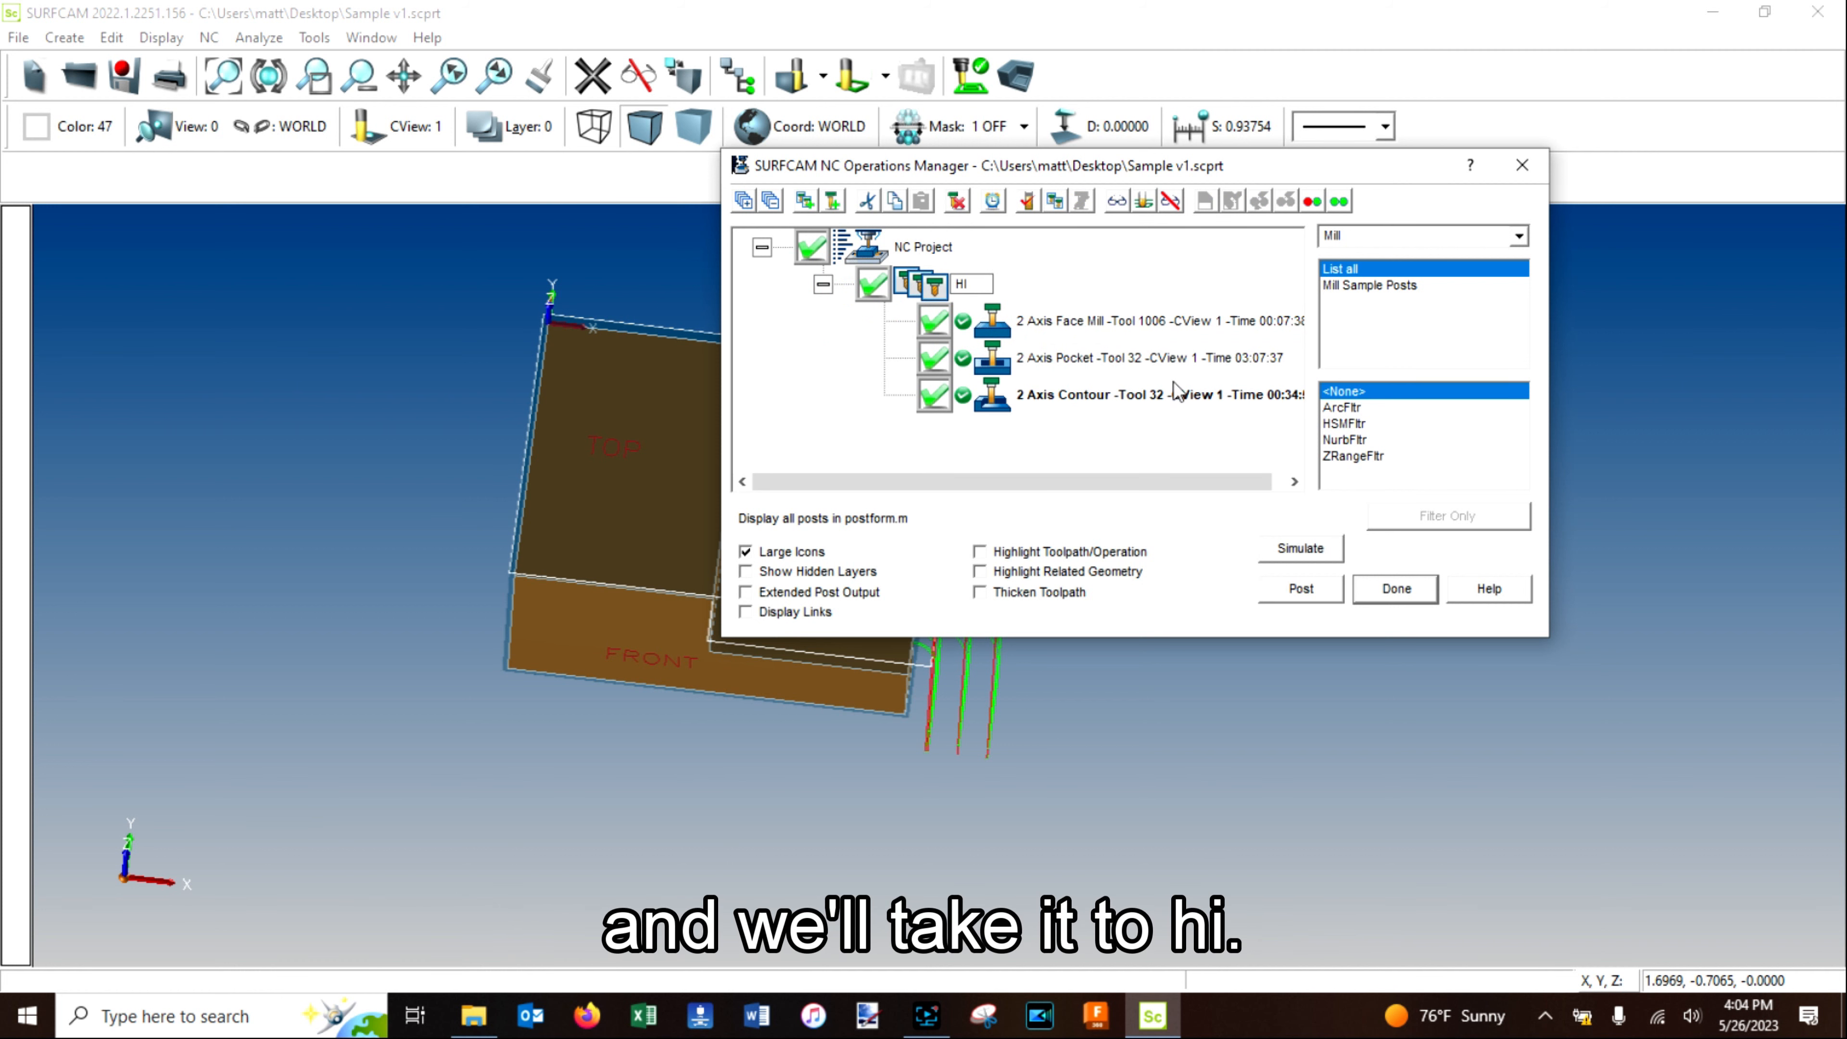
pyautogui.click(1099, 307)
pyautogui.click(1118, 325)
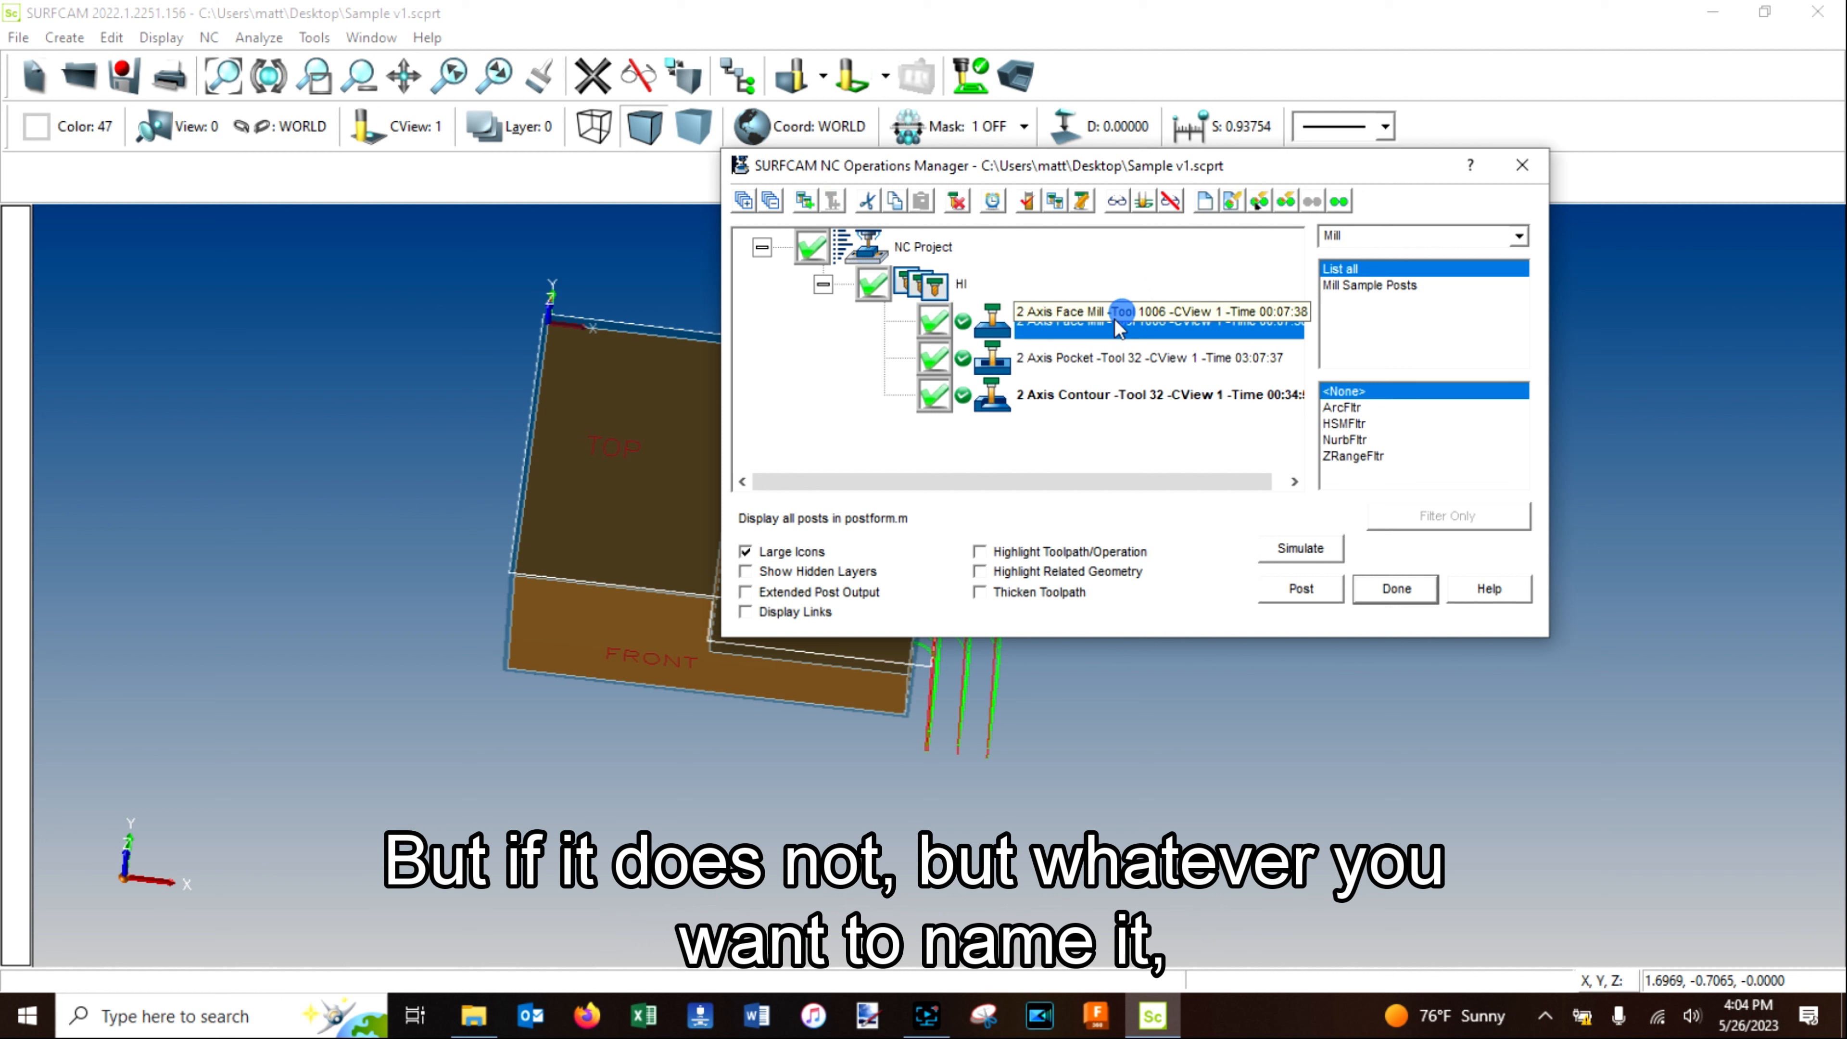
# Verify the whole HI setup in a maximized verification window and play the simulation of all its toolpaths.
pyautogui.click(961, 283)
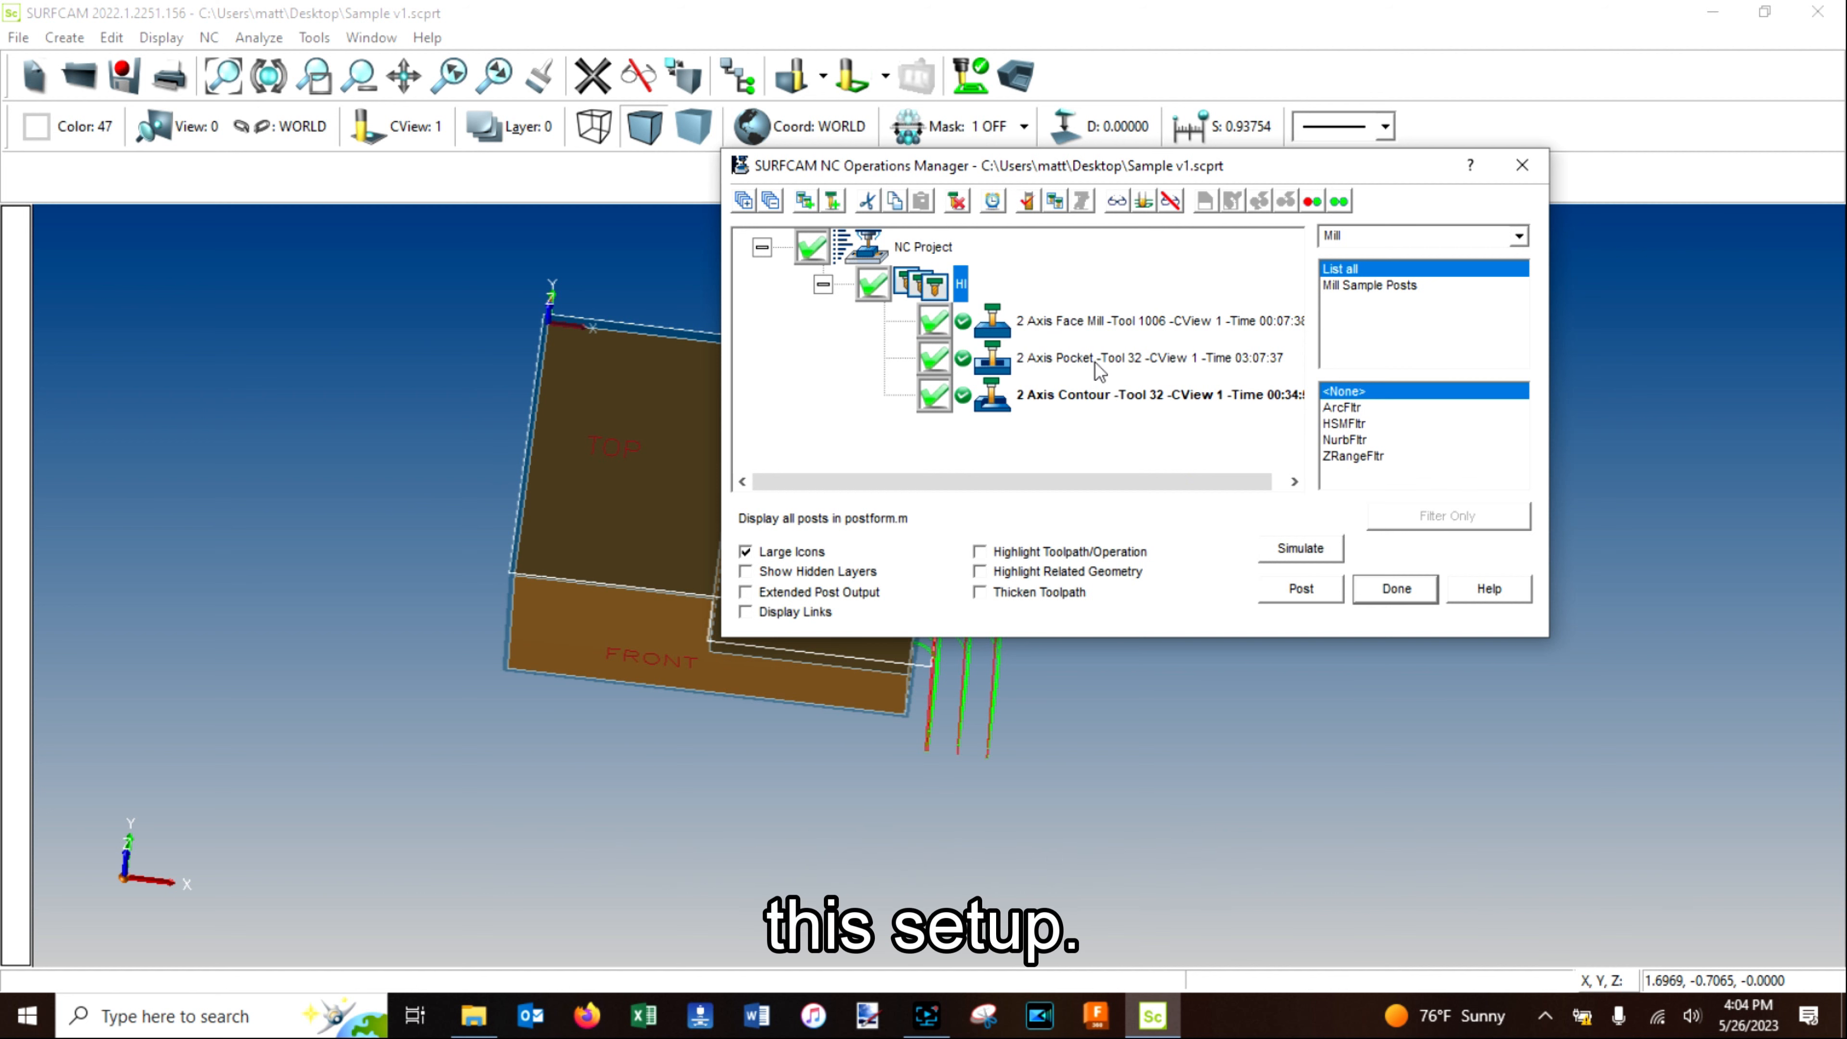
pyautogui.click(1029, 204)
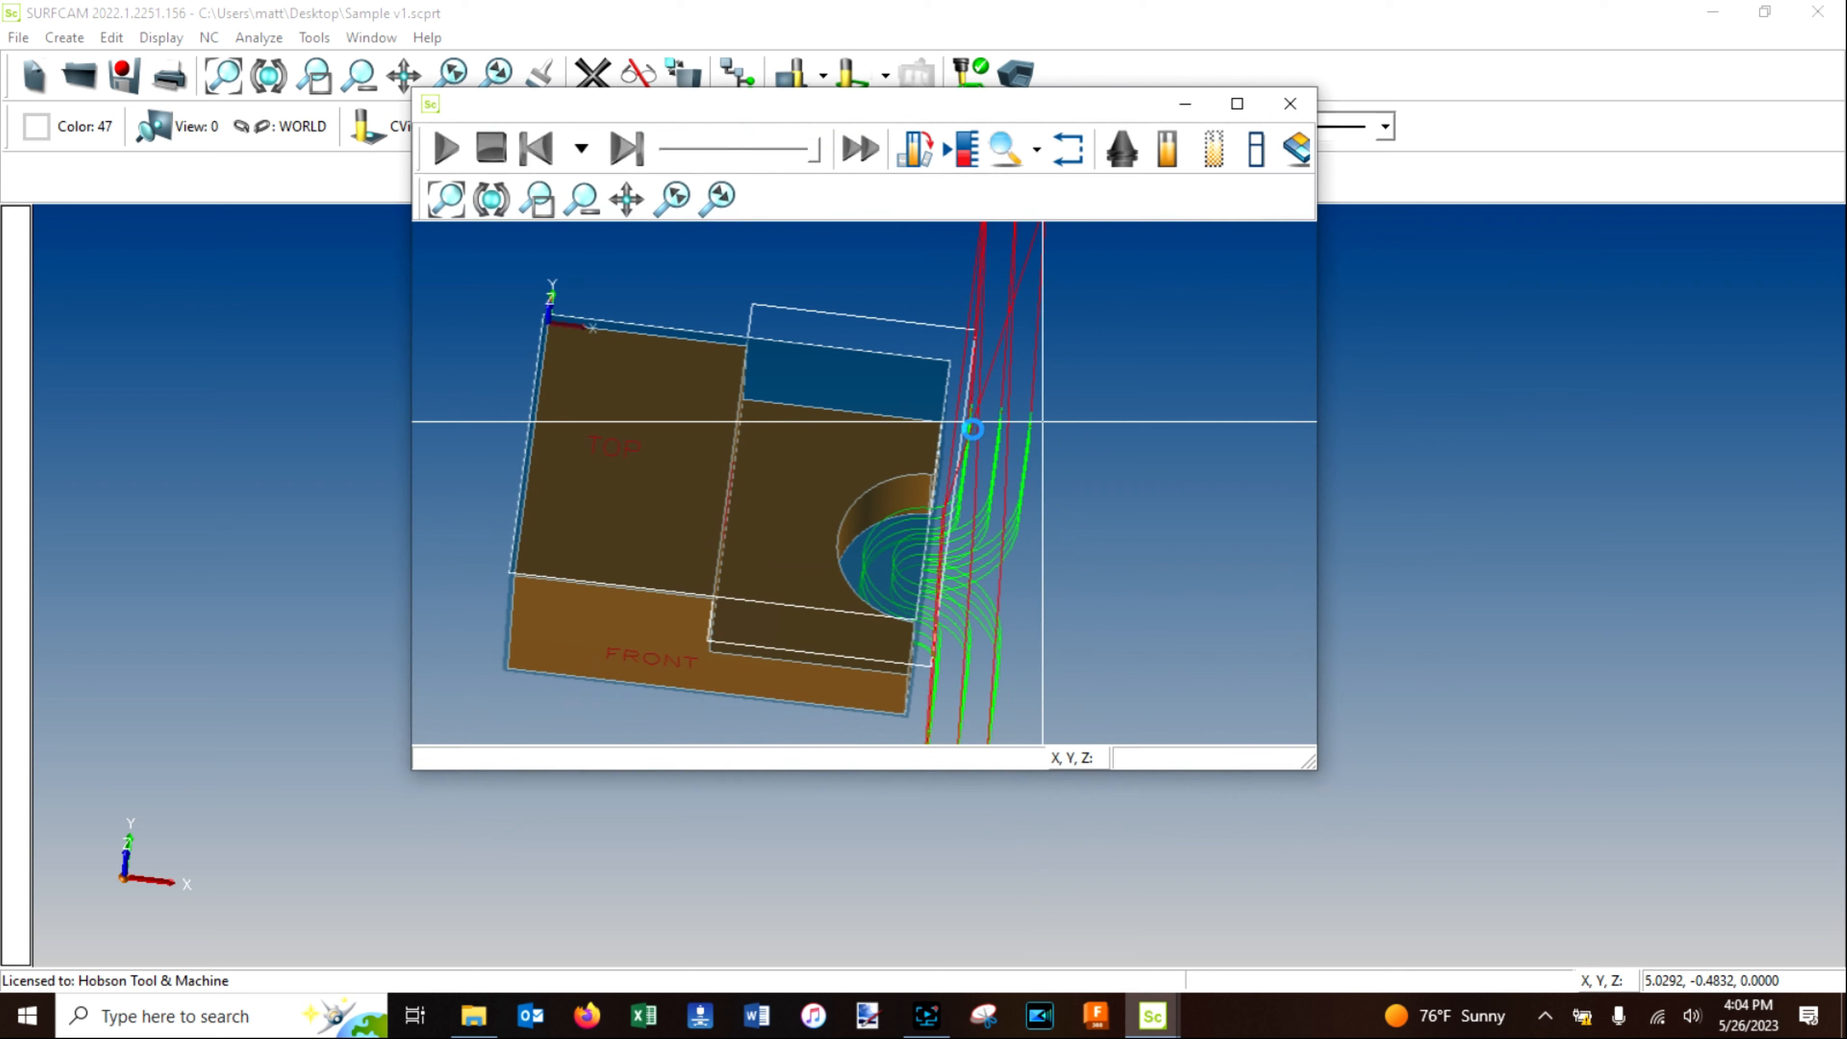
pyautogui.click(1228, 109)
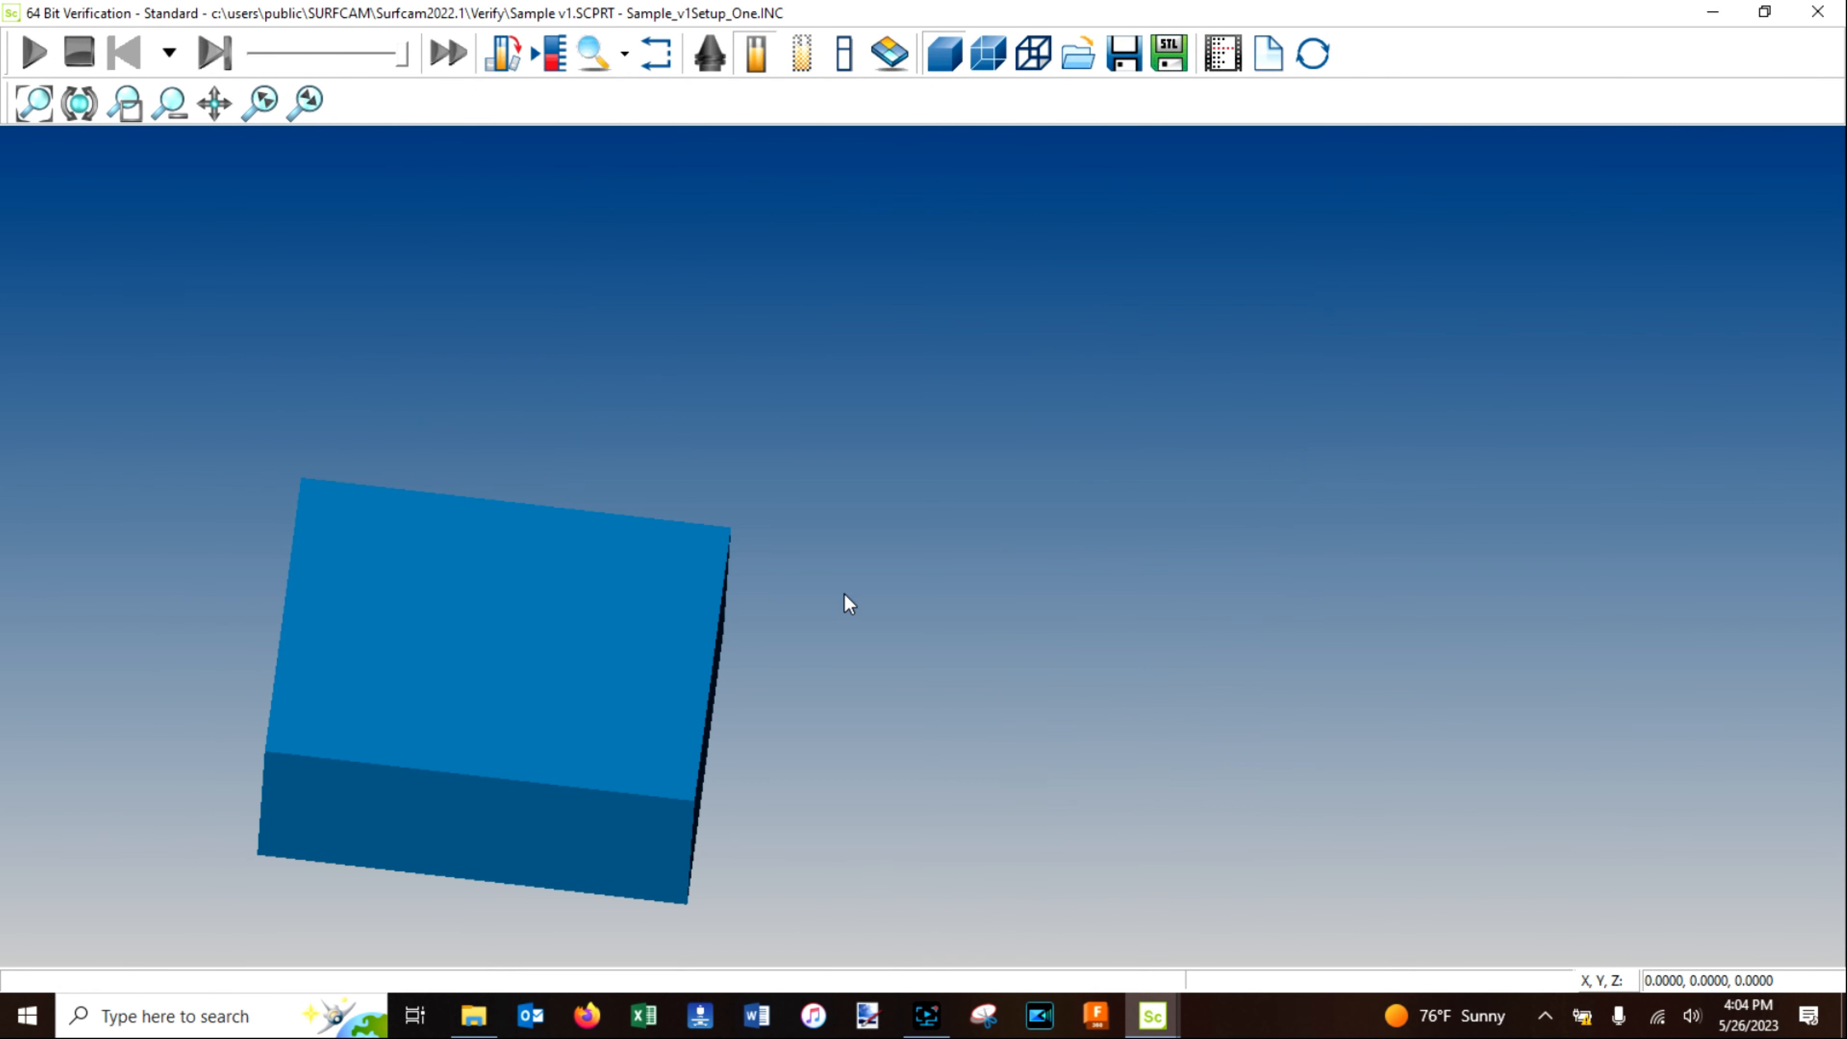
pyautogui.scroll(-4, 235, 828)
pyautogui.scroll(3, 239, 835)
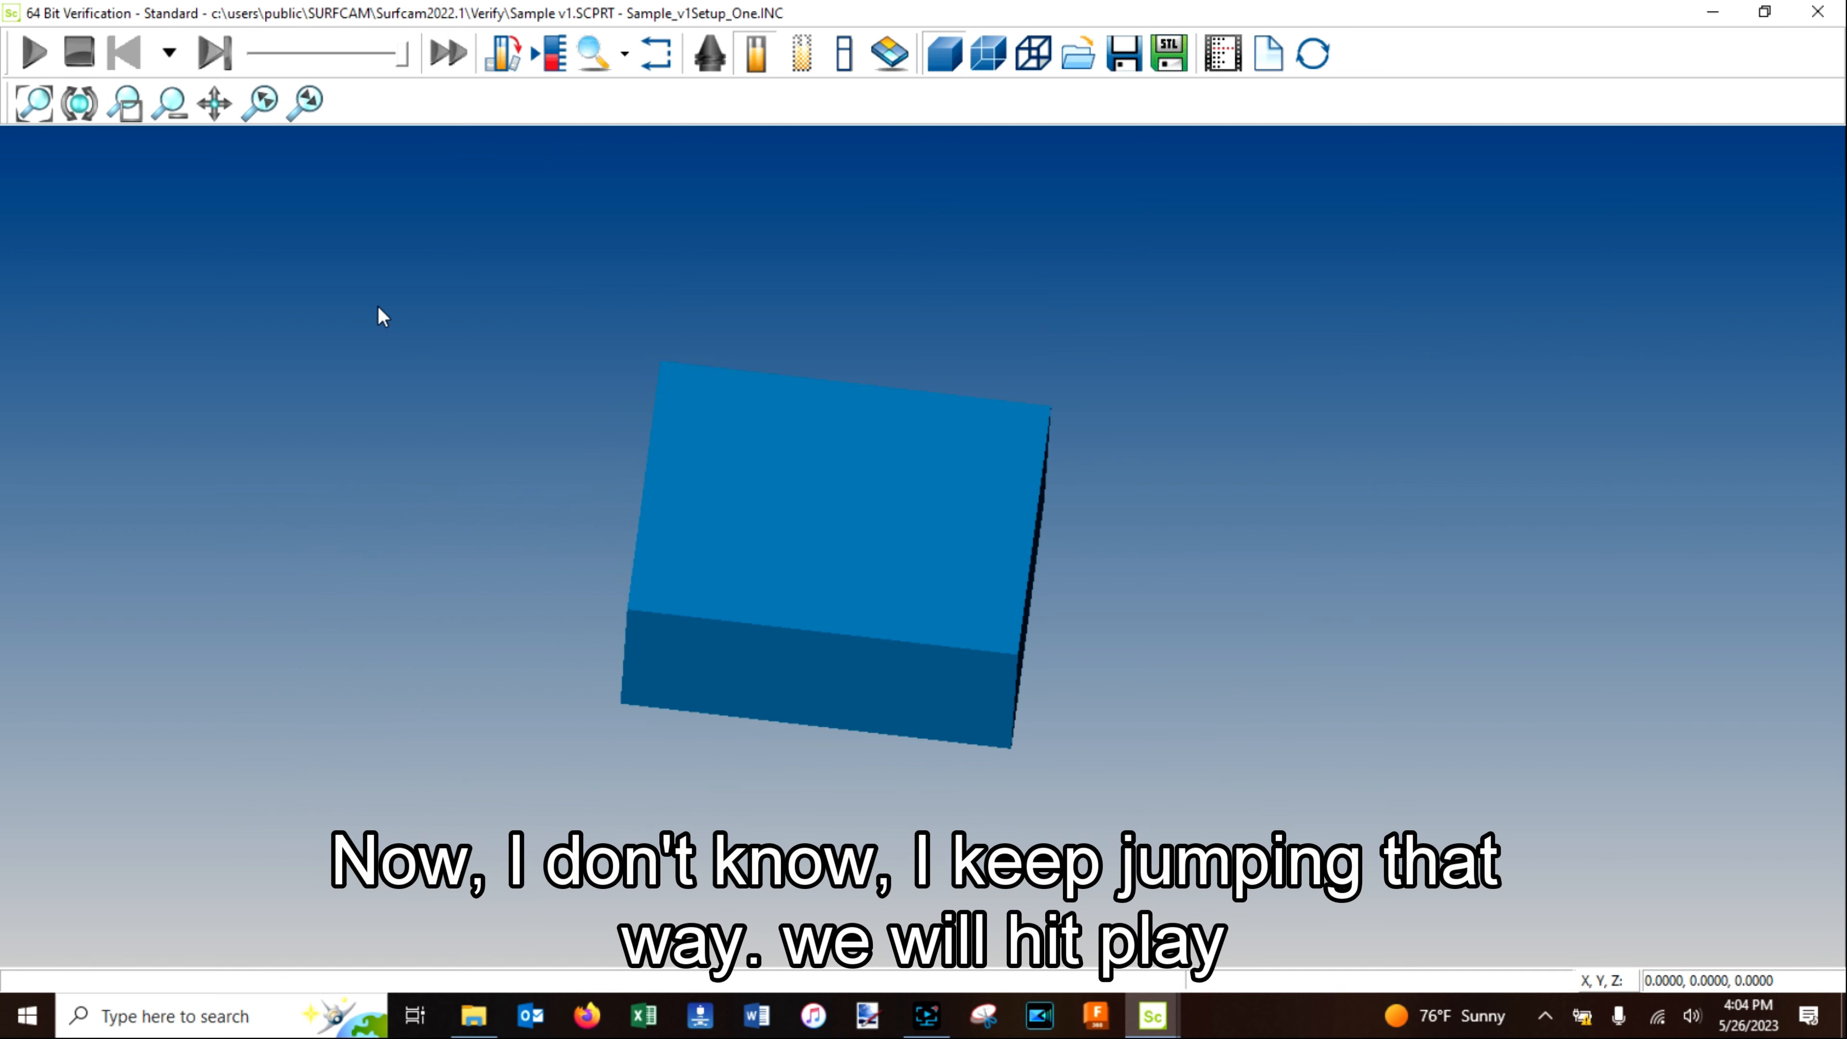
pyautogui.click(36, 54)
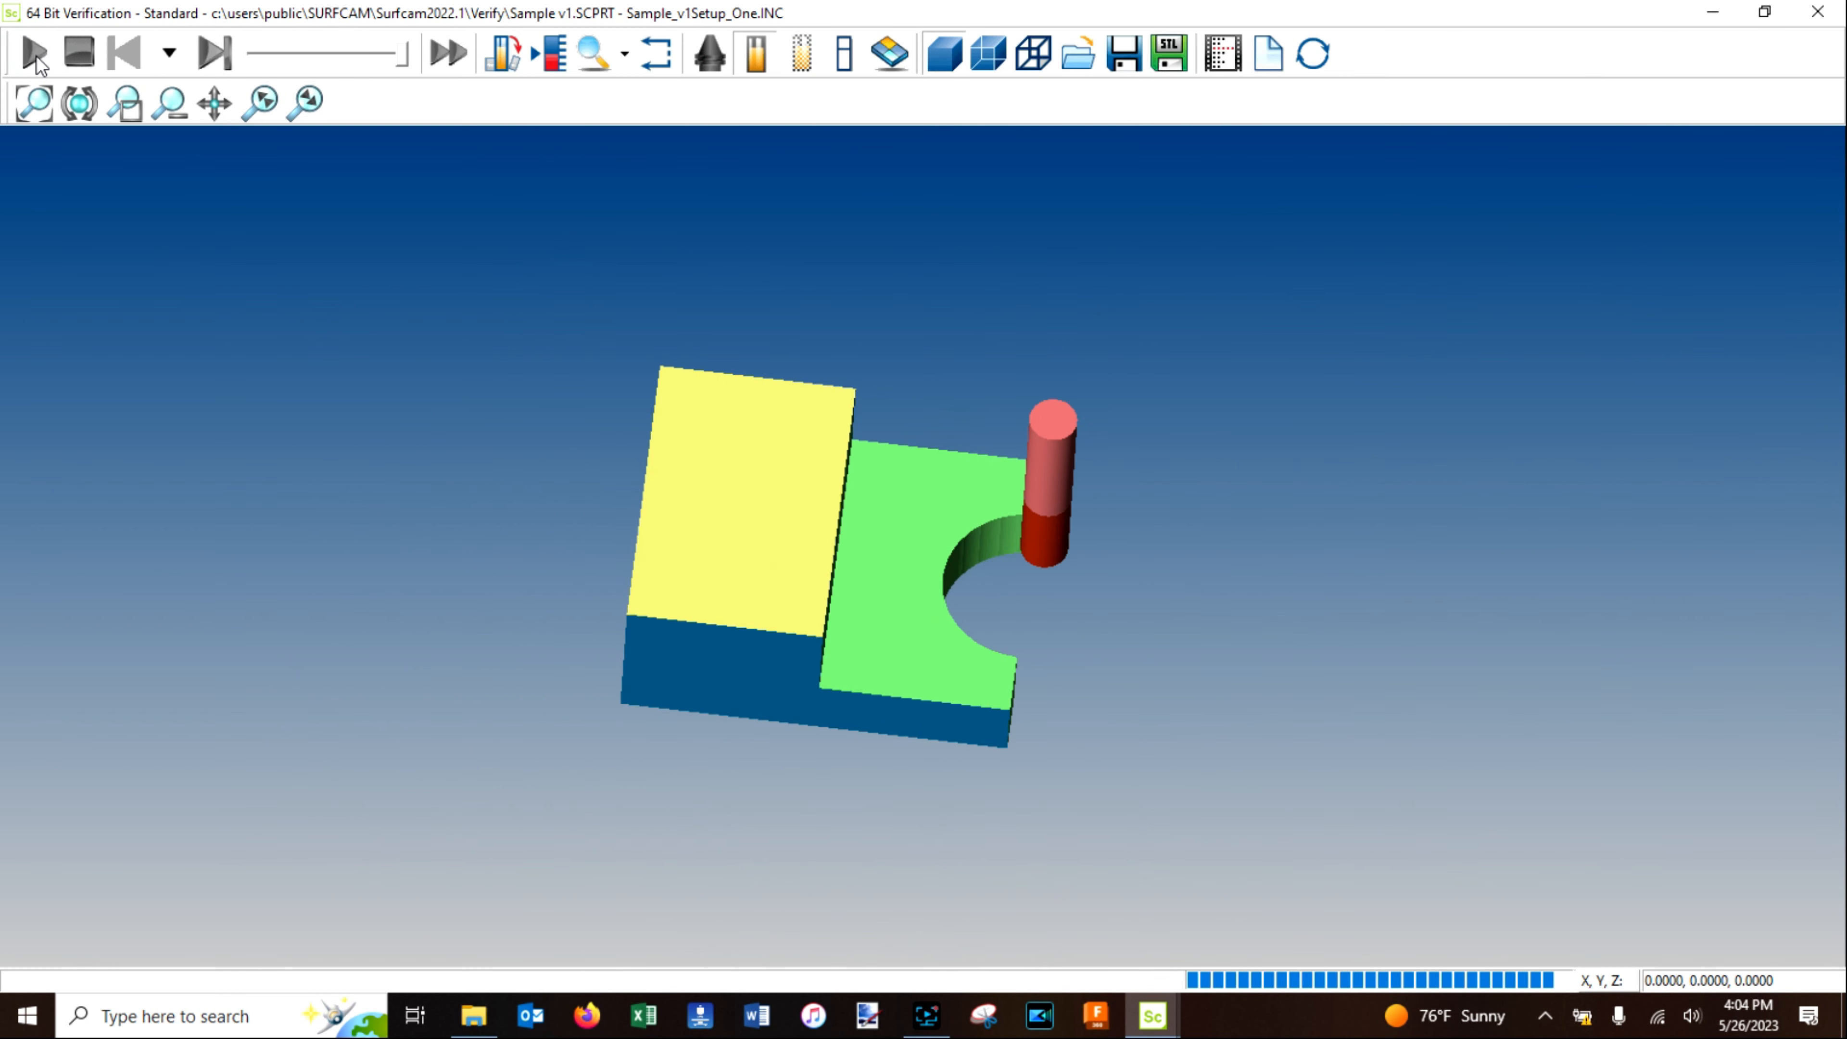
# Inspect the simulated semicircular cutout and its small corner fillet up close, and close the verification.
pyautogui.moveTo(969, 675); pyautogui.dragTo(953, 633, button='middle')
pyautogui.scroll(3, 1054, 491)
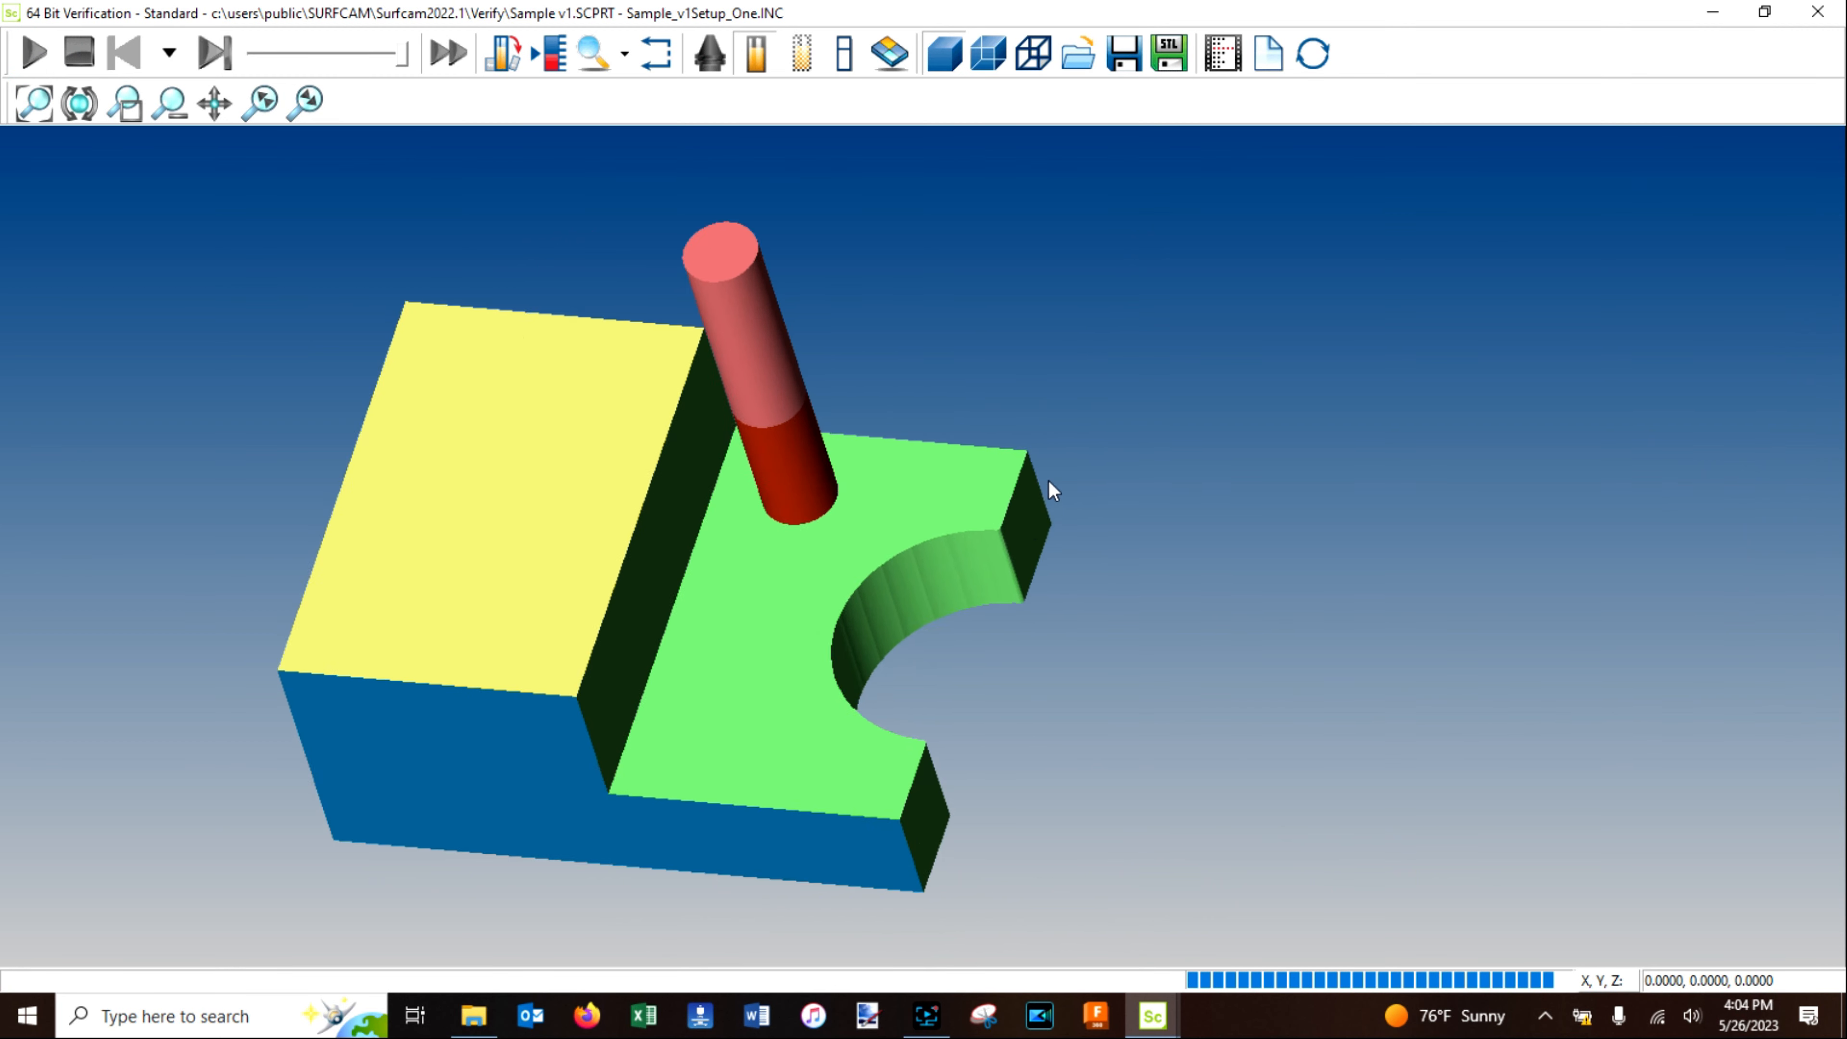
pyautogui.scroll(6, 1054, 491)
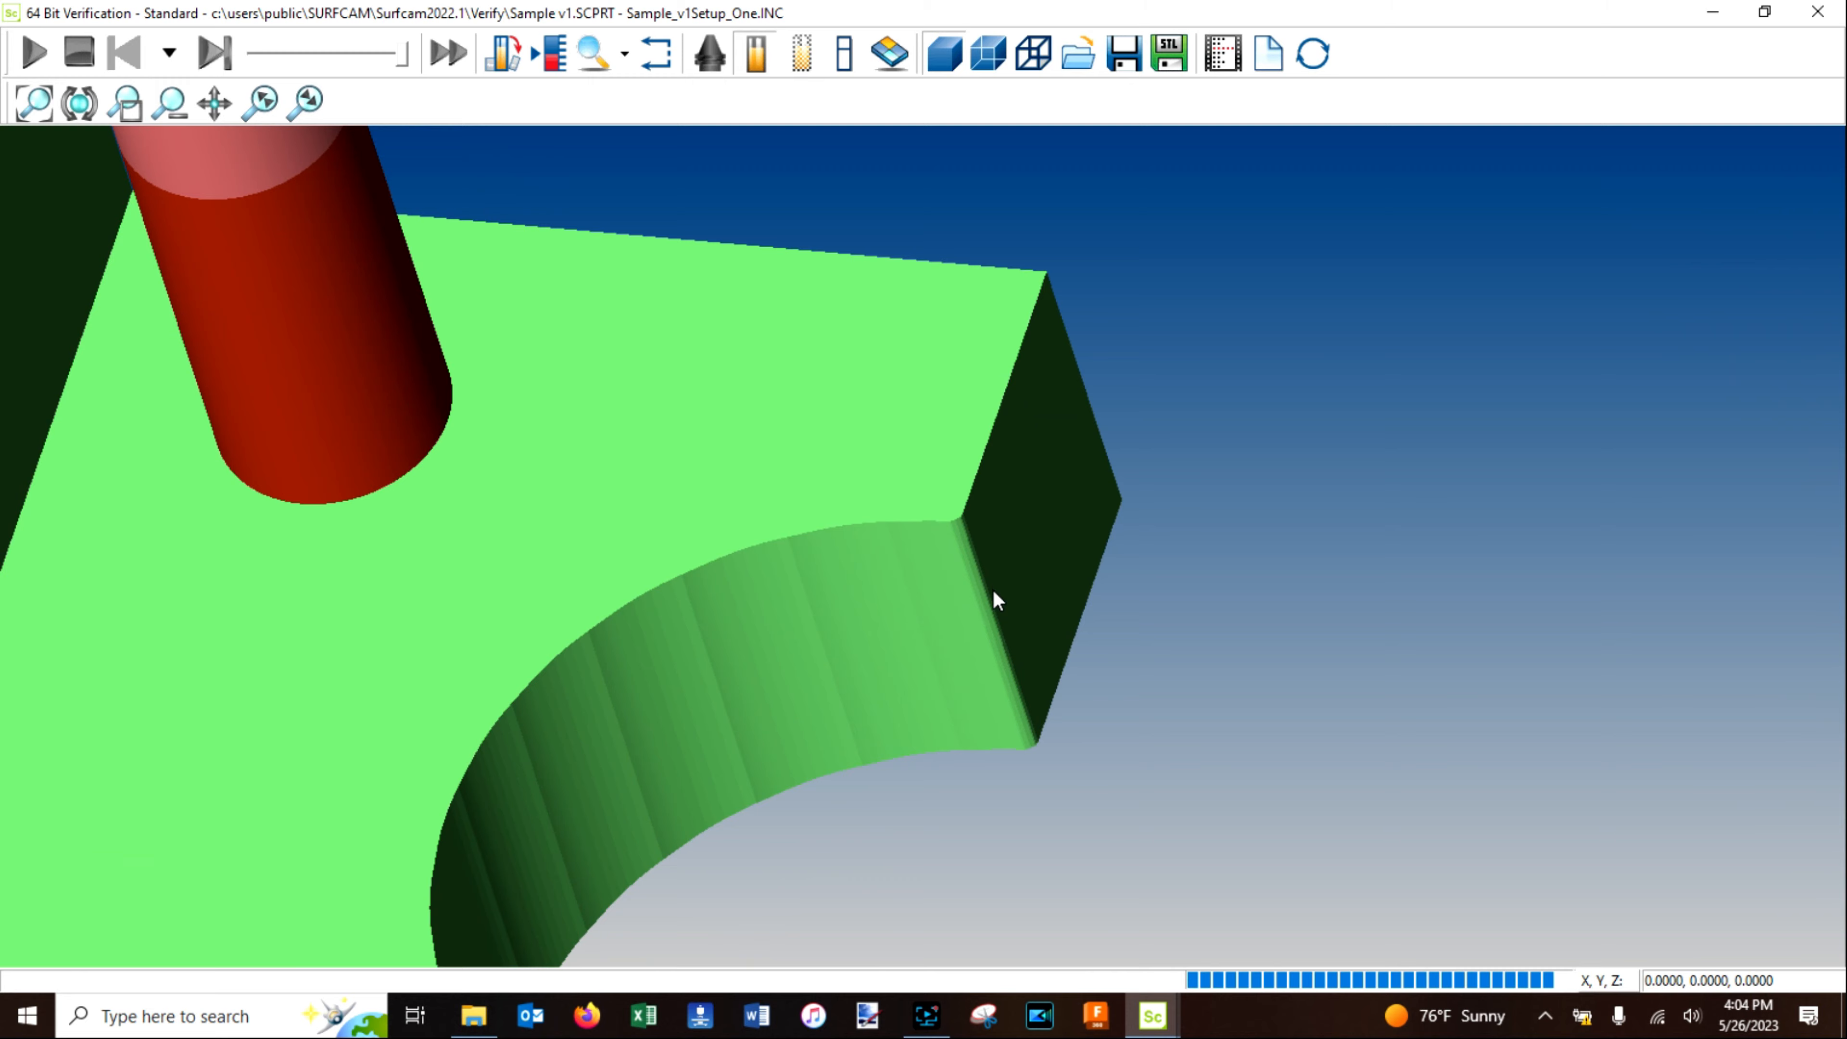
pyautogui.scroll(-9, 995, 598)
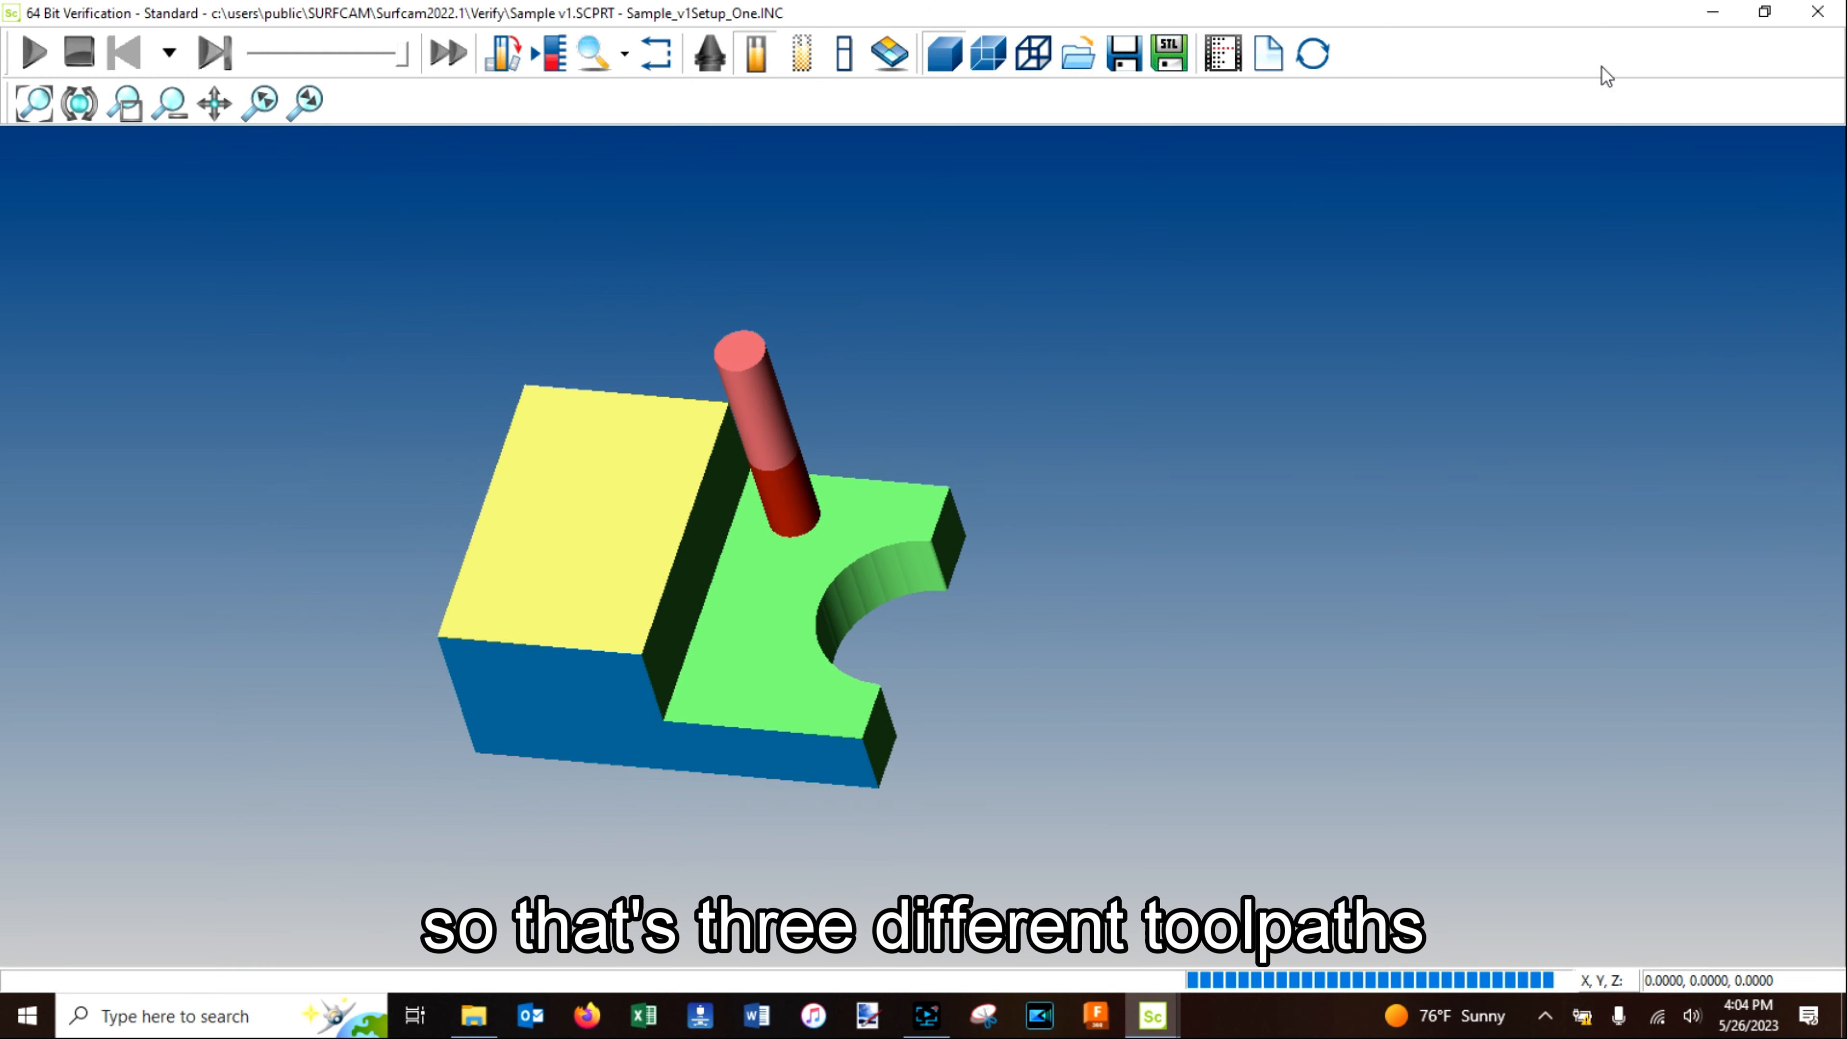
pyautogui.click(1834, 18)
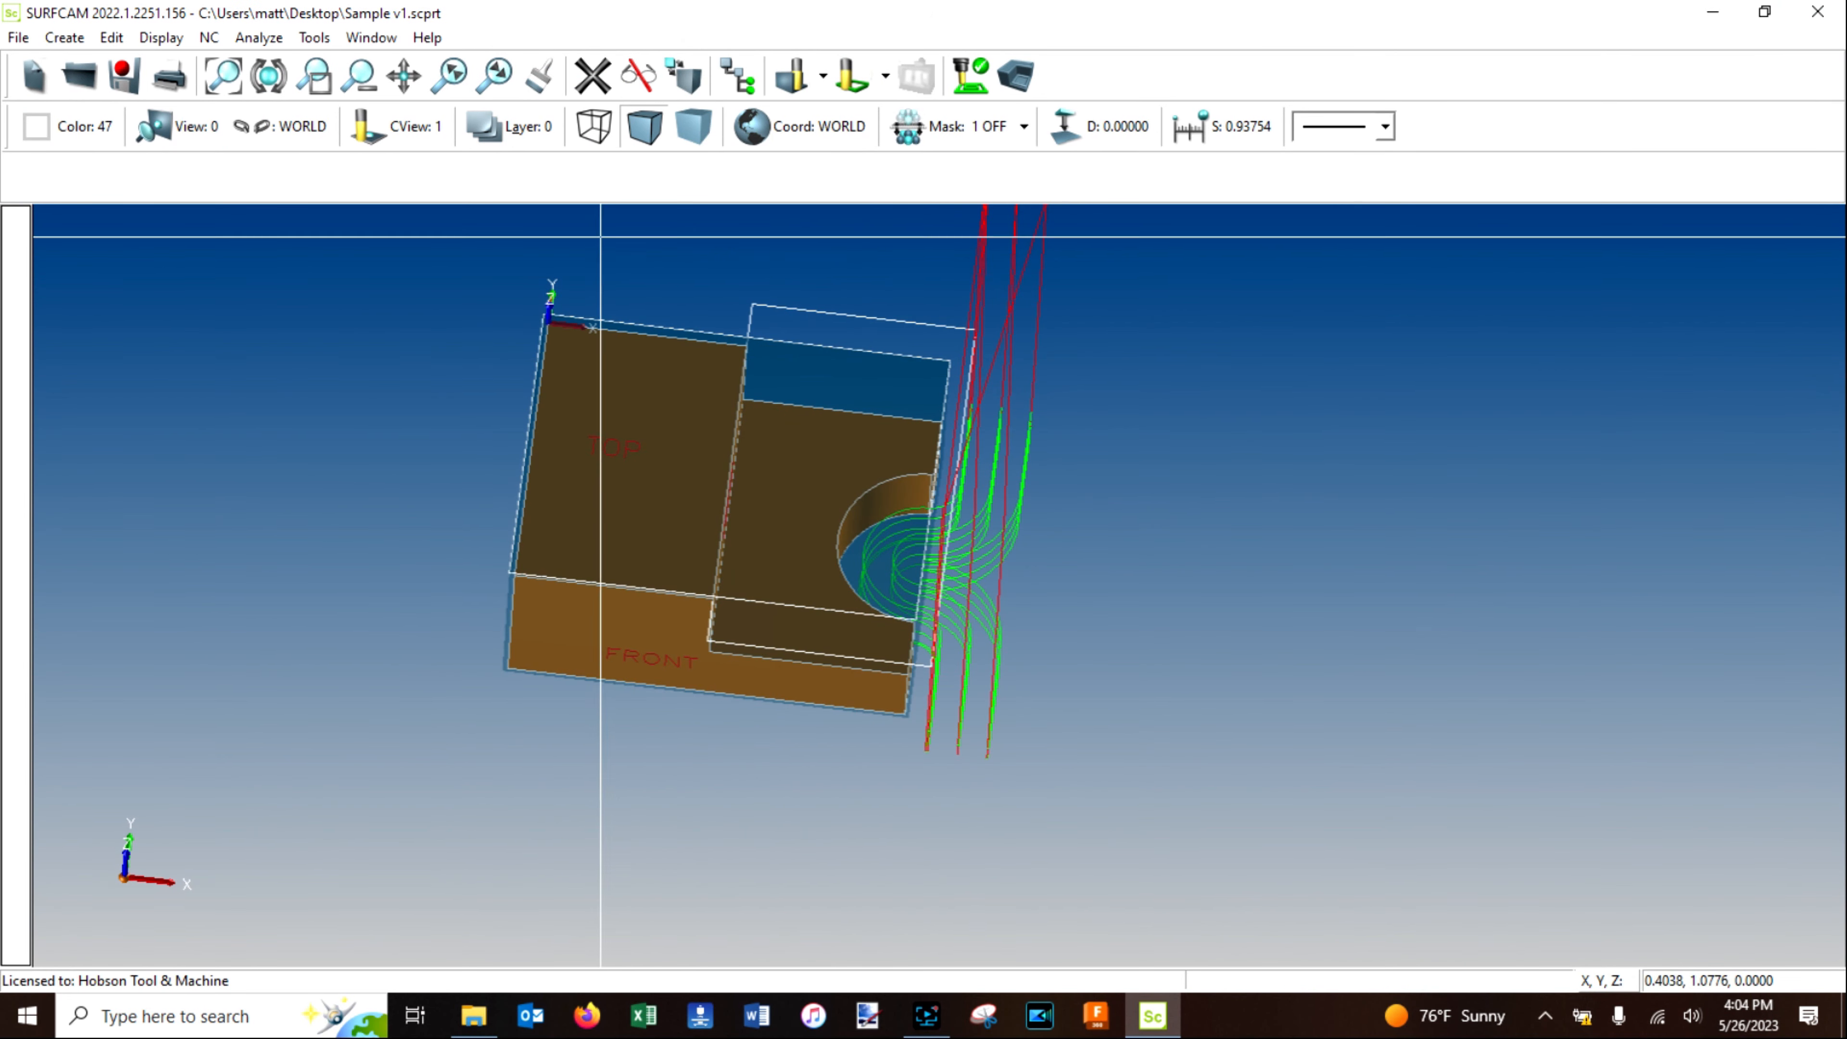
# Start choosing a new 2 Axis milling operation for the part.
pyautogui.click(209, 37)
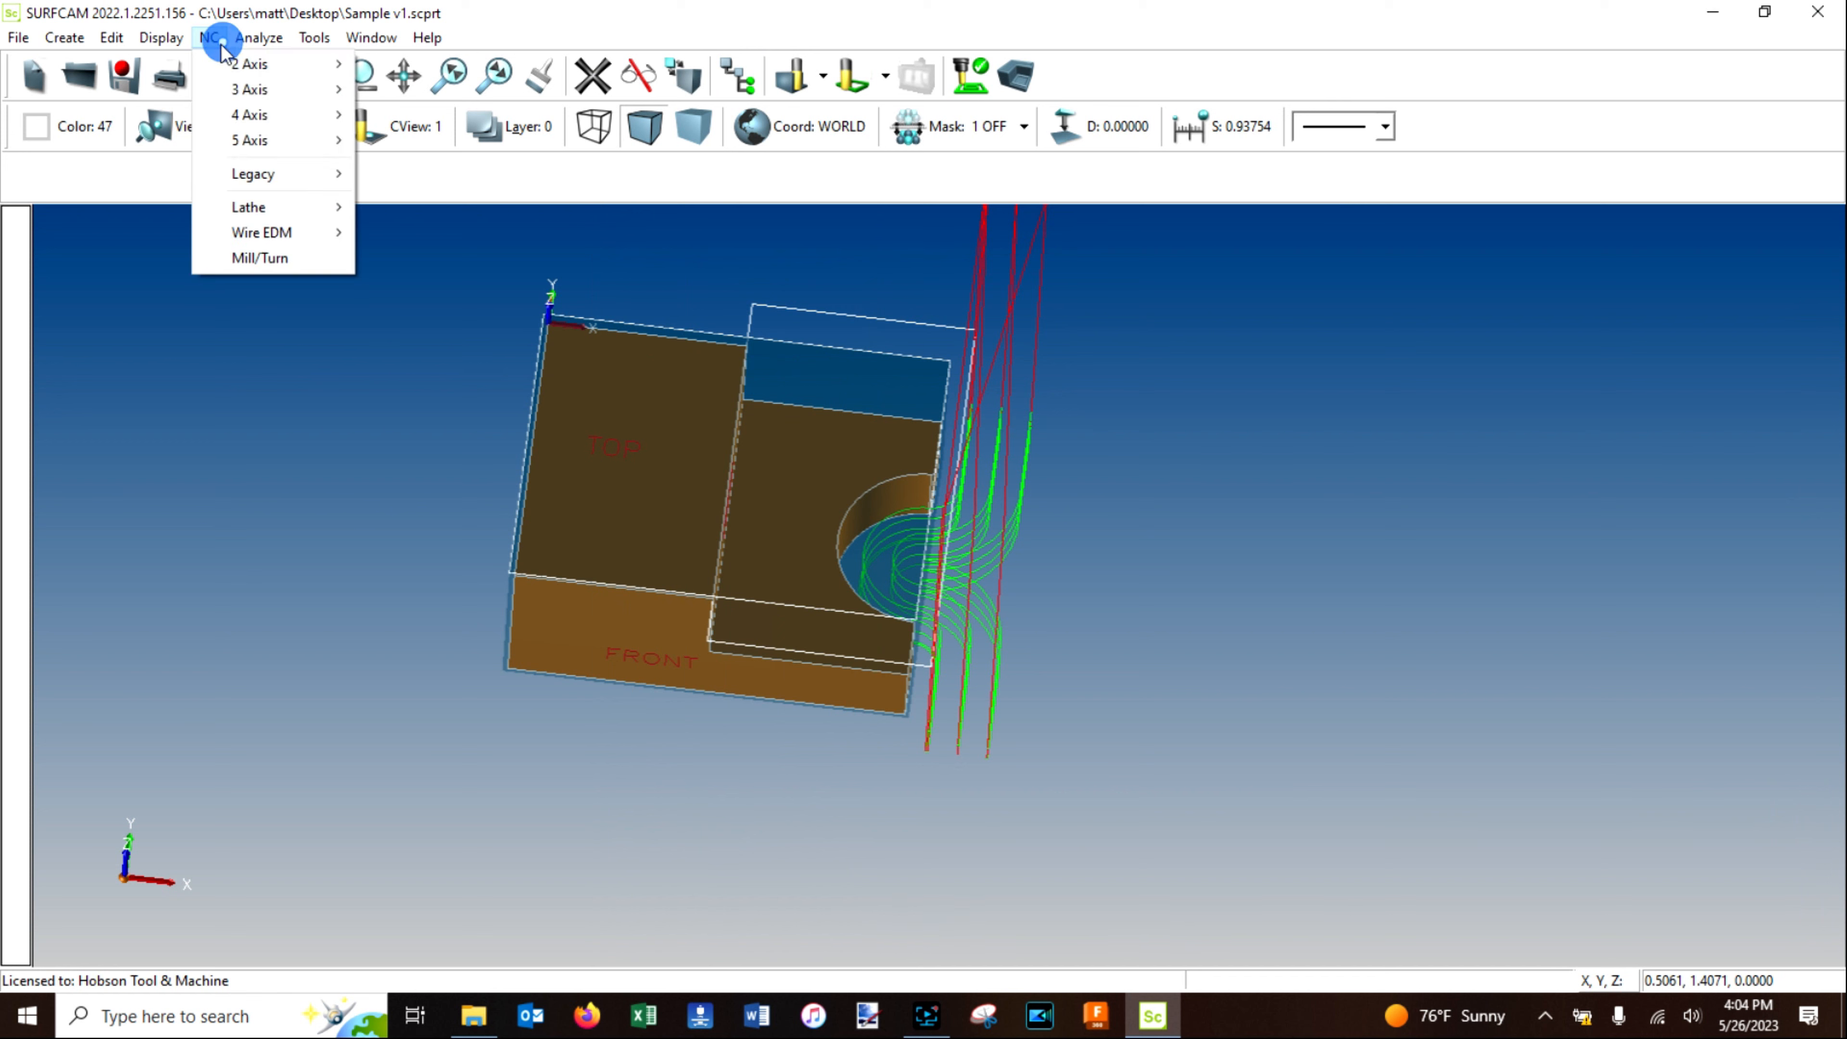
pyautogui.moveTo(240, 64)
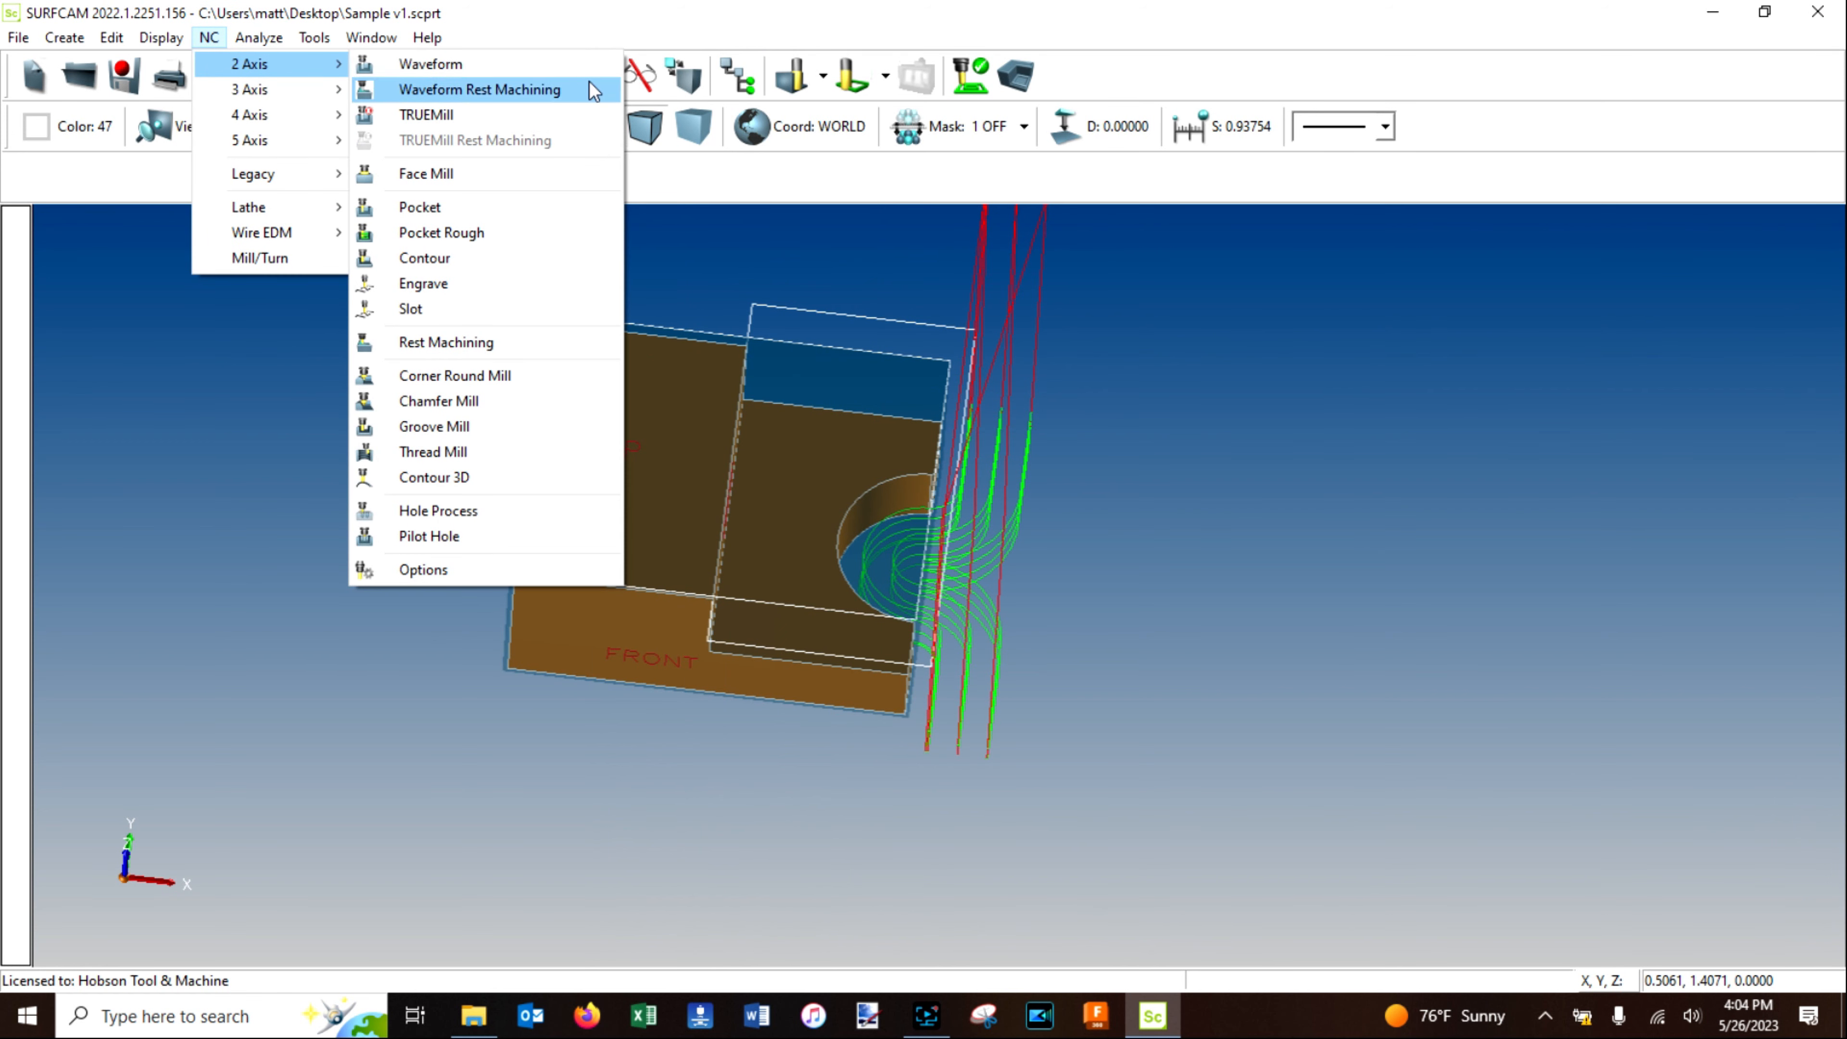